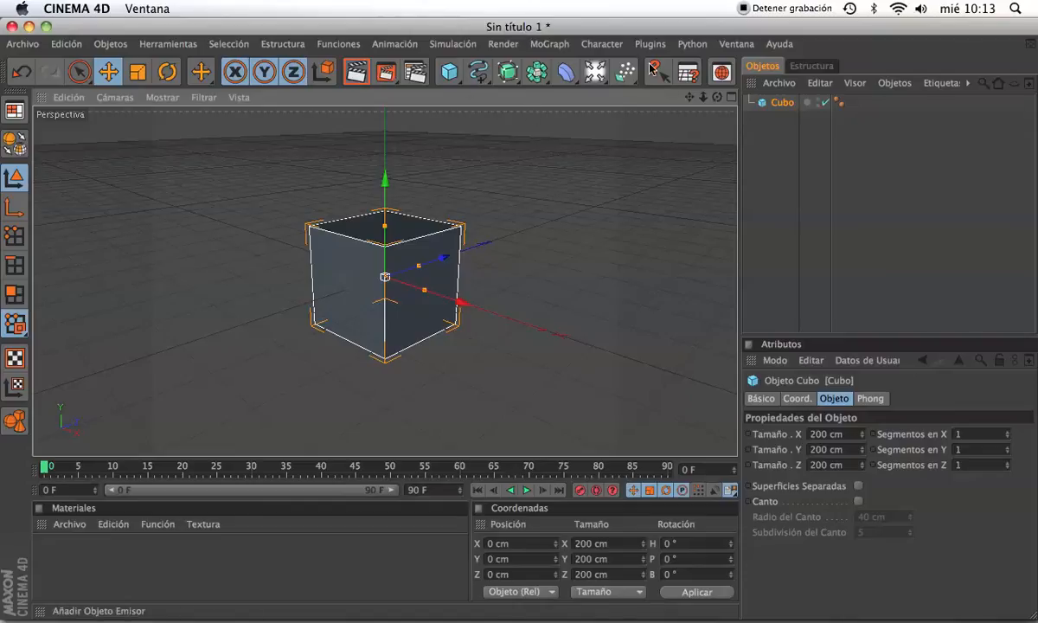
pyautogui.moveTo(718, 96); pyautogui.dragTo(755, 113)
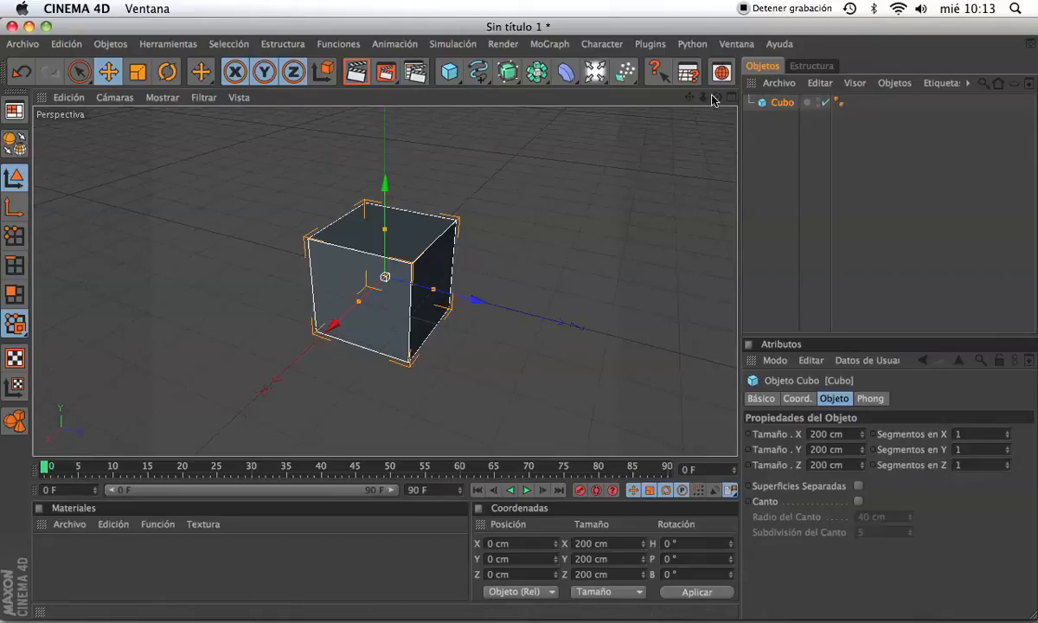
pyautogui.moveTo(716, 97); pyautogui.dragTo(608, 100)
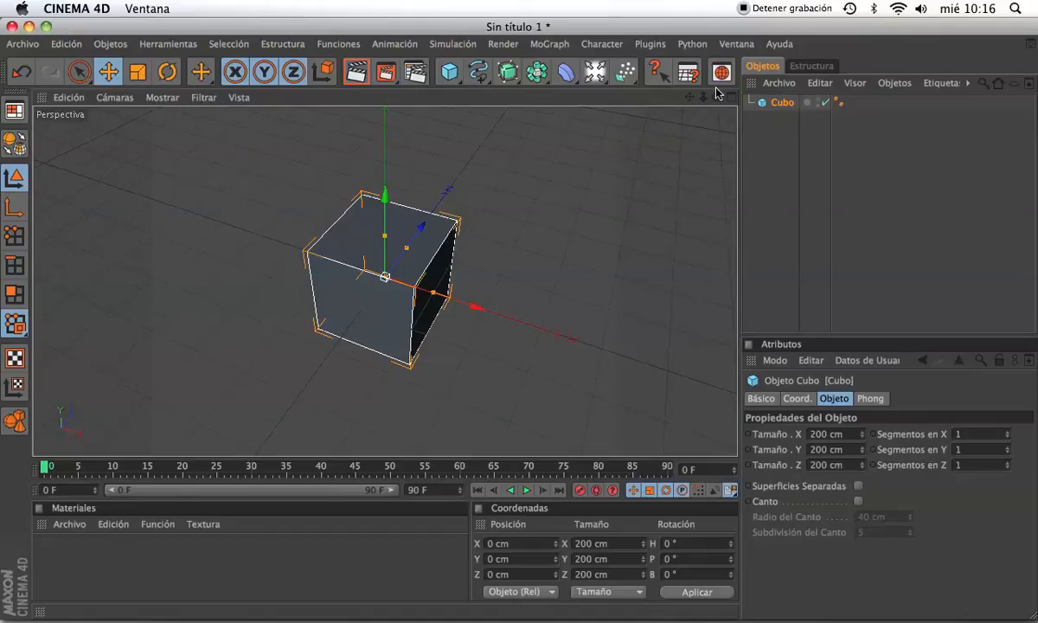
pyautogui.moveTo(717, 97)
pyautogui.mouseDown()
pyautogui.moveTo(720, 108)
pyautogui.moveTo(721, 99)
pyautogui.mouseUp()
pyautogui.moveTo(716, 97); pyautogui.dragTo(722, 102)
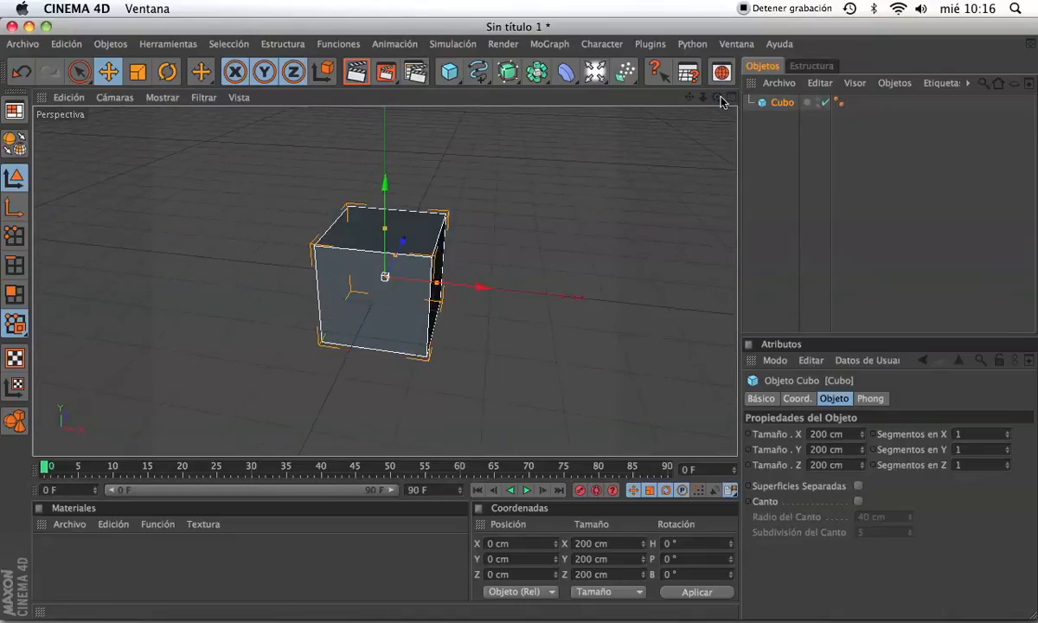
pyautogui.press('super+h')
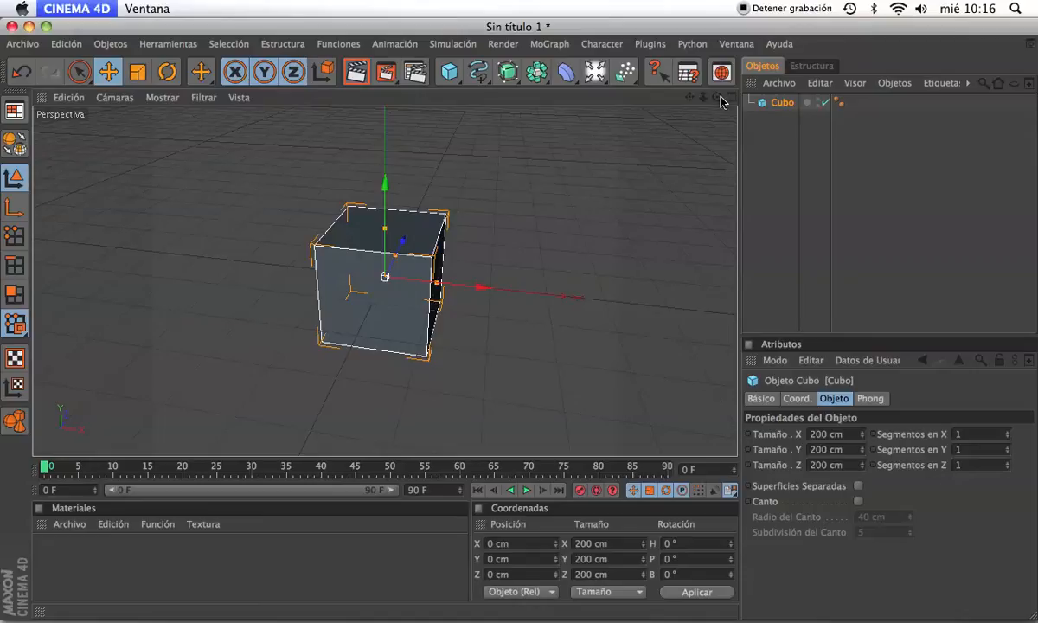
pyautogui.press('super+q')
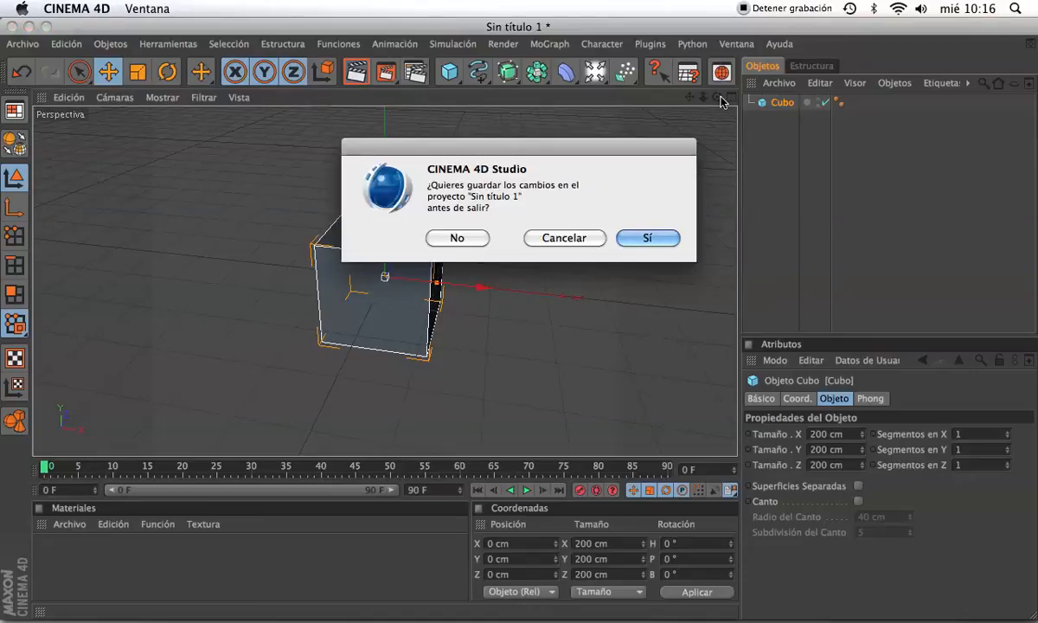
pyautogui.click(590, 238)
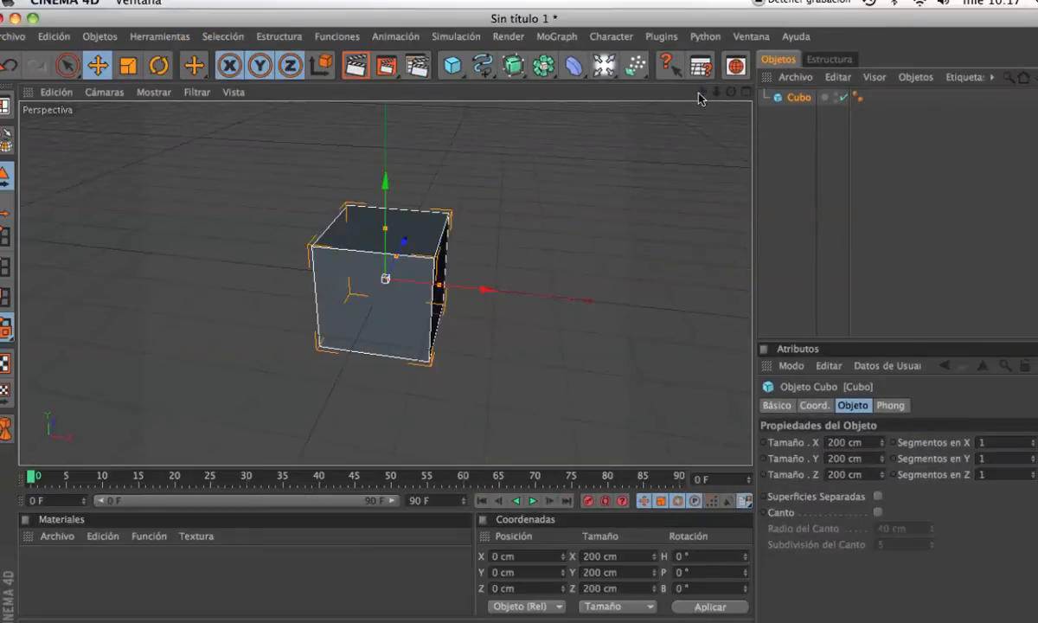
# Step: Add a sphere with a 100 cm radius and move it about 587 cm along the X axis, away from the cube
pyautogui.moveTo(700, 91)
pyautogui.mouseDown()
pyautogui.moveTo(458, 177)
pyautogui.moveTo(622, 52)
pyautogui.moveTo(710, 74)
pyautogui.moveTo(741, 65)
pyautogui.moveTo(688, 105)
pyautogui.moveTo(694, 87)
pyautogui.moveTo(705, 97)
pyautogui.moveTo(830, 85)
pyautogui.moveTo(687, 96)
pyautogui.moveTo(751, 96)
pyautogui.moveTo(843, 48)
pyautogui.moveTo(752, 130)
pyautogui.moveTo(864, 52)
pyautogui.moveTo(766, 62)
pyautogui.moveTo(812, 121)
pyautogui.moveTo(702, 97)
pyautogui.mouseUp()
pyautogui.click(448, 72)
pyautogui.click(623, 86)
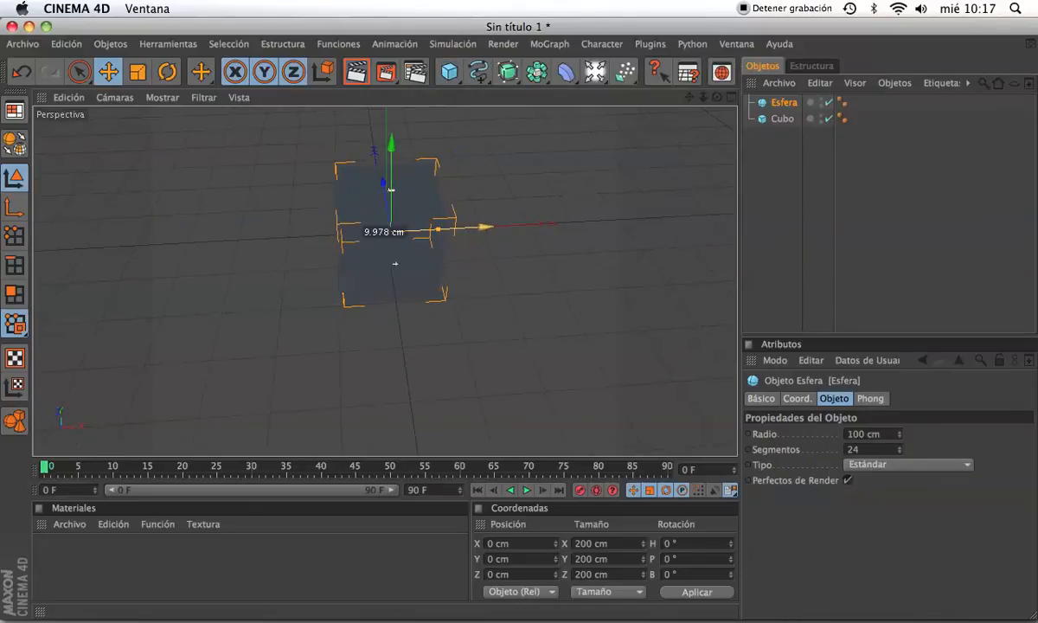
pyautogui.moveTo(478, 227); pyautogui.dragTo(732, 216)
pyautogui.moveTo(716, 98); pyautogui.dragTo(750, 120)
pyautogui.moveTo(689, 98); pyautogui.dragTo(557, 92)
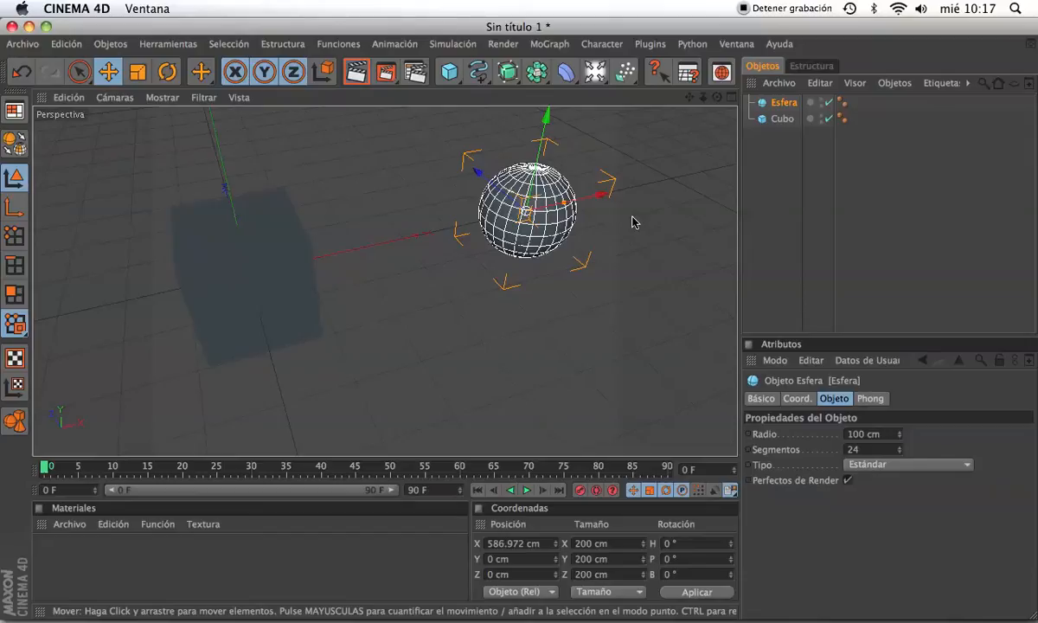
# Step: Quit Cinema 4D without saving the project and switch to Finder
pyautogui.press('super+q')
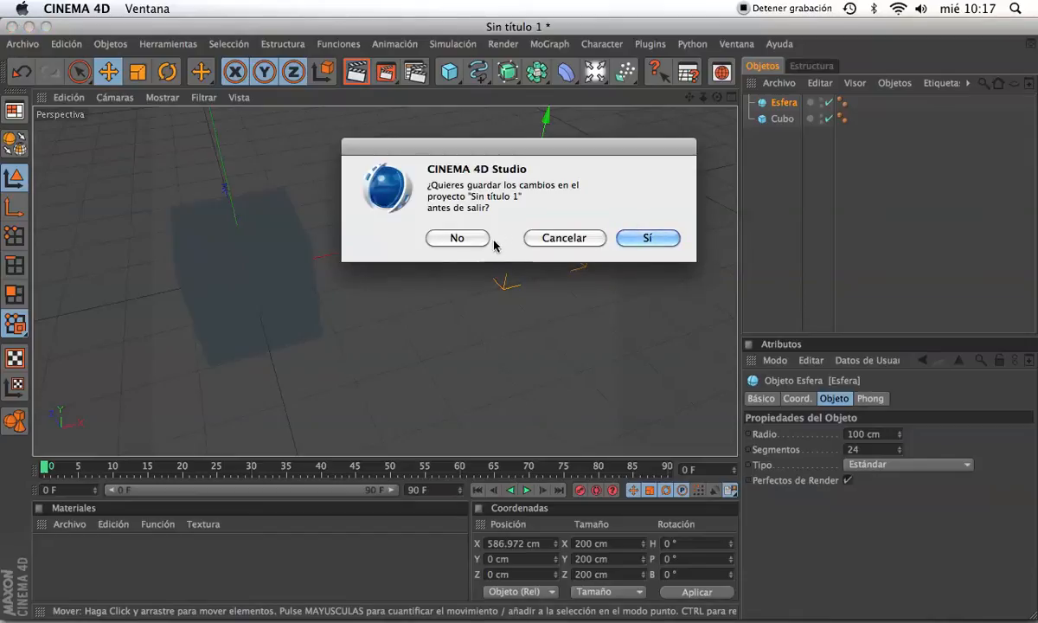
pyautogui.click(466, 238)
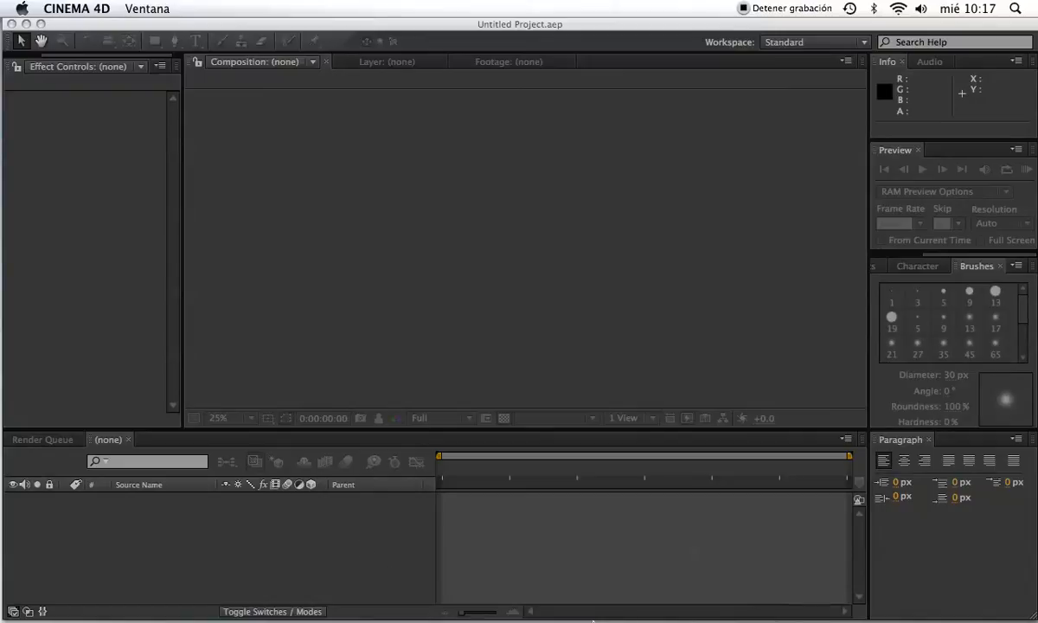
pyautogui.moveTo(595, 618)
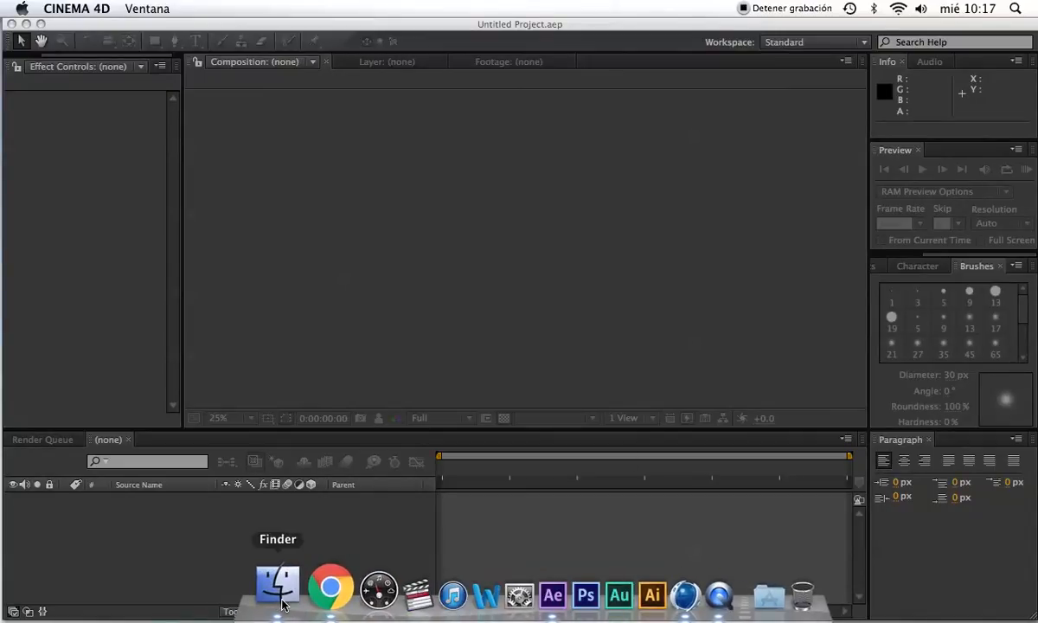
pyautogui.click(281, 599)
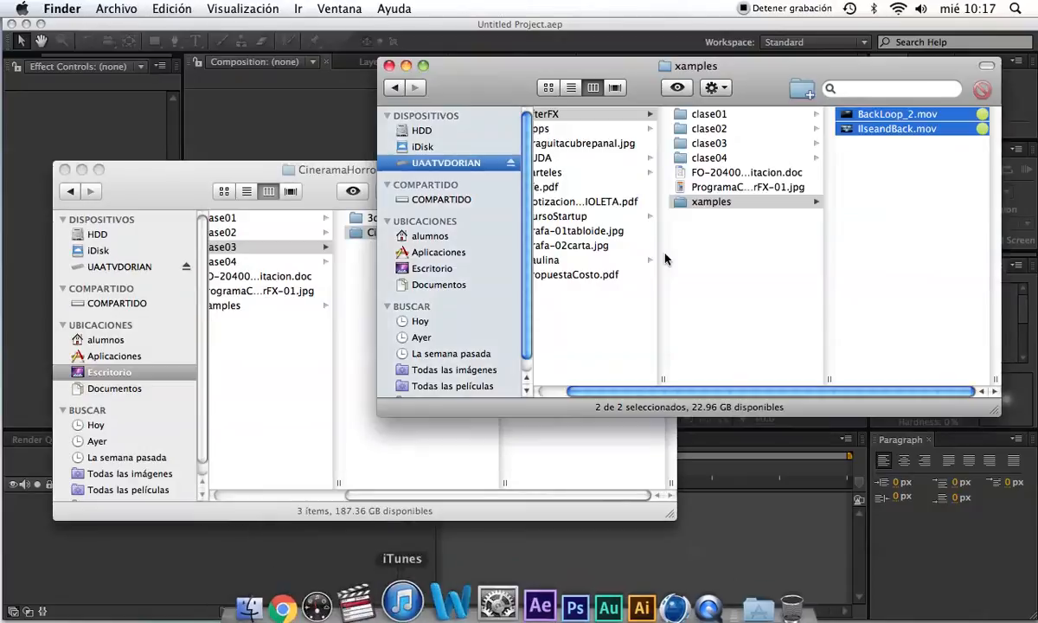
# Step: Find BackLoop_2.mov in the desktop copy of the xamples folder and preview it briefly
pyautogui.click(696, 225)
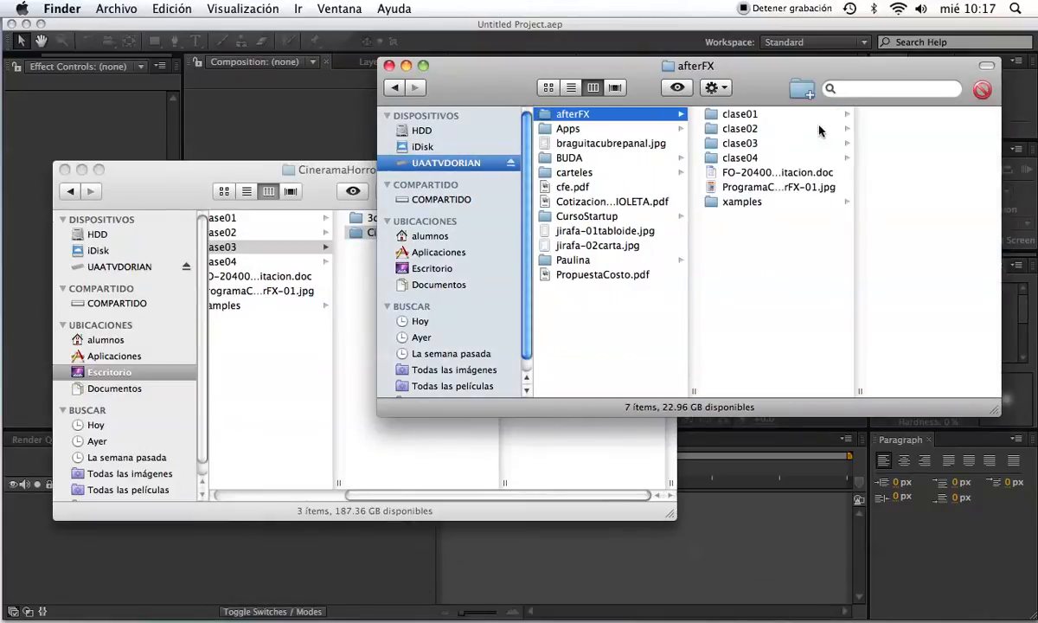
pyautogui.click(333, 294)
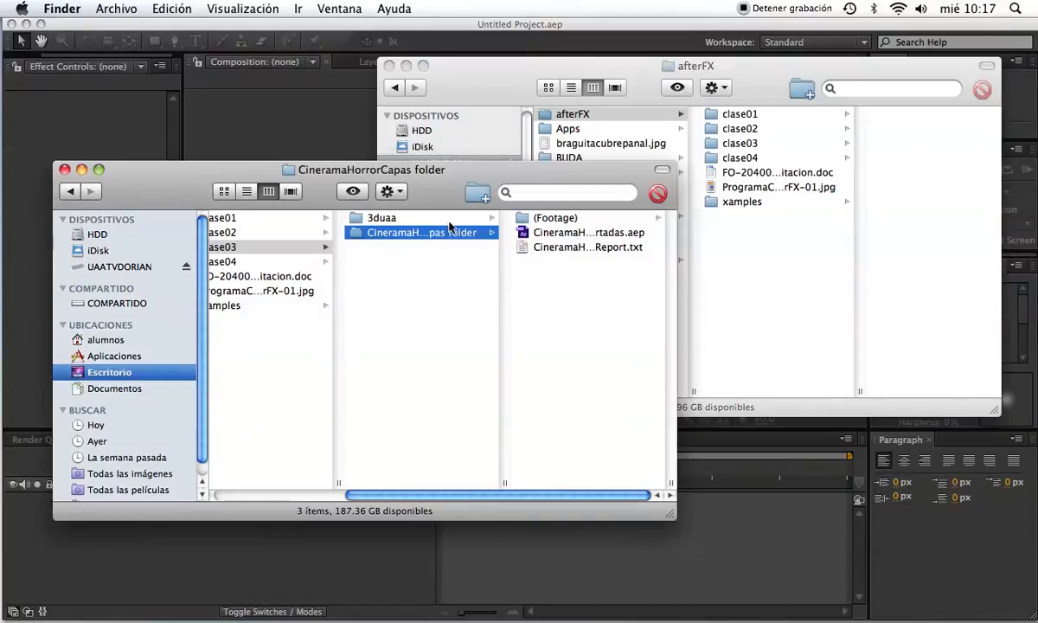
pyautogui.click(256, 304)
pyautogui.click(423, 219)
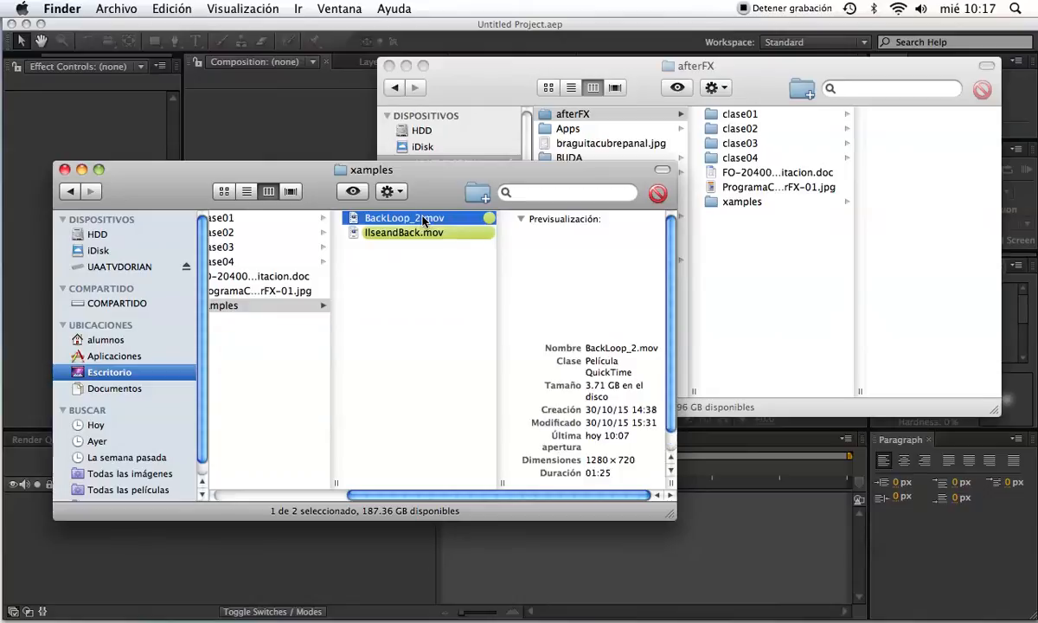
pyautogui.press('space')
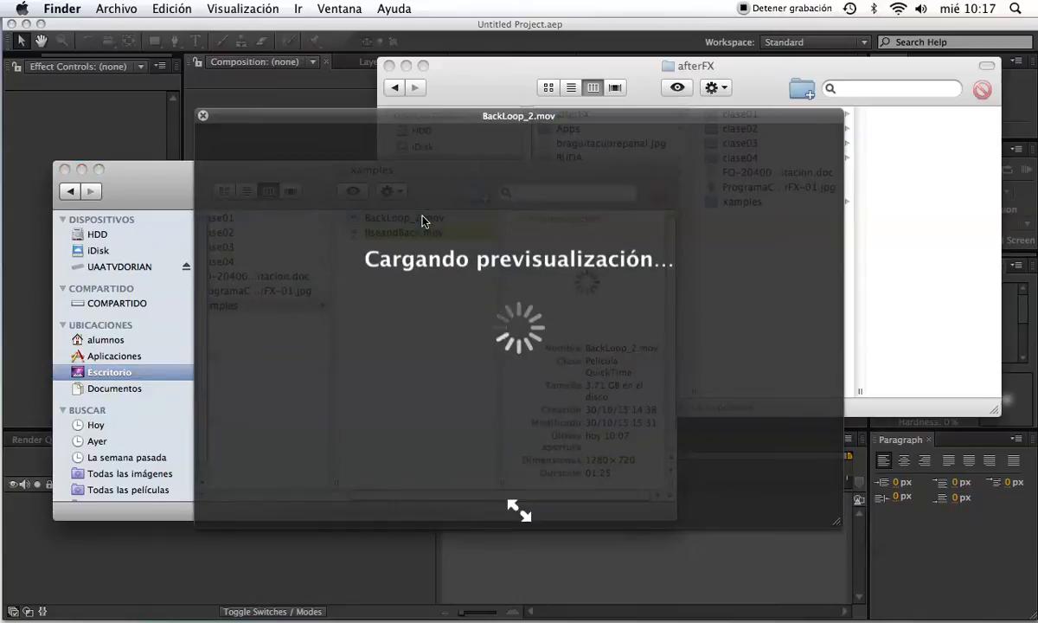
pyautogui.press('space')
# Step: Switch to After Effects and create composition Comp 1 with the HDTV 1080 29.97 preset, 1920 x 1080 px, 10 seconds long
pyautogui.click(636, 580)
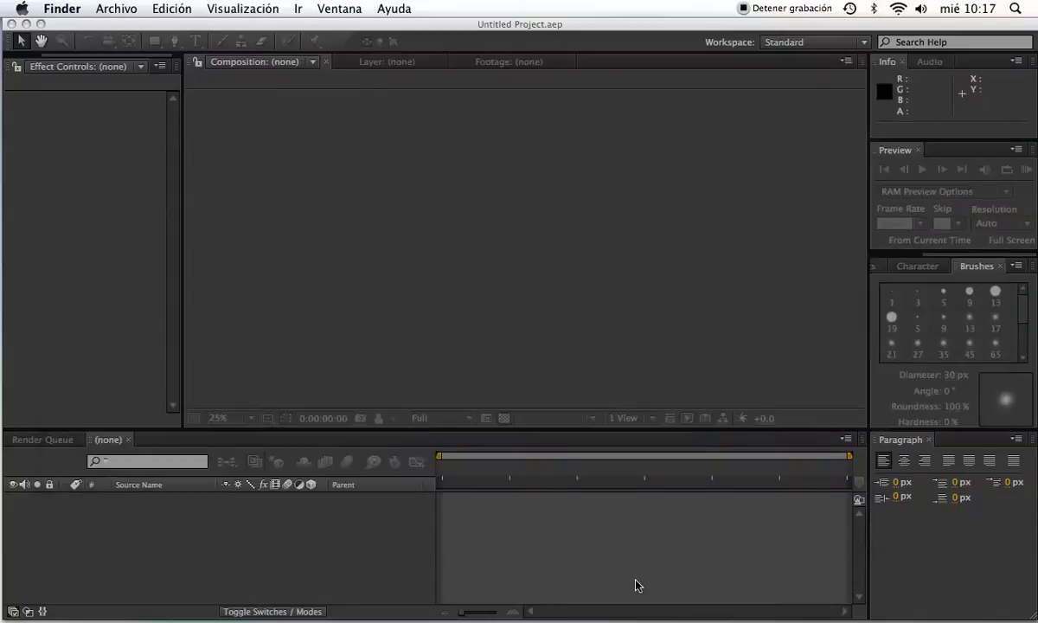
pyautogui.moveTo(701, 619)
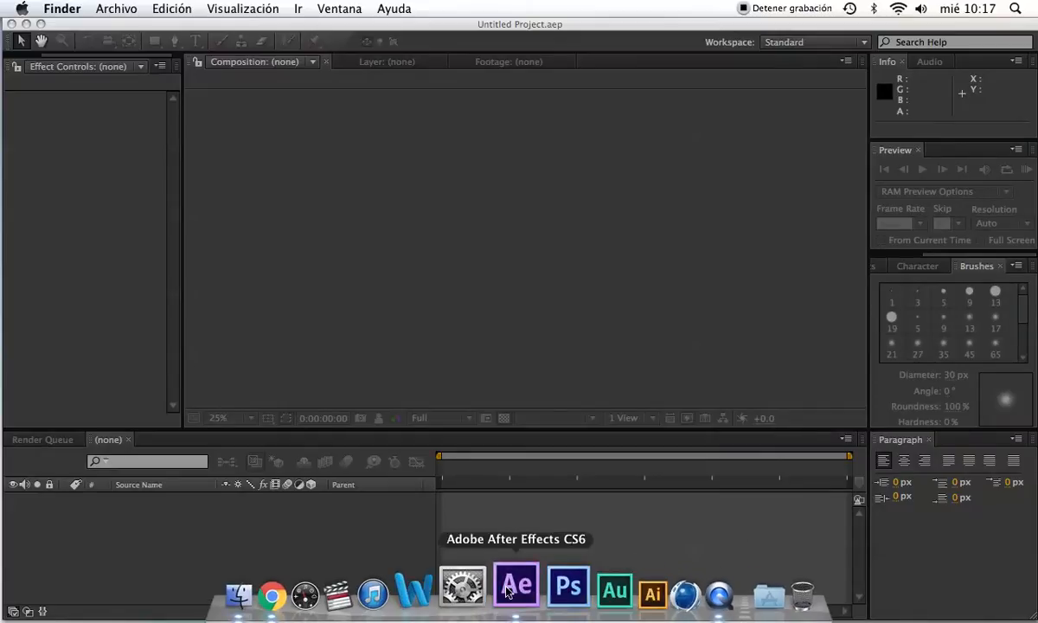
pyautogui.click(508, 590)
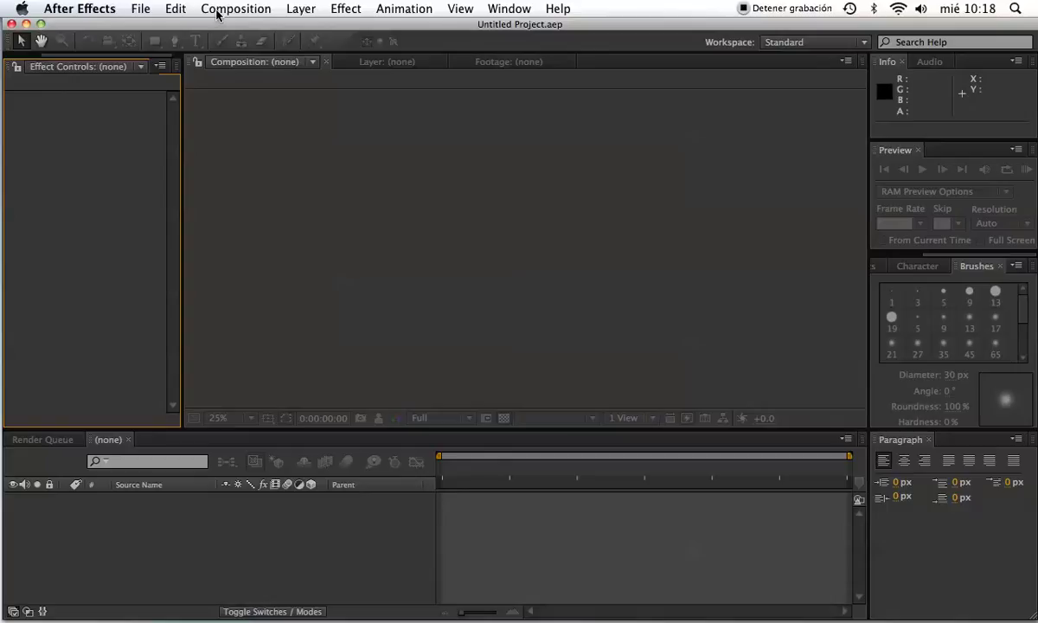
pyautogui.click(217, 10)
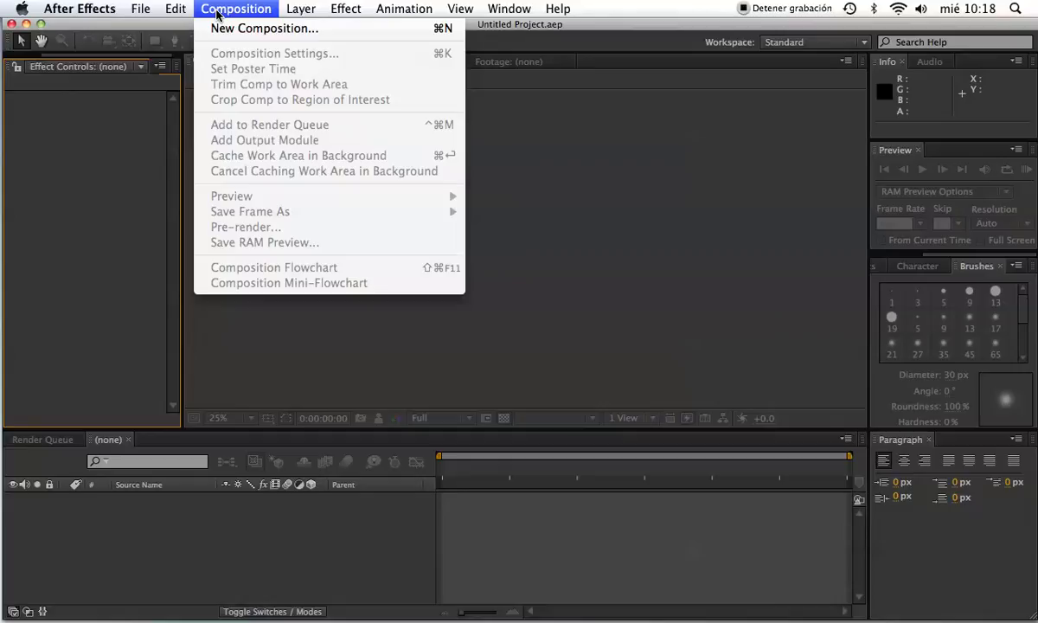
pyautogui.click(249, 29)
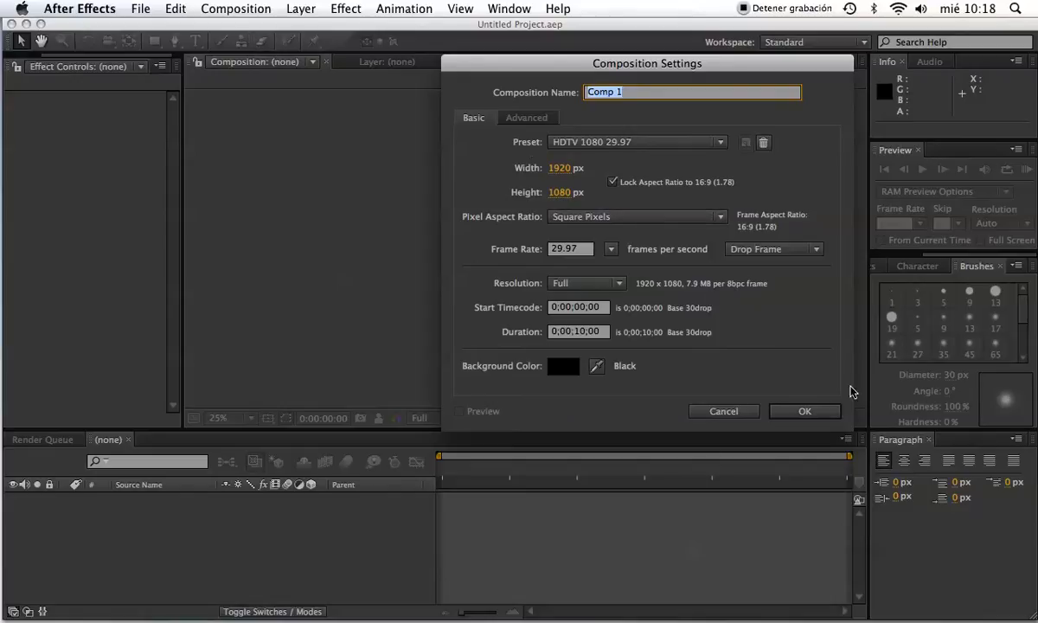
pyautogui.click(804, 412)
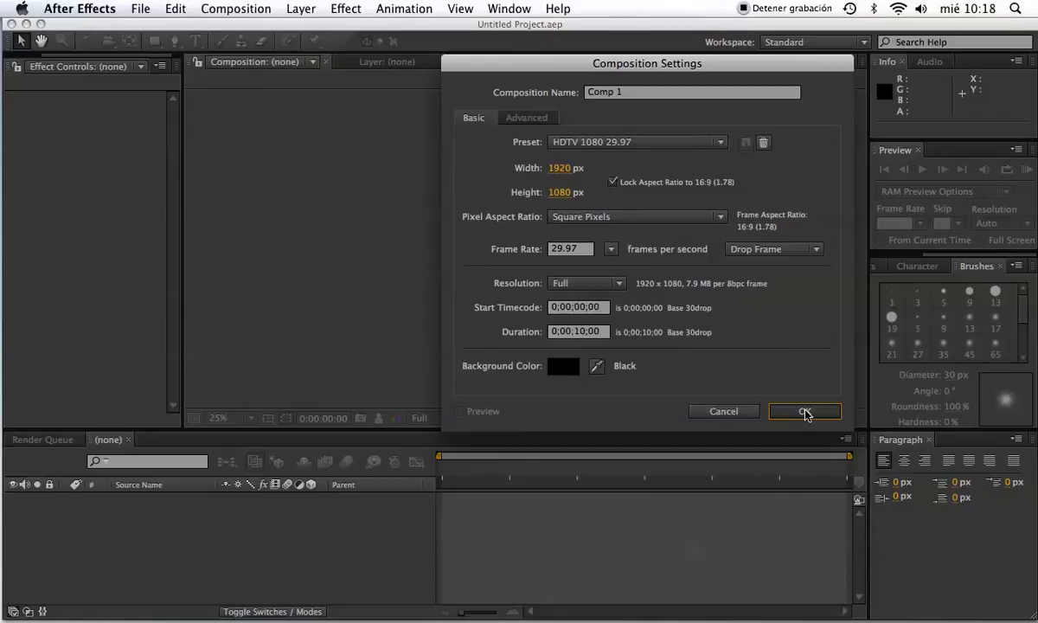
pyautogui.click(805, 413)
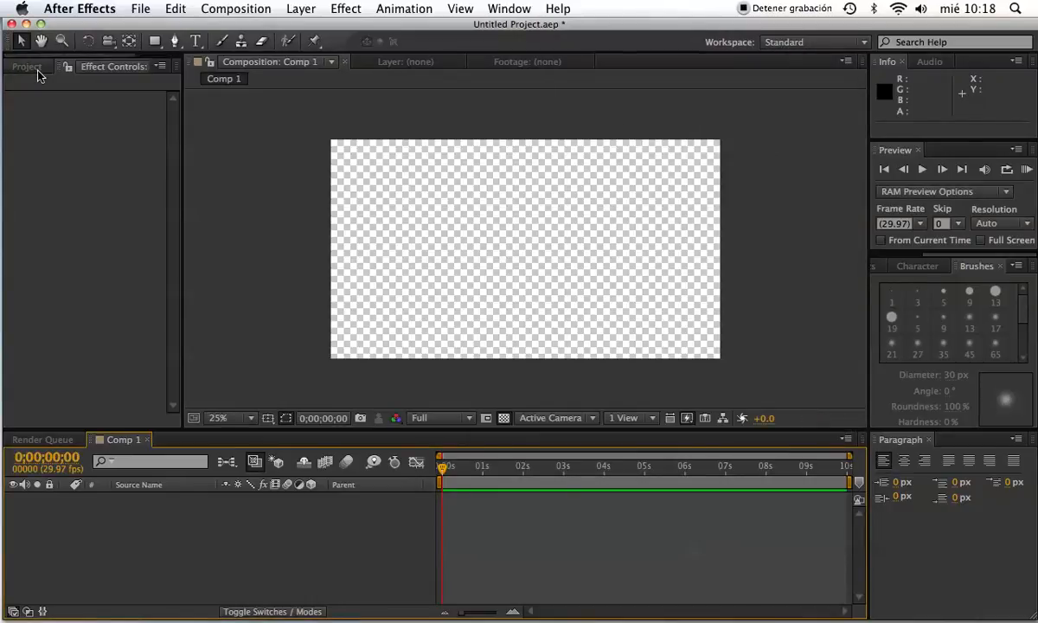
# Step: Display the project's item list and enlarge the timeline area vertically
pyautogui.click(34, 67)
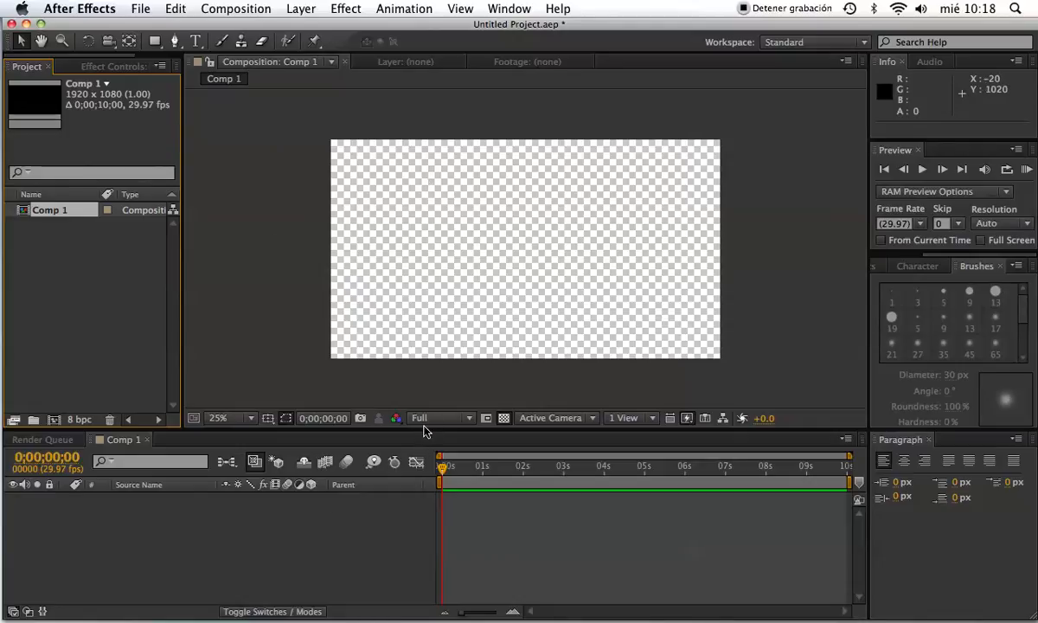
pyautogui.moveTo(424, 429); pyautogui.dragTo(426, 383)
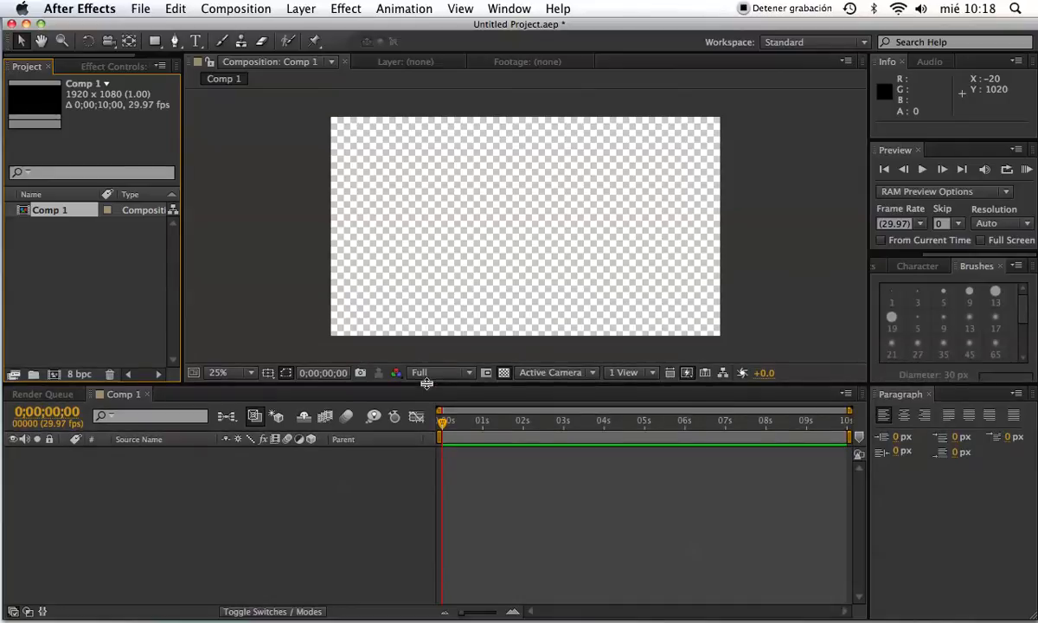
# Step: Add a white solid layer named White Solid 1 to Comp 1, sized 1920 x 1080 px with square pixels
pyautogui.click(294, 11)
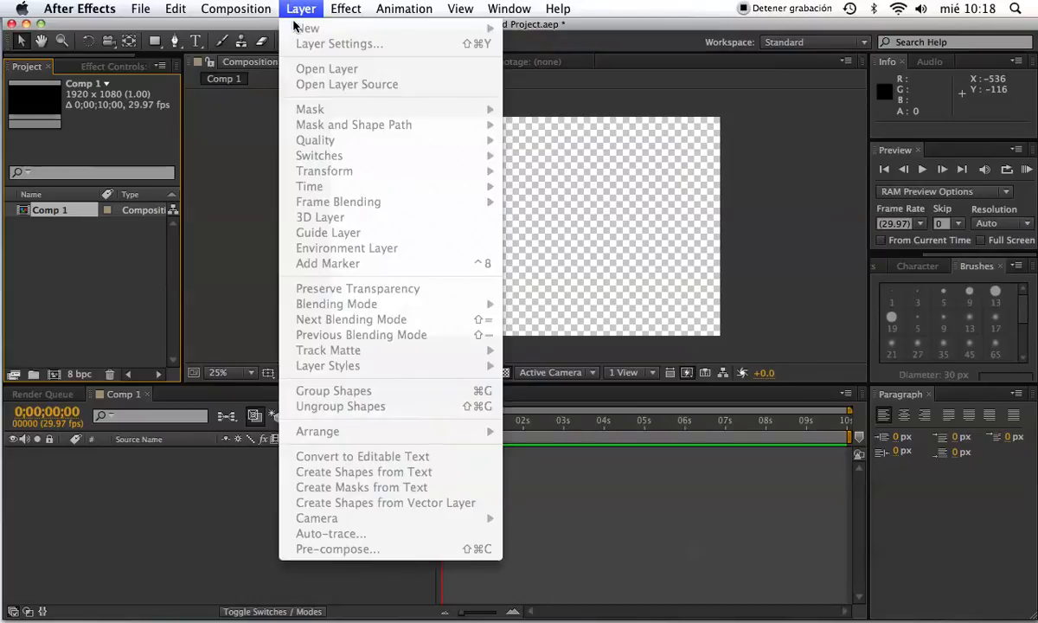
pyautogui.click(72, 444)
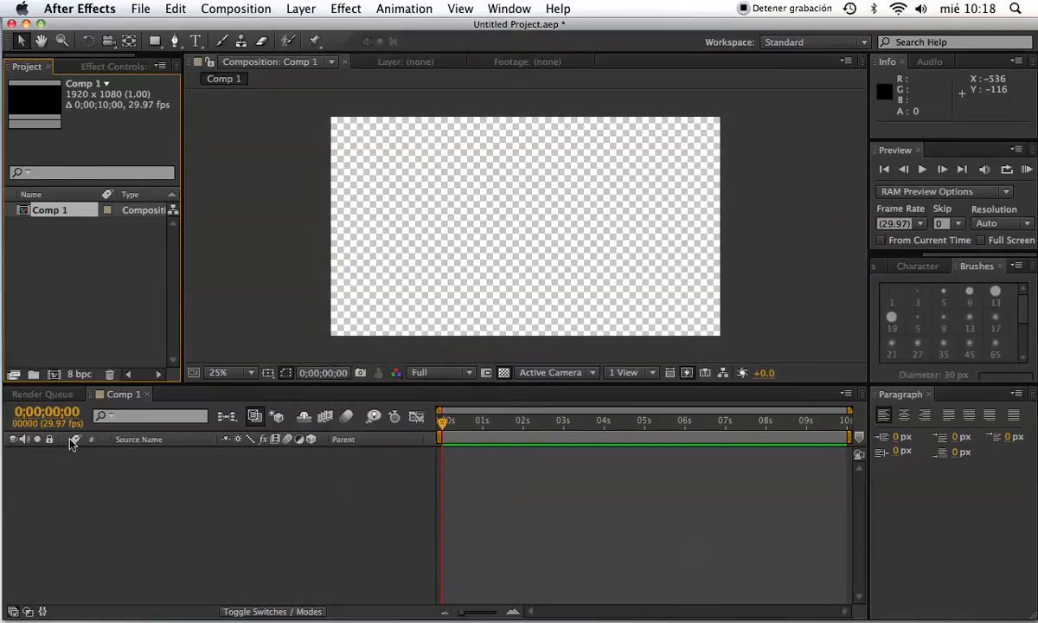
pyautogui.click(303, 9)
pyautogui.moveTo(489, 27)
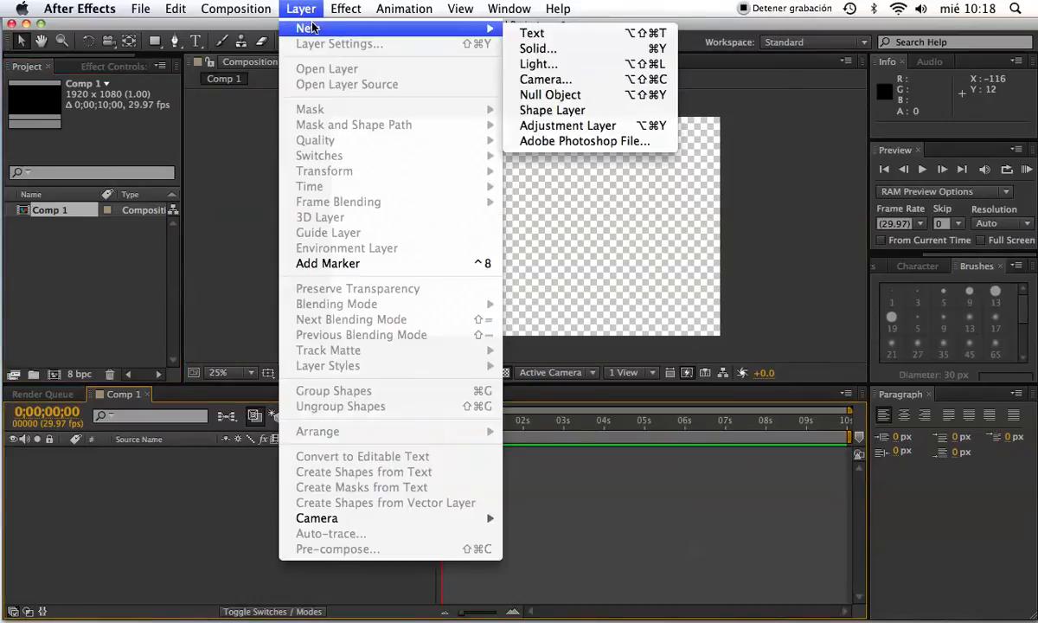
pyautogui.click(590, 50)
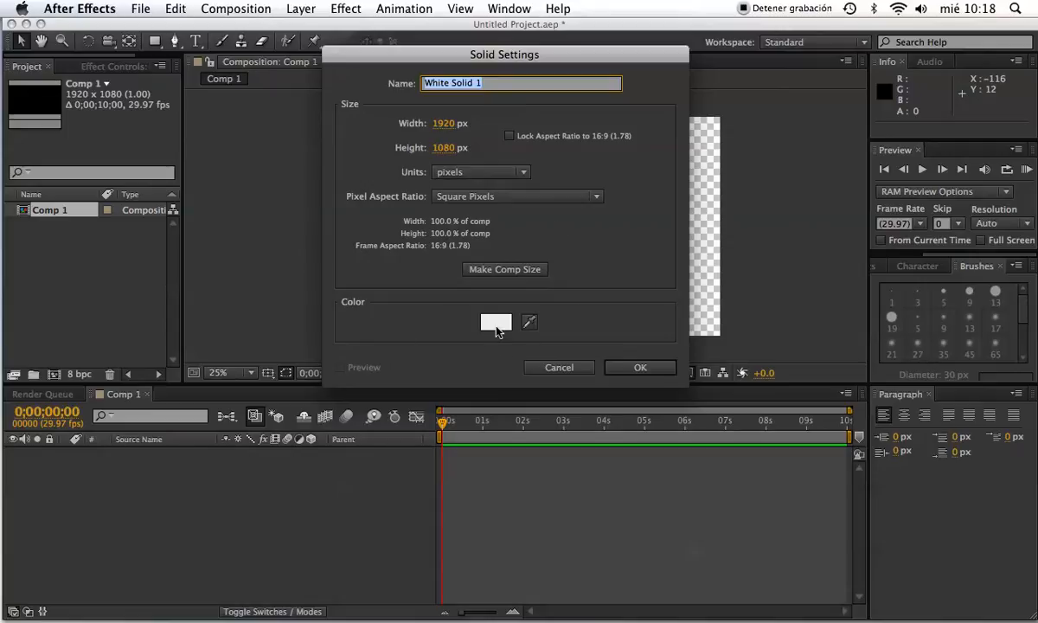
pyautogui.click(640, 367)
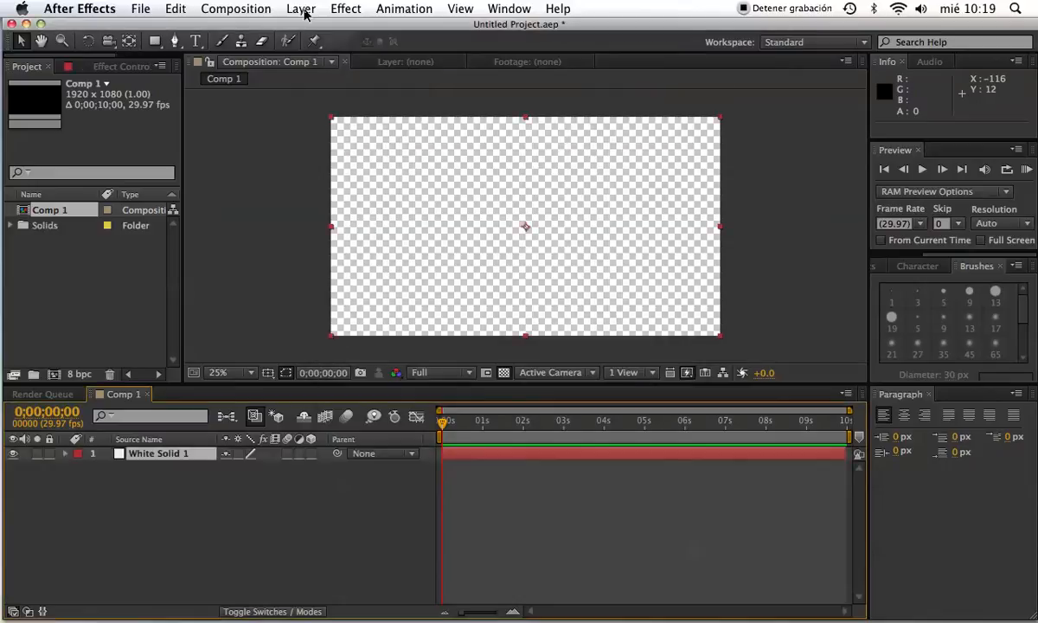
# Step: Review the Solid Settings of White Solid 1 and close them without changes
pyautogui.click(302, 9)
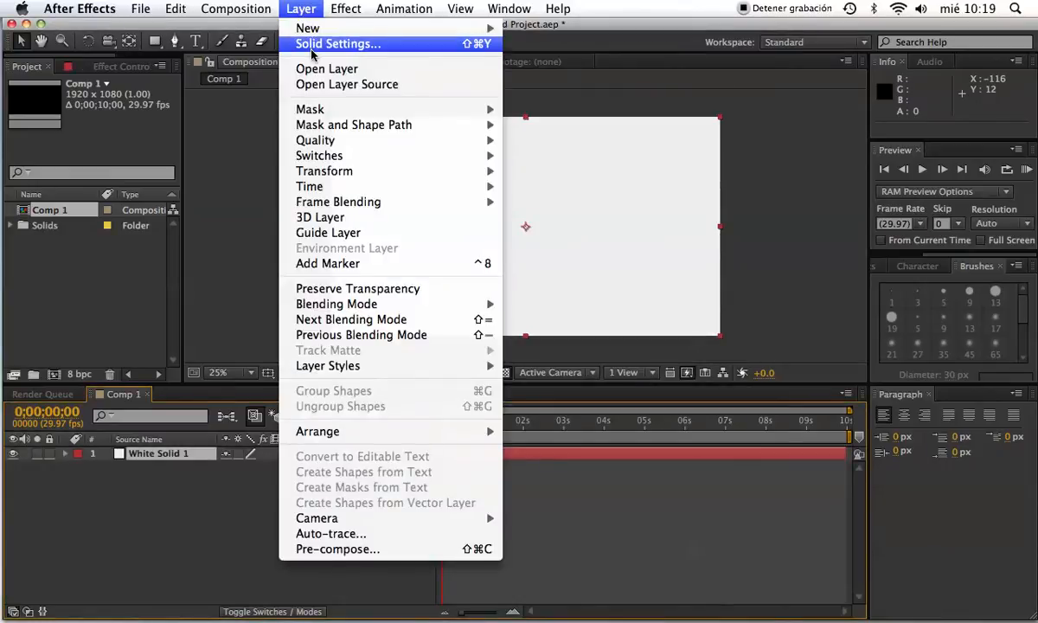
pyautogui.click(314, 45)
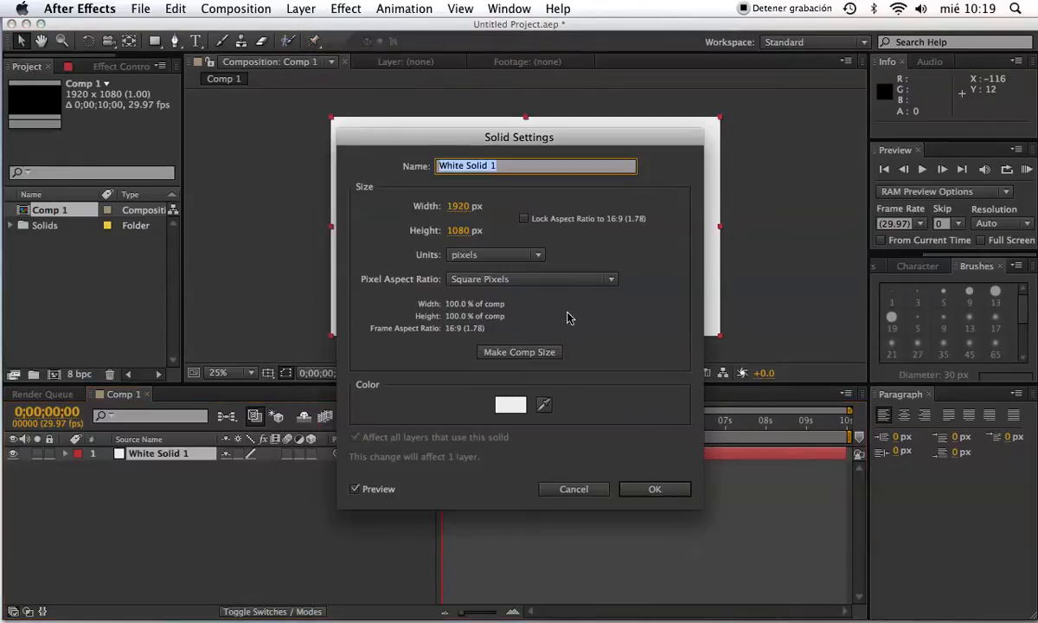
pyautogui.click(577, 490)
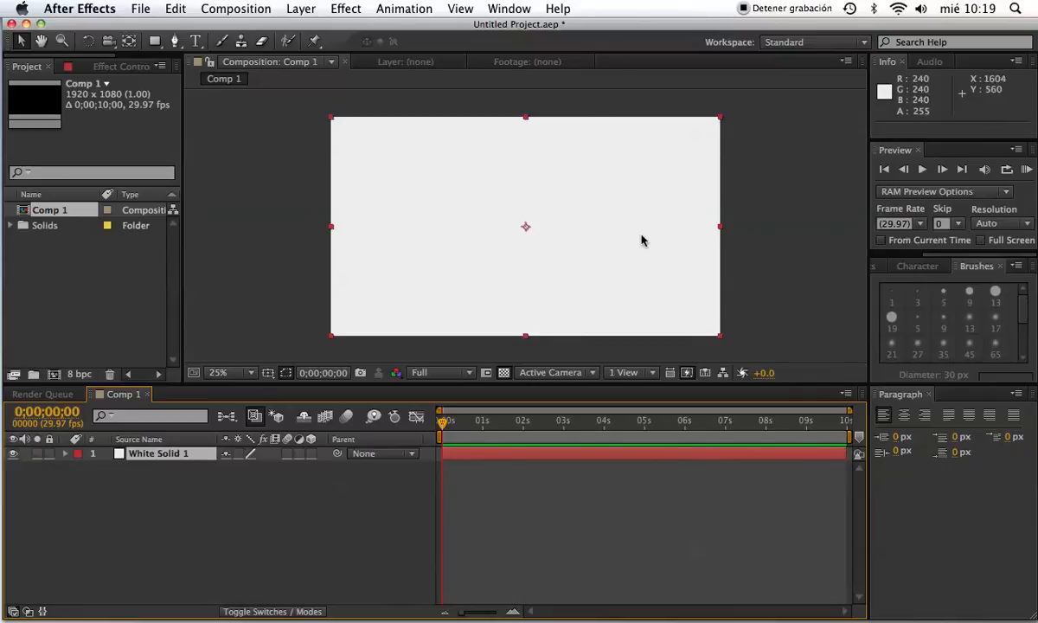
# Step: Try moving the white solid sideways within the composition frame, and undo the move
pyautogui.click(372, 263)
pyautogui.moveTo(372, 263); pyautogui.dragTo(436, 270)
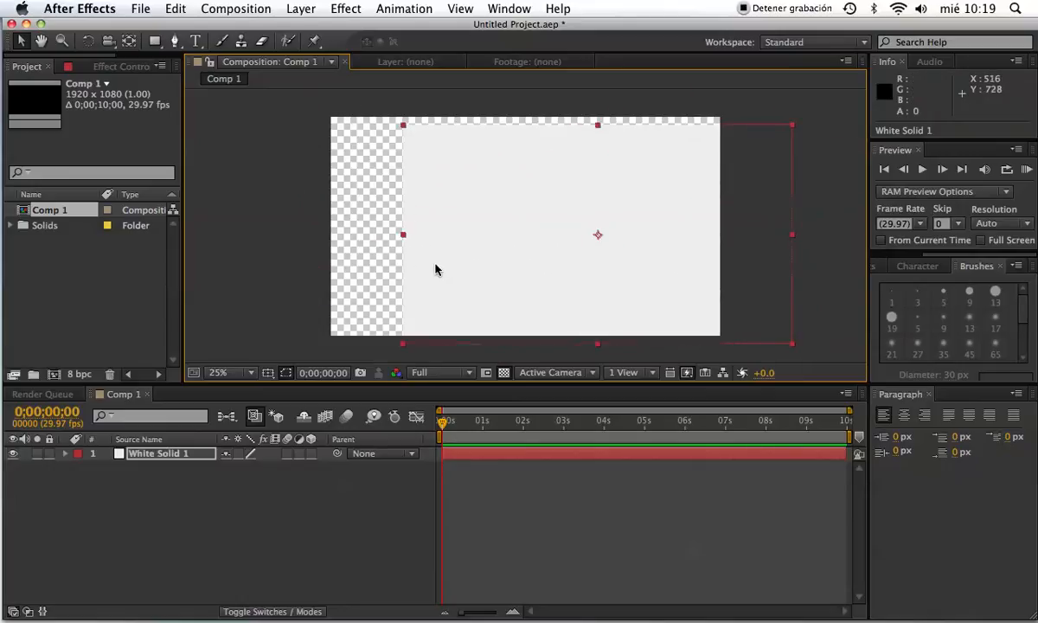
pyautogui.press('super+z')
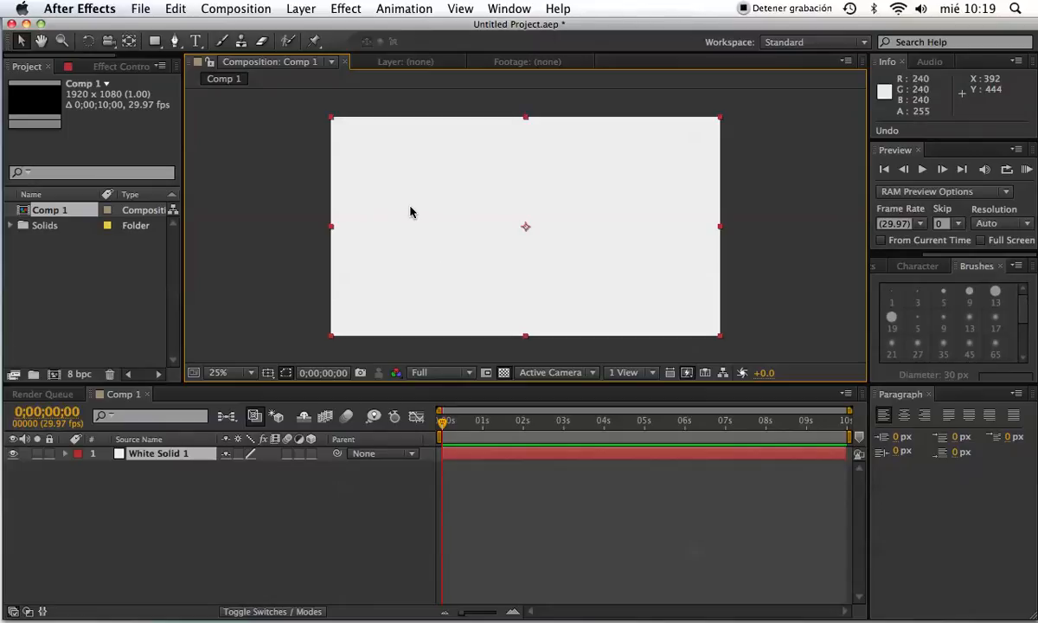
pyautogui.click(156, 523)
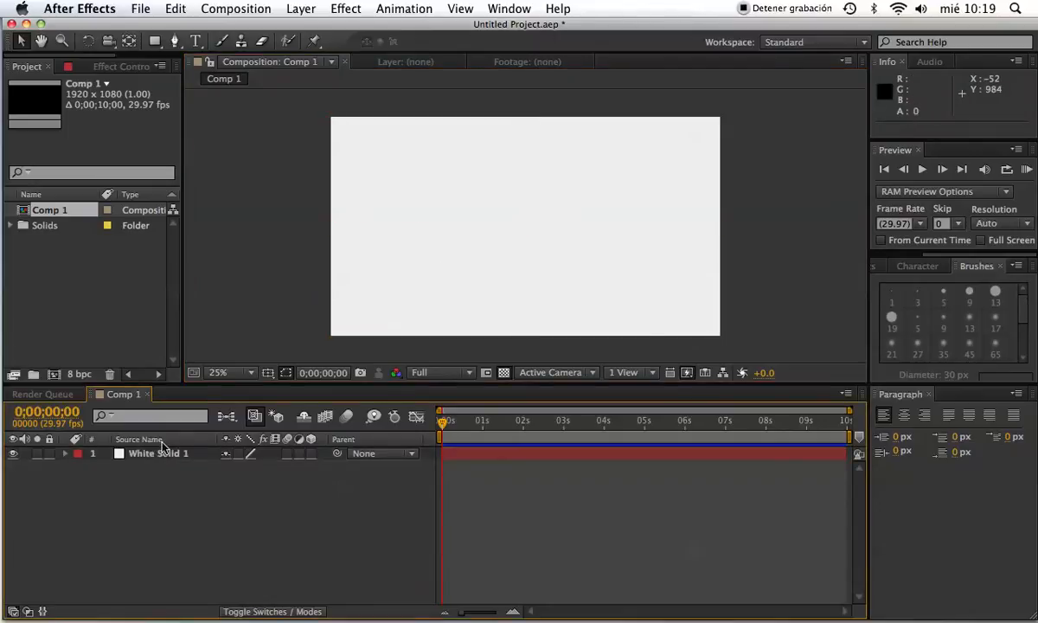
pyautogui.click(160, 455)
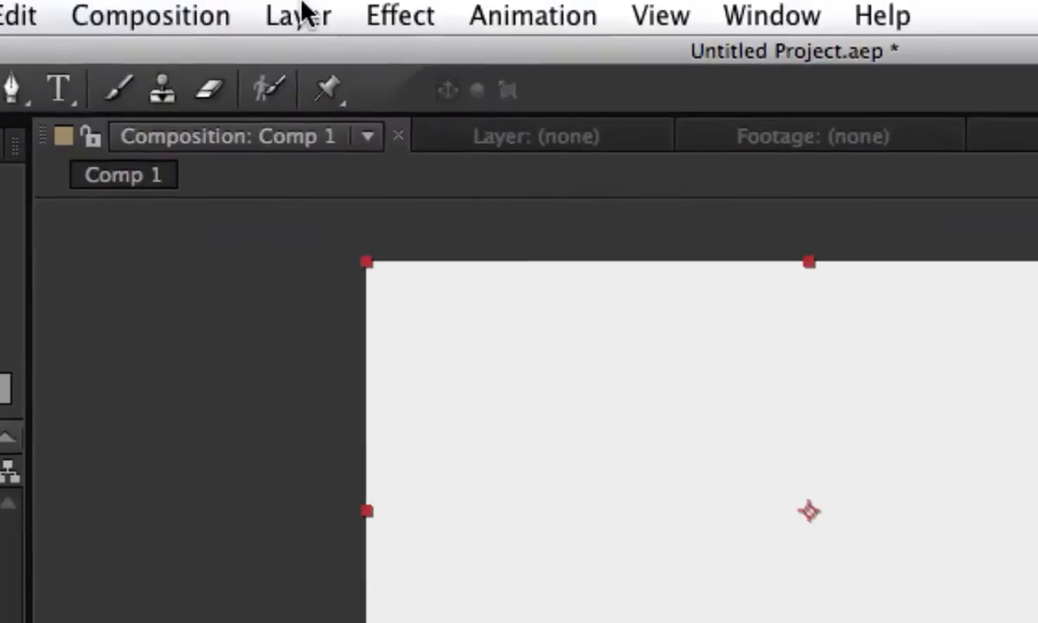
pyautogui.click(281, 24)
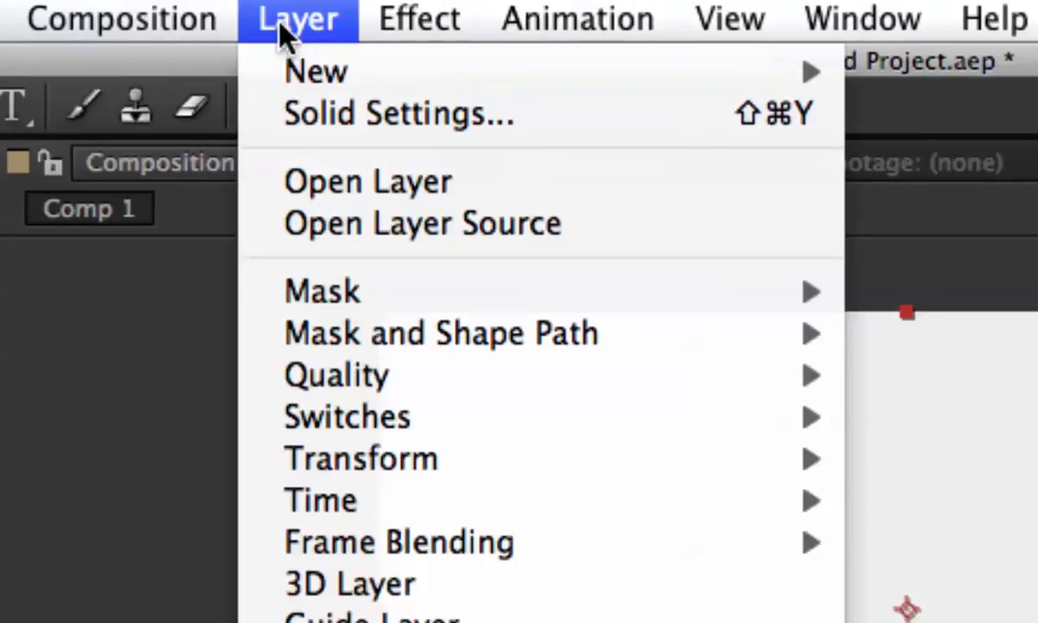
pyautogui.moveTo(287, 71)
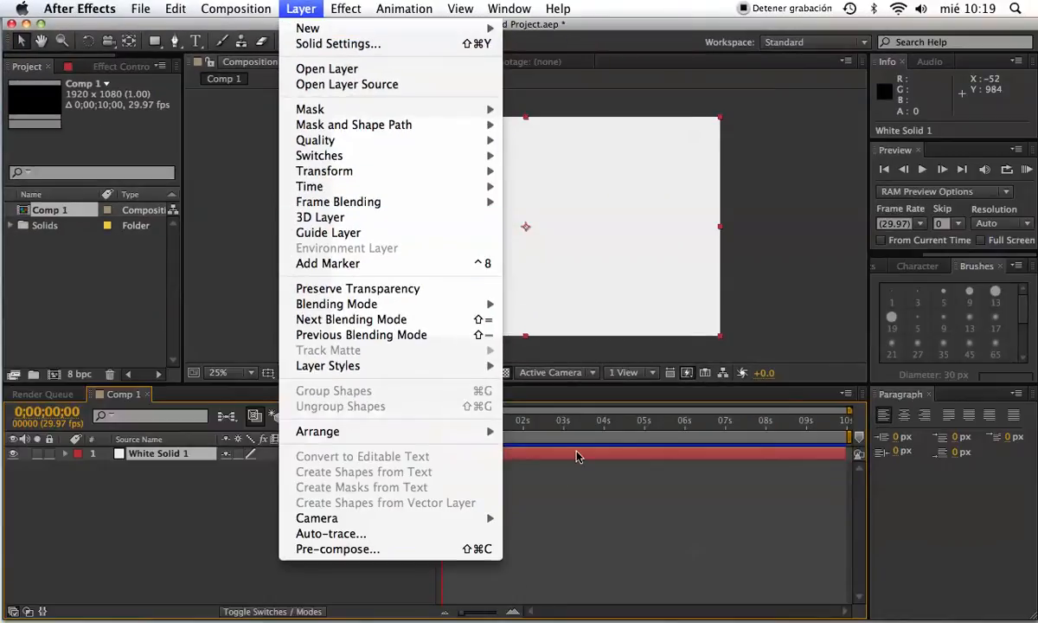
pyautogui.click(562, 506)
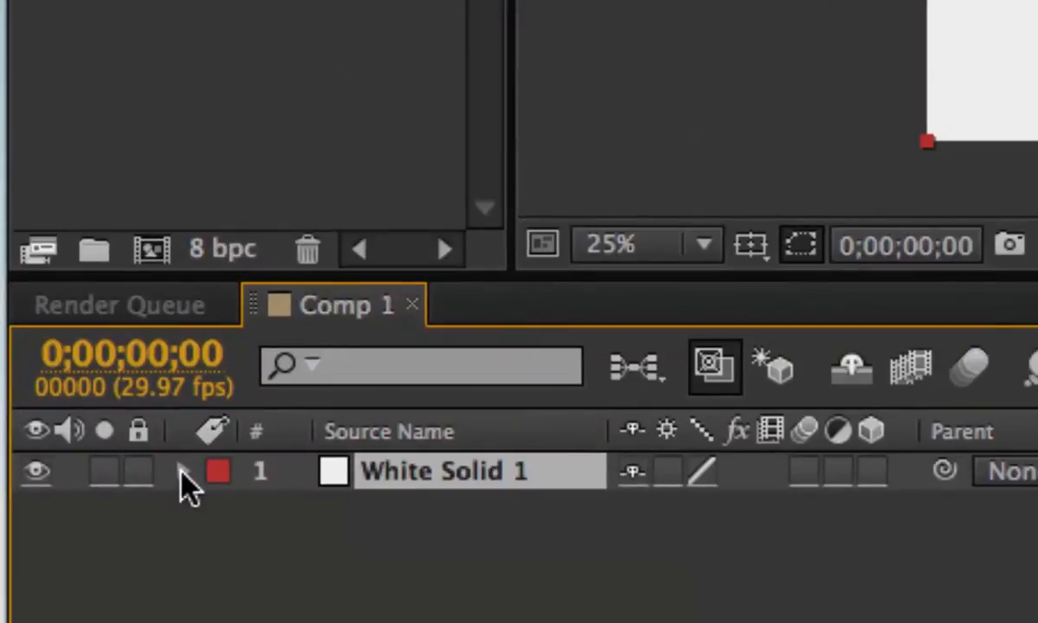
# Step: Reveal the Transform properties of White Solid 1 and turn it into a 3D layer
pyautogui.click(183, 472)
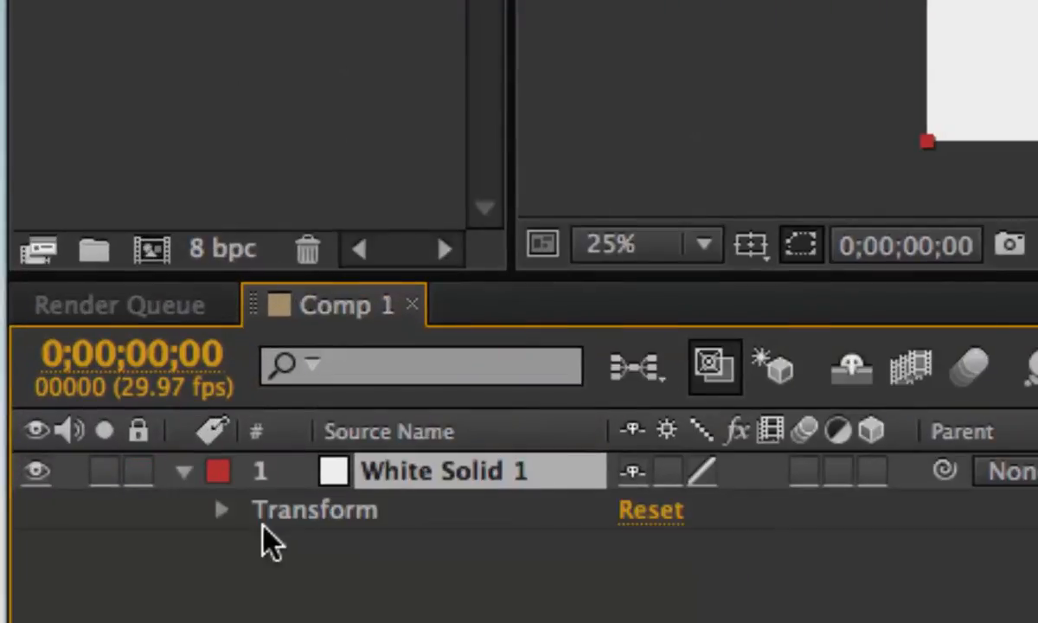
pyautogui.click(222, 511)
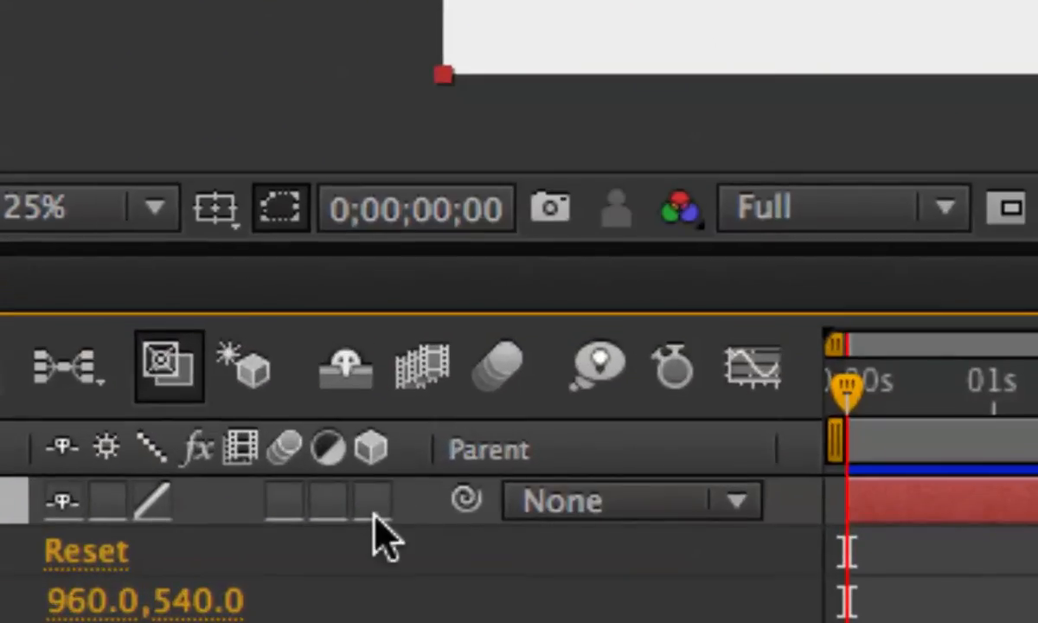
pyautogui.click(372, 502)
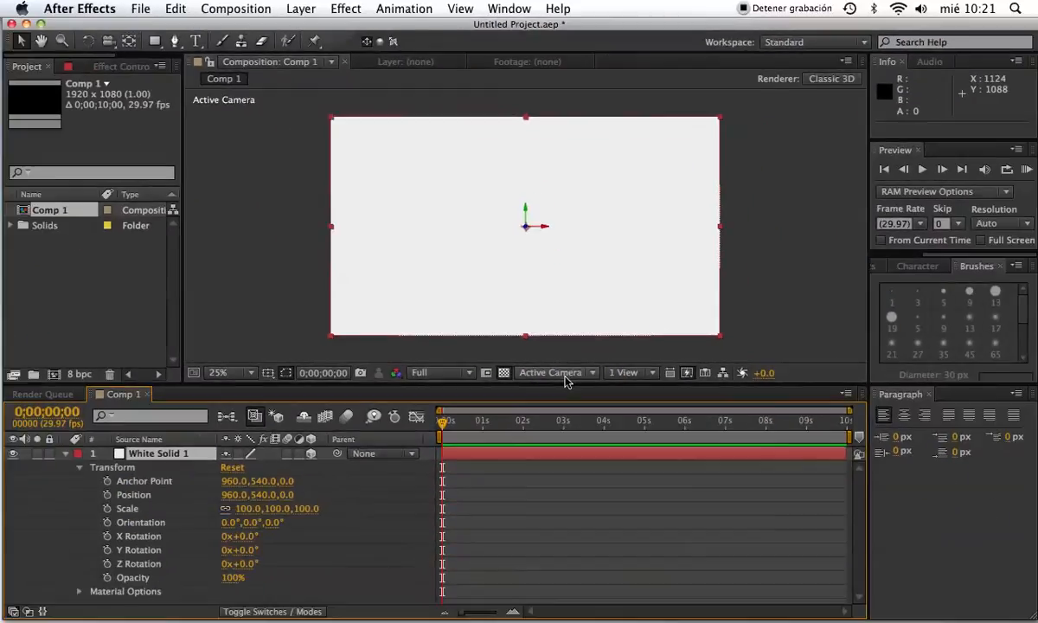
# Step: Examine the 3D solid in the Front, Left, Top, Back, Right and Bottom views in turn
pyautogui.scroll(-9, 567, 382)
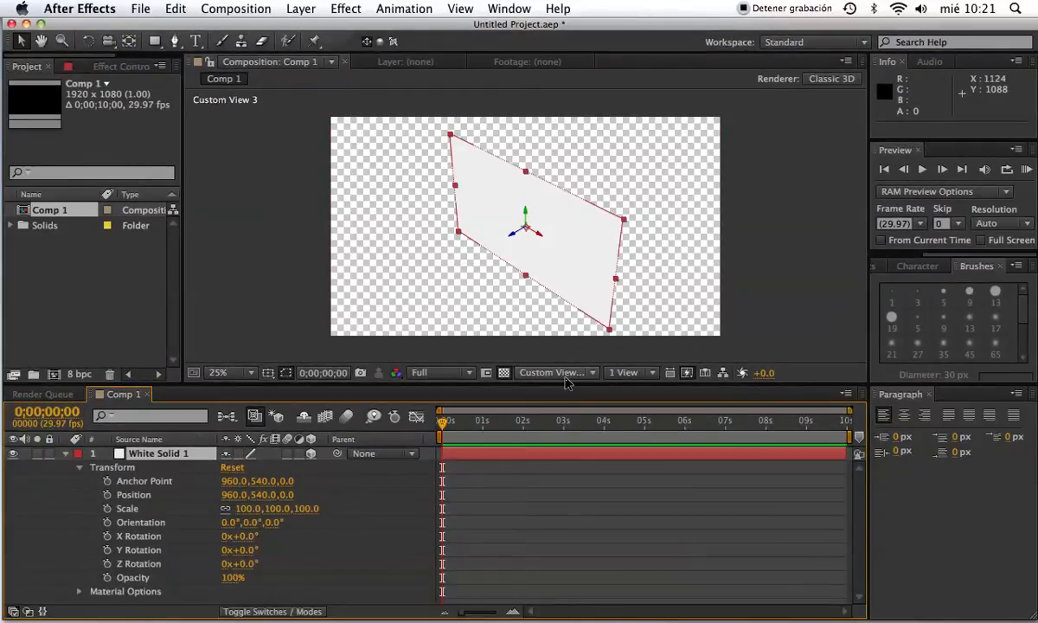
pyautogui.click(565, 377)
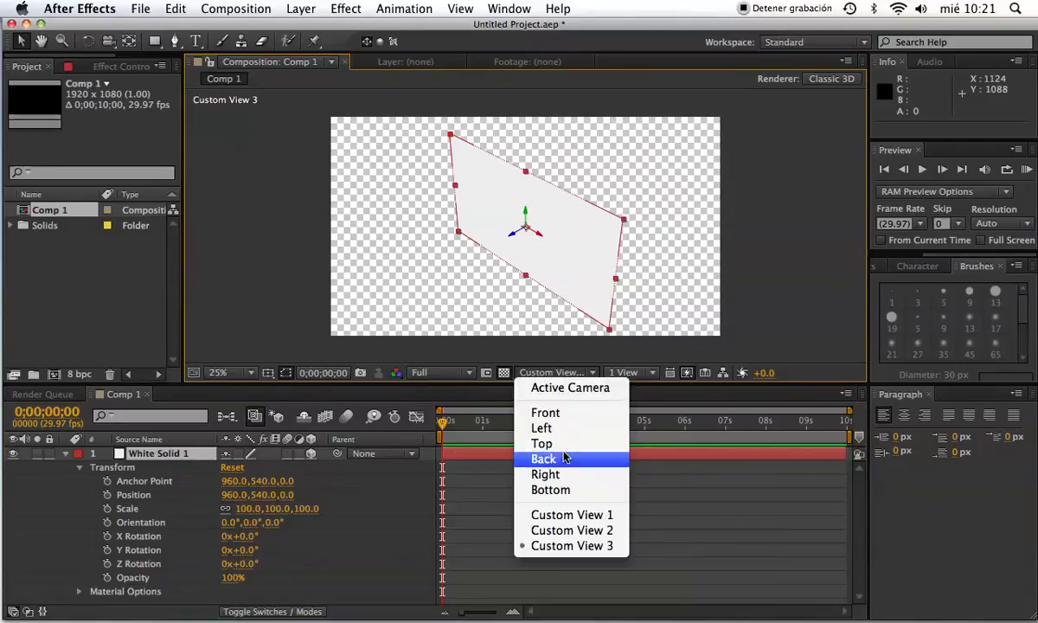
pyautogui.click(571, 384)
pyautogui.click(571, 376)
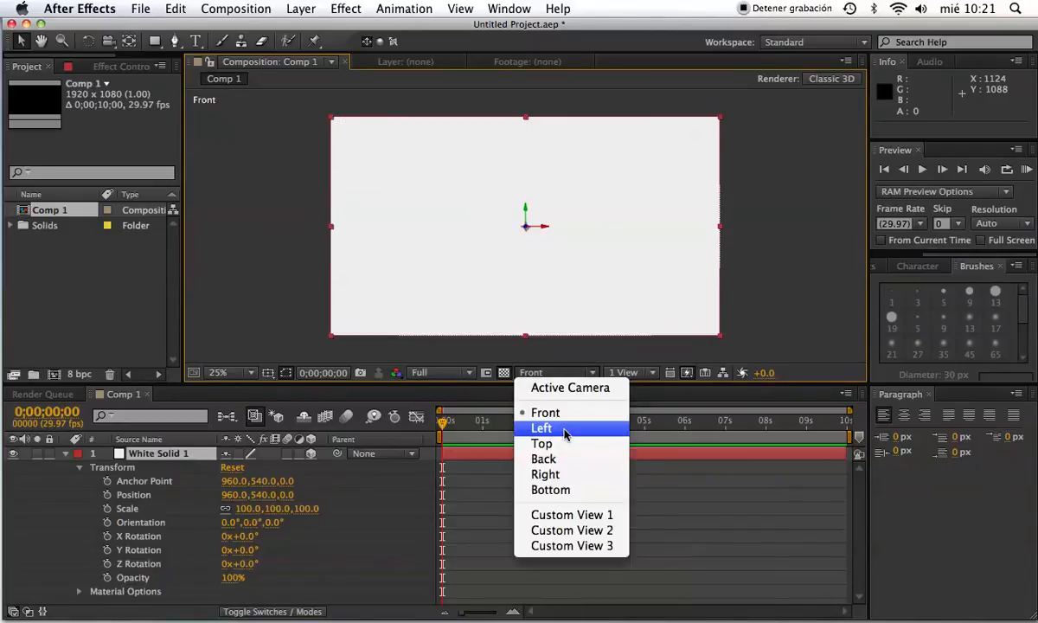
pyautogui.click(538, 429)
pyautogui.click(534, 372)
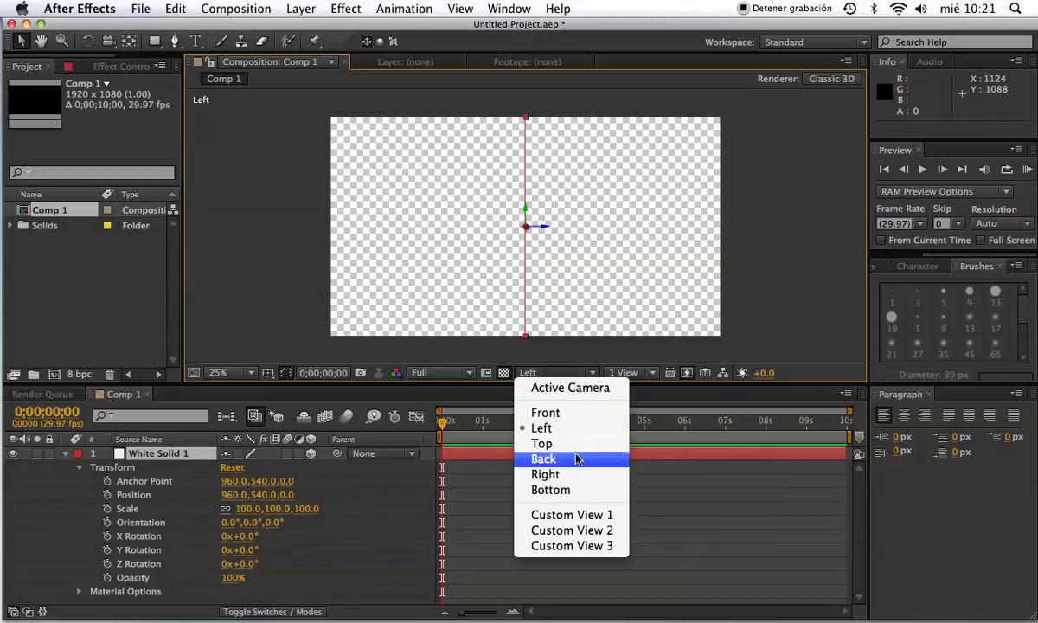
pyautogui.click(576, 446)
pyautogui.click(554, 371)
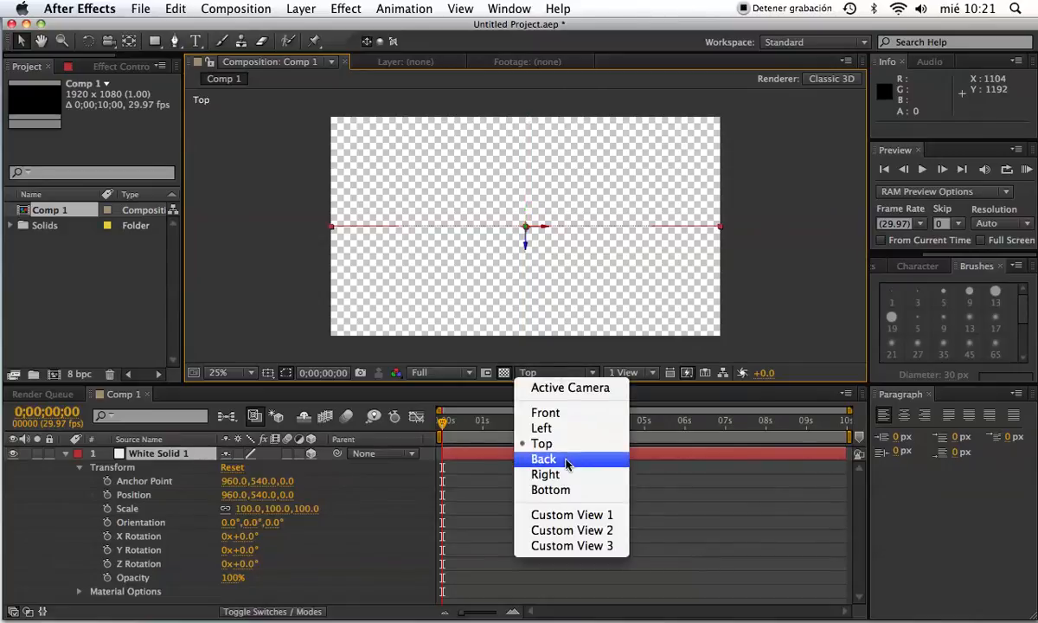
pyautogui.click(566, 349)
pyautogui.click(553, 372)
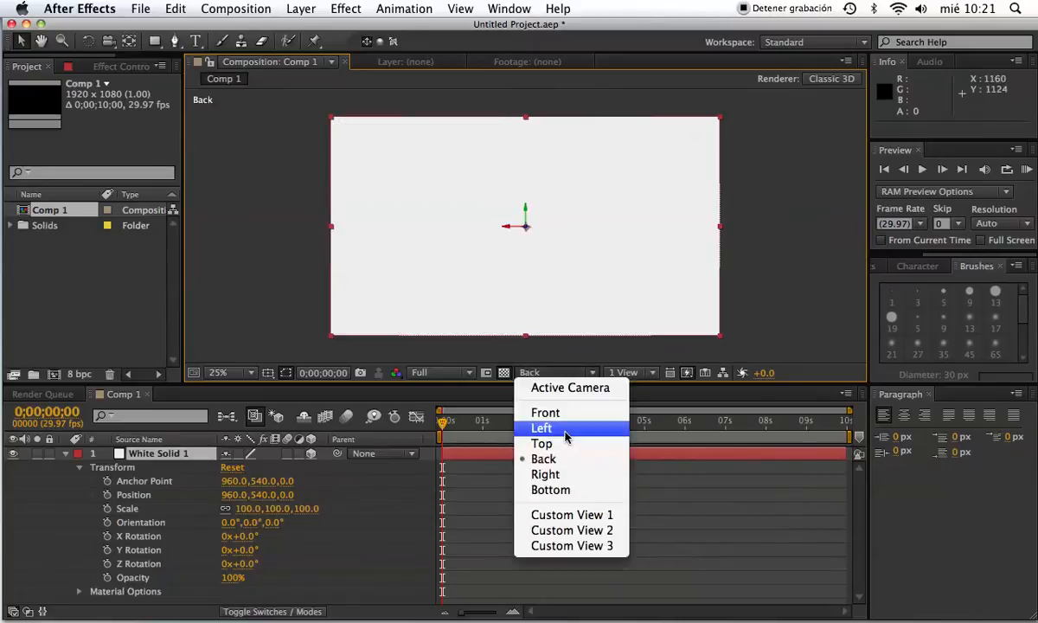
pyautogui.click(537, 474)
pyautogui.click(563, 368)
pyautogui.click(570, 488)
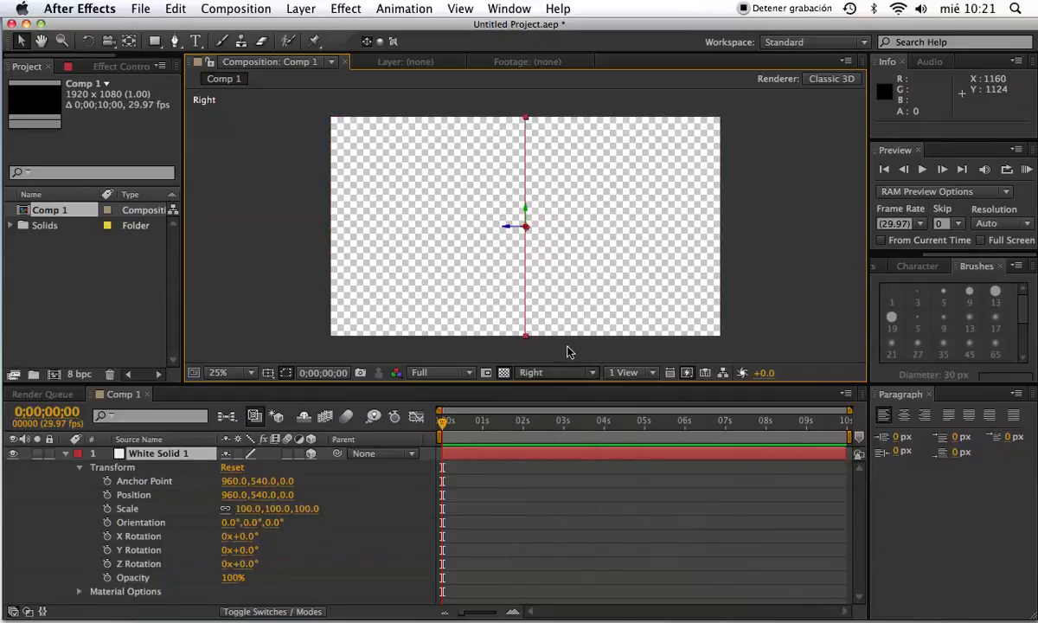
# Step: Examine the solid in Custom View 1, 2 and 3, and return to the Active Camera view
pyautogui.click(558, 373)
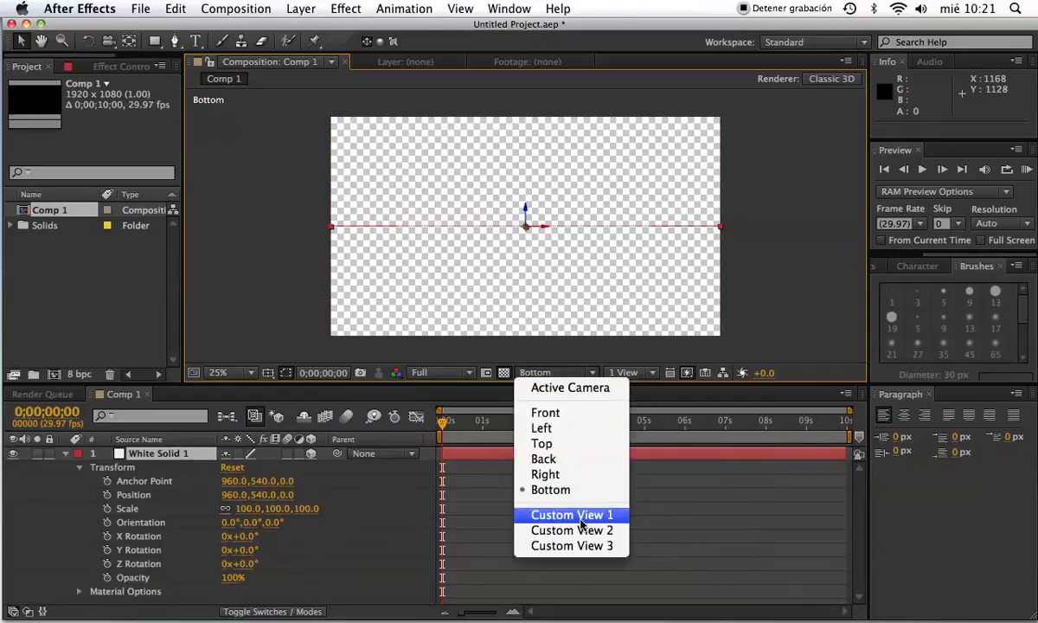
pyautogui.click(545, 503)
pyautogui.click(564, 373)
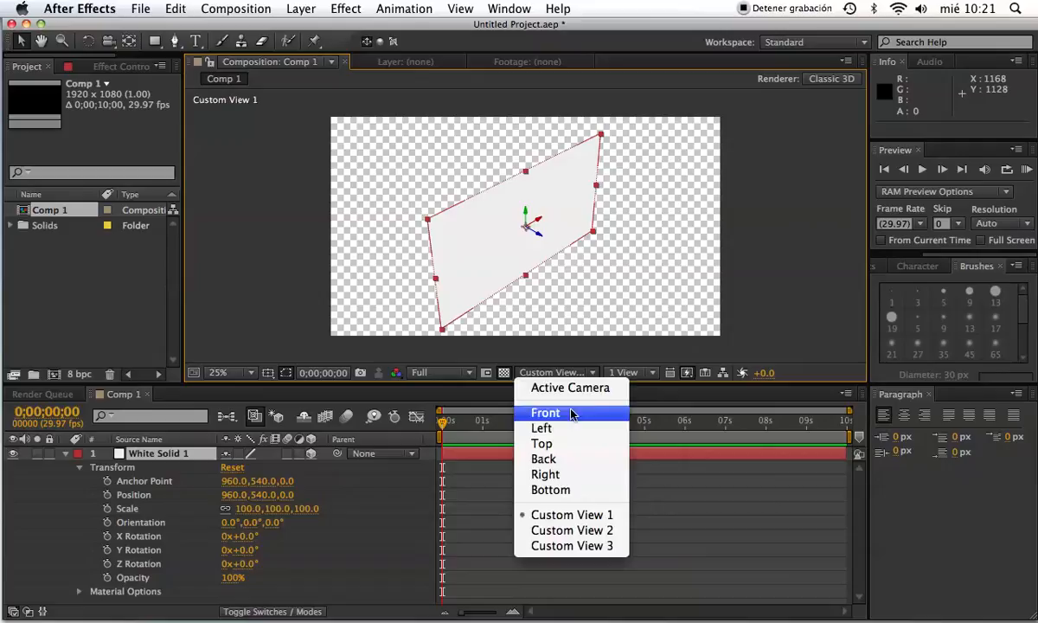
pyautogui.click(572, 530)
pyautogui.click(541, 371)
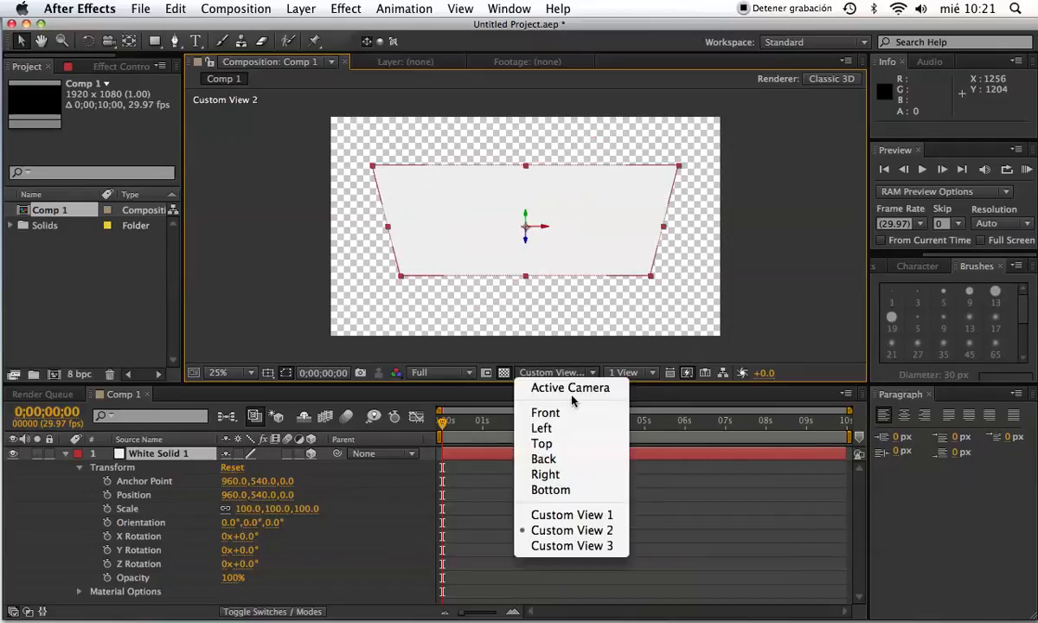
pyautogui.click(595, 546)
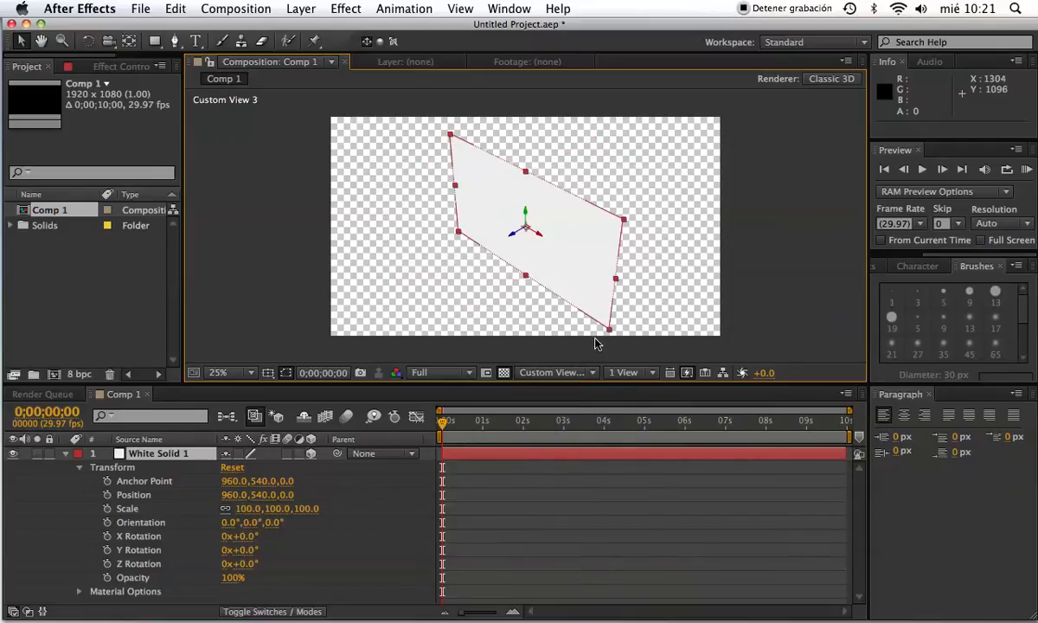
pyautogui.click(577, 373)
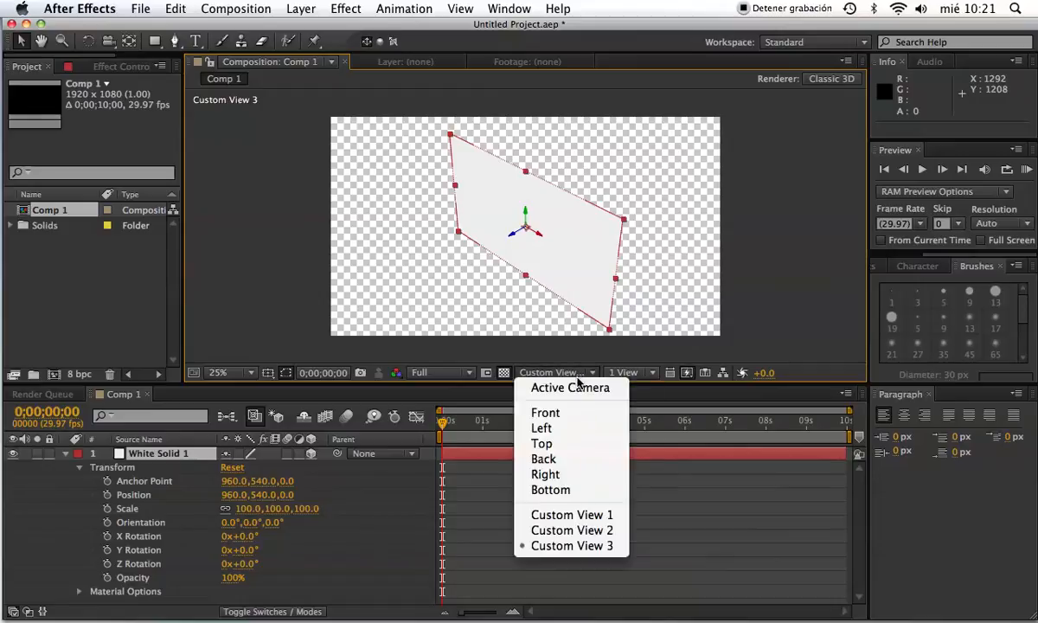
pyautogui.click(579, 388)
# Step: Collapse the solid's properties and start a new two-node camera named Camera 1 with an angle of view of 43°
pyautogui.click(65, 454)
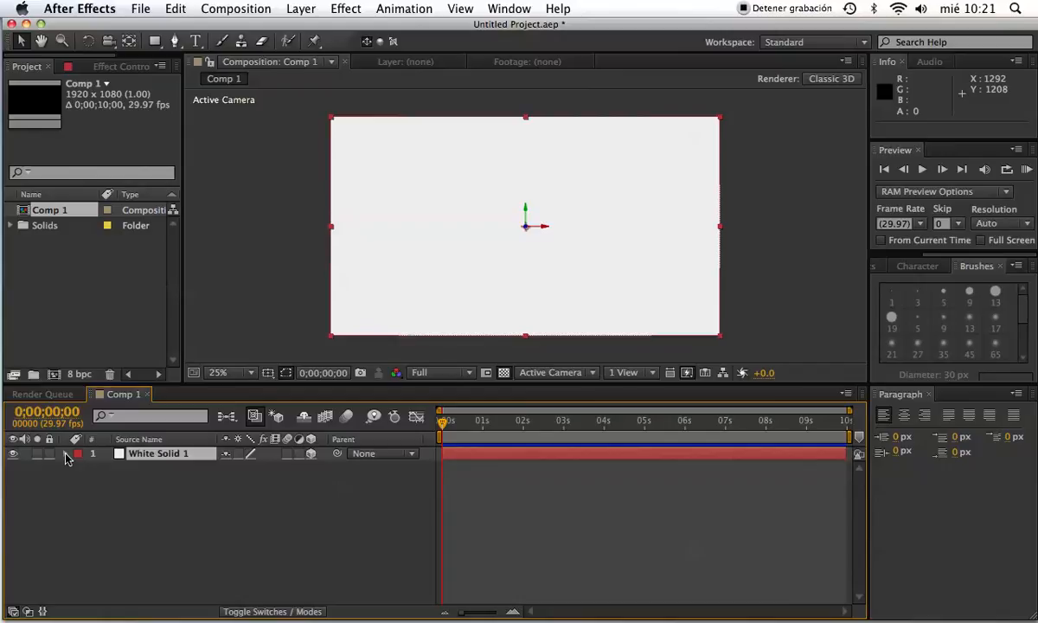
pyautogui.click(307, 11)
pyautogui.moveTo(307, 28)
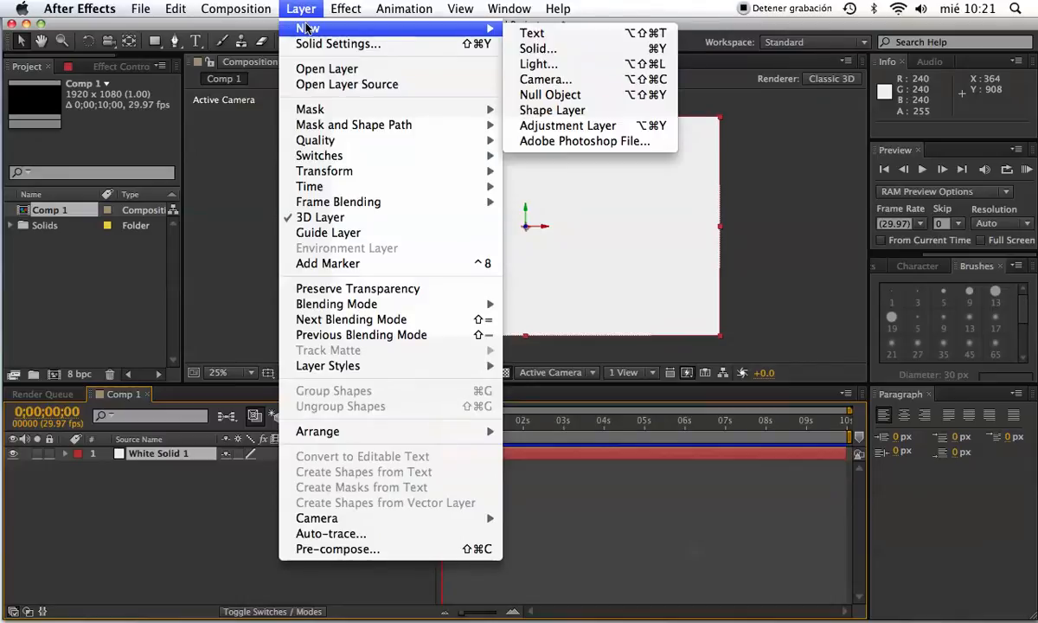
pyautogui.click(615, 79)
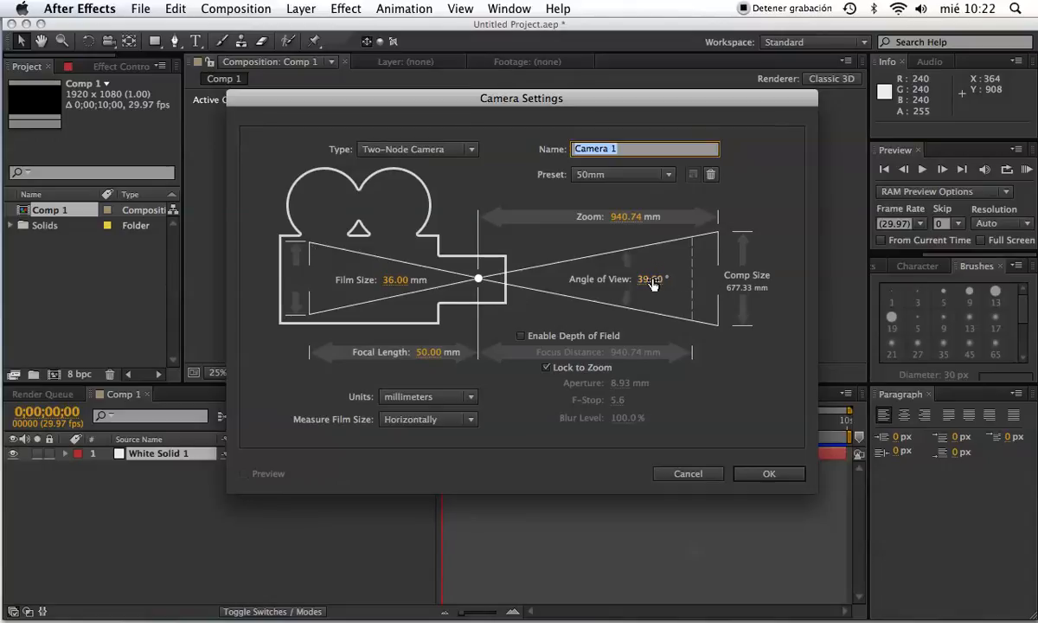
pyautogui.moveTo(649, 281)
pyautogui.mouseDown()
pyautogui.moveTo(663, 280)
pyautogui.moveTo(646, 279)
pyautogui.moveTo(656, 285)
pyautogui.mouseUp()
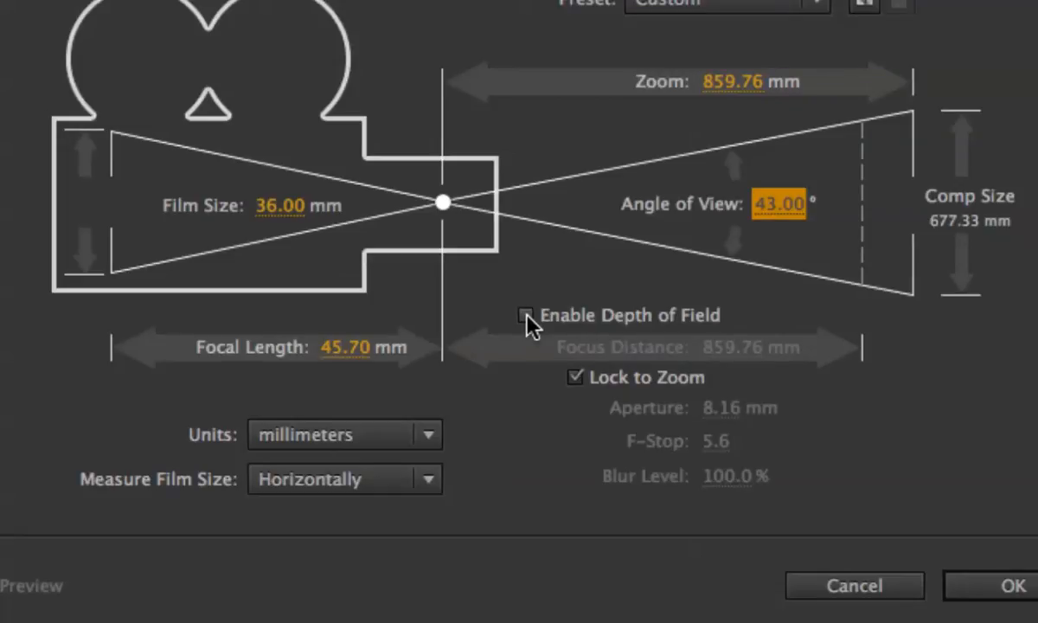
# Step: Enable depth of field for the new camera, set its units to pixels, and create it
pyautogui.click(525, 315)
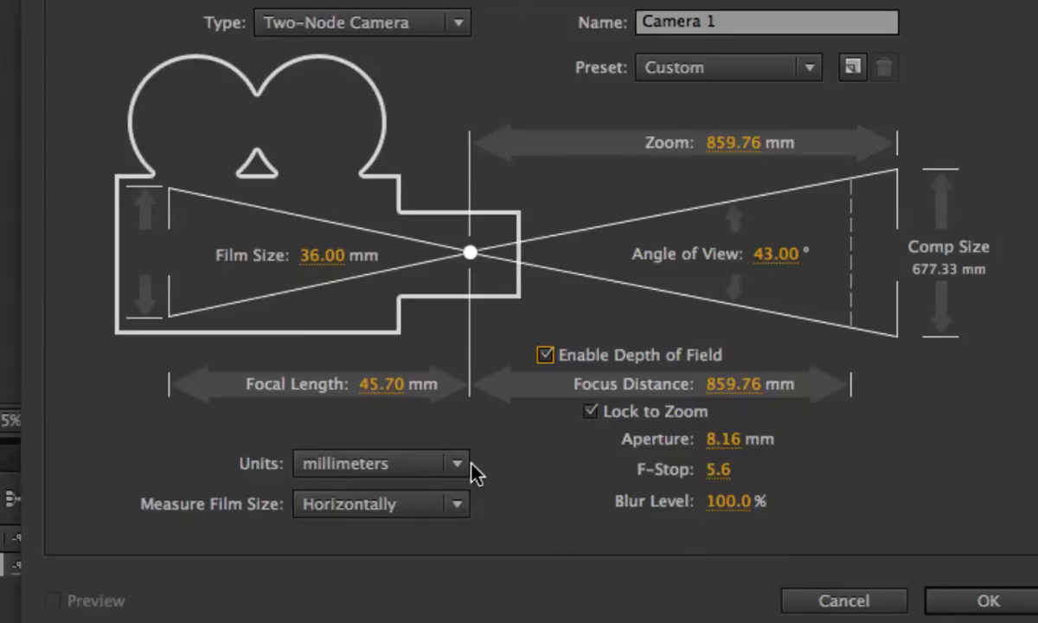
pyautogui.click(457, 468)
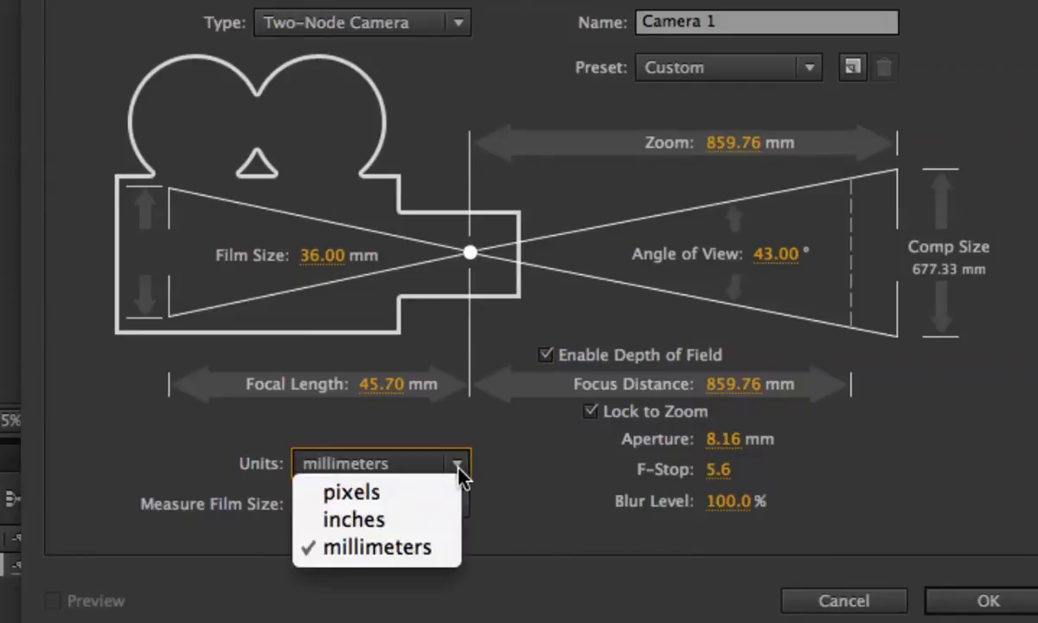
pyautogui.click(446, 495)
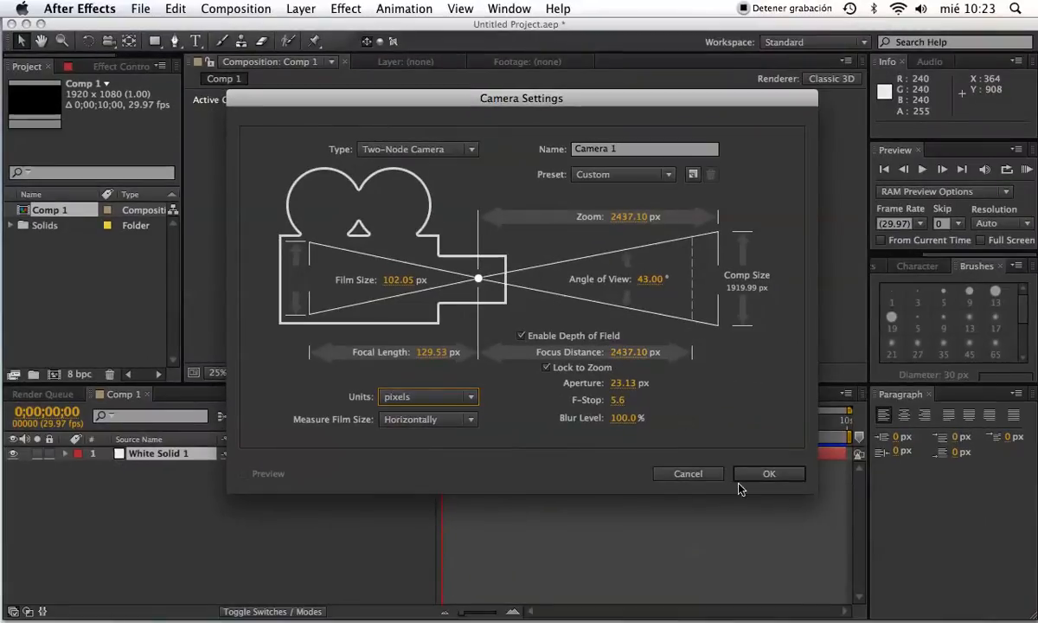
pyautogui.click(770, 473)
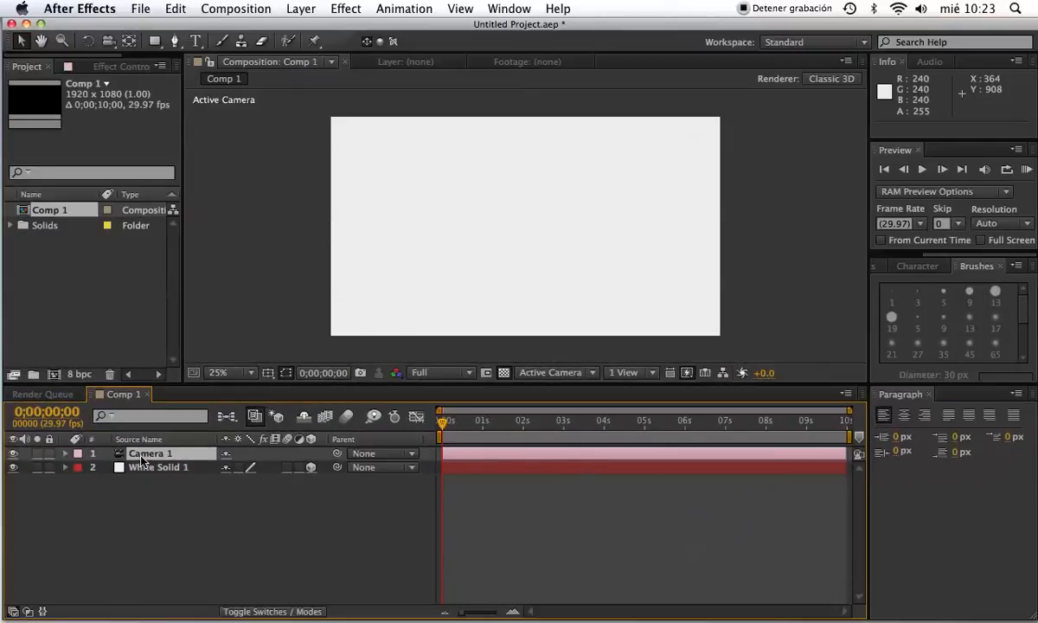
# Step: Select Camera 1, look over the available camera tools, and activate the Orbit Camera Tool
pyautogui.click(143, 454)
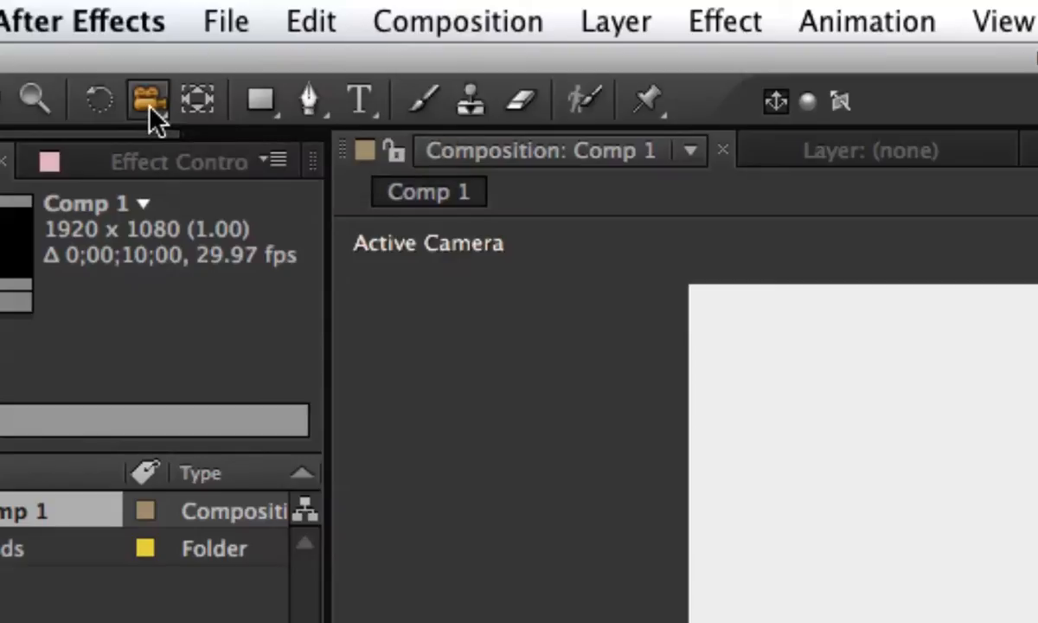
pyautogui.click(149, 107)
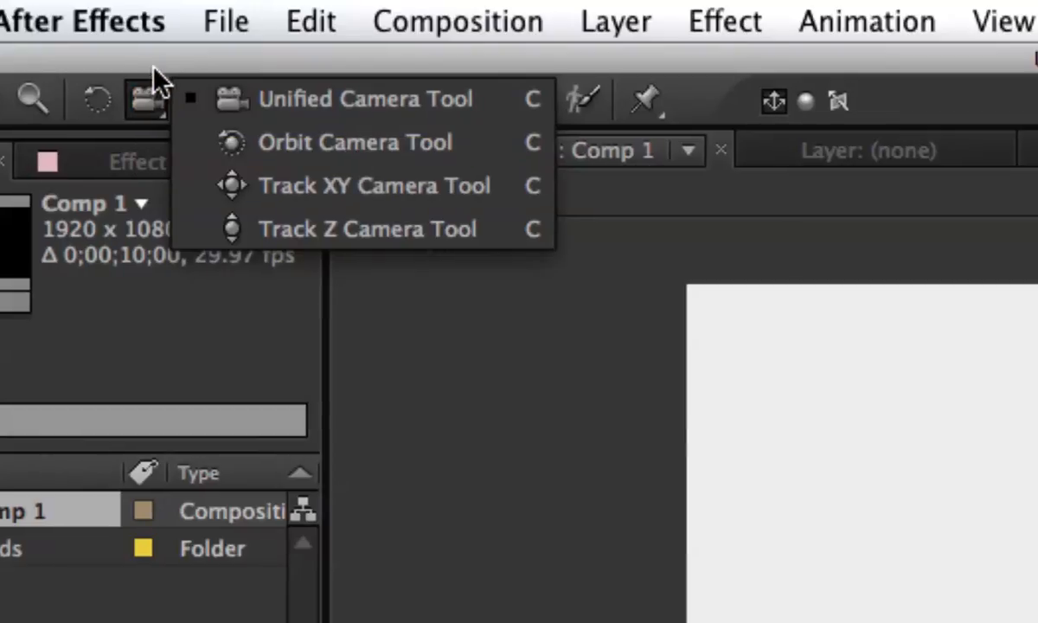
pyautogui.click(173, 342)
pyautogui.press('c')
pyautogui.press('c')
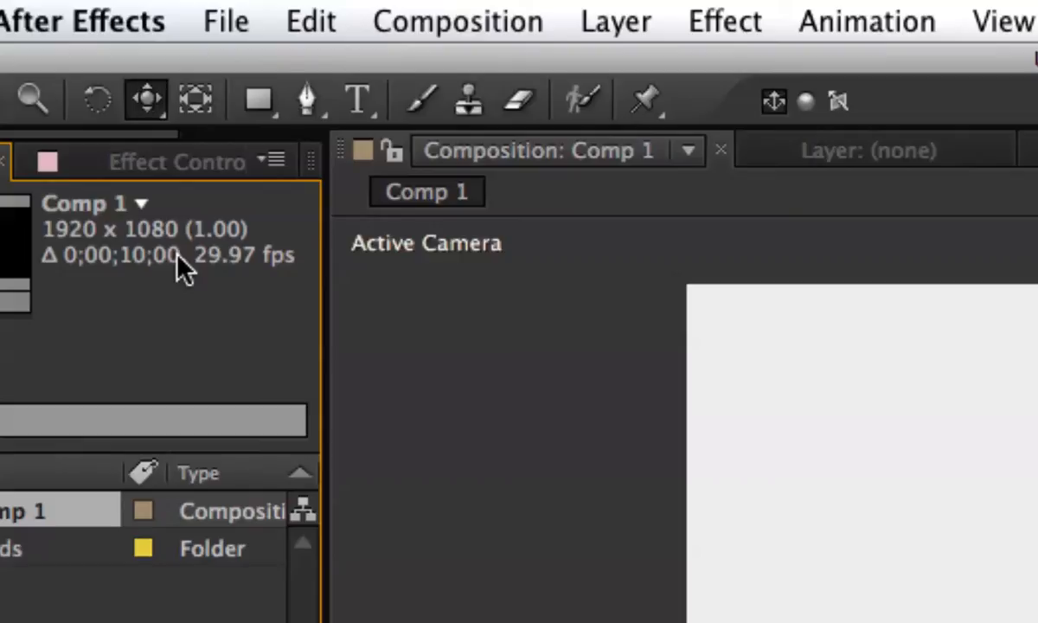
pyautogui.press('c')
pyautogui.press('c')
pyautogui.press('c')
pyautogui.press('c')
pyautogui.press('c')
pyautogui.press('c')
pyautogui.press('c')
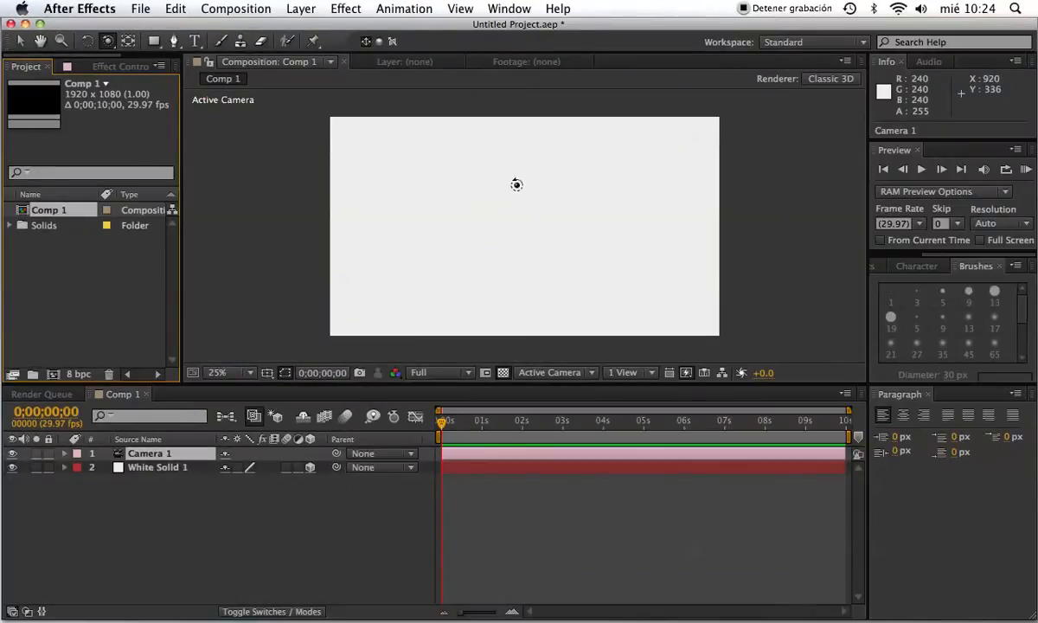
# Step: Move Camera 1 around the white solid by orbiting and tracking back along Z until the solid is seen edge-on
pyautogui.moveTo(526, 195); pyautogui.dragTo(501, 226)
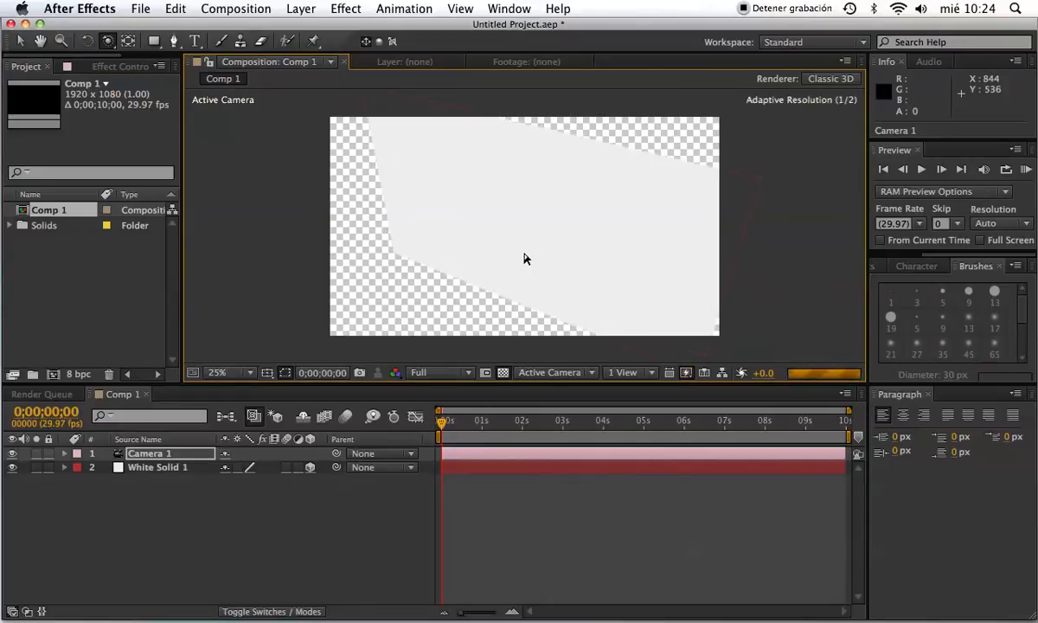
pyautogui.moveTo(513, 254); pyautogui.dragTo(518, 334)
pyautogui.press('c')
pyautogui.press('c')
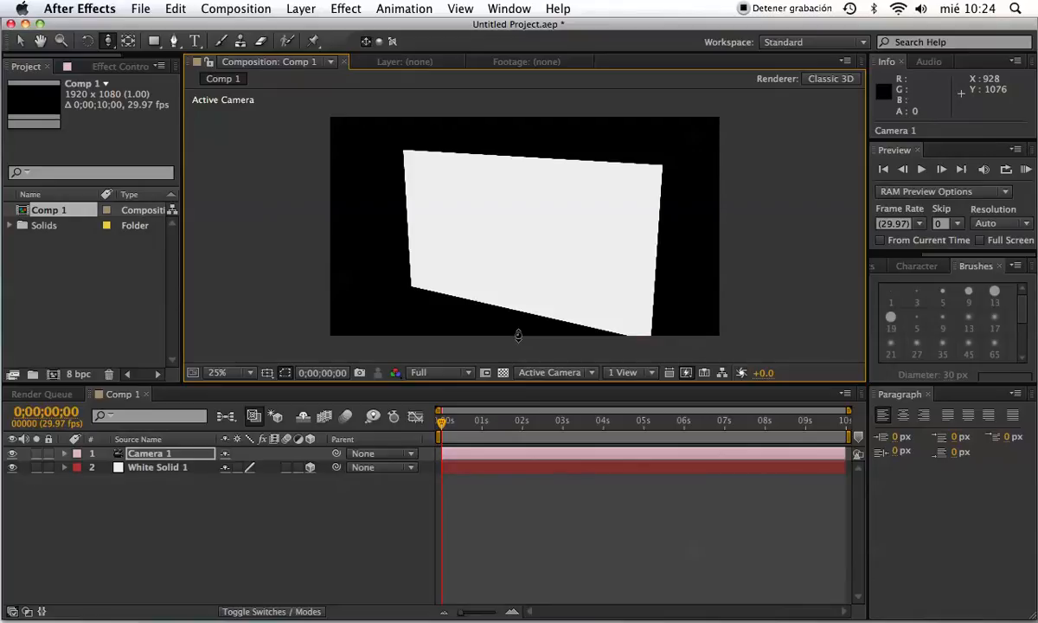
pyautogui.press('c')
pyautogui.moveTo(512, 233)
pyautogui.mouseDown()
pyautogui.moveTo(518, 251)
pyautogui.moveTo(497, 240)
pyautogui.mouseUp()
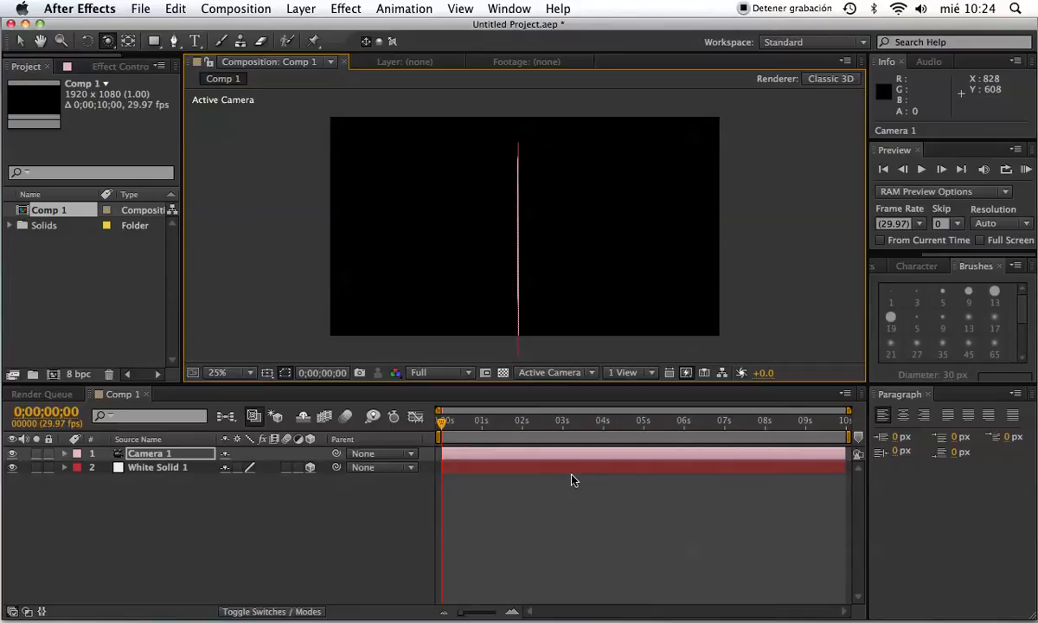
# Step: Try another Camera 1 move while cycling the camera tools, and undo camera moves until the solid is seen at an angle
pyautogui.press('c')
pyautogui.press('c')
pyautogui.moveTo(500, 257); pyautogui.dragTo(520, 249)
pyautogui.press('c')
pyautogui.press('super+z')
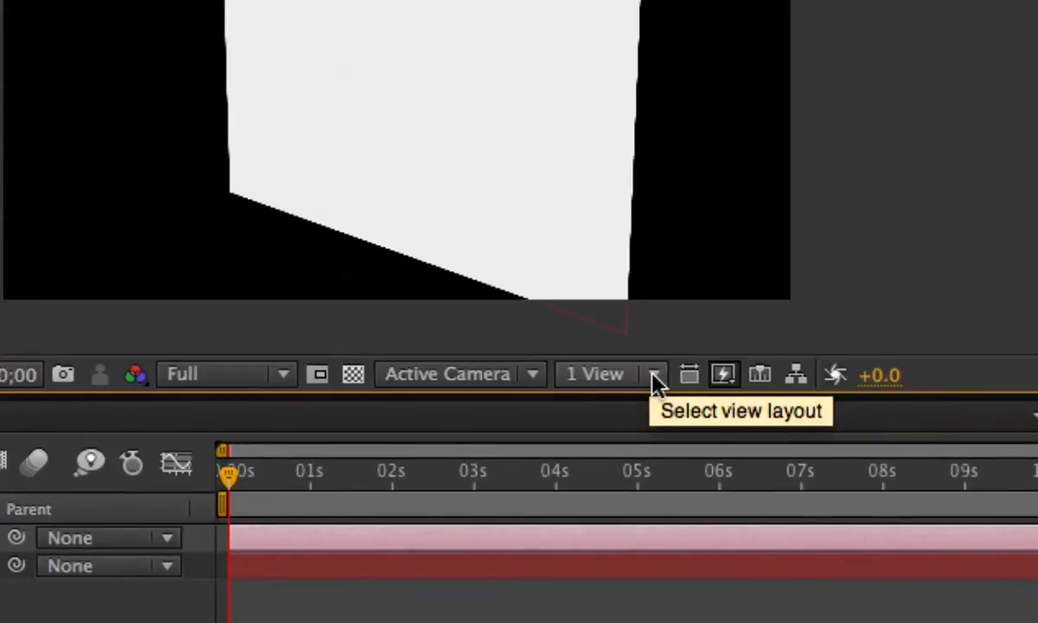
# Step: Set the view layout to 2 Views - Horizontal and switch the Active Camera view to Camera 1
pyautogui.click(653, 376)
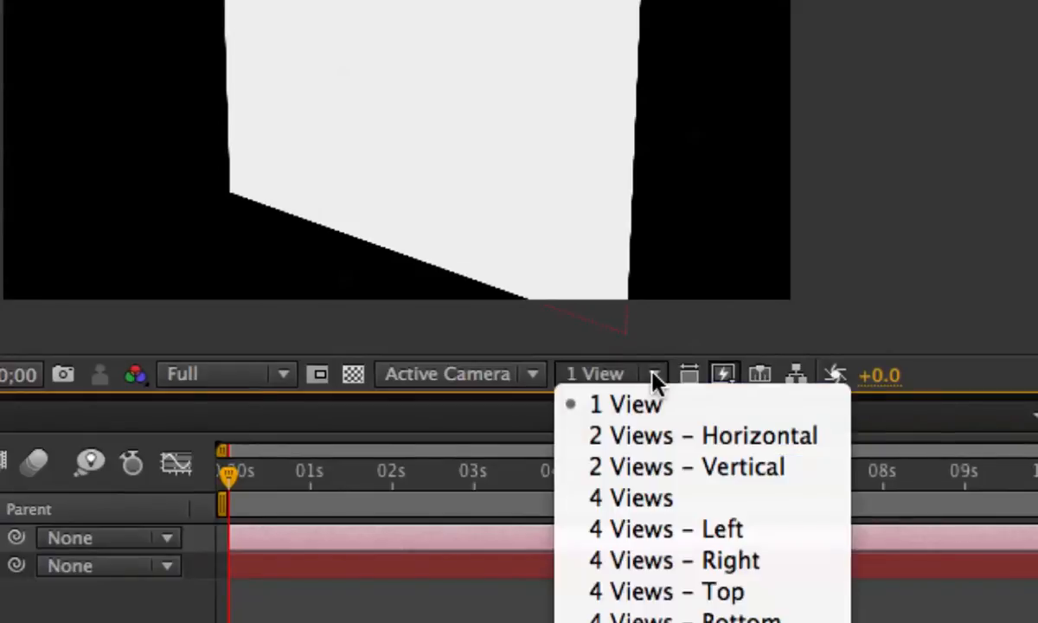
pyautogui.click(652, 375)
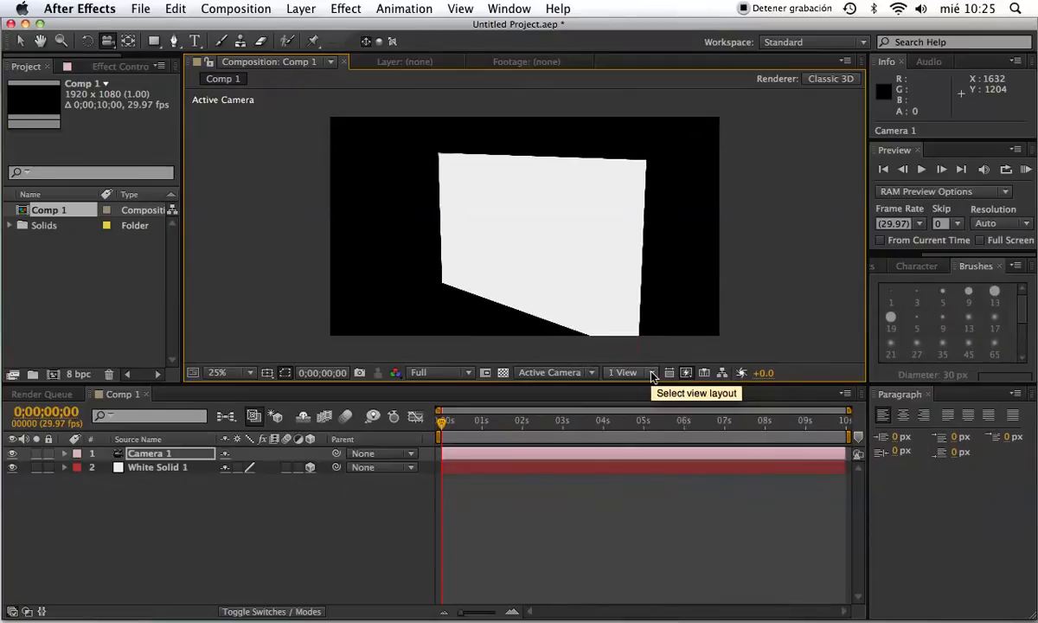
pyautogui.click(653, 375)
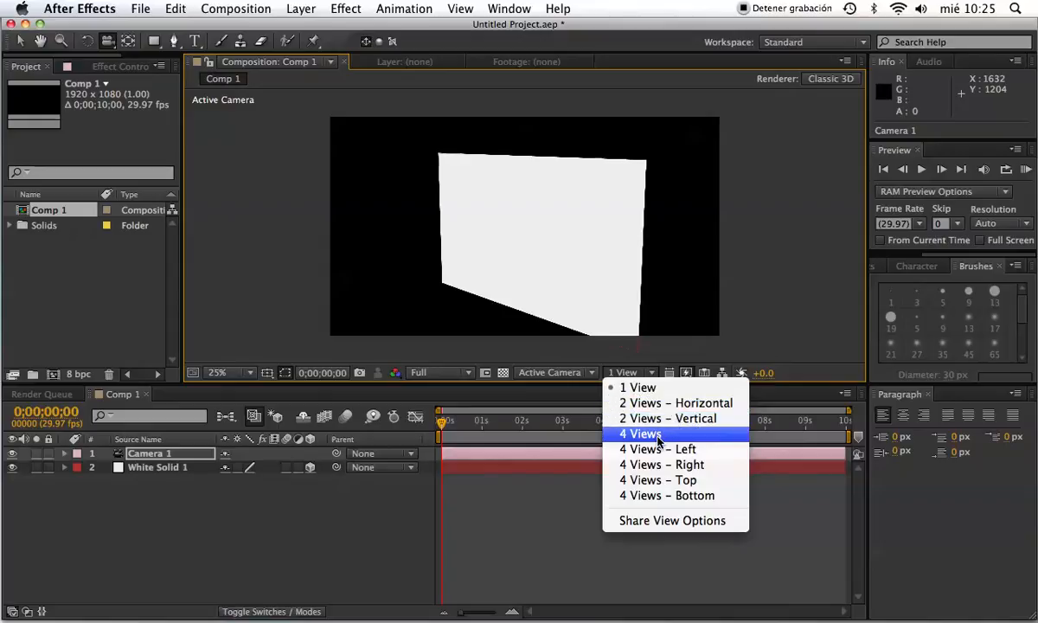
pyautogui.click(644, 403)
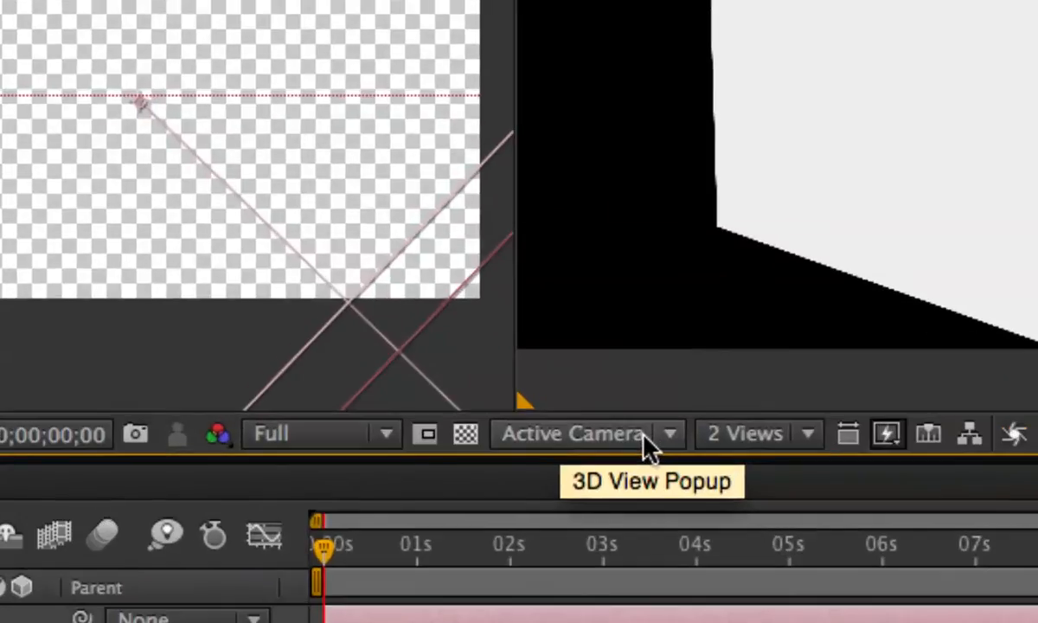
pyautogui.click(665, 435)
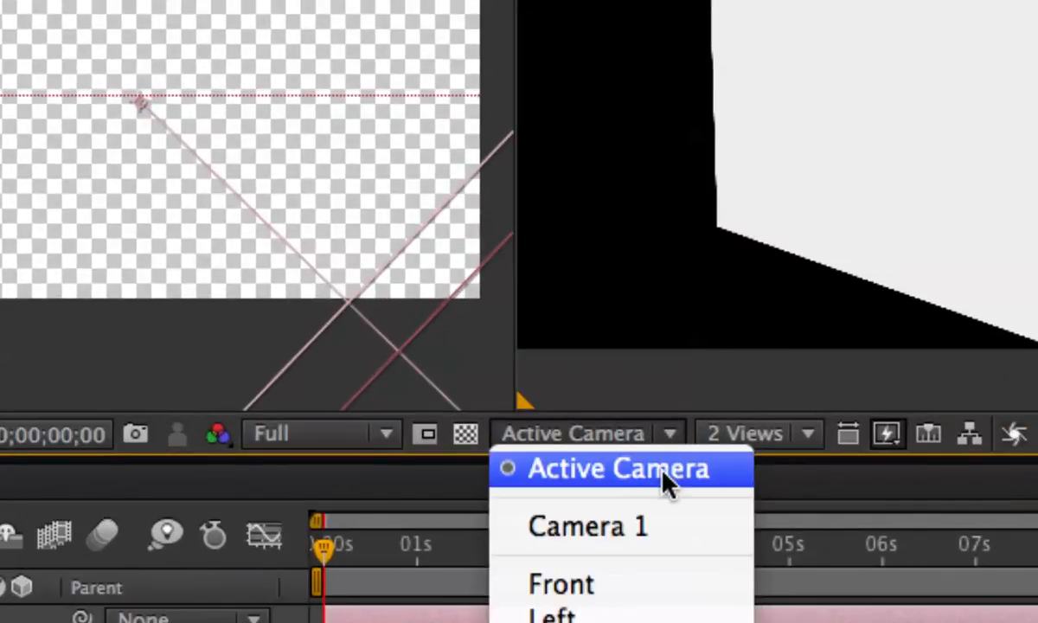
pyautogui.click(670, 526)
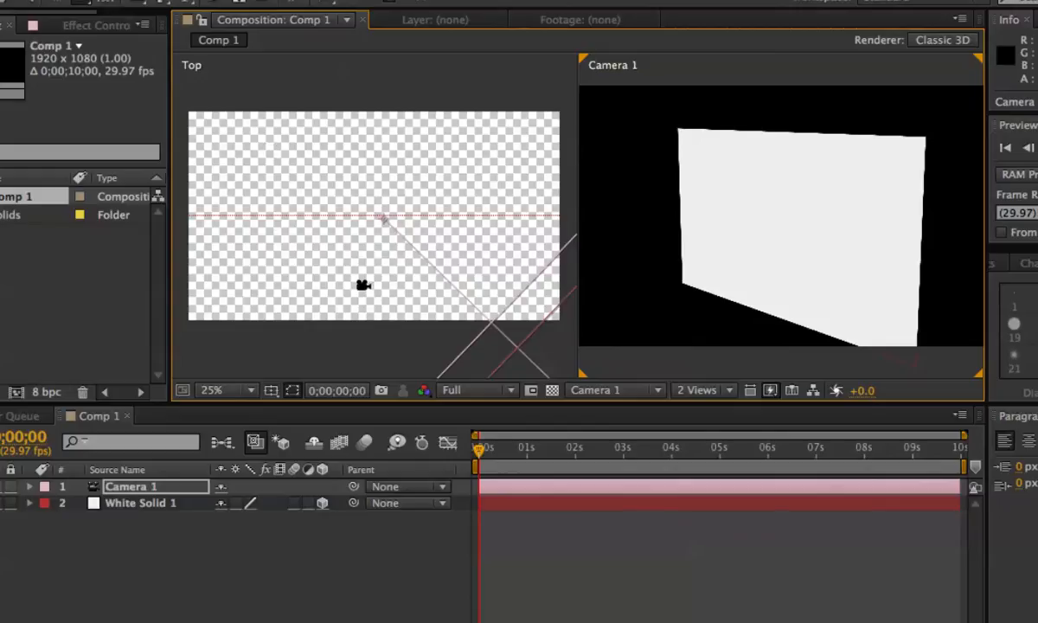
# Step: Move Camera 1 by its axes in the zoomed-out Top view to about 3585, 184, -2126
pyautogui.scroll(-5, 363, 286)
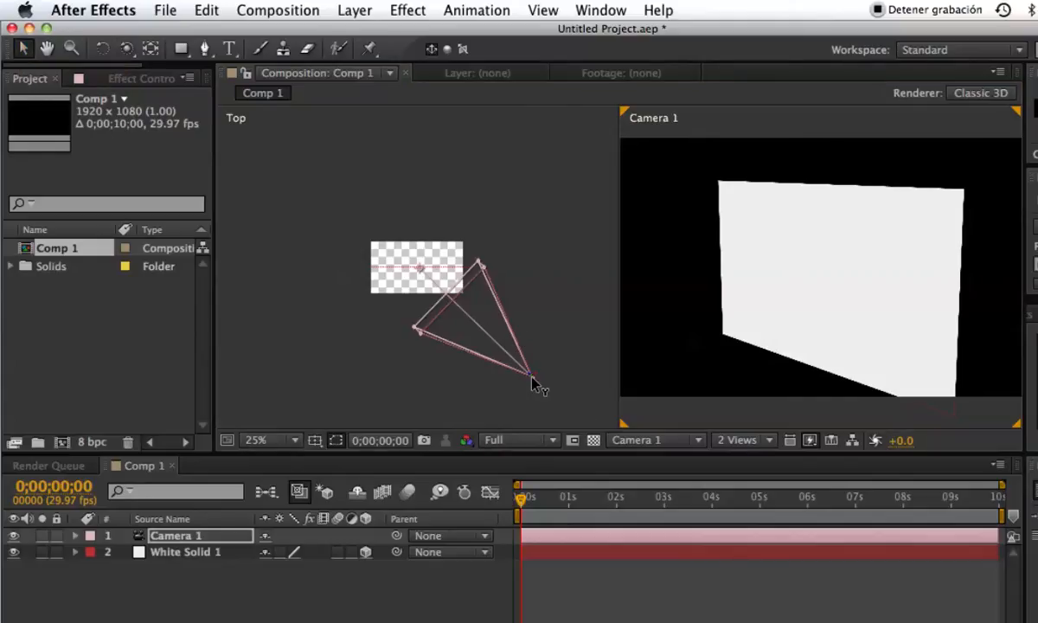
pyautogui.moveTo(533, 379)
pyautogui.mouseDown()
pyautogui.moveTo(456, 331)
pyautogui.moveTo(543, 396)
pyautogui.moveTo(534, 388)
pyautogui.mouseUp()
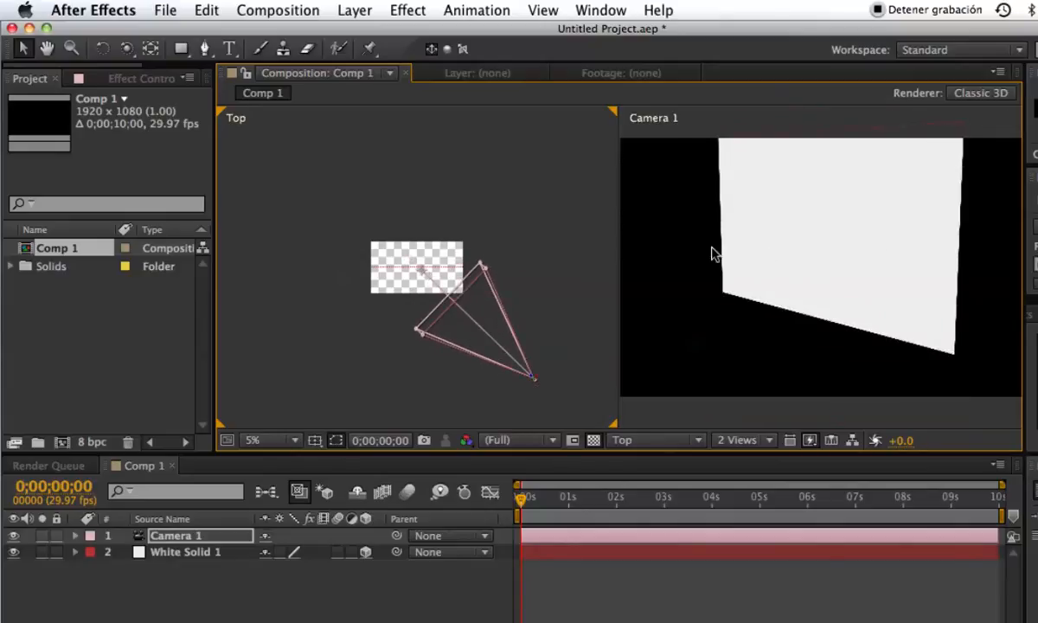
pyautogui.moveTo(536, 382)
pyautogui.mouseDown()
pyautogui.moveTo(526, 394)
pyautogui.moveTo(557, 344)
pyautogui.moveTo(535, 383)
pyautogui.moveTo(537, 363)
pyautogui.mouseUp()
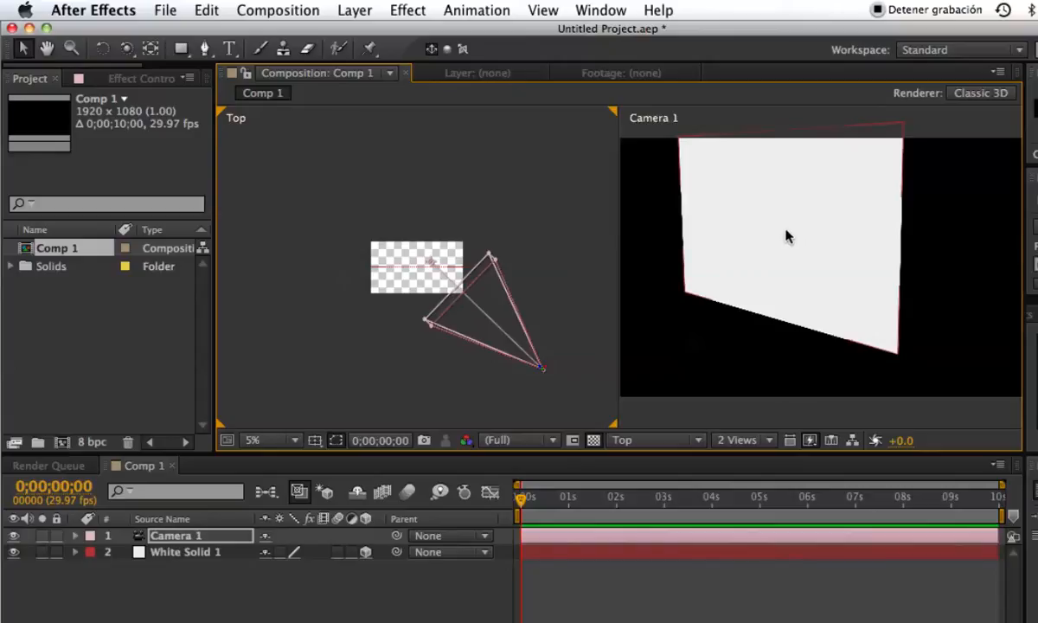
# Step: Try to move the white solid along X in the Top view, undo the move, and clear the selection
pyautogui.click(394, 272)
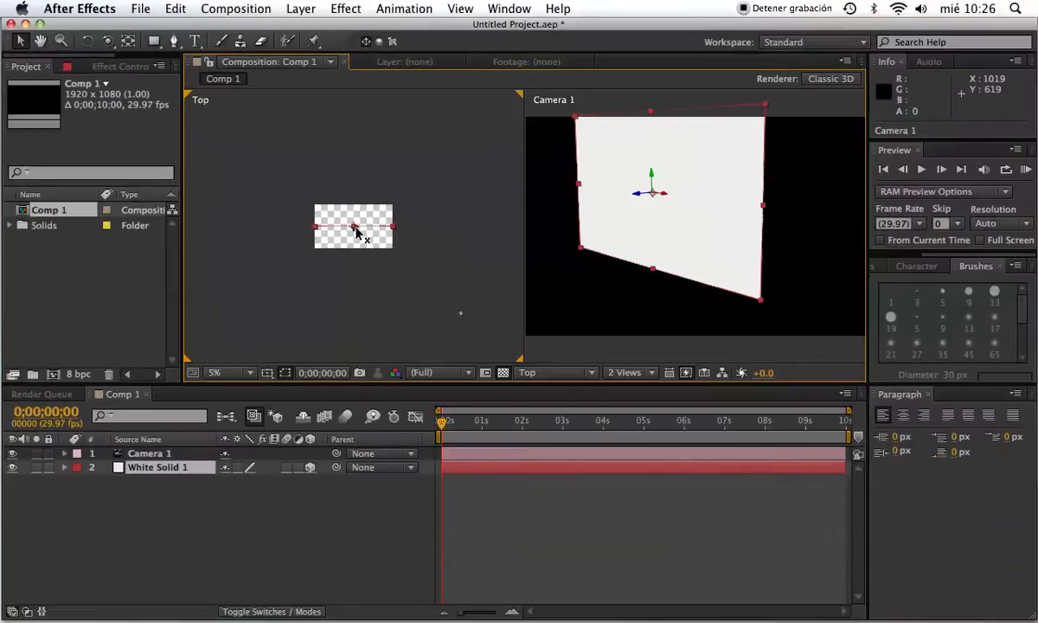
pyautogui.moveTo(359, 231)
pyautogui.mouseDown()
pyautogui.moveTo(373, 224)
pyautogui.moveTo(344, 232)
pyautogui.mouseUp()
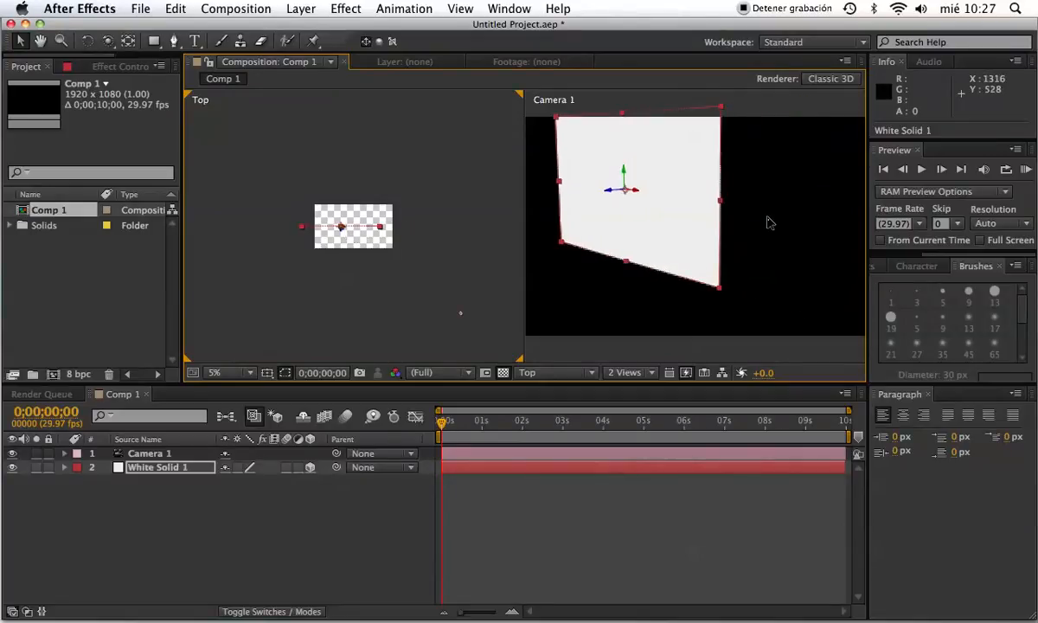
pyautogui.press('super+z')
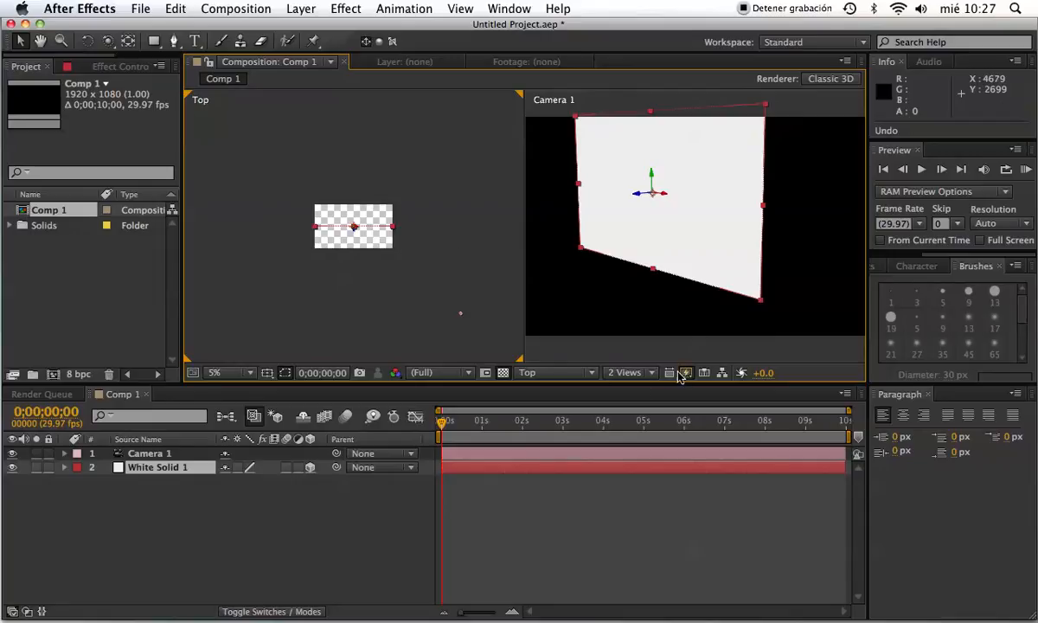
pyautogui.click(437, 329)
pyautogui.click(564, 352)
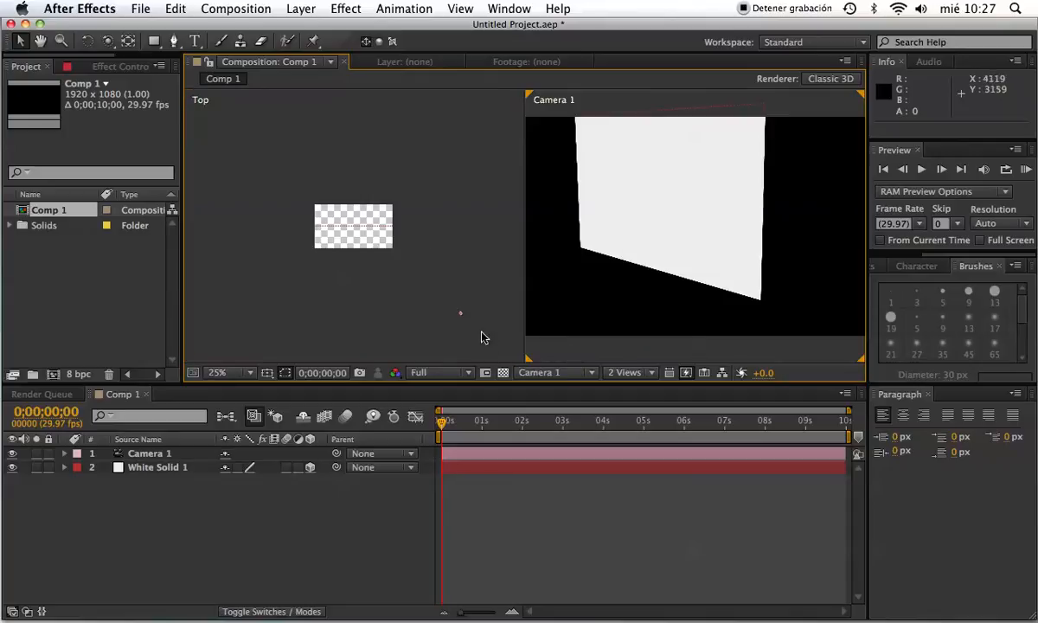
# Step: Select Camera 1 and reveal its Transform properties in the timeline
pyautogui.click(149, 454)
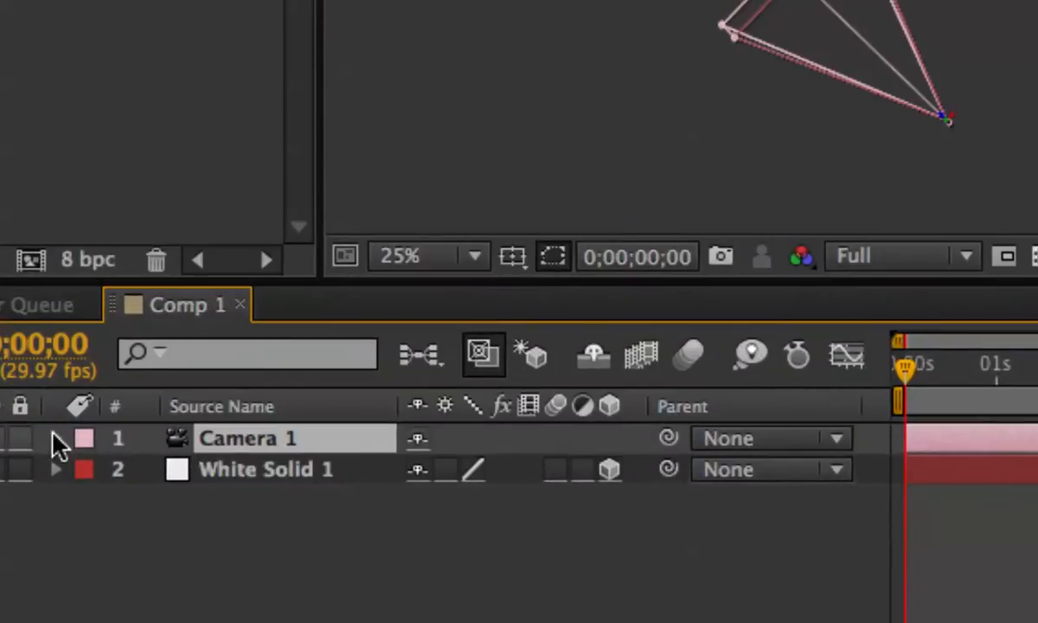
pyautogui.click(55, 439)
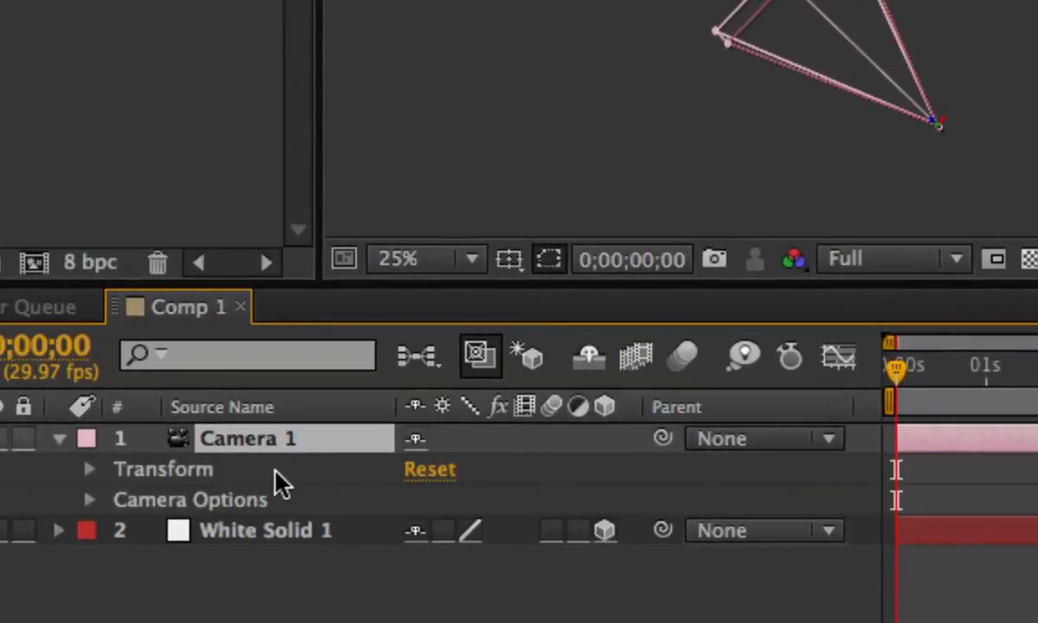
pyautogui.click(89, 468)
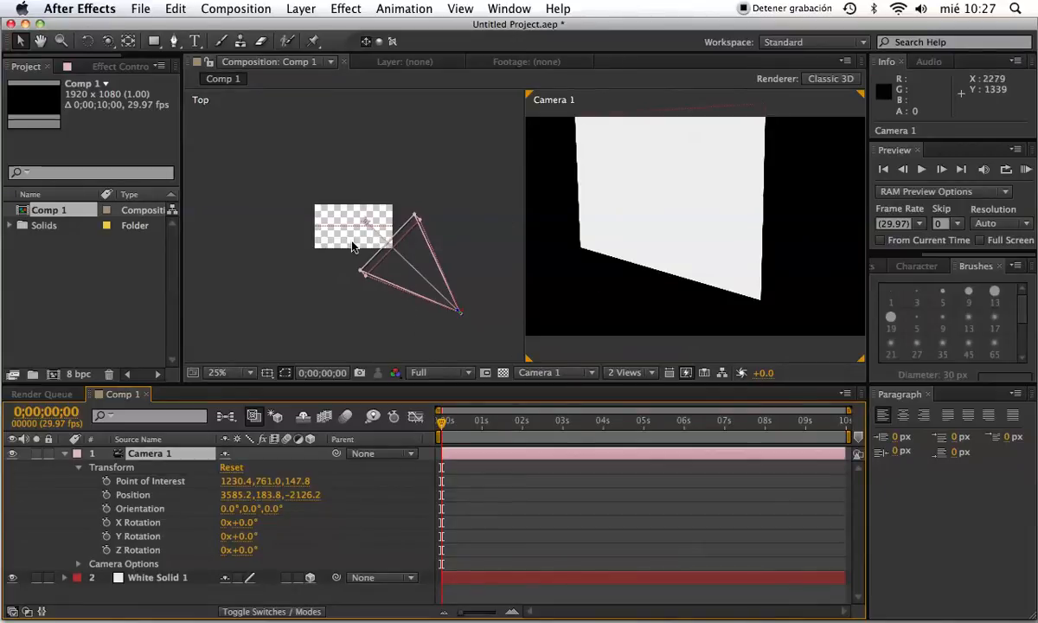
# Step: Compare White Solid 1's Transform properties, including Anchor Point, with Camera 1's Point of Interest
pyautogui.click(64, 577)
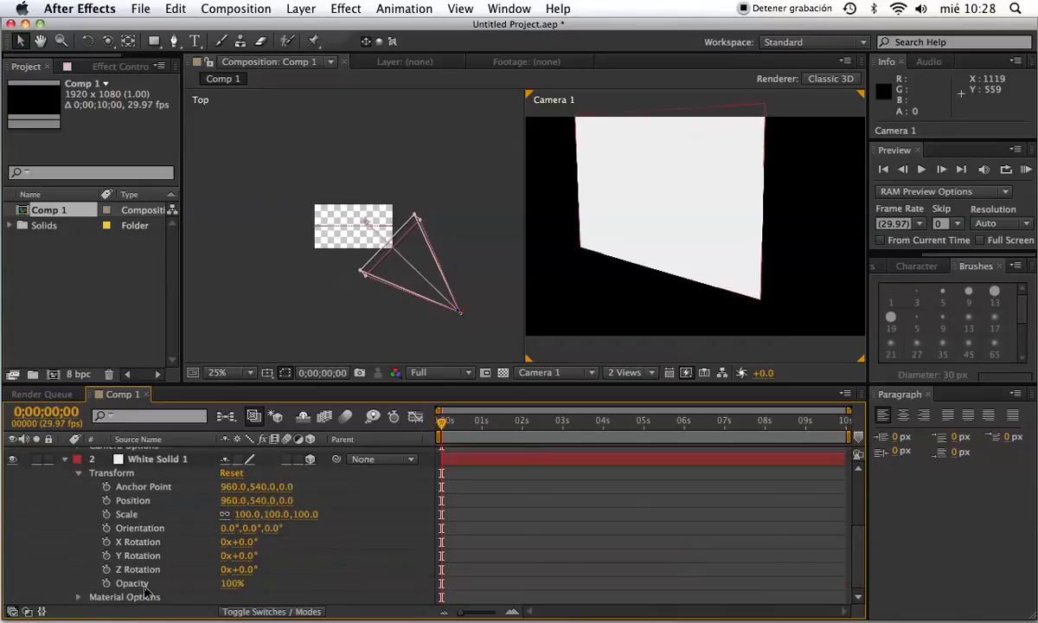
pyautogui.click(145, 488)
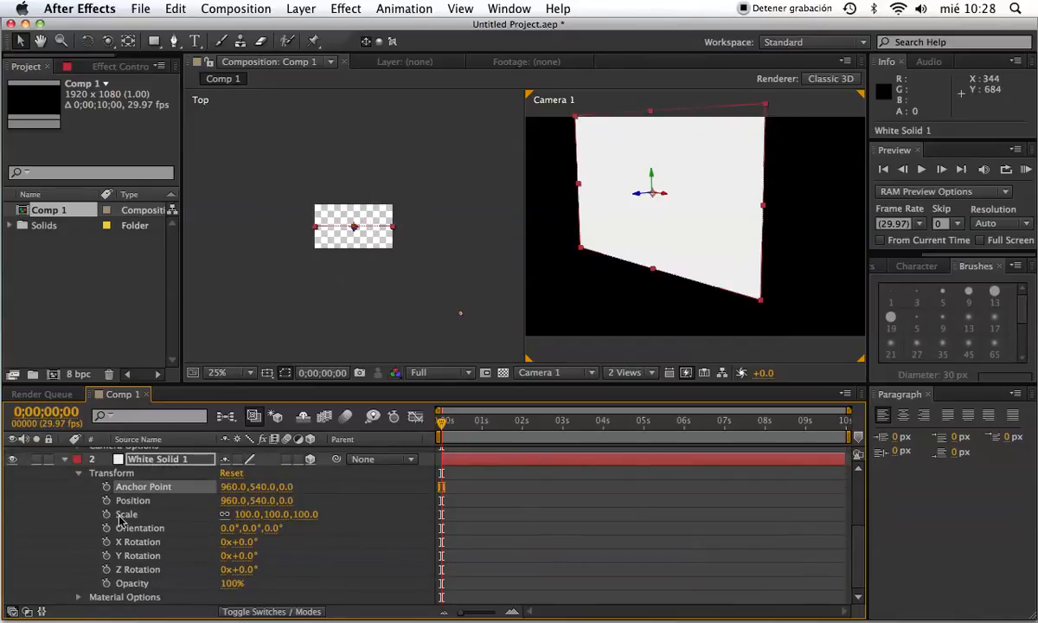
pyautogui.scroll(3, 149, 508)
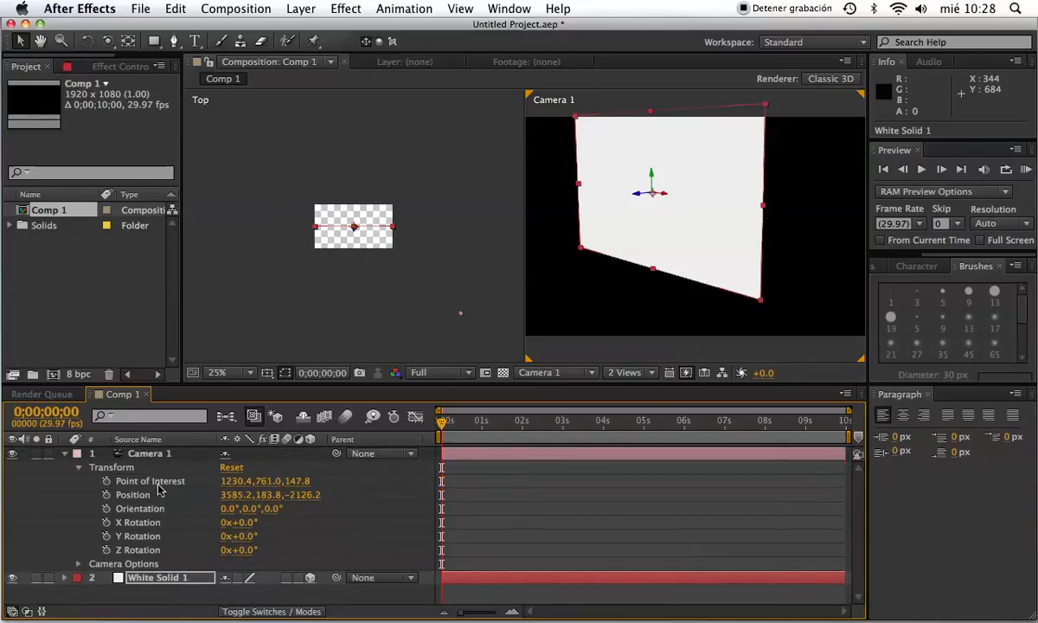
pyautogui.click(162, 483)
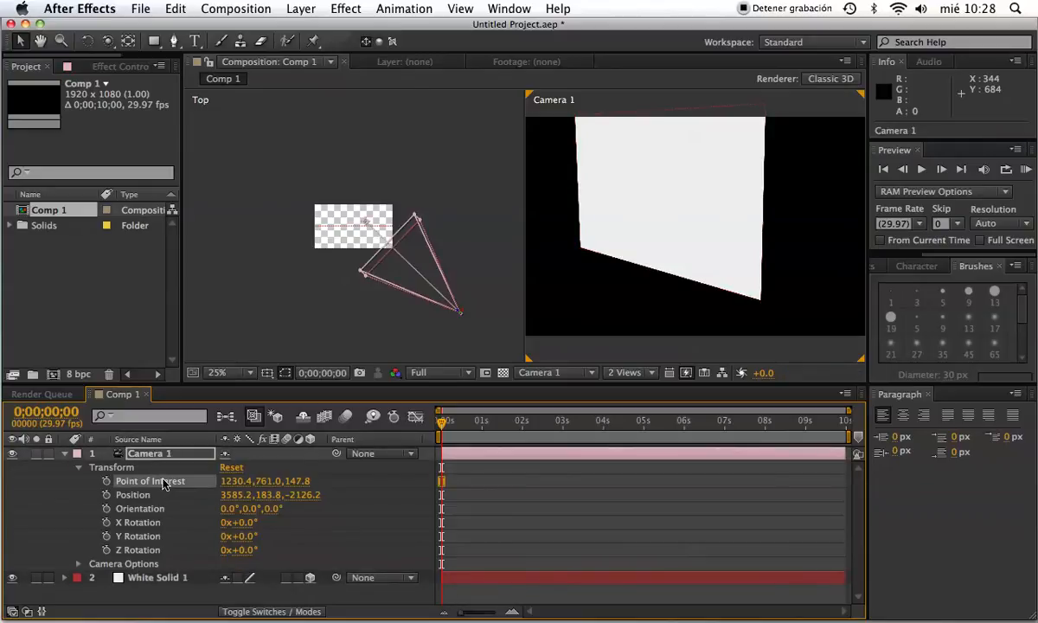
# Step: Orbit Camera 1 around its point of interest to a position of about 408, -211, -2923
pyautogui.click(151, 453)
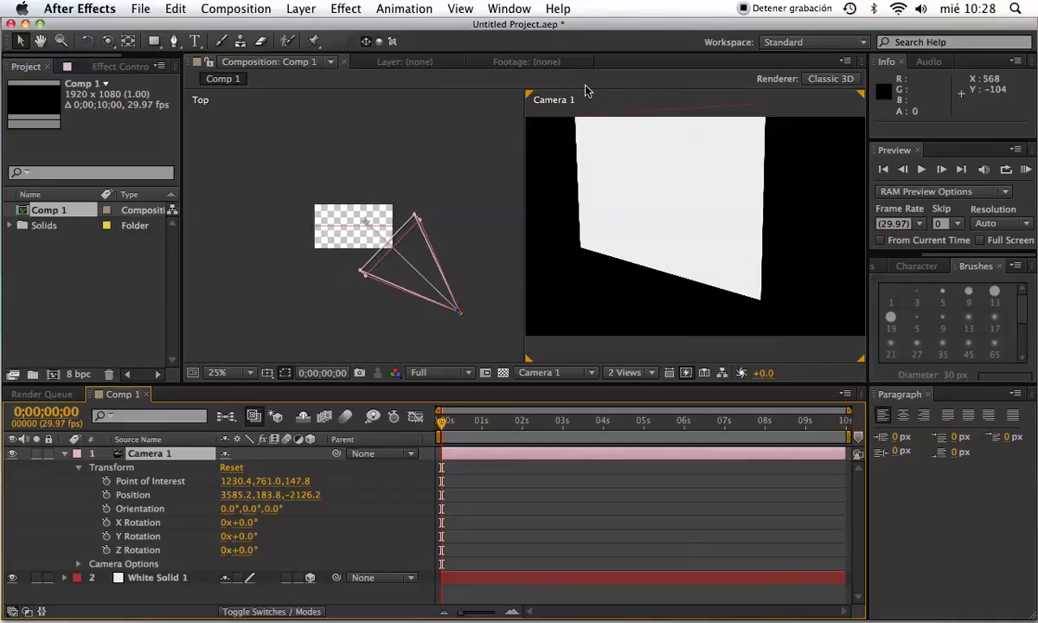
pyautogui.click(108, 43)
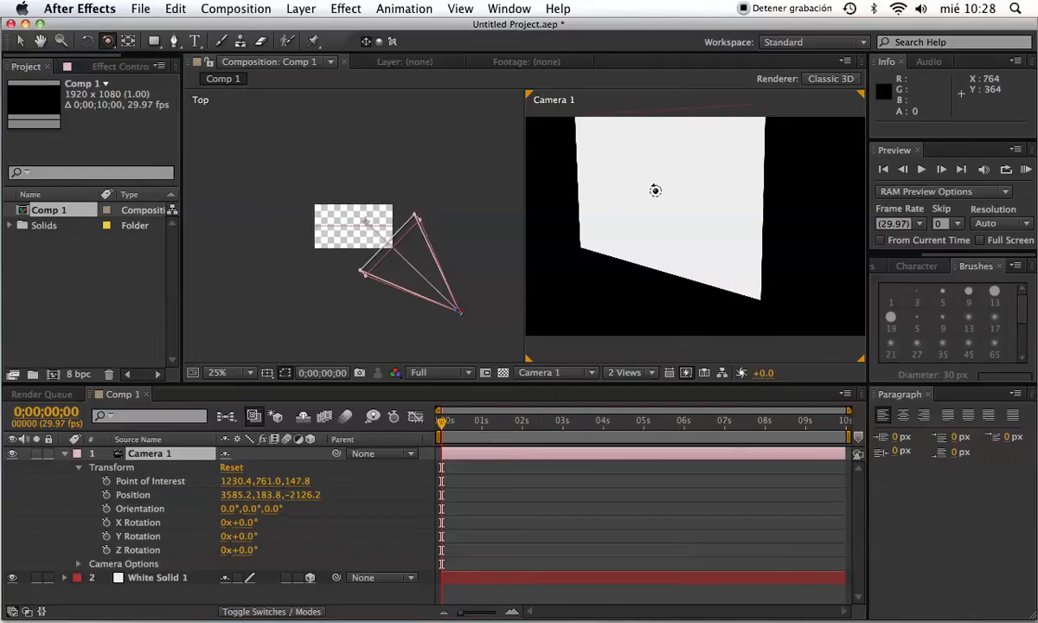
pyautogui.moveTo(658, 199); pyautogui.dragTo(686, 199)
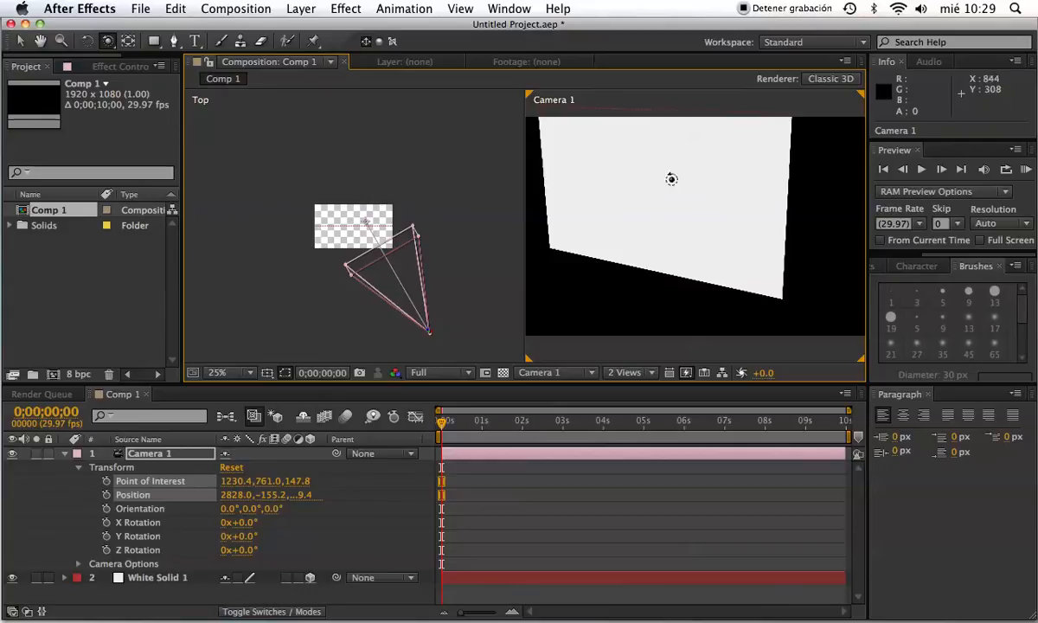
pyautogui.moveTo(617, 239); pyautogui.dragTo(652, 250)
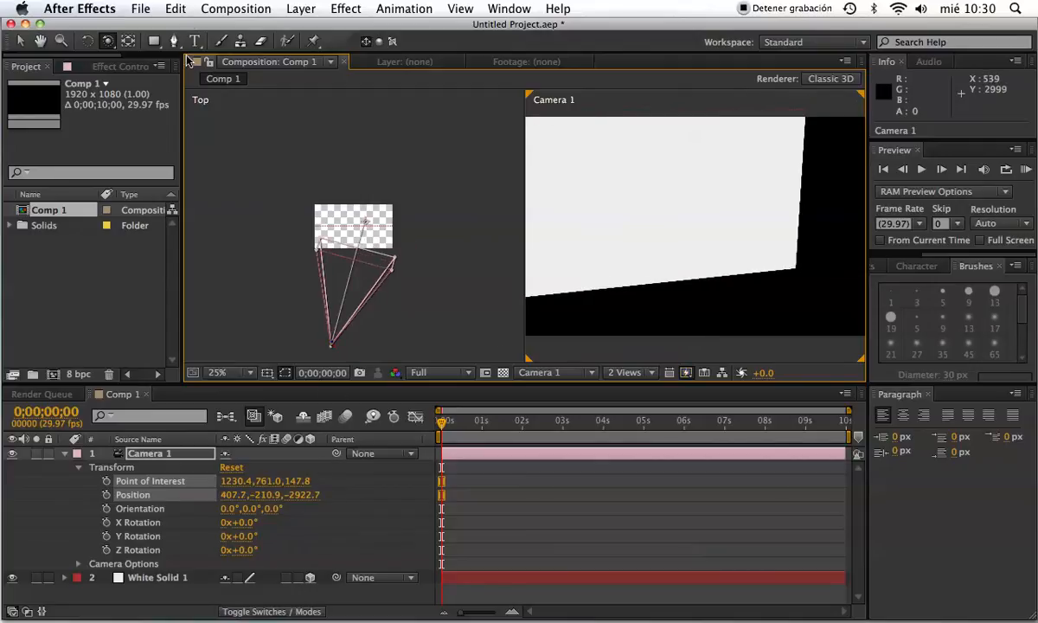
# Step: Track Camera 1 in its XY plane until its point of interest is at about 3244, 291, -243
pyautogui.press('c')
pyautogui.moveTo(677, 178); pyautogui.dragTo(183, 492)
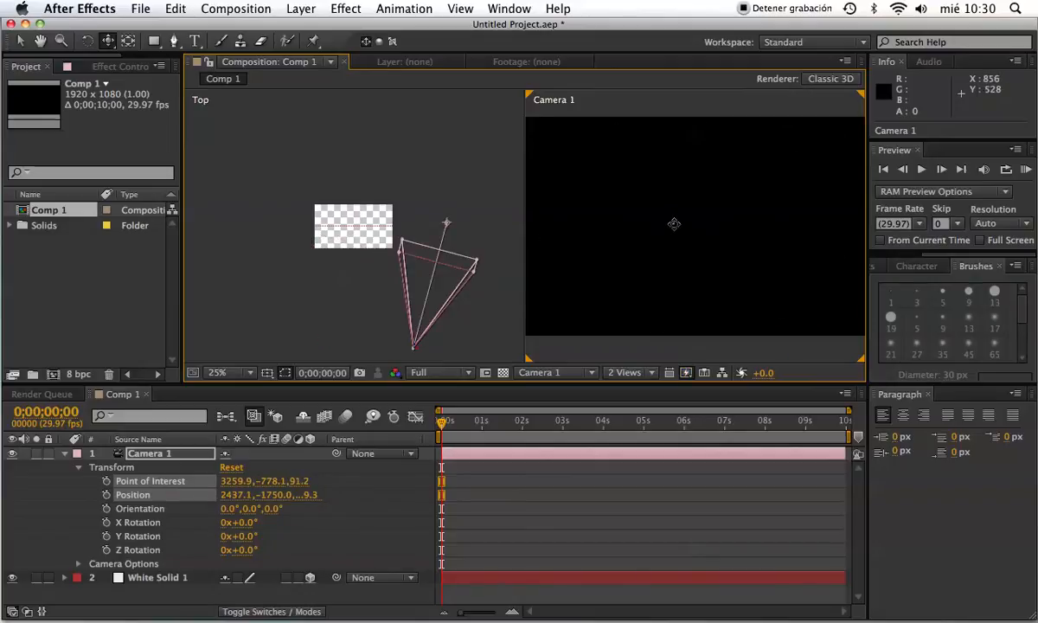
pyautogui.moveTo(668, 243); pyautogui.dragTo(692, 206)
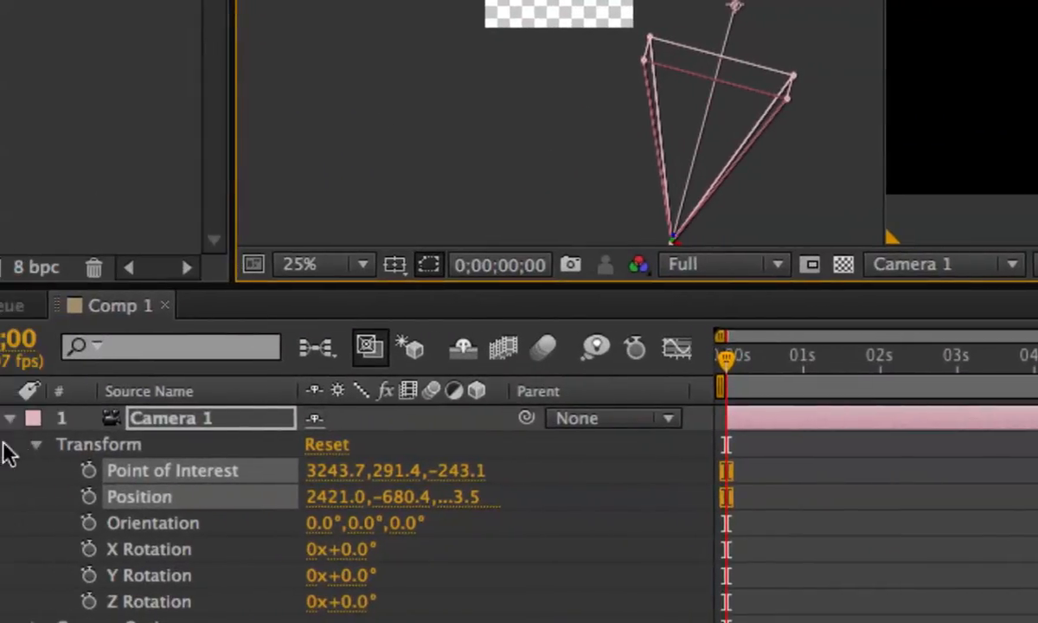
# Step: Reset Camera 1's Transform properties and track the camera back along Z to about -4357
pyautogui.click(322, 446)
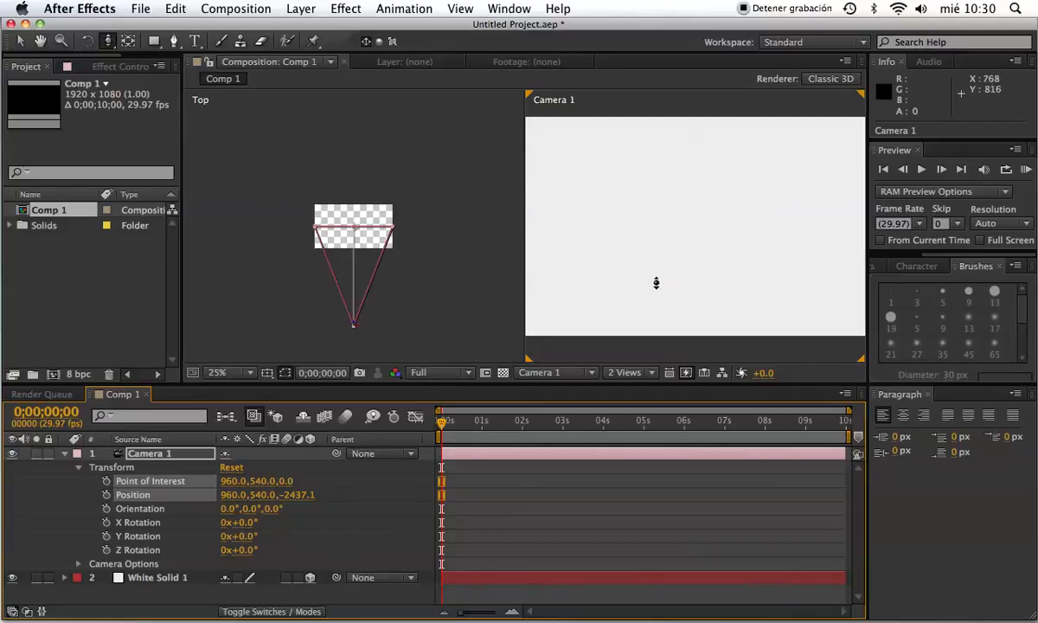
pyautogui.moveTo(659, 273); pyautogui.dragTo(662, 485)
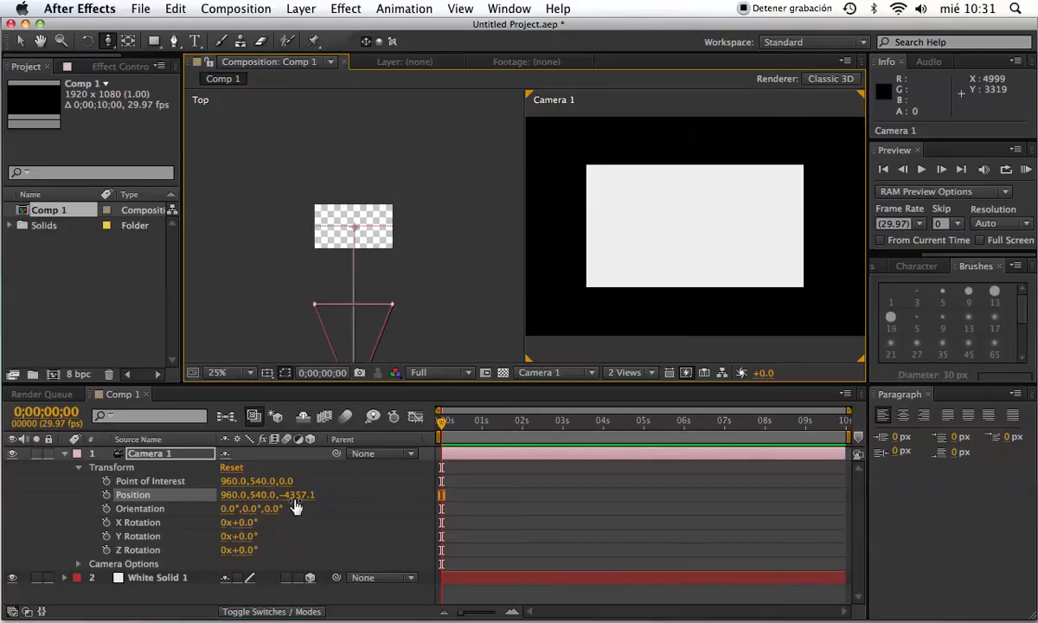
# Step: Expand Camera 1's Camera Options and lower its Zoom to 1717.1 pixels, keeping the whole camera framed in the Top view
pyautogui.click(78, 562)
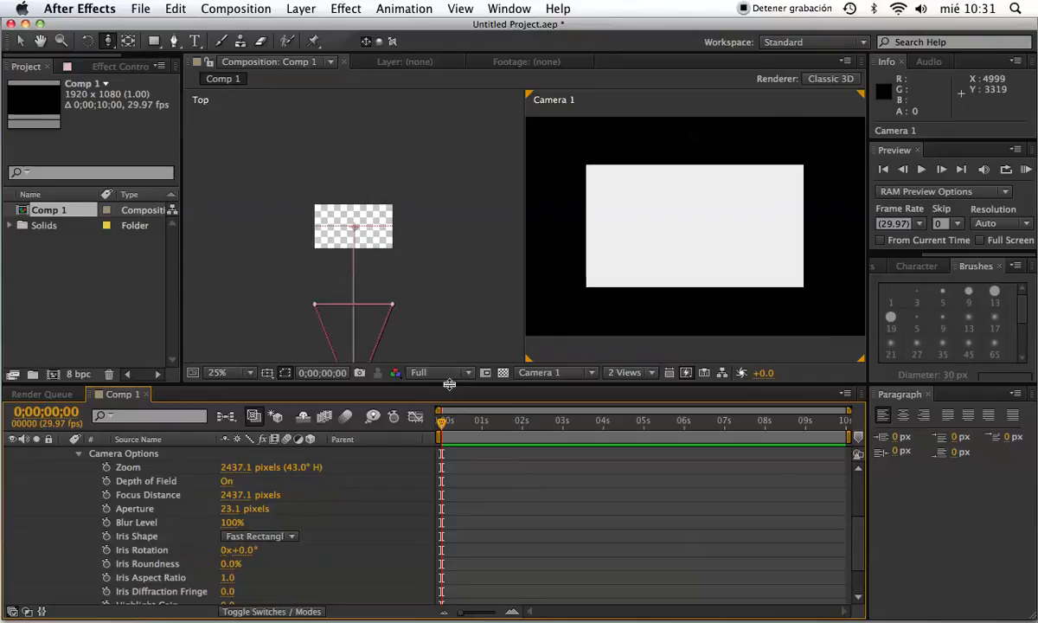
pyautogui.moveTo(450, 373); pyautogui.dragTo(452, 365)
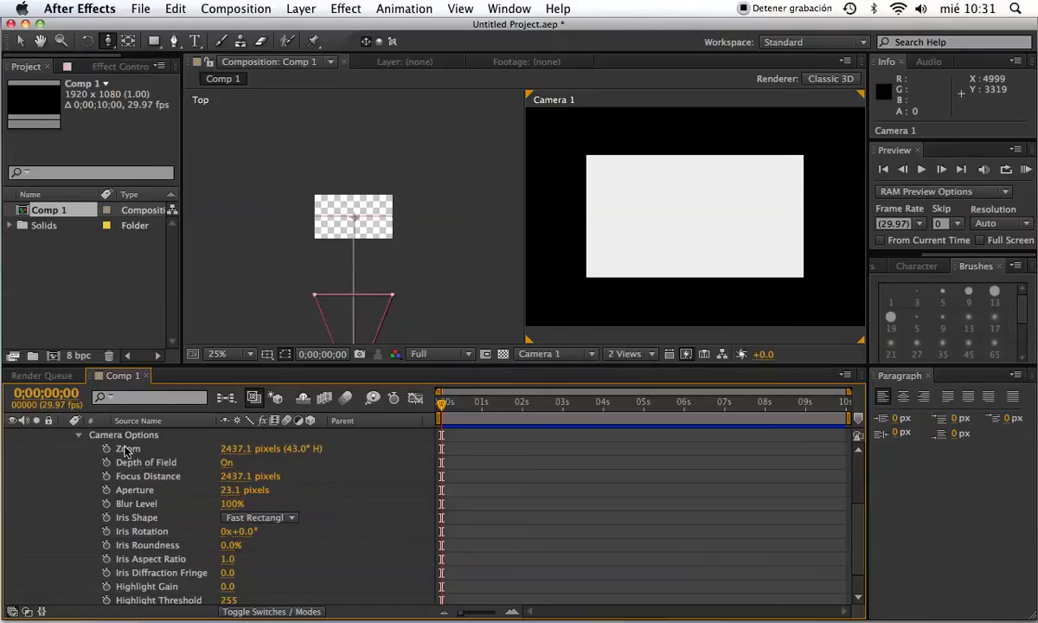
pyautogui.moveTo(227, 453); pyautogui.dragTo(136, 462)
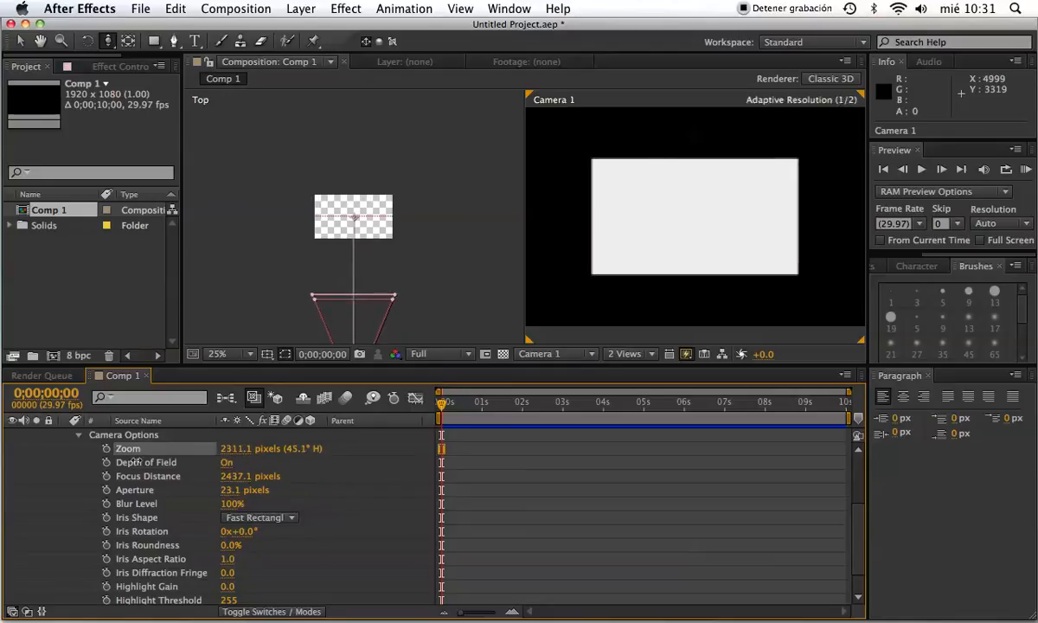
pyautogui.press('space')
pyautogui.moveTo(426, 299); pyautogui.dragTo(427, 234)
pyautogui.press('c')
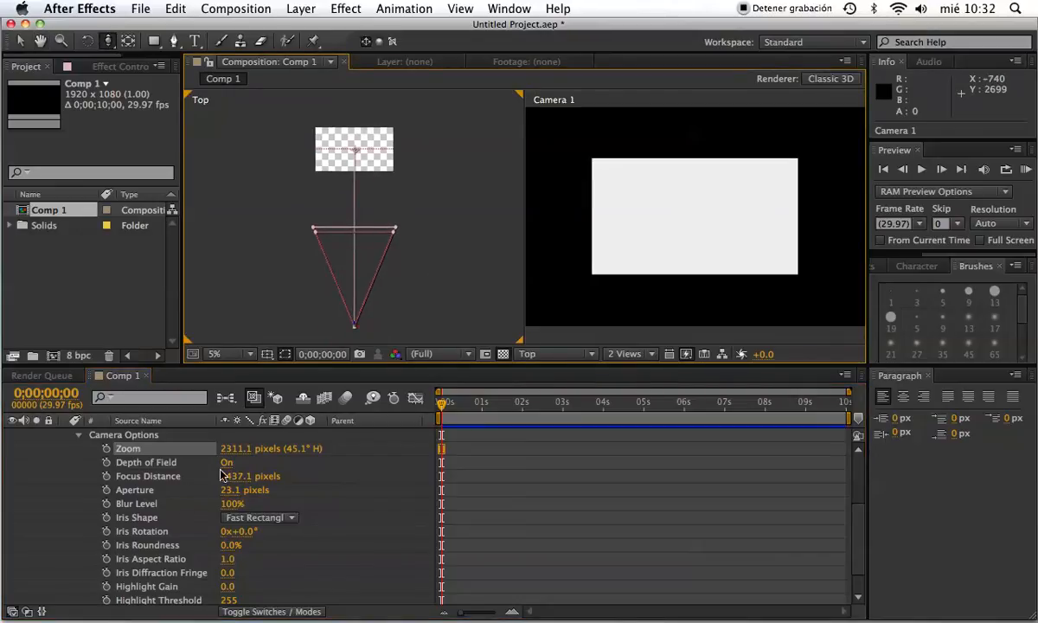
pyautogui.moveTo(233, 449); pyautogui.dragTo(173, 450)
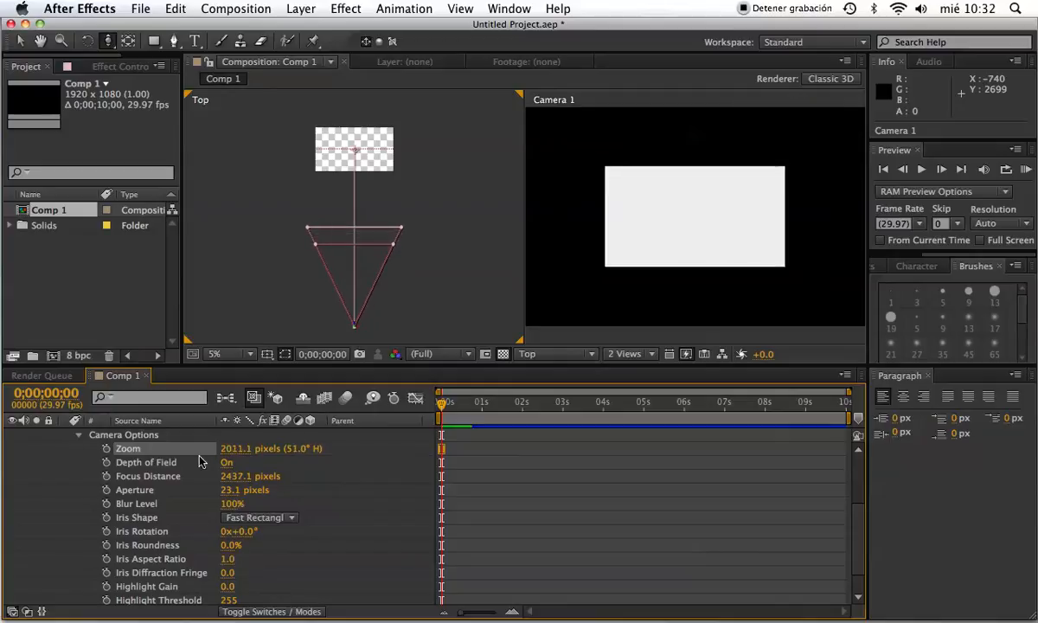
pyautogui.moveTo(238, 448); pyautogui.dragTo(3, 455)
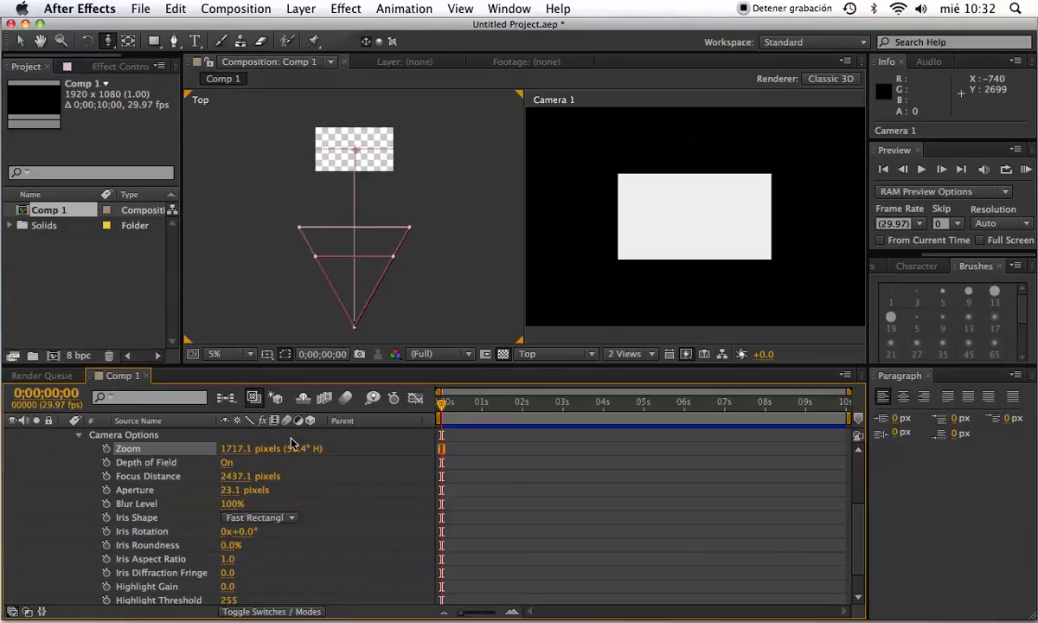
# Step: Lower Camera 1's Zoom to 1393.1 pixels, and try an Aperture of 0.0 pixels before undoing that change
pyautogui.moveTo(227, 448); pyautogui.dragTo(2, 484)
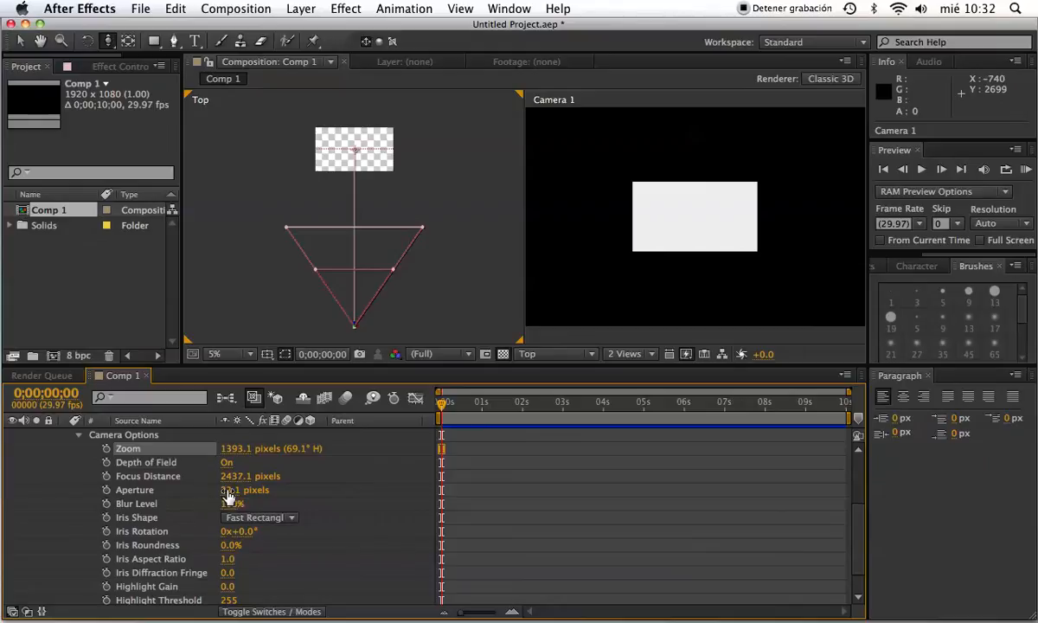
pyautogui.moveTo(224, 489); pyautogui.dragTo(2, 500)
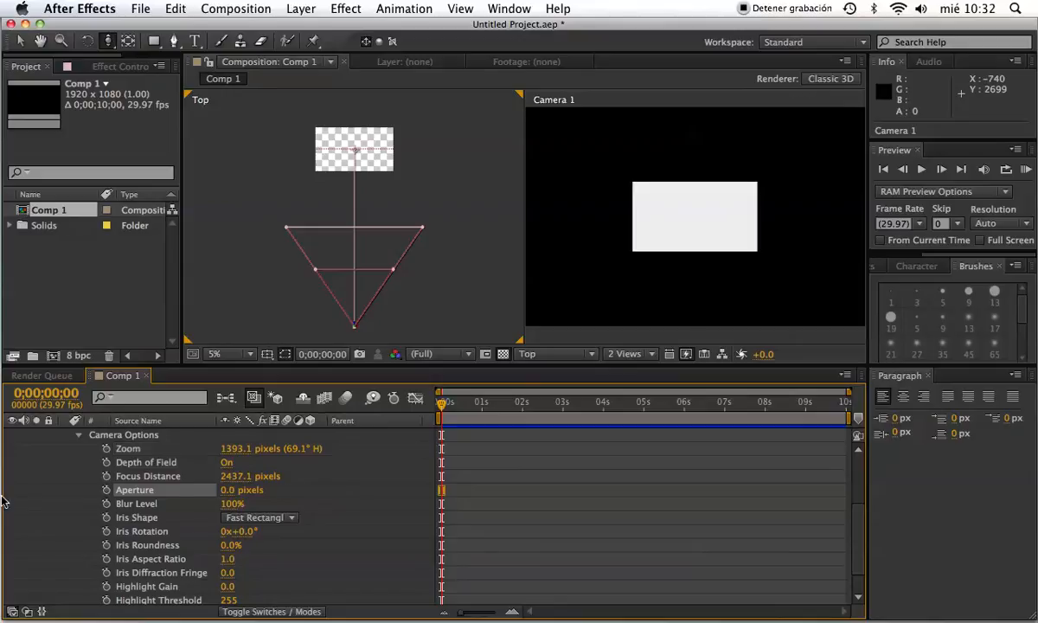
pyautogui.press('super+z')
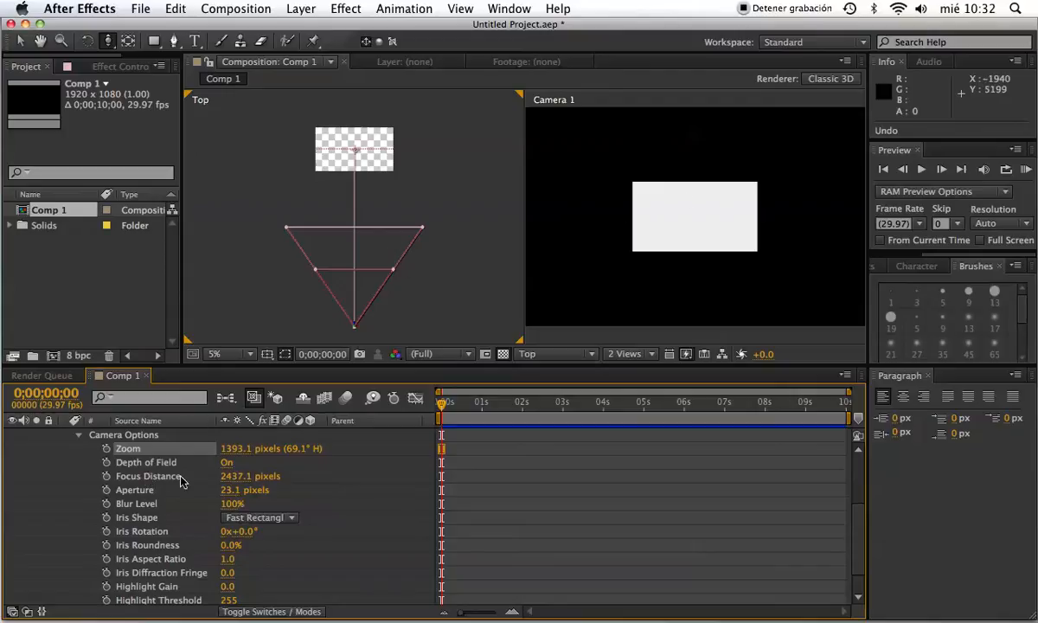
# Step: Raise Camera 1's Focus Distance to 3286.1 pixels and check the Iris Shape options without changing the shape
pyautogui.moveTo(233, 476); pyautogui.dragTo(596, 452)
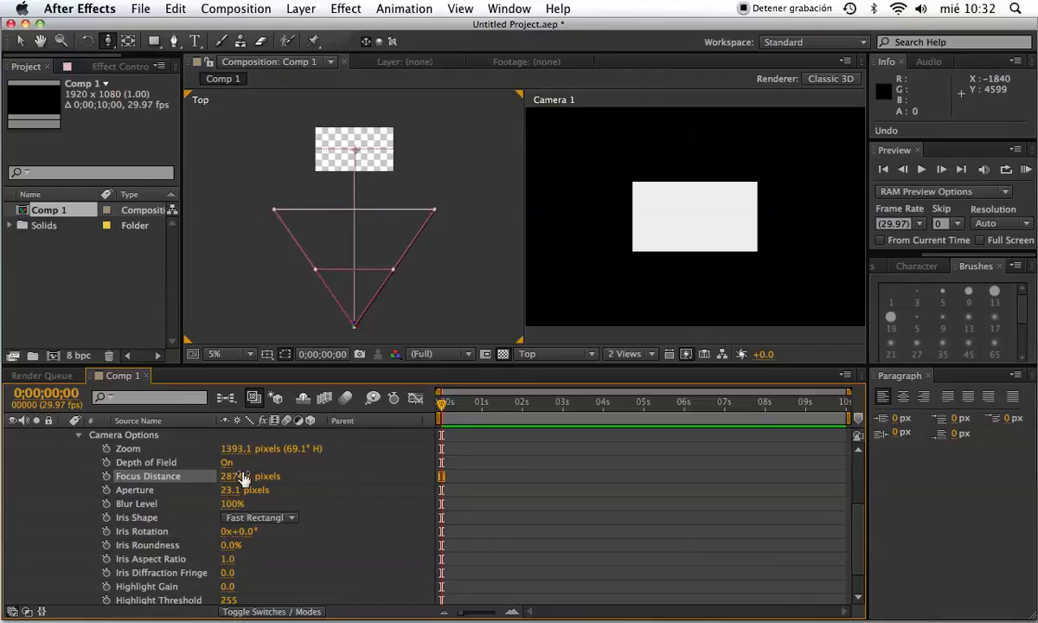
pyautogui.moveTo(229, 481); pyautogui.dragTo(291, 133)
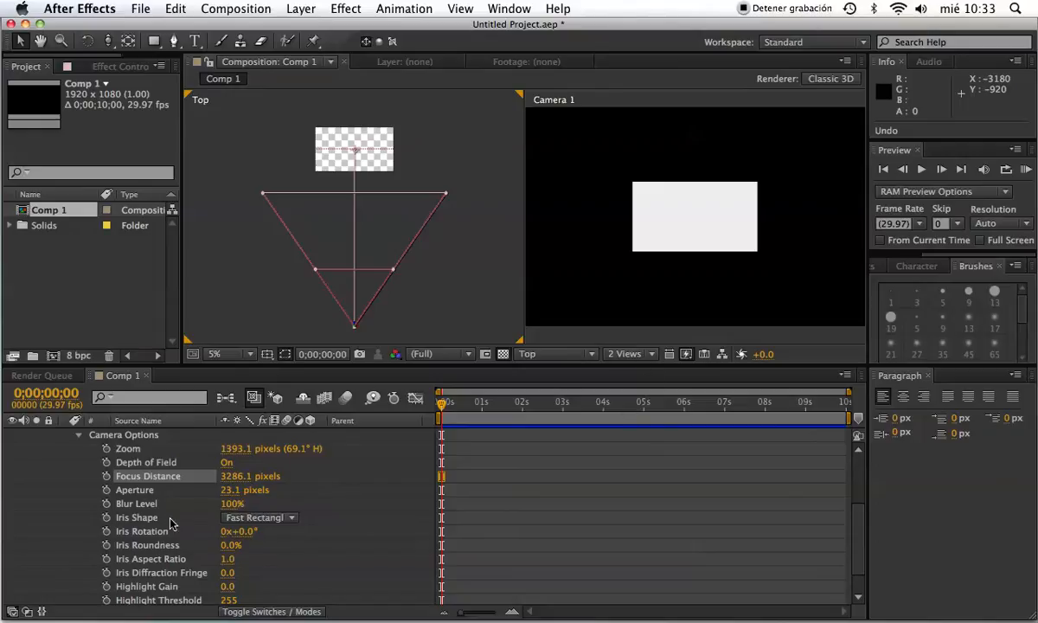
pyautogui.click(279, 518)
pyautogui.click(352, 516)
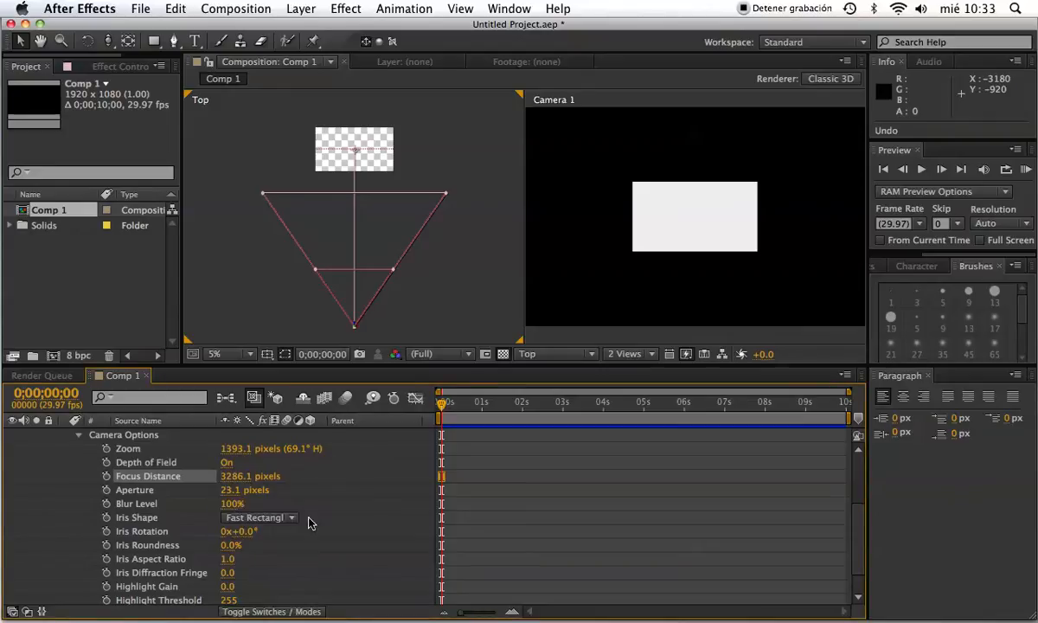
# Step: Try an Iris Rotation of 30° on Camera 1 and return it to 0°
pyautogui.click(239, 531)
pyautogui.write('30')
pyautogui.press('Return')
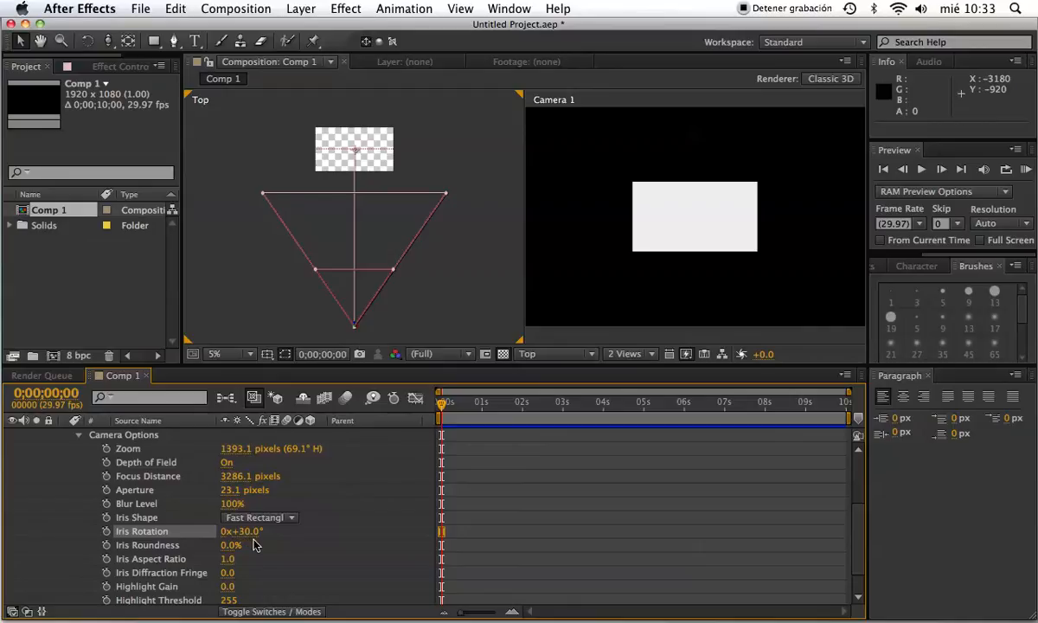
pyautogui.click(248, 534)
pyautogui.write('0')
pyautogui.press('Return')
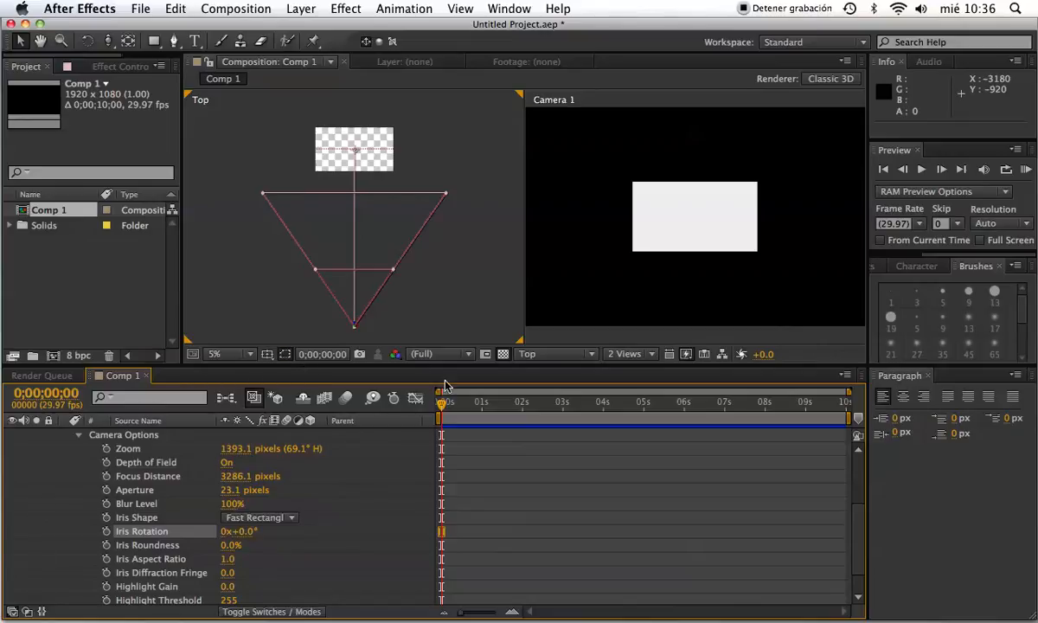
# Step: Review the view layout choices and the available 3D views, keeping two horizontal views with Top and Camera 1
pyautogui.click(638, 357)
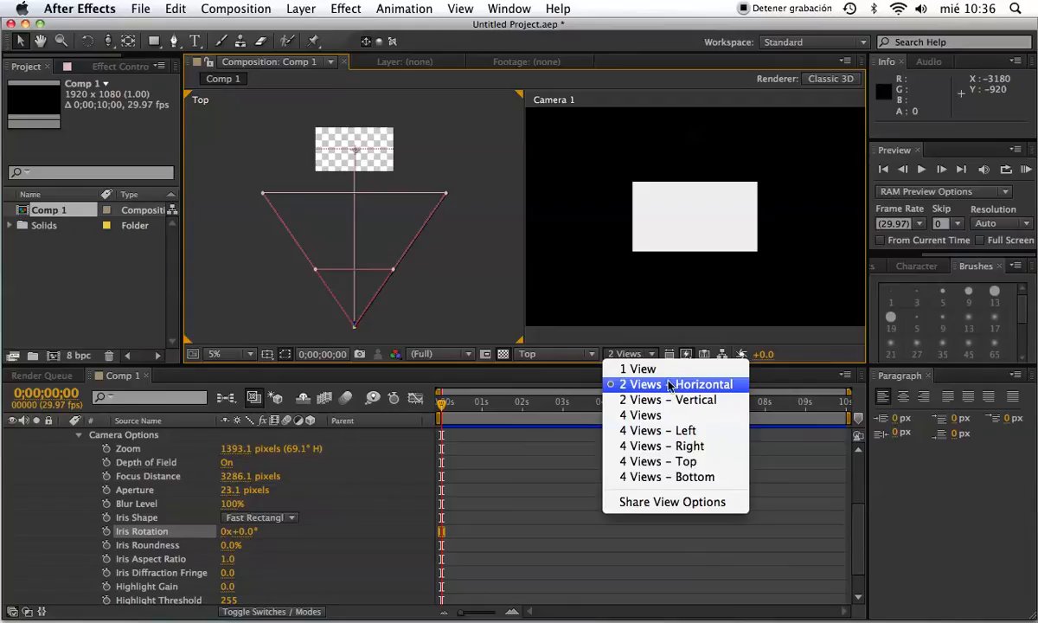
pyautogui.click(516, 321)
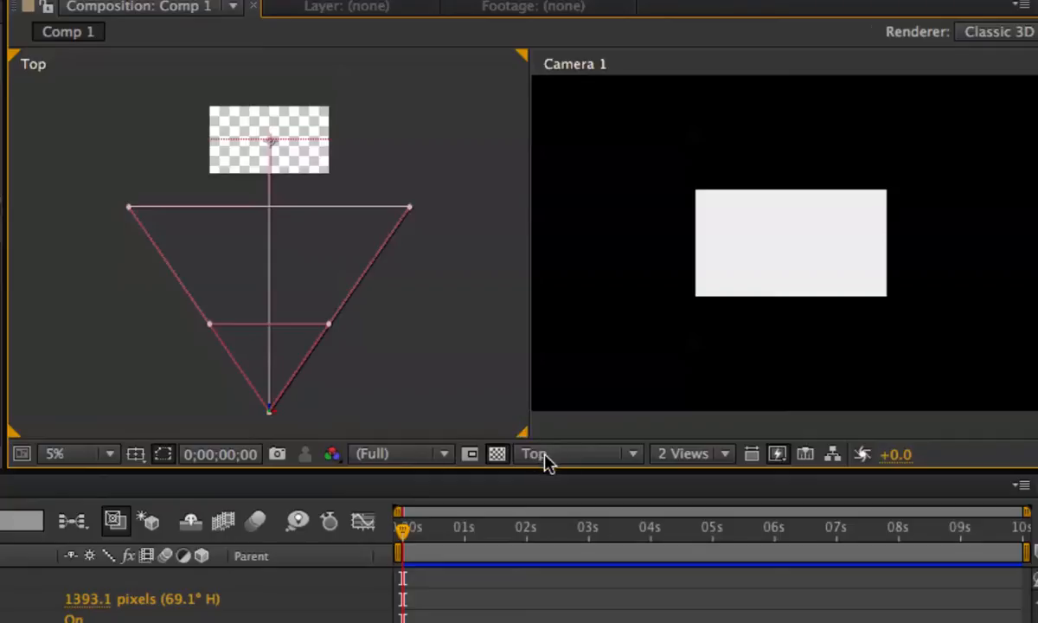
pyautogui.click(576, 456)
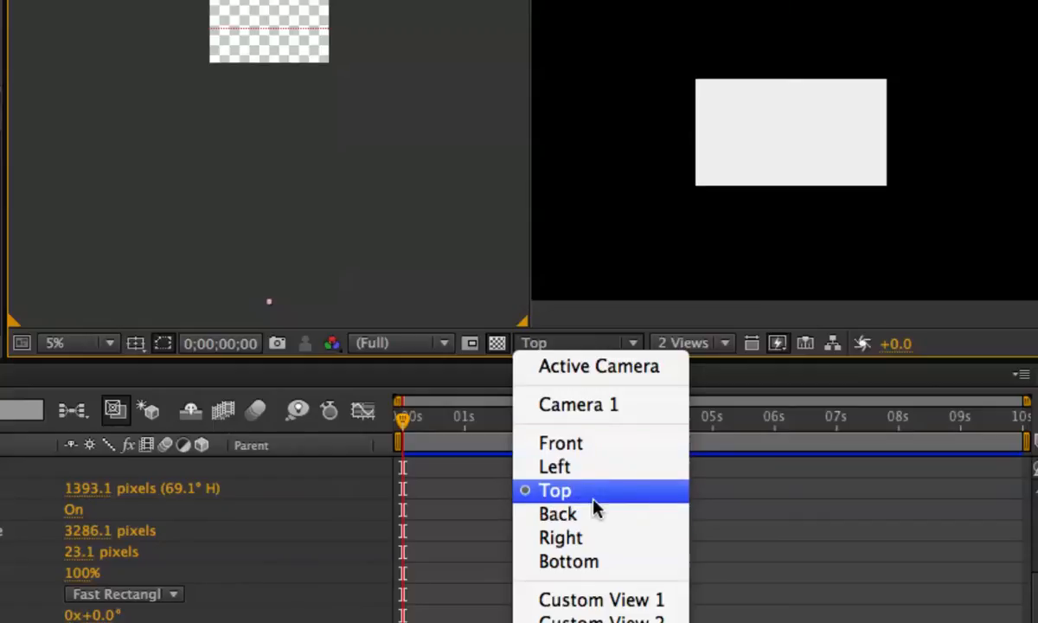
pyautogui.click(593, 495)
pyautogui.click(576, 322)
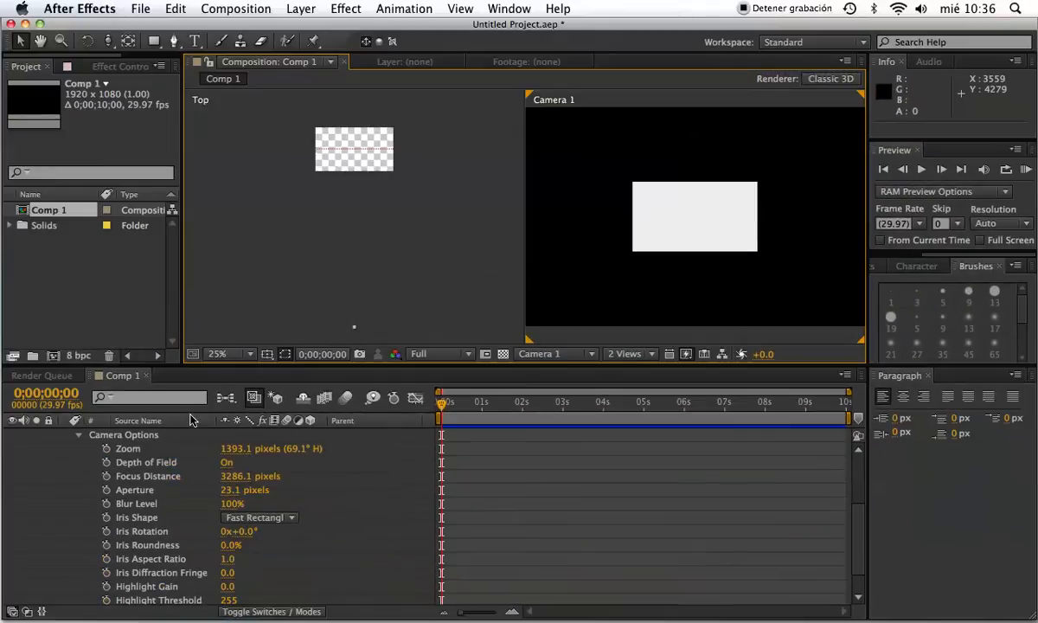
# Step: Review Camera 1's Camera Options, collapse all its properties in the timeline and deselect the layer
pyautogui.scroll(5, 141, 441)
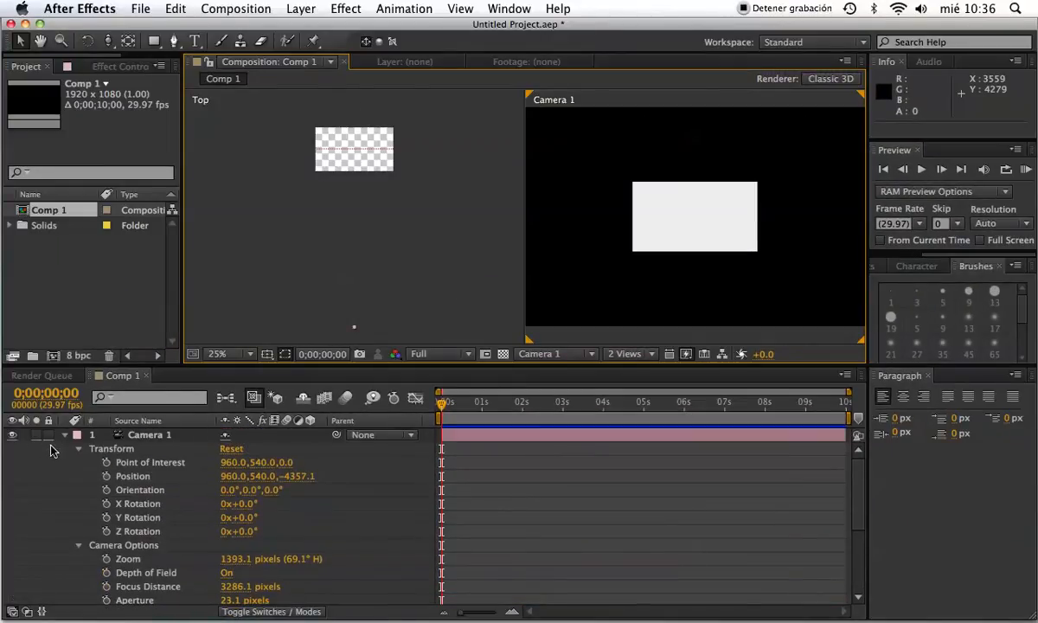
pyautogui.click(79, 448)
pyautogui.click(170, 434)
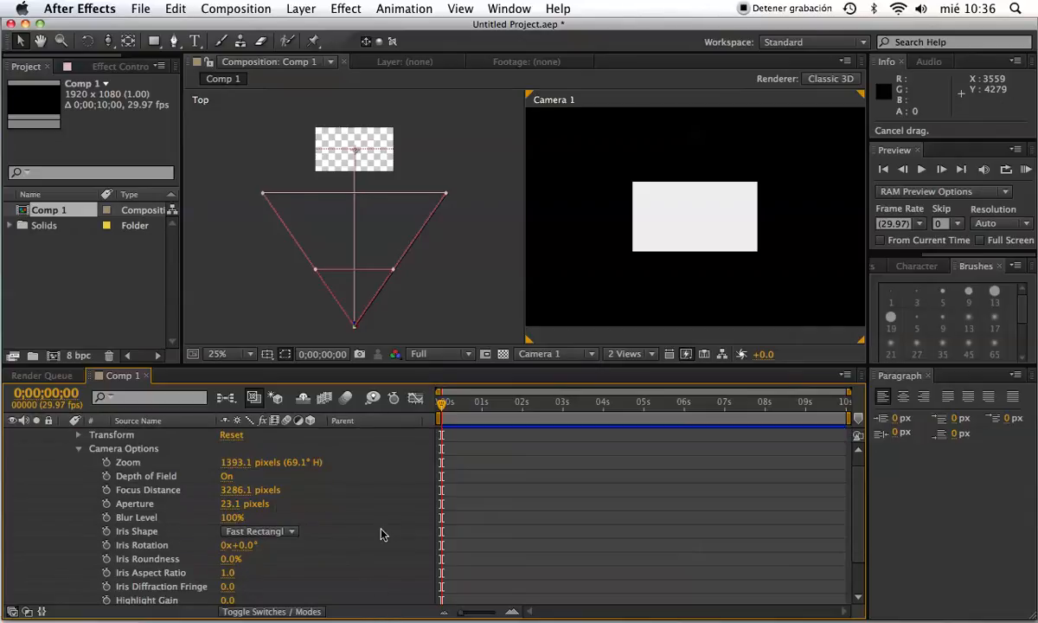
pyautogui.scroll(-3, 382, 534)
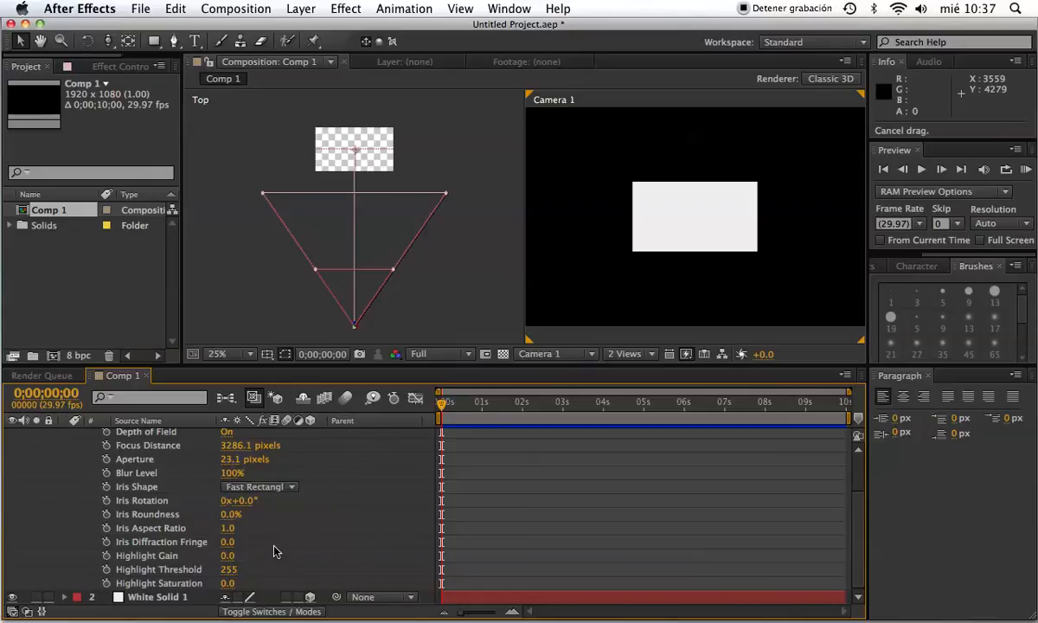
pyautogui.scroll(3, 274, 551)
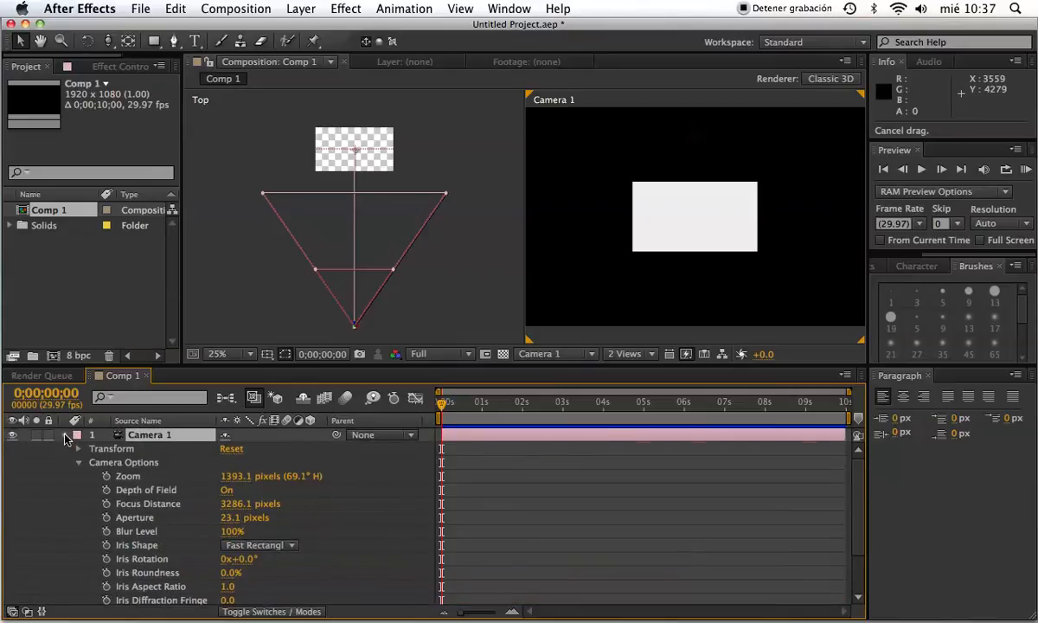
pyautogui.click(65, 435)
pyautogui.click(160, 507)
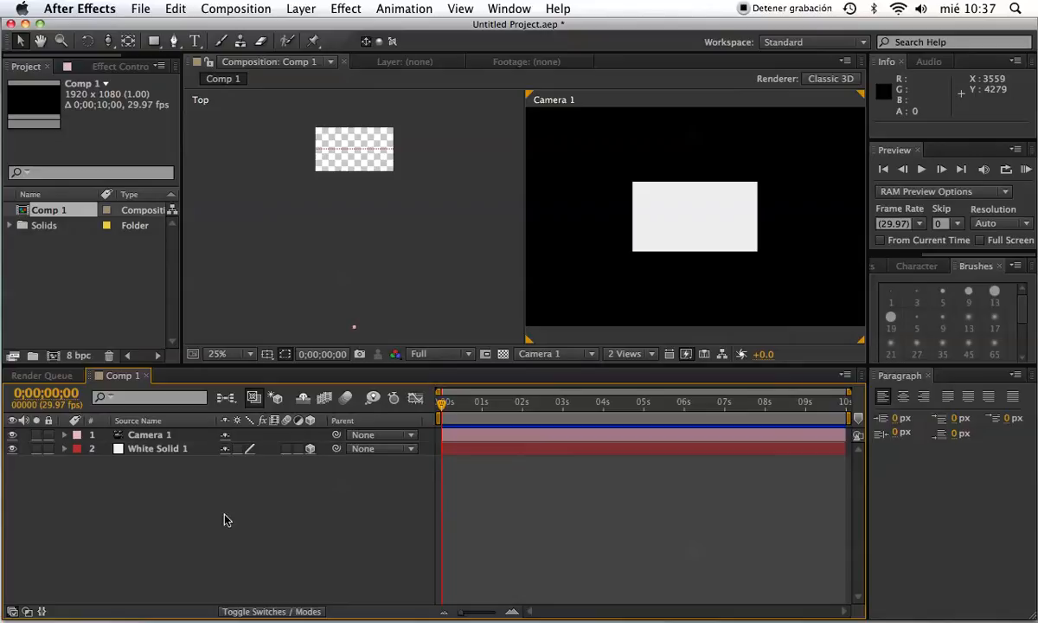
# Step: Begin a new light layer named Light 1 and choose the Parallel light type
pyautogui.click(302, 9)
pyautogui.moveTo(336, 32)
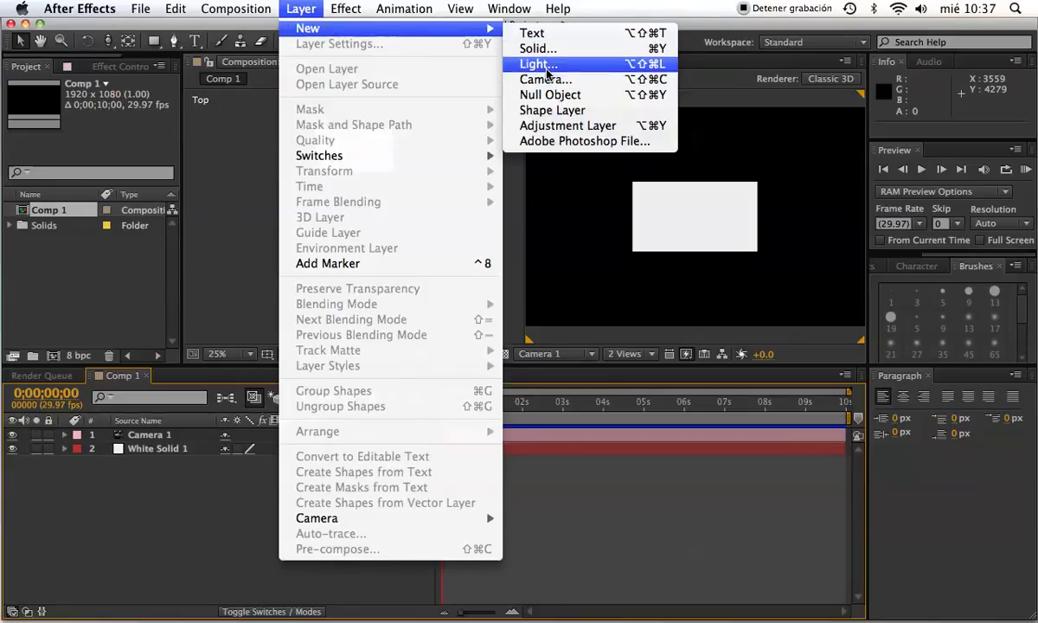
pyautogui.click(519, 64)
pyautogui.moveTo(536, 124); pyautogui.dragTo(399, 58)
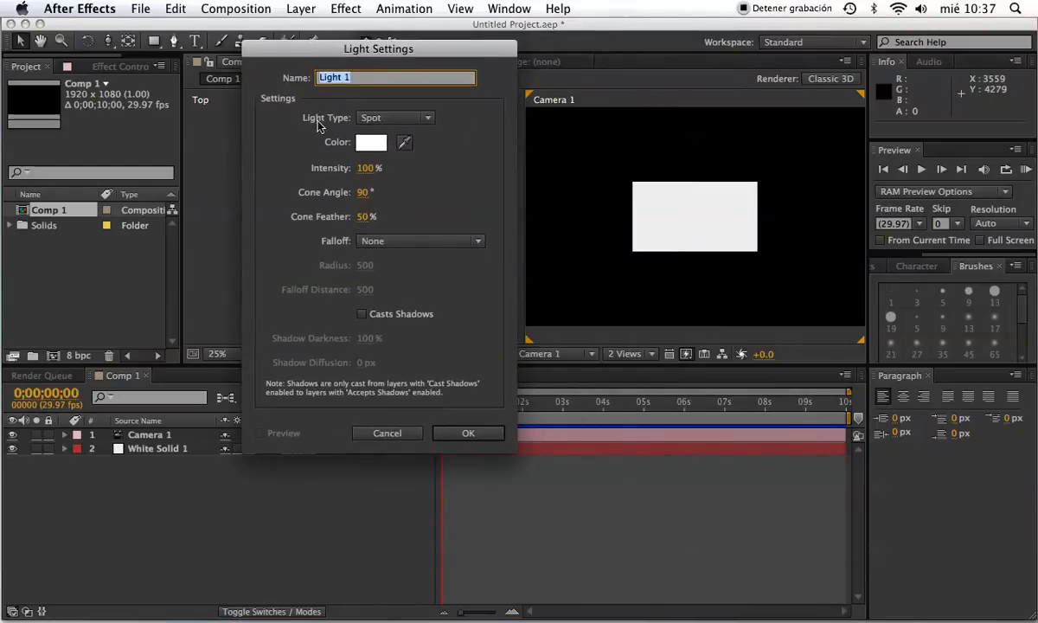
pyautogui.click(434, 122)
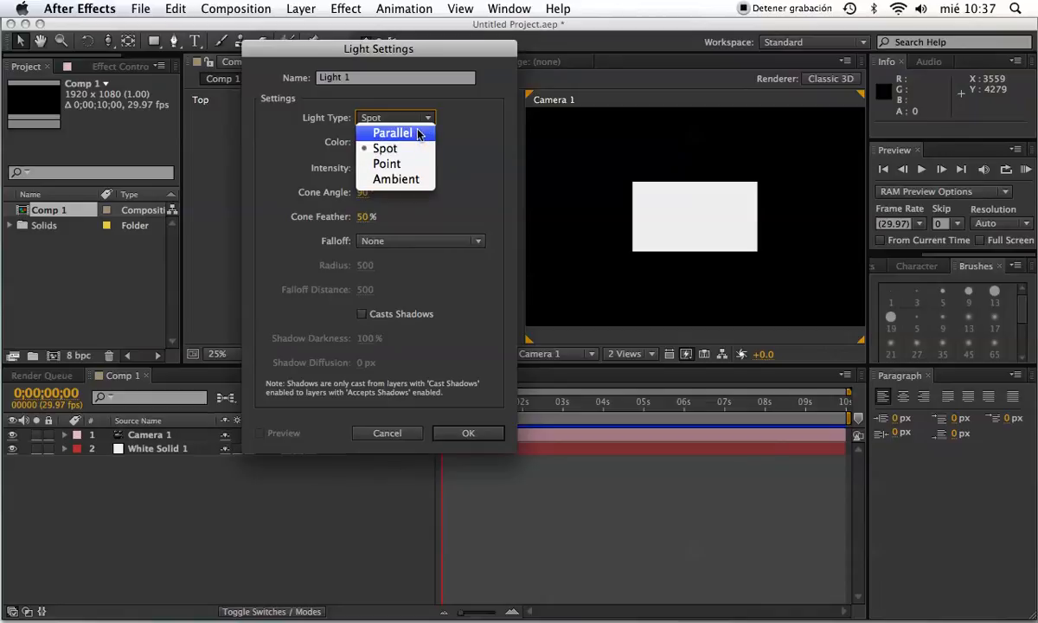
pyautogui.click(420, 134)
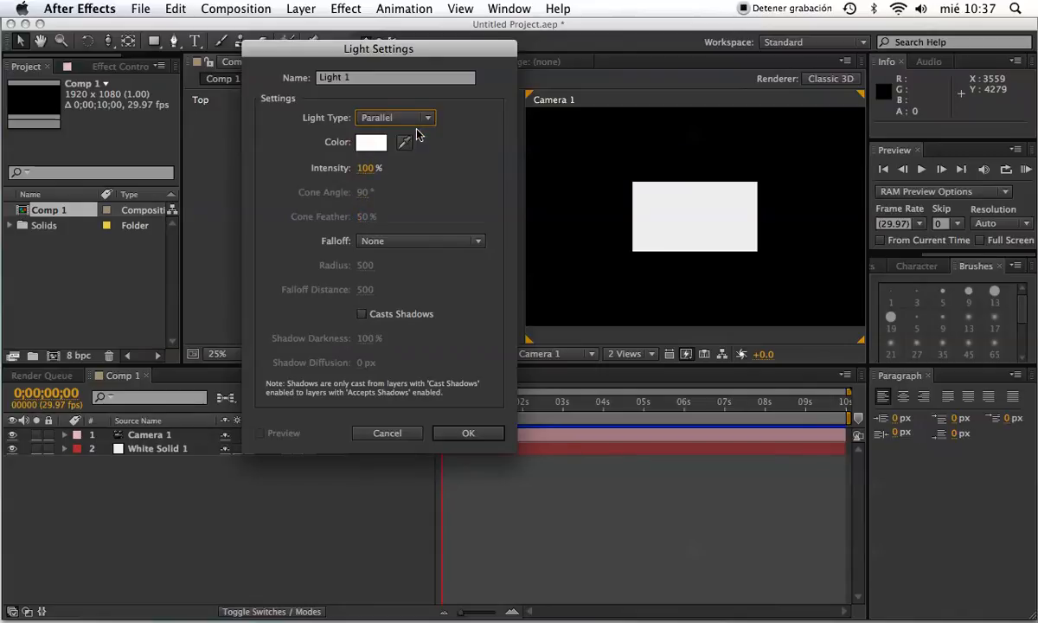
# Step: Try the Point and Ambient types for the new light and return its type to Spot
pyautogui.click(425, 119)
pyautogui.click(417, 164)
pyautogui.click(402, 119)
pyautogui.click(396, 179)
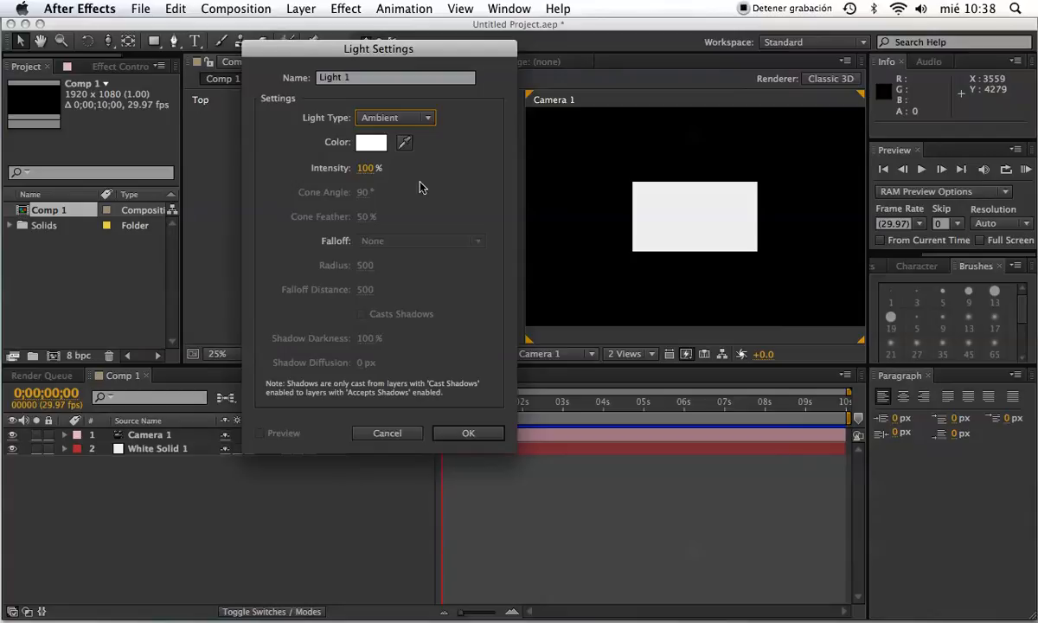
pyautogui.click(415, 119)
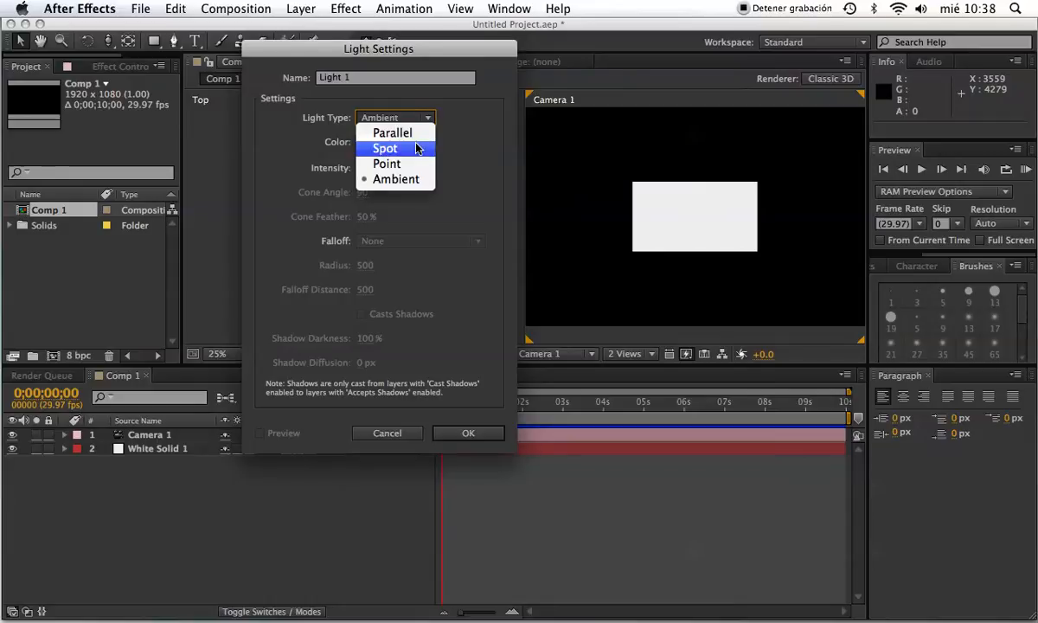
pyautogui.click(416, 149)
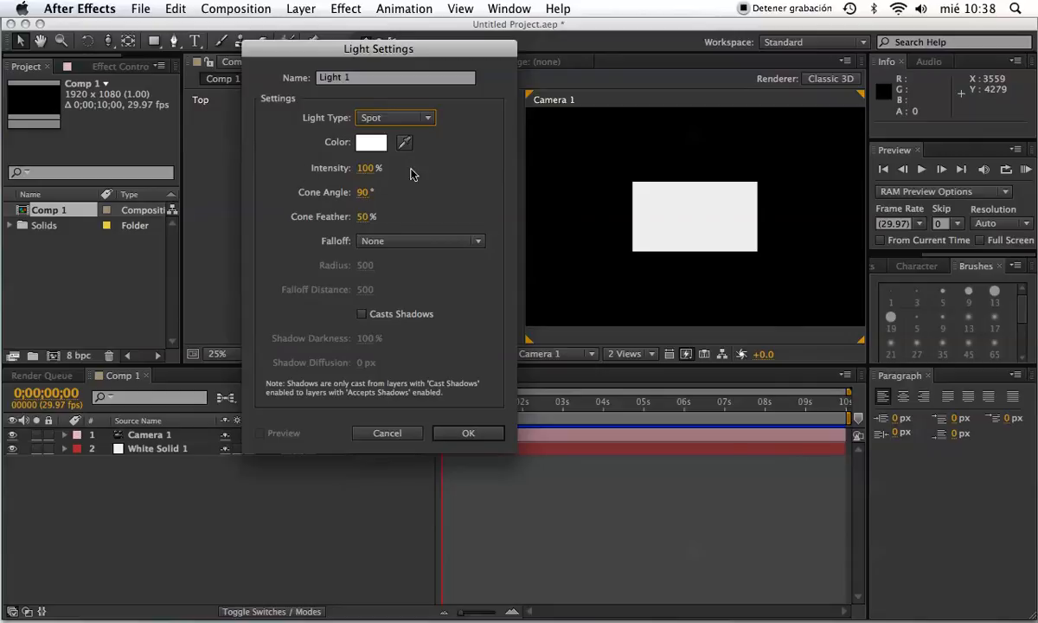
# Step: Try an Intensity of 35%, restore it to 100%, and create the spot light before undoing its creation
pyautogui.moveTo(373, 172); pyautogui.dragTo(322, 172)
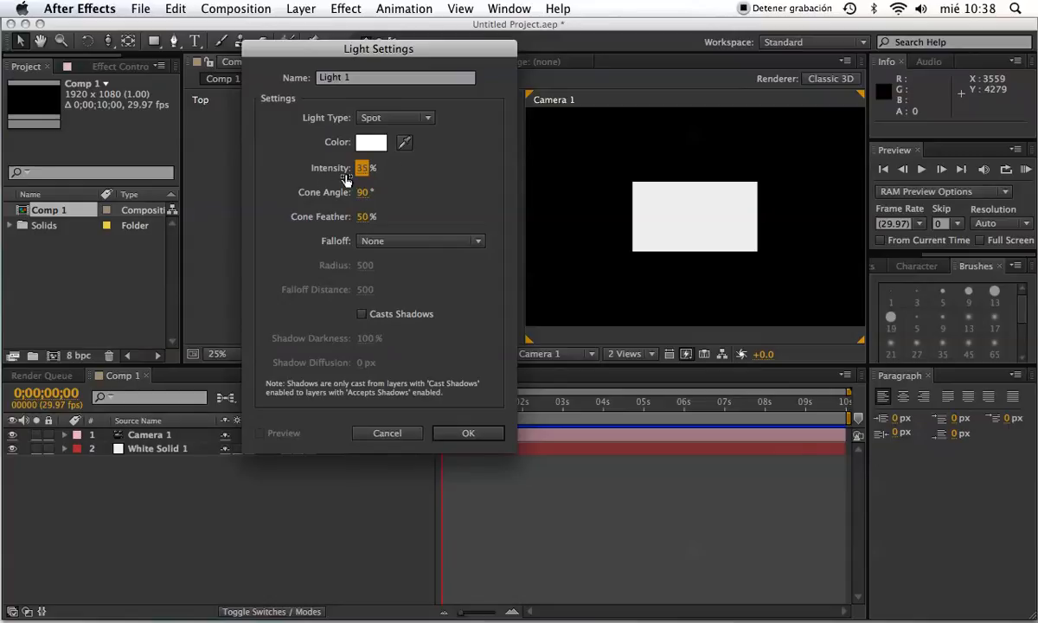
pyautogui.click(363, 168)
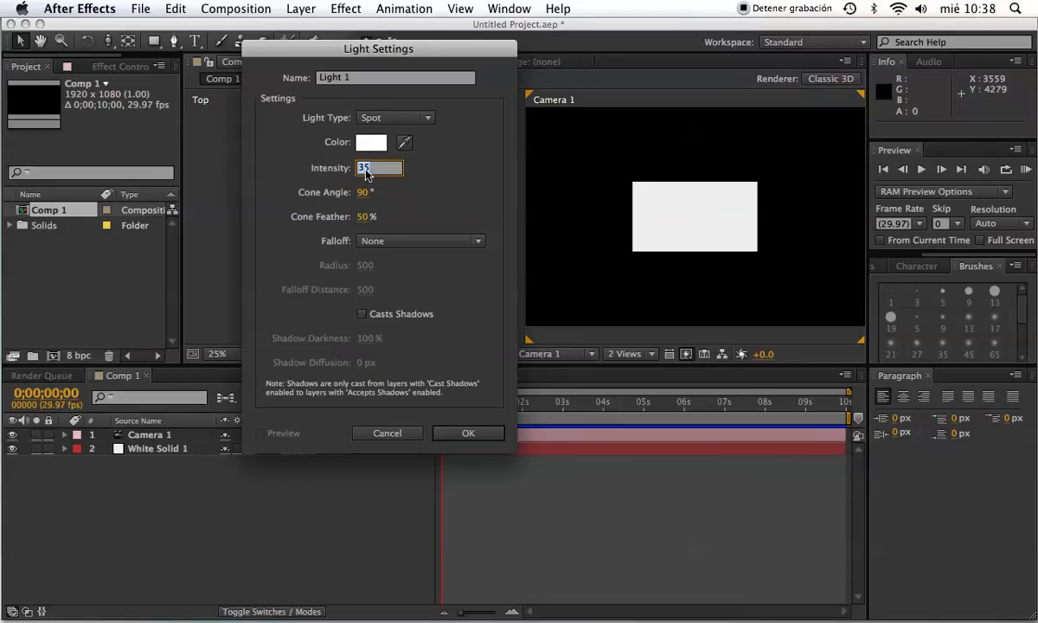
pyautogui.write('100')
pyautogui.press('Return')
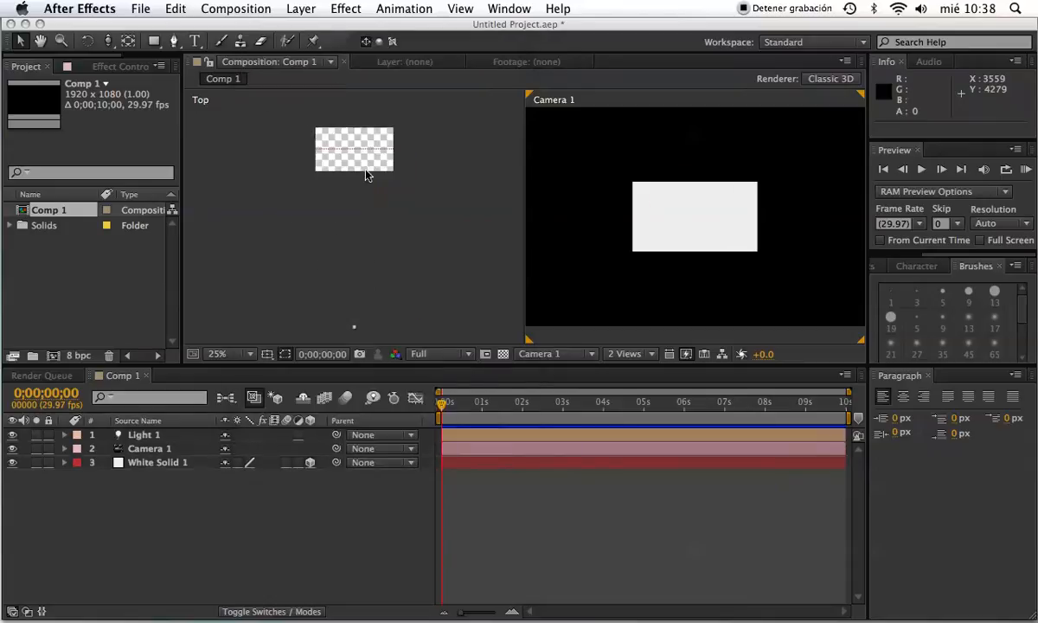
pyautogui.press('super+z')
# Step: Begin a new Spot light layer named Light 1 with its Intensity set to 100%
pyautogui.click(301, 9)
pyautogui.moveTo(471, 35)
pyautogui.click(538, 64)
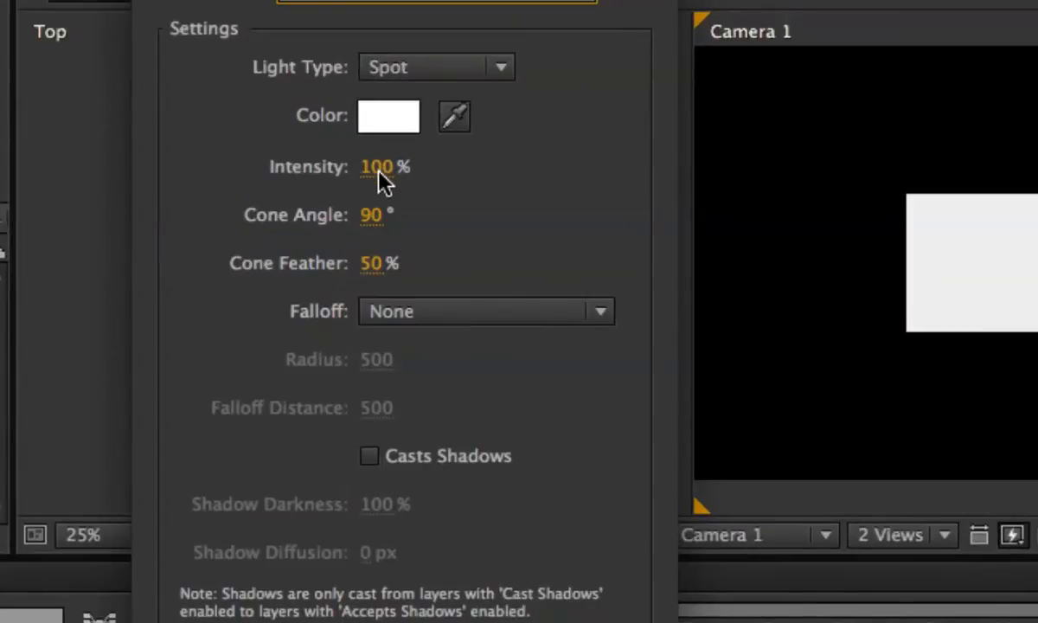
pyautogui.moveTo(394, 173); pyautogui.dragTo(414, 166)
pyautogui.click(382, 173)
pyautogui.write('100')
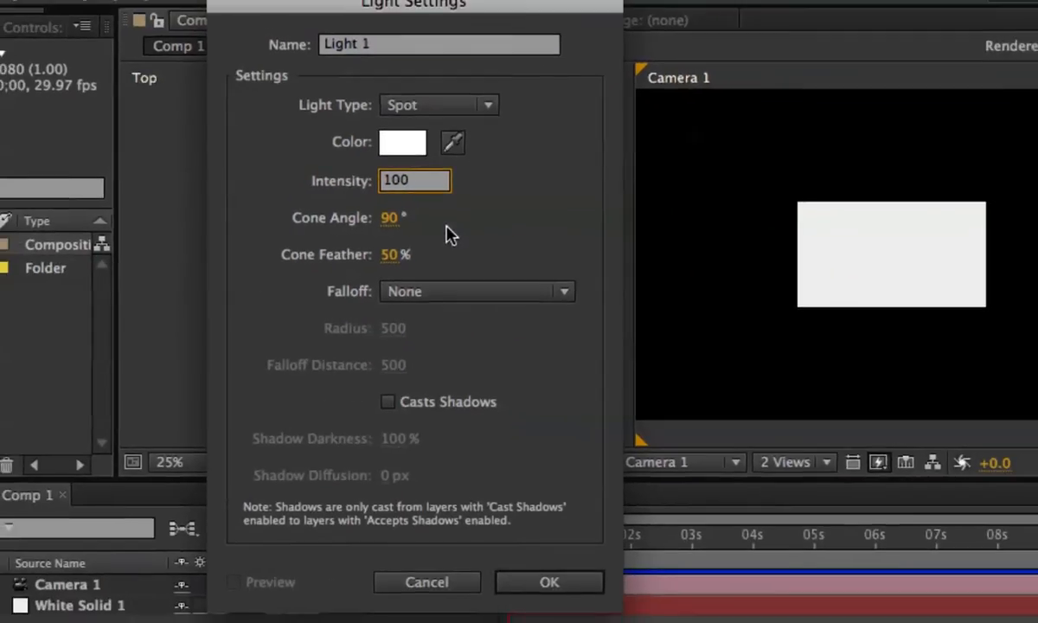
pyautogui.click(446, 226)
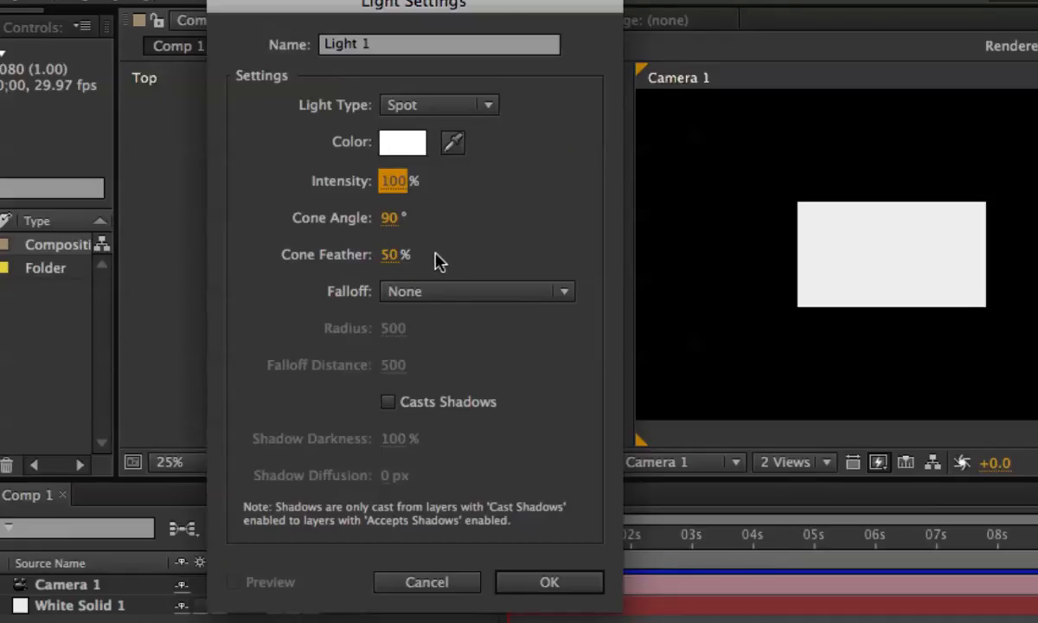
# Step: Try the Smooth falloff for the new light, and set its Falloff to Inverse Square Clamped
pyautogui.click(455, 292)
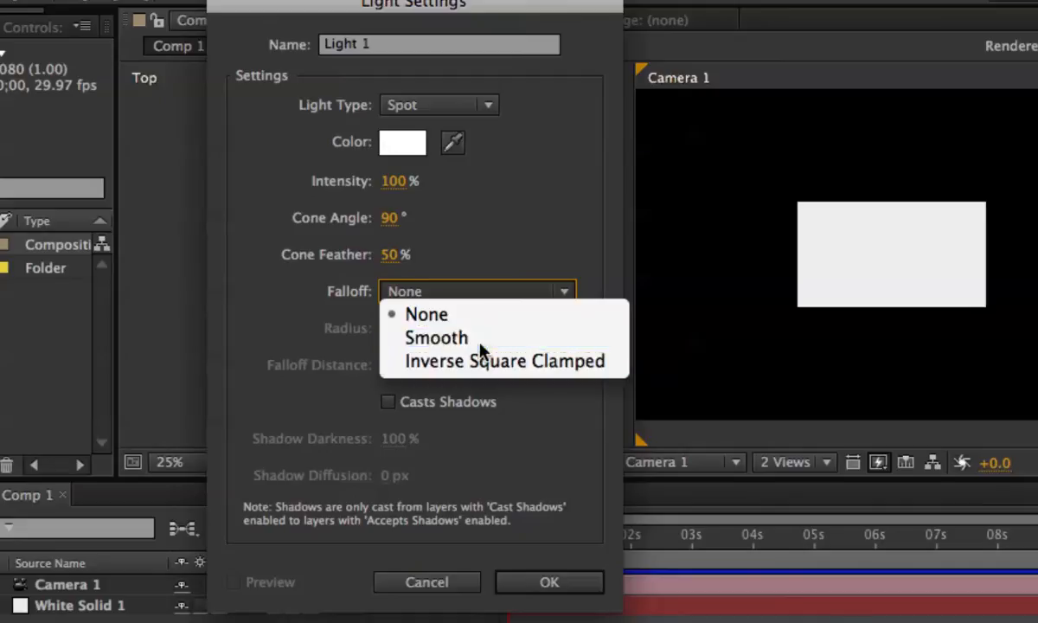
pyautogui.click(480, 346)
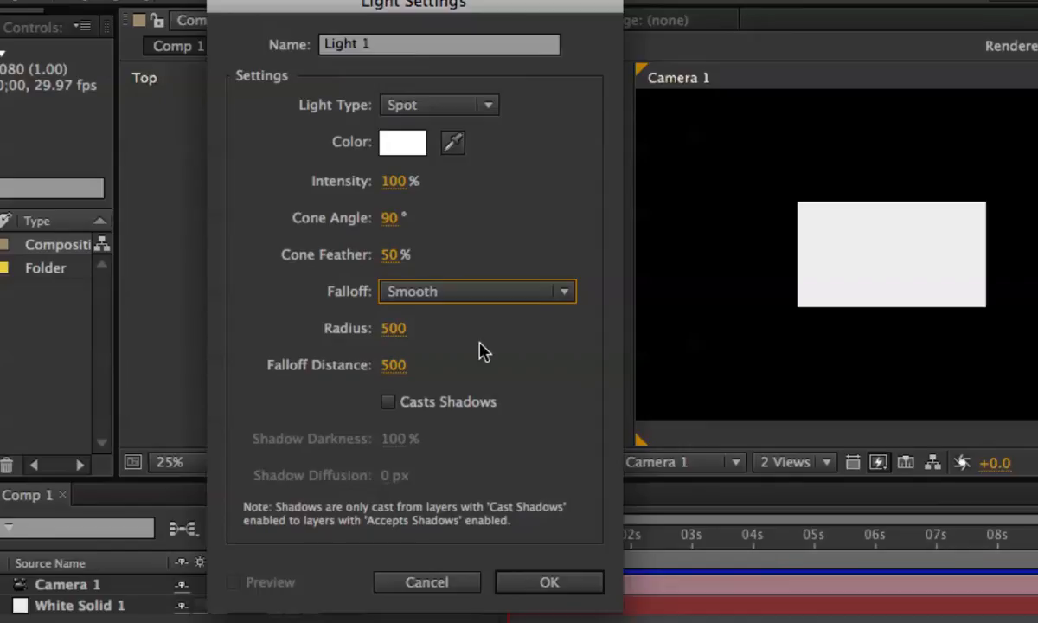
pyautogui.click(501, 298)
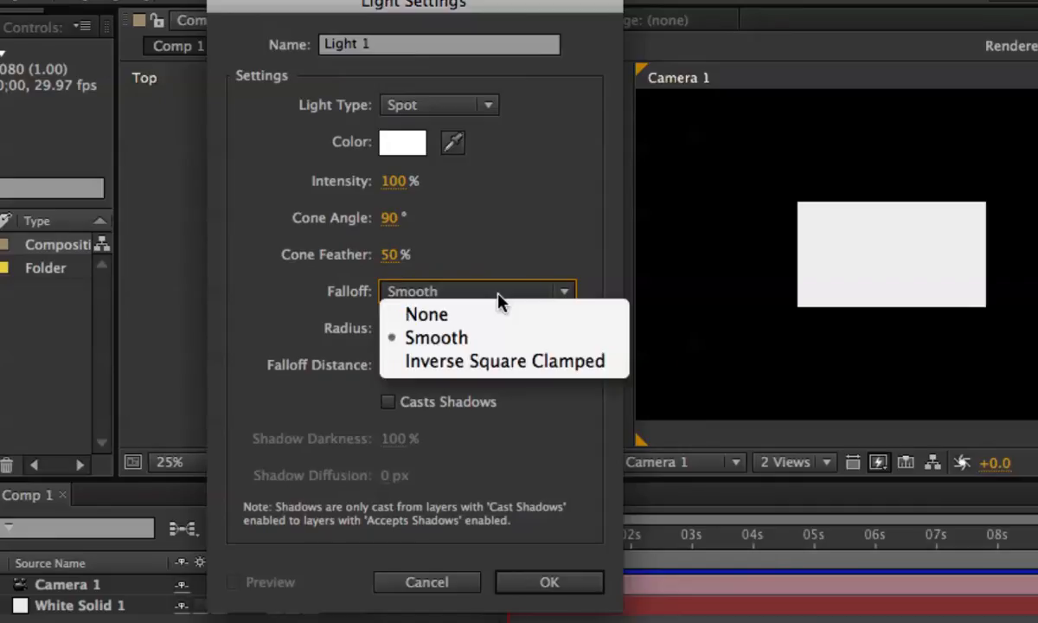
pyautogui.click(534, 203)
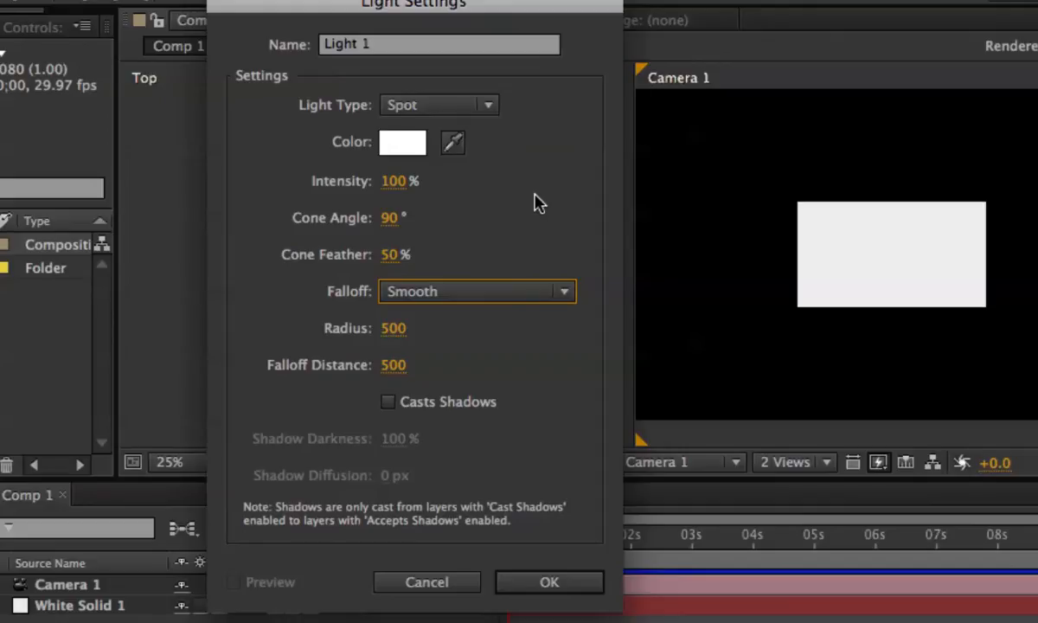
pyautogui.click(520, 291)
pyautogui.click(514, 368)
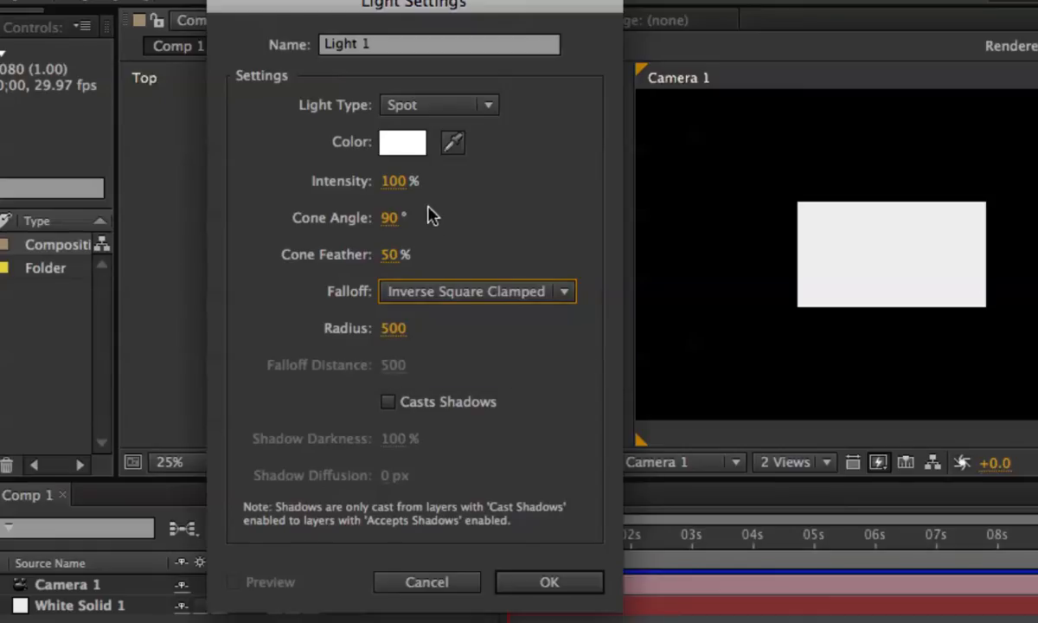
# Step: Try an Intensity of about 218% for the new light and restore it to 100%
pyautogui.moveTo(385, 191); pyautogui.dragTo(542, 192)
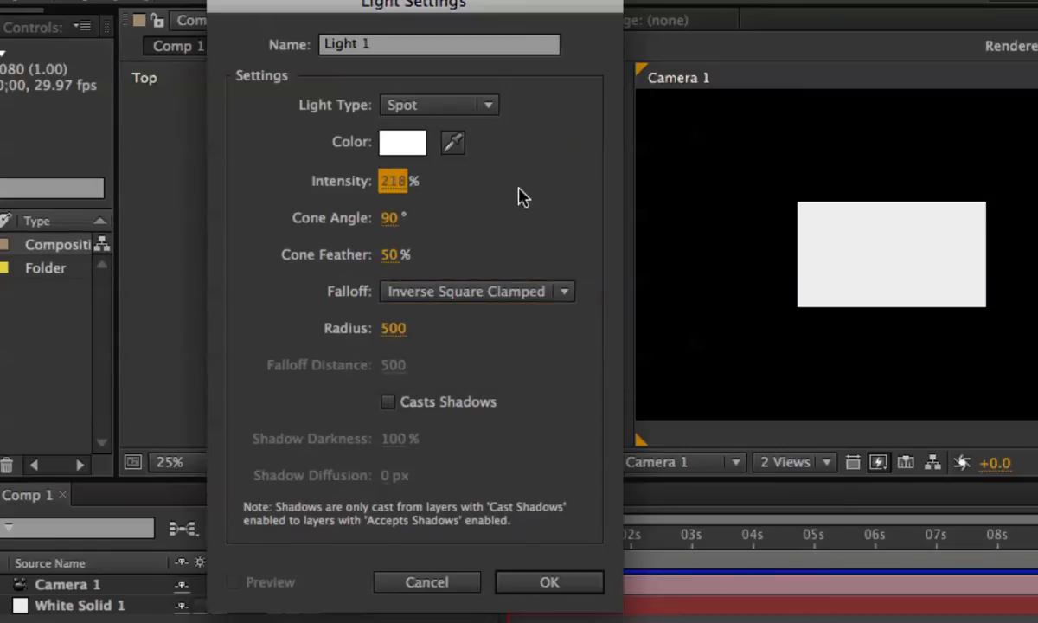
pyautogui.click(396, 181)
pyautogui.write('100')
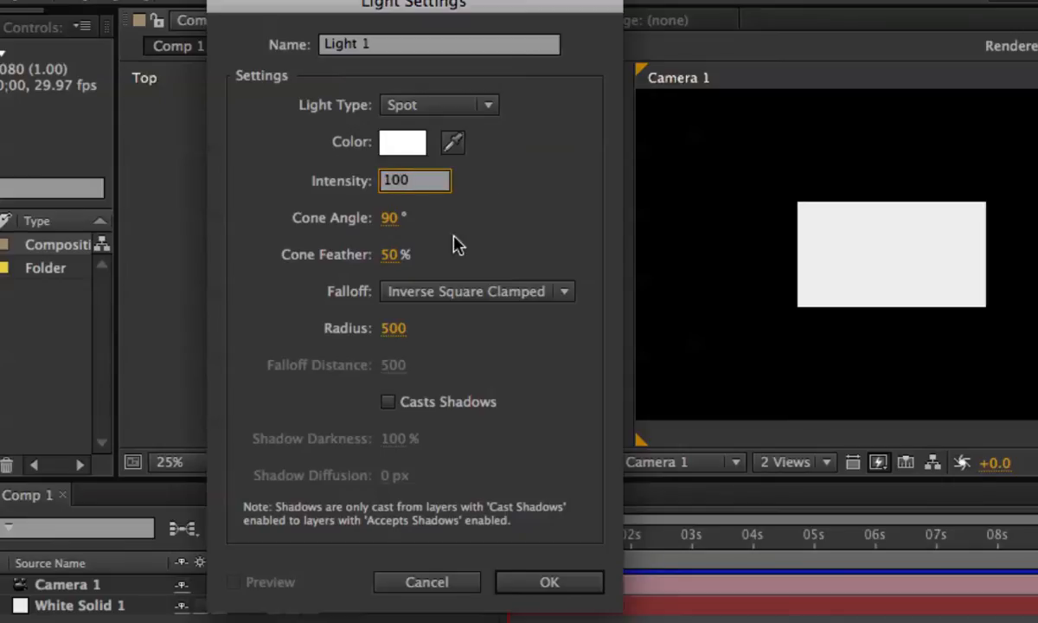
pyautogui.press('Return')
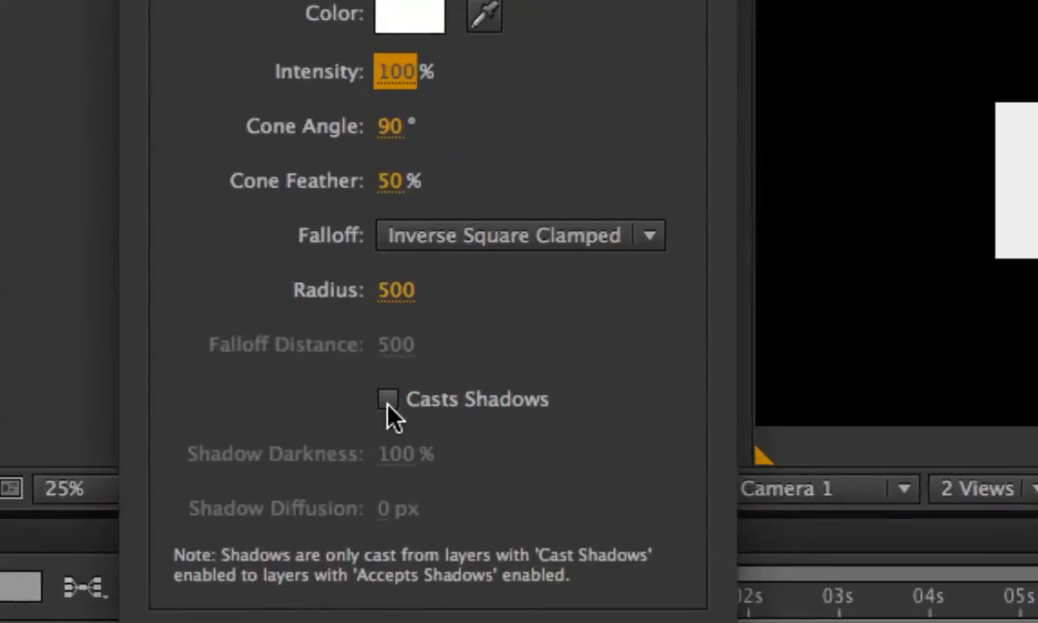
# Step: Enable Casts Shadows for the new light and create the spot light layer
pyautogui.click(387, 401)
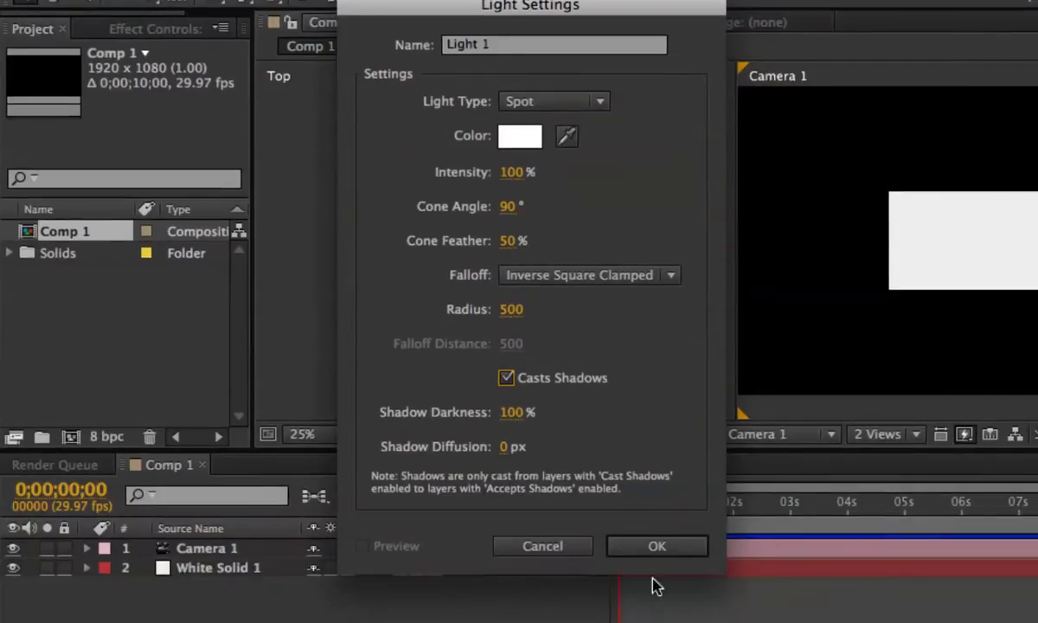
pyautogui.click(653, 607)
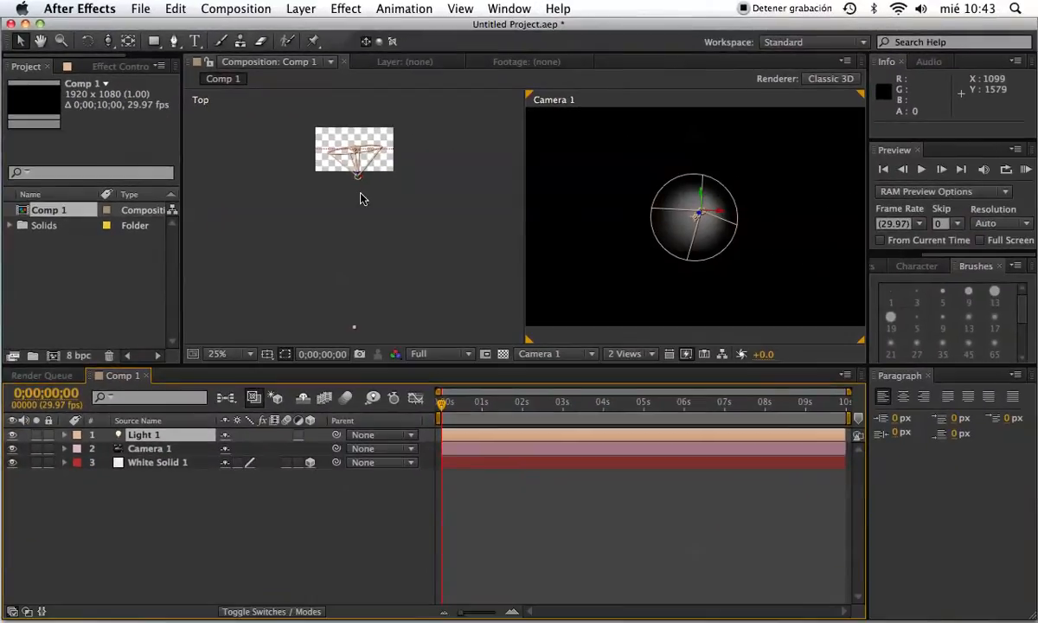
# Step: Examine Light 1's cone in the Top and Camera 1 views and review its Transform properties
pyautogui.scroll(2, 362, 198)
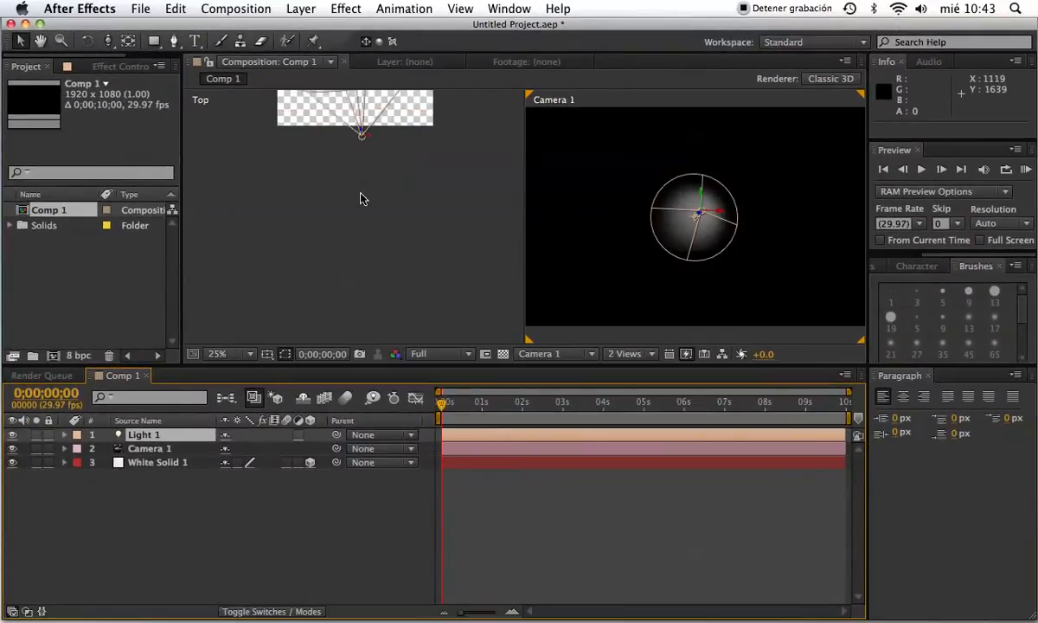
pyautogui.press('space')
pyautogui.moveTo(367, 176); pyautogui.dragTo(378, 421)
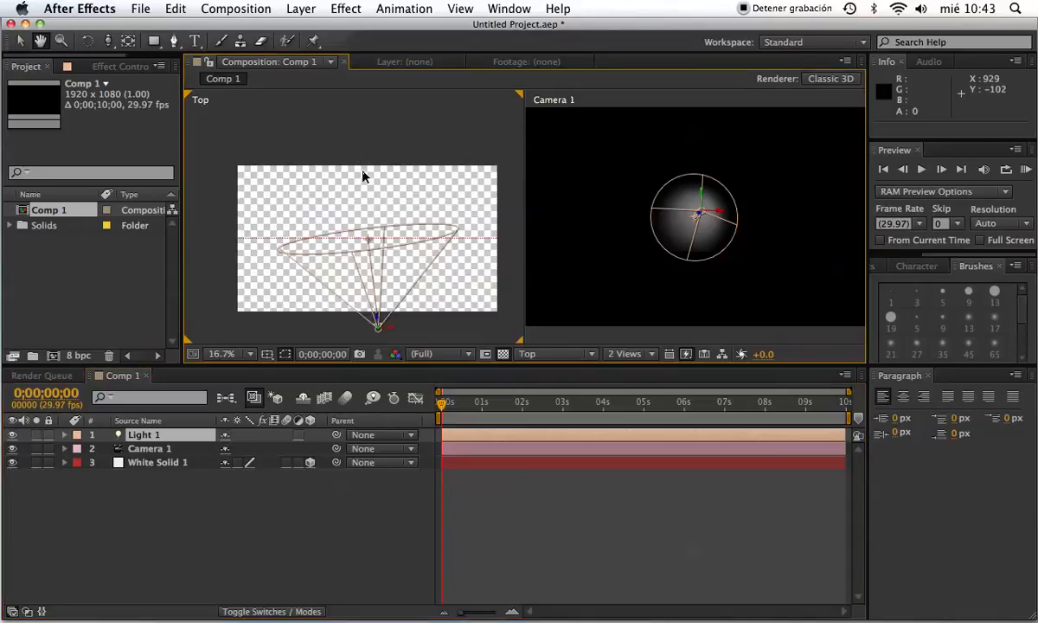
pyautogui.moveTo(367, 202); pyautogui.dragTo(361, 163)
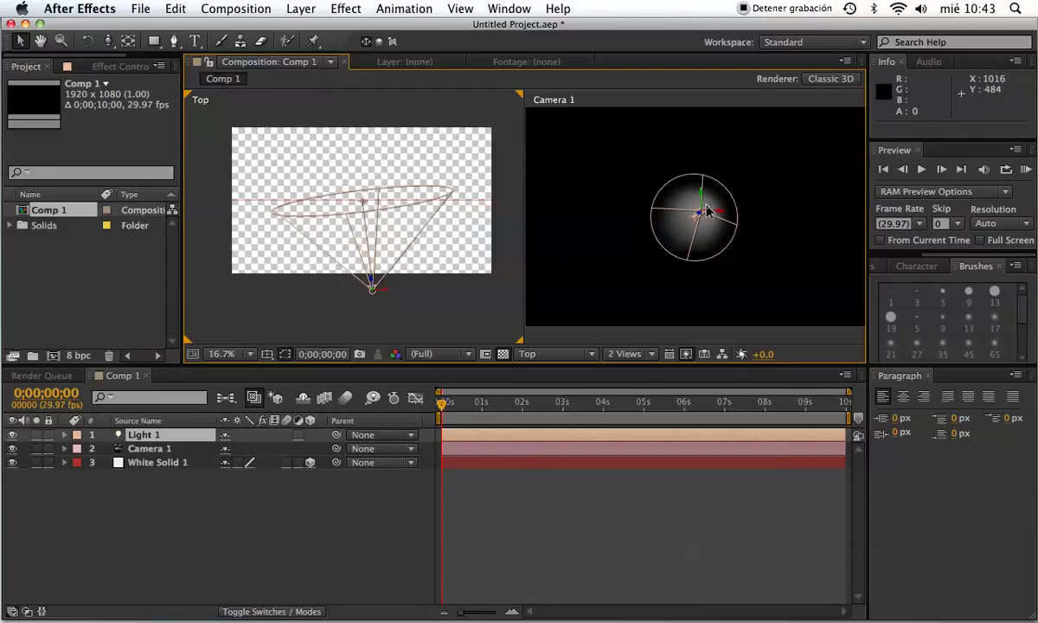
pyautogui.scroll(-1, 707, 210)
pyautogui.scroll(2, 707, 210)
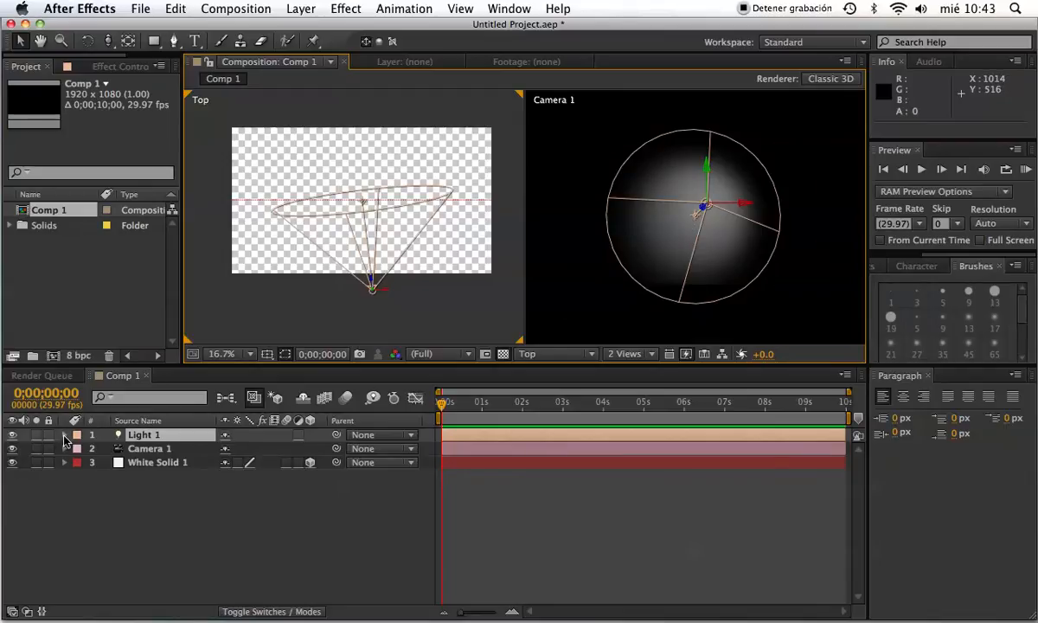
pyautogui.click(64, 436)
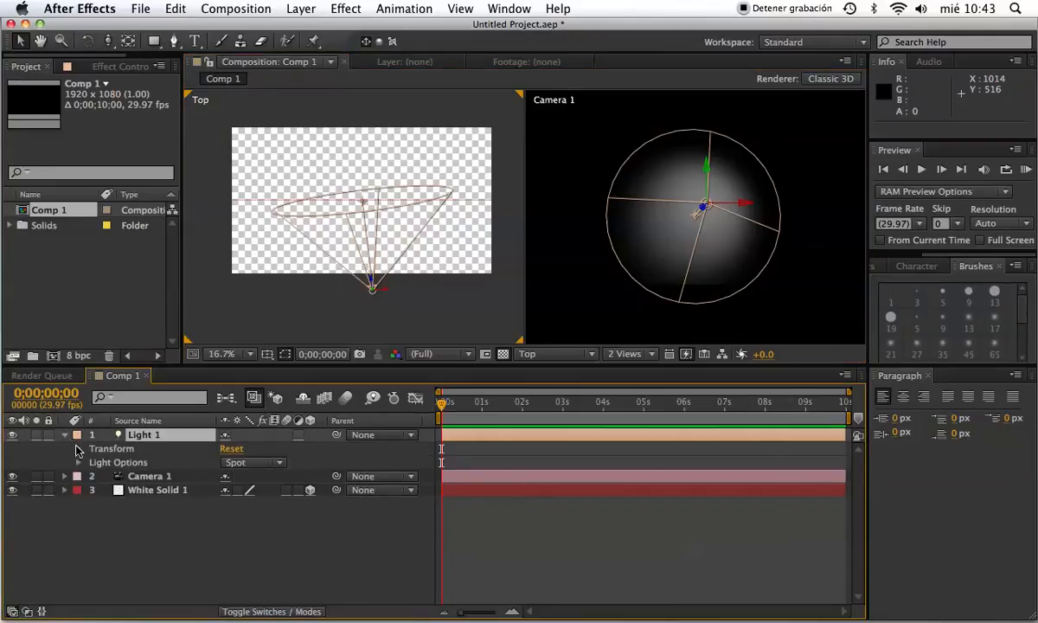
pyautogui.click(78, 449)
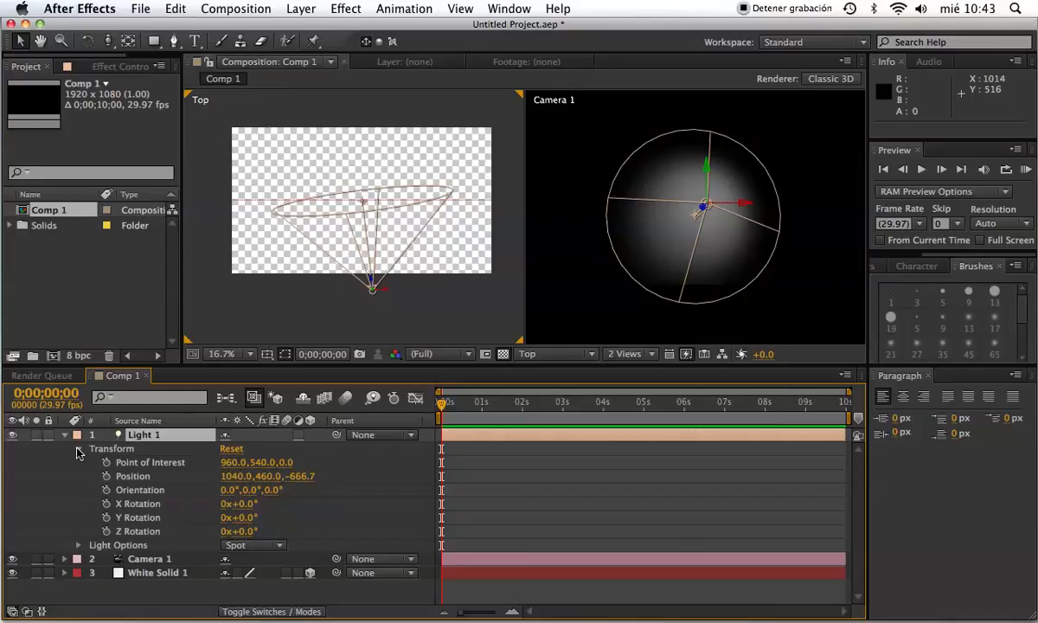
pyautogui.click(76, 450)
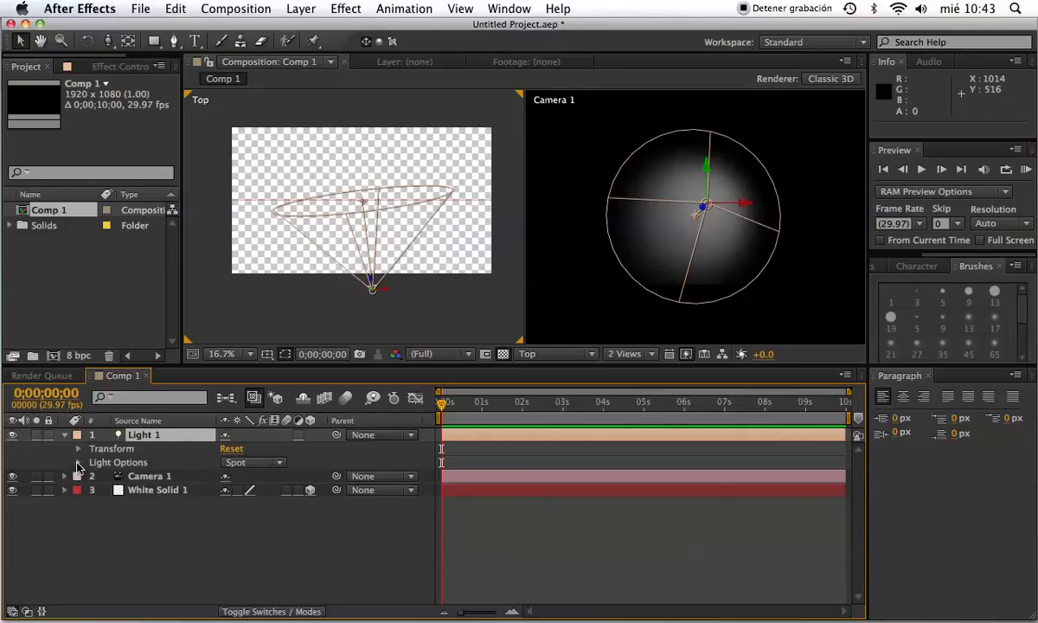
# Step: Try the Ambient, Point and Parallel types in Light 1's Light Options and return the type to Spot
pyautogui.click(78, 462)
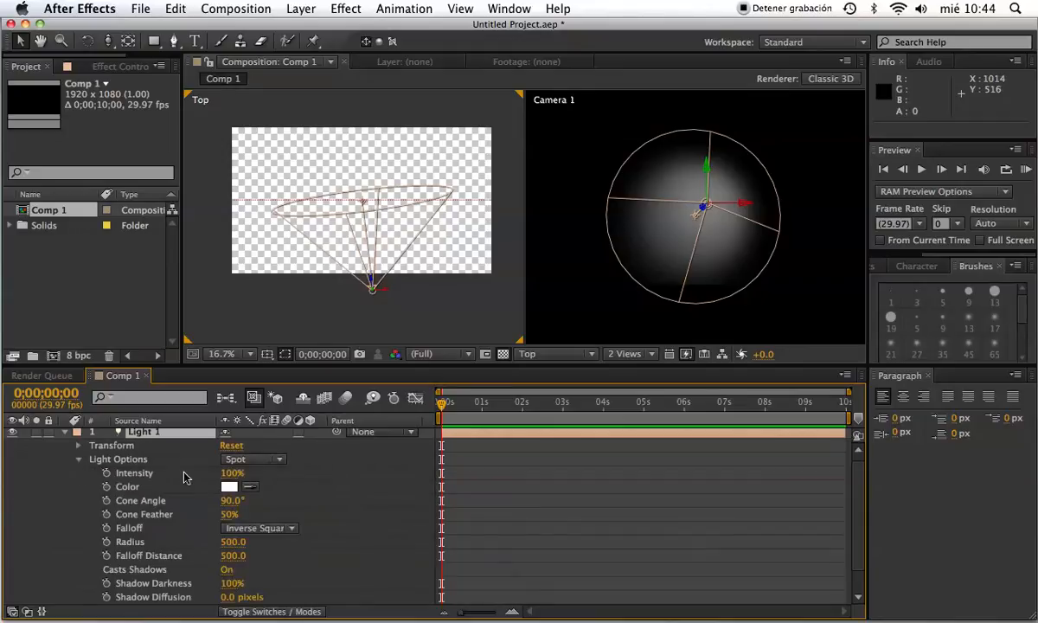
pyautogui.click(259, 464)
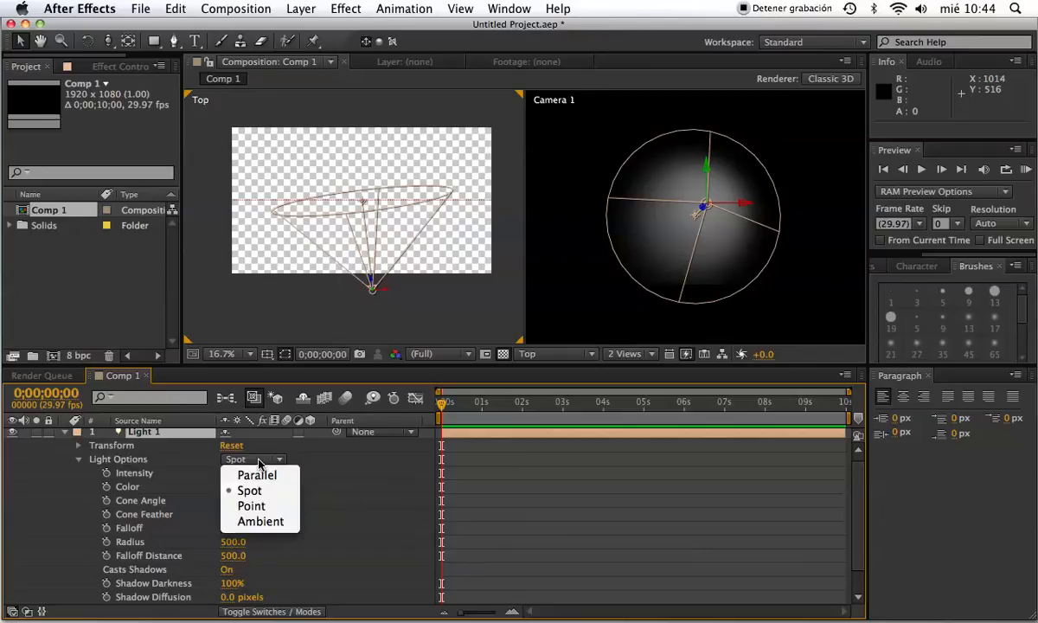
pyautogui.click(274, 522)
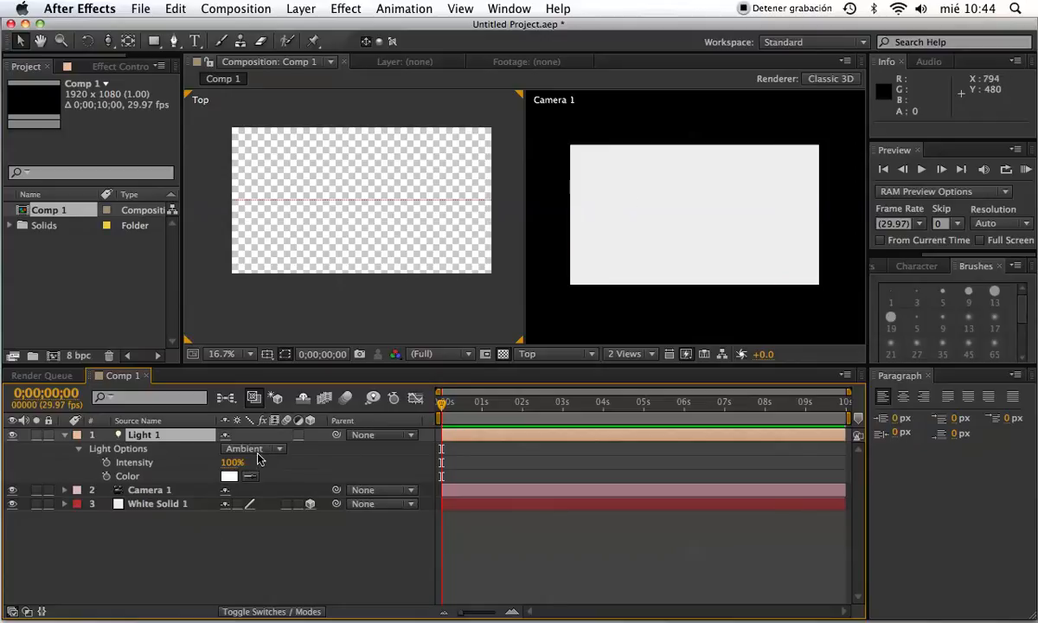
pyautogui.click(260, 451)
pyautogui.click(264, 493)
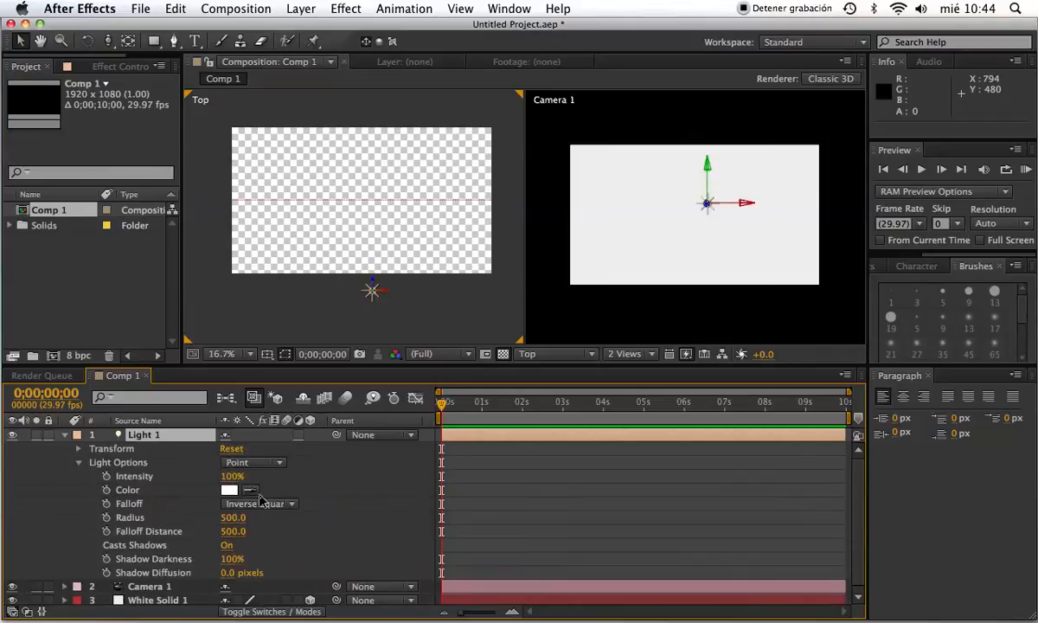
pyautogui.click(263, 462)
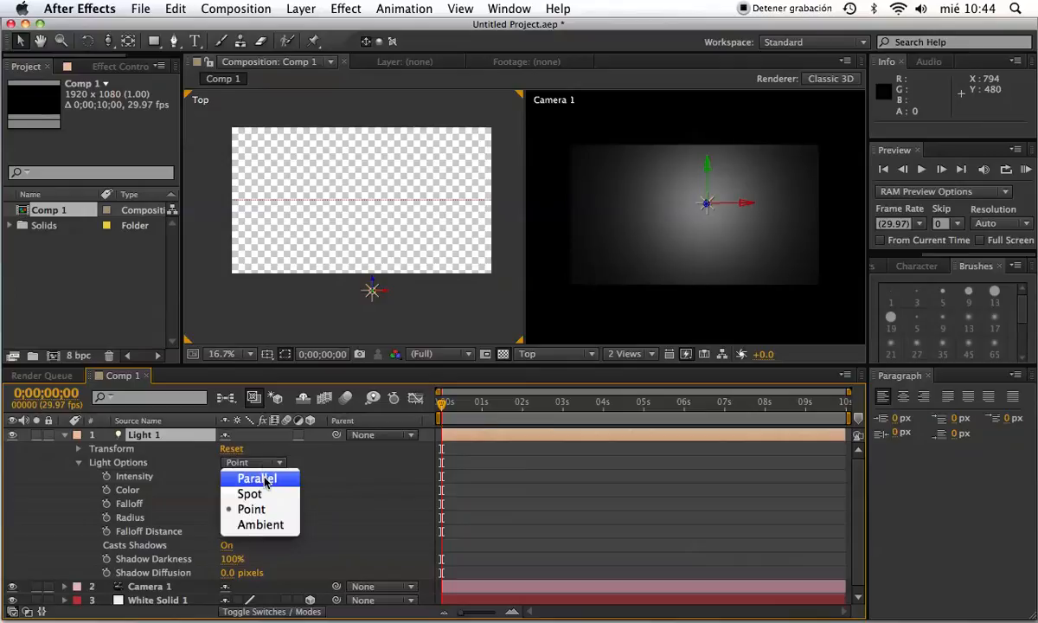
pyautogui.click(268, 475)
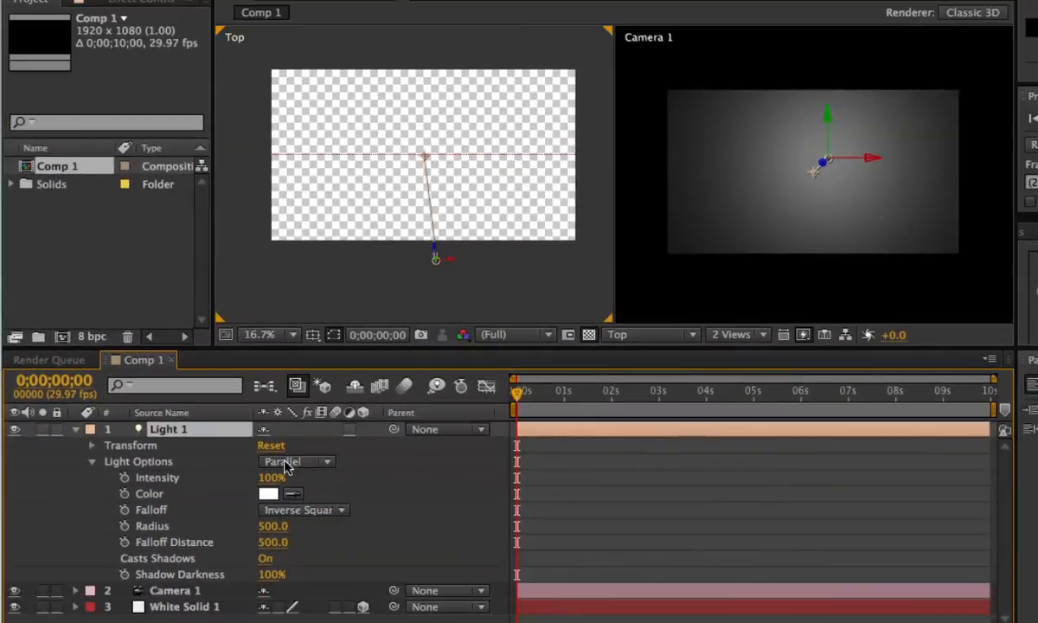
pyautogui.click(327, 467)
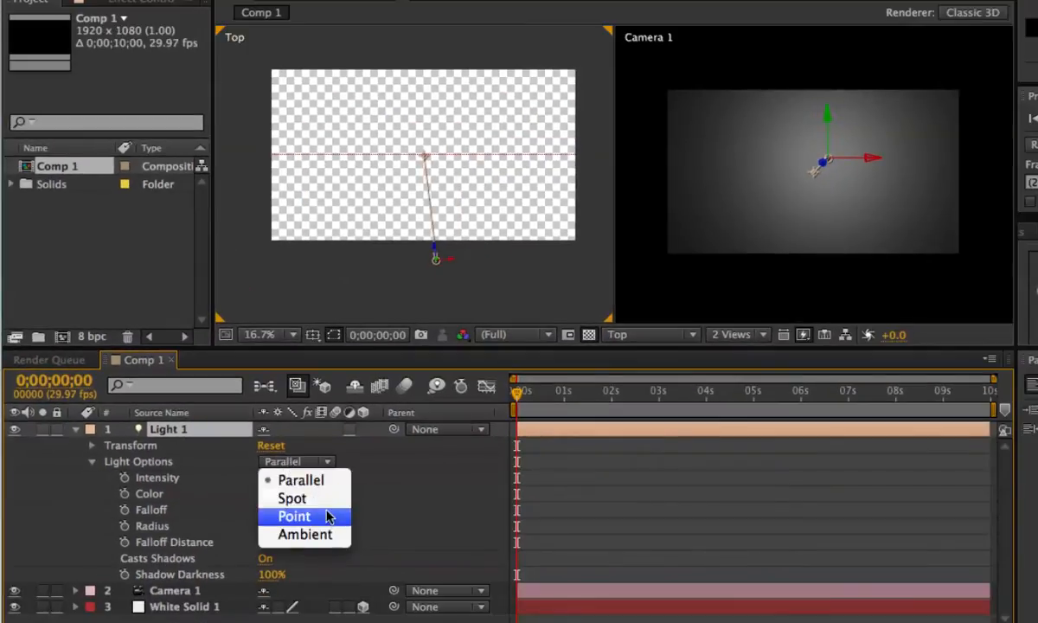
pyautogui.click(303, 479)
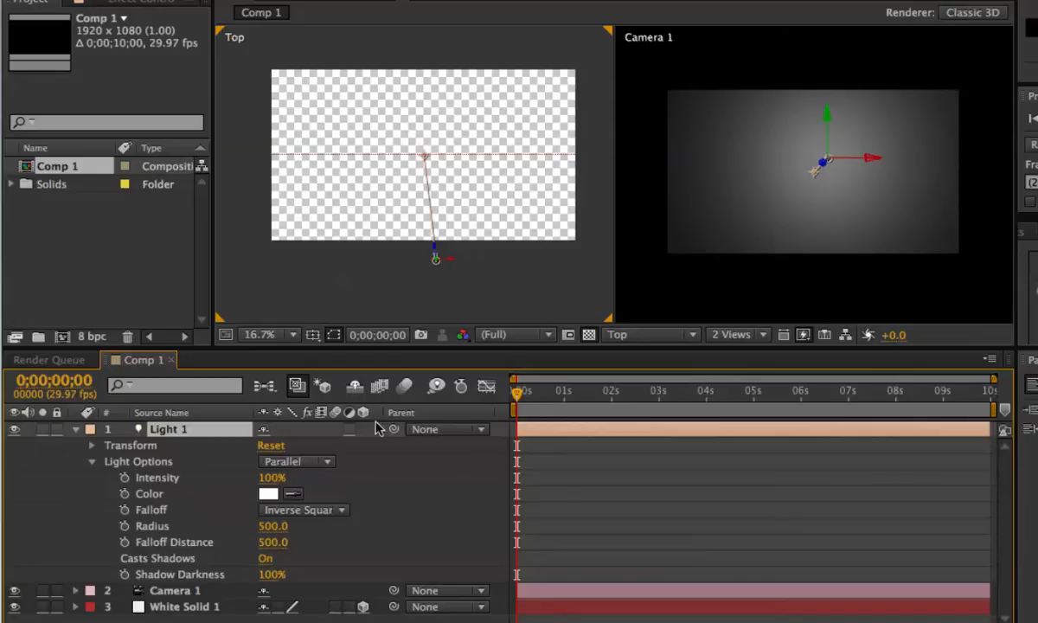
pyautogui.click(296, 461)
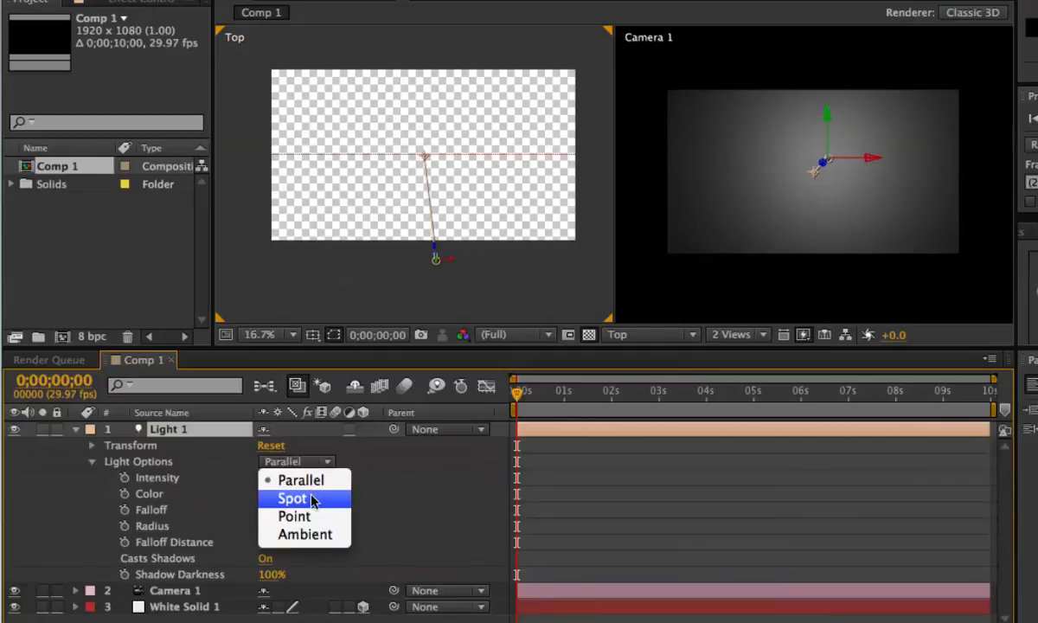
pyautogui.click(302, 496)
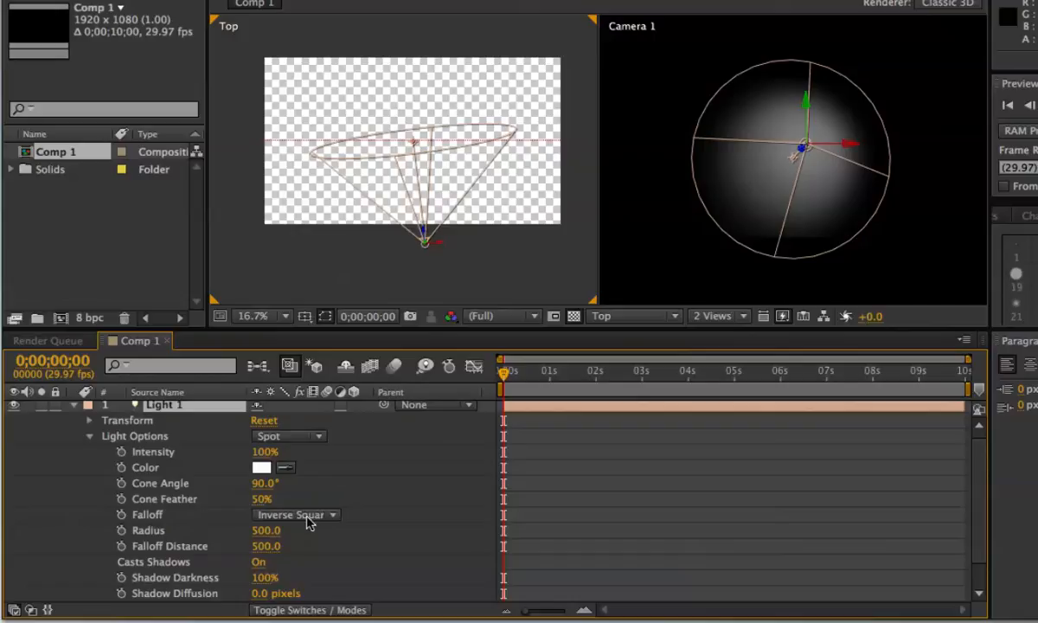
# Step: Raise the spot light's Intensity to 279% and tint its color pale yellow, FFEFB7
pyautogui.moveTo(263, 451); pyautogui.dragTo(418, 449)
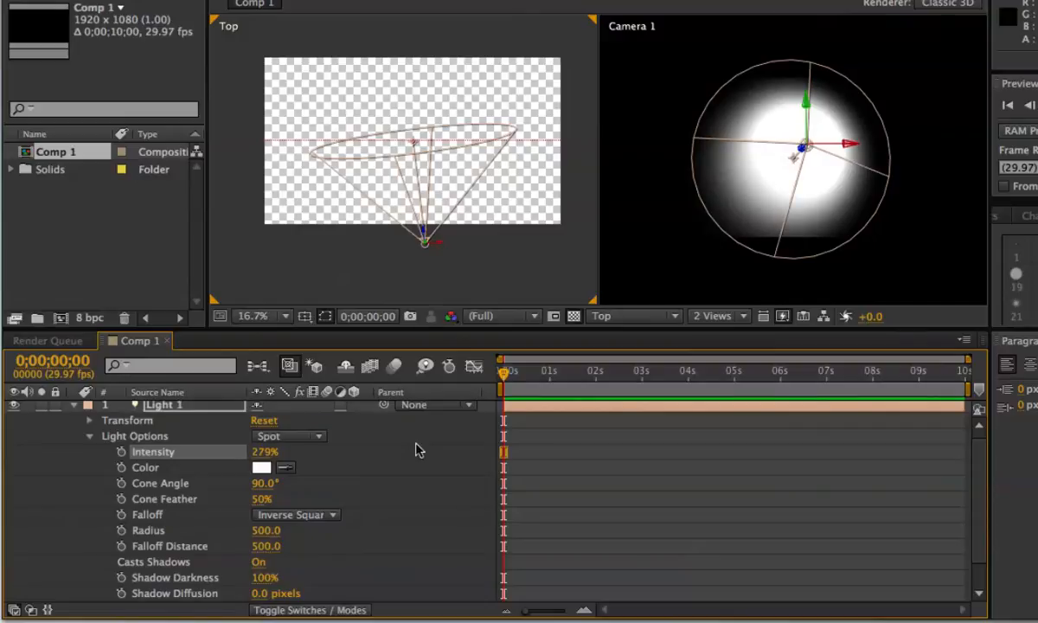
pyautogui.click(261, 467)
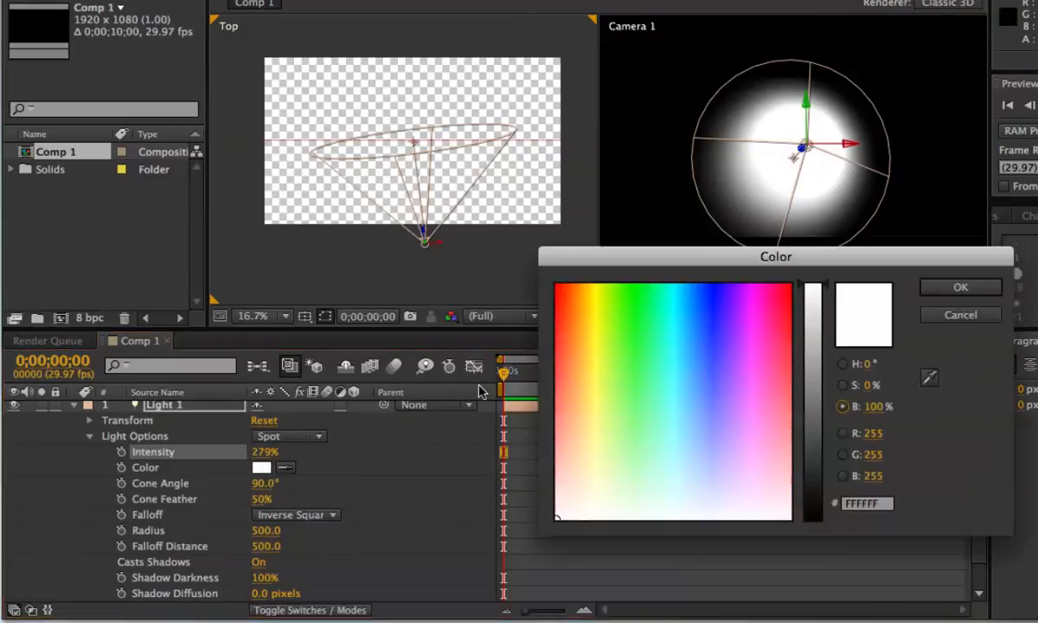
pyautogui.moveTo(586, 373); pyautogui.dragTo(585, 452)
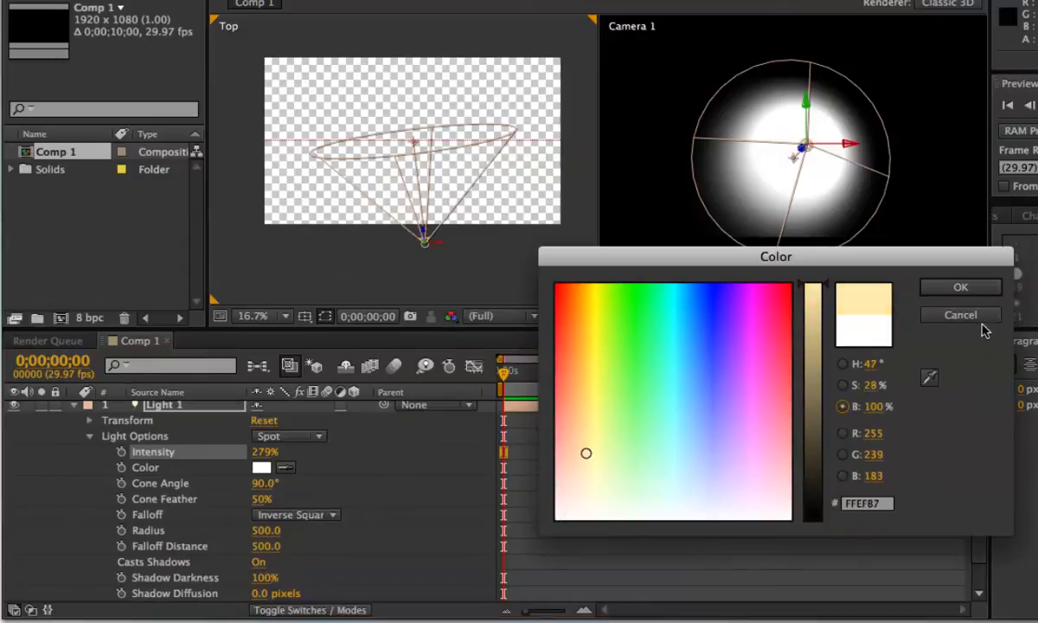
pyautogui.click(960, 288)
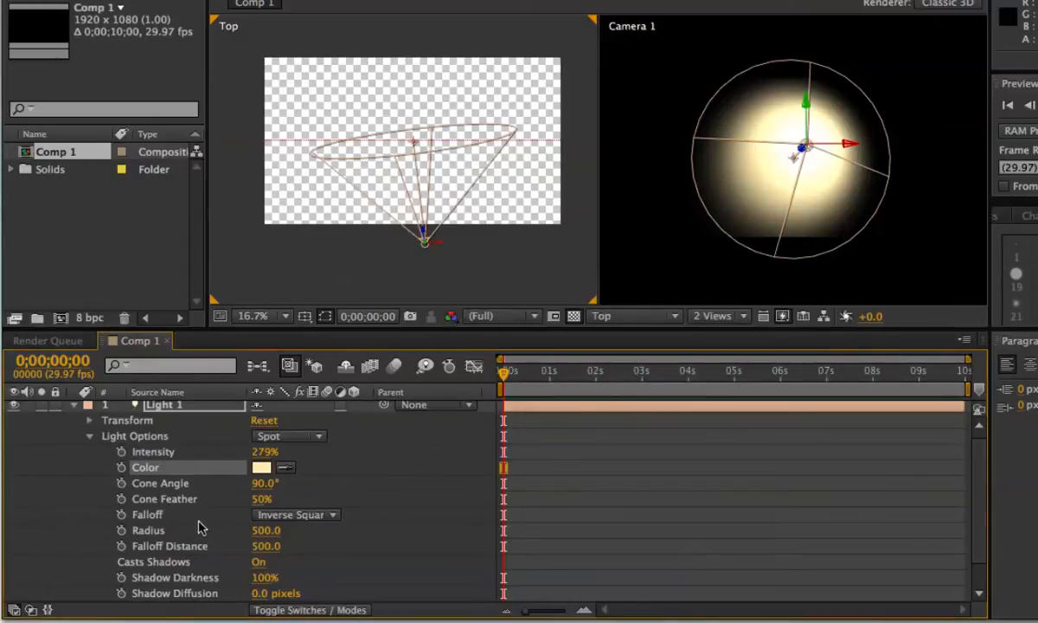
# Step: Change the spot light's color to pale blue C7FEFF and set its Cone Angle to 98° with a Cone Feather of 0%
pyautogui.click(261, 470)
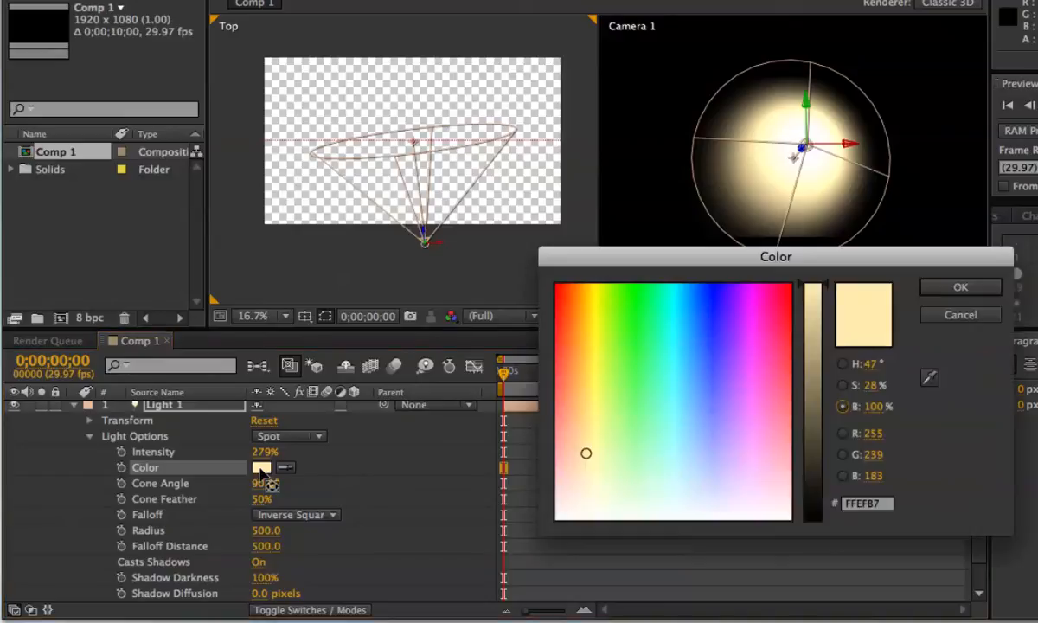
pyautogui.click(673, 468)
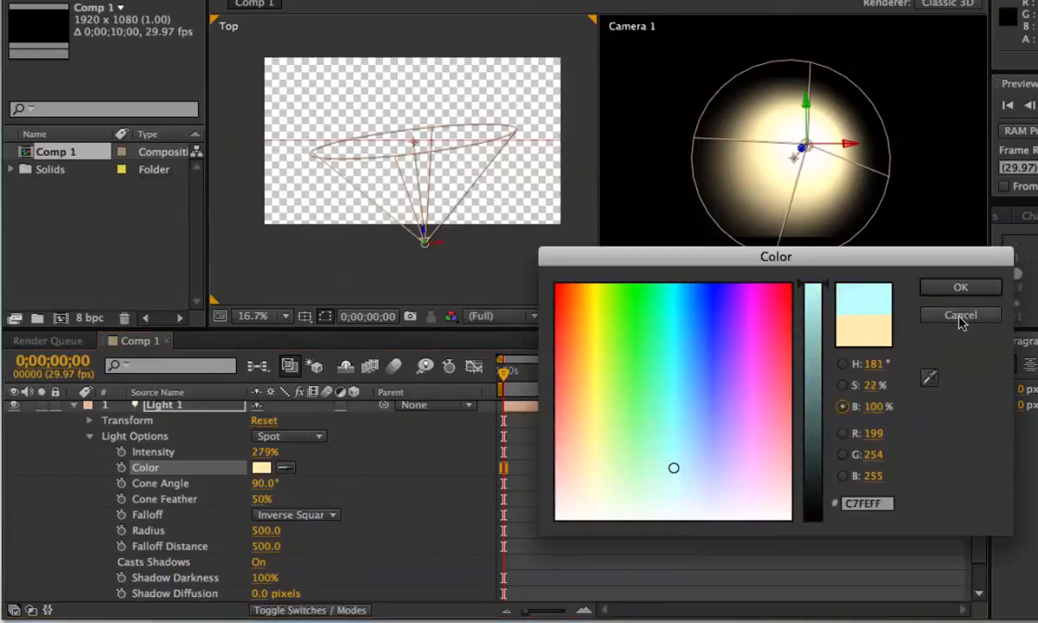
pyautogui.click(958, 288)
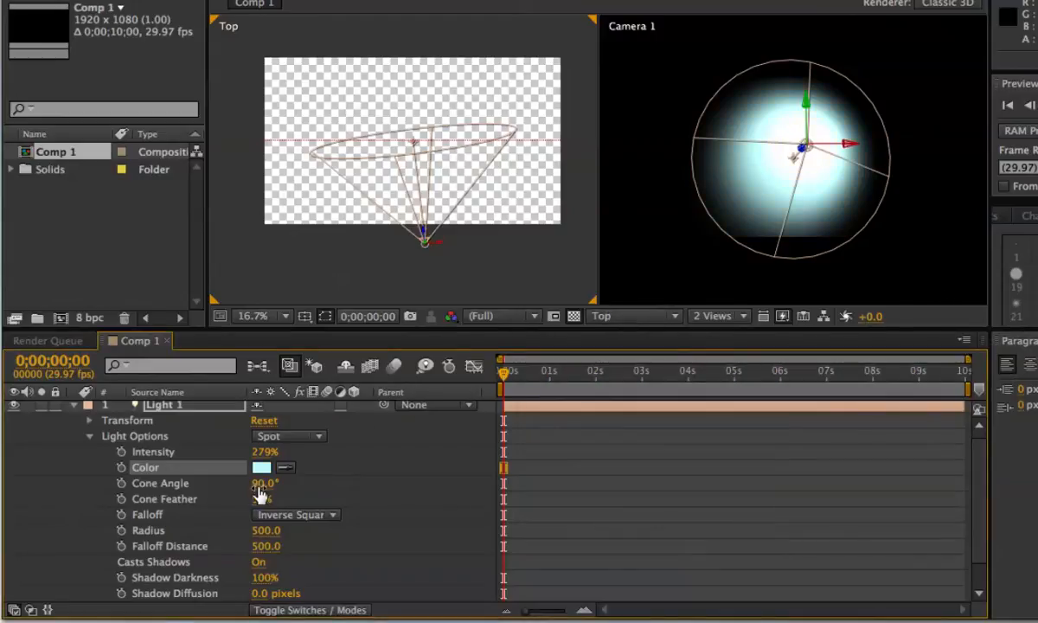
pyautogui.moveTo(259, 484); pyautogui.dragTo(219, 483)
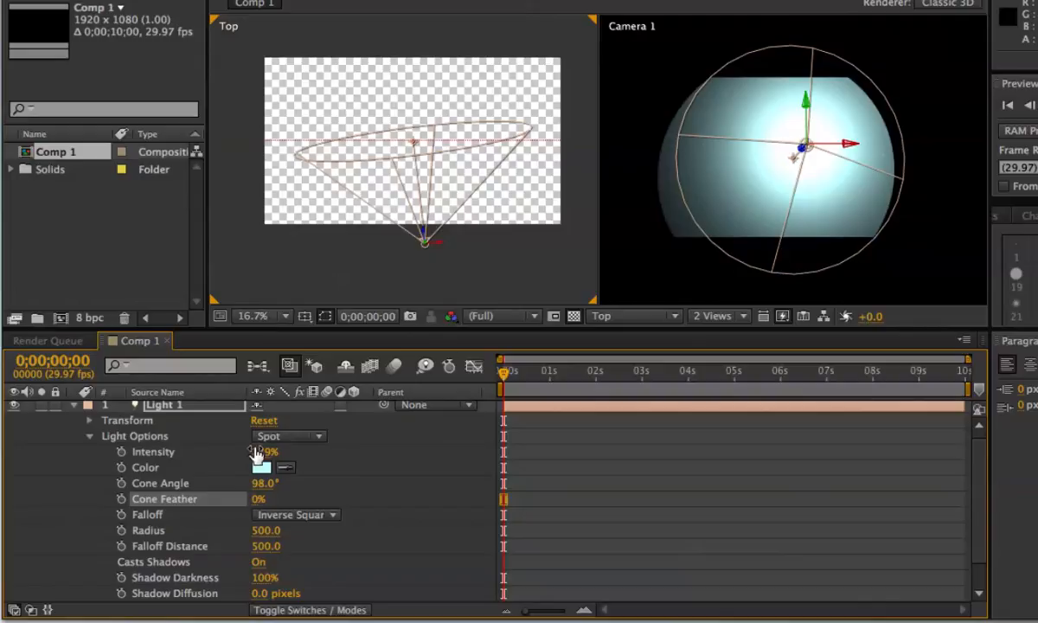
# Step: Set the spot light's Intensity to 100% and its Cone Feather to 26%
pyautogui.click(257, 451)
pyautogui.write('100')
pyautogui.press('Return')
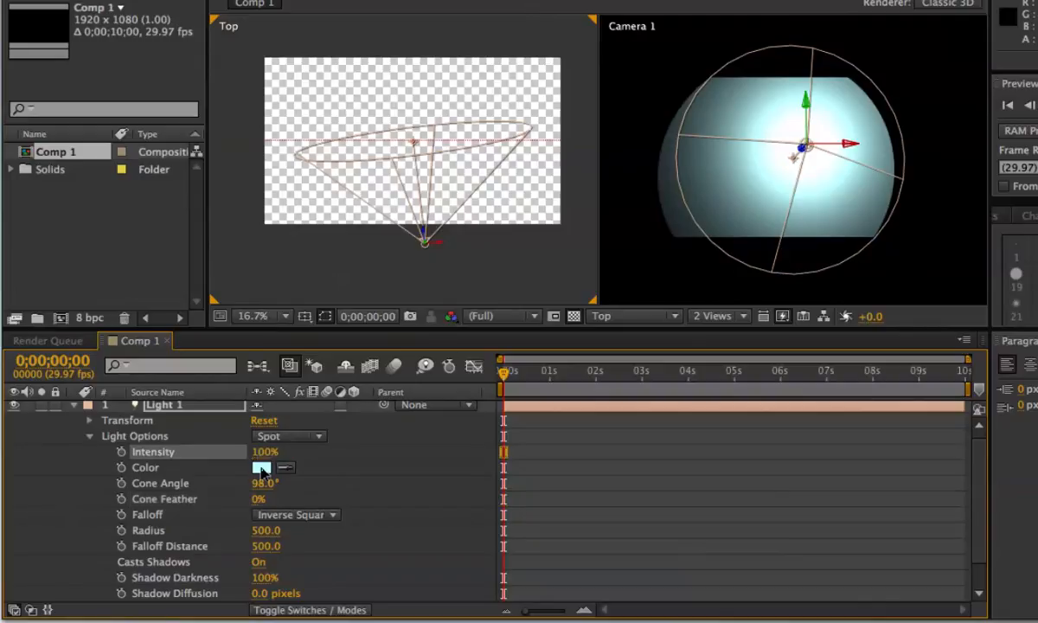
pyautogui.moveTo(256, 501); pyautogui.dragTo(278, 499)
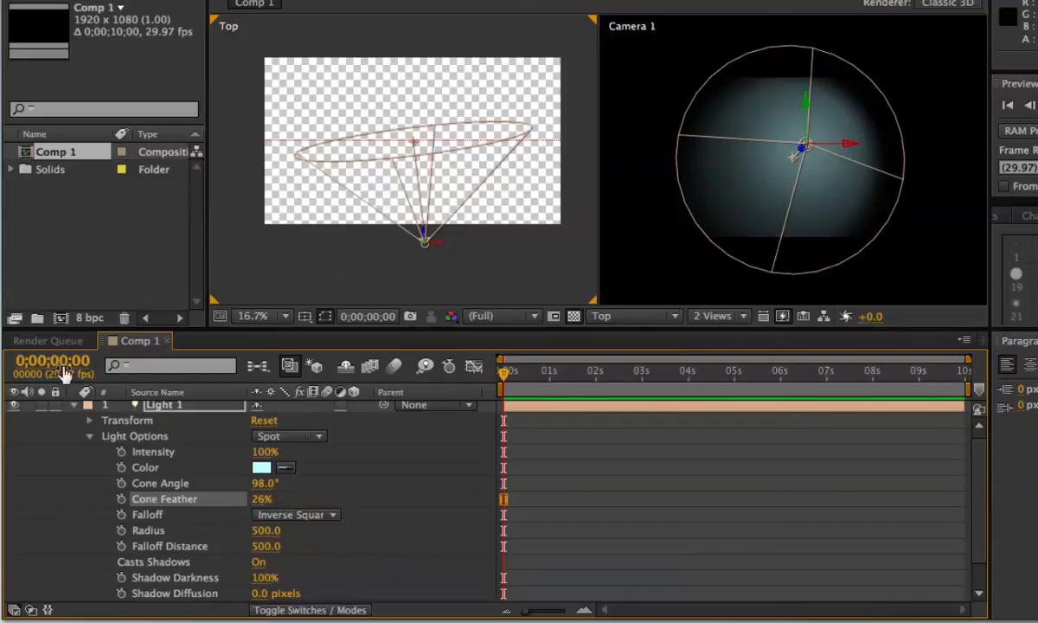
# Step: Collapse Light 1's properties and turn off the 3D switch of White Solid 1 to compare it as a 2D layer
pyautogui.click(71, 404)
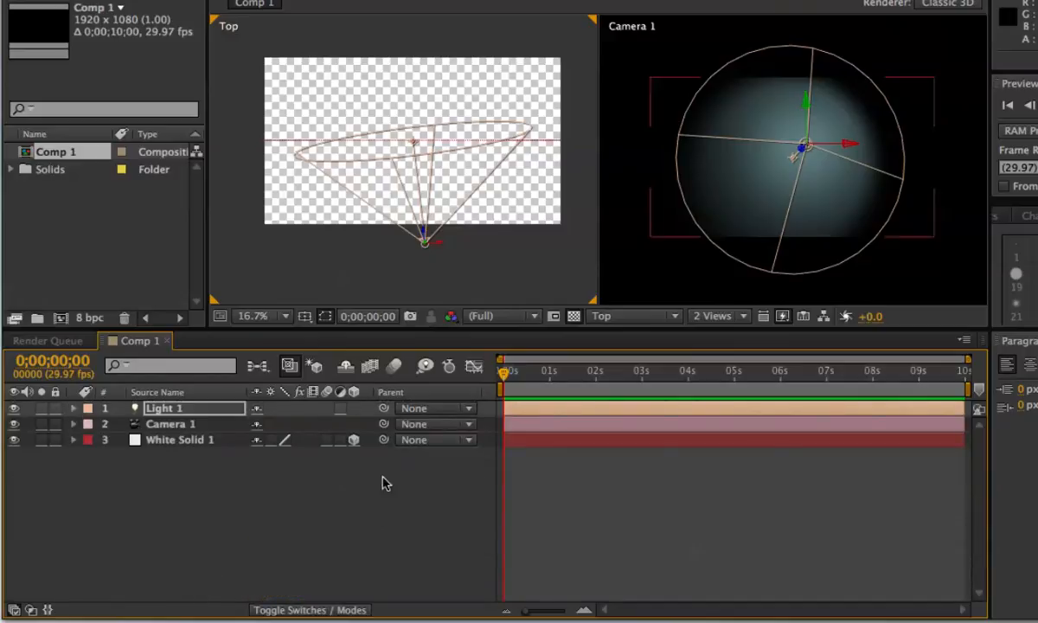
pyautogui.click(354, 440)
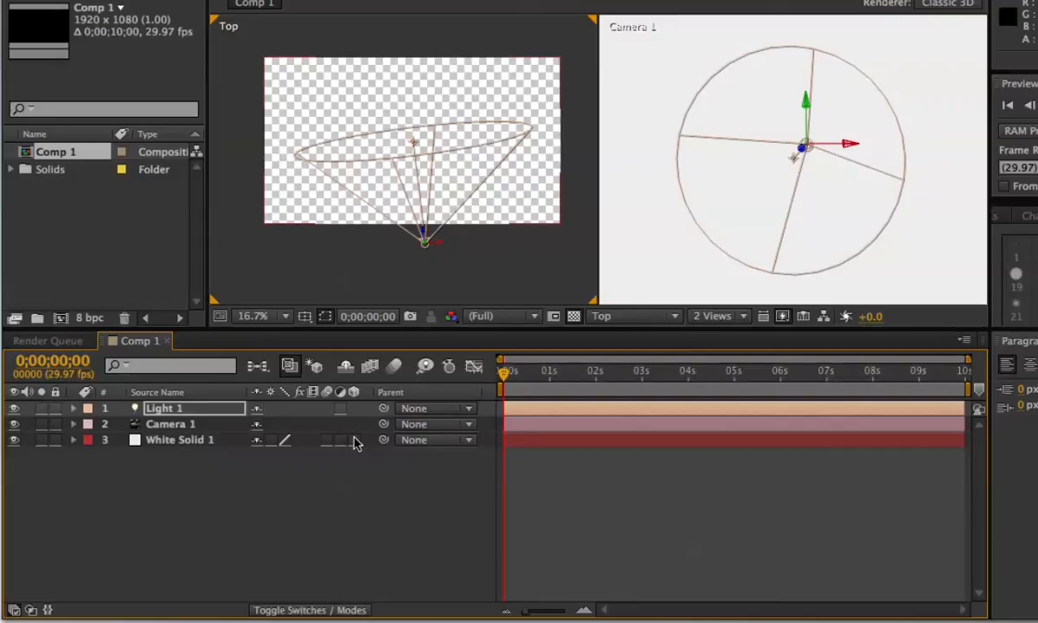
pyautogui.click(679, 205)
pyautogui.scroll(-2, 682, 205)
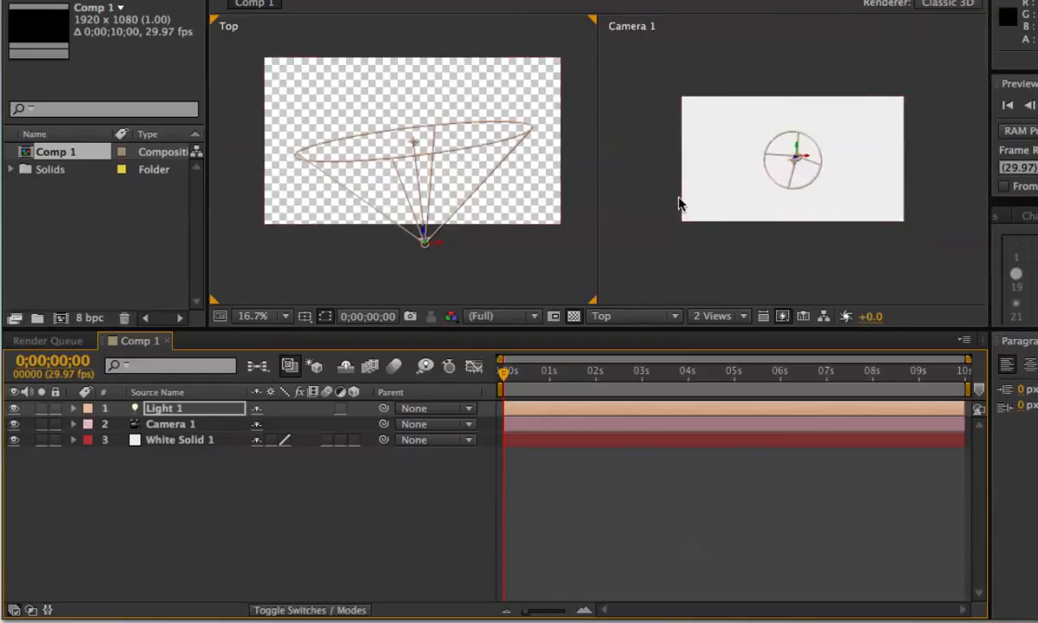
# Step: Turn the 3D switch of White Solid 1 back on so the spot light affects it in the Camera 1 view
pyautogui.scroll(4, 682, 204)
pyautogui.scroll(4, 681, 205)
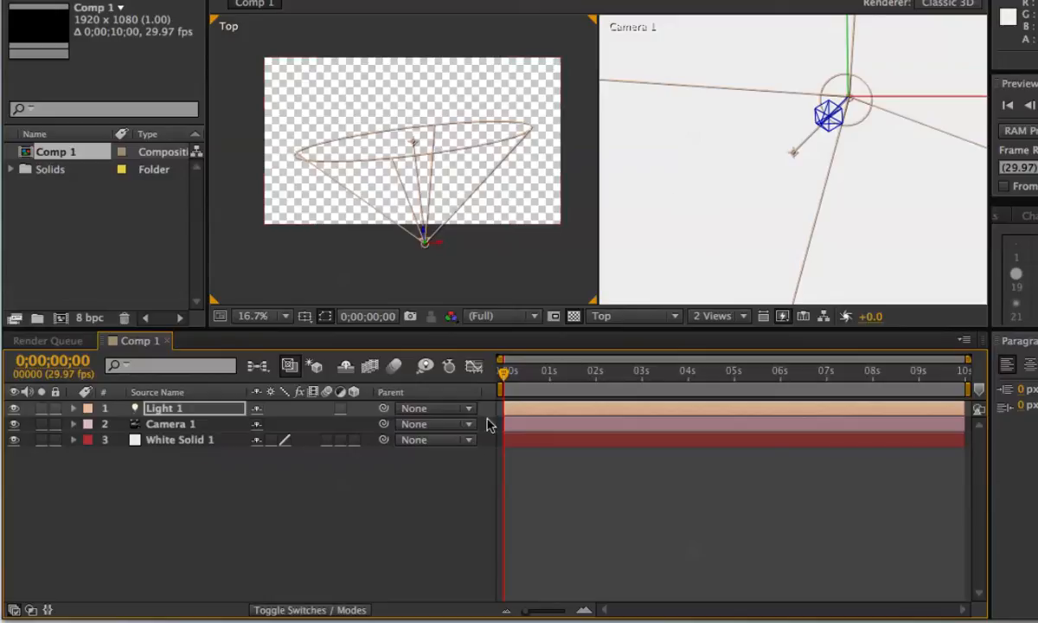
pyautogui.click(354, 440)
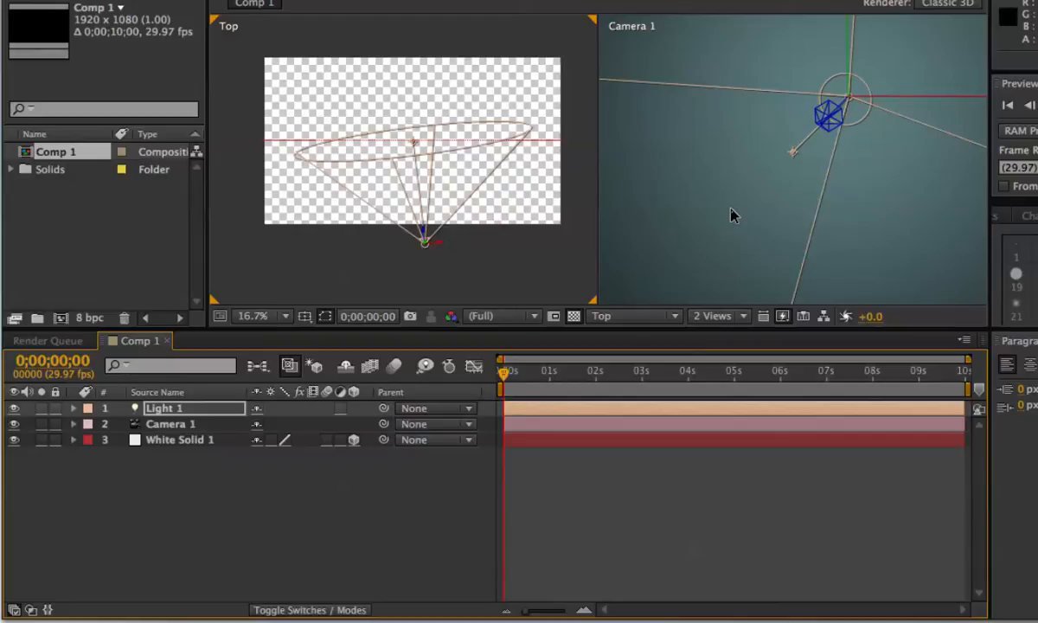
pyautogui.scroll(-1, 734, 216)
pyautogui.scroll(-1, 733, 216)
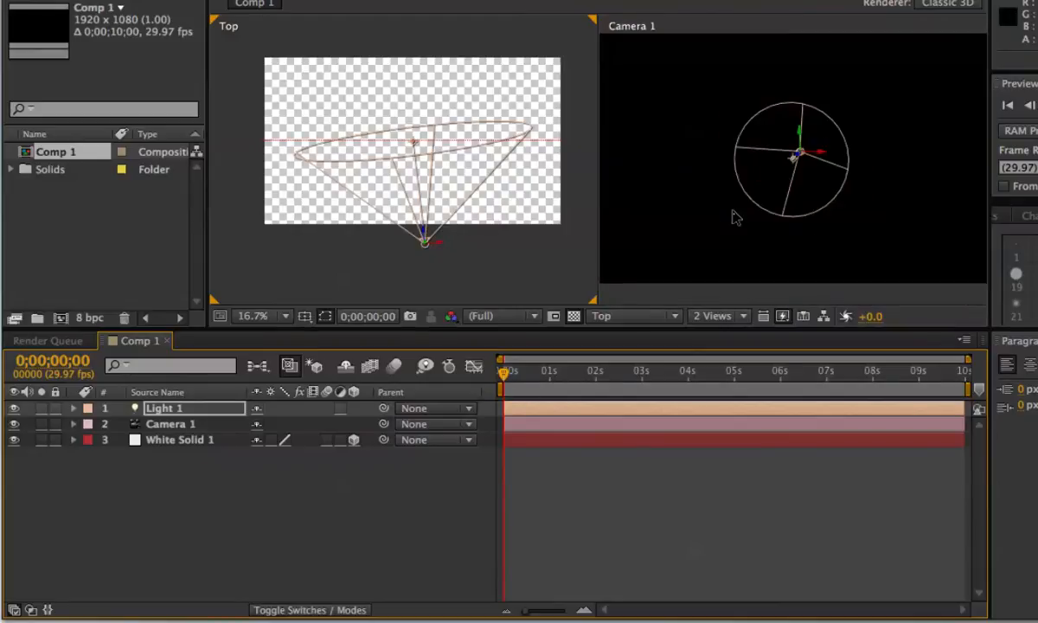
pyautogui.scroll(-1, 733, 216)
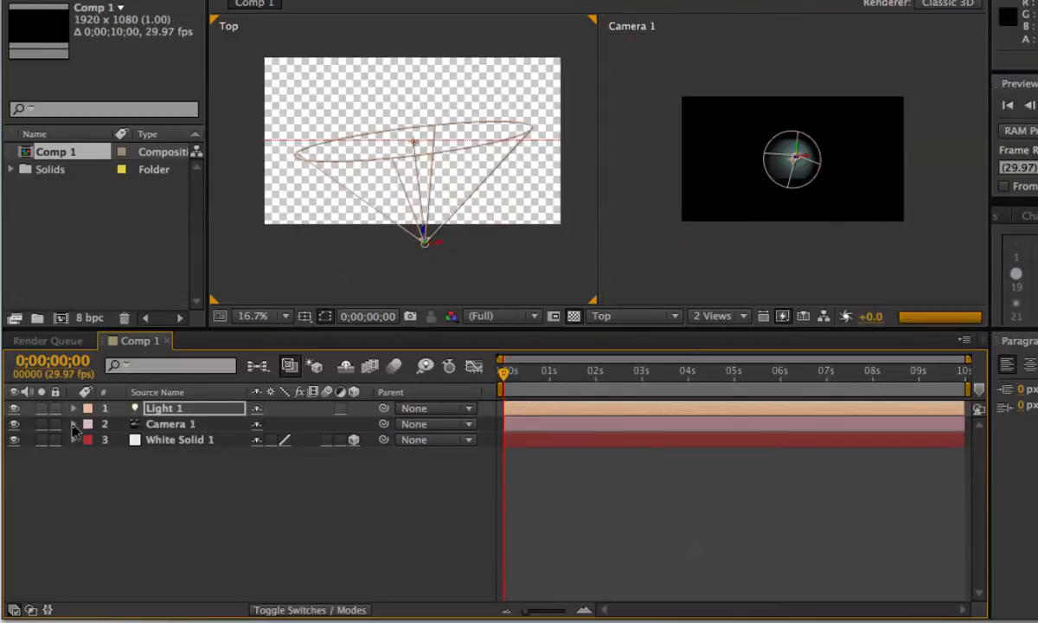
# Step: Set Light 1's Radius to 576 and its Falloff Distance to 359, and collapse its properties
pyautogui.click(74, 408)
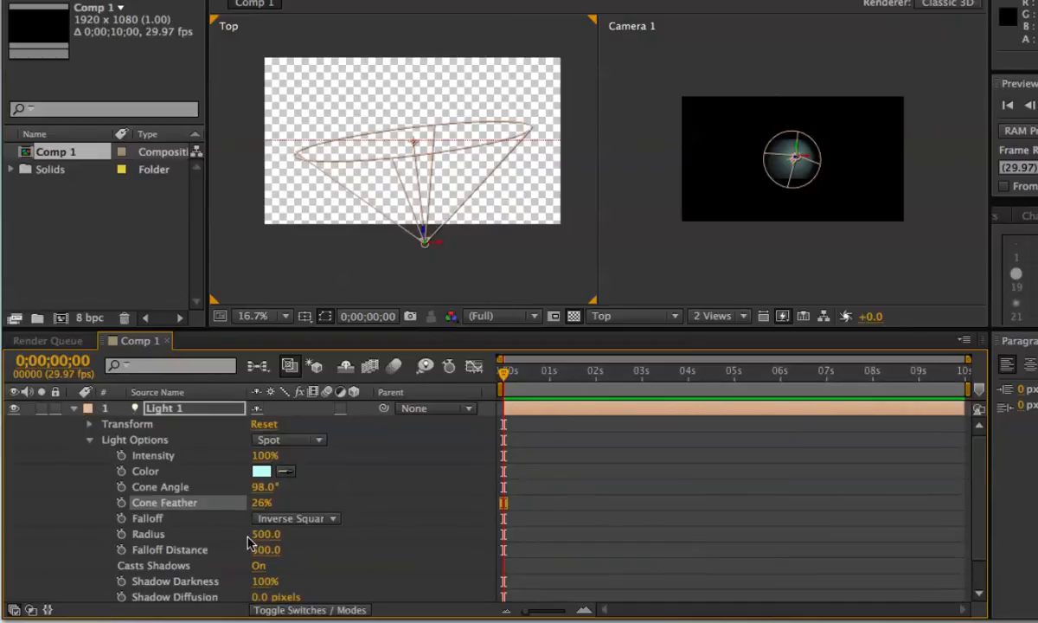
pyautogui.moveTo(258, 539); pyautogui.dragTo(325, 536)
pyautogui.scroll(-2, 798, 188)
pyautogui.scroll(5, 798, 189)
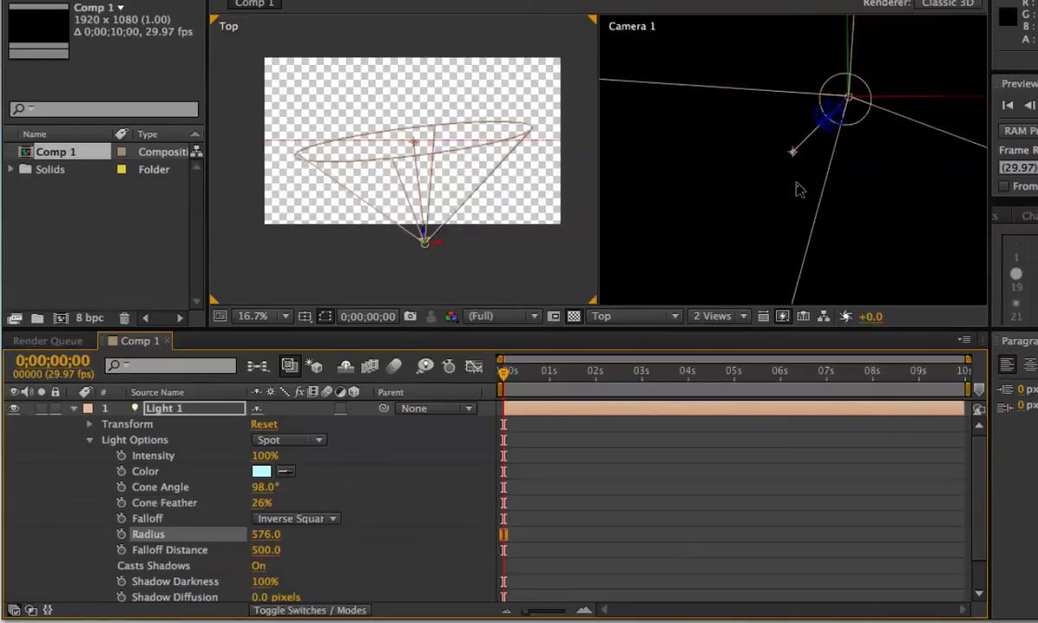
pyautogui.scroll(-3, 798, 189)
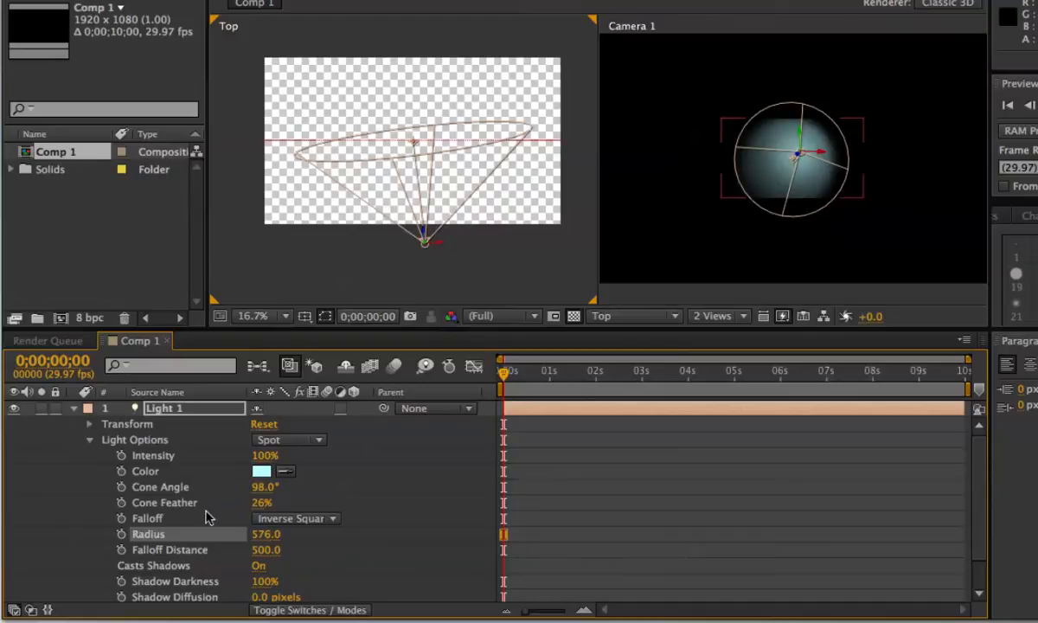
pyautogui.moveTo(265, 550); pyautogui.dragTo(132, 582)
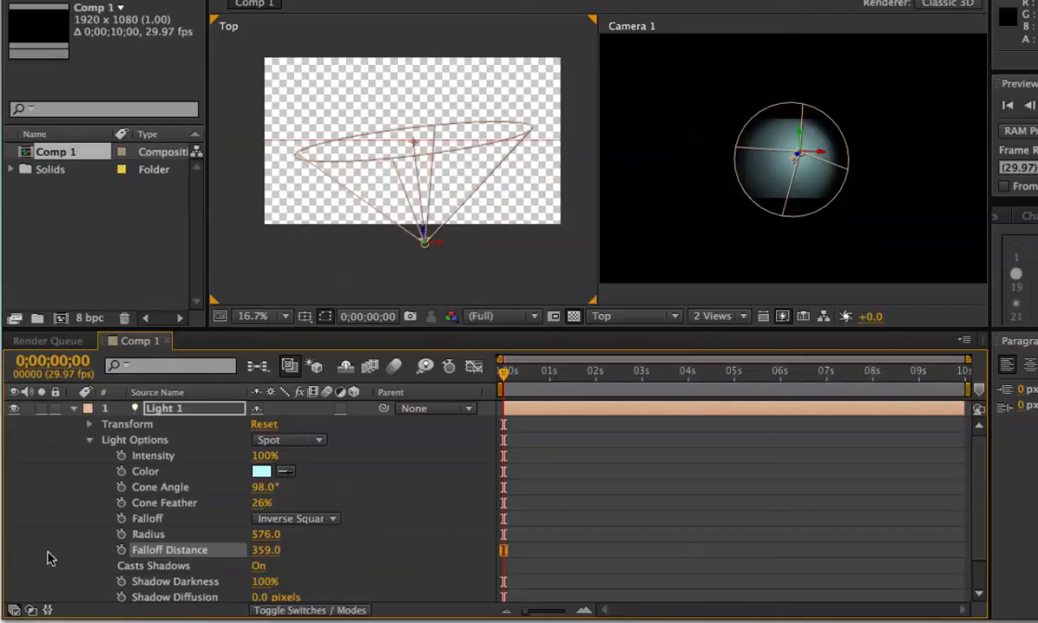
pyautogui.click(73, 409)
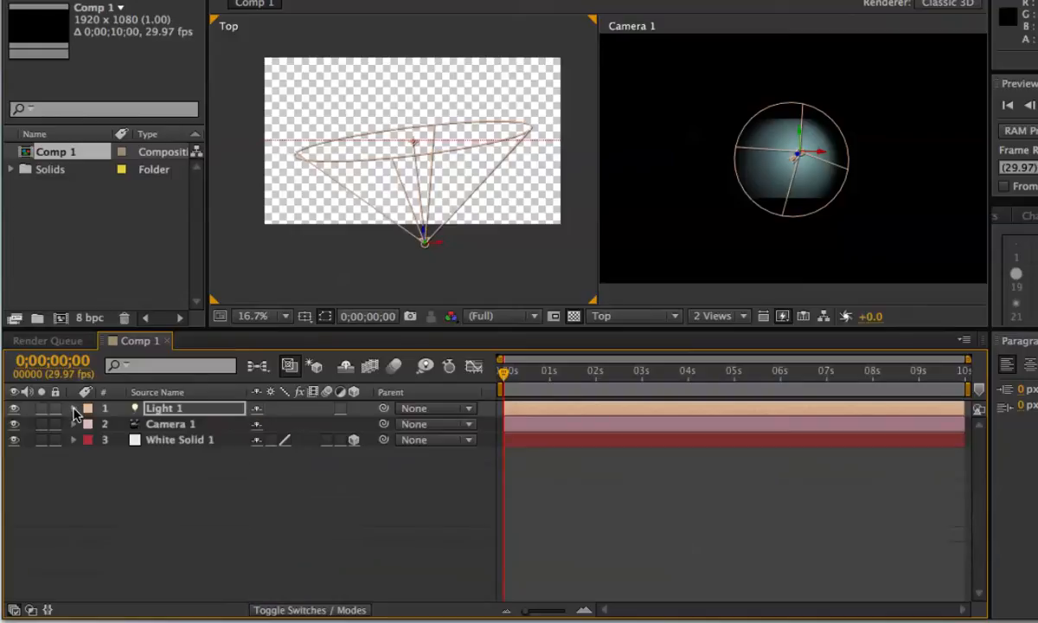
# Step: Duplicate White Solid 1 and move the copy along its Z axis, farther behind the original
pyautogui.click(185, 442)
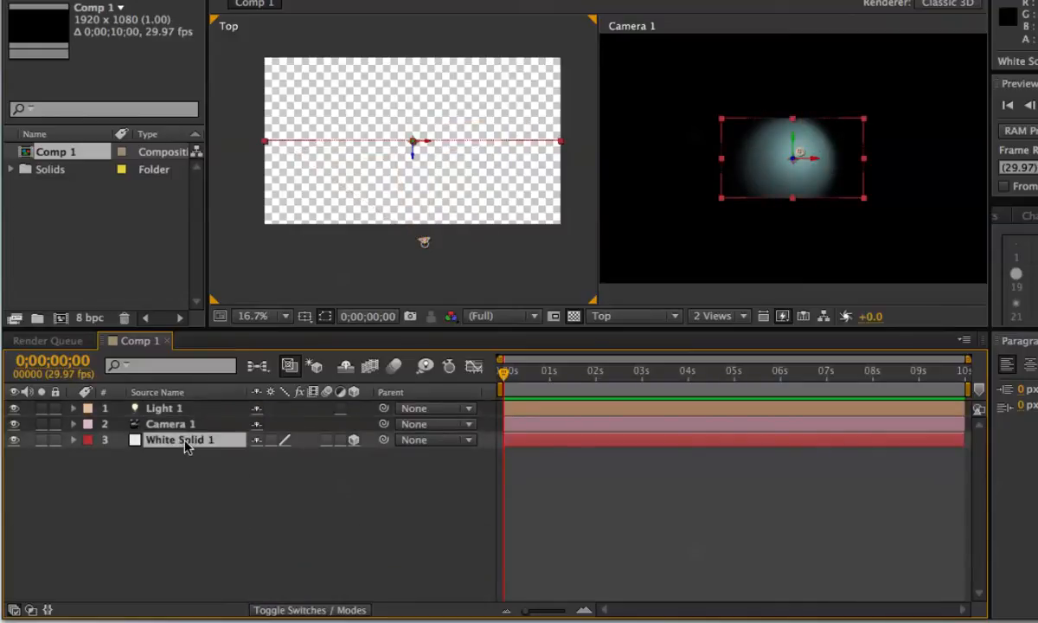
pyautogui.hotkey('ctrl', 'd')
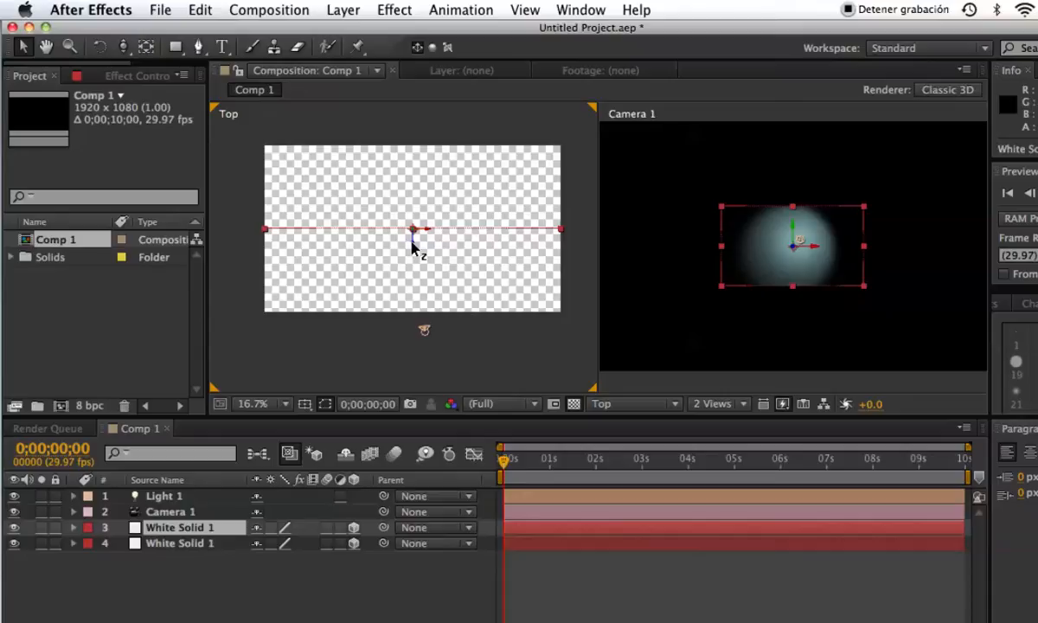
pyautogui.moveTo(413, 245); pyautogui.dragTo(415, 173)
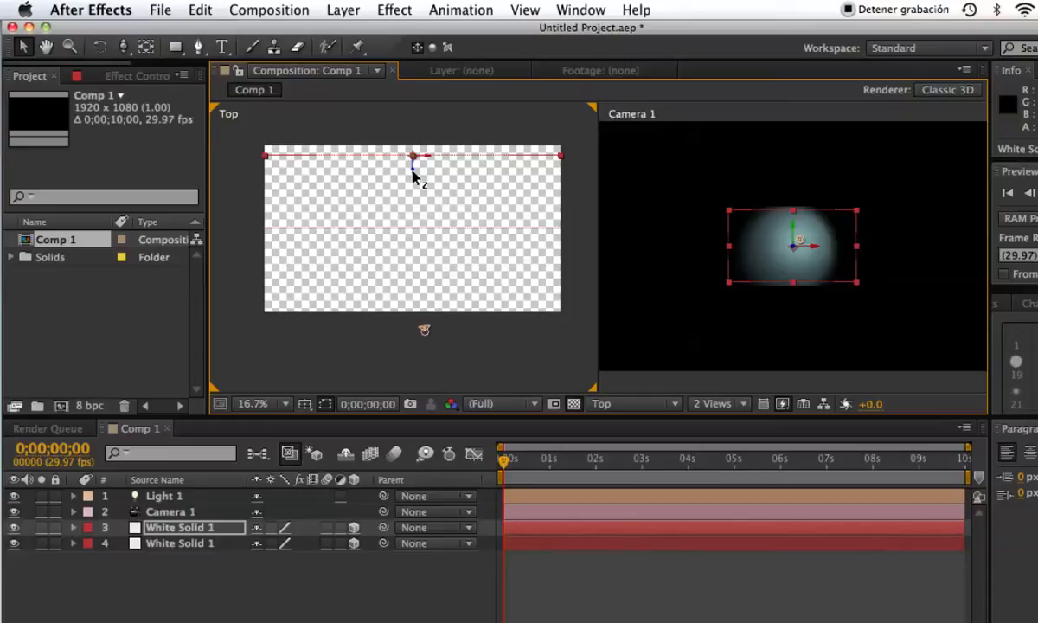
# Step: Orbit Camera 1 to an angled view of both white solids and bring it closer, finishing with the Selection tool
pyautogui.press('c')
pyautogui.press('c')
pyautogui.press('c')
pyautogui.moveTo(718, 245); pyautogui.dragTo(765, 264)
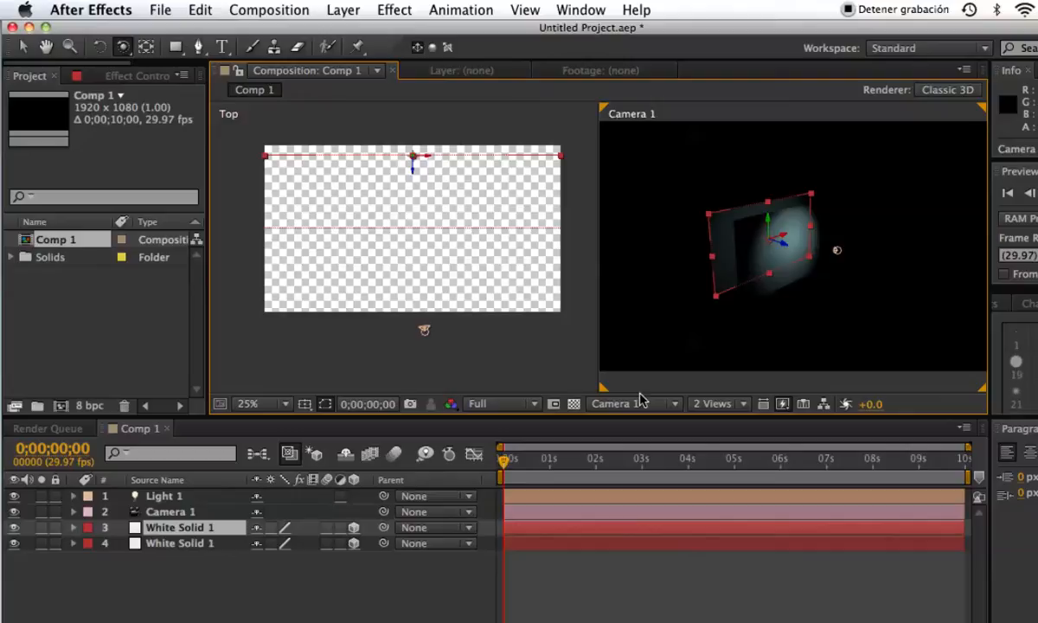
pyautogui.press('c')
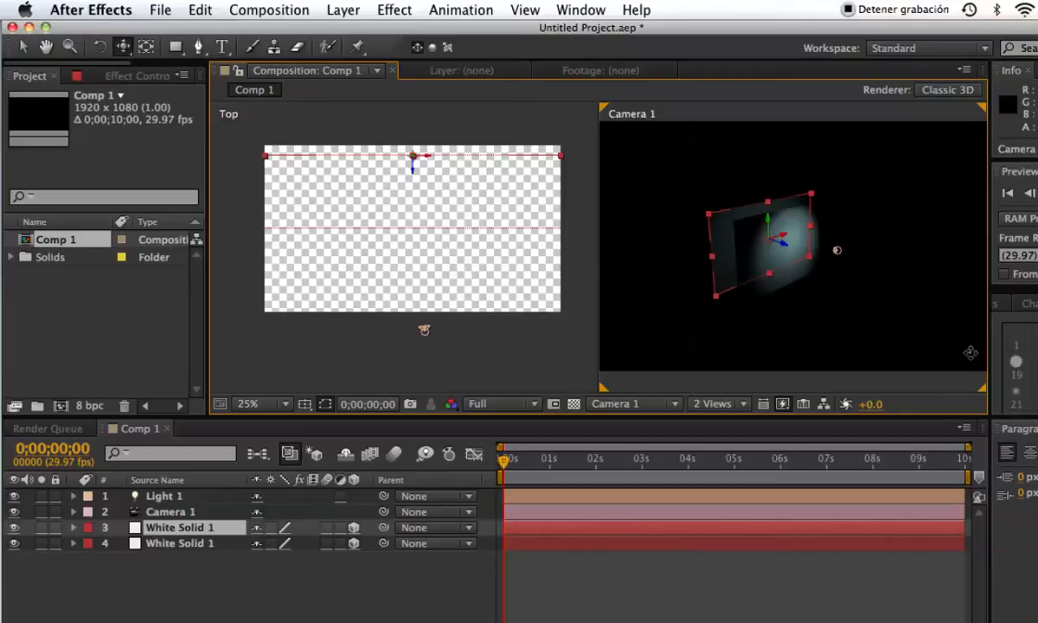
pyautogui.moveTo(728, 289)
pyautogui.mouseDown()
pyautogui.moveTo(736, 275)
pyautogui.moveTo(792, 285)
pyautogui.moveTo(745, 277)
pyautogui.mouseUp()
pyautogui.press('c')
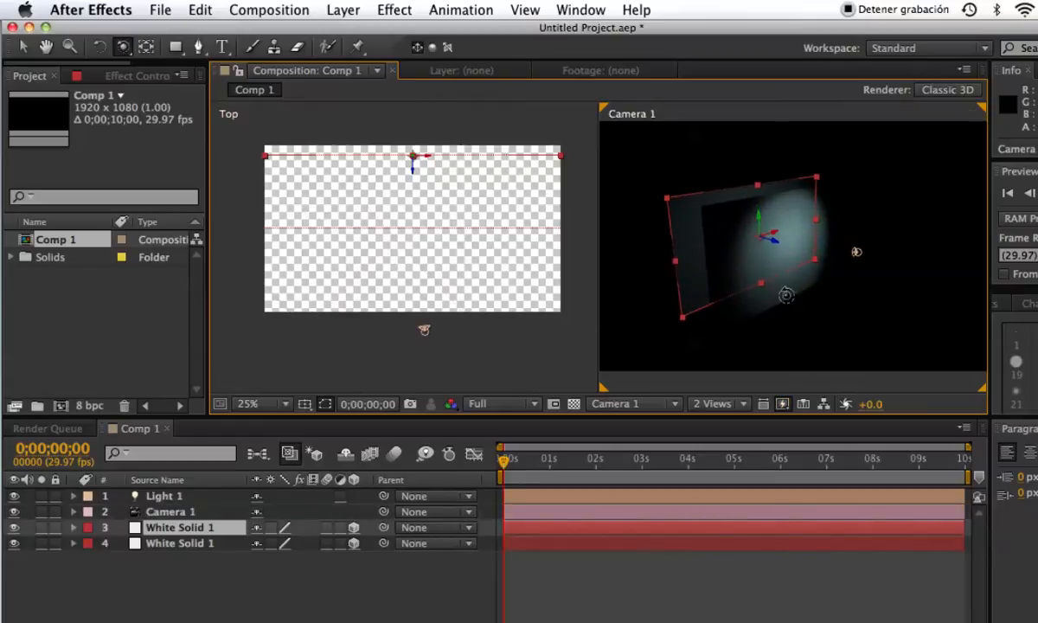
pyautogui.press('v')
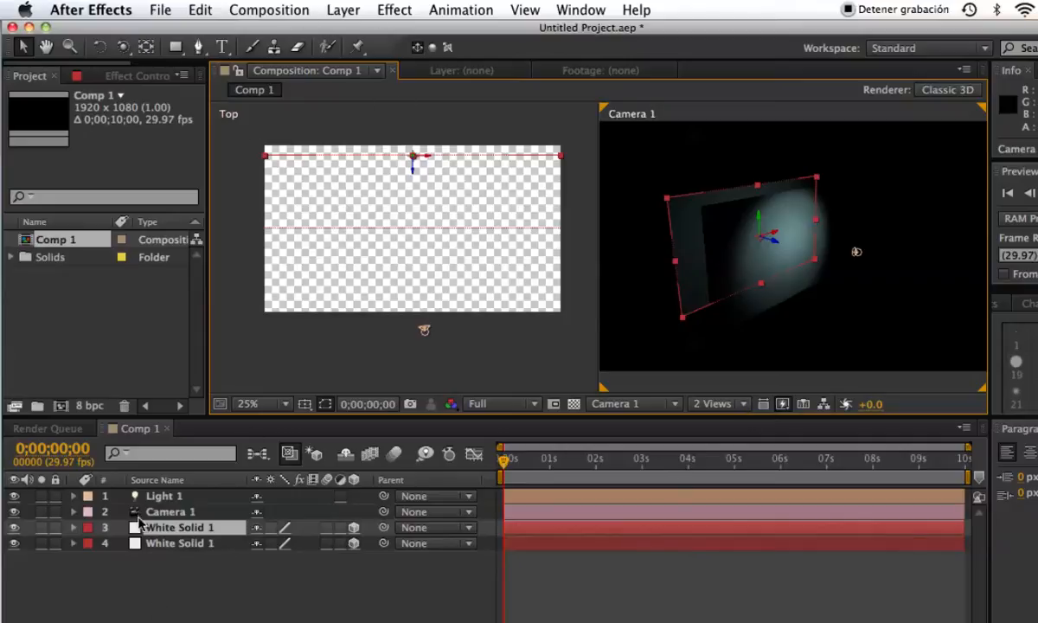
# Step: Add a new light of type Ambient to the composition
pyautogui.click(155, 496)
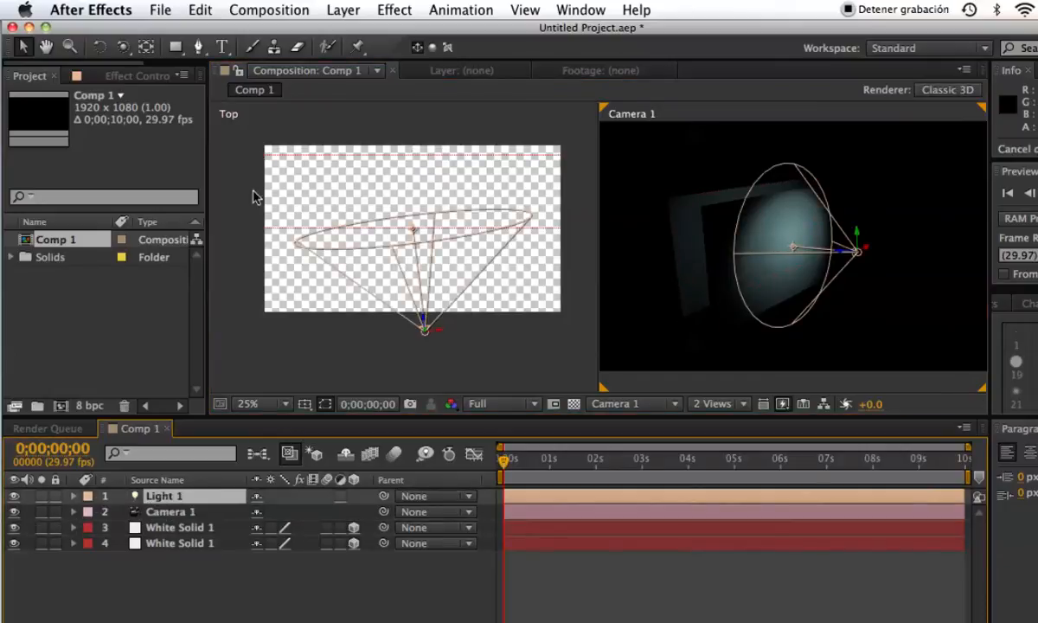
pyautogui.click(342, 10)
pyautogui.moveTo(380, 14)
pyautogui.moveTo(344, 12)
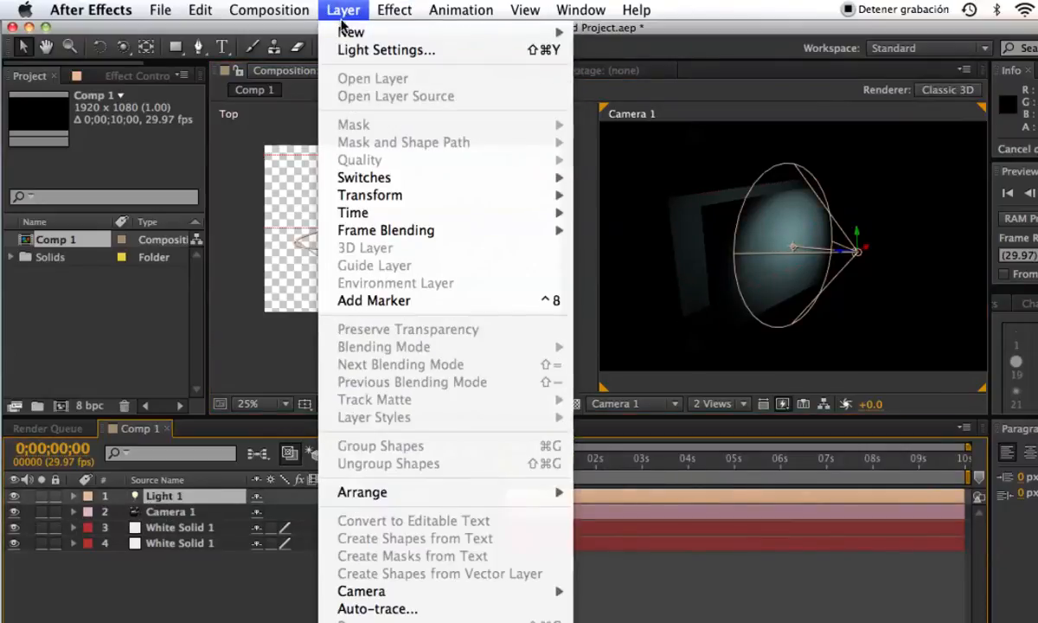
pyautogui.moveTo(354, 32)
pyautogui.click(607, 73)
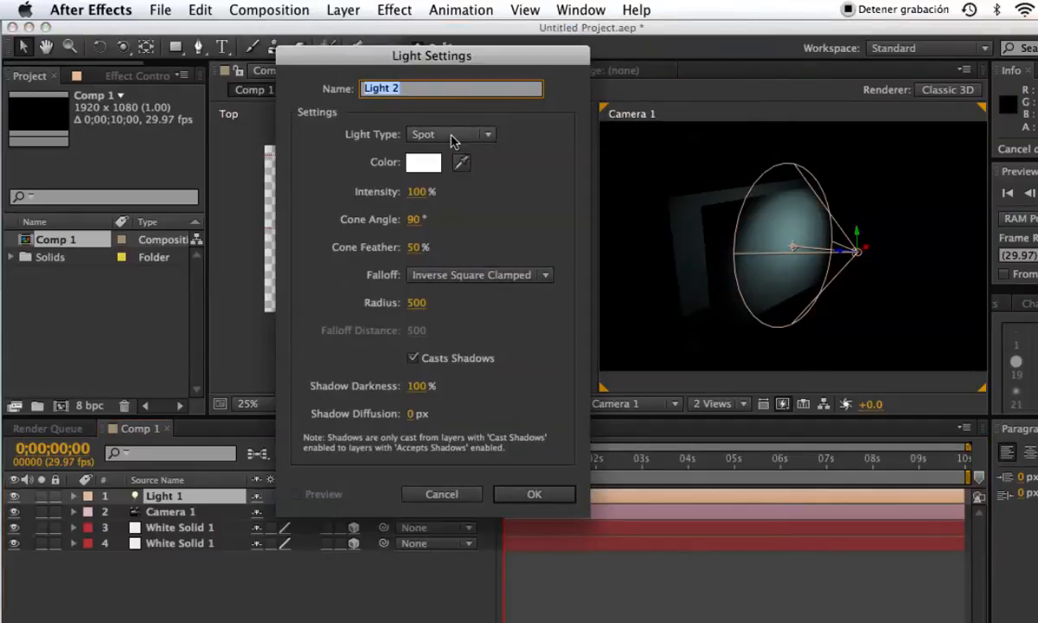
pyautogui.click(457, 134)
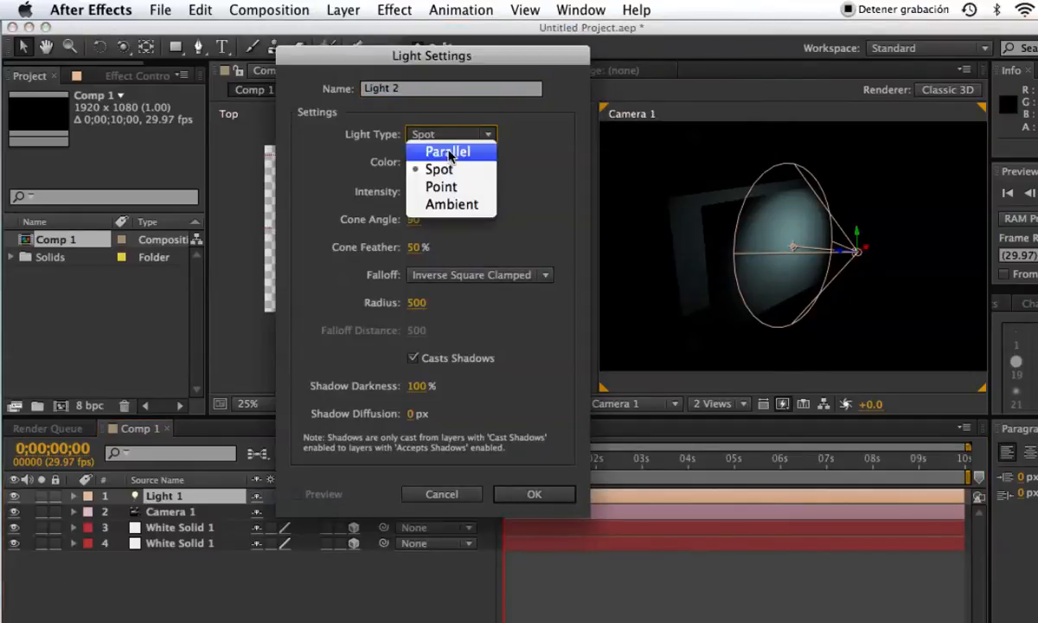
pyautogui.click(459, 207)
pyautogui.click(533, 494)
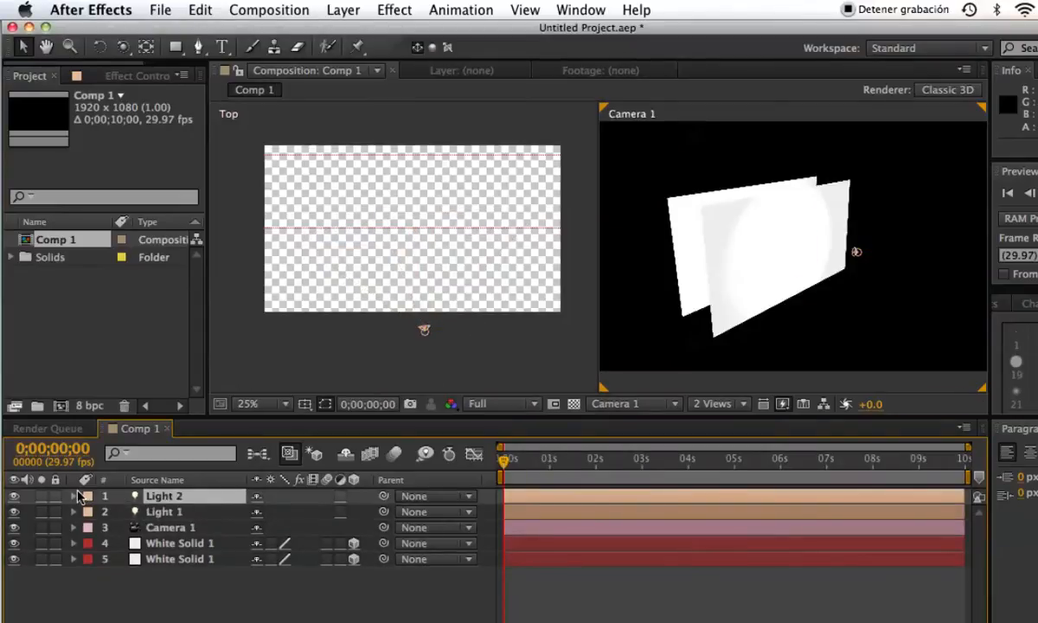
# Step: Lower Light 2's Intensity to 42% and collapse its properties
pyautogui.click(74, 495)
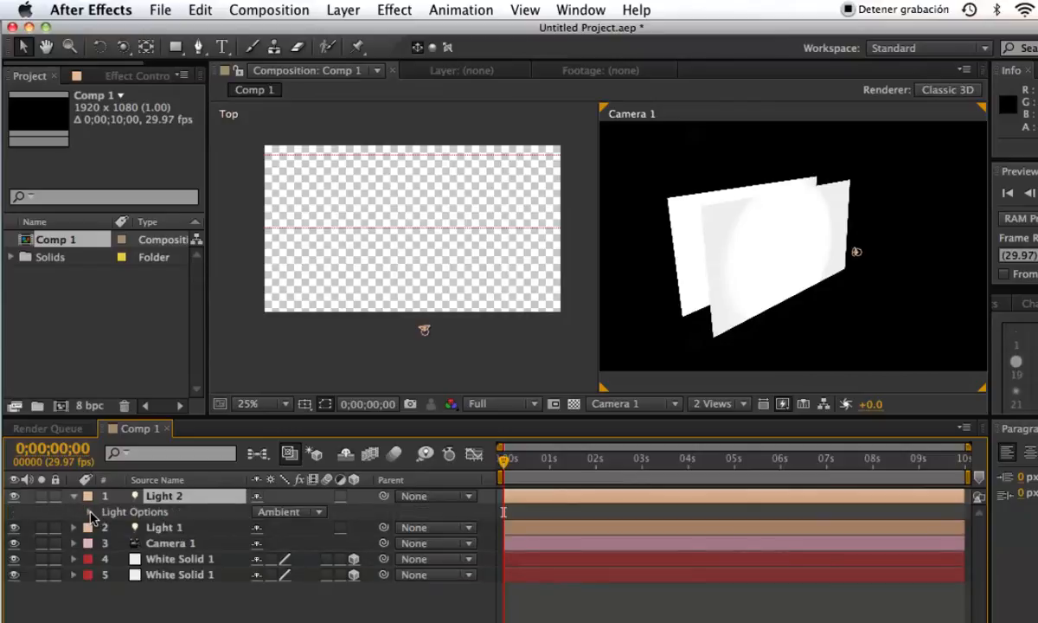
pyautogui.click(91, 512)
pyautogui.moveTo(265, 527); pyautogui.dragTo(195, 527)
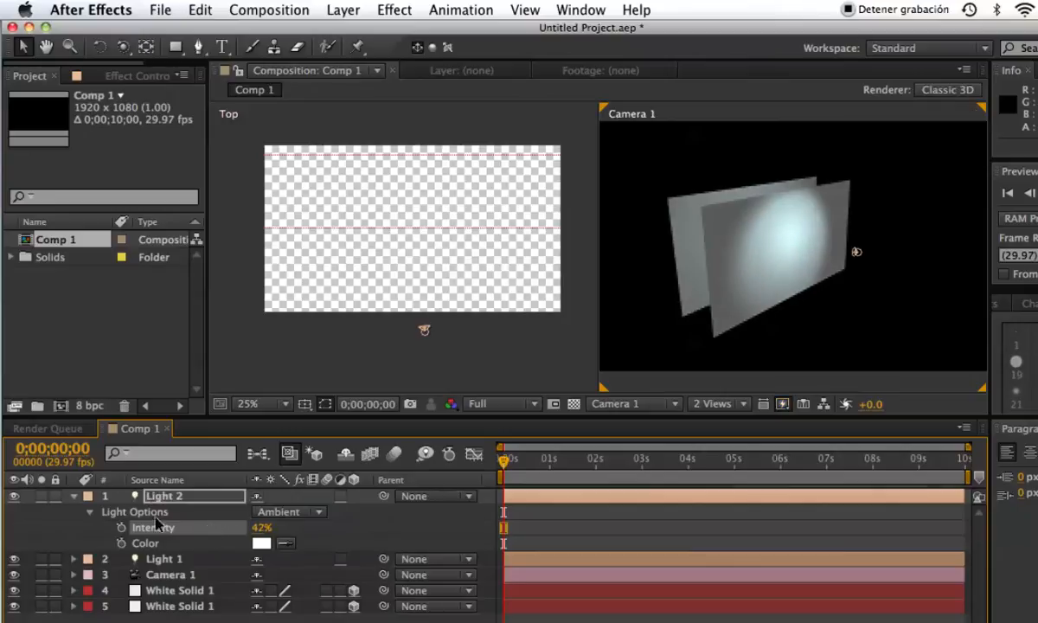
pyautogui.click(73, 495)
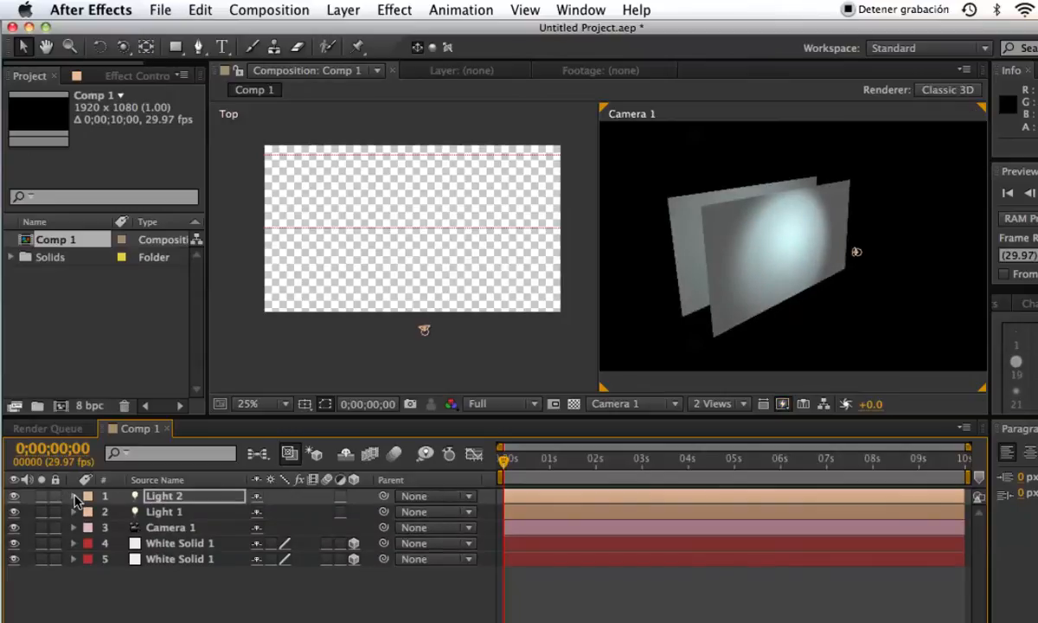
# Step: Try to resize the front white solid by its corners in the Camera 1 view, and undo the changes
pyautogui.click(159, 558)
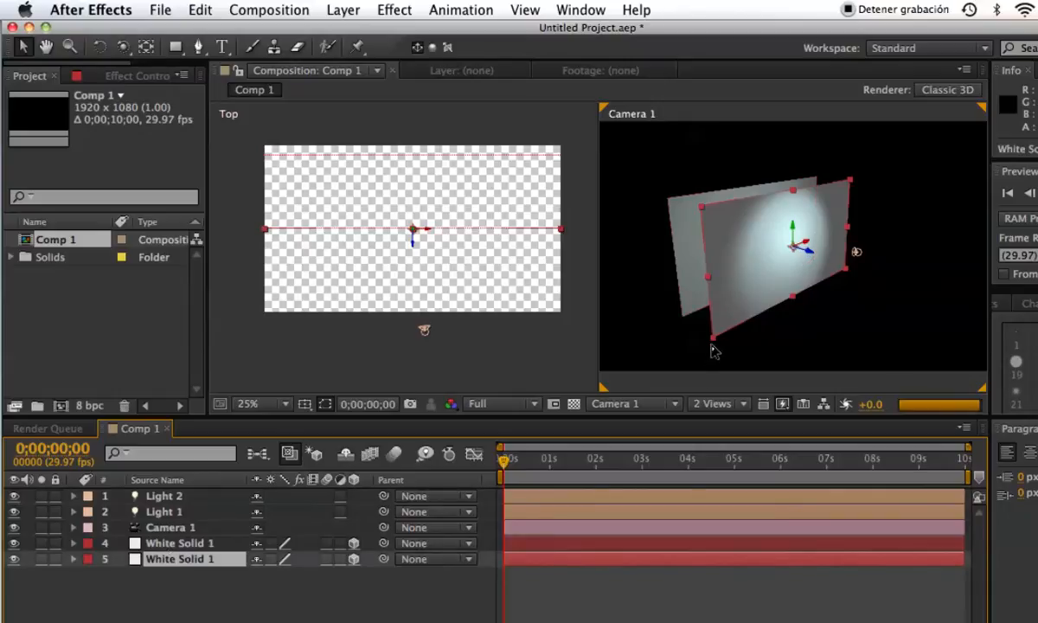
pyautogui.moveTo(724, 335); pyautogui.dragTo(732, 327)
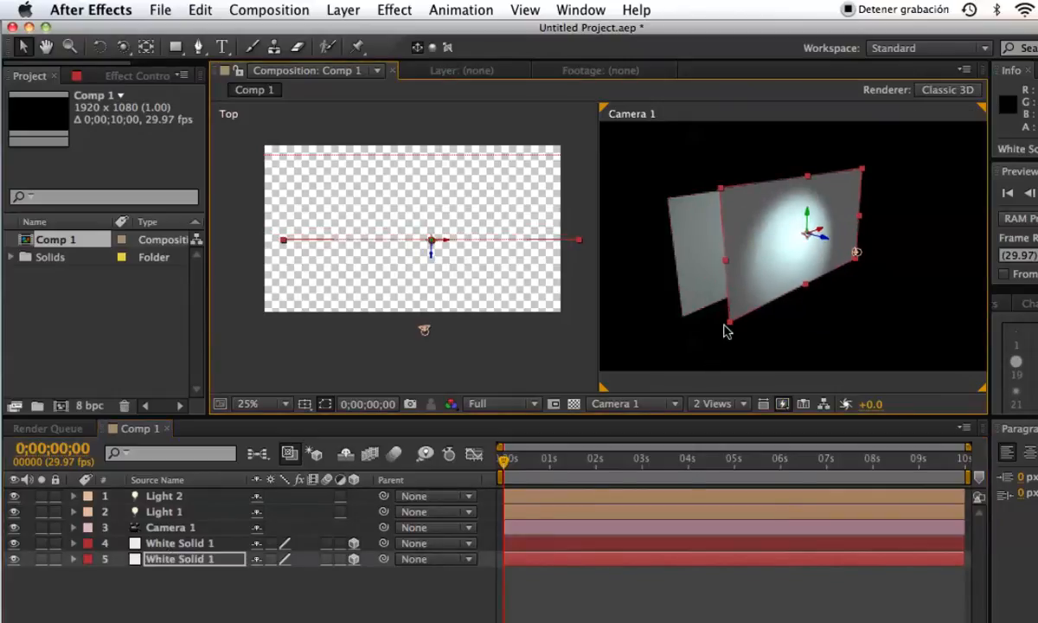
pyautogui.press('super+z')
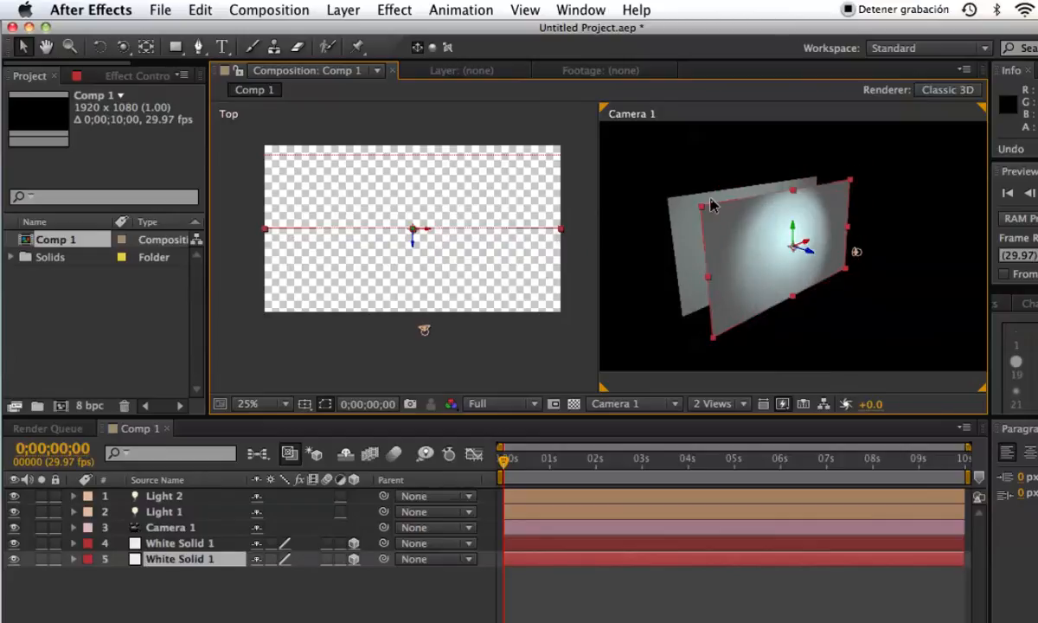
pyautogui.click(702, 210)
pyautogui.moveTo(714, 211); pyautogui.dragTo(715, 217)
pyautogui.press('super+z')
# Step: Scale the front white solid, layer 5, down to 66% and collapse its properties
pyautogui.click(73, 543)
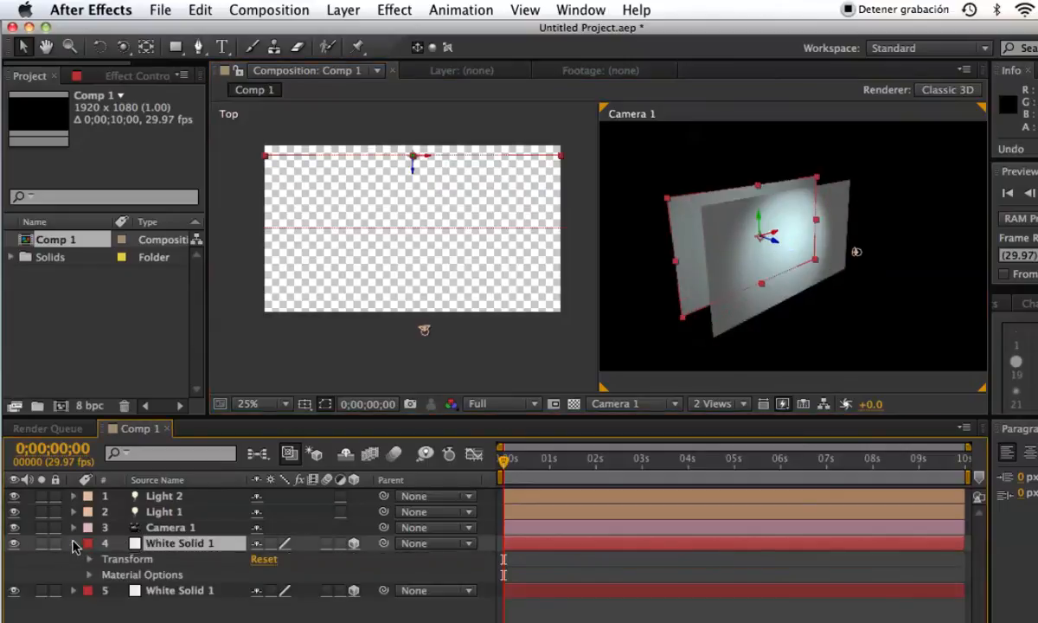
pyautogui.click(73, 543)
pyautogui.click(74, 558)
pyautogui.click(89, 574)
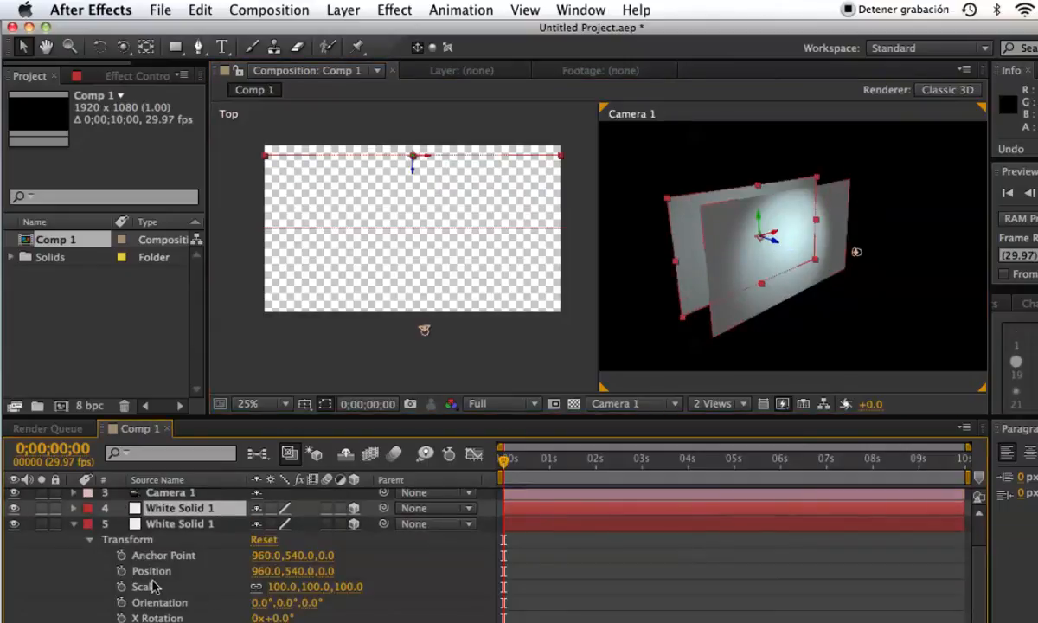
pyautogui.moveTo(275, 587); pyautogui.dragTo(249, 588)
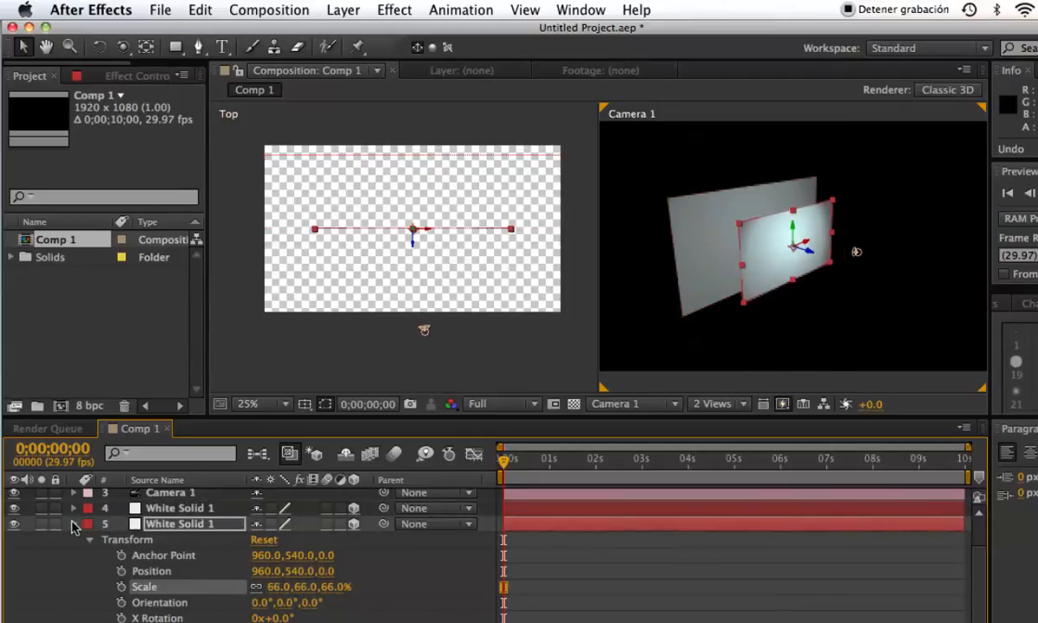
pyautogui.click(74, 524)
pyautogui.click(205, 603)
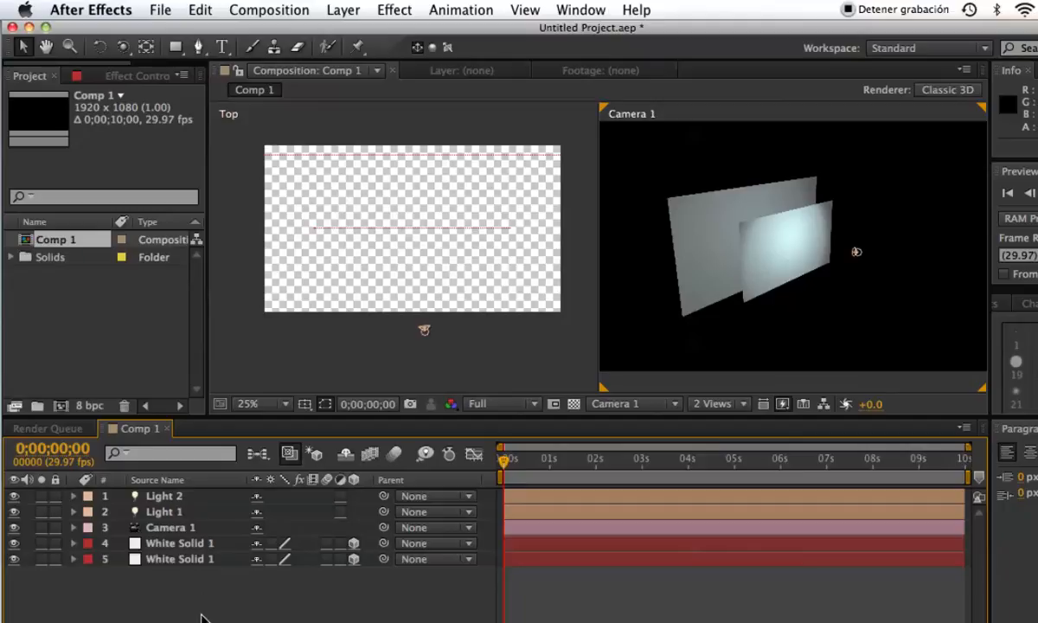
# Step: Reduce the Scale of the front white solid, layer 5, to 58%
pyautogui.click(164, 543)
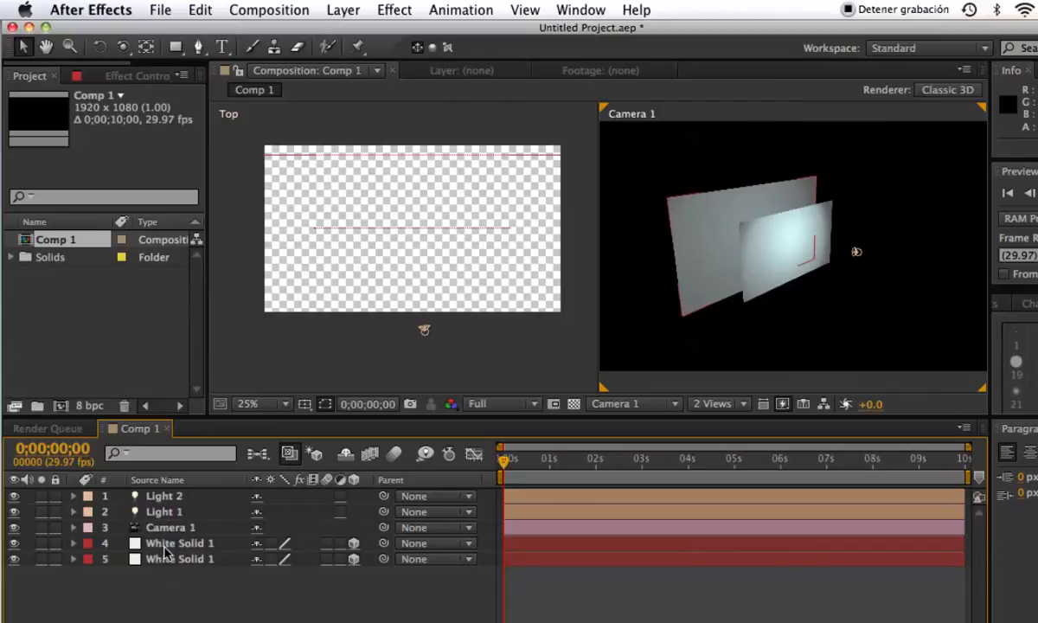
pyautogui.click(165, 559)
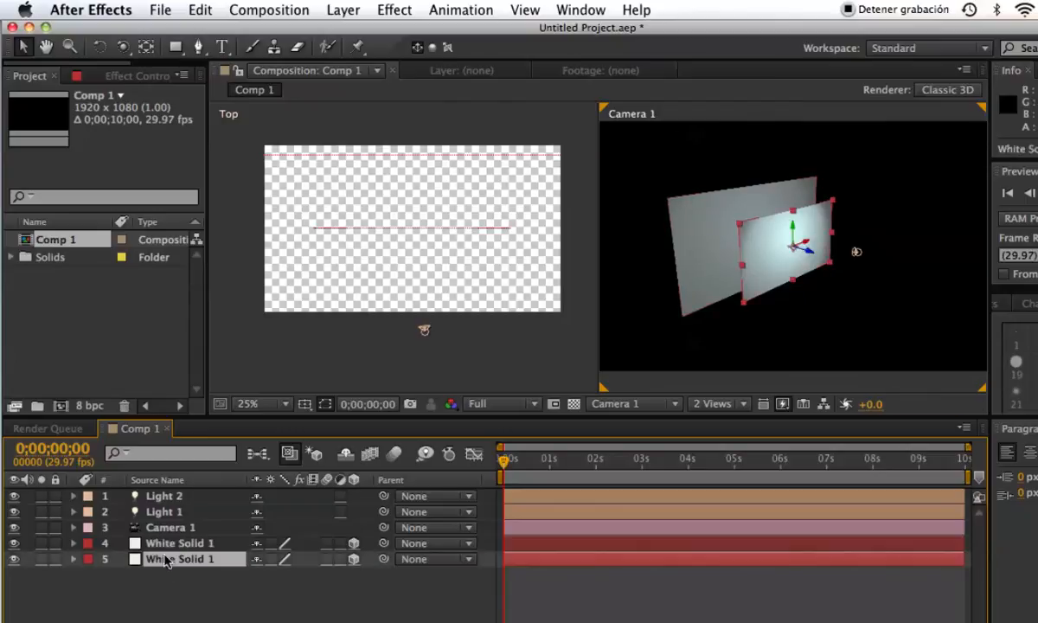
pyautogui.click(73, 559)
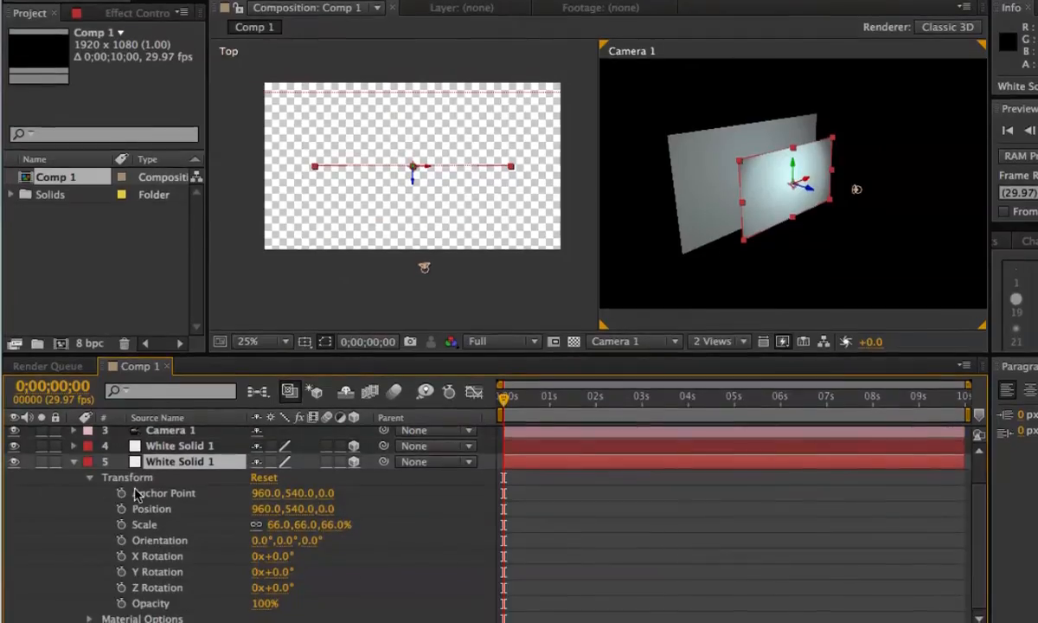
pyautogui.moveTo(285, 524); pyautogui.dragTo(278, 531)
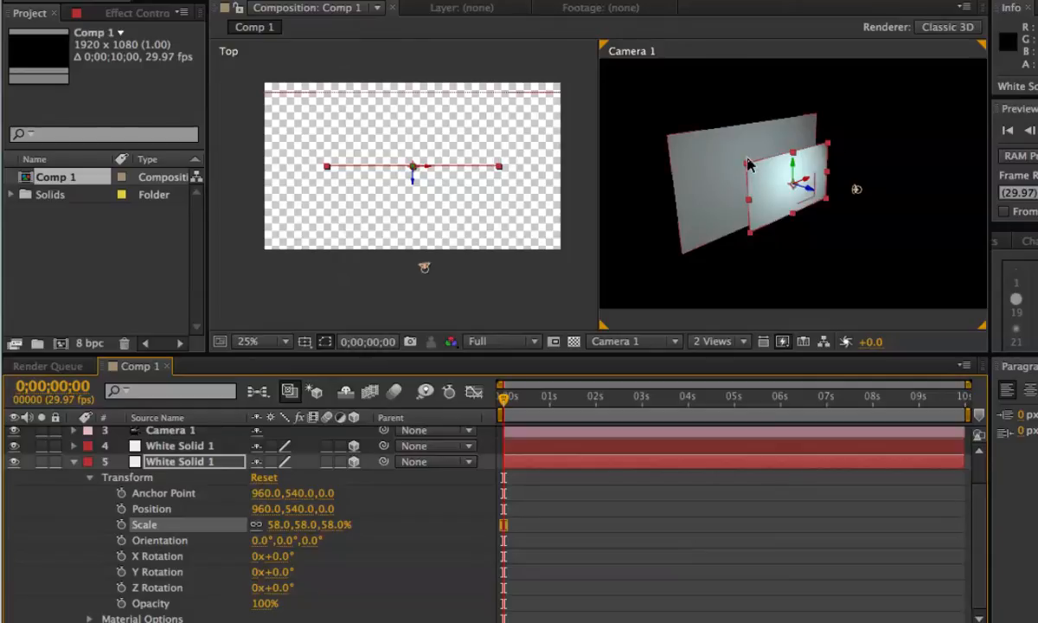
# Step: Try to move the front white solid, layer 5, in the Camera 1 view, undo the move, and collapse its properties
pyautogui.moveTo(751, 170); pyautogui.dragTo(677, 154)
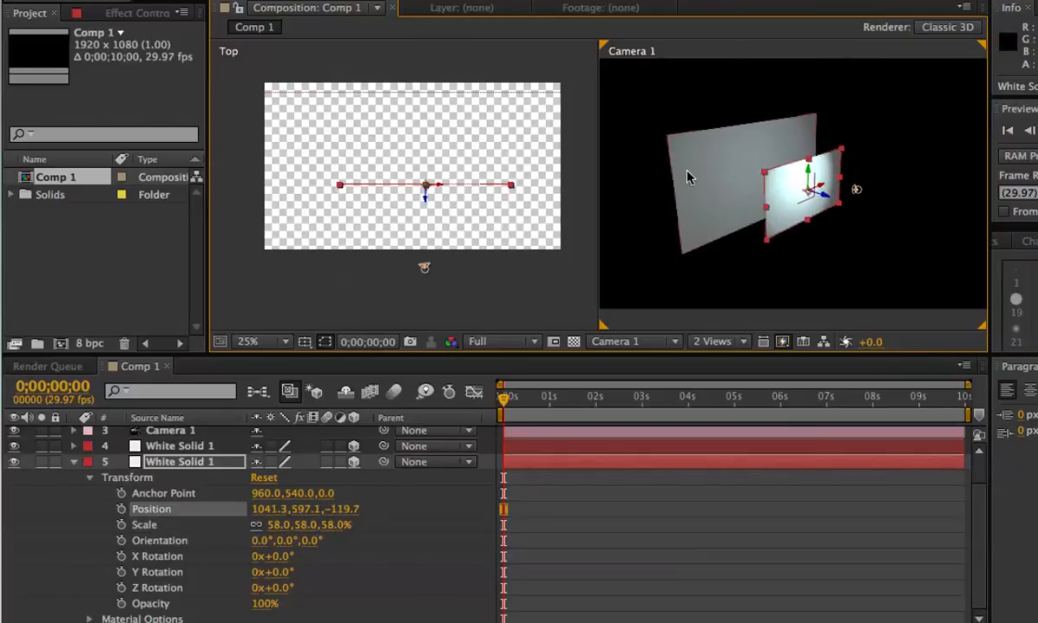
pyautogui.hotkey('ctrl', 'z')
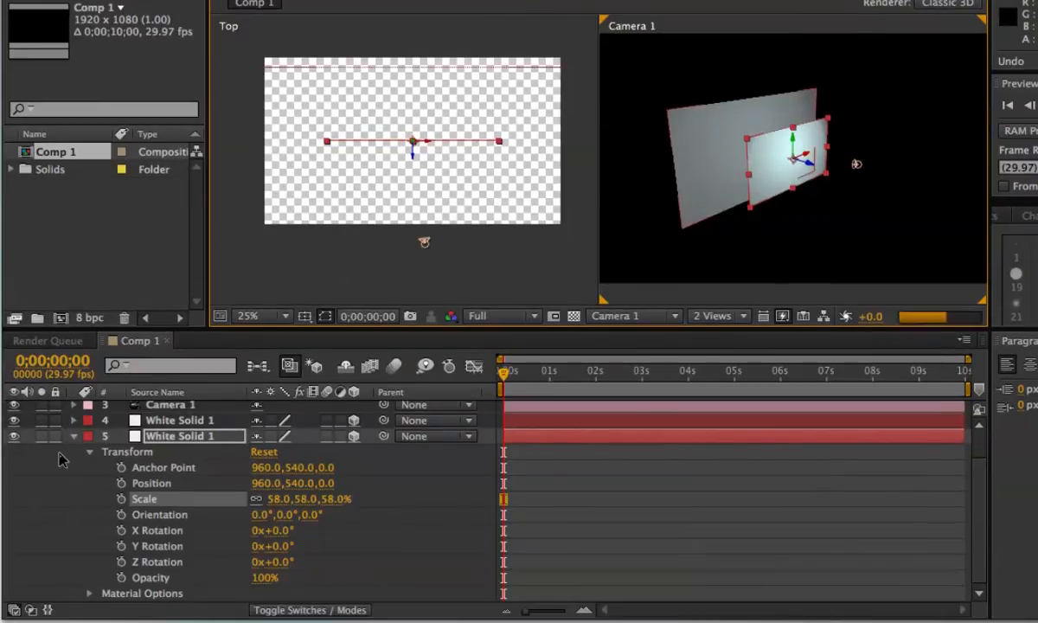
pyautogui.click(74, 435)
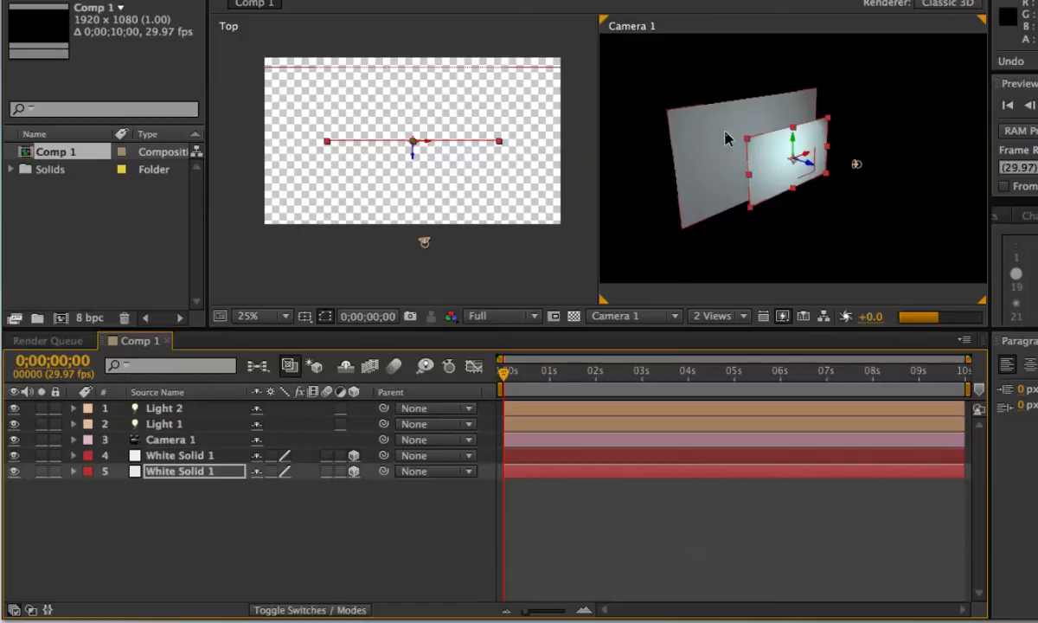
# Step: Turn on Casts Shadows in the Material Options of the front white solid, layer 5
pyautogui.click(189, 472)
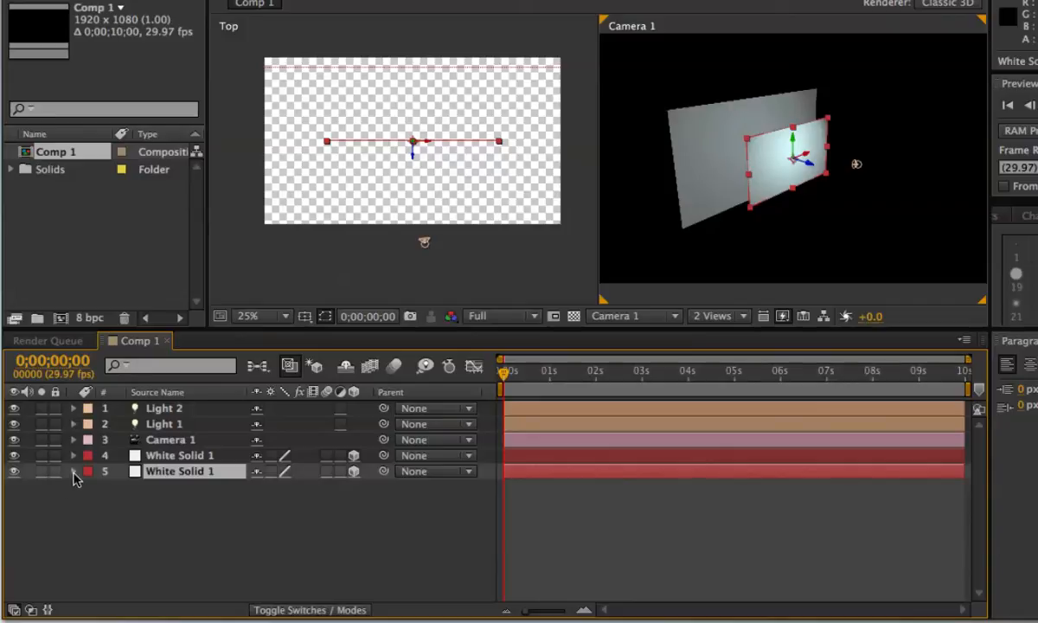
pyautogui.click(74, 472)
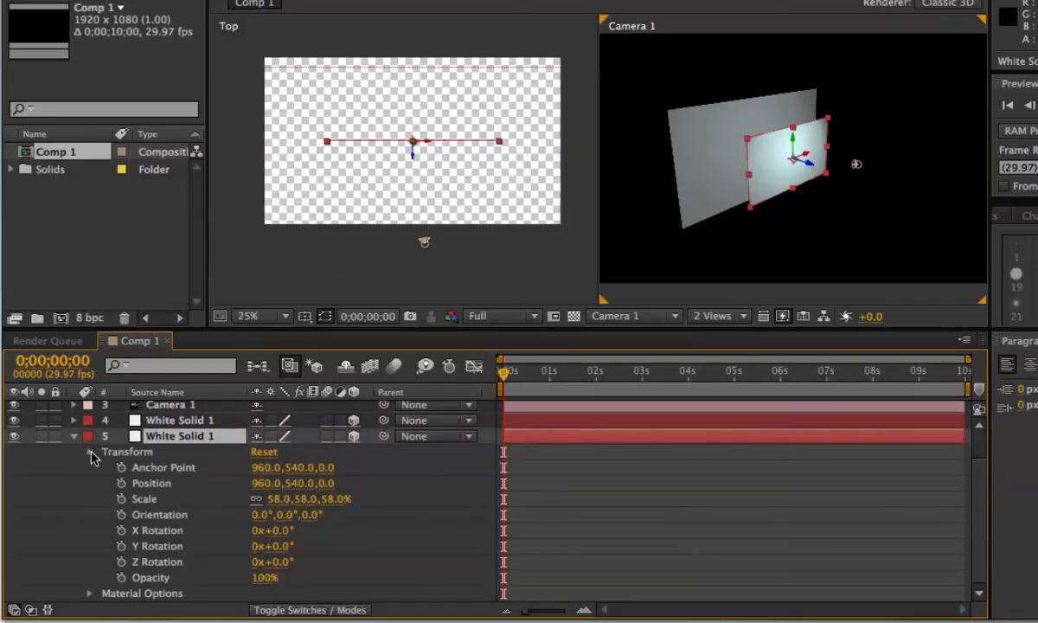
pyautogui.click(90, 451)
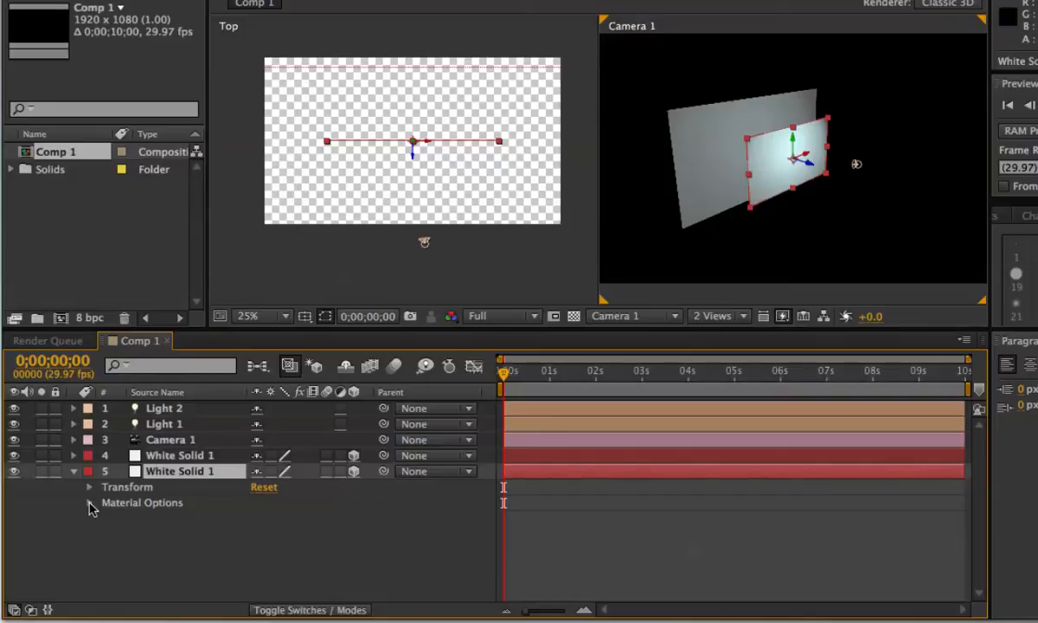
pyautogui.click(90, 505)
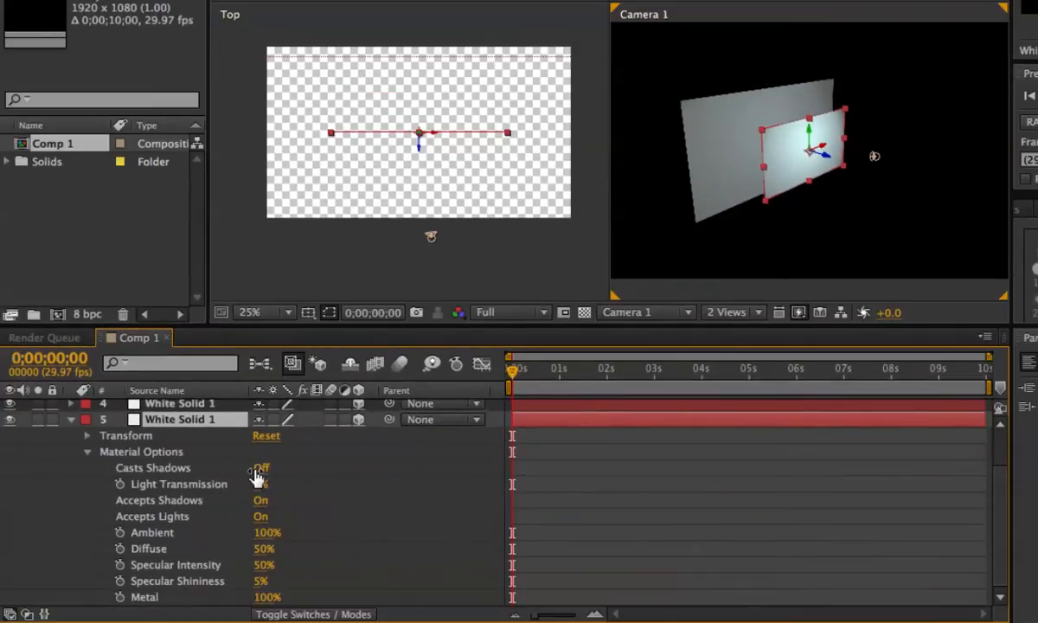
pyautogui.click(258, 468)
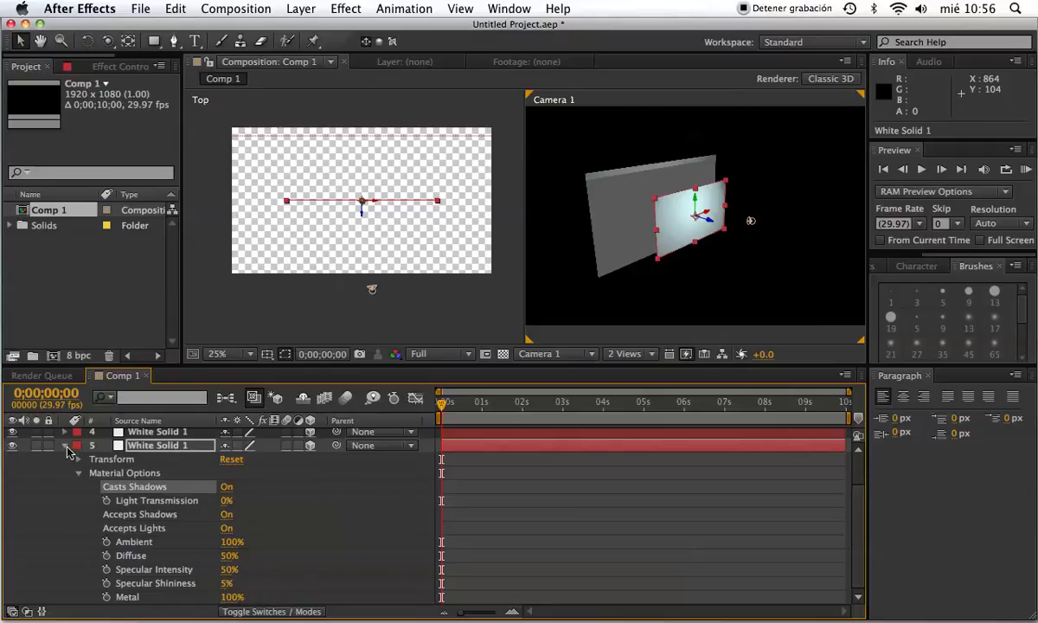
# Step: Collapse Light 1's properties and set the composition's preview resolution to Half
pyautogui.click(64, 445)
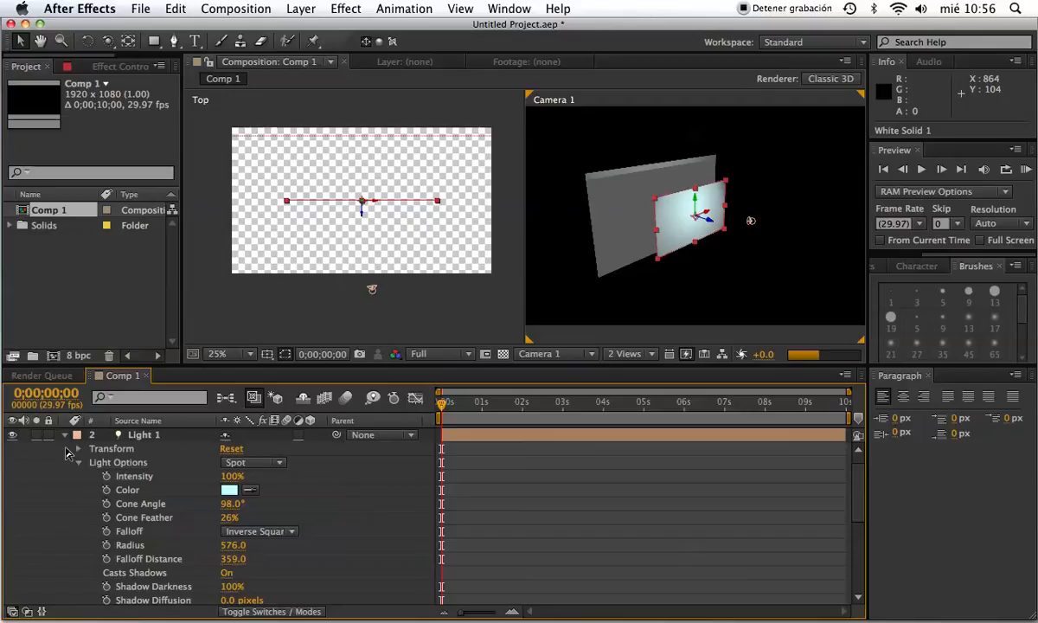
pyautogui.click(64, 434)
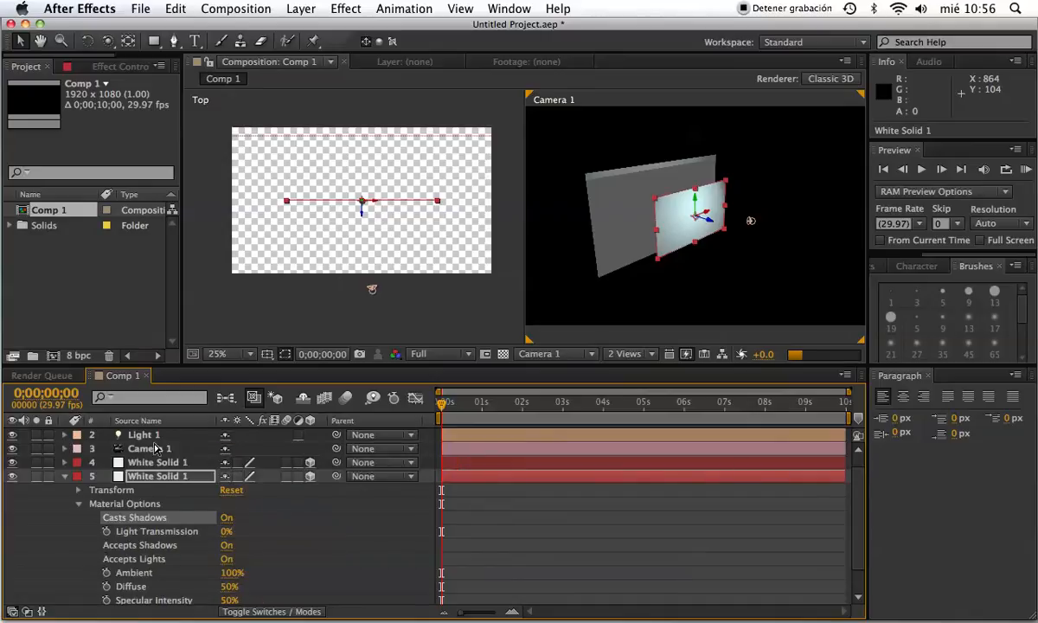
pyautogui.click(424, 355)
pyautogui.click(442, 409)
pyautogui.scroll(3, 804, 497)
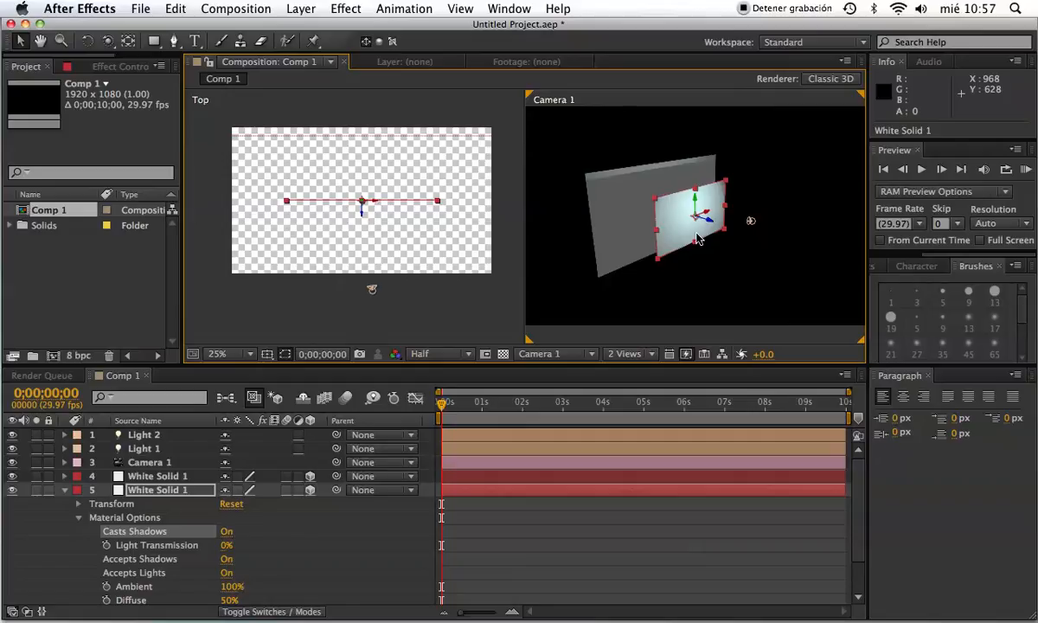
# Step: Scale the front white solid, layer 5, down to 36% and collapse its Transform properties
pyautogui.click(77, 505)
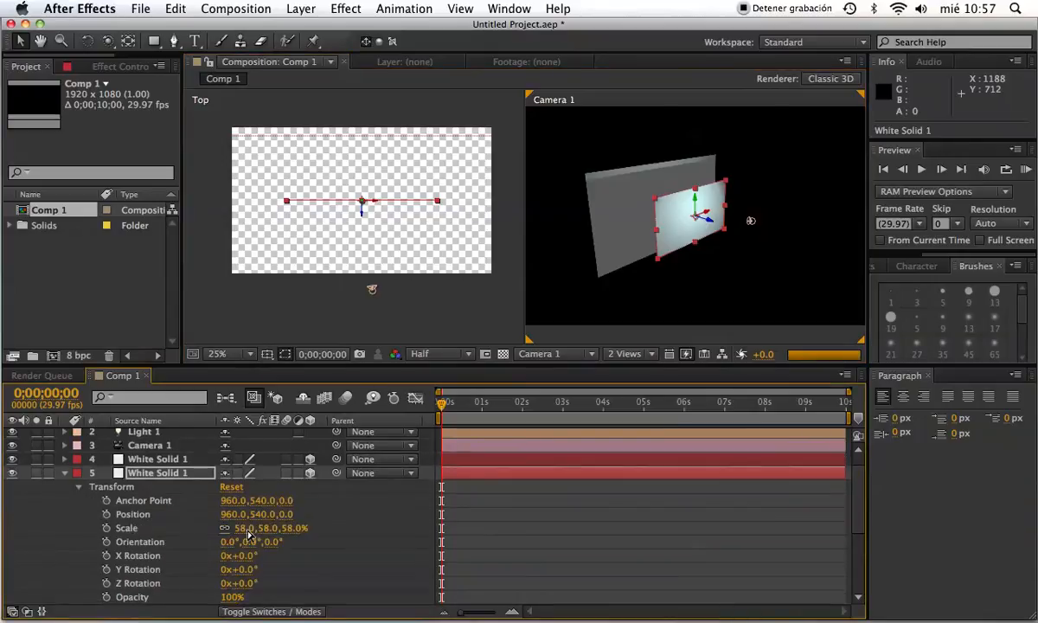
pyautogui.moveTo(237, 528)
pyautogui.mouseDown()
pyautogui.moveTo(221, 528)
pyautogui.moveTo(230, 534)
pyautogui.mouseUp()
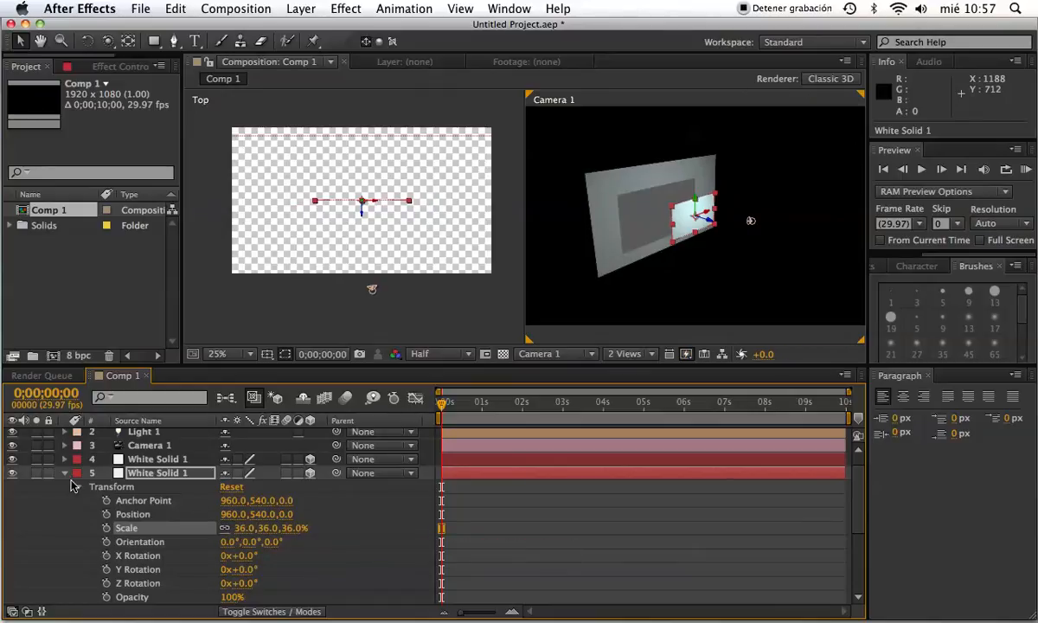
pyautogui.click(77, 485)
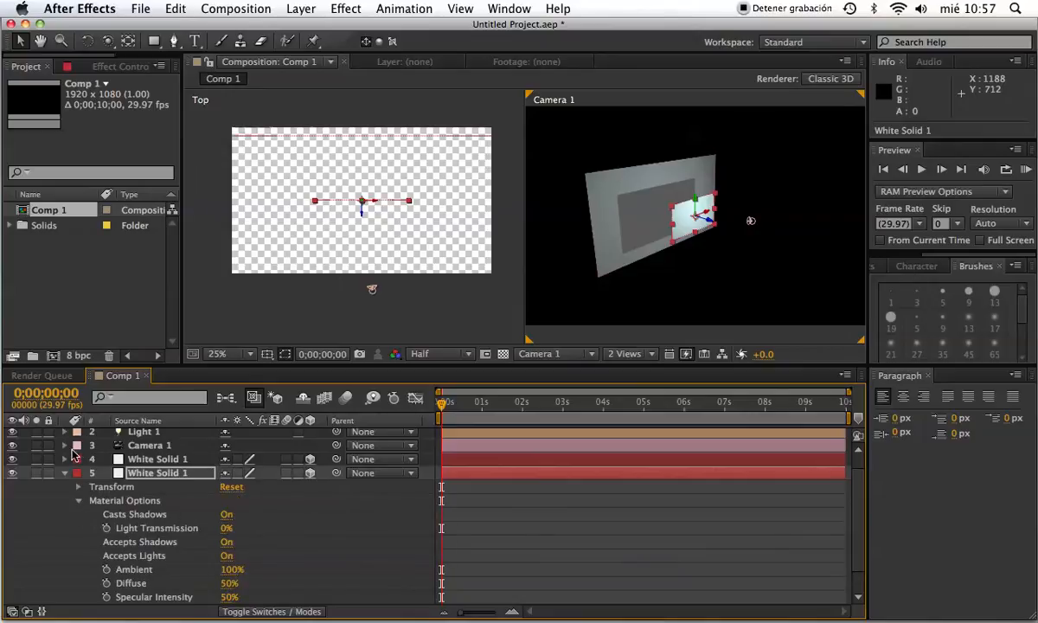
# Step: Expand the back white solid's Material Options, layer 4, and cycle Accepts Shadows through Only, Off and back to On
pyautogui.scroll(1, 74, 454)
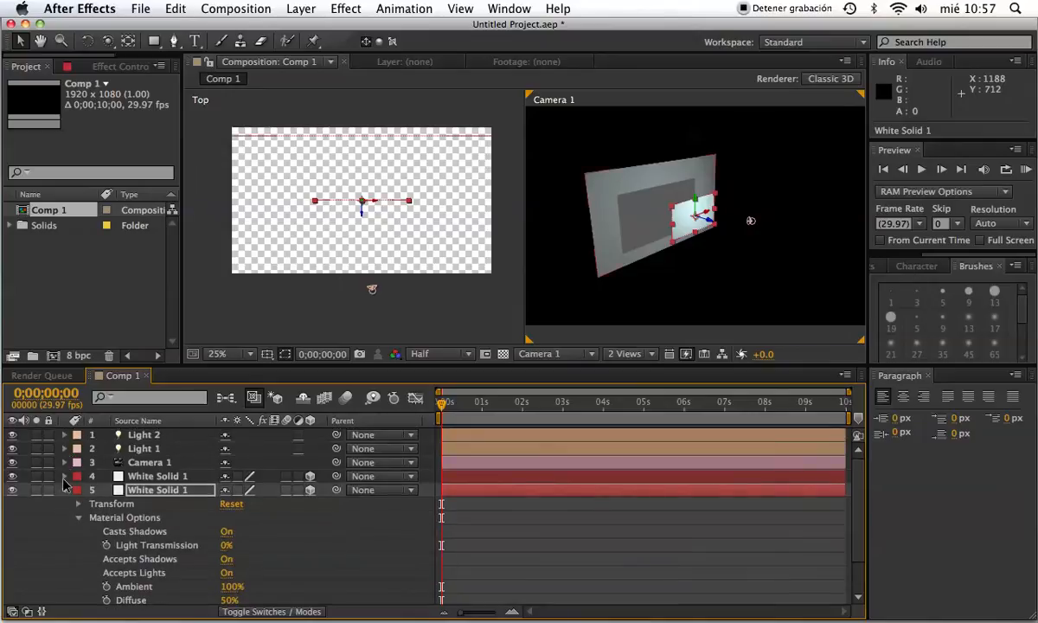
pyautogui.click(64, 475)
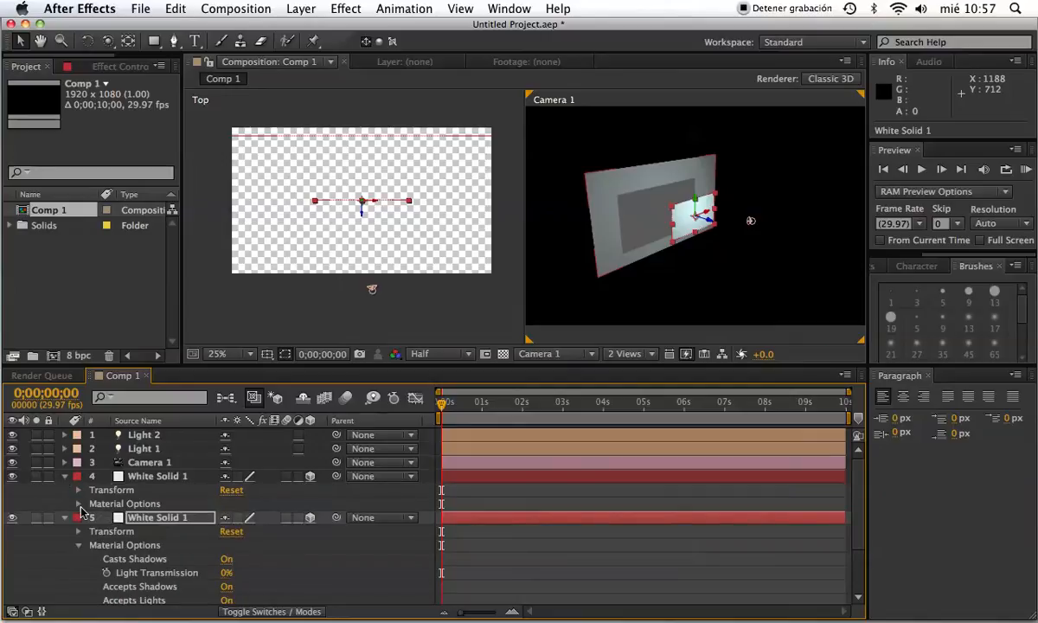
pyautogui.click(78, 503)
pyautogui.scroll(-2, 78, 503)
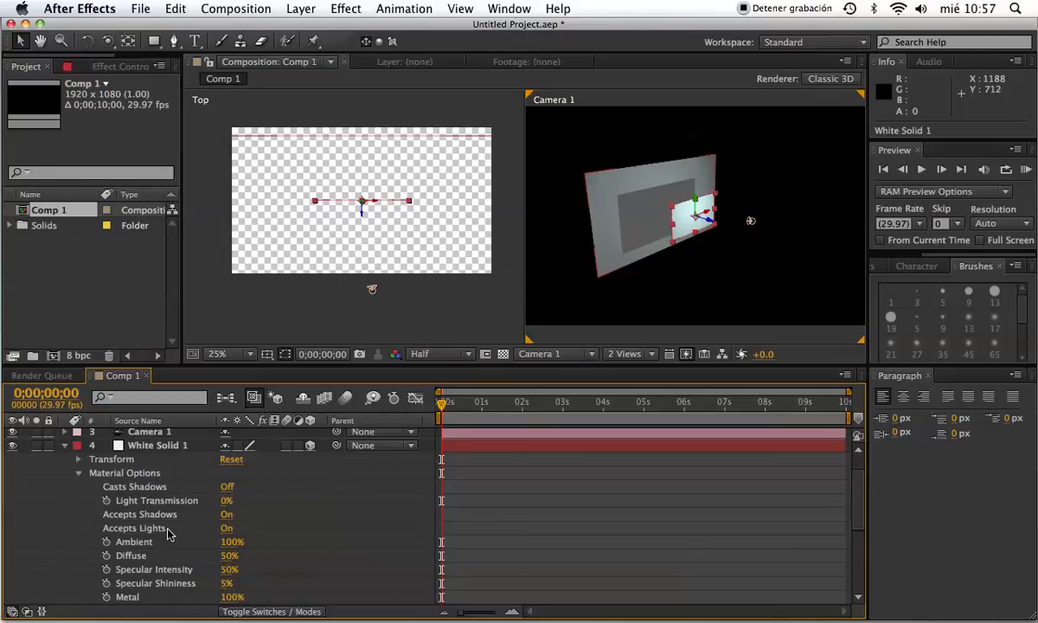
pyautogui.click(228, 515)
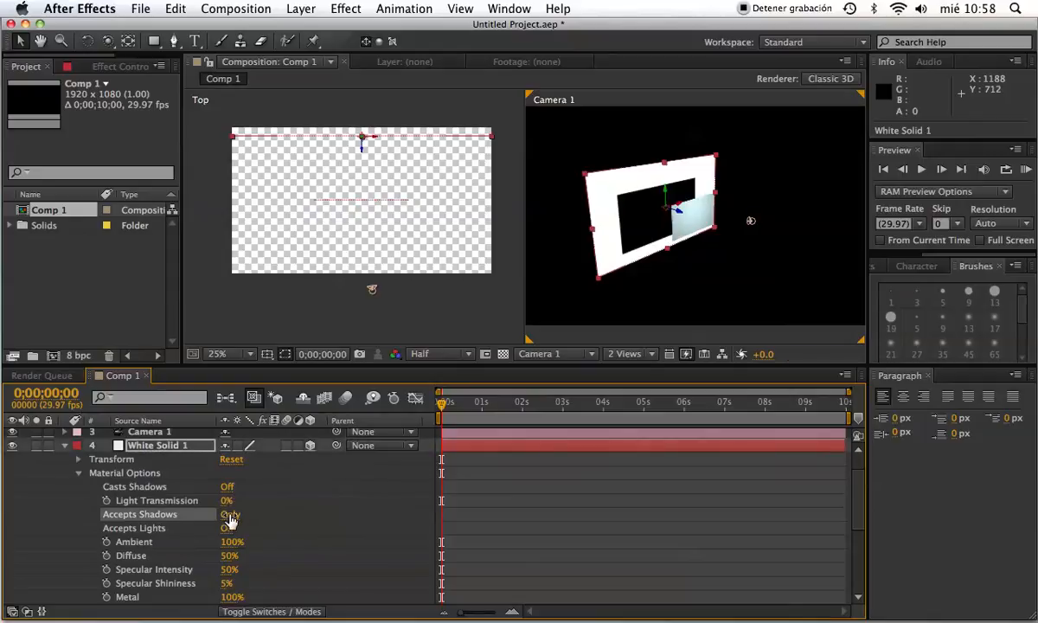
pyautogui.click(229, 514)
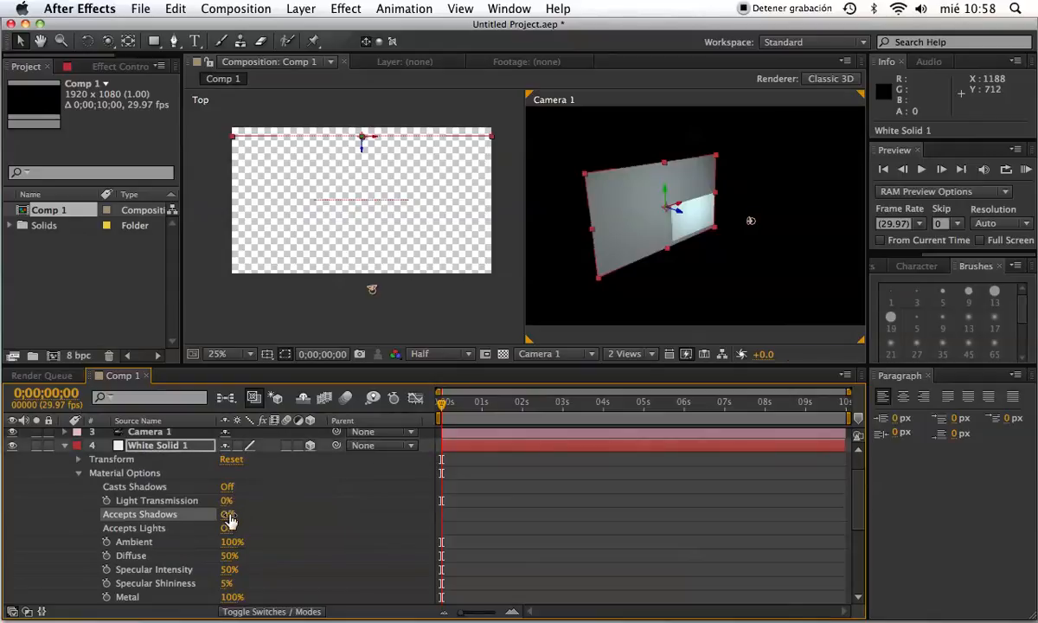
pyautogui.click(229, 515)
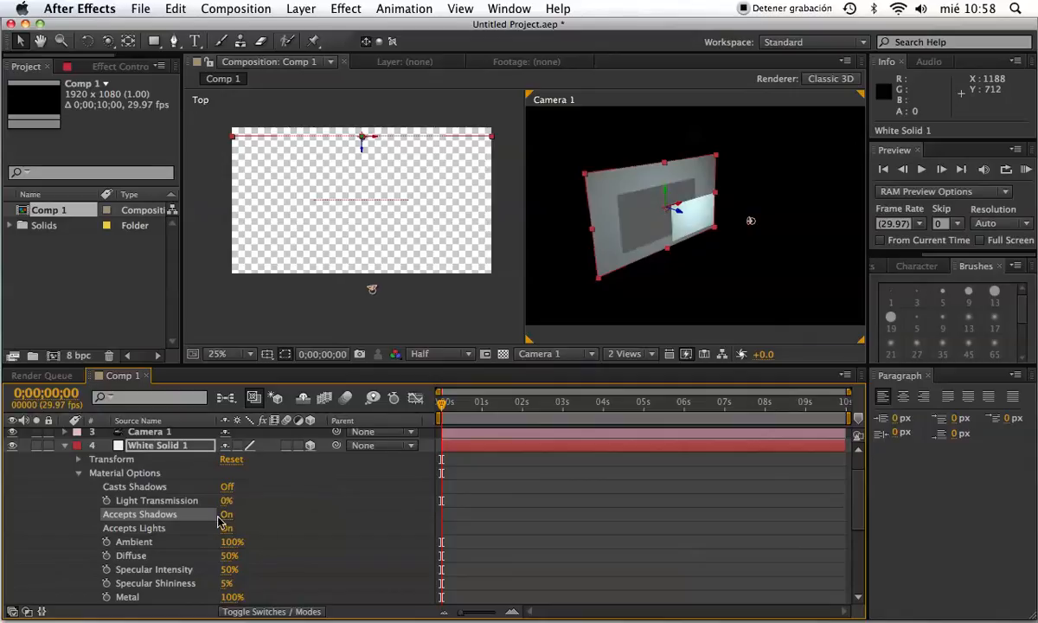
# Step: Cycle layer 4's Accepts Shadows through its modes back to On again, and switch Accepts Lights off and back on
pyautogui.click(229, 515)
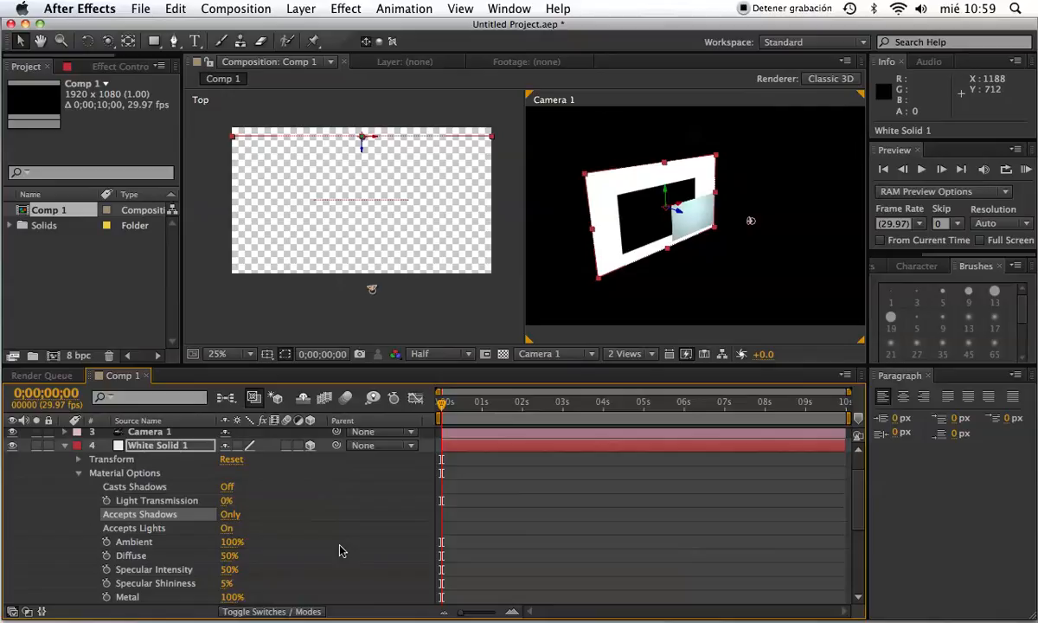
pyautogui.click(229, 514)
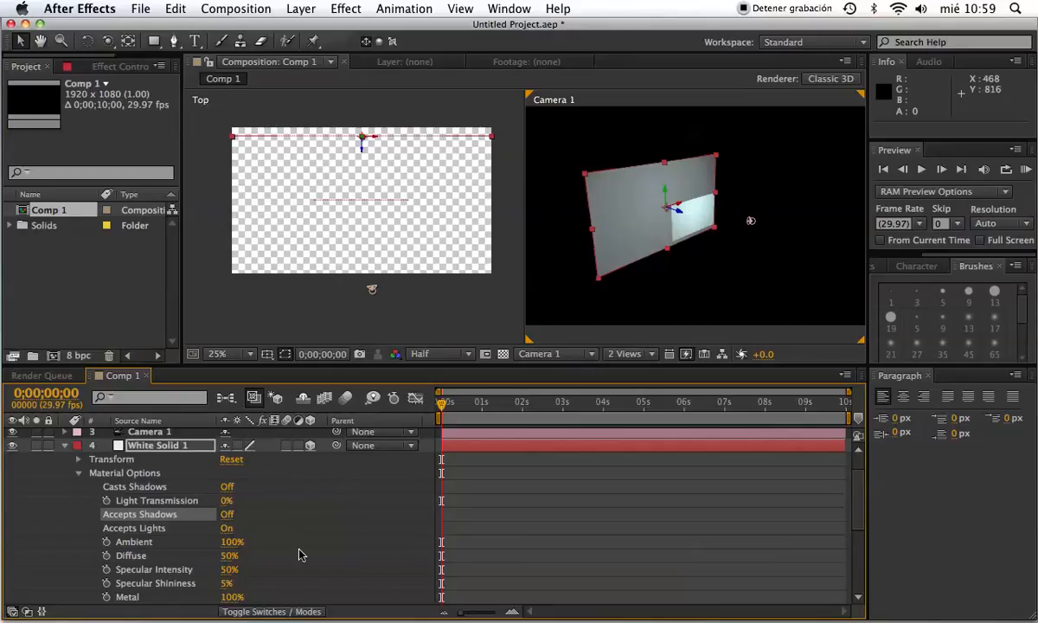
pyautogui.click(224, 515)
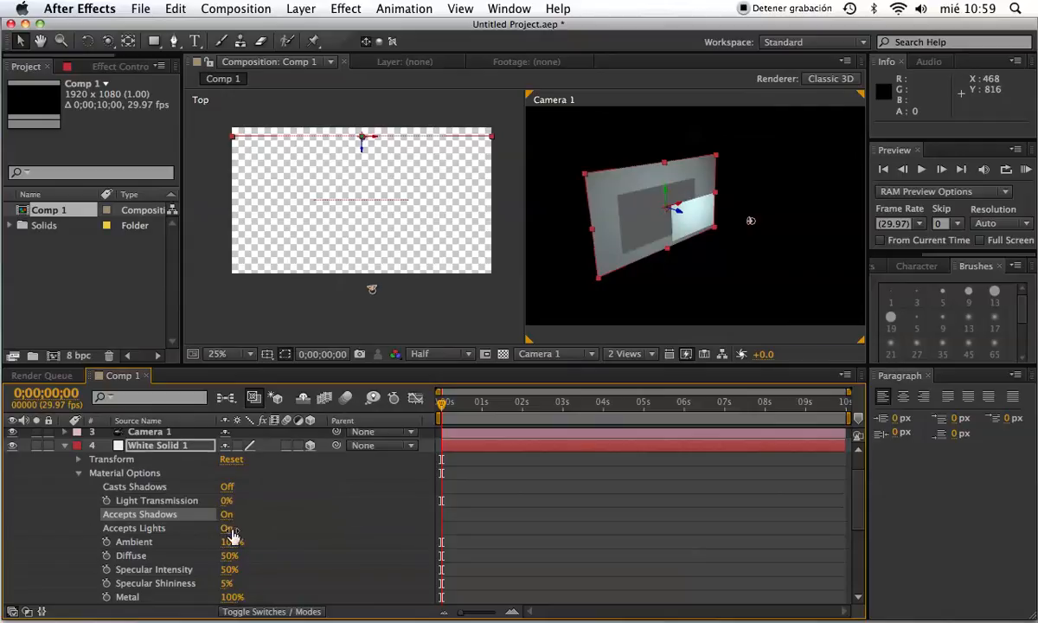
pyautogui.click(227, 528)
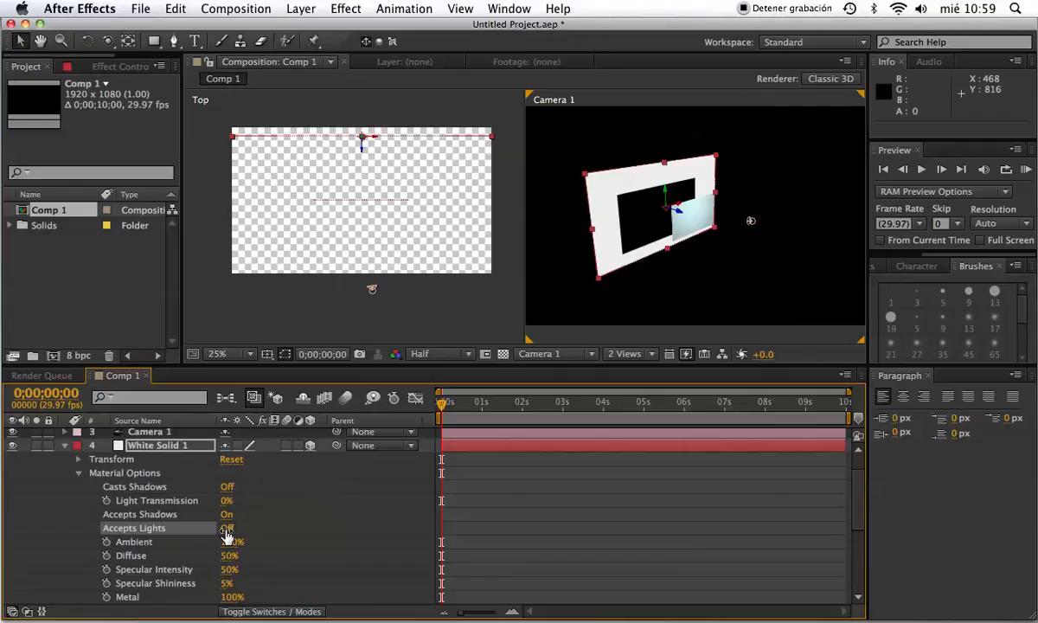
pyautogui.click(227, 528)
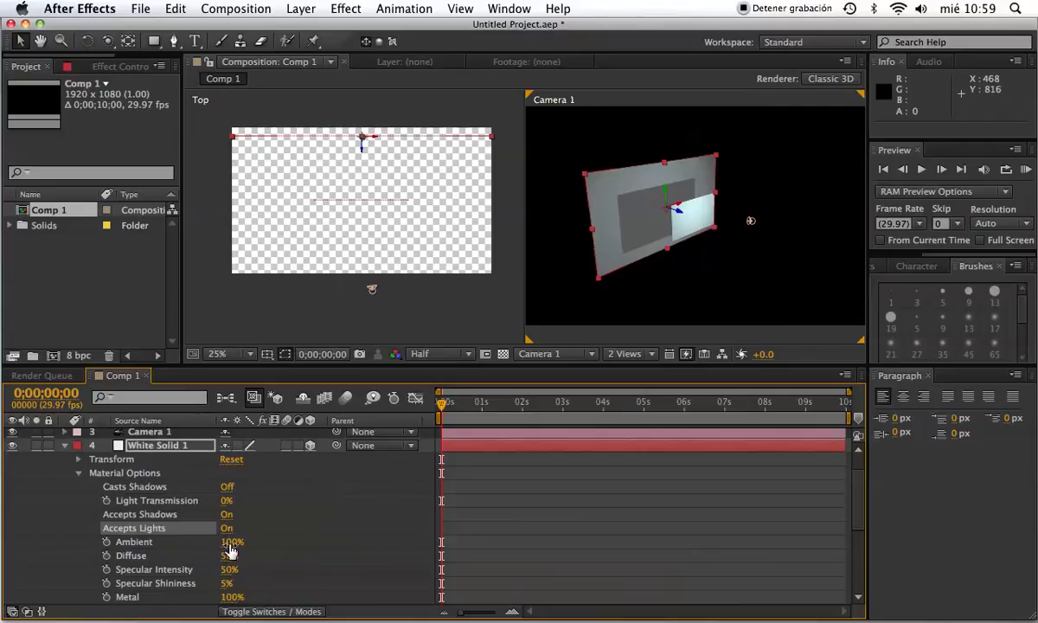
# Step: Set layer 4's Ambient to 55%, Diffuse to 0% and Specular Intensity to 100%, and collapse both white solids
pyautogui.moveTo(230, 543); pyautogui.dragTo(191, 548)
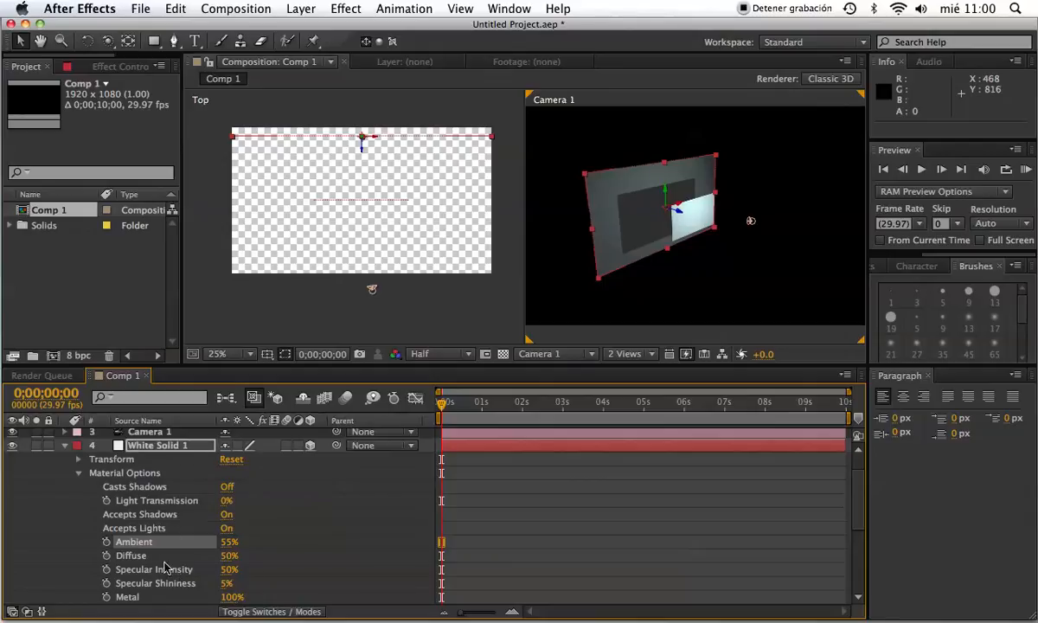
pyautogui.moveTo(227, 557); pyautogui.dragTo(154, 526)
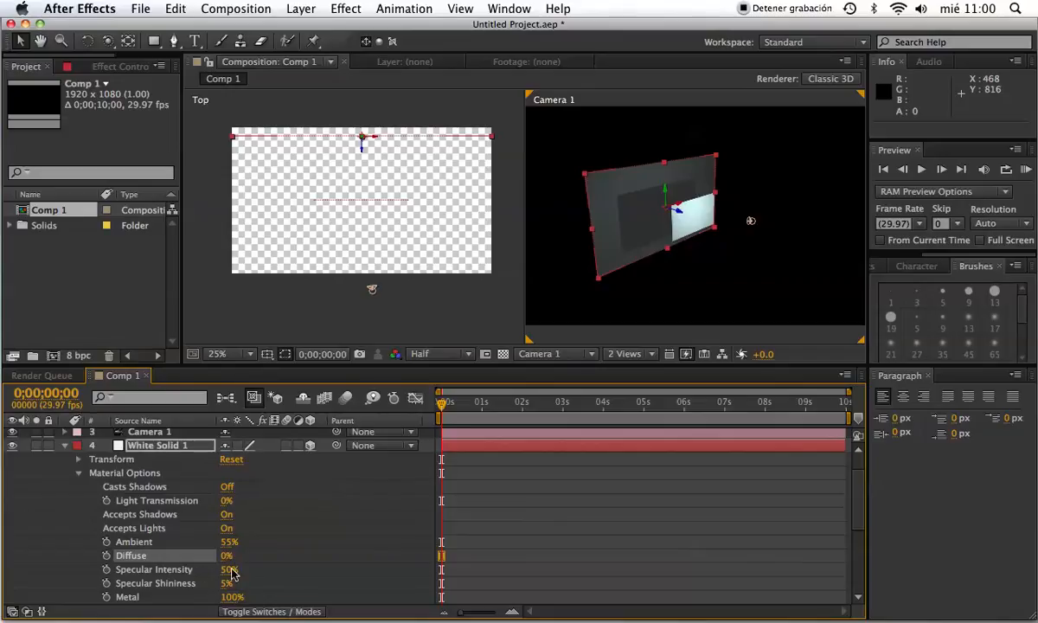
pyautogui.moveTo(230, 571); pyautogui.dragTo(357, 575)
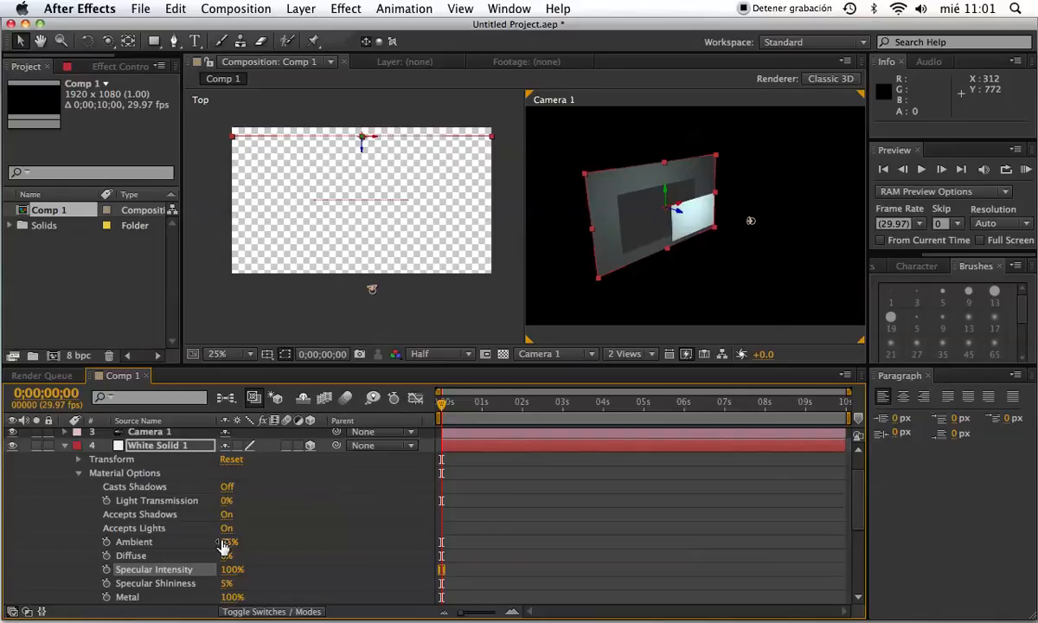
pyautogui.click(65, 446)
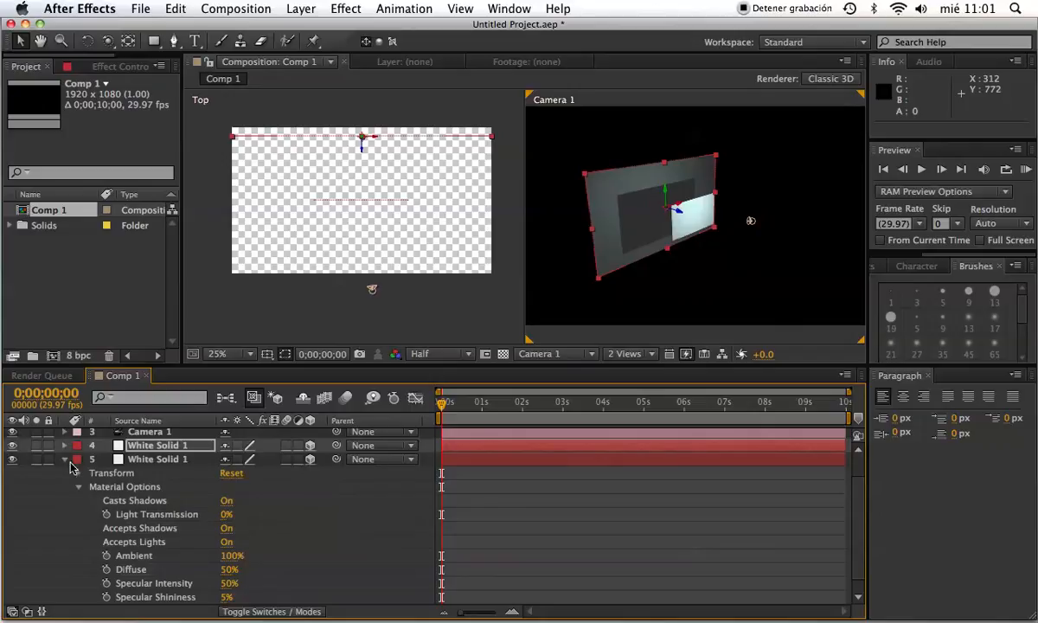
pyautogui.click(65, 459)
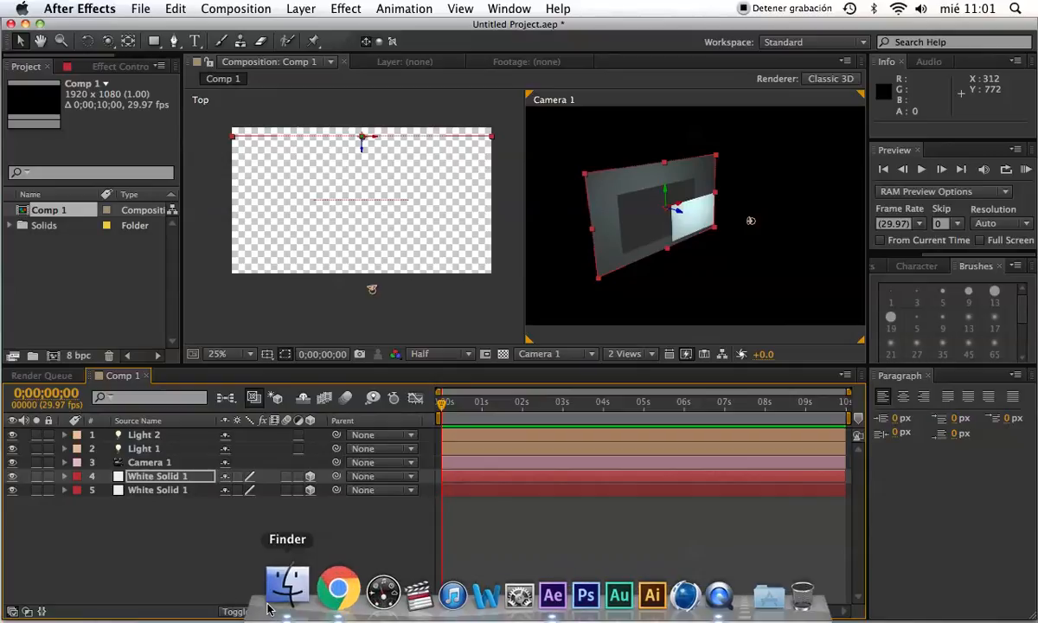
# Step: Switch to Finder and try to open CineramaHorrorCapasCortadas.aep from clase03's CineramaHorrorCapas folder, discarding the current project's changes
pyautogui.click(269, 606)
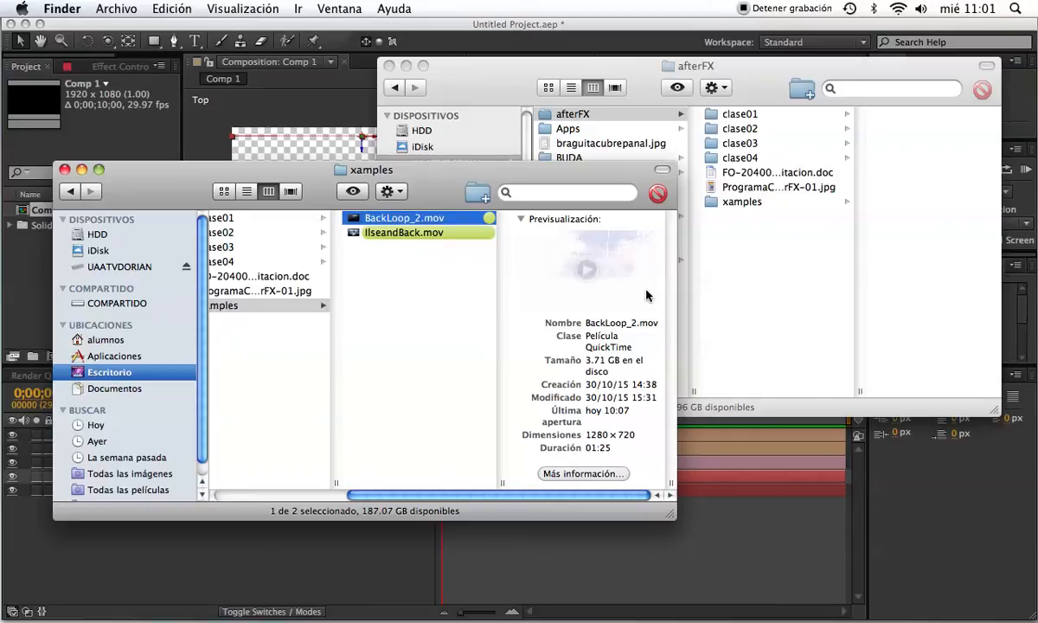
pyautogui.click(748, 275)
pyautogui.click(769, 144)
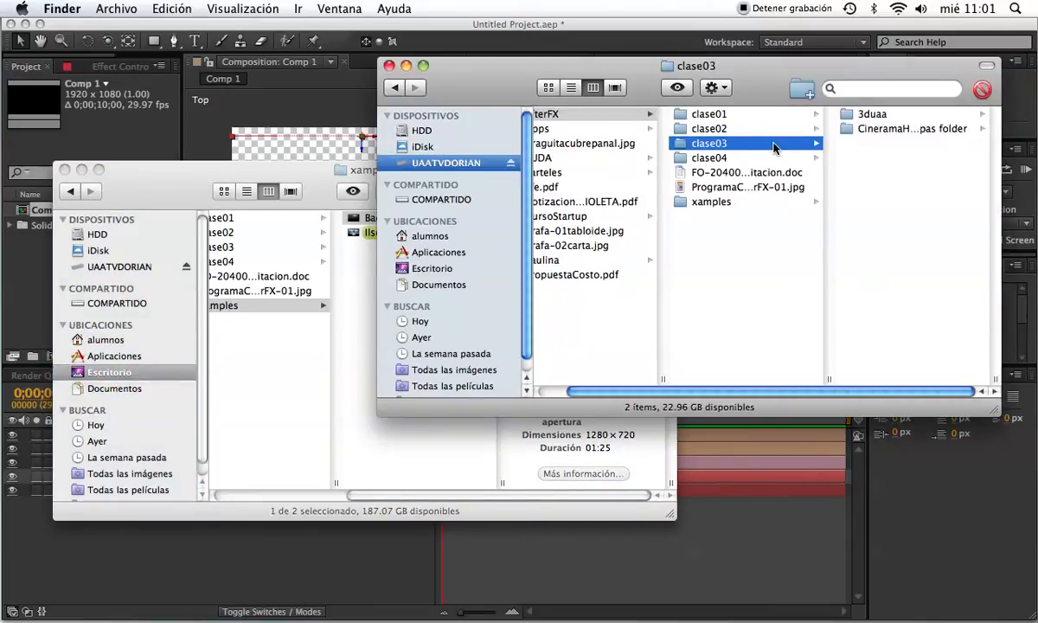
pyautogui.click(870, 114)
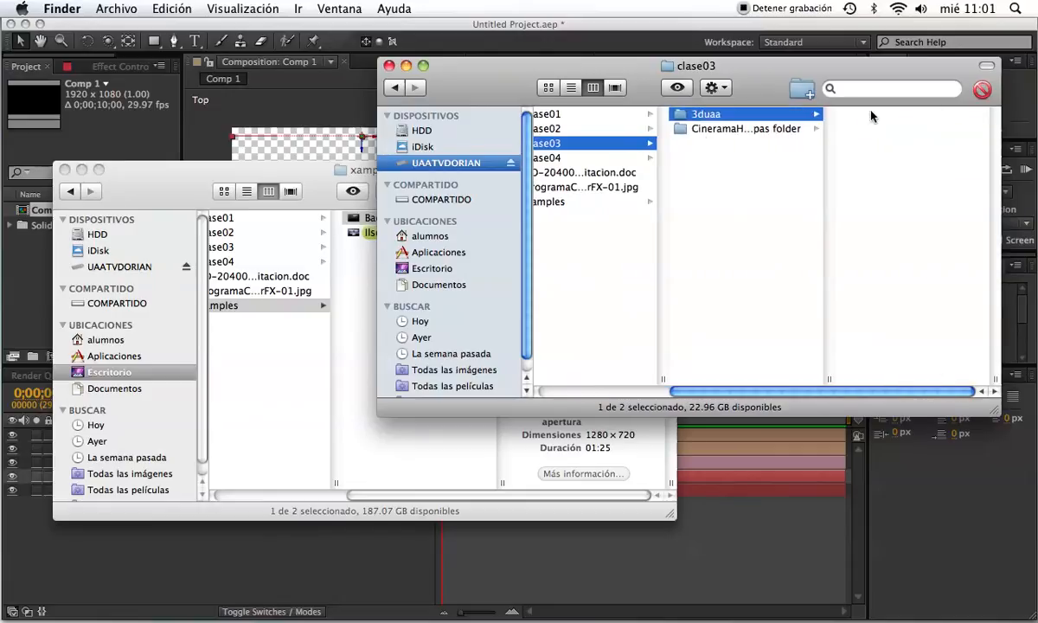
pyautogui.click(718, 132)
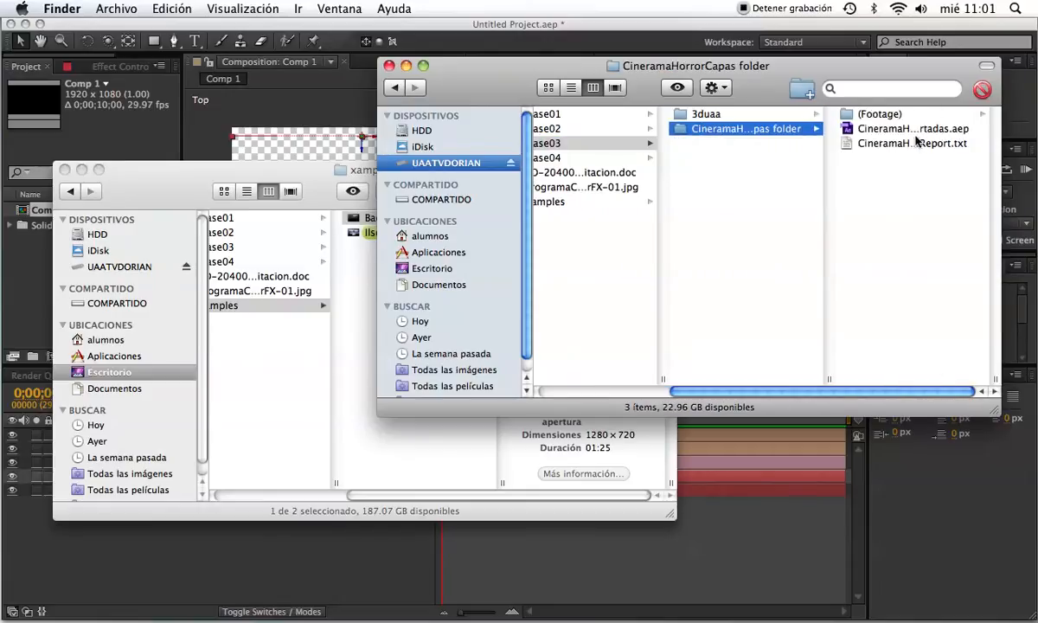
pyautogui.doubleClick(888, 129)
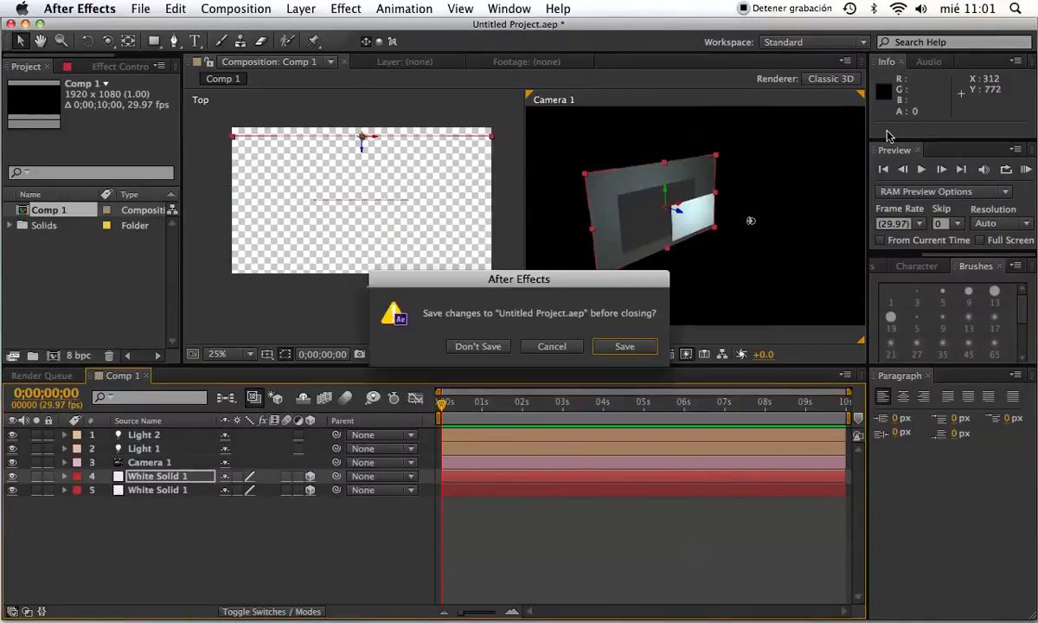
pyautogui.click(449, 346)
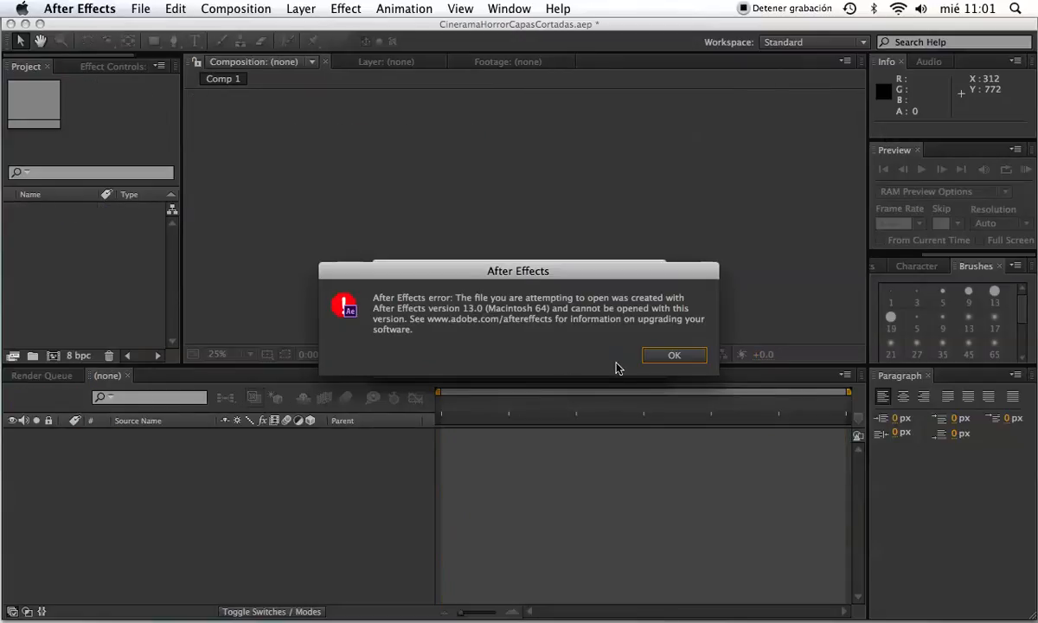
pyautogui.click(664, 358)
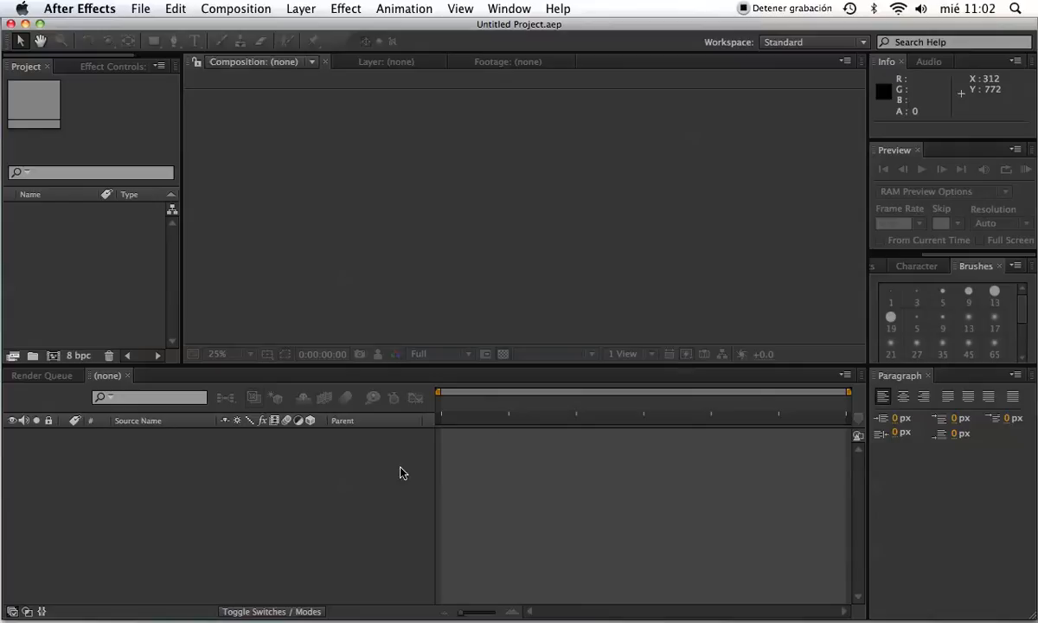
# Step: Switch to Finder and browse the example's (Footage)/thunder folder, checking 167699.jpg, the mp3 file and maxresdefault.jpg
pyautogui.click(280, 588)
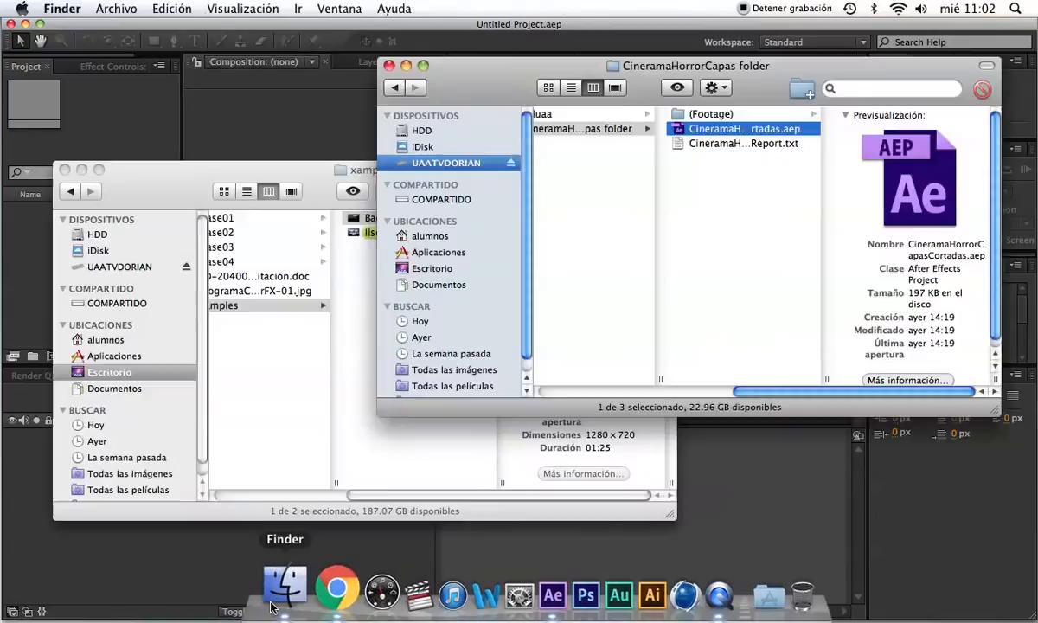
pyautogui.click(722, 116)
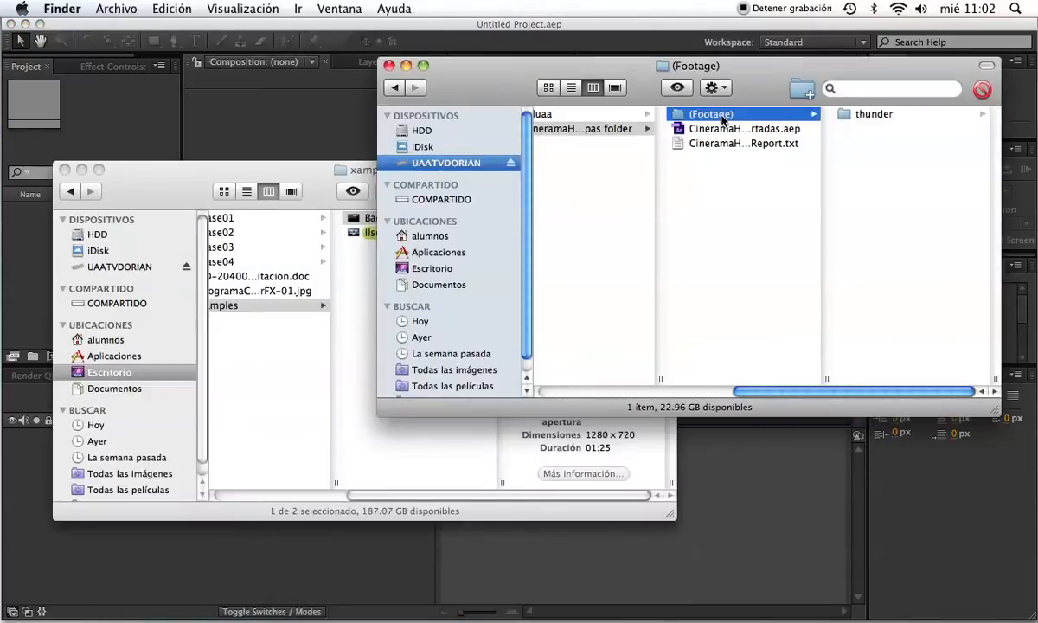
pyautogui.click(891, 114)
pyautogui.click(891, 116)
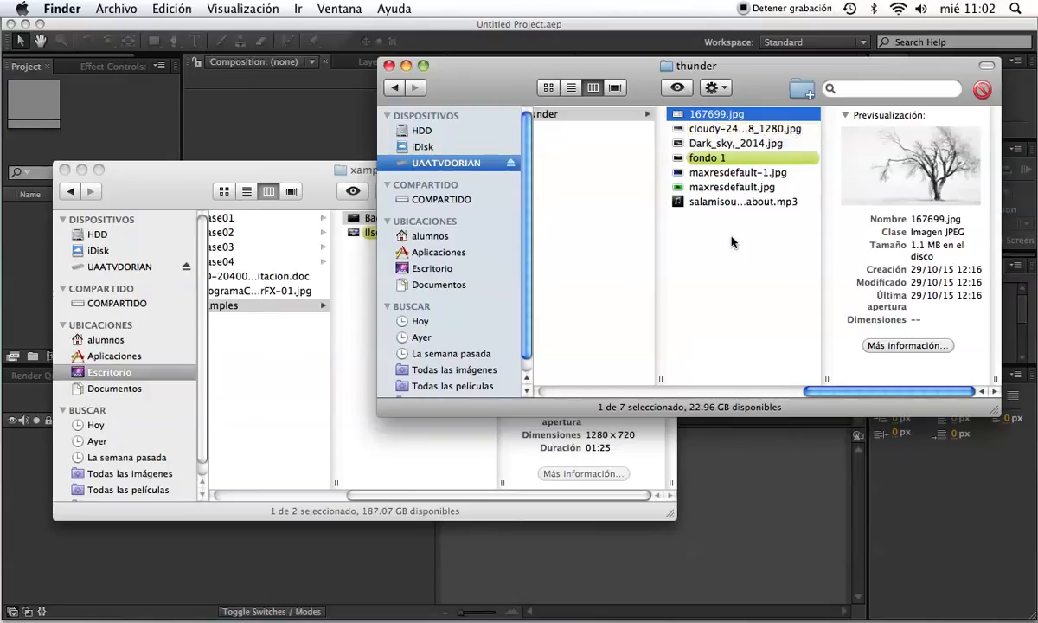
pyautogui.click(709, 200)
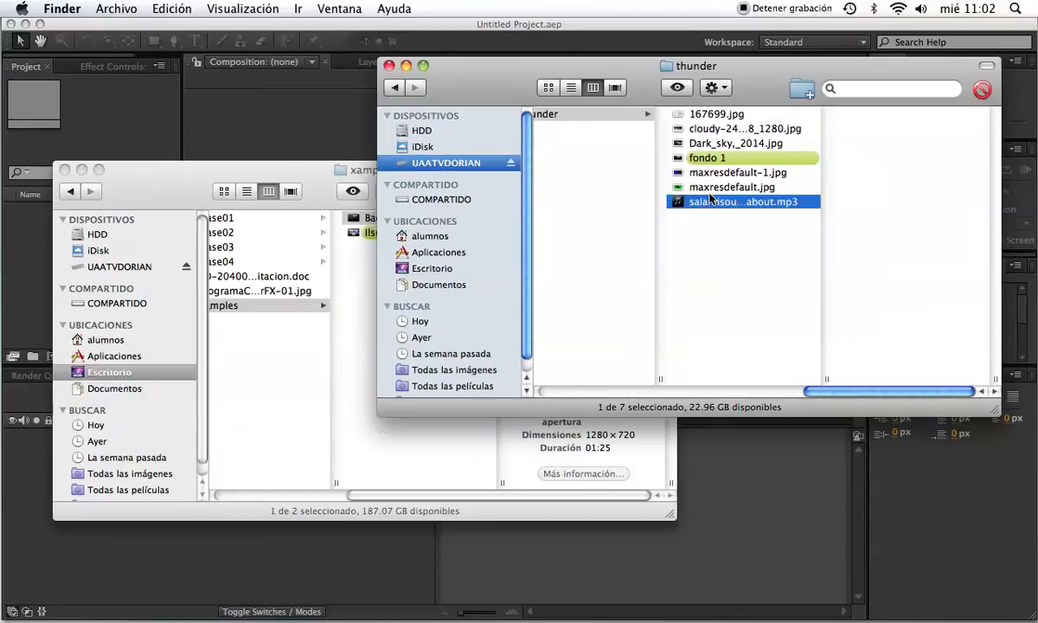
pyautogui.click(710, 186)
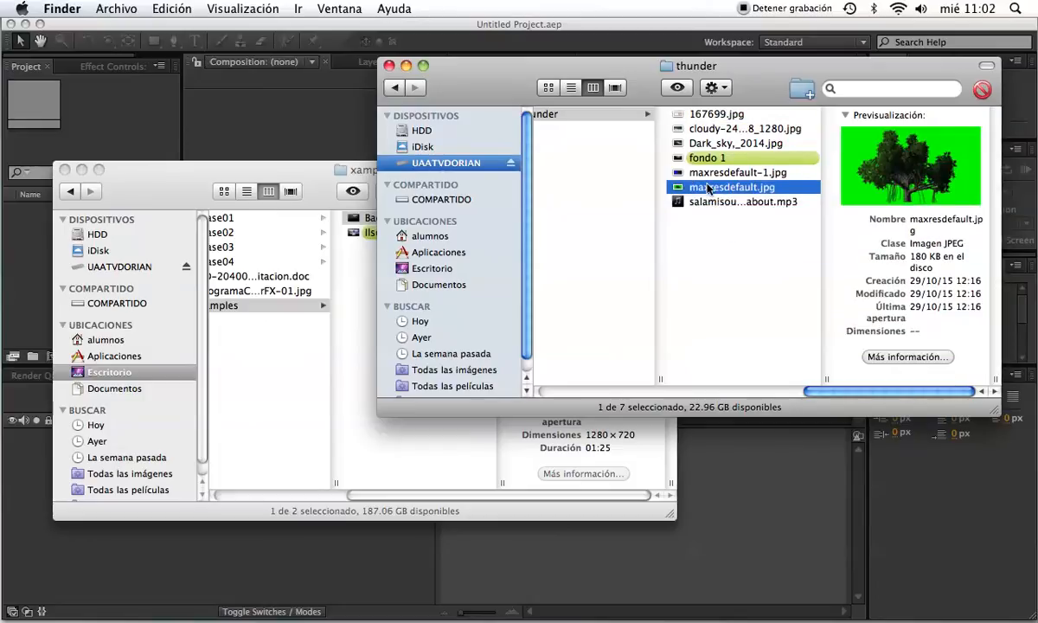
pyautogui.click(294, 172)
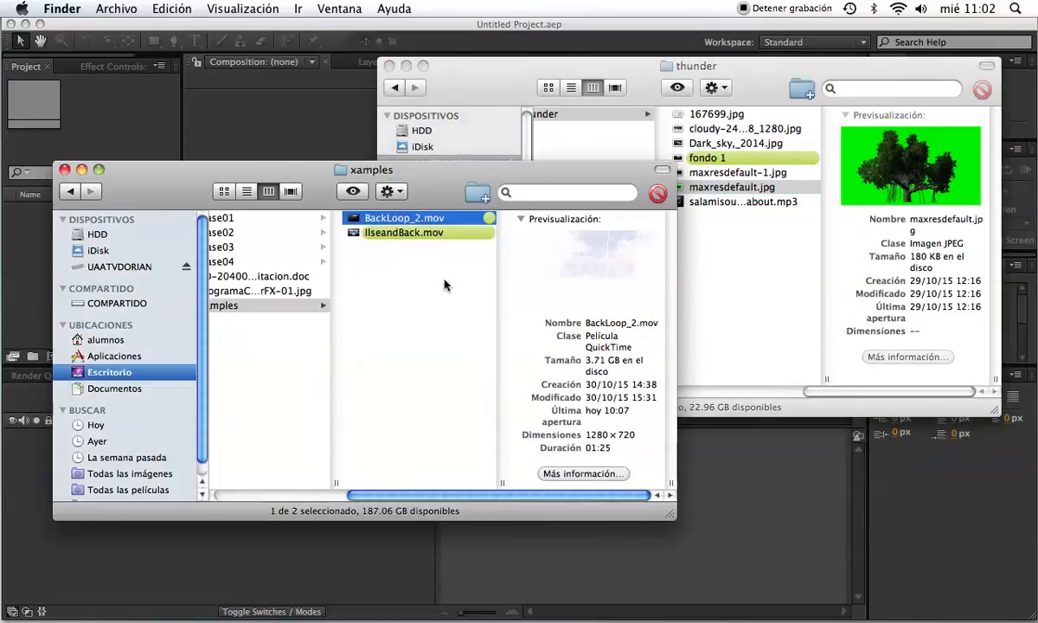
pyautogui.click(715, 67)
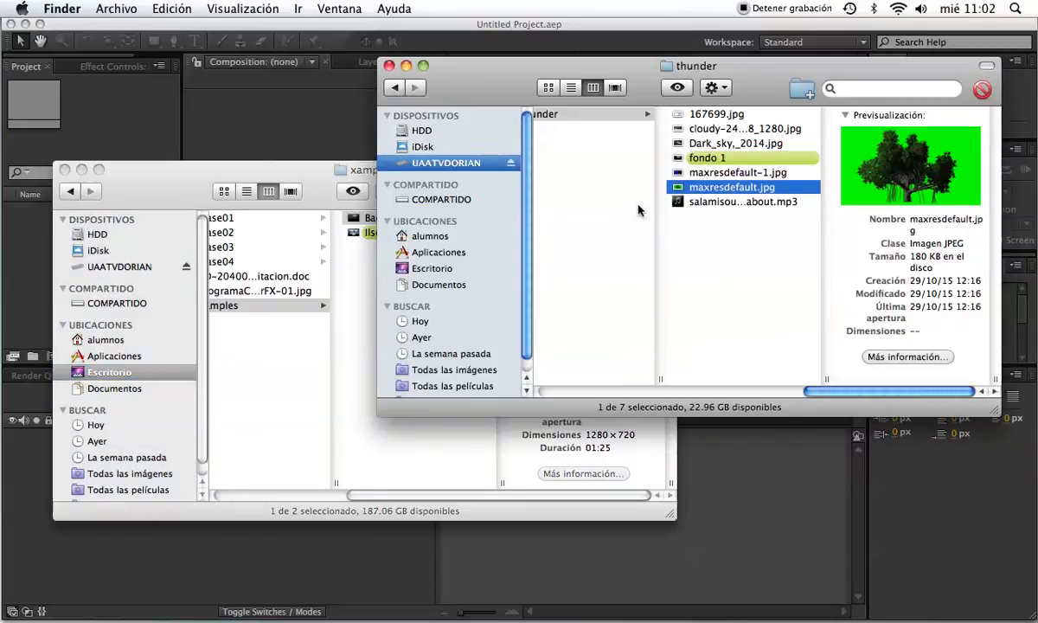
# Step: Preview the thunder folder's images one after another at large size, from 167699.jpg through maxresdefault-1.jpg
pyautogui.click(554, 114)
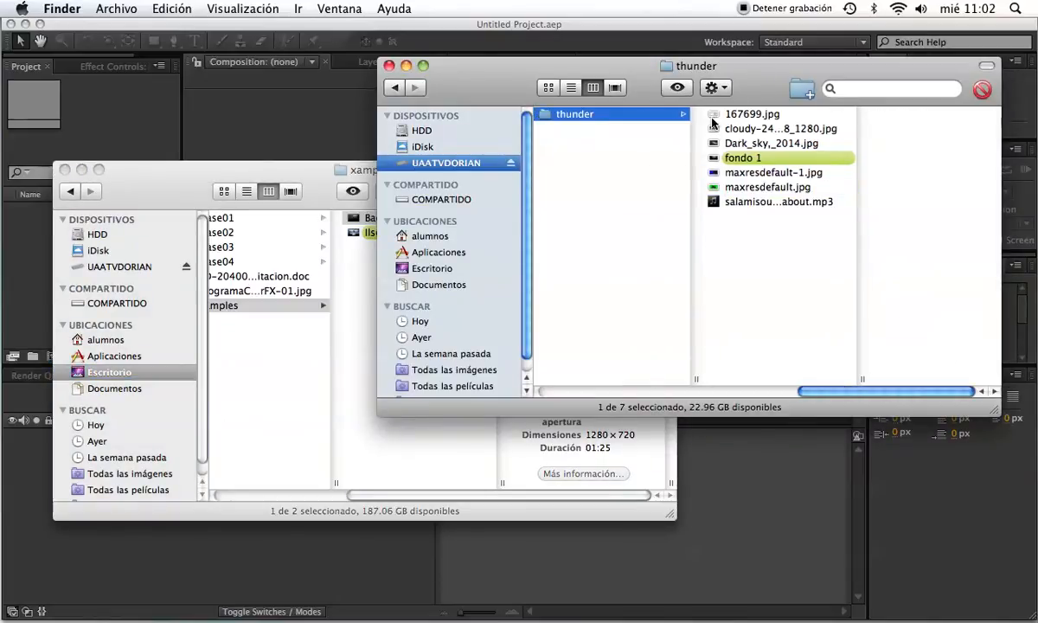
pyautogui.click(770, 119)
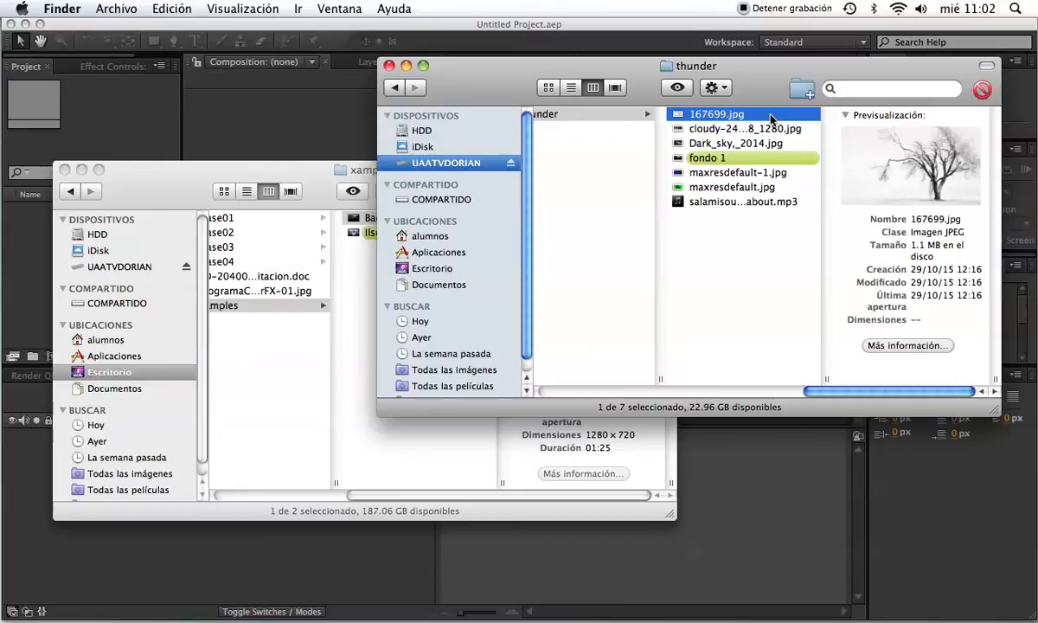
pyautogui.press('space')
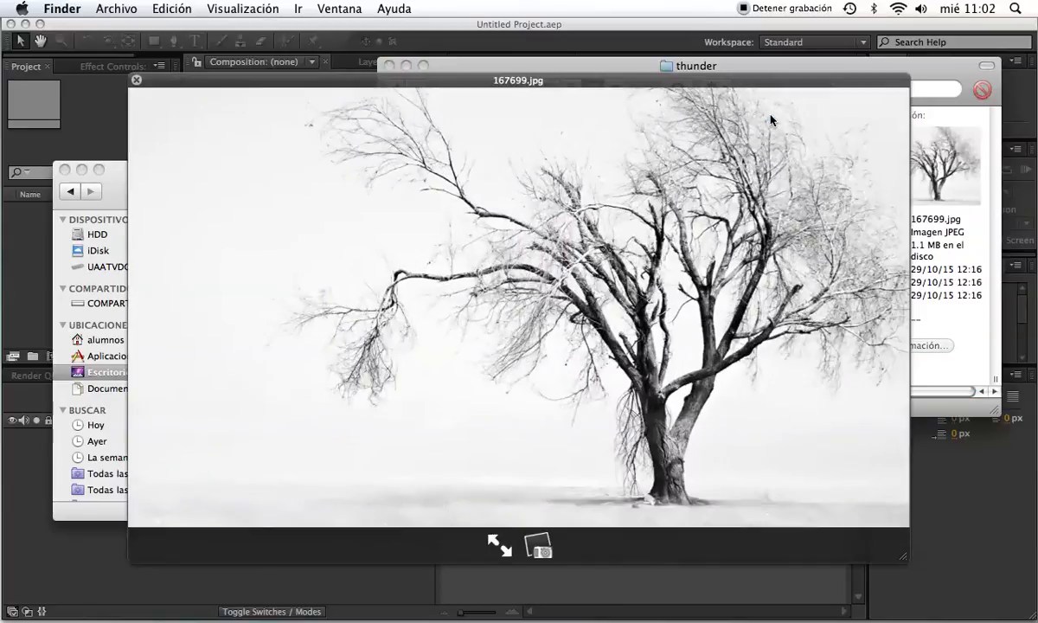
pyautogui.press('Down')
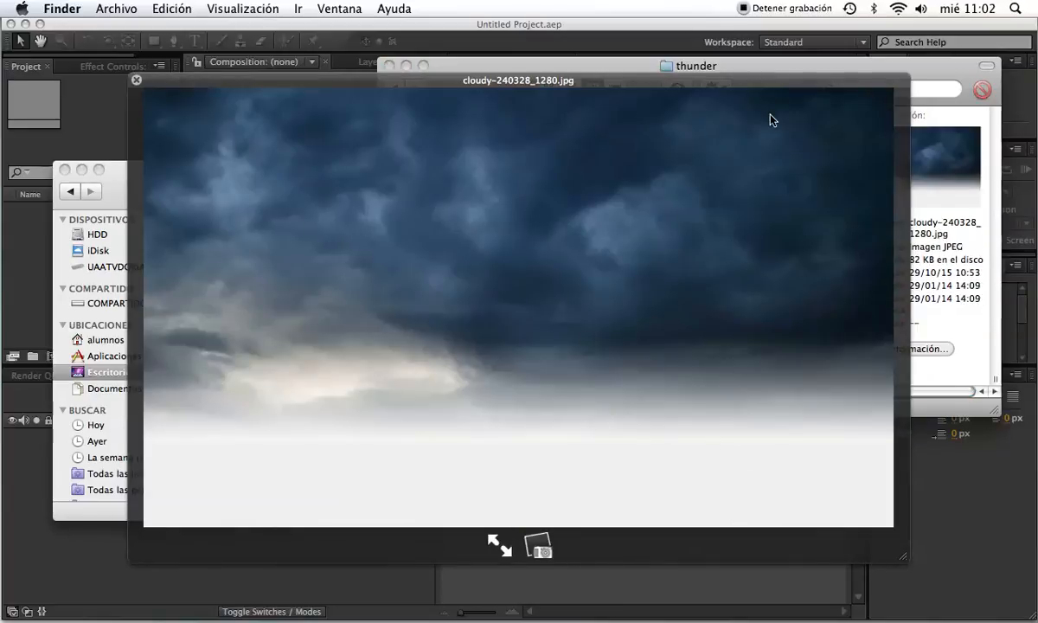
pyautogui.press('Down')
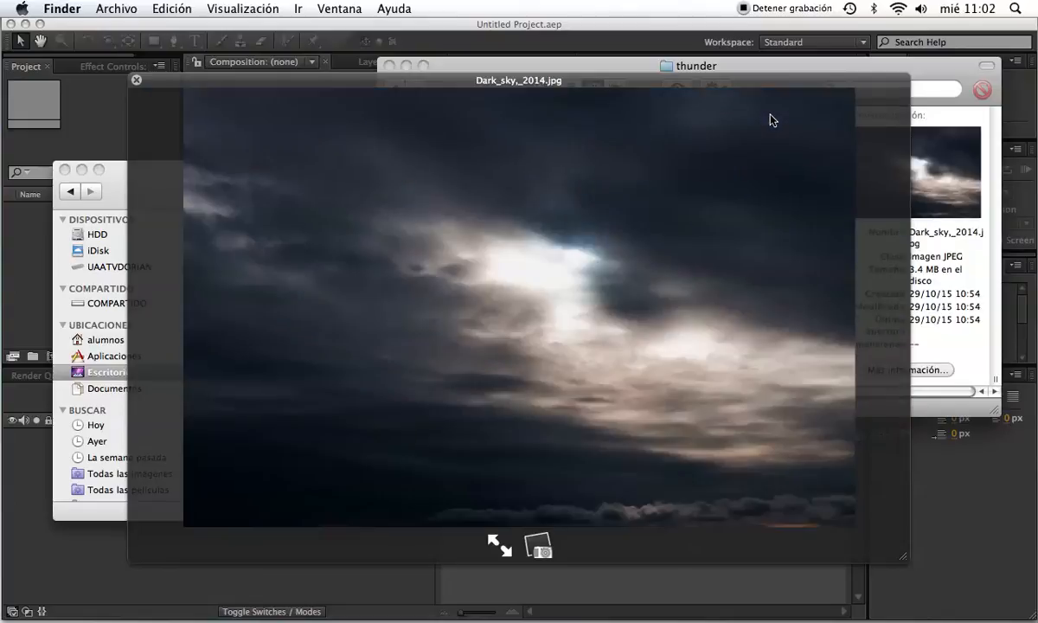
pyautogui.press('Down')
pyautogui.press('Down')
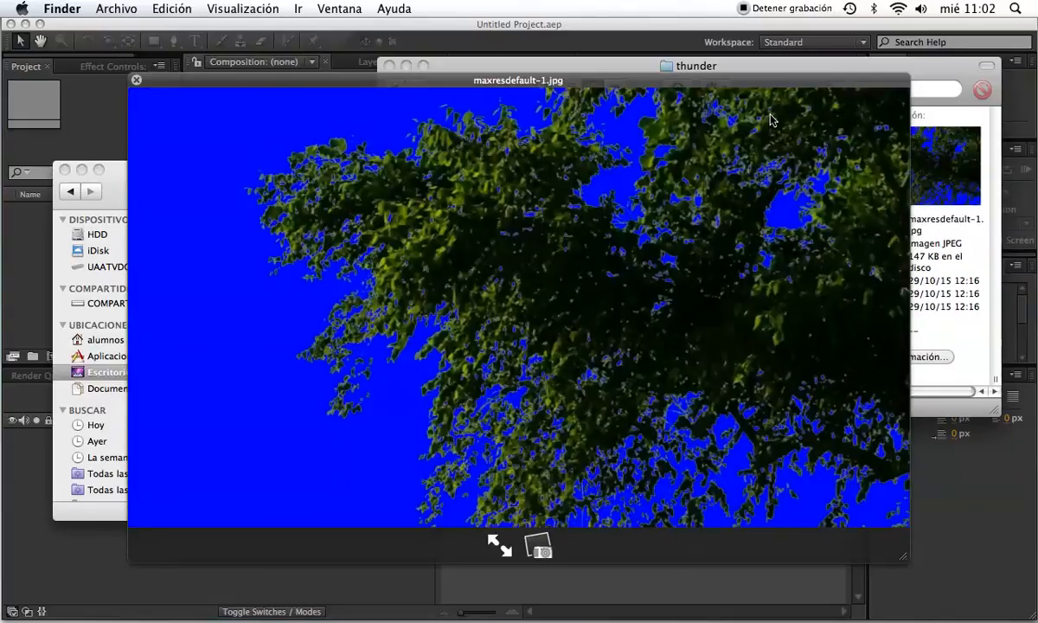
pyautogui.press('space')
# Step: Open BackLoop_2.mov from the xamples folder in QuickTime Player
pyautogui.click(400, 218)
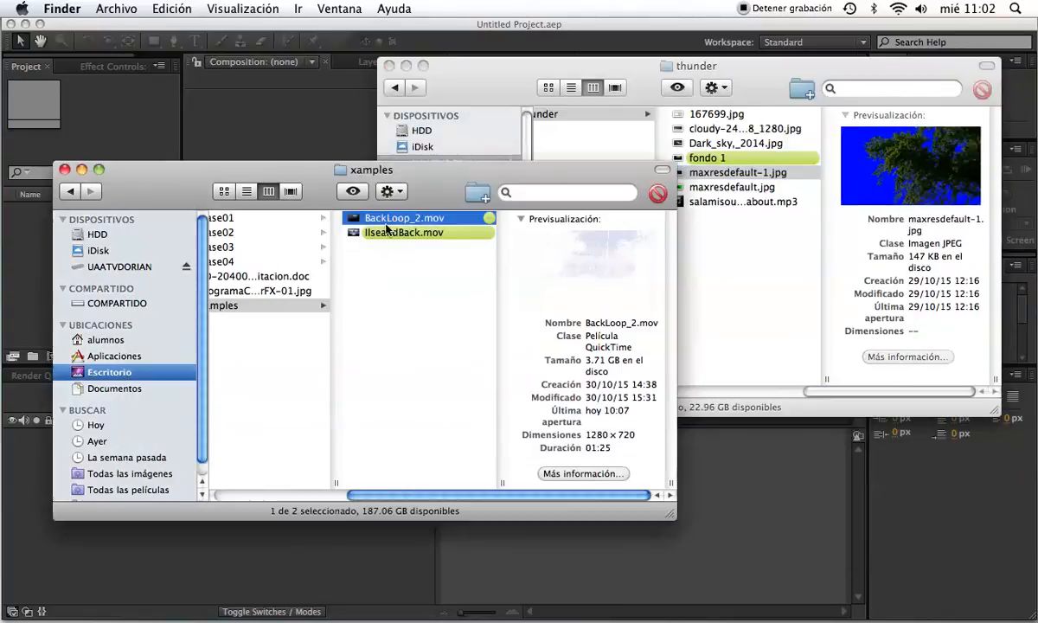
pyautogui.doubleClick(400, 219)
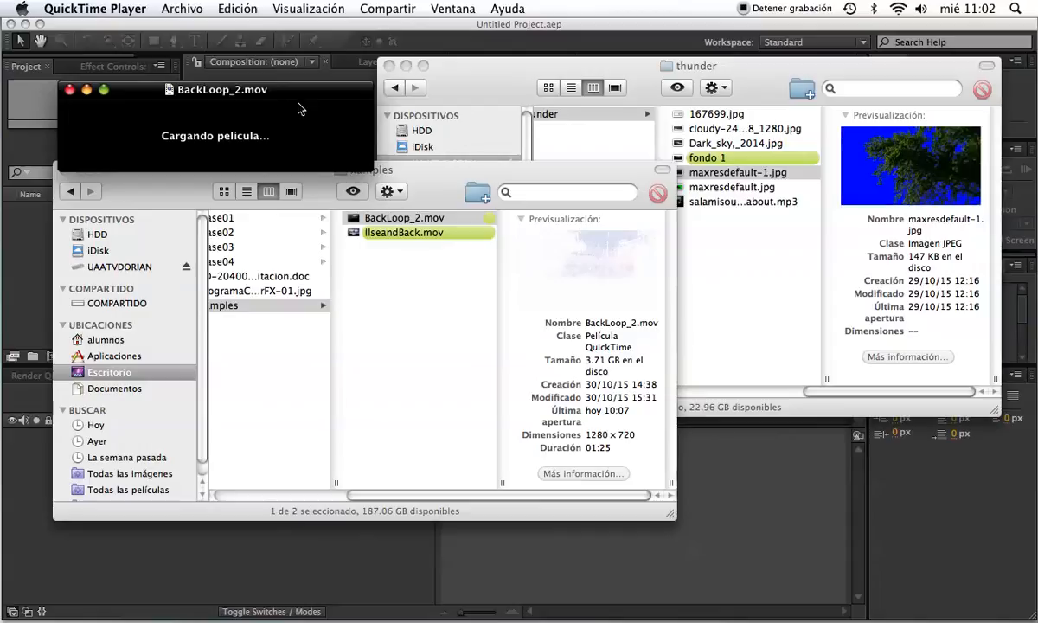
pyautogui.moveTo(291, 96); pyautogui.dragTo(338, 99)
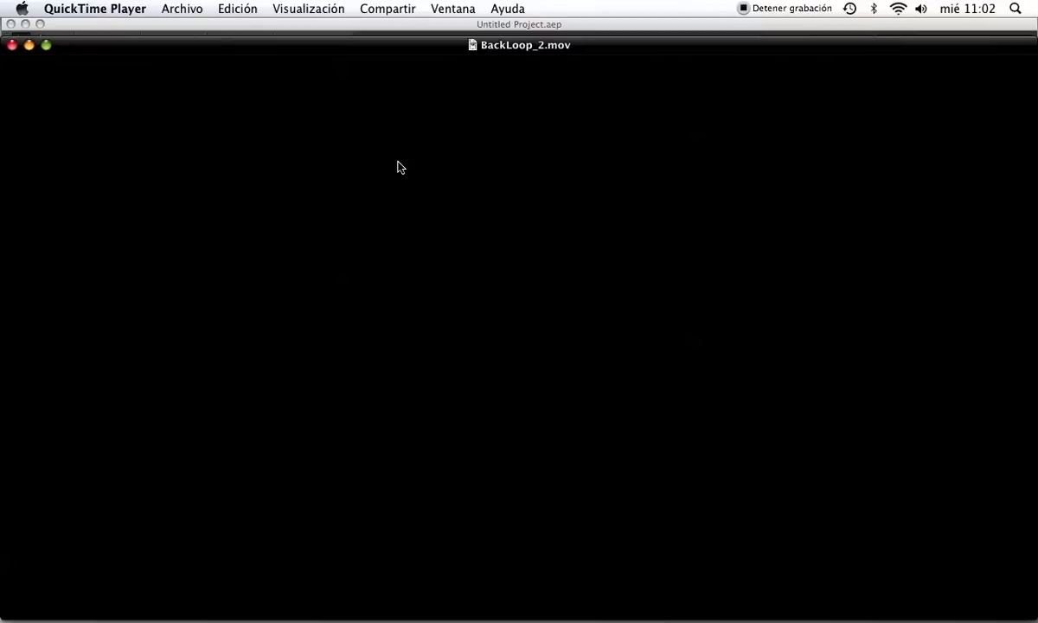
# Step: Return to Finder and go back from the thunder folder to the contents of the CineramaHorrorCapas folder
pyautogui.press('super+Tab')
pyautogui.press('super+Tab')
pyautogui.press('super+Tab')
pyautogui.press('super+Tab')
pyautogui.press('super+Tab')
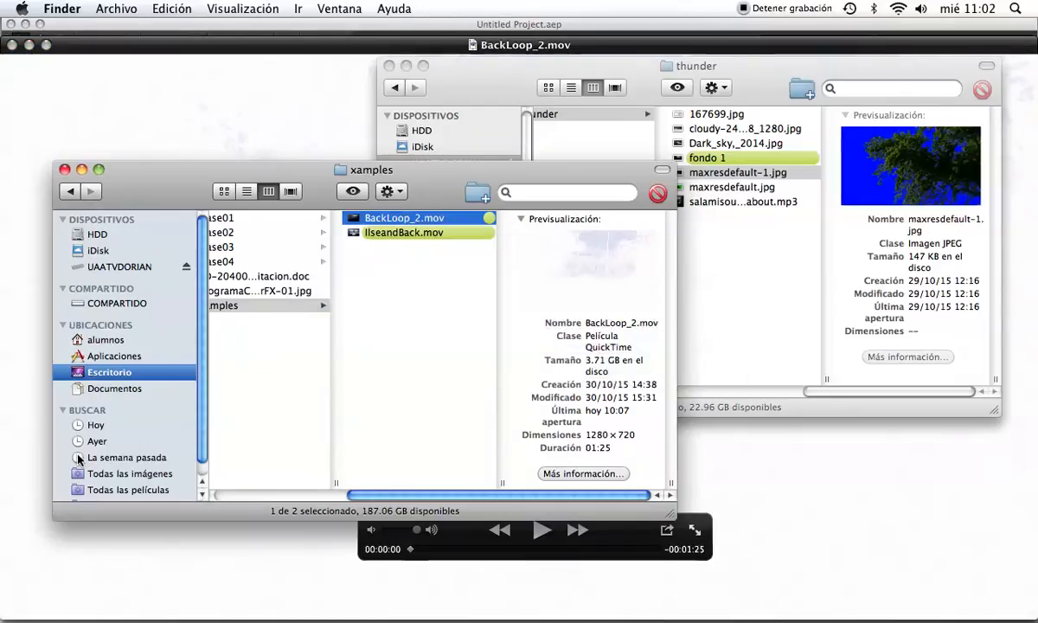
pyautogui.click(720, 245)
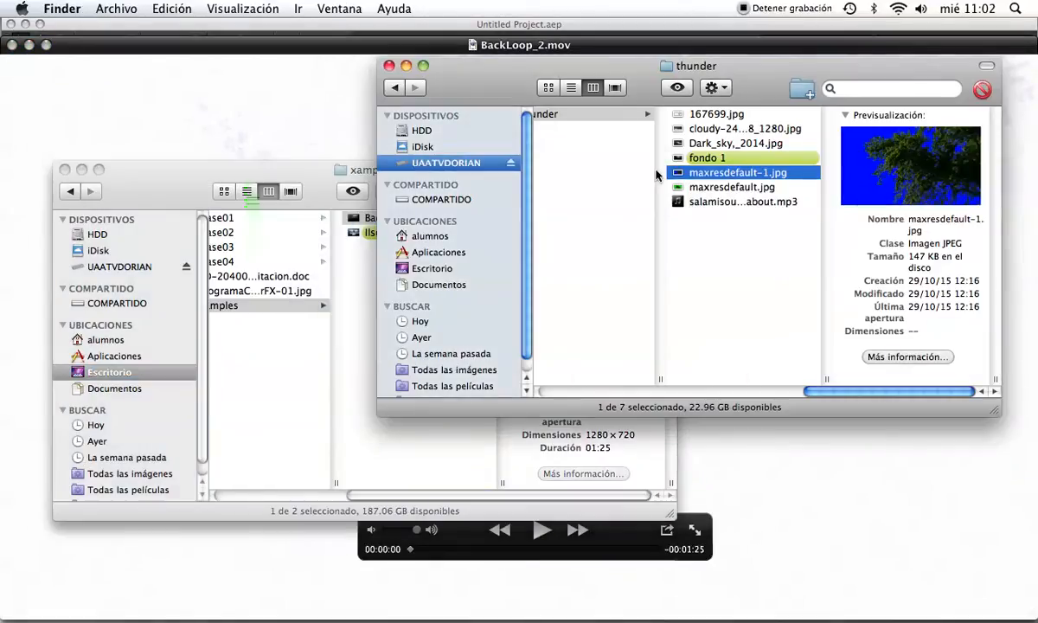
pyautogui.click(628, 193)
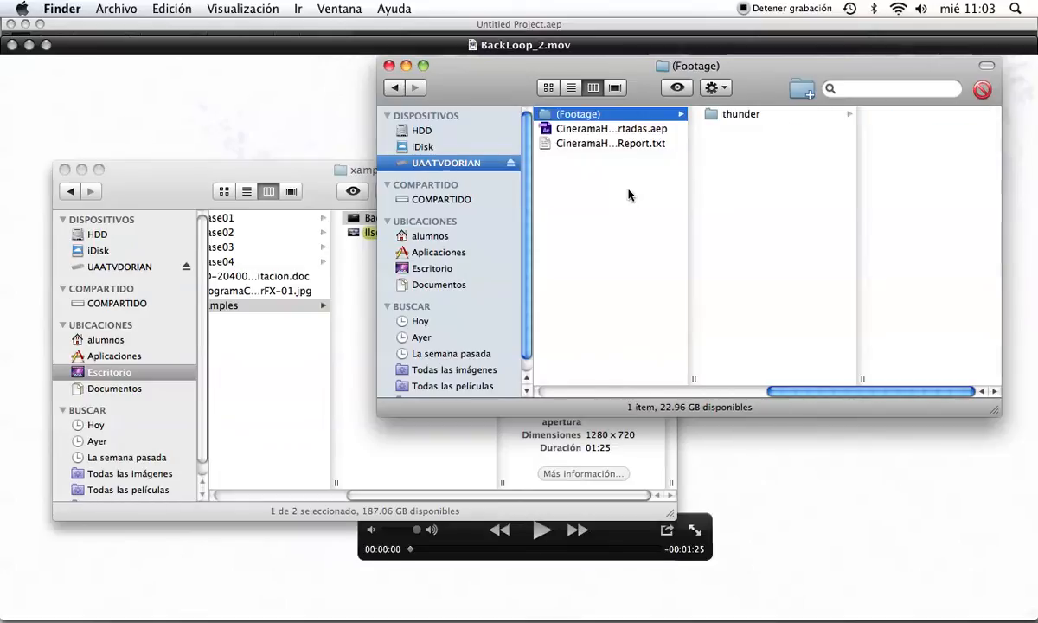
pyautogui.moveTo(841, 394); pyautogui.dragTo(804, 393)
pyautogui.click(315, 173)
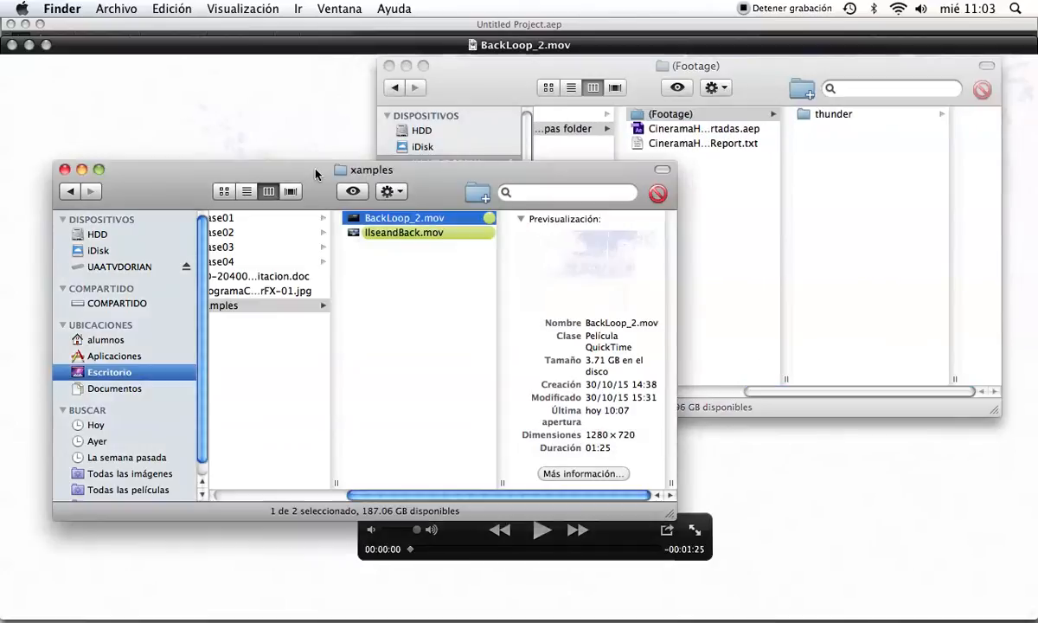
# Step: Switch to QuickTime Player, scrub BackLoop_2.mov to 00:00:03 and shrink its window to just over half the screen width
pyautogui.click(246, 93)
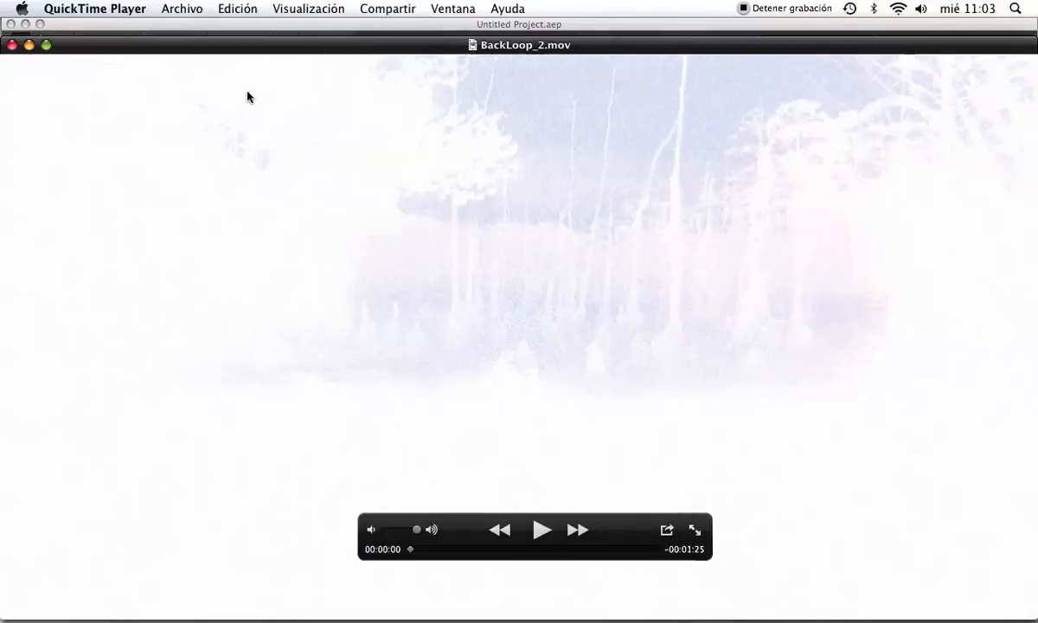
pyautogui.moveTo(1035, 618); pyautogui.dragTo(834, 474)
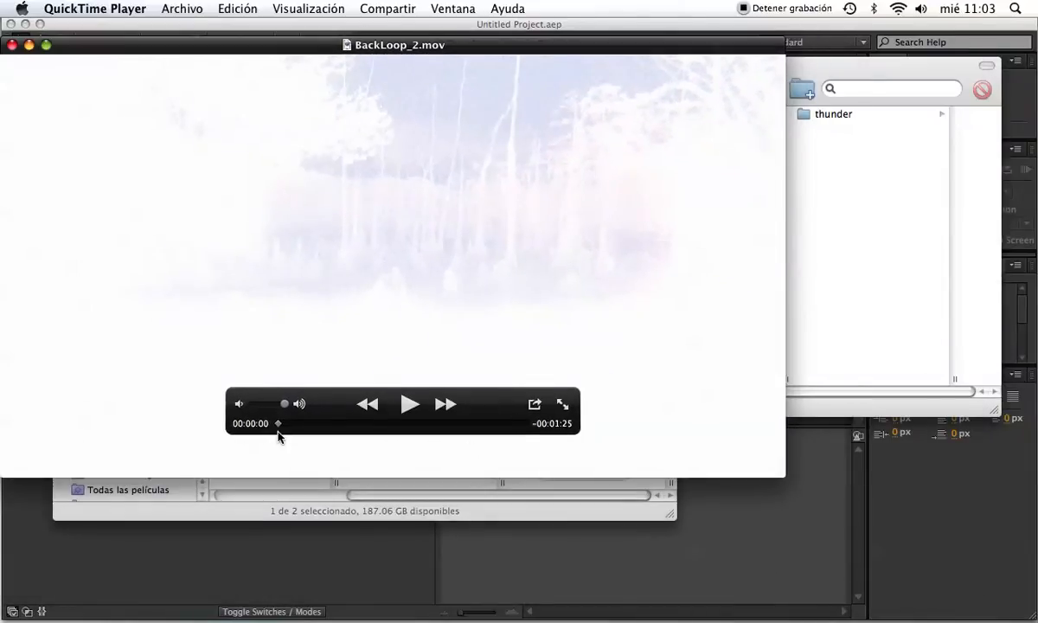
pyautogui.moveTo(283, 424)
pyautogui.mouseDown()
pyautogui.moveTo(297, 422)
pyautogui.moveTo(284, 423)
pyautogui.moveTo(291, 429)
pyautogui.mouseUp()
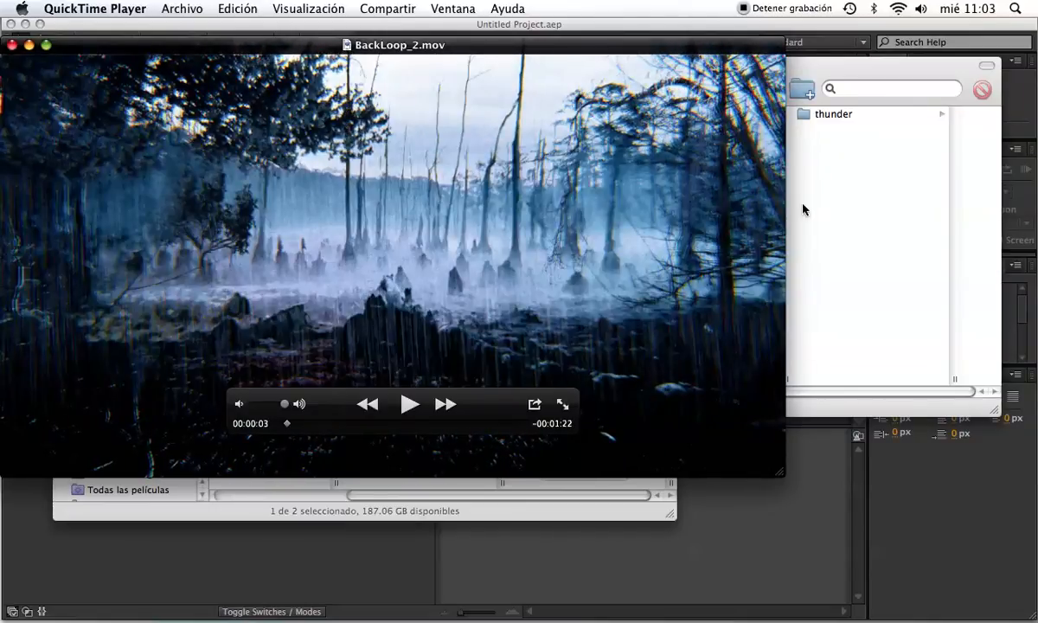
pyautogui.moveTo(780, 476); pyautogui.dragTo(579, 360)
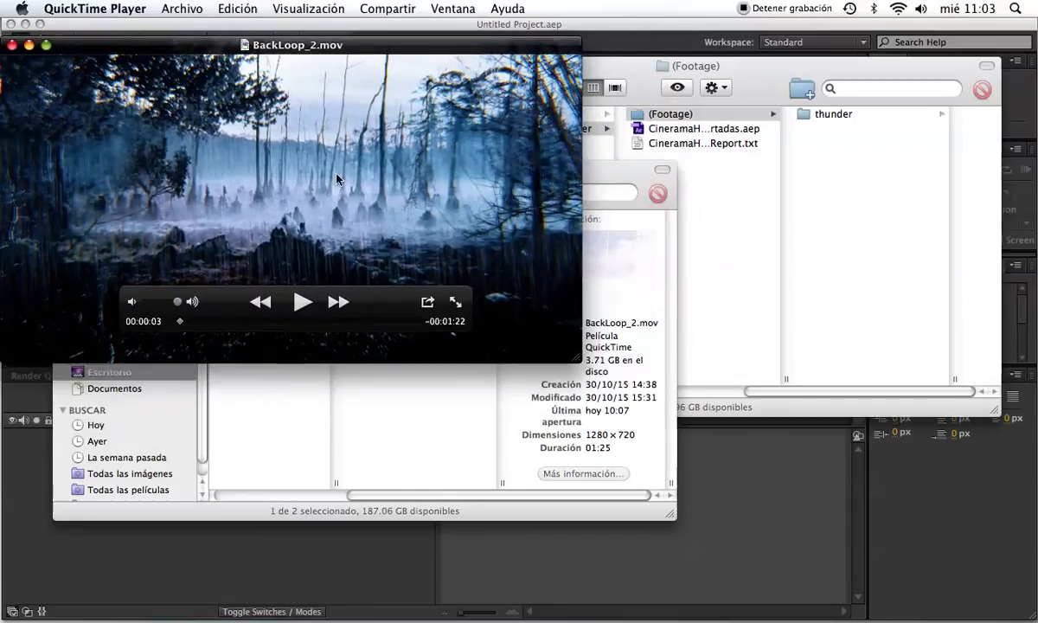
# Step: Place the thunder folder window beside the movie and preview the fondo 1 image for comparison with BackLoop_2.mov
pyautogui.click(772, 225)
pyautogui.click(883, 113)
pyautogui.moveTo(848, 61); pyautogui.dragTo(880, 250)
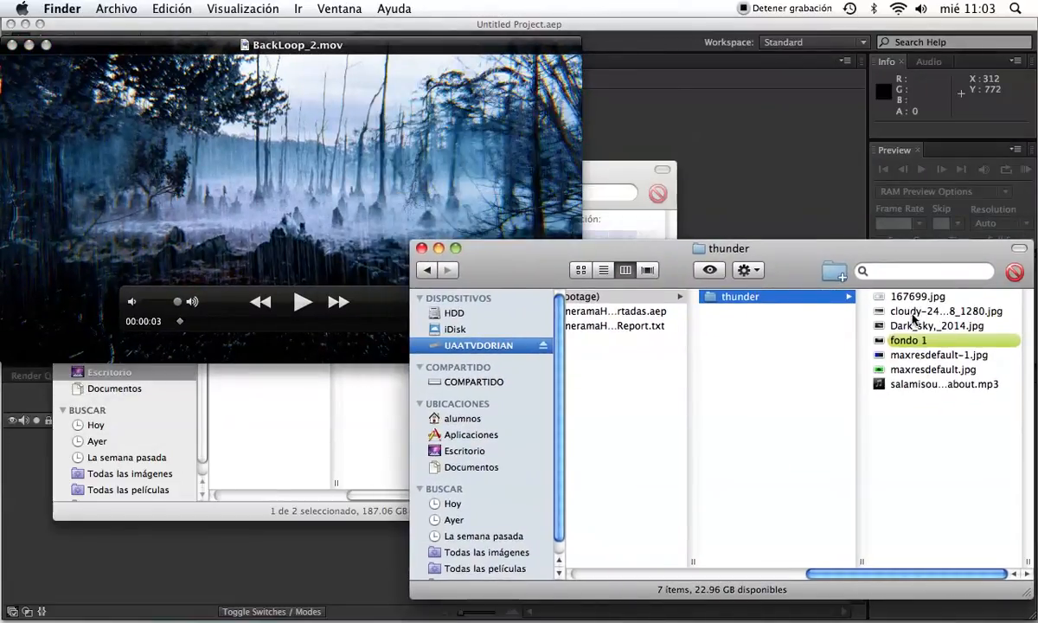
pyautogui.click(905, 340)
pyautogui.press('space')
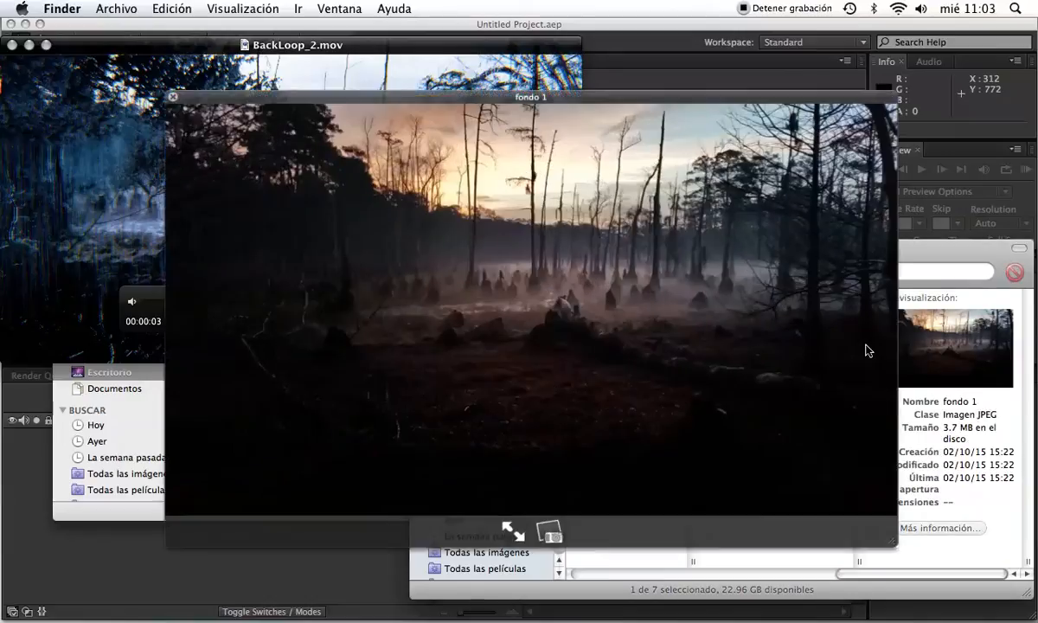
pyautogui.press('space')
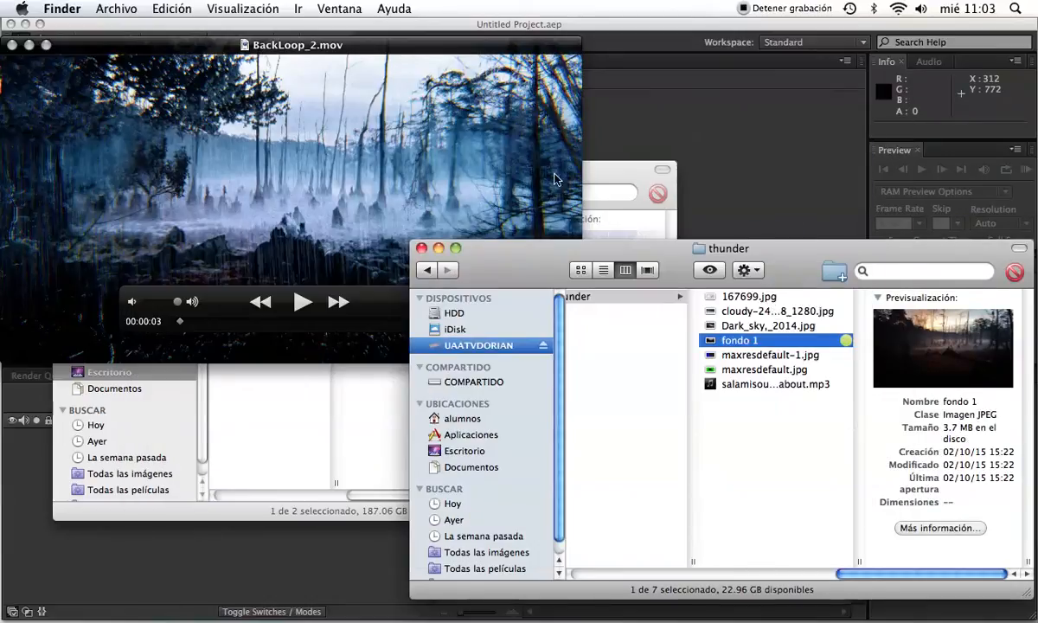
pyautogui.moveTo(456, 48); pyautogui.dragTo(456, 30)
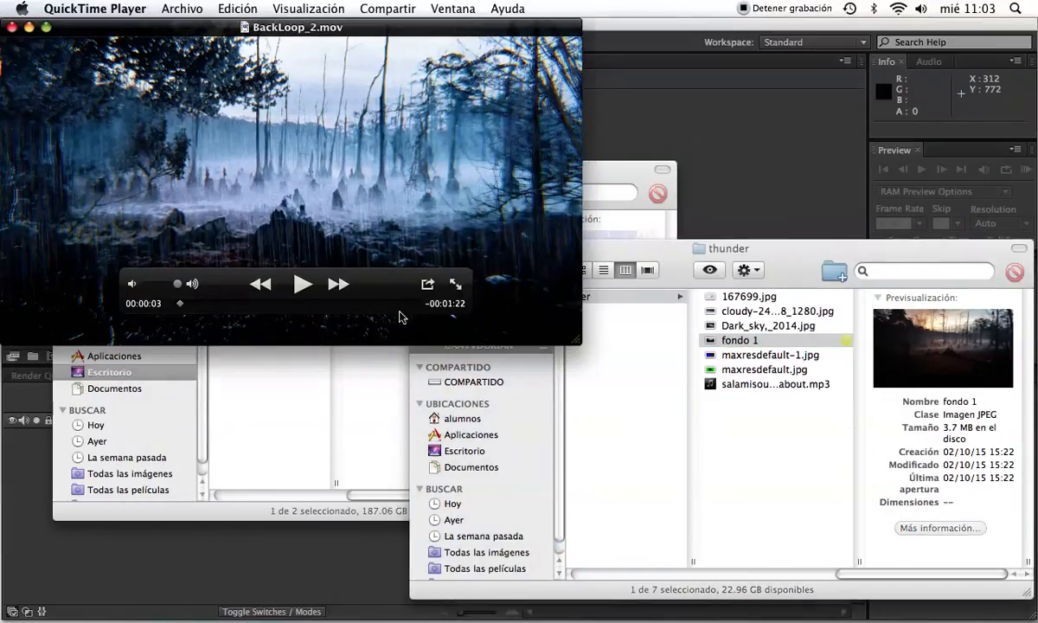
# Step: Scrub BackLoop_2.mov to 00:00:04 and preview 167699.jpg from the thunder folder for comparison with the movie frame
pyautogui.moveTo(181, 302)
pyautogui.mouseDown()
pyautogui.moveTo(193, 308)
pyautogui.moveTo(184, 308)
pyautogui.mouseUp()
pyautogui.click(745, 298)
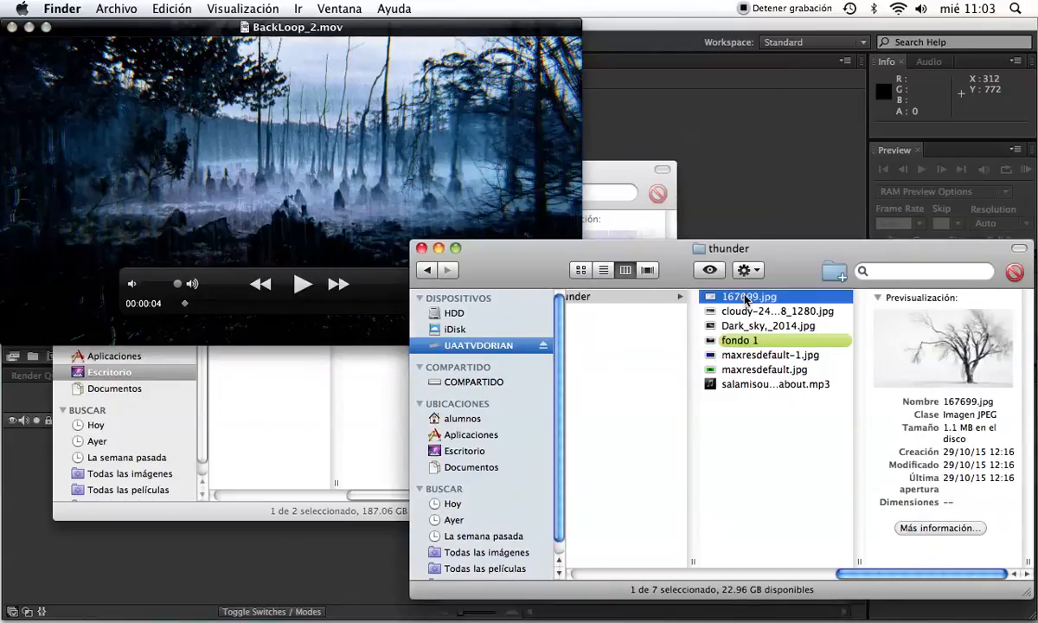
pyautogui.press('space')
pyautogui.press('space')
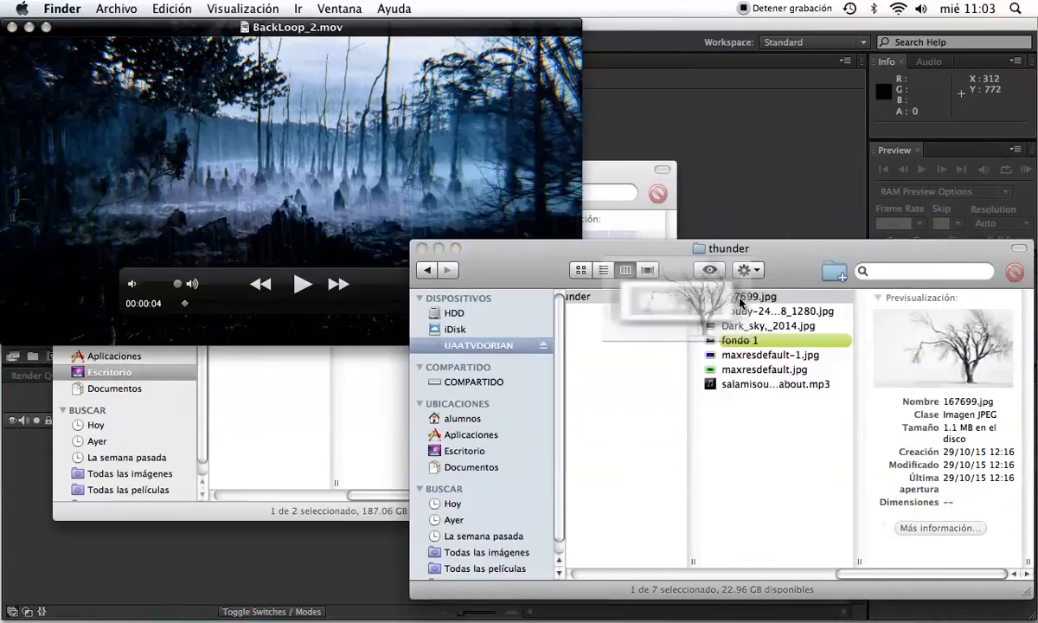
pyautogui.click(210, 299)
pyautogui.moveTo(185, 303)
pyautogui.mouseDown()
pyautogui.moveTo(197, 307)
pyautogui.moveTo(185, 303)
pyautogui.mouseUp()
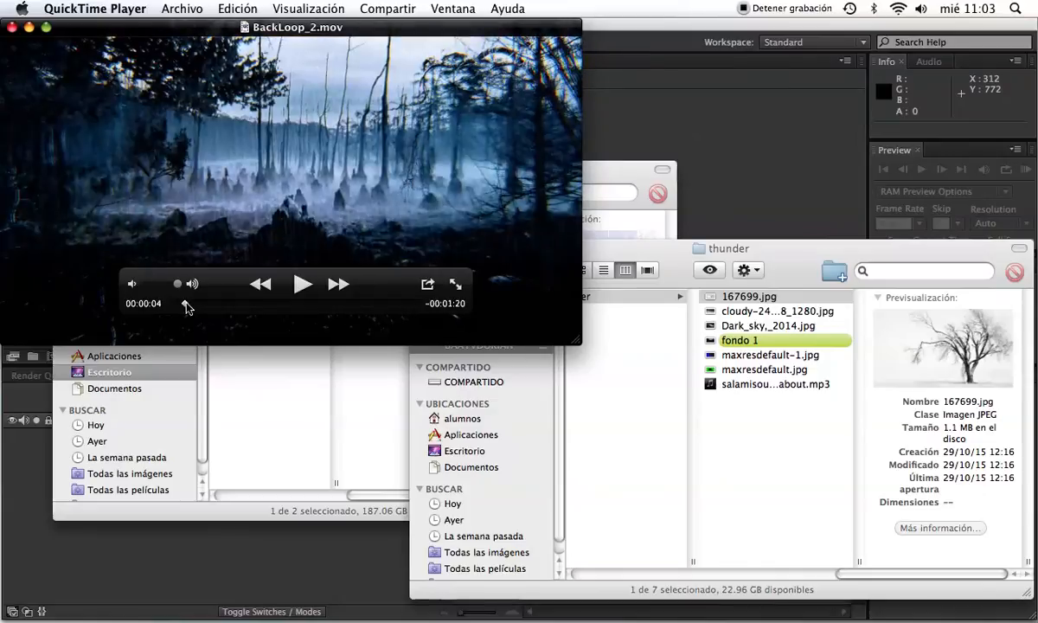
# Step: Look through the tree and sky images in the thunder folder and preview maxresdefault-1.jpg at large size
pyautogui.click(770, 426)
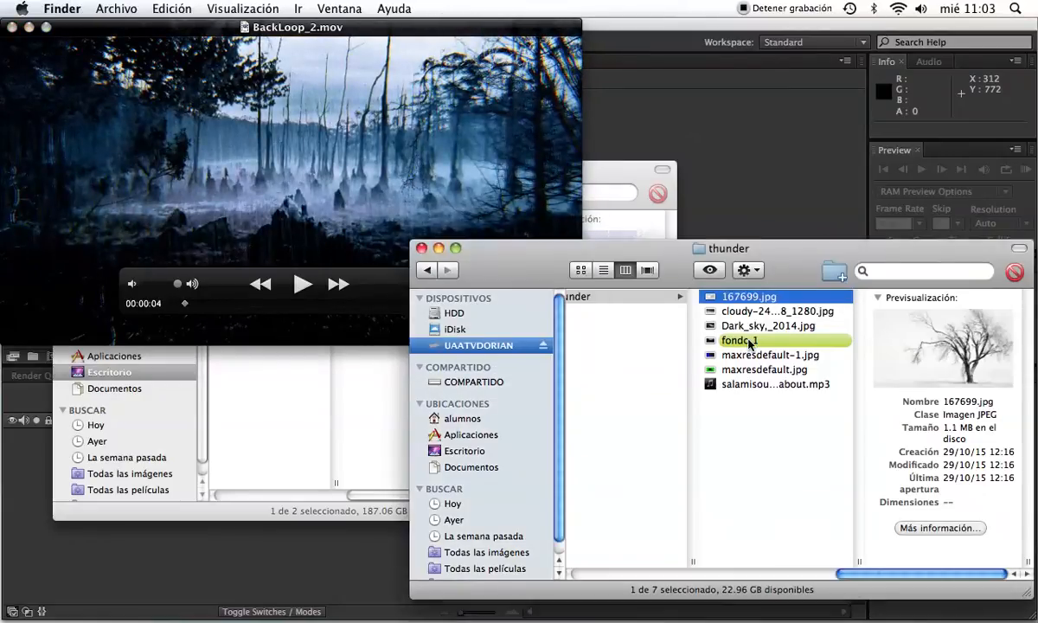
pyautogui.click(746, 357)
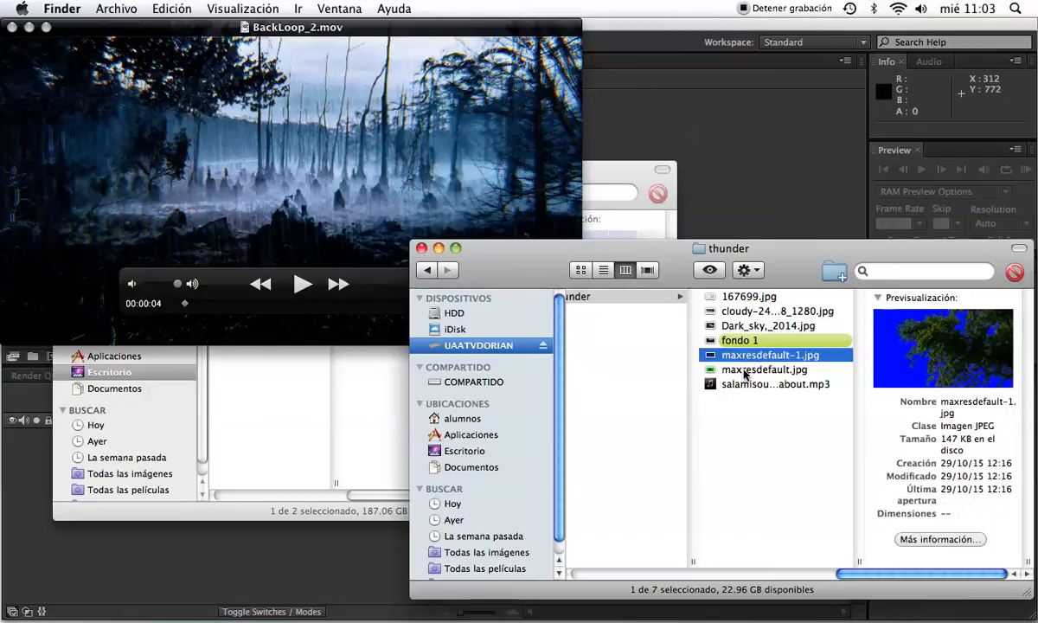
pyautogui.click(745, 371)
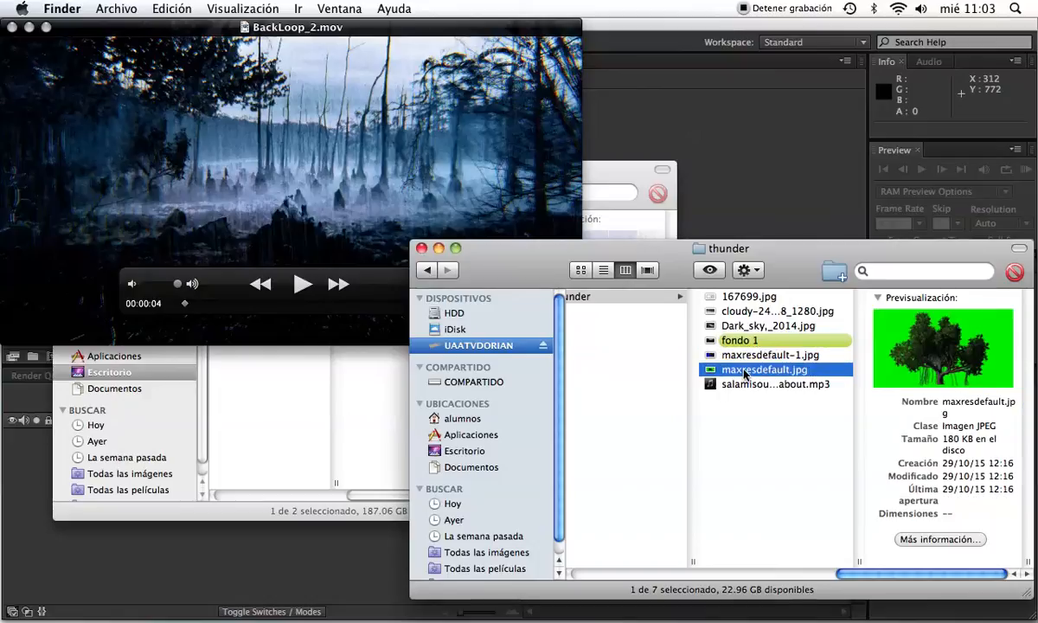
pyautogui.click(741, 329)
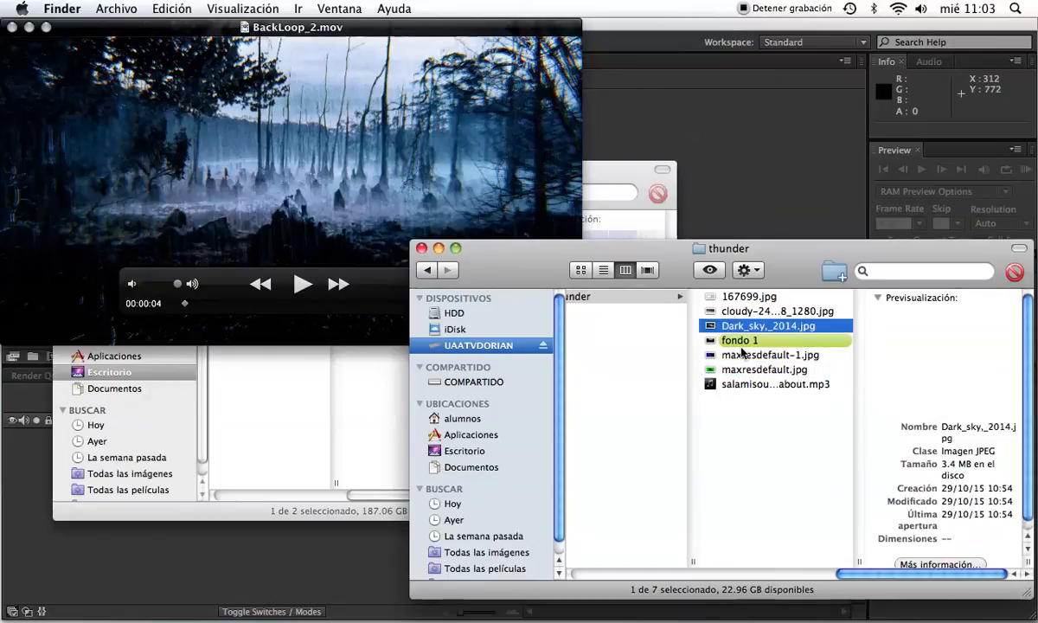
pyautogui.click(742, 356)
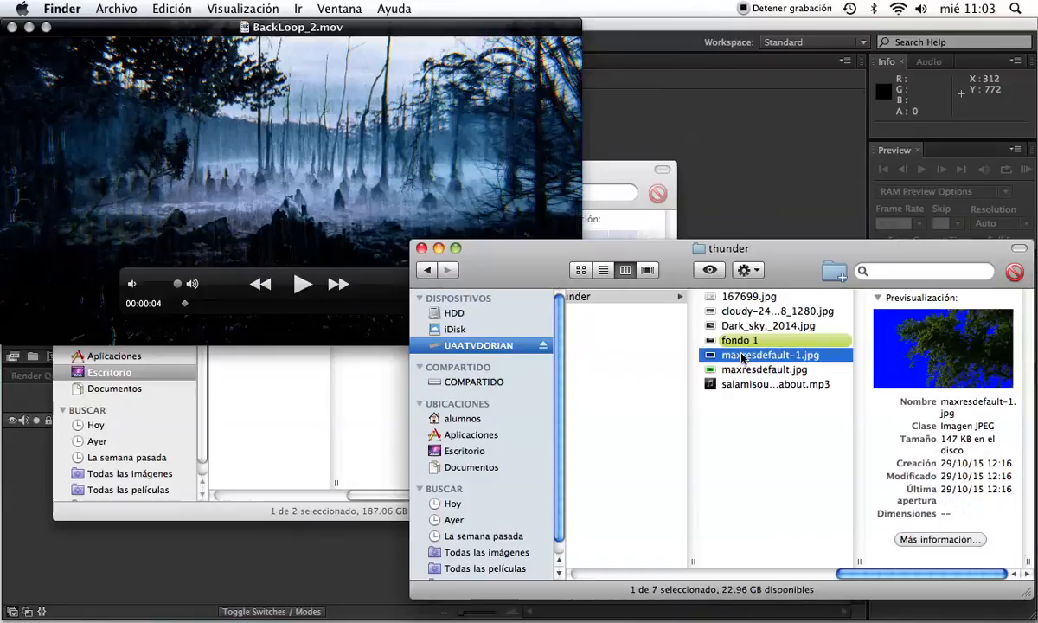
pyautogui.press('space')
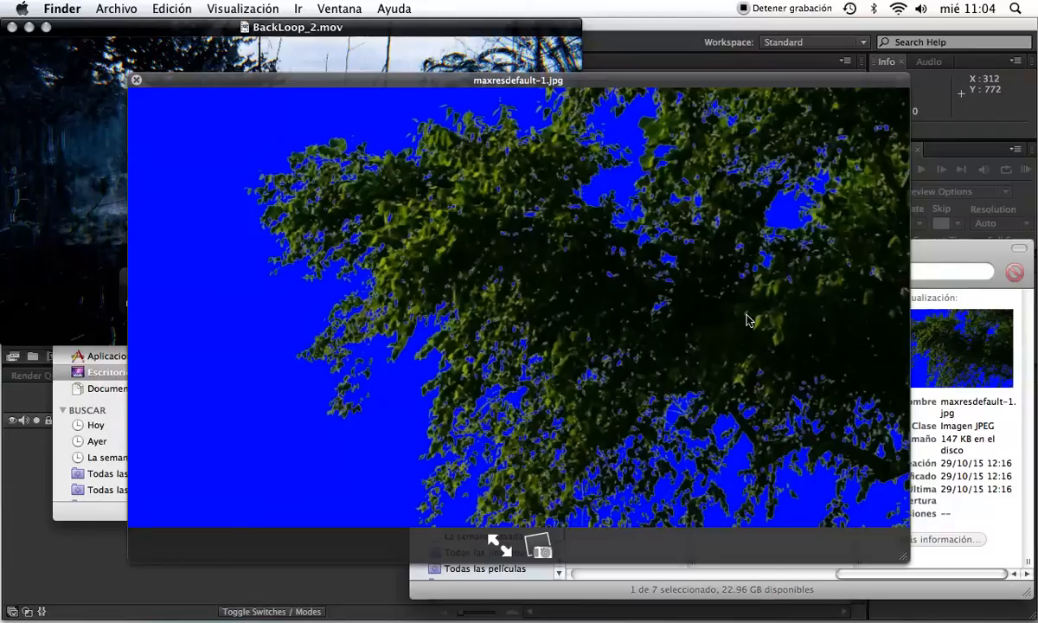
pyautogui.press('space')
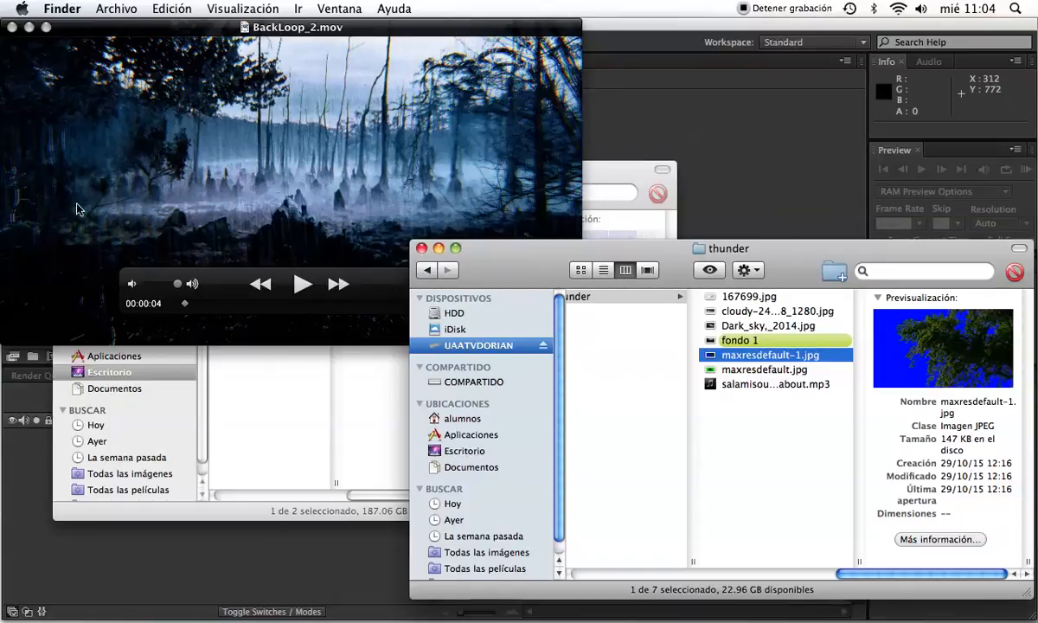
# Step: Check the movie frame at 00:00:04 and preview maxresdefault.jpg at large size for comparison
pyautogui.click(197, 28)
pyautogui.moveTo(184, 303); pyautogui.dragTo(183, 304)
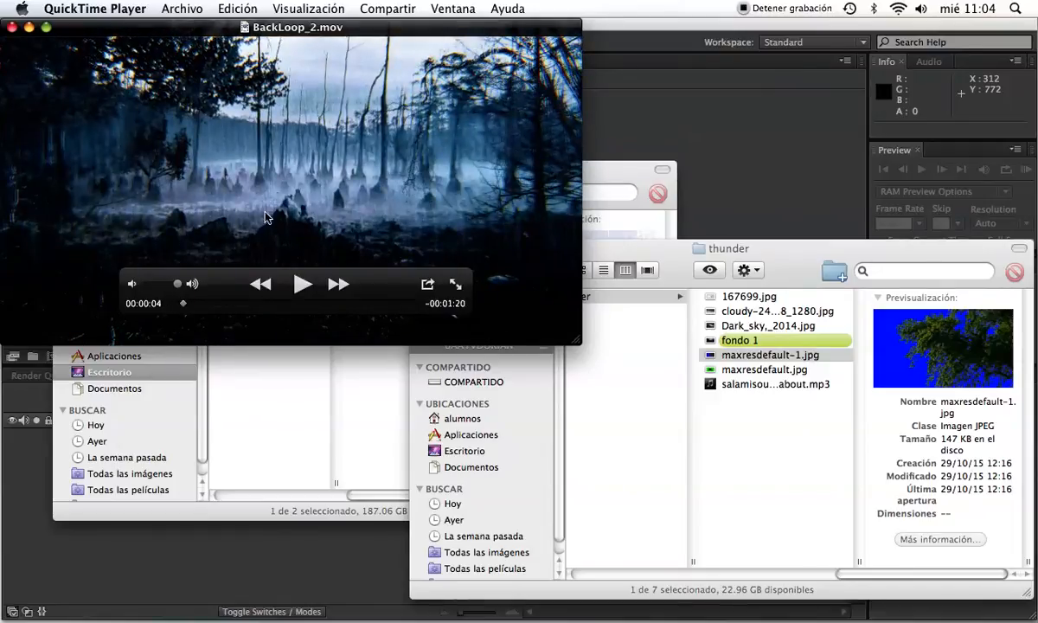
pyautogui.click(728, 407)
pyautogui.click(759, 370)
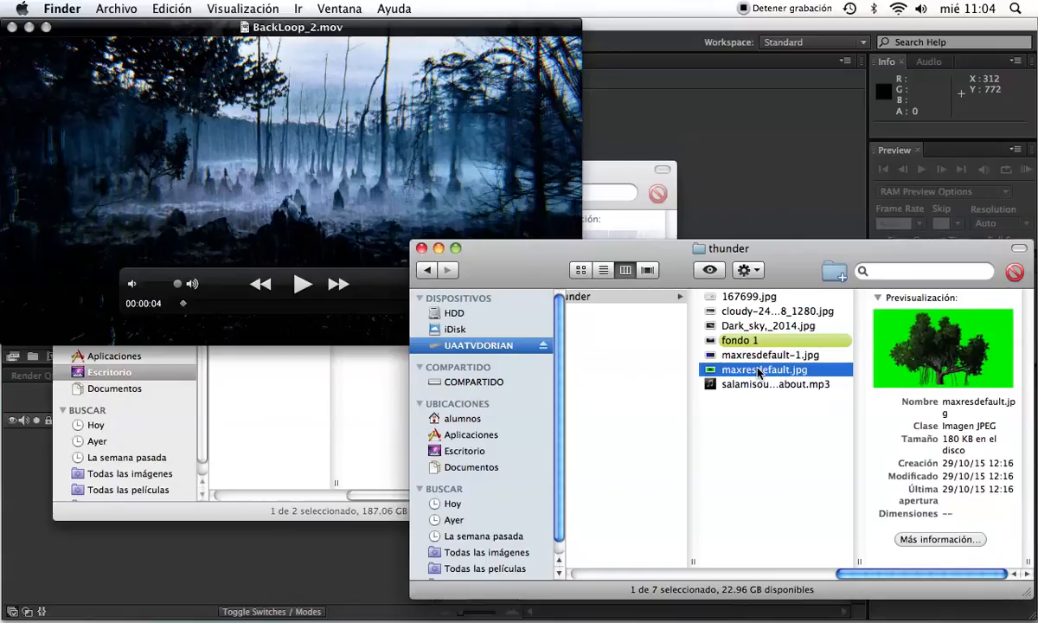
pyautogui.press('space')
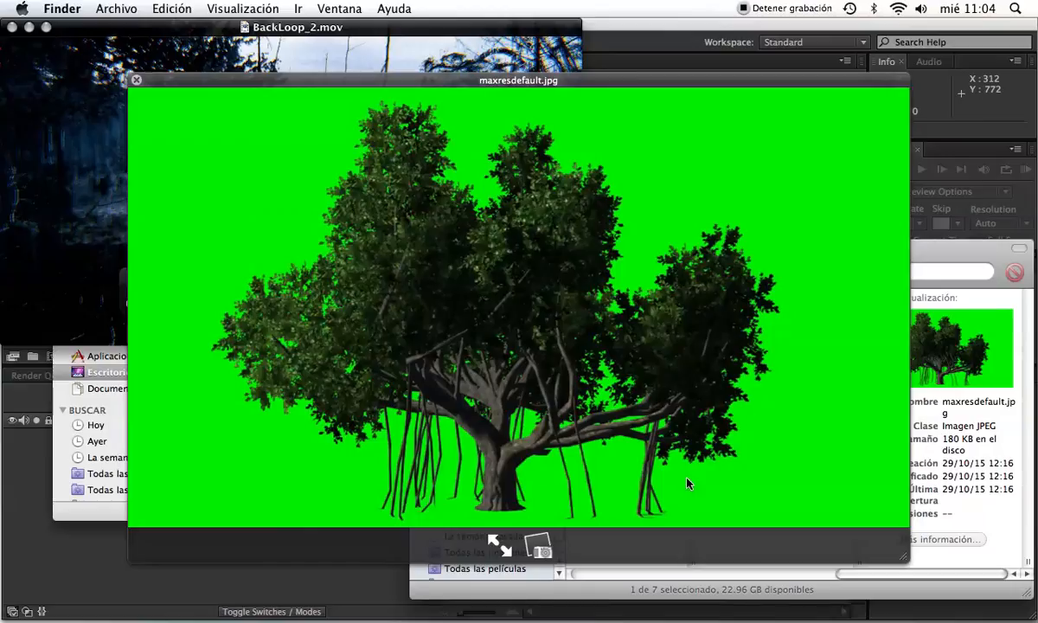
pyautogui.press('space')
pyautogui.click(361, 27)
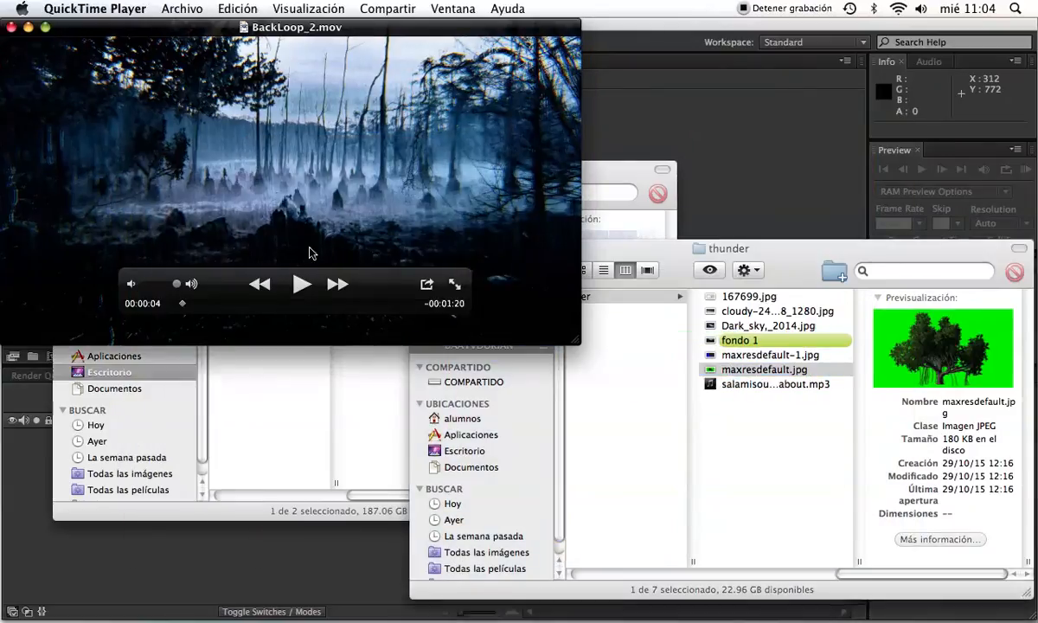
# Step: Scrub BackLoop_2.mov to 00:00:33 and 00:00:59, and preview cloudy-240328_1280.jpg and Dark_sky,_2014.jpg for comparison with its sky
pyautogui.moveTo(186, 304); pyautogui.dragTo(266, 307)
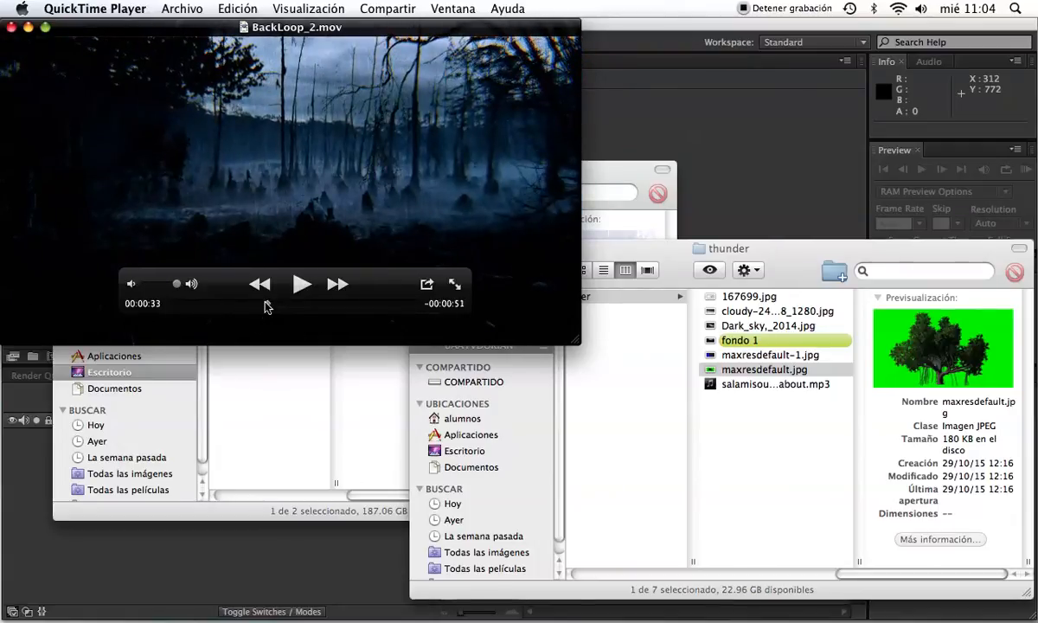
pyautogui.moveTo(269, 307); pyautogui.dragTo(343, 308)
pyautogui.click(776, 431)
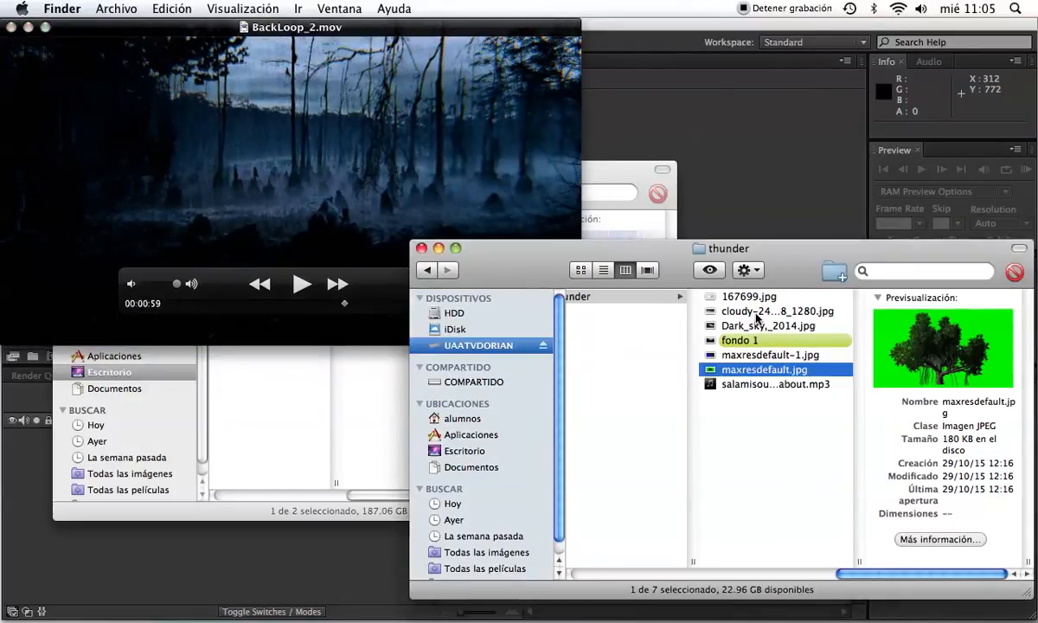
pyautogui.click(756, 313)
pyautogui.press('space')
pyautogui.press('space')
pyautogui.press('space')
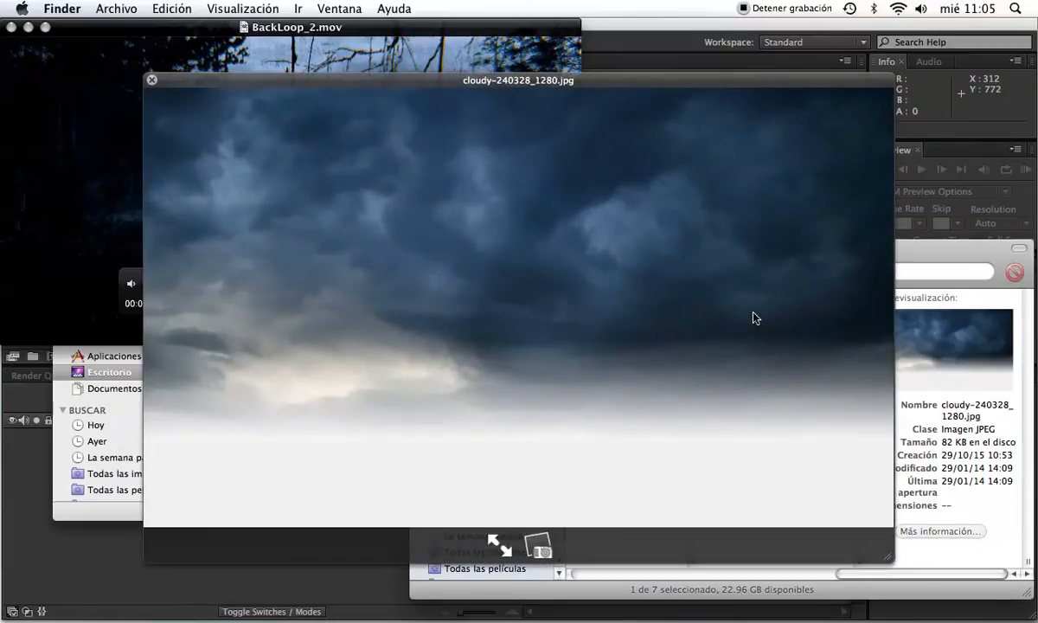
pyautogui.press('Down')
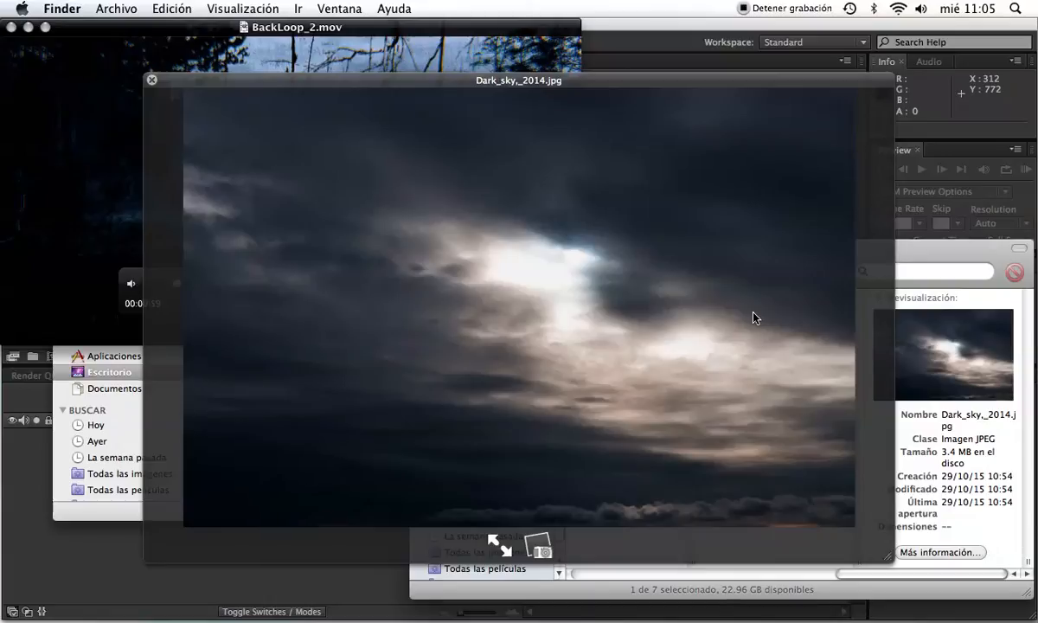
pyautogui.press('space')
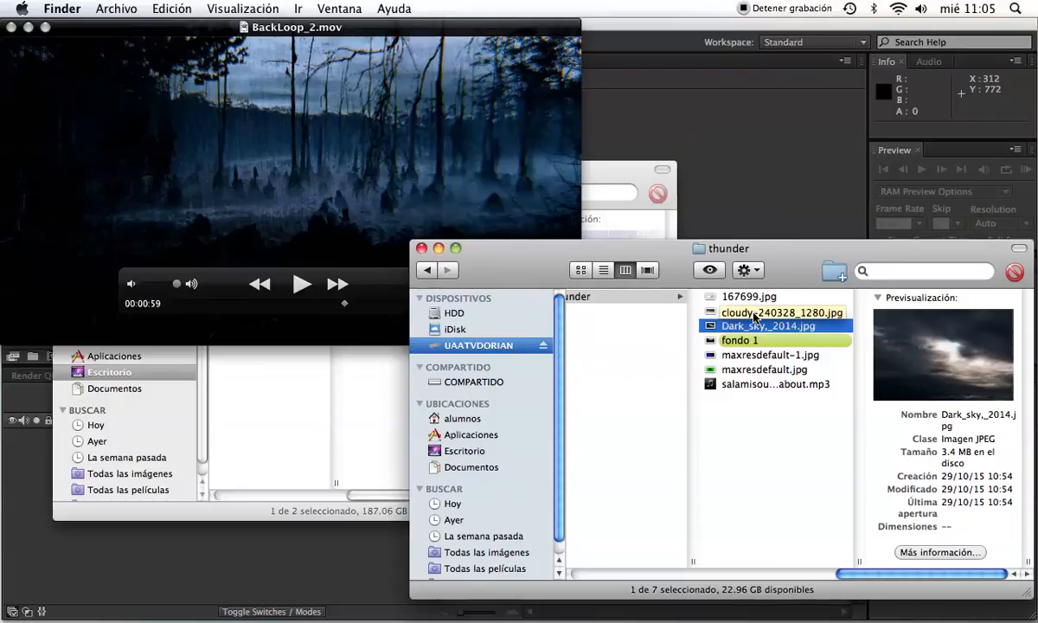
# Step: Close BackLoop_2.mov by quitting QuickTime Player, cancelling at the prompt about keeping the current screen recording
pyautogui.click(305, 127)
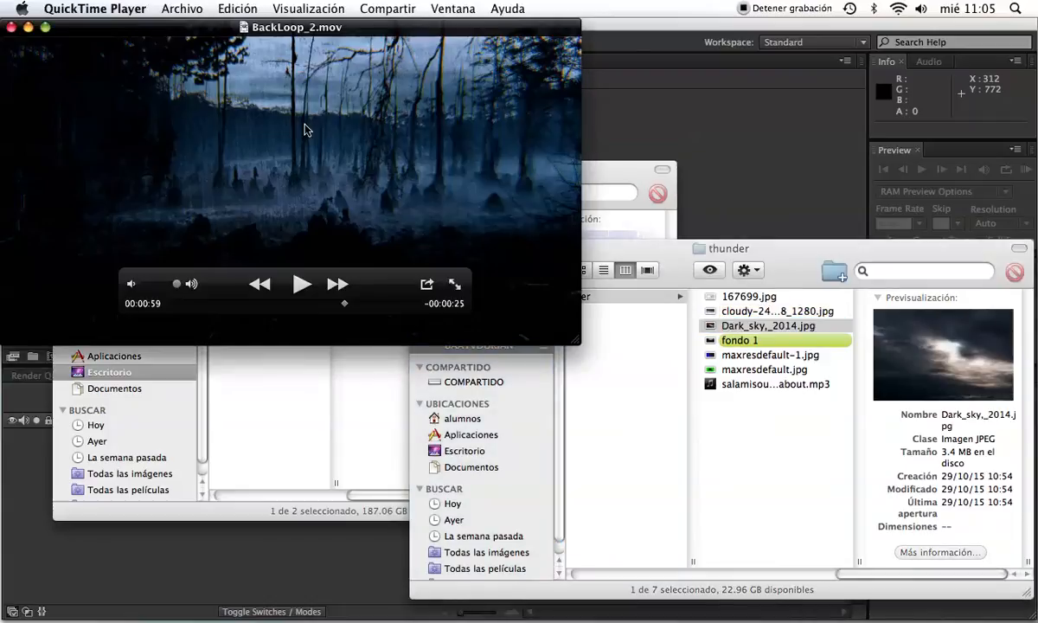
pyautogui.press('super+q')
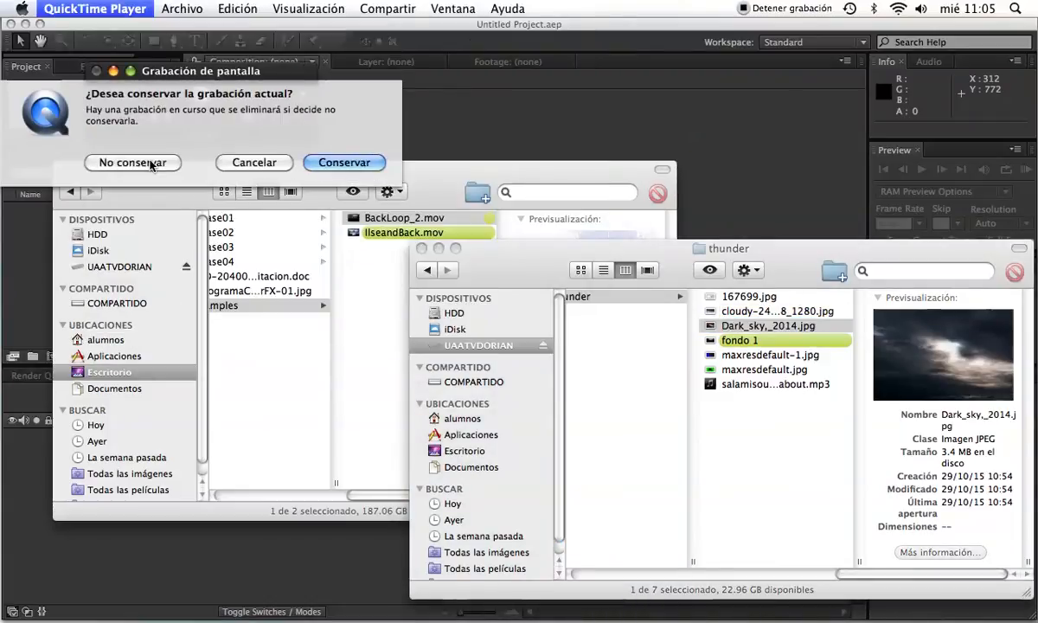
pyautogui.click(257, 162)
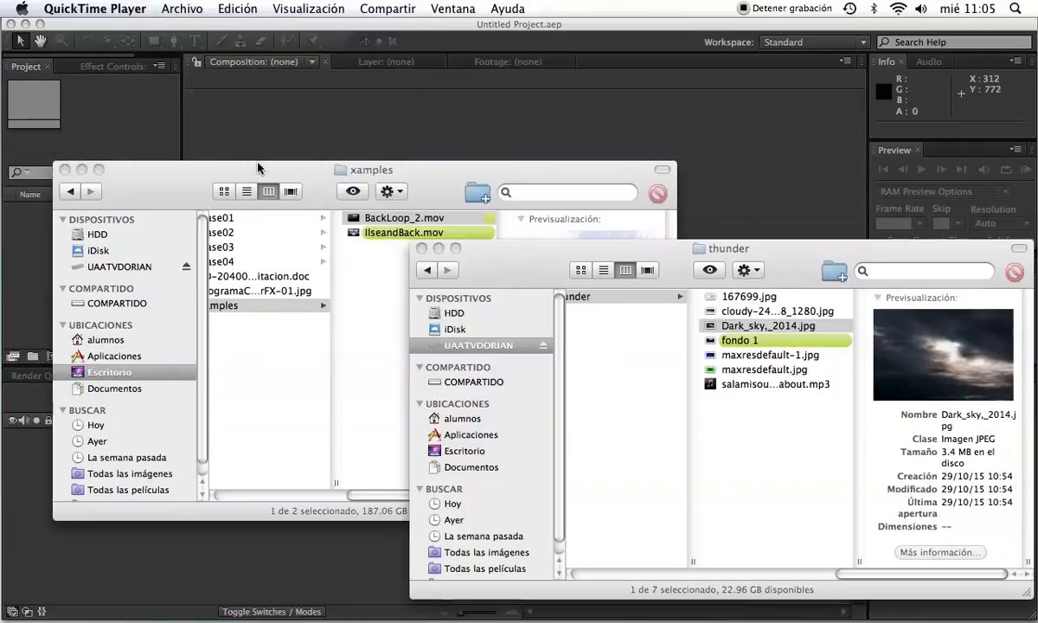
# Step: Import the six JPEG images from Finder's thunder folder into the After Effects project and deselect them
pyautogui.click(771, 253)
pyautogui.moveTo(818, 368); pyautogui.dragTo(17, 269)
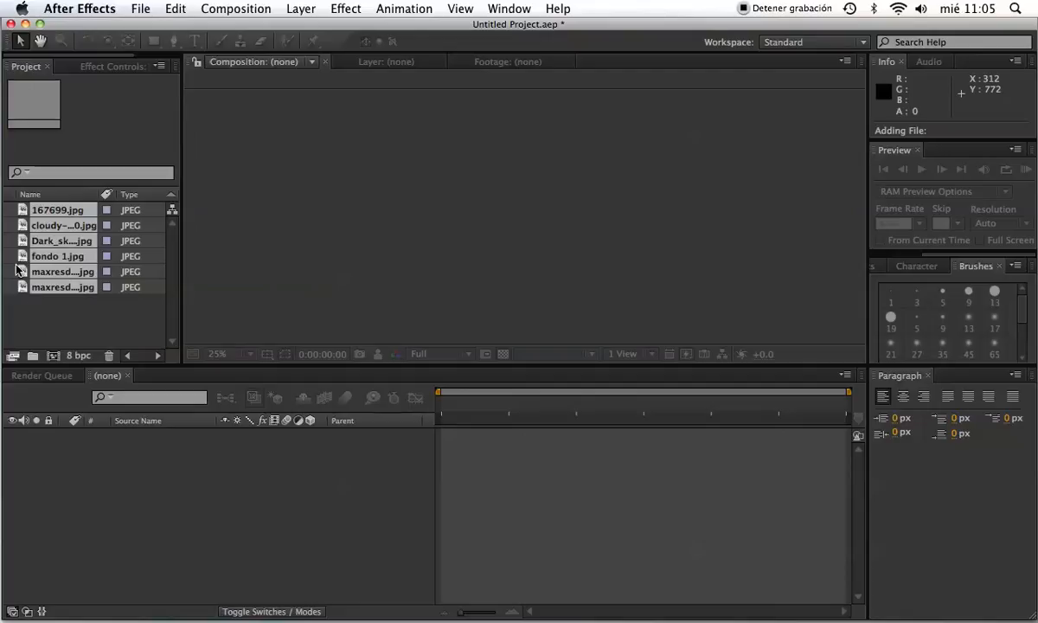
pyautogui.click(42, 322)
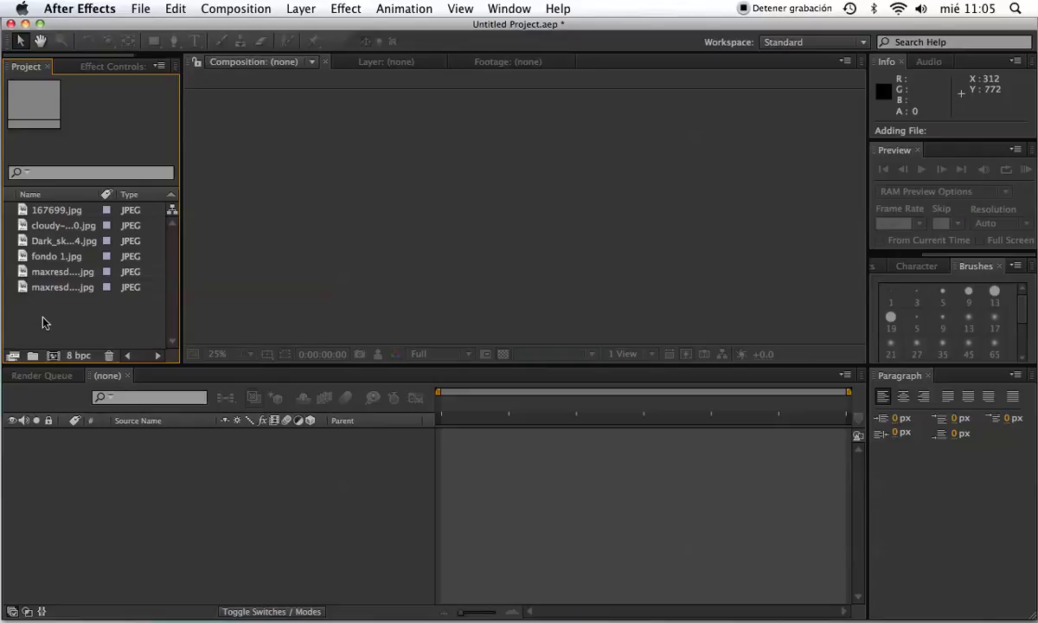
pyautogui.click(52, 287)
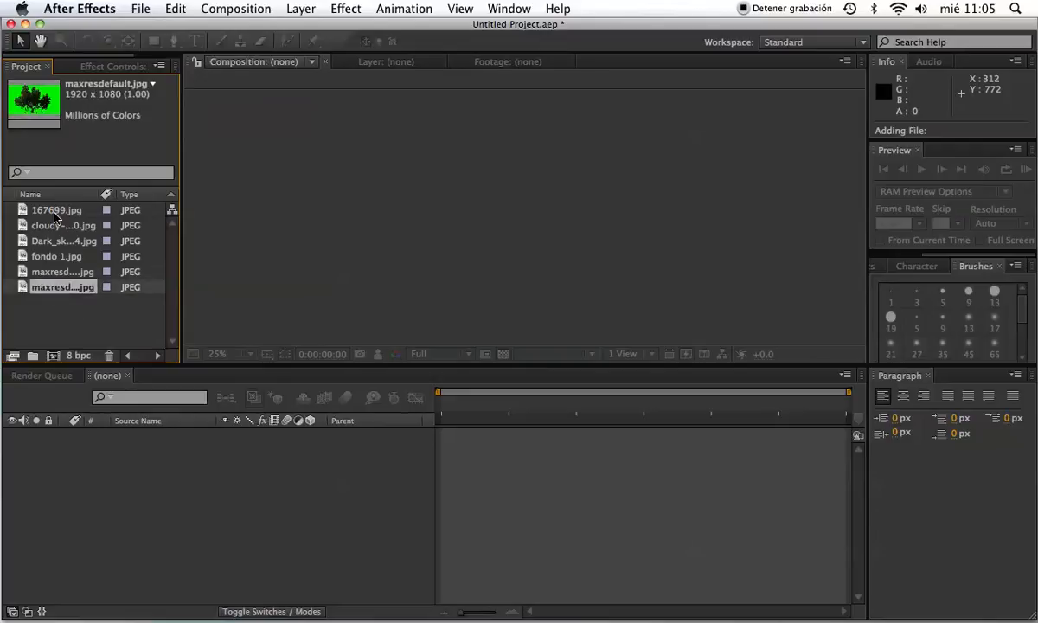
pyautogui.click(50, 209)
pyautogui.click(54, 305)
pyautogui.moveTo(60, 312); pyautogui.dragTo(40, 157)
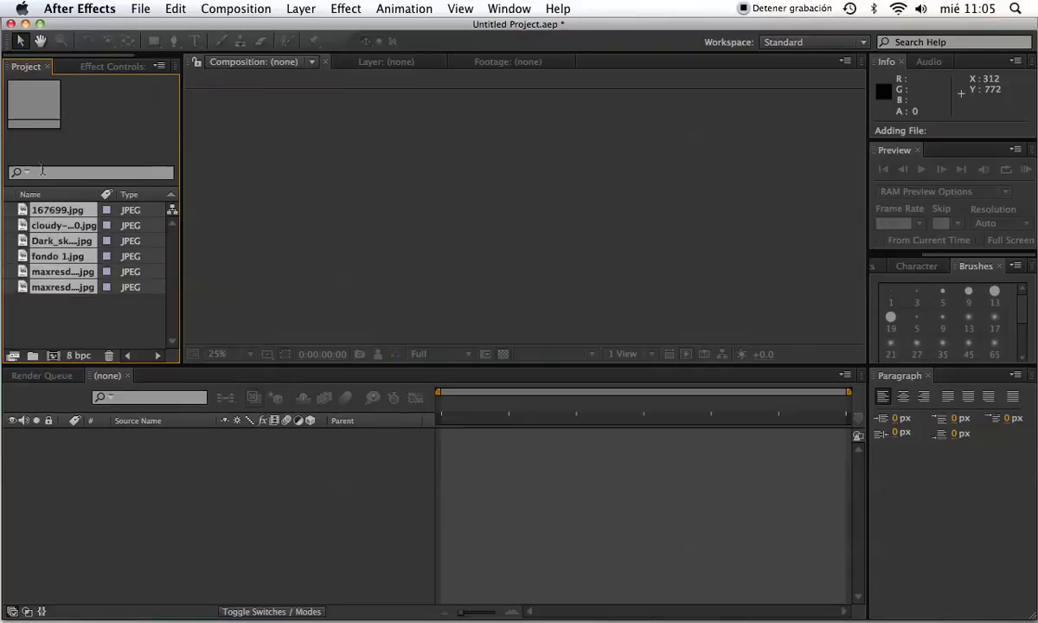
pyautogui.moveTo(52, 205); pyautogui.dragTo(39, 229)
pyautogui.click(71, 335)
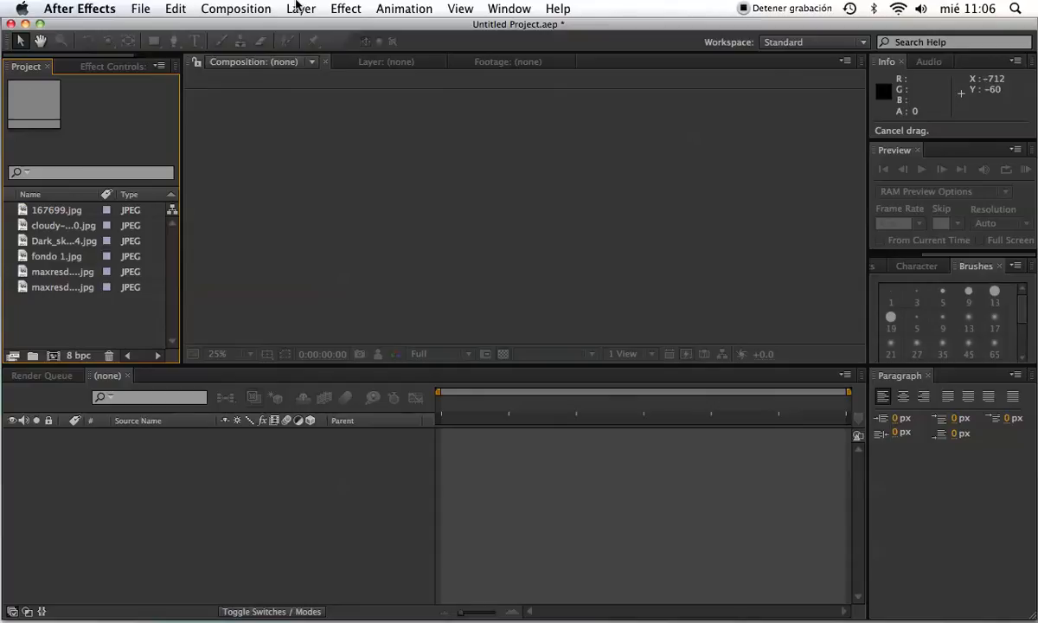
# Step: Create composition Comp 1 with the HDTV 1080 29.97 preset and a duration of 0;00;10;00, and show it in 1 View
pyautogui.click(246, 9)
pyautogui.click(277, 30)
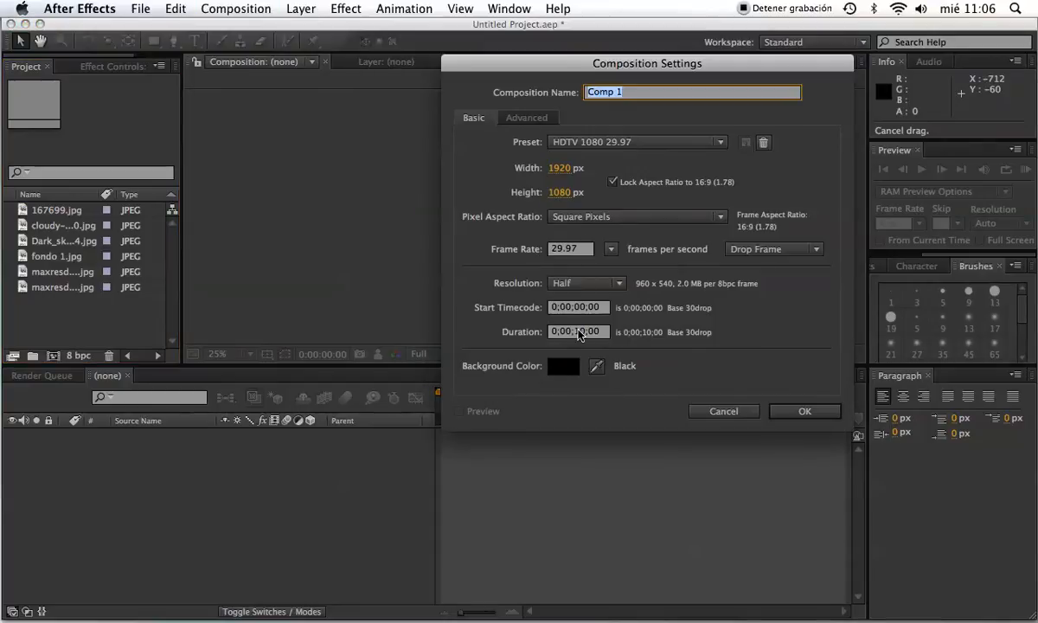
pyautogui.click(816, 415)
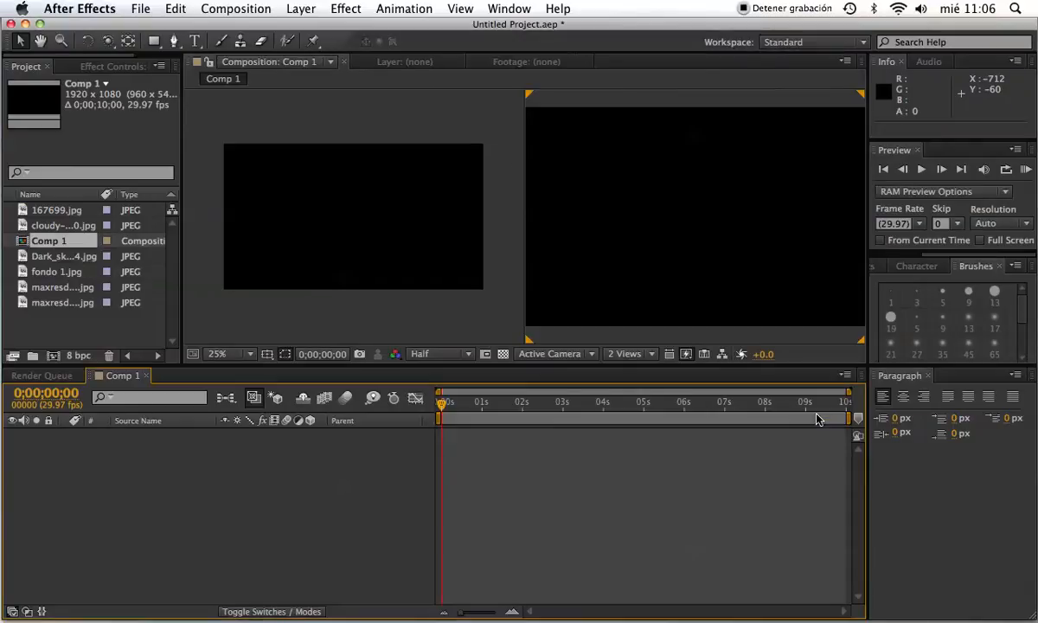
pyautogui.click(619, 353)
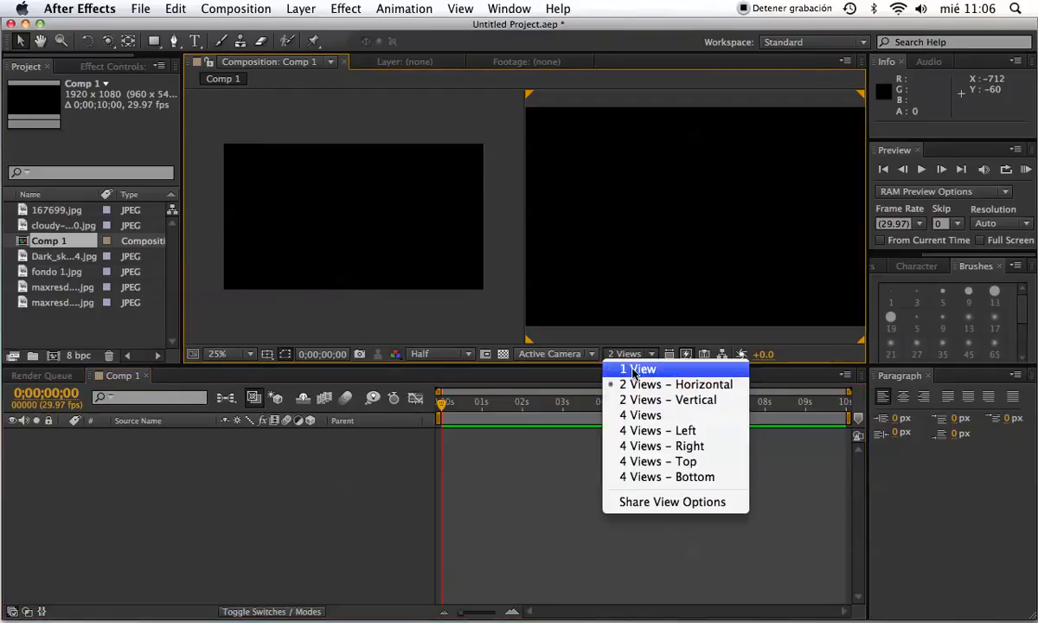
pyautogui.click(634, 368)
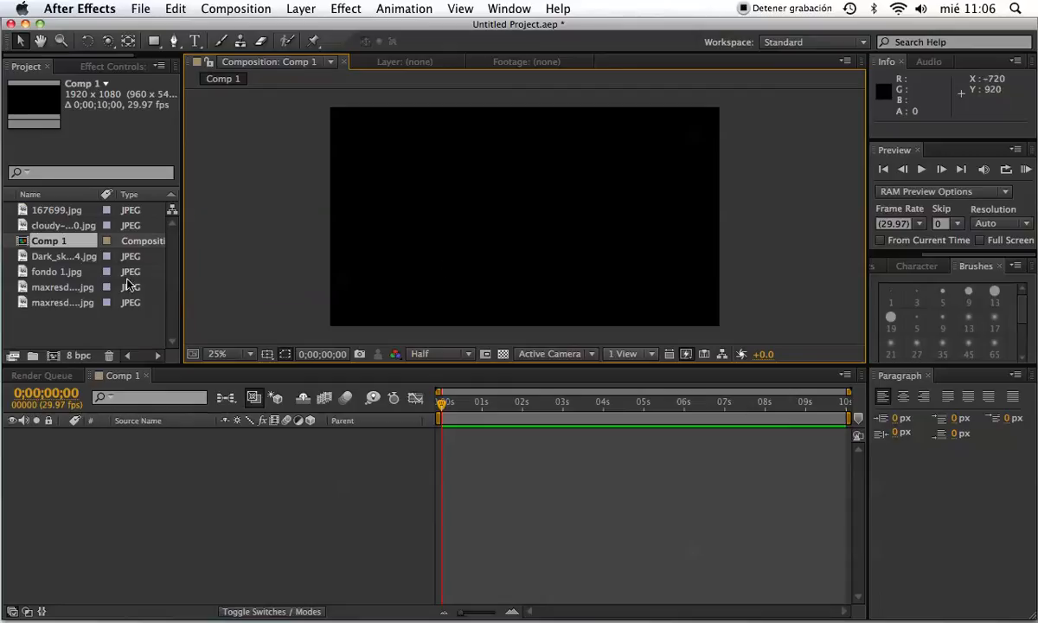
# Step: Select all six imported JPEG images, leaving out Comp 1, and add them as layers to the Comp 1 timeline
pyautogui.click(52, 210)
pyautogui.keyDown('super'); pyautogui.click(54, 225); pyautogui.keyUp('super')
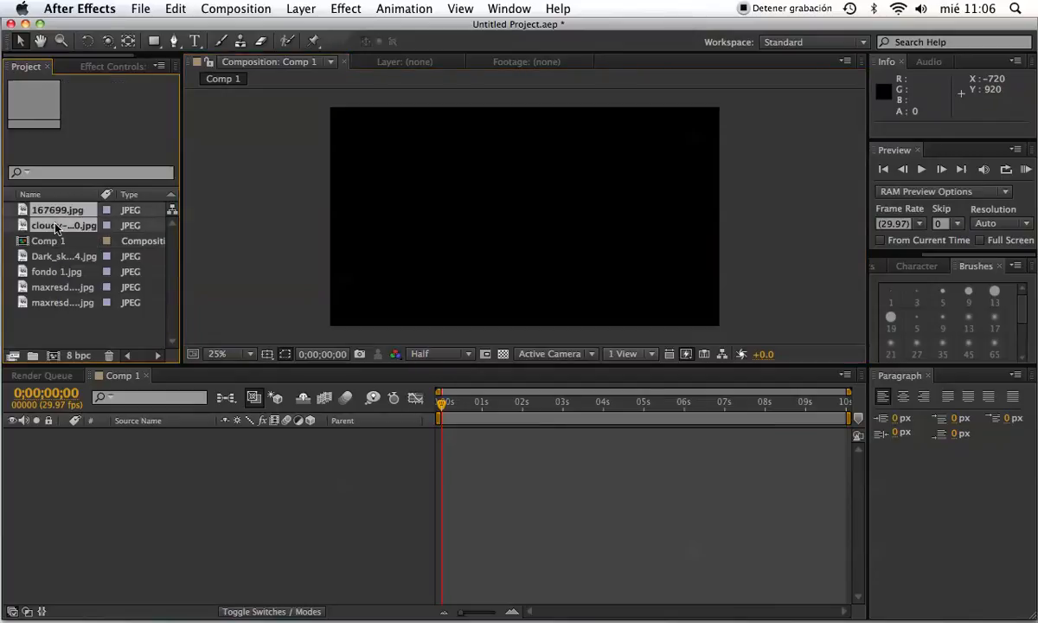
pyautogui.keyDown('super'); pyautogui.click(57, 256); pyautogui.keyUp('super')
pyautogui.keyDown('super'); pyautogui.click(61, 273); pyautogui.keyUp('super')
pyautogui.keyDown('super'); pyautogui.click(61, 303); pyautogui.keyUp('super')
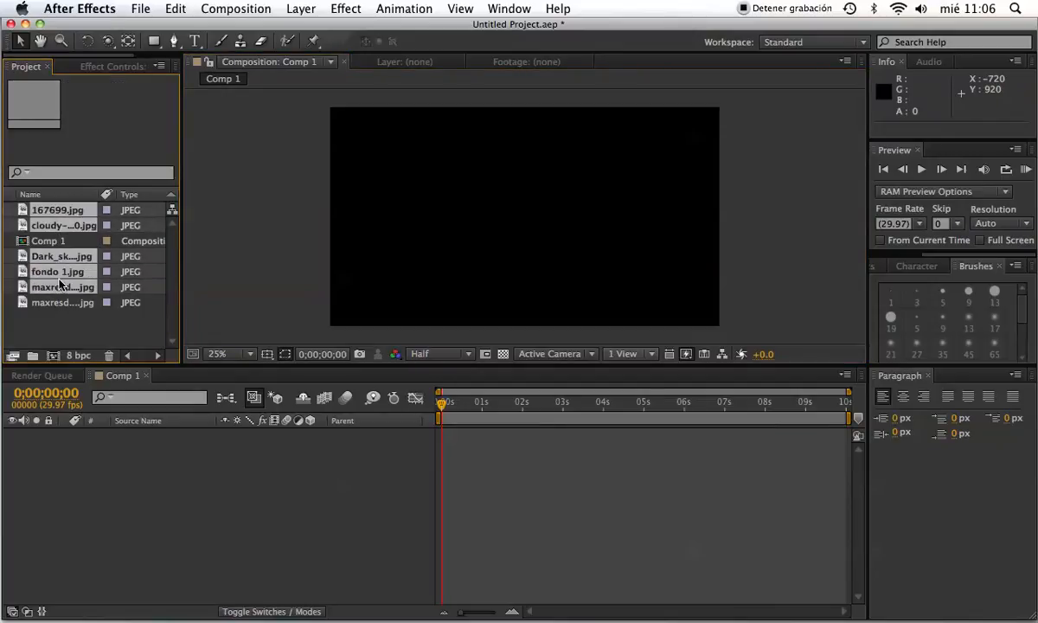
pyautogui.keyDown('super'); pyautogui.click(57, 287); pyautogui.keyUp('super')
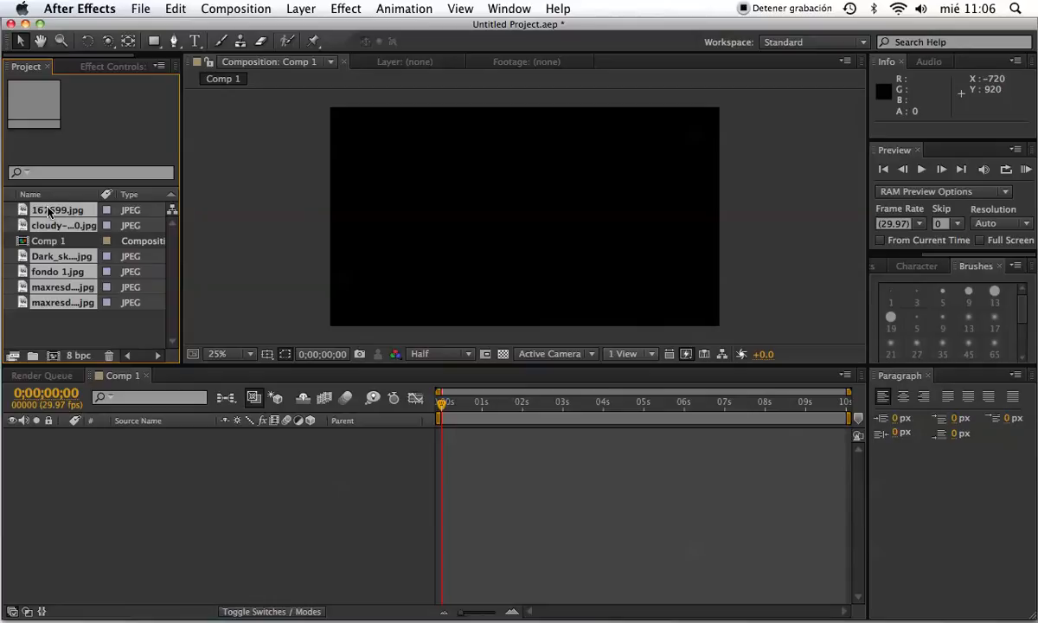
pyautogui.moveTo(49, 210); pyautogui.dragTo(174, 461)
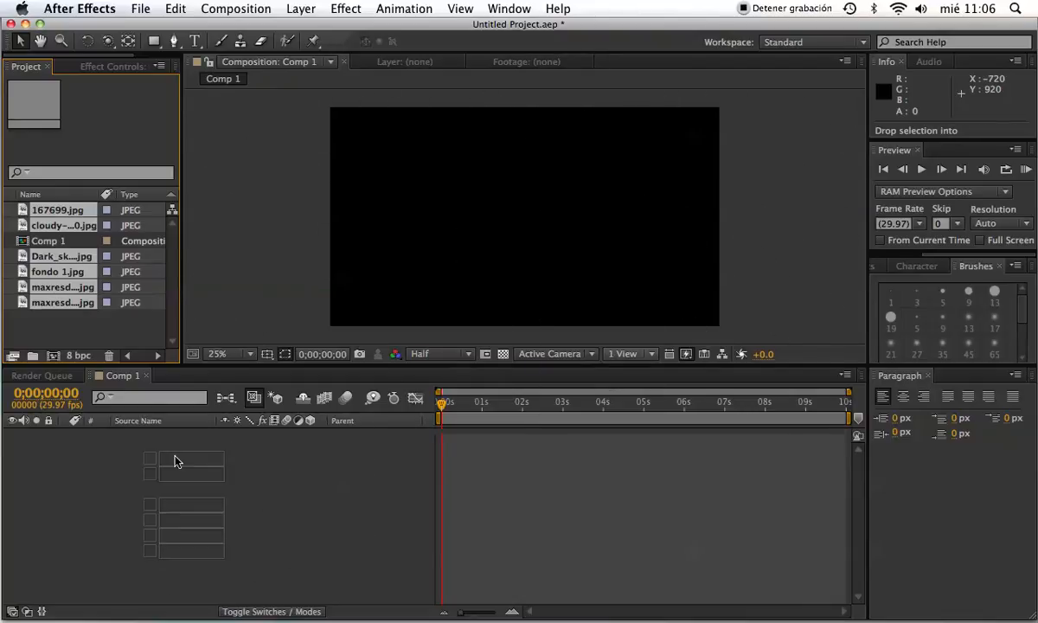
# Step: Place the selected JPEG images in the empty Comp 1 timeline as six stacked layers
pyautogui.moveTo(175, 461); pyautogui.dragTo(121, 340)
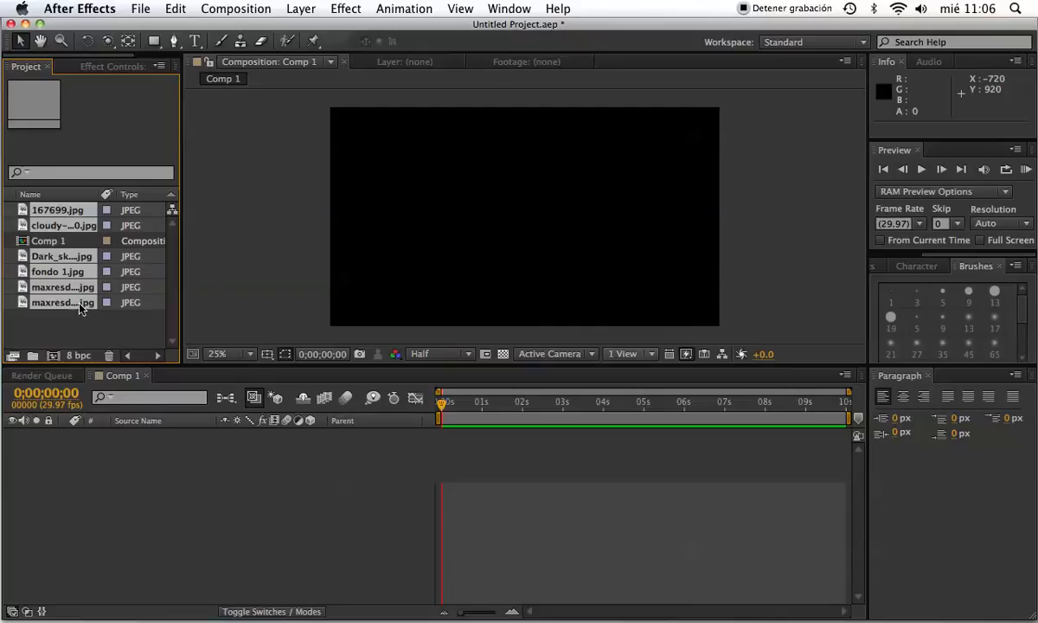
pyautogui.moveTo(80, 307); pyautogui.dragTo(218, 536)
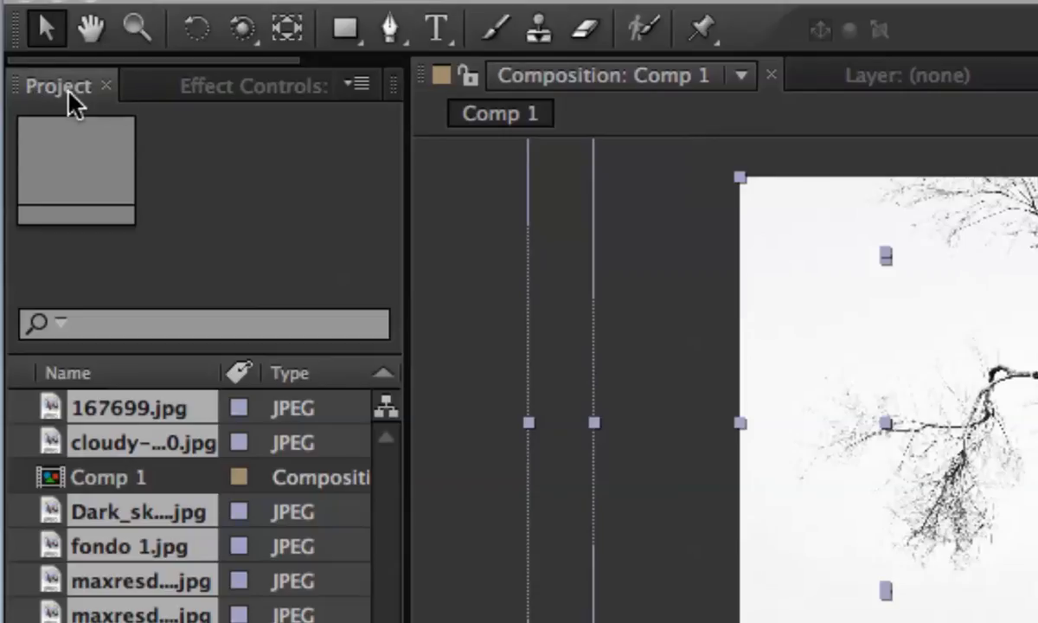
pyautogui.click(223, 89)
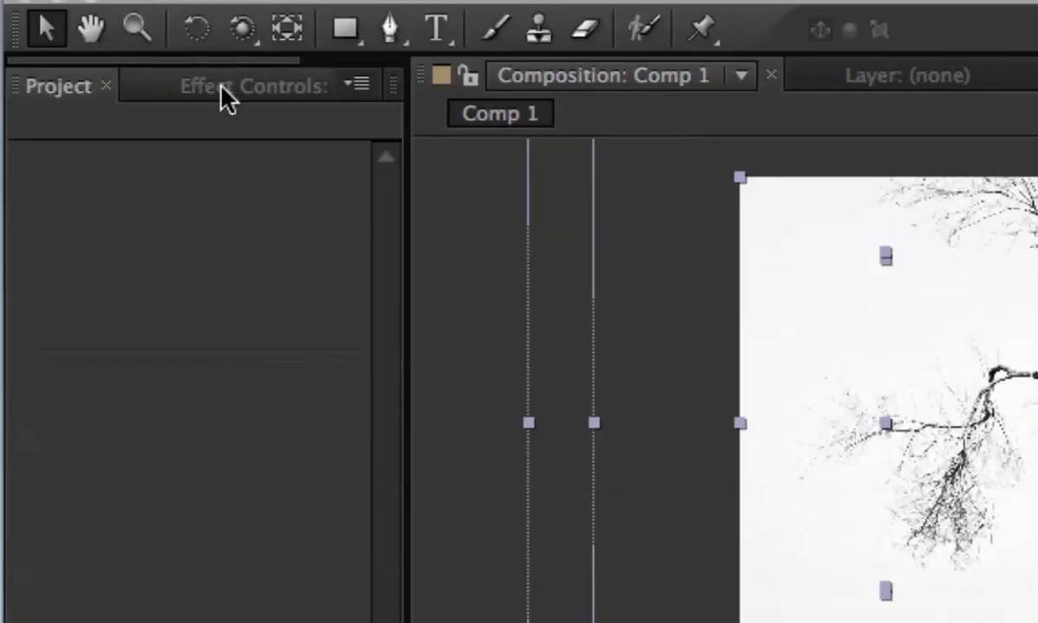
pyautogui.moveTo(134, 57); pyautogui.dragTo(26, 84)
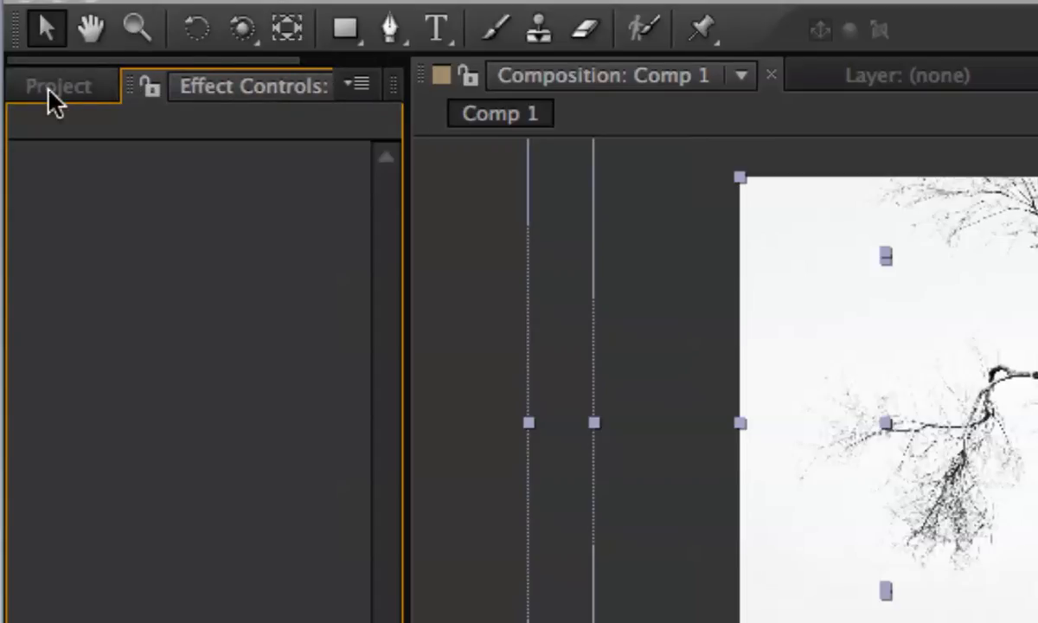
pyautogui.click(51, 86)
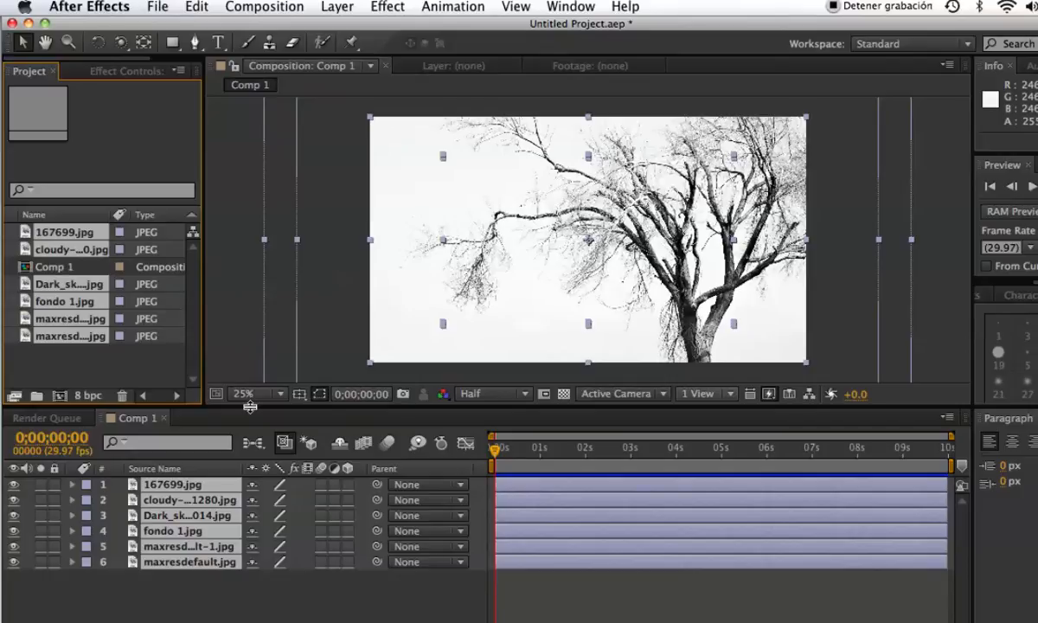
# Step: Deselect the layers and hide layers 1 to 5 so that only maxresdefault.jpg remains visible
pyautogui.click(174, 586)
pyautogui.moveTo(12, 547); pyautogui.dragTo(14, 467)
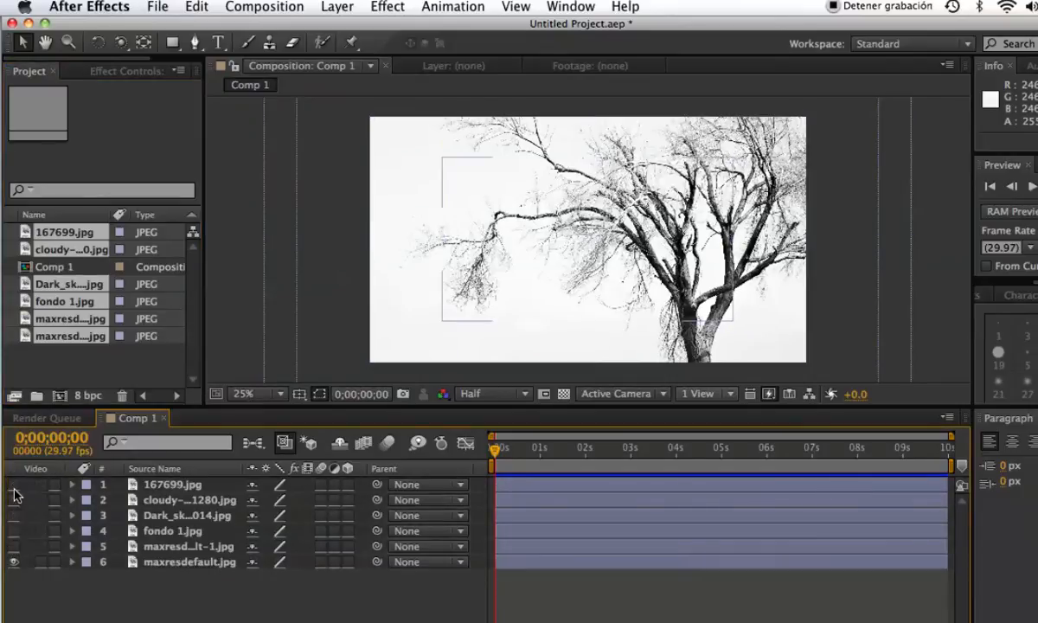
# Step: Apply Keylight (1.2) to maxresdefault.jpg, sample its green background as the Screen Colour, and check the key against the transparency grid
pyautogui.click(212, 562)
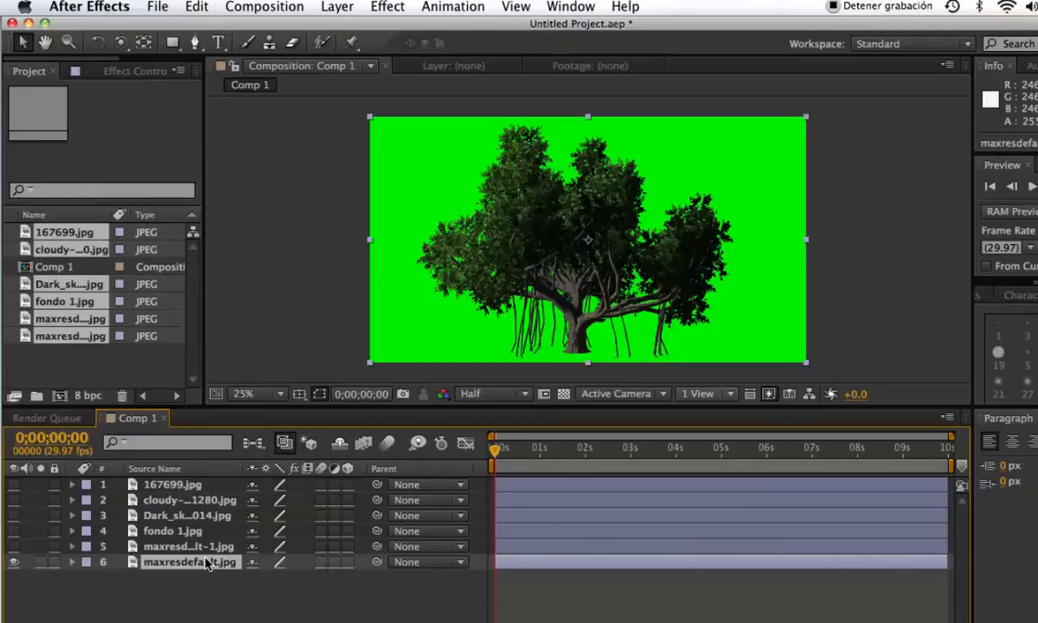
pyautogui.click(388, 7)
pyautogui.moveTo(533, 235)
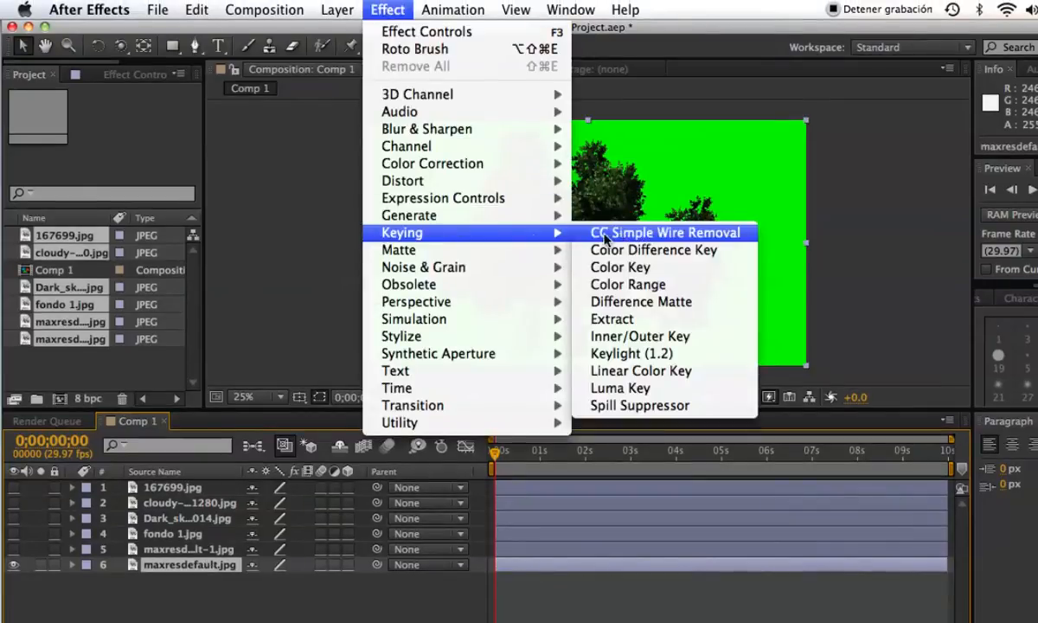
pyautogui.click(662, 354)
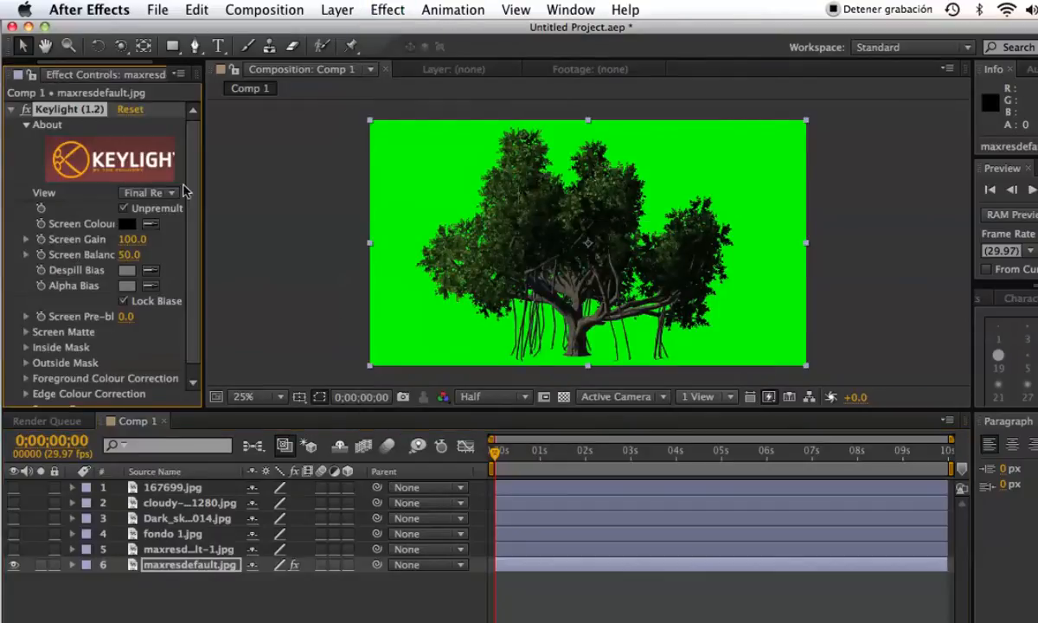
pyautogui.click(150, 226)
pyautogui.click(413, 183)
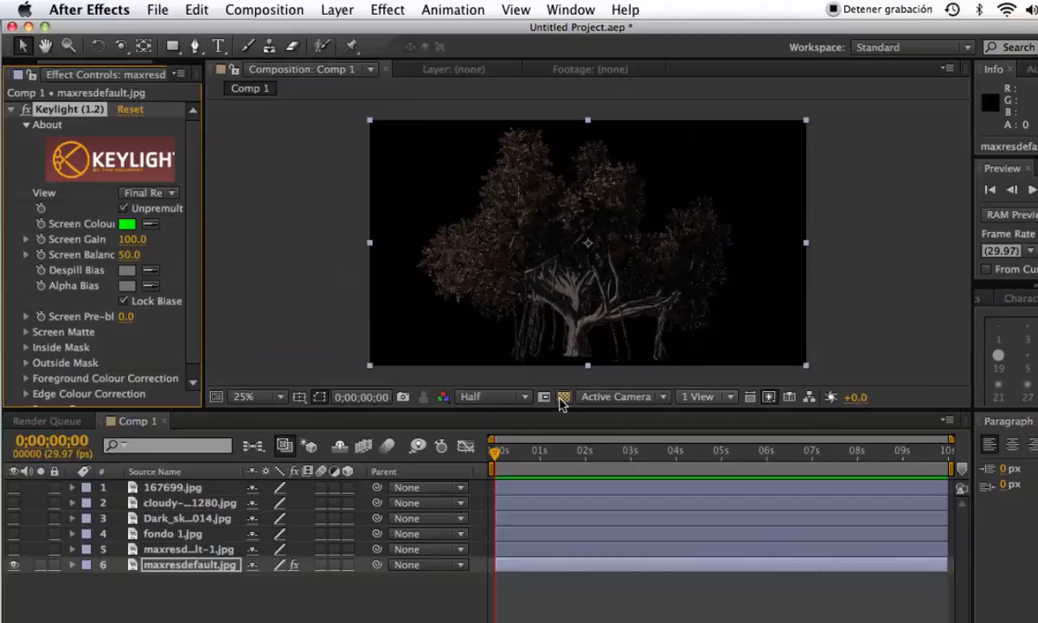
pyautogui.click(563, 397)
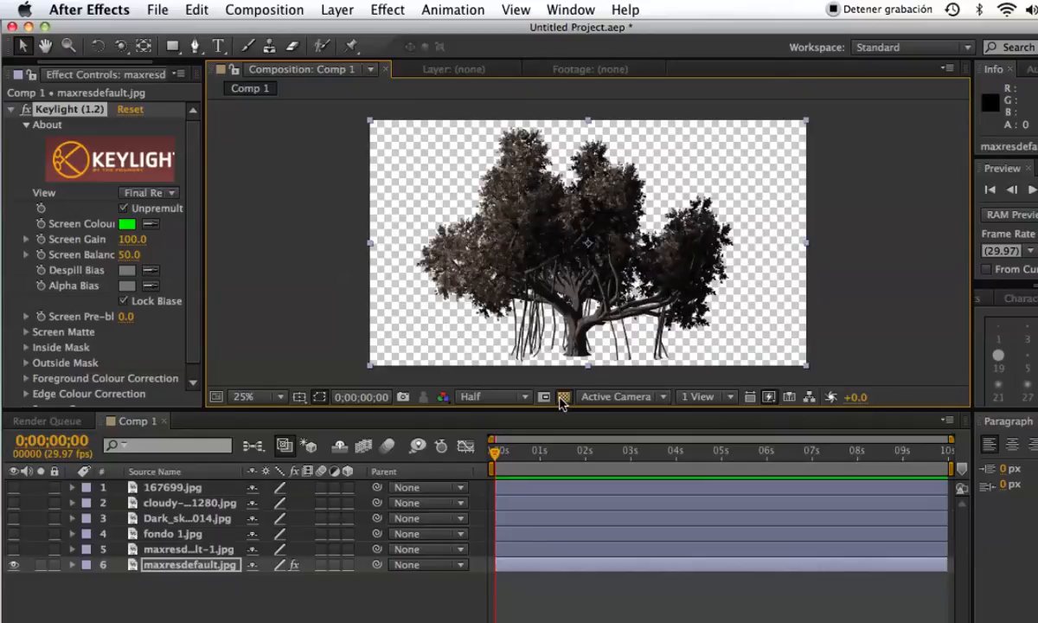
pyautogui.click(563, 398)
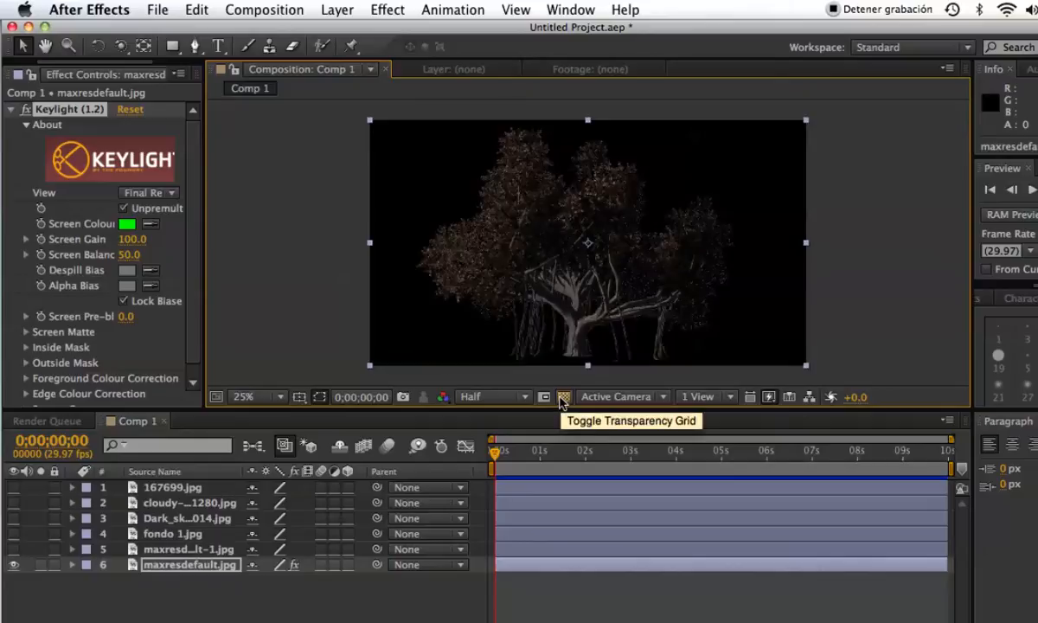
# Step: Collapse the Keylight settings, hide the maxresdefault.jpg layer and show maxresdefault-1.jpg in its place
pyautogui.click(15, 111)
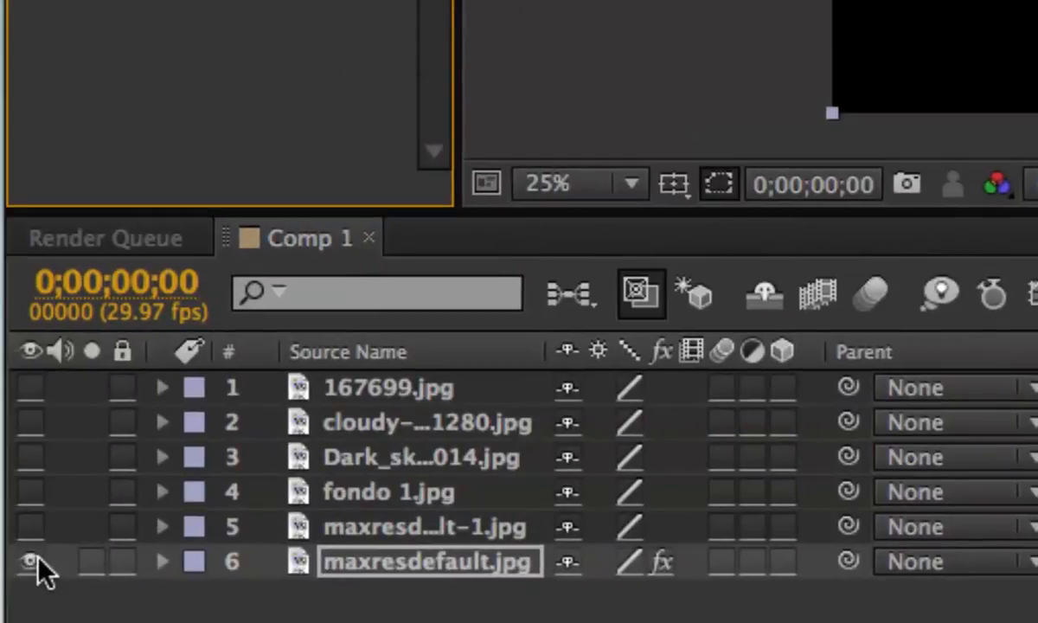
pyautogui.click(31, 560)
pyautogui.click(31, 525)
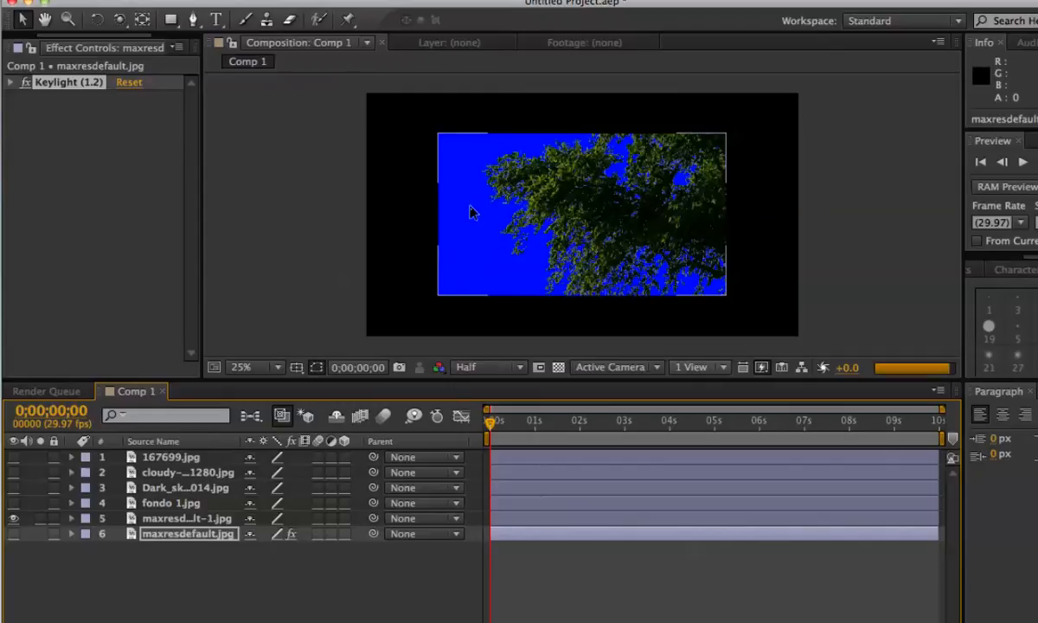
# Step: Apply Keylight (1.2) to maxresdefault-1.jpg and sample the image's blue background as the screen colour
pyautogui.click(205, 519)
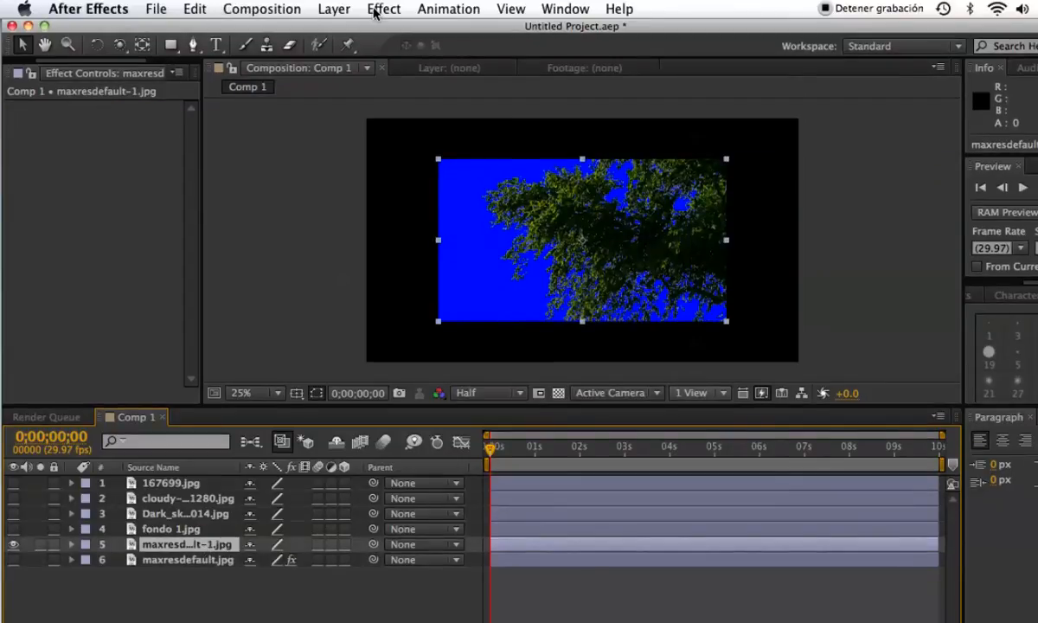
pyautogui.click(374, 10)
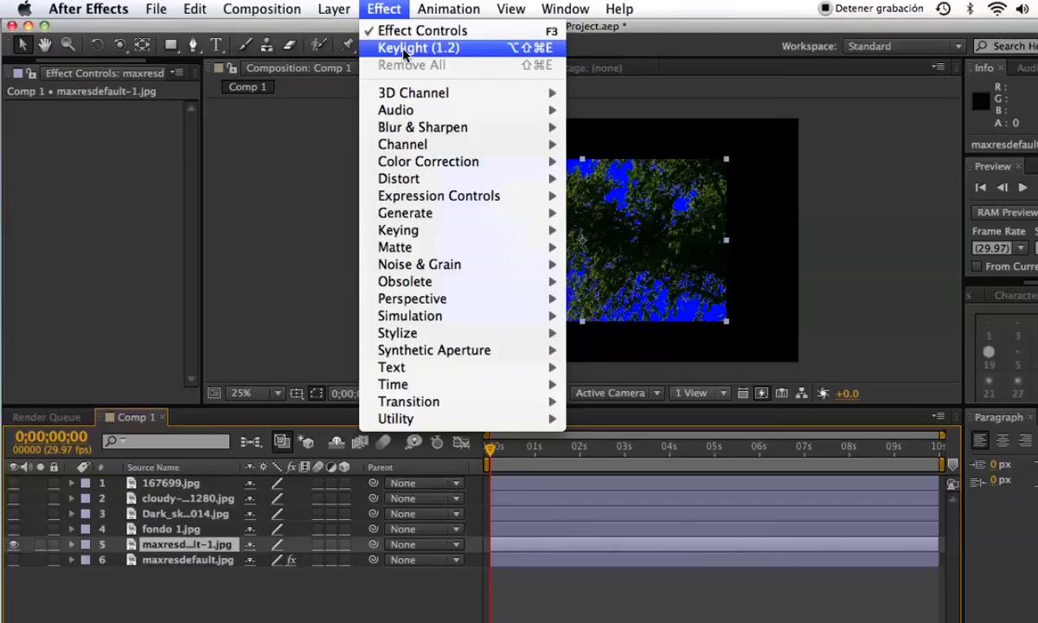
pyautogui.click(460, 49)
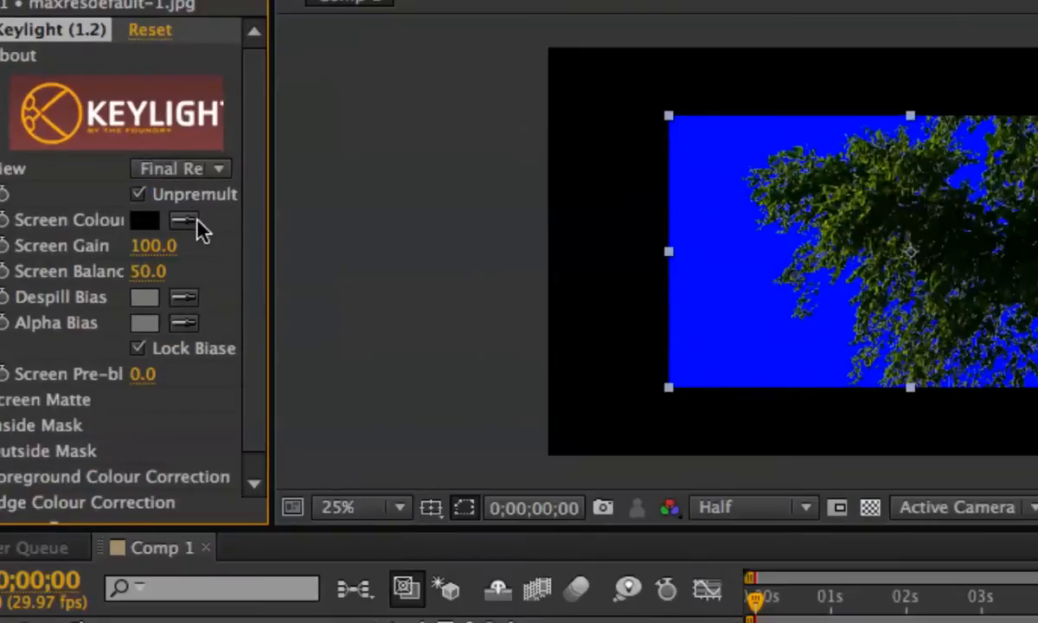
pyautogui.click(193, 221)
pyautogui.click(720, 257)
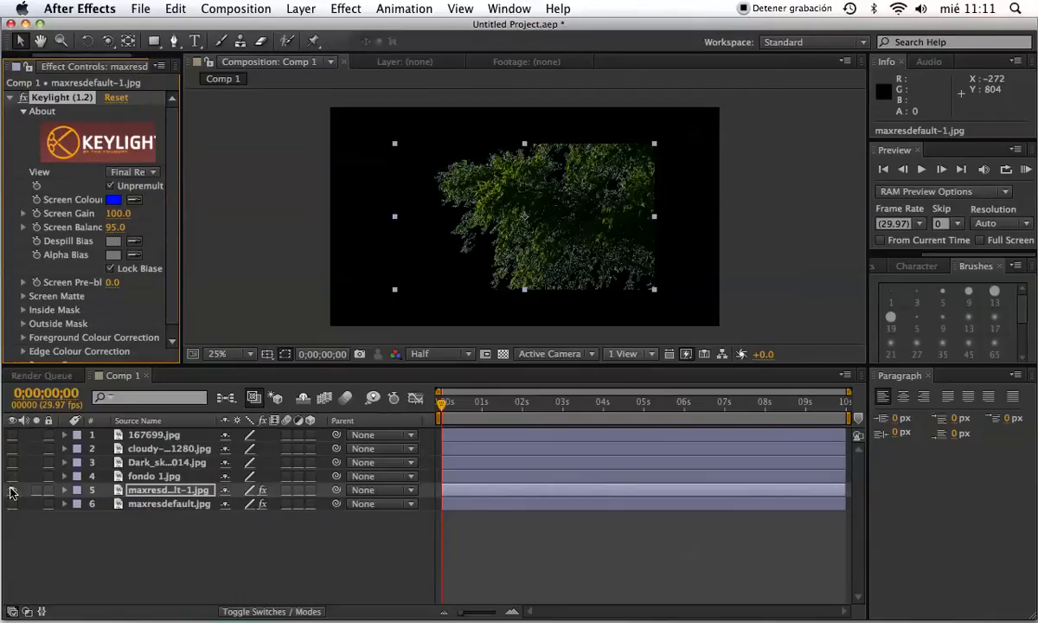
# Step: Hide the maxresdefault-1.jpg layer and show the fondo 1.jpg layer
pyautogui.click(13, 533)
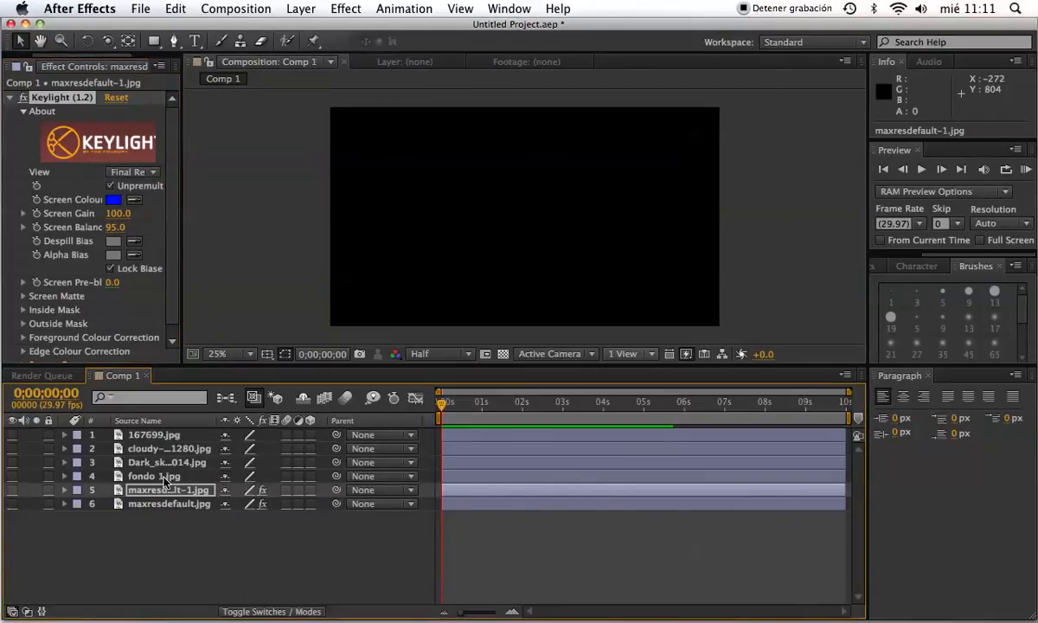
pyautogui.click(160, 476)
pyautogui.click(12, 476)
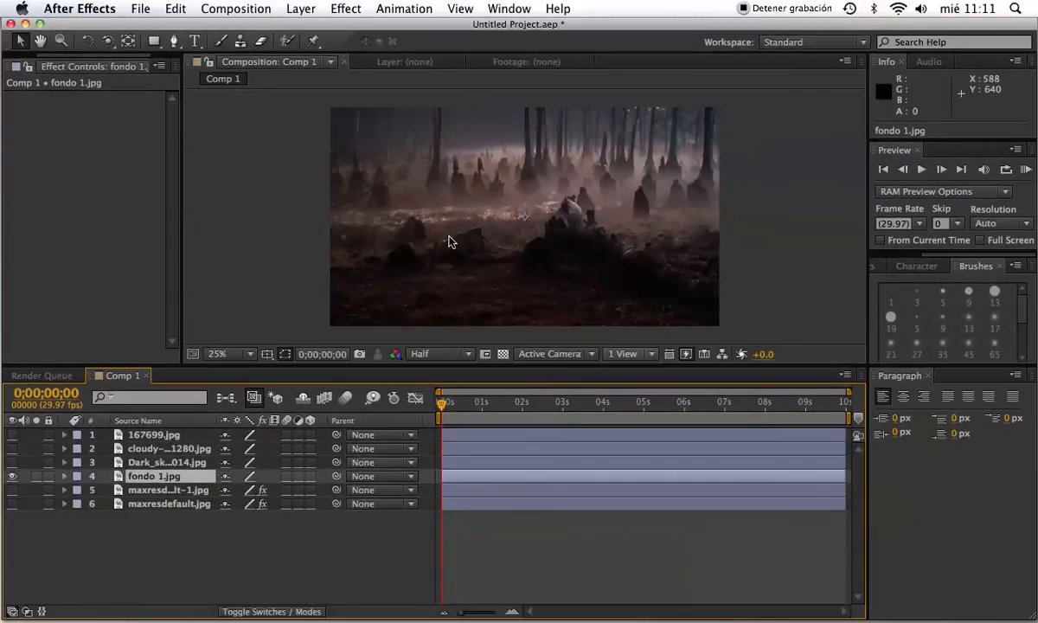
# Step: Scale fondo 1.jpg down to about three quarters of the composition's width so the whole image fits, and hide the layer
pyautogui.press('KP_0')
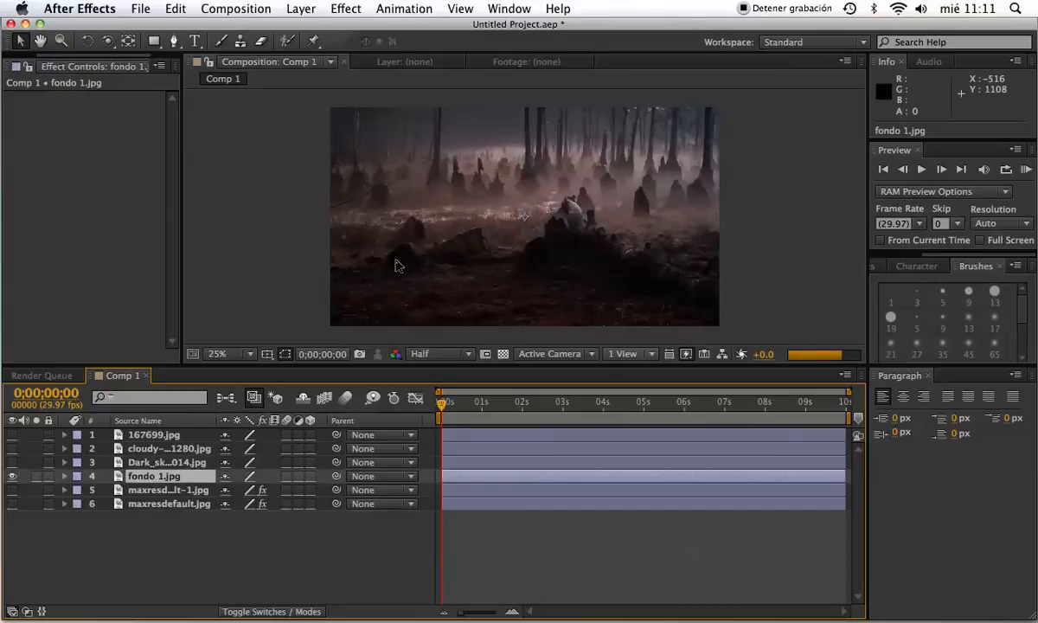
pyautogui.press(',')
pyautogui.press(',')
pyautogui.press(',')
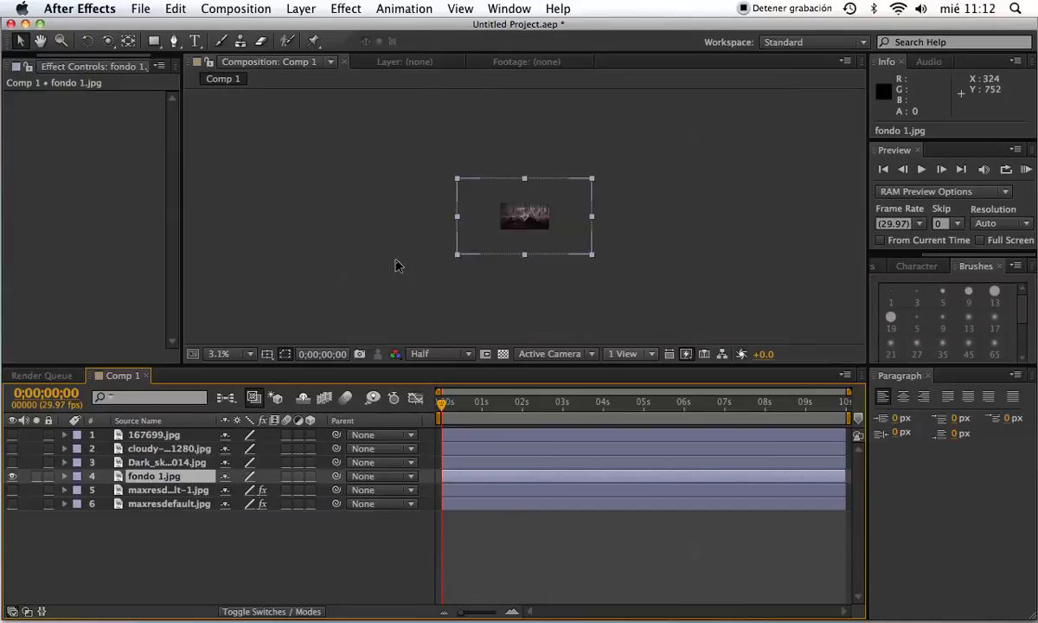
pyautogui.press('.')
pyautogui.press('.')
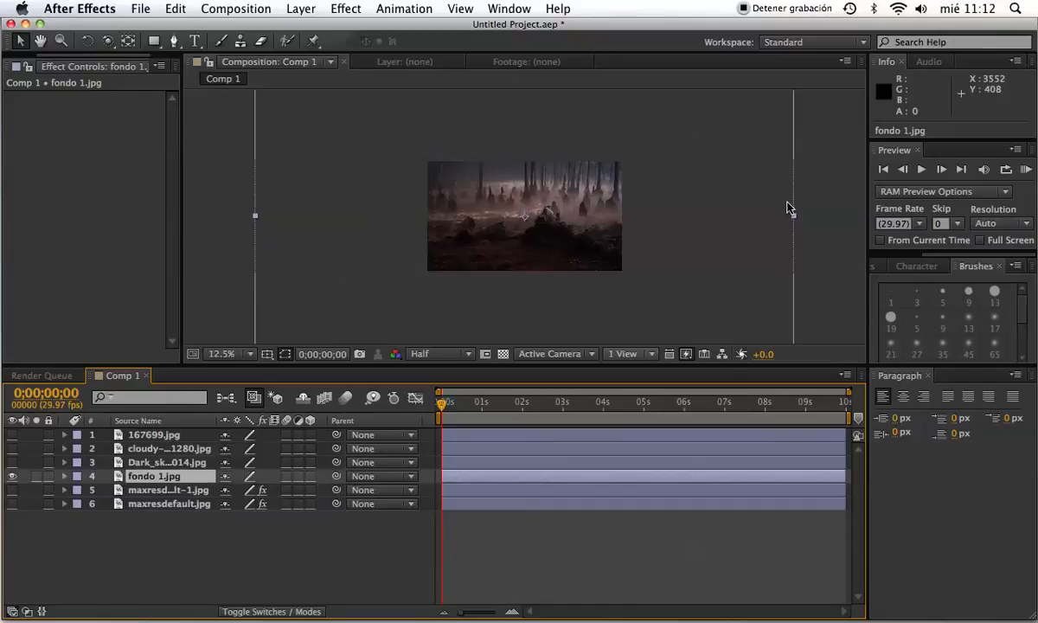
pyautogui.press(',')
pyautogui.press(',')
pyautogui.moveTo(593, 179); pyautogui.dragTo(554, 209)
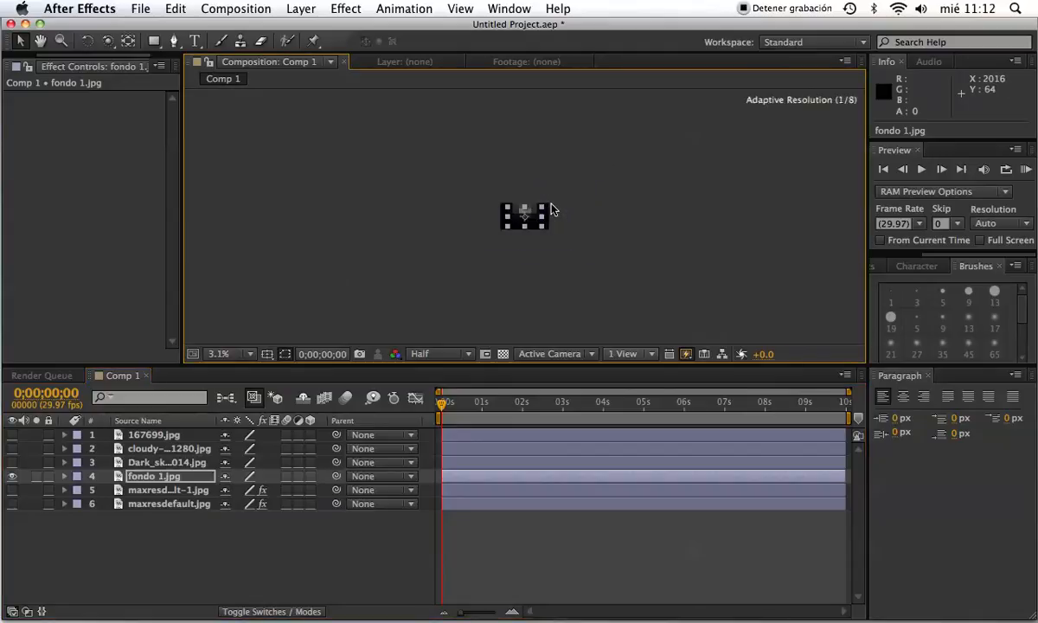
pyautogui.press('.')
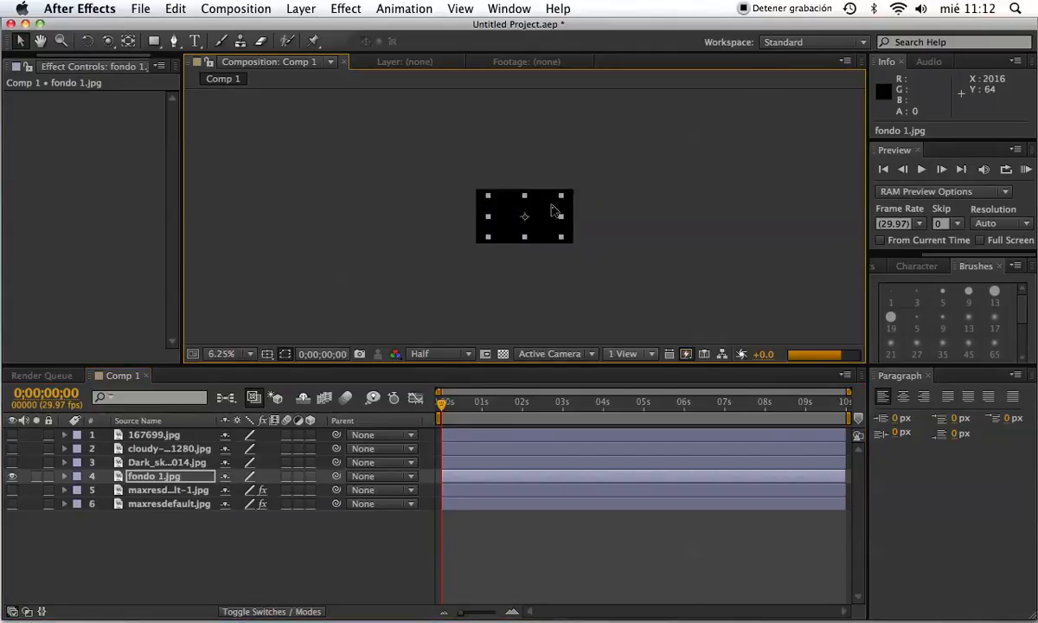
pyautogui.press('.')
pyautogui.press(',')
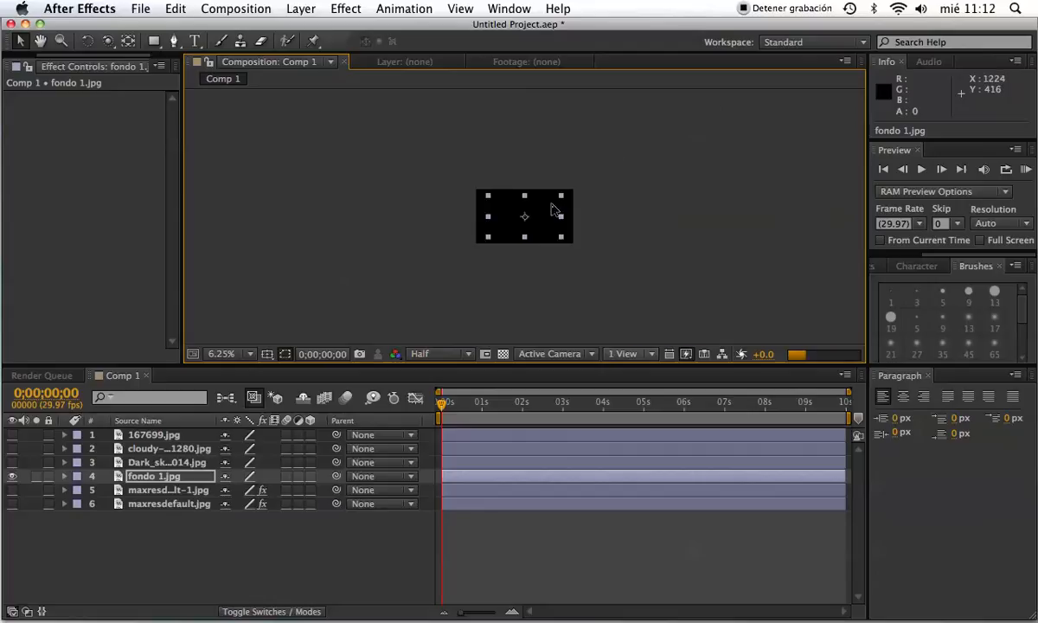
pyautogui.press('.')
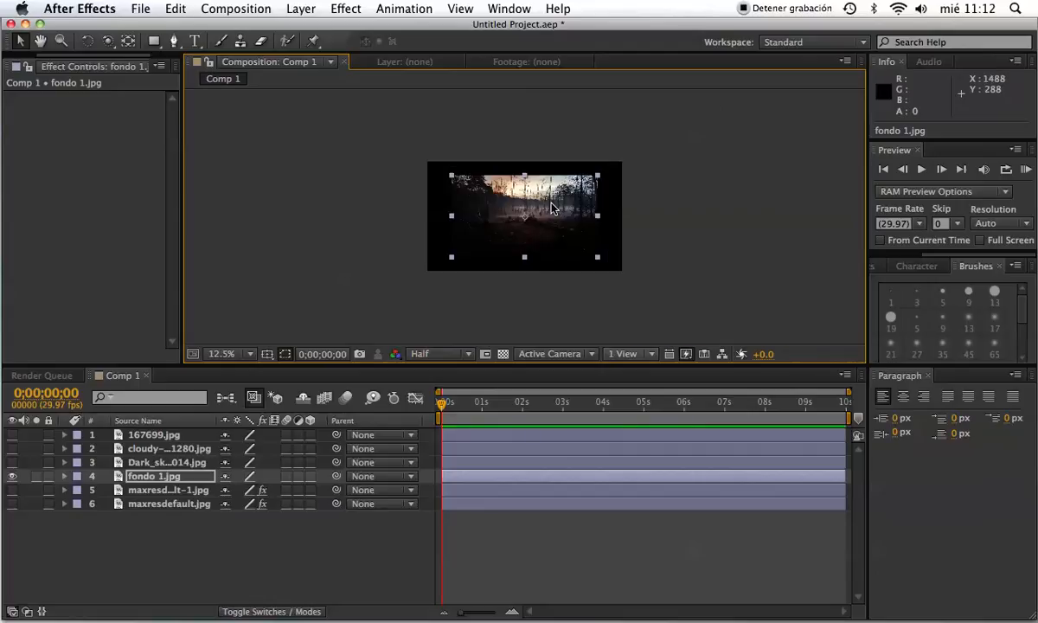
pyautogui.press('.')
pyautogui.press('.')
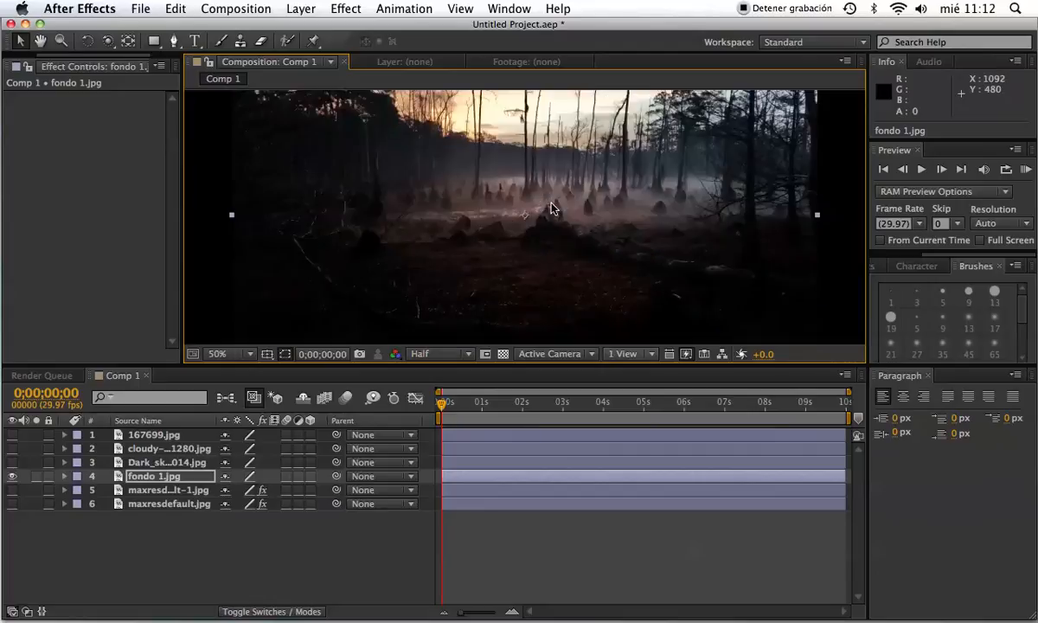
pyautogui.press(',')
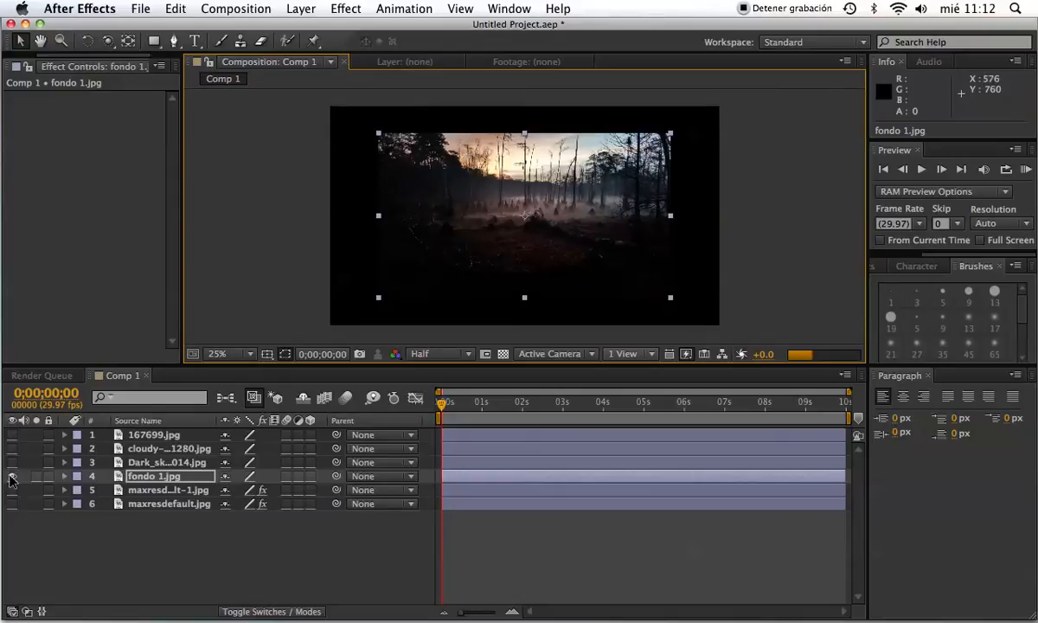
pyautogui.click(12, 476)
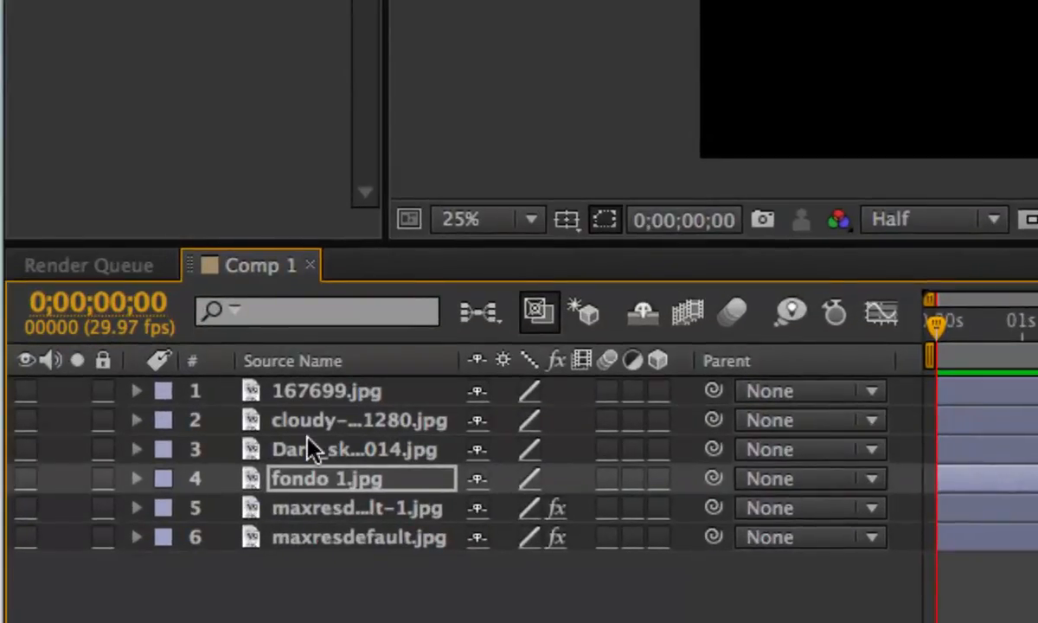
# Step: Preview the Dark_sky,_2014.jpg layer and the cloudy sky layer above it, leaving both hidden
pyautogui.click(318, 456)
pyautogui.click(26, 449)
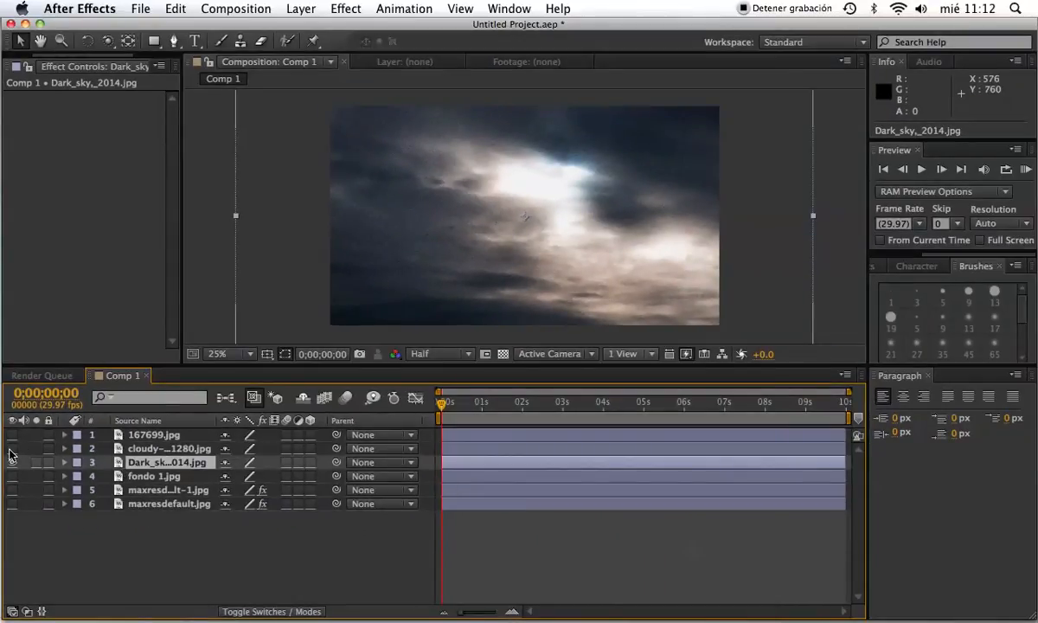
pyautogui.click(11, 449)
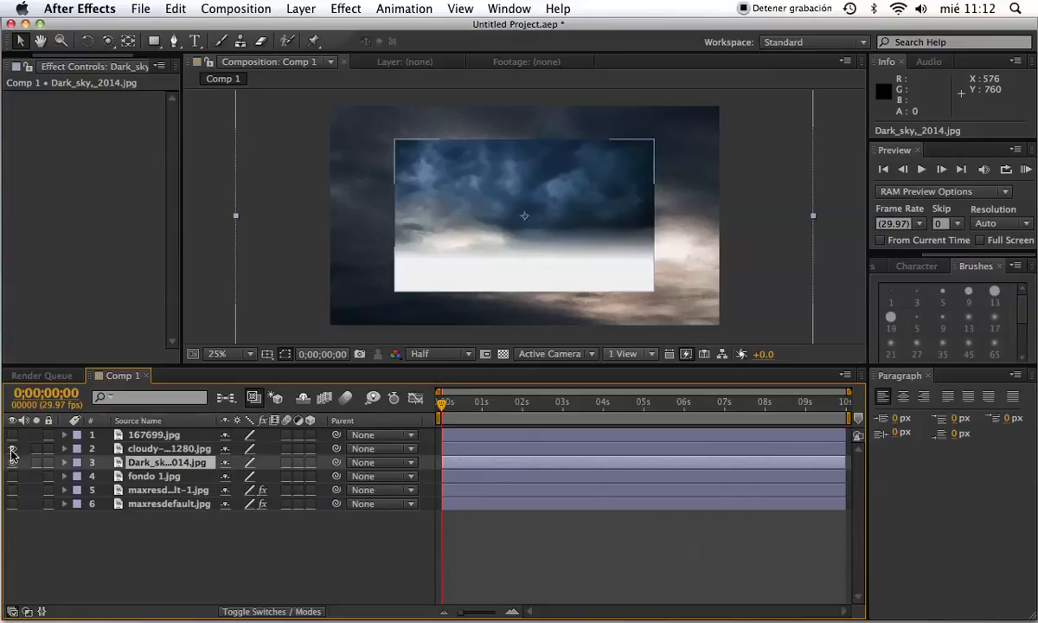
pyautogui.click(11, 450)
pyautogui.click(12, 462)
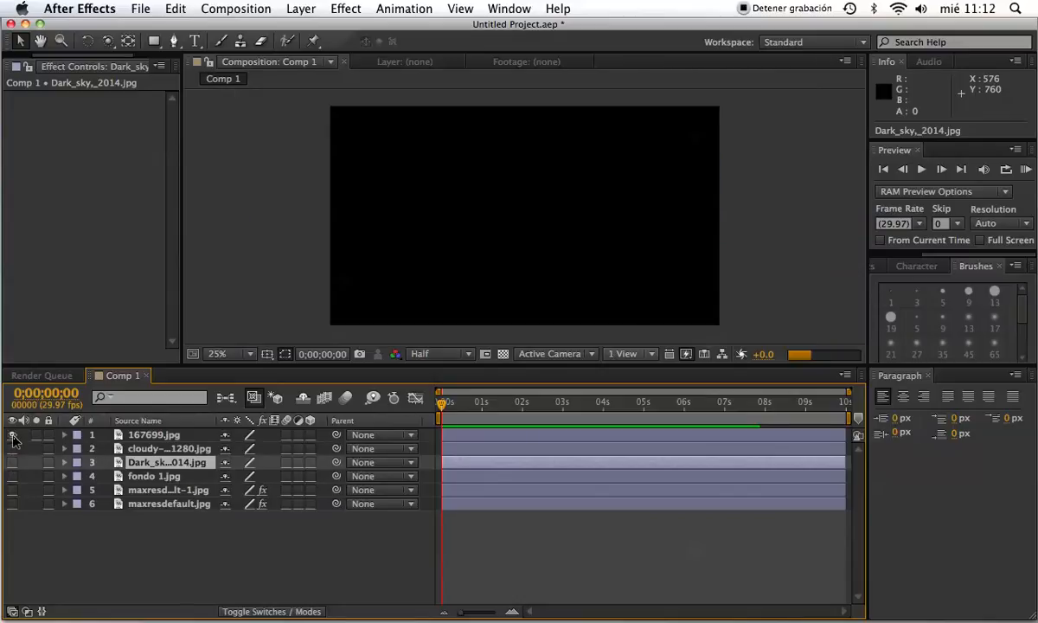
# Step: Show the 167699.jpg bare tree layer and select it
pyautogui.click(11, 434)
pyautogui.click(139, 436)
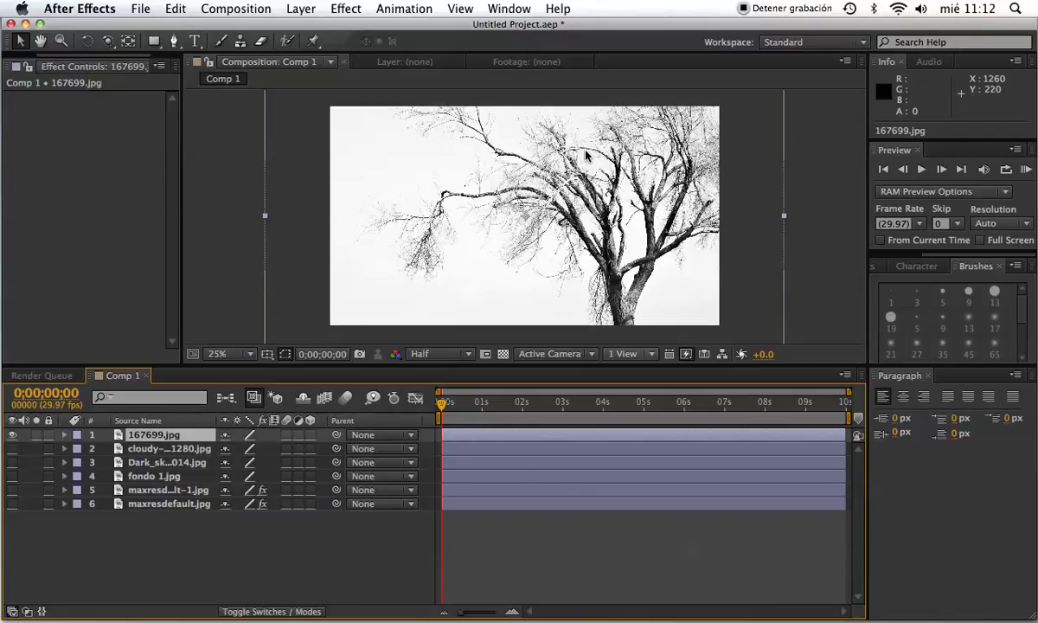
# Step: Try keying out the white background of 167699.jpg with Keylight (1.2), and delete the effect
pyautogui.click(357, 6)
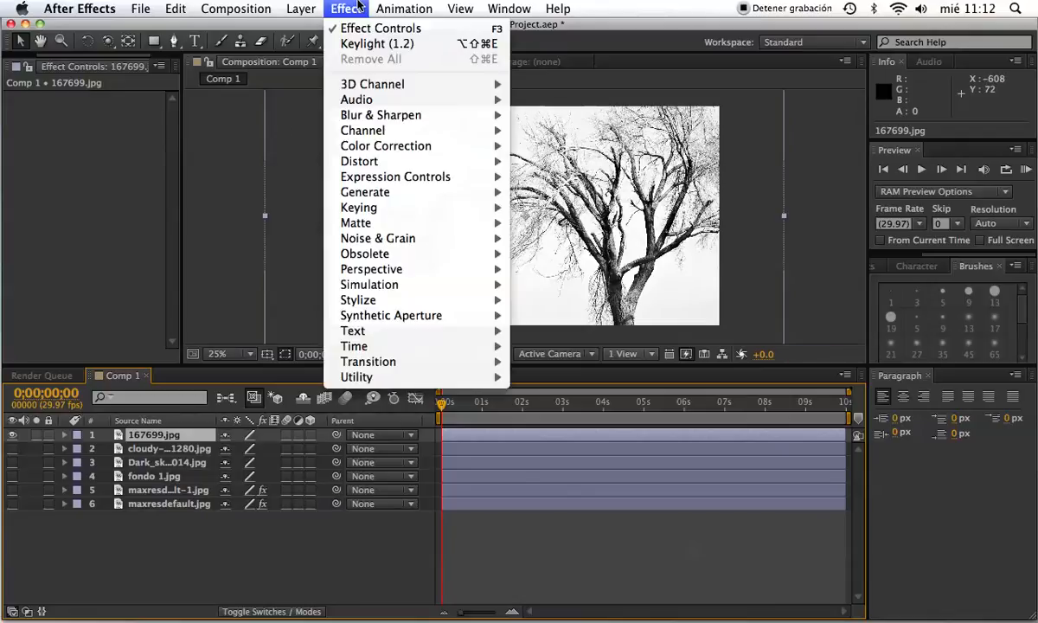
pyautogui.moveTo(380, 167)
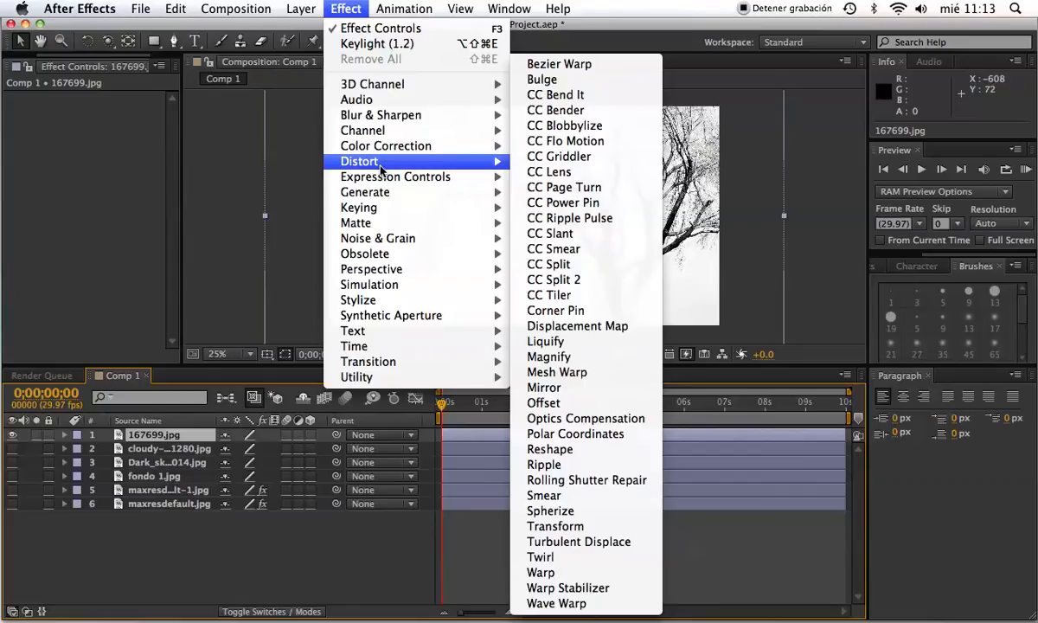
pyautogui.moveTo(415, 208)
pyautogui.click(577, 315)
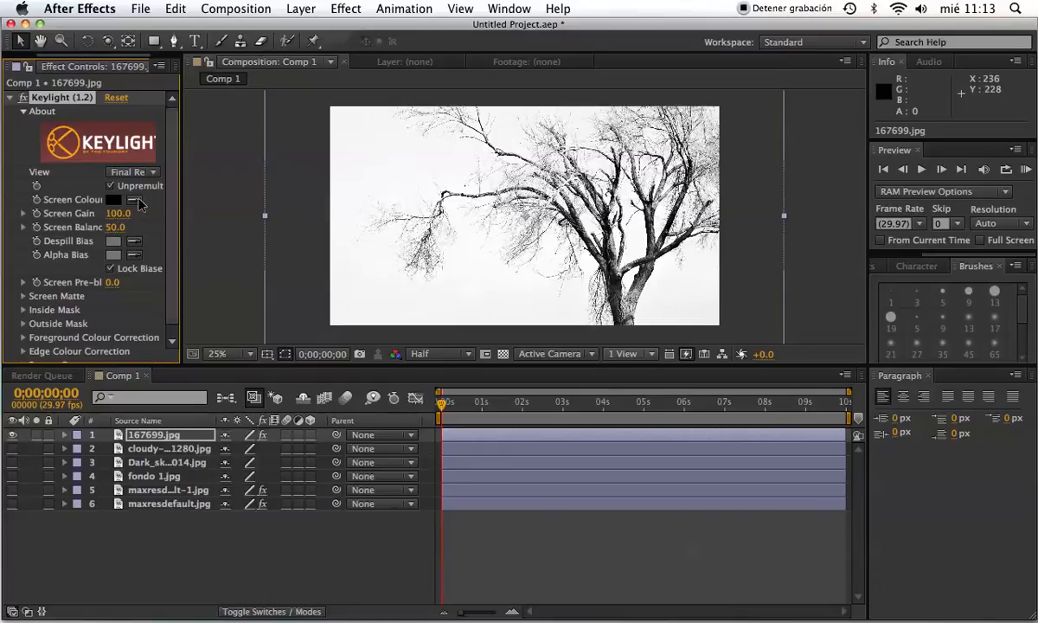
pyautogui.click(136, 198)
pyautogui.click(359, 135)
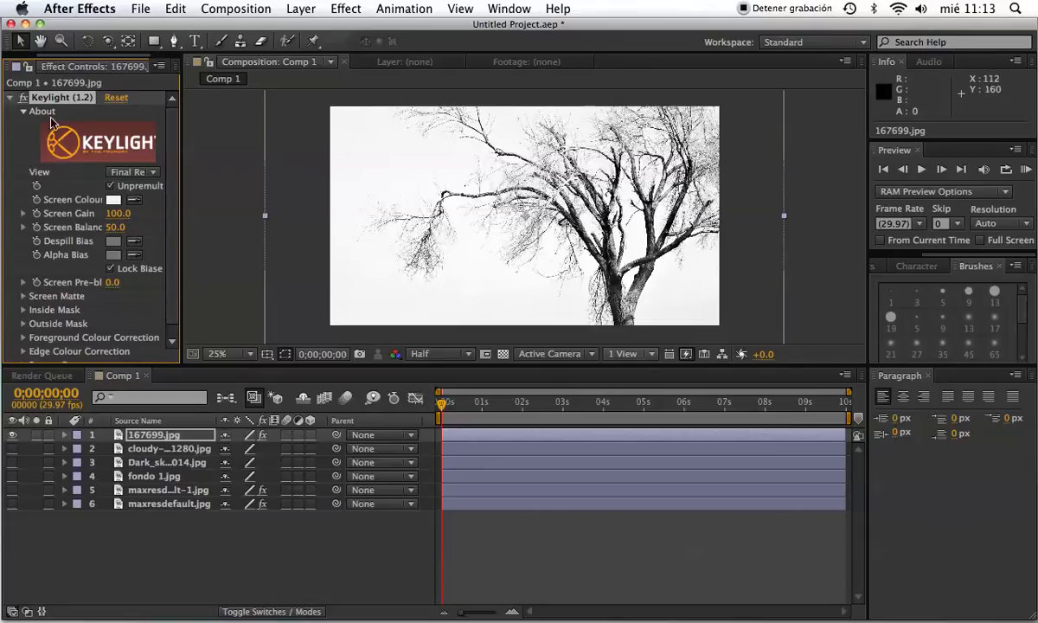
pyautogui.press('Delete')
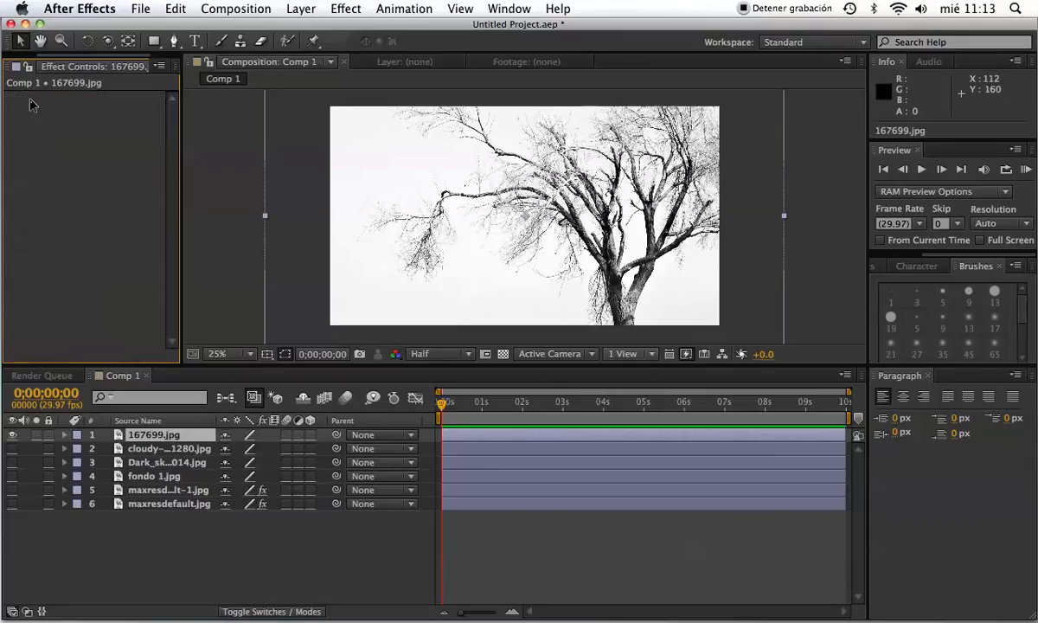
# Step: Apply Linear Color Key to 167699.jpg and sample the image's white background as the key color
pyautogui.click(344, 8)
pyautogui.moveTo(400, 180)
pyautogui.moveTo(403, 208)
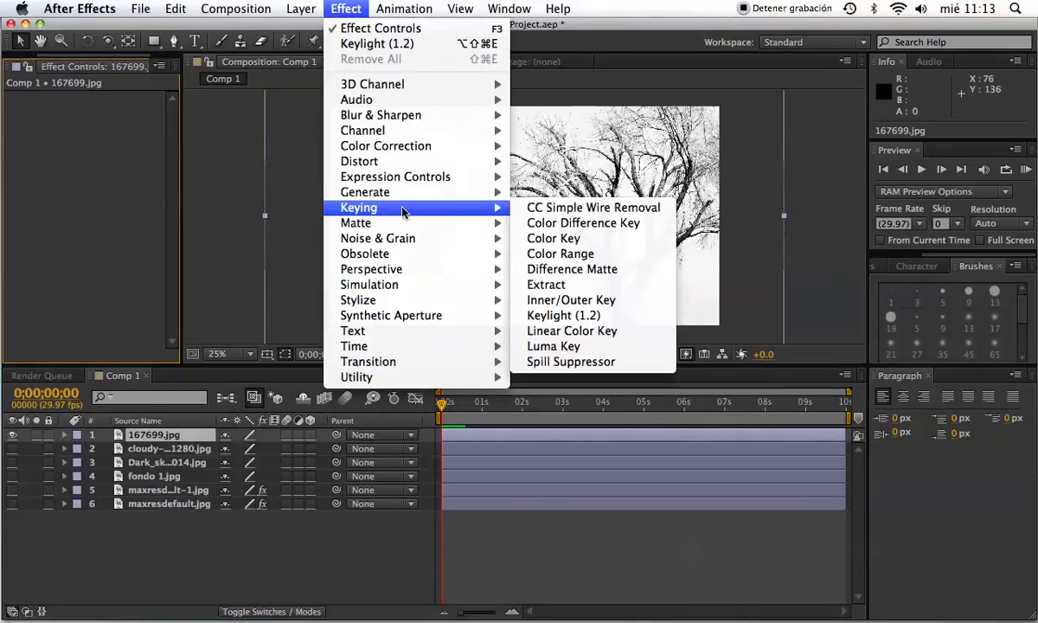
pyautogui.click(617, 332)
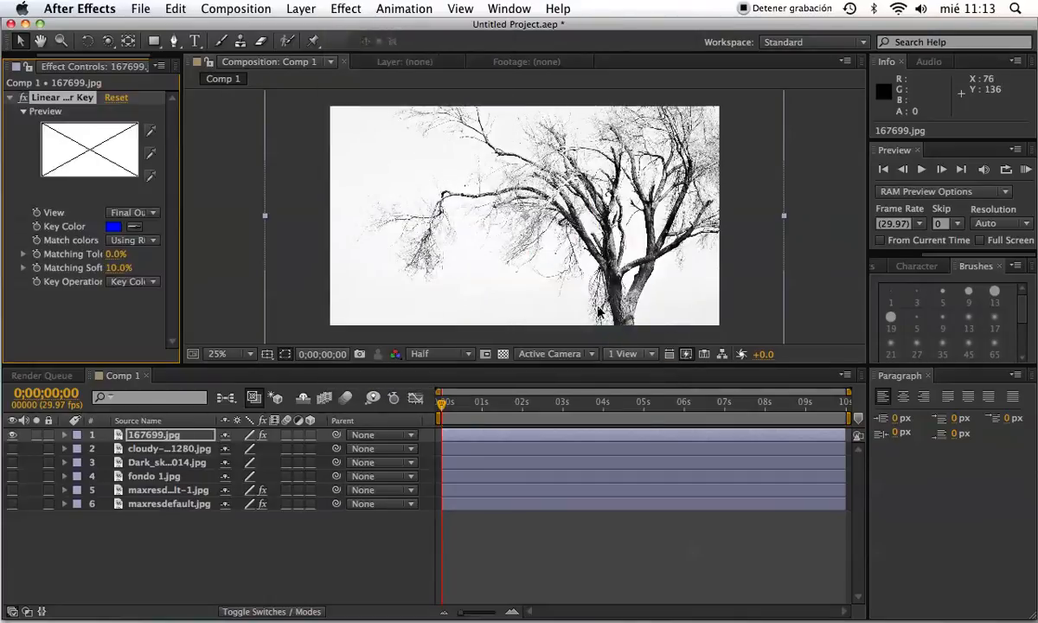
pyautogui.click(134, 226)
pyautogui.click(365, 156)
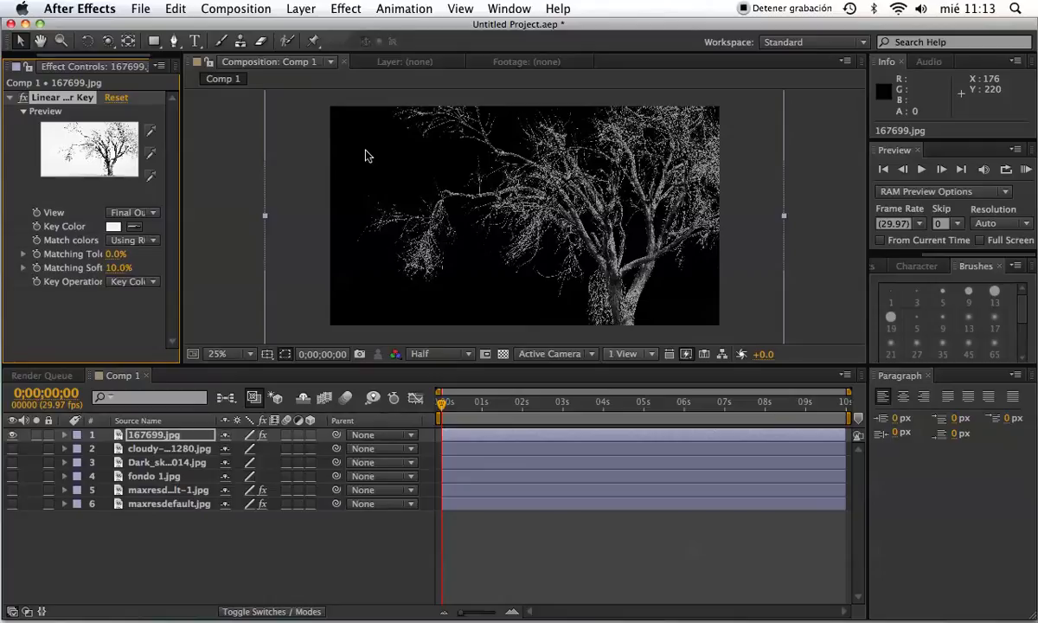
pyautogui.click(348, 9)
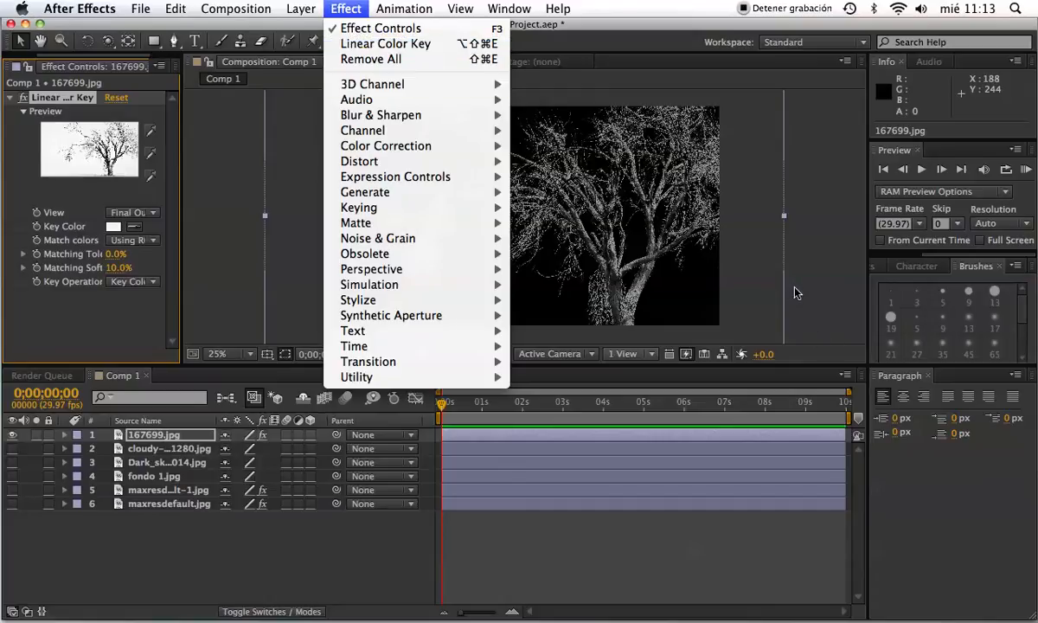
pyautogui.moveTo(380, 5)
pyautogui.moveTo(327, 7)
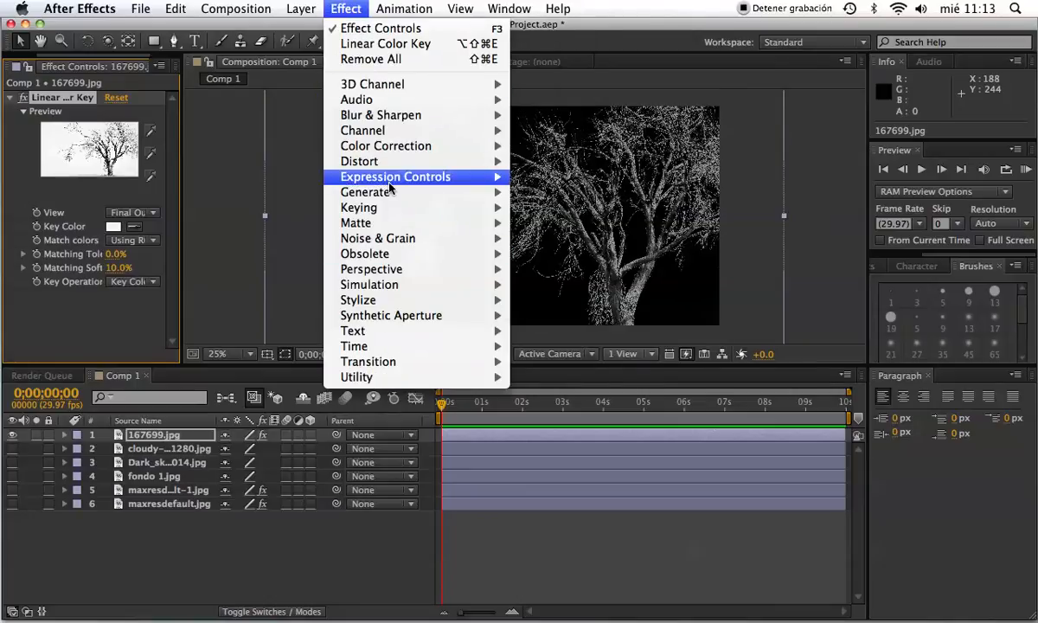
pyautogui.moveTo(398, 209)
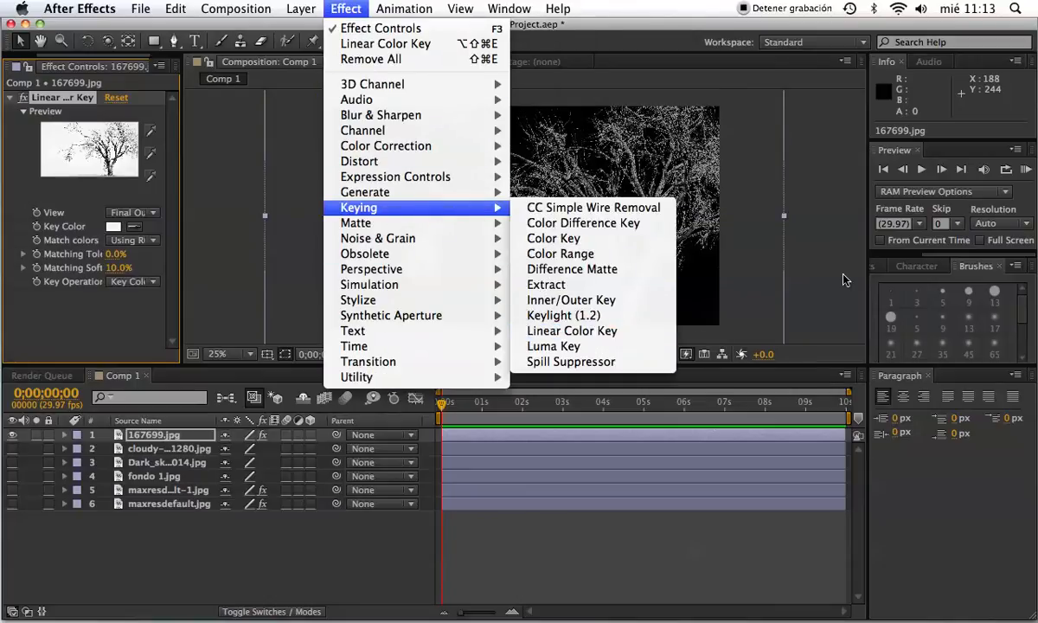
pyautogui.press('Escape')
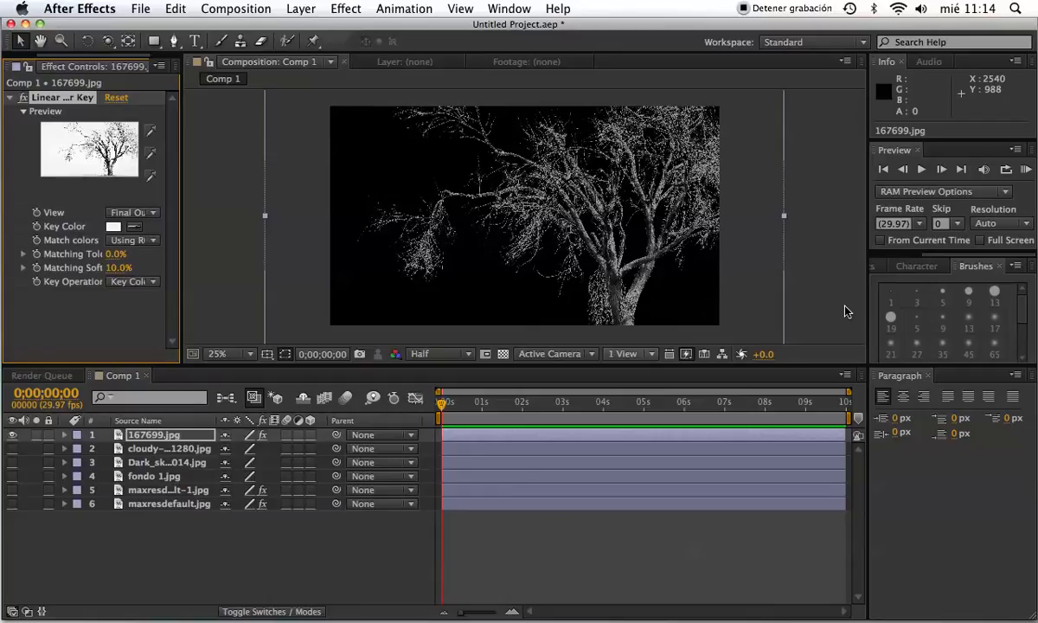
# Step: Hide the keyed 167699.jpg tree layer
pyautogui.click(13, 434)
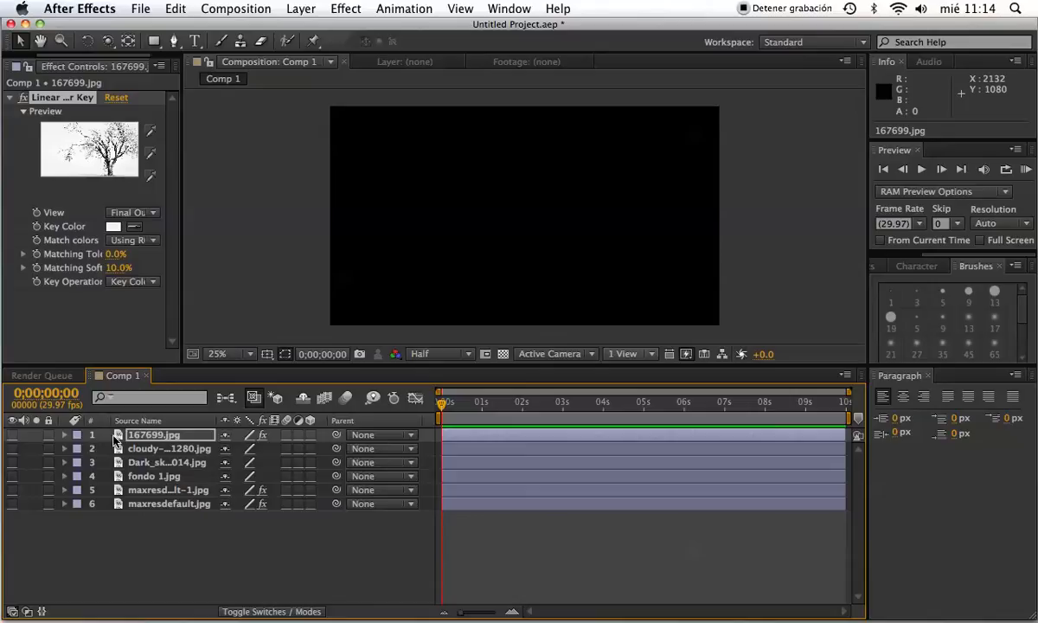
# Step: Move the 167699.jpg layer to the bottom of the stack and show the fondo 1.jpg, Dark_sky,_2014.jpg and cloudy-240328_1280.jpg layers
pyautogui.click(116, 434)
pyautogui.moveTo(116, 434); pyautogui.dragTo(133, 518)
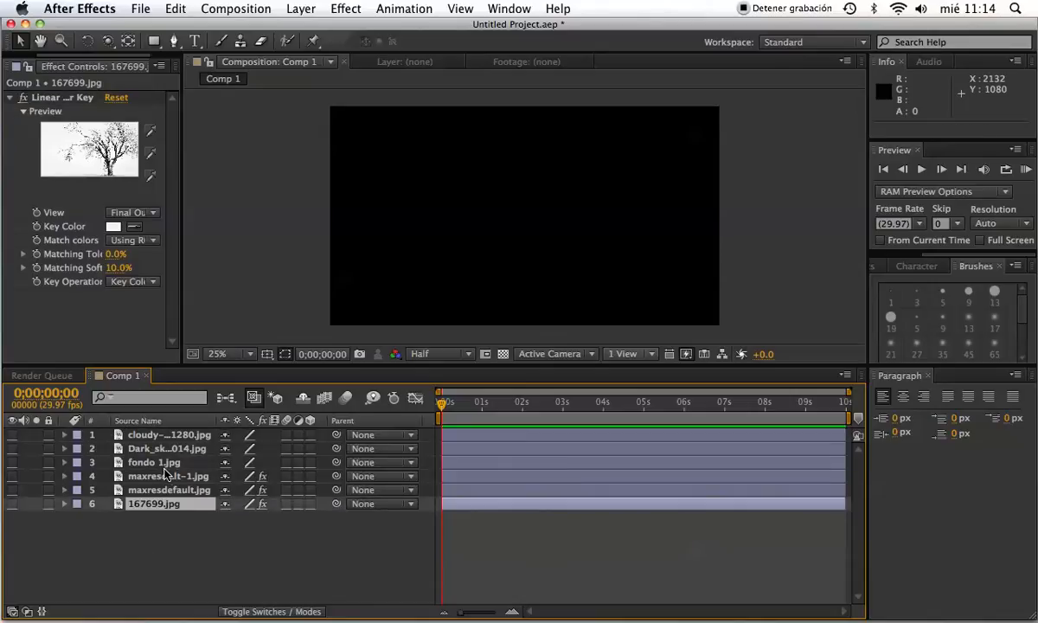
pyautogui.click(158, 464)
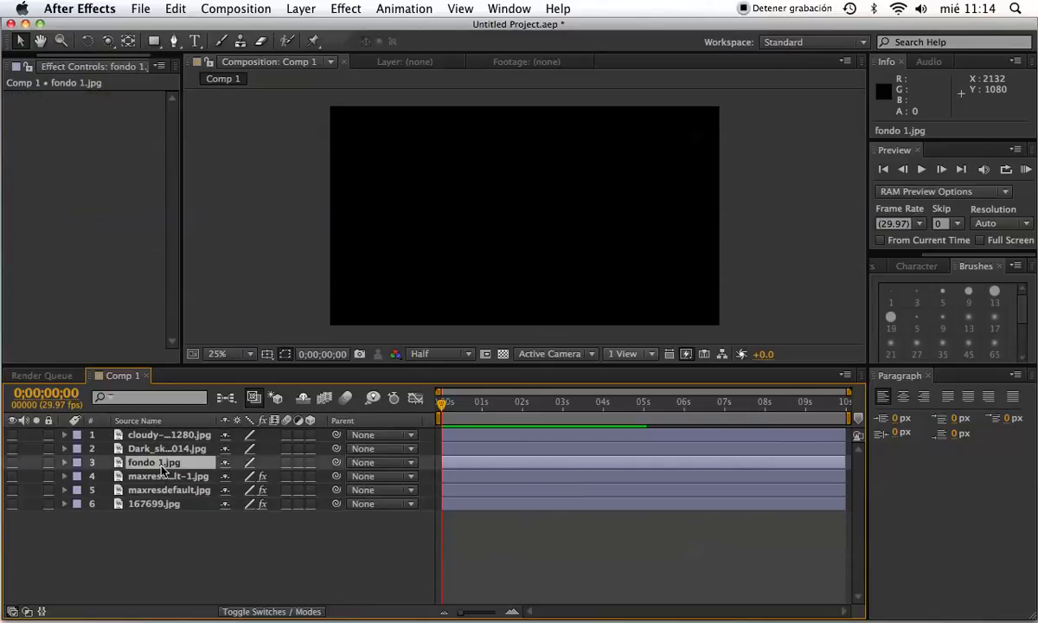
pyautogui.click(12, 462)
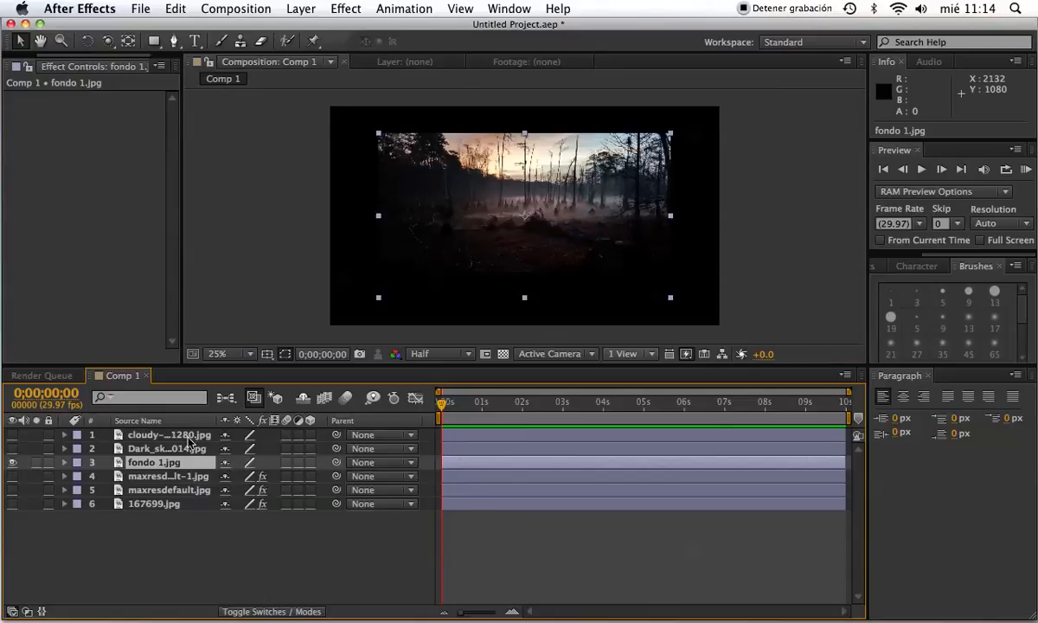
pyautogui.click(12, 446)
pyautogui.click(12, 435)
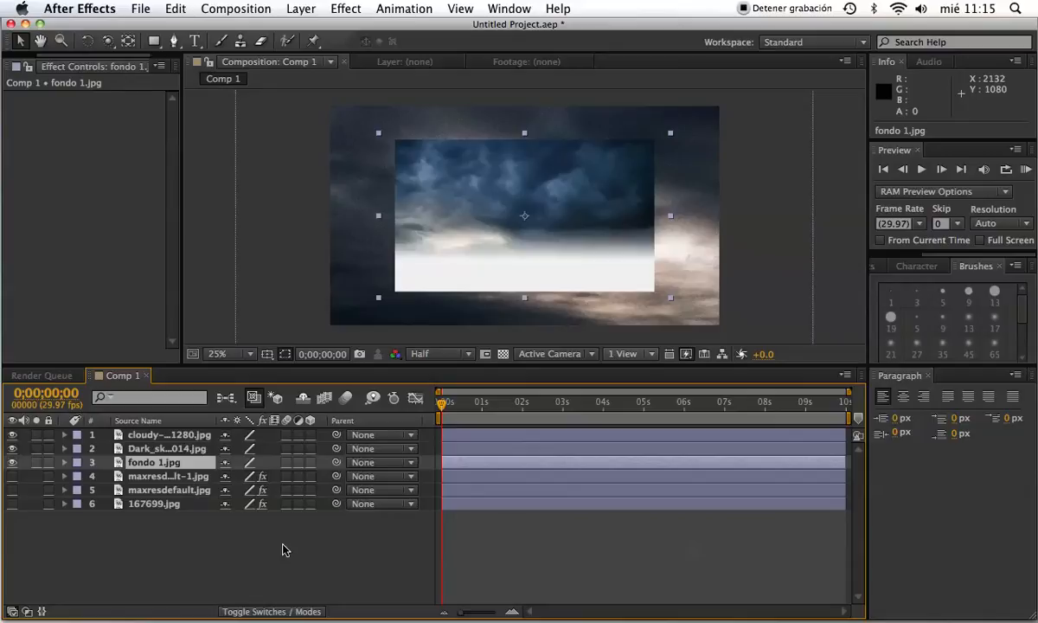
# Step: Select only the cloudy-240328_1280.jpg layer and widen the Source Name column to fit the full layer names
pyautogui.click(156, 563)
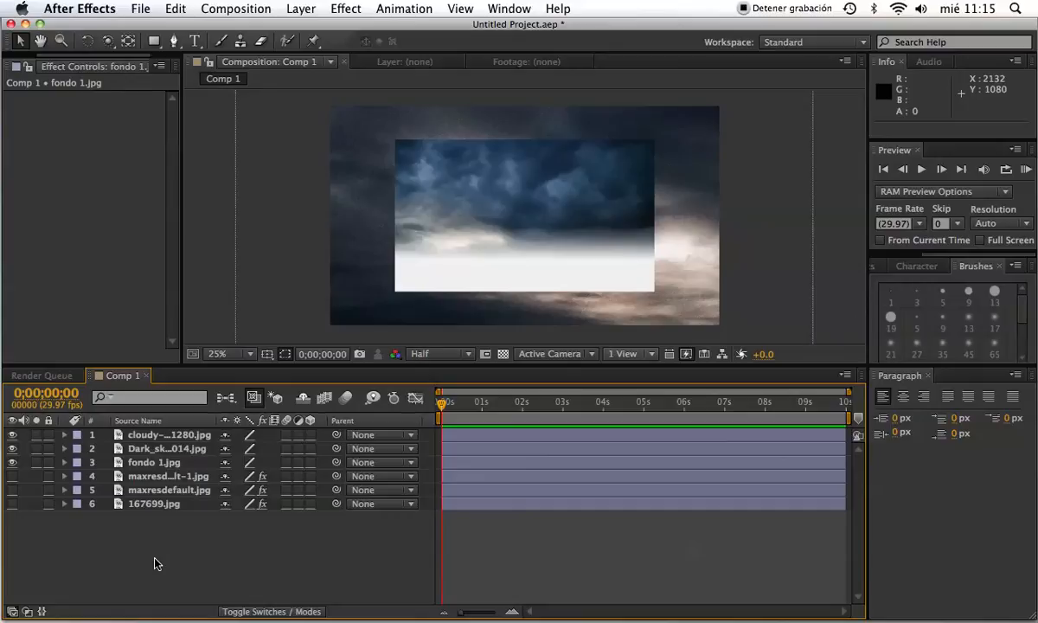
pyautogui.click(159, 435)
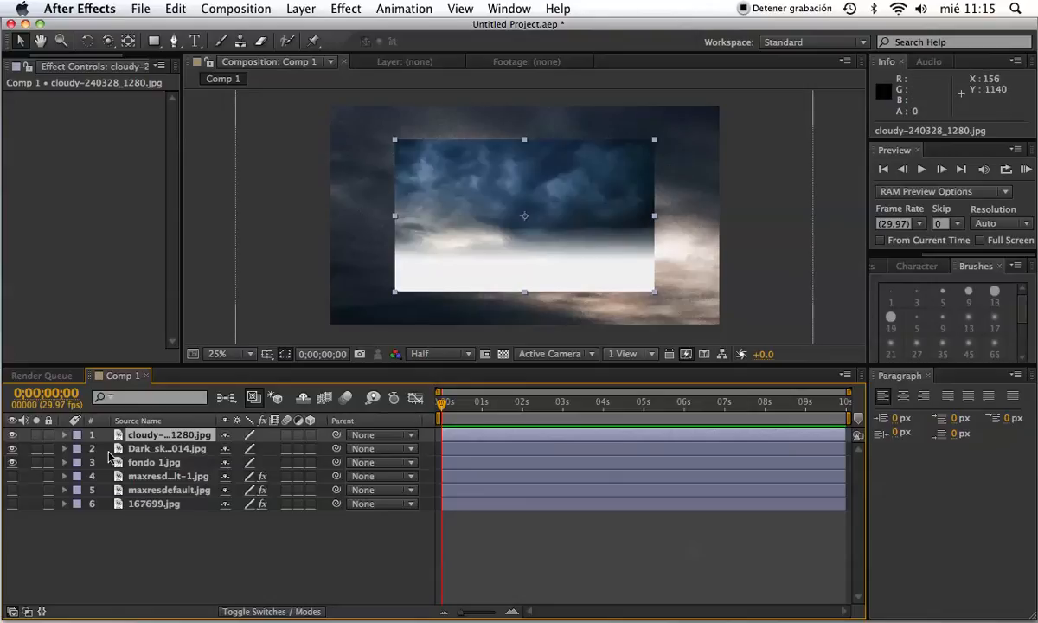
pyautogui.moveTo(217, 420); pyautogui.dragTo(253, 420)
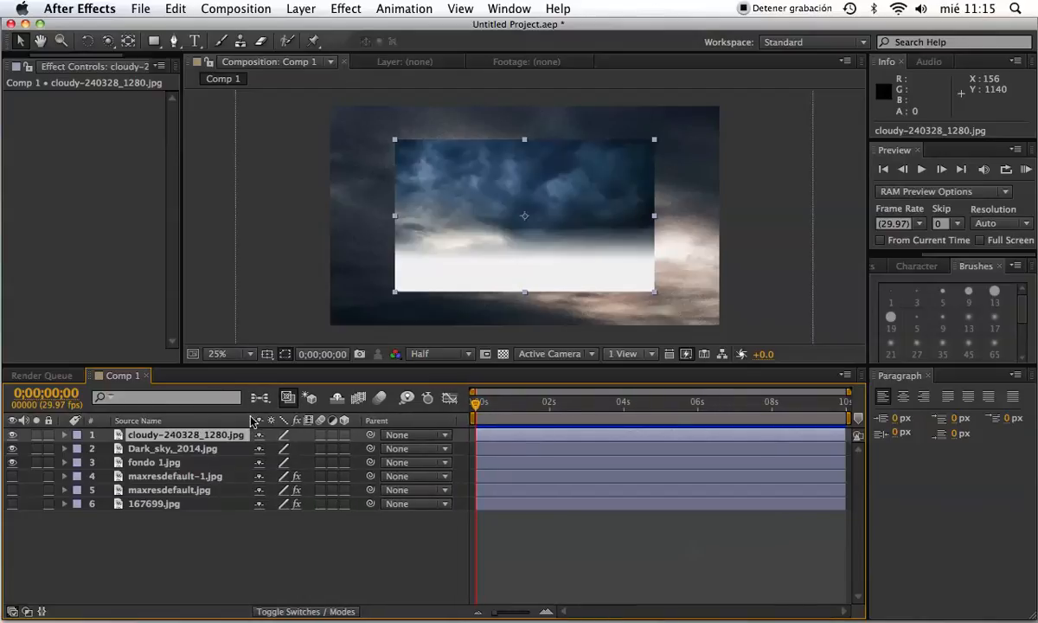
# Step: Switch to Finder, try adding a new folder inside xamples, and go to the computer's top level
pyautogui.press('super+Tab')
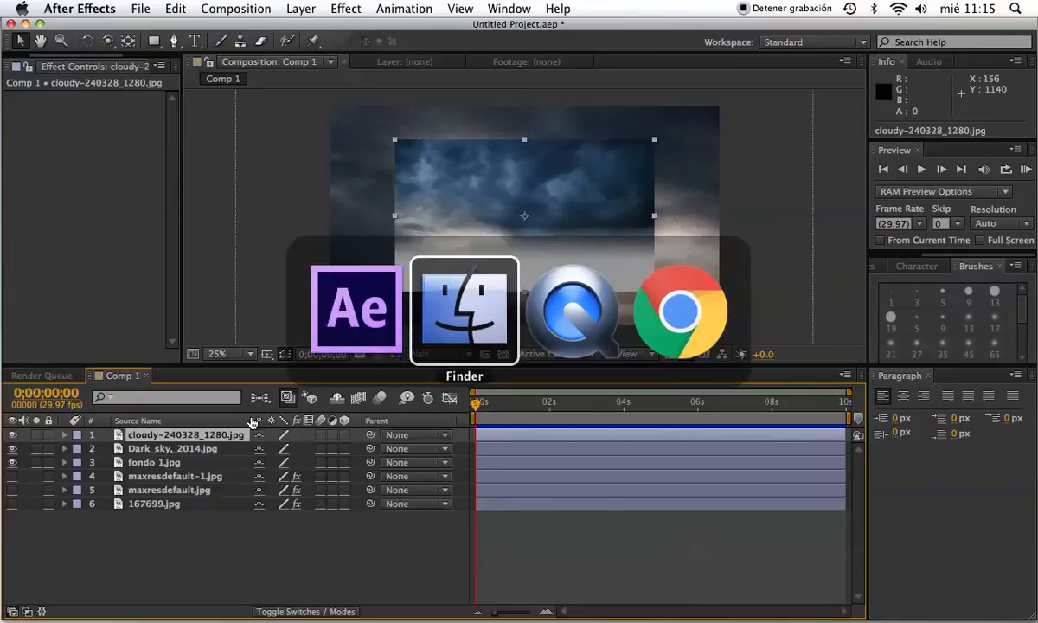
pyautogui.click(608, 298)
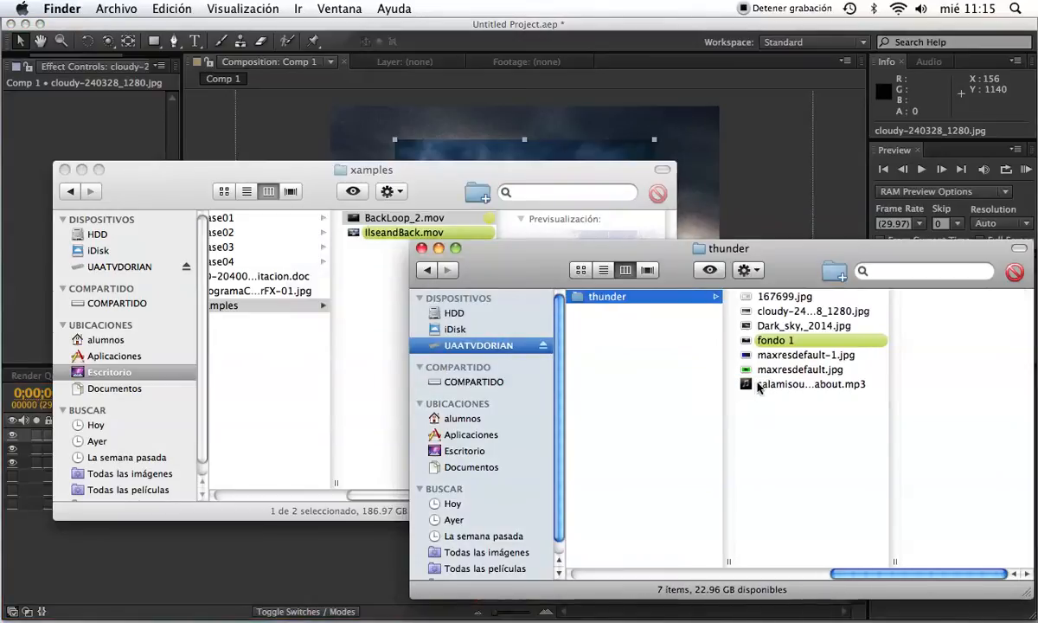
pyautogui.click(423, 199)
pyautogui.press('shift+super+n')
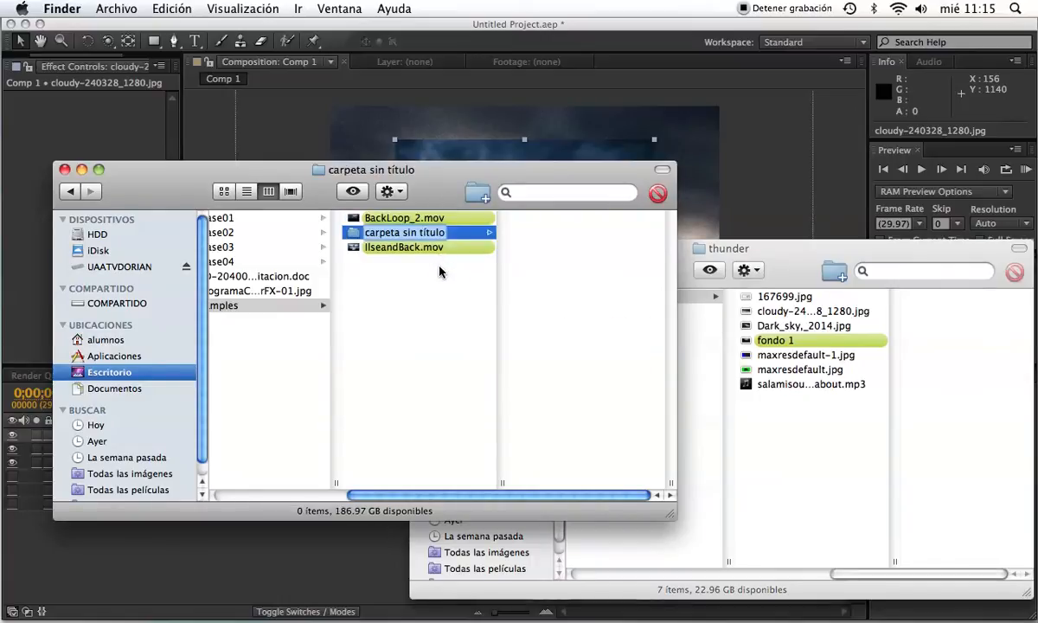
pyautogui.press('shift+super+c')
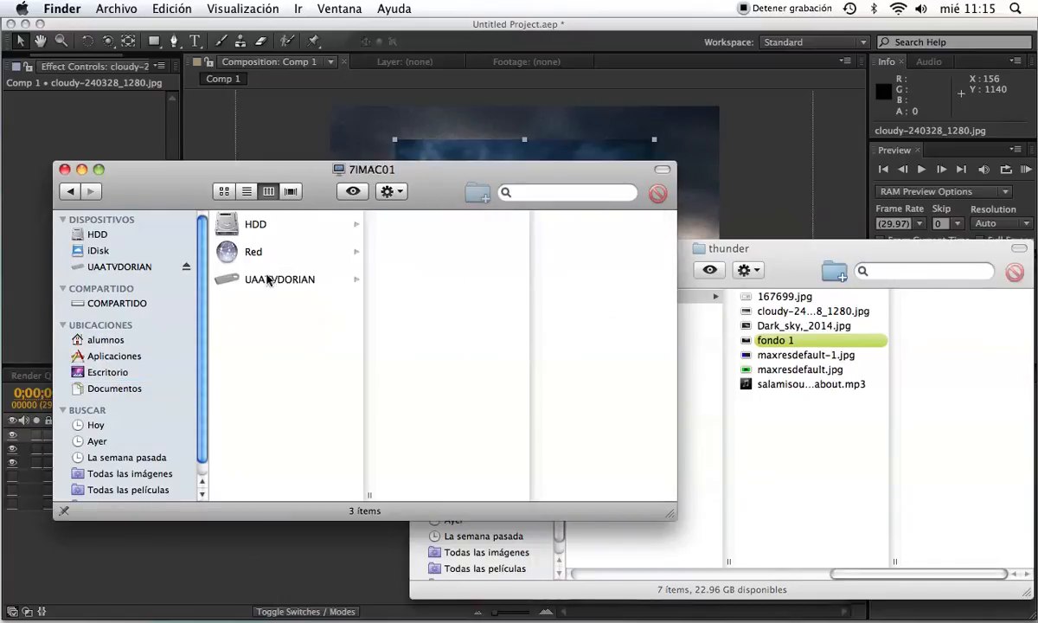
# Step: Browse the desktop's AFTERFX folder through clase03 and CineramaHorrorCapas folder to (Footage), looking for the example material
pyautogui.click(108, 371)
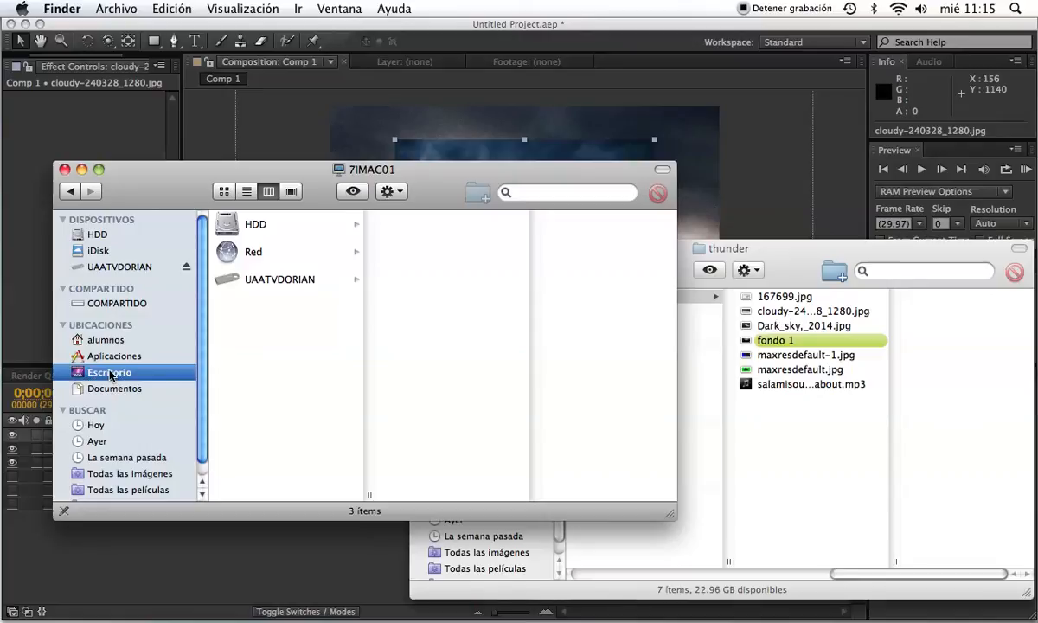
pyautogui.click(272, 229)
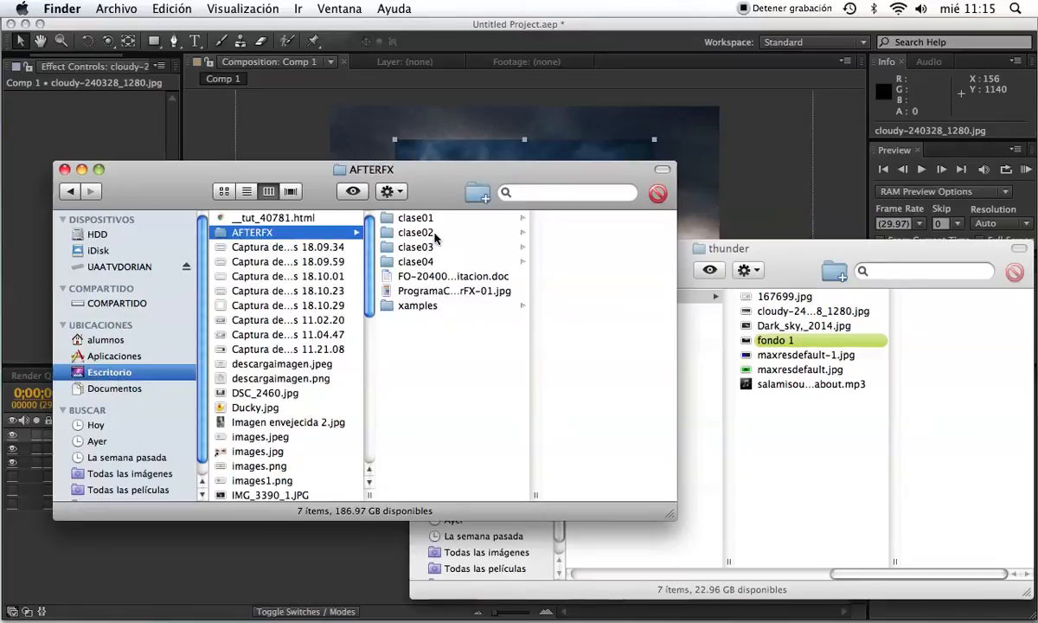
pyautogui.click(435, 246)
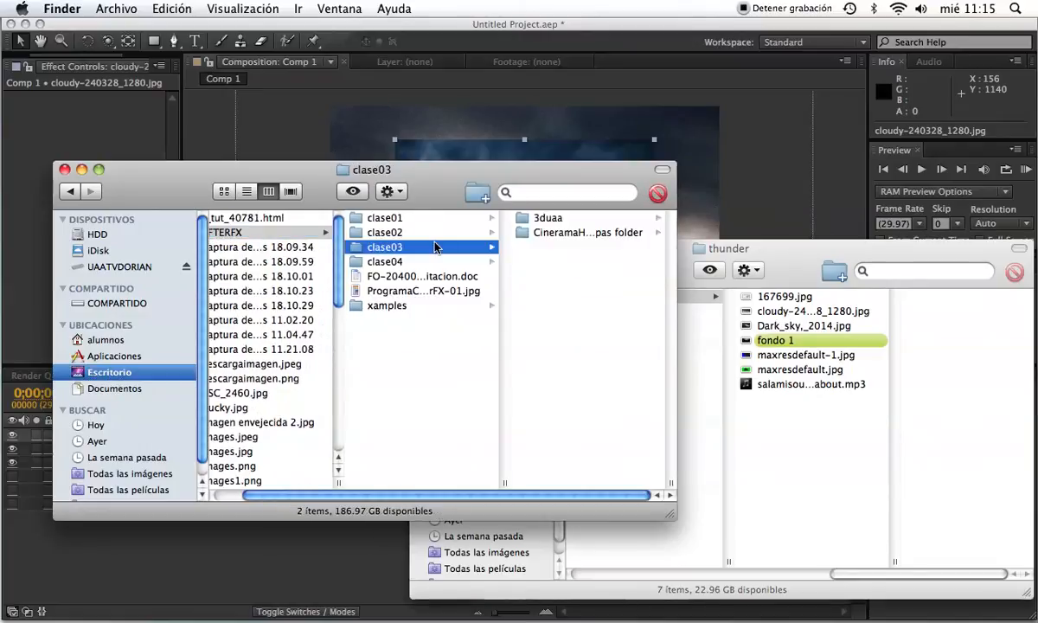
pyautogui.click(560, 235)
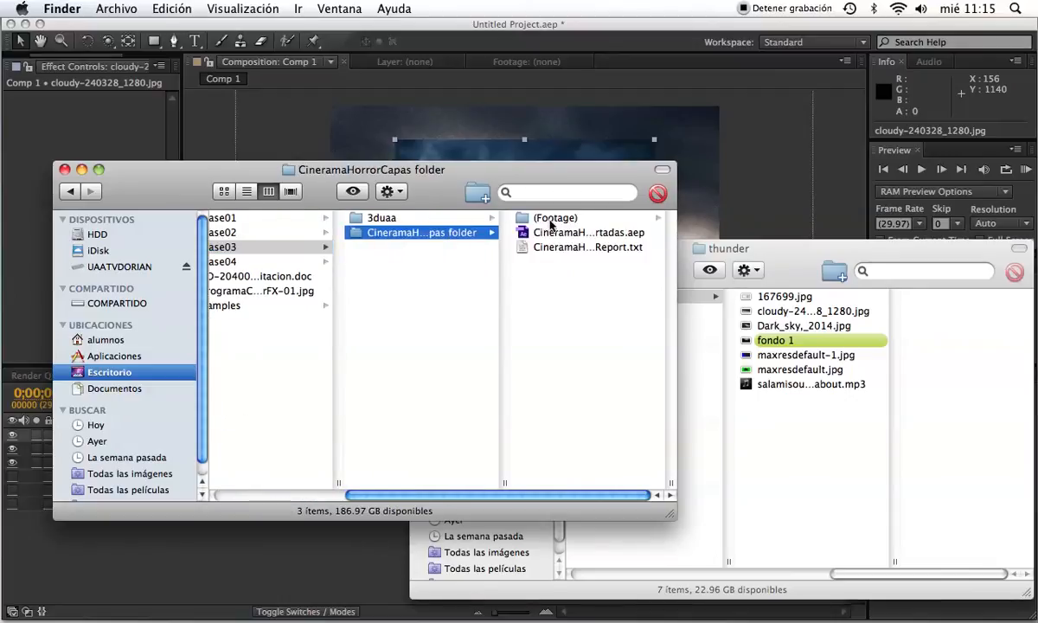
pyautogui.click(550, 222)
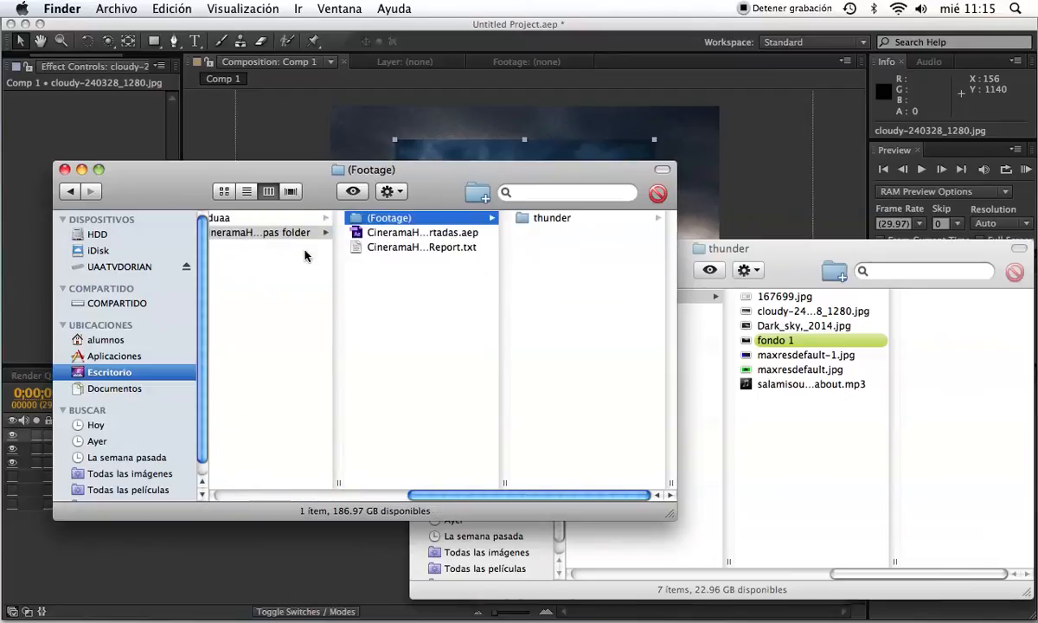
pyautogui.hscroll(-5, 305, 254)
pyautogui.hscroll(-3, 304, 254)
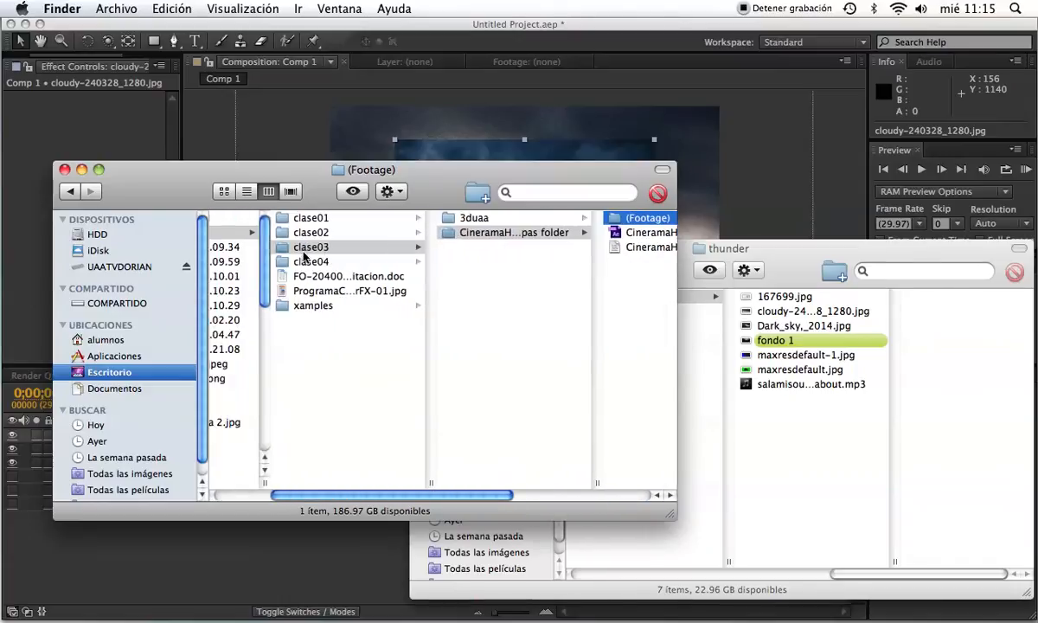
# Step: Preview the IlseandBack.mov video from the xamples folder and close the preview
pyautogui.click(313, 305)
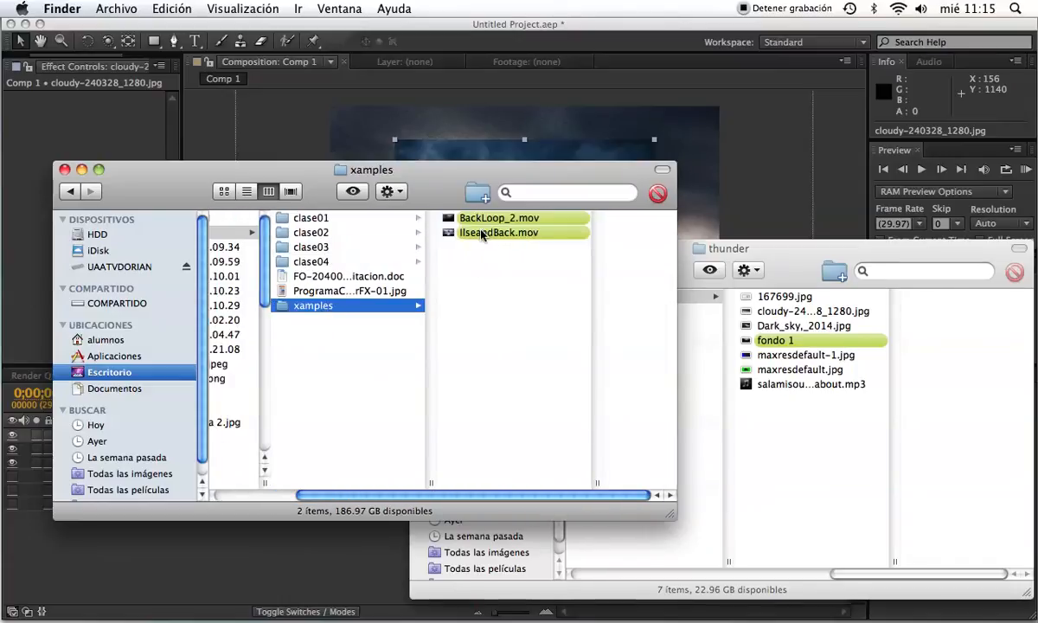
pyautogui.click(485, 232)
pyautogui.press('space')
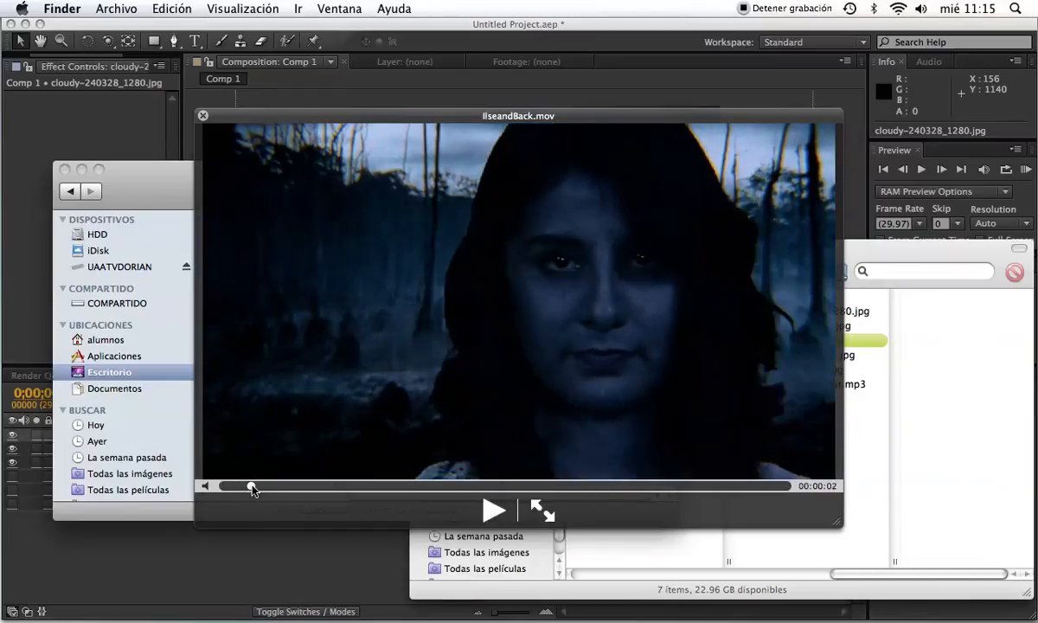
pyautogui.press('space')
# Step: Preview BackLoop_2.mov, skim forward through its footage, and return to the After Effects project
pyautogui.press('Up')
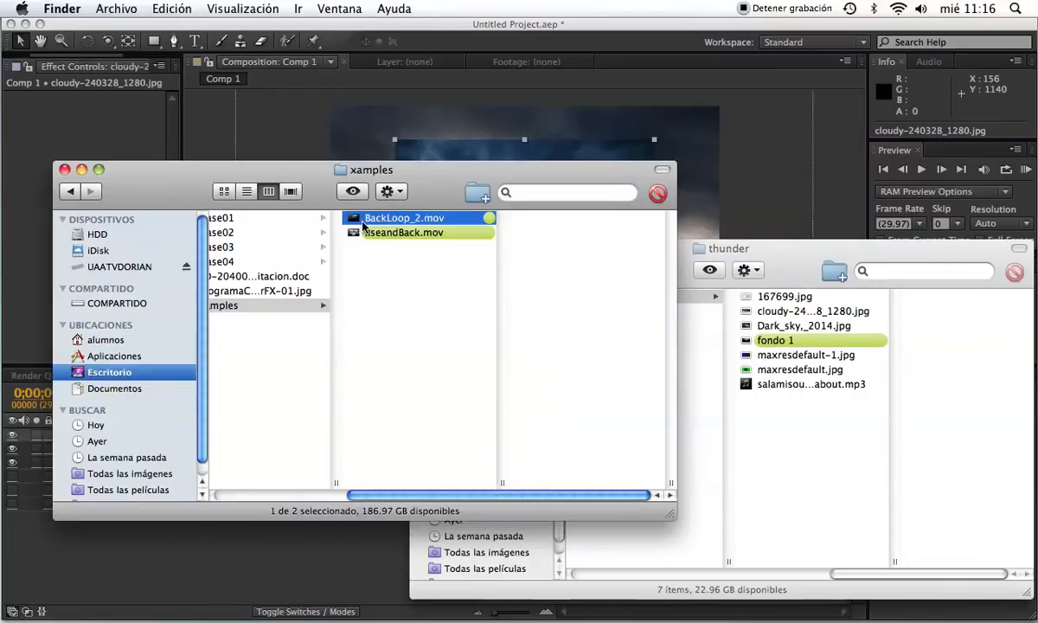
pyautogui.press('space')
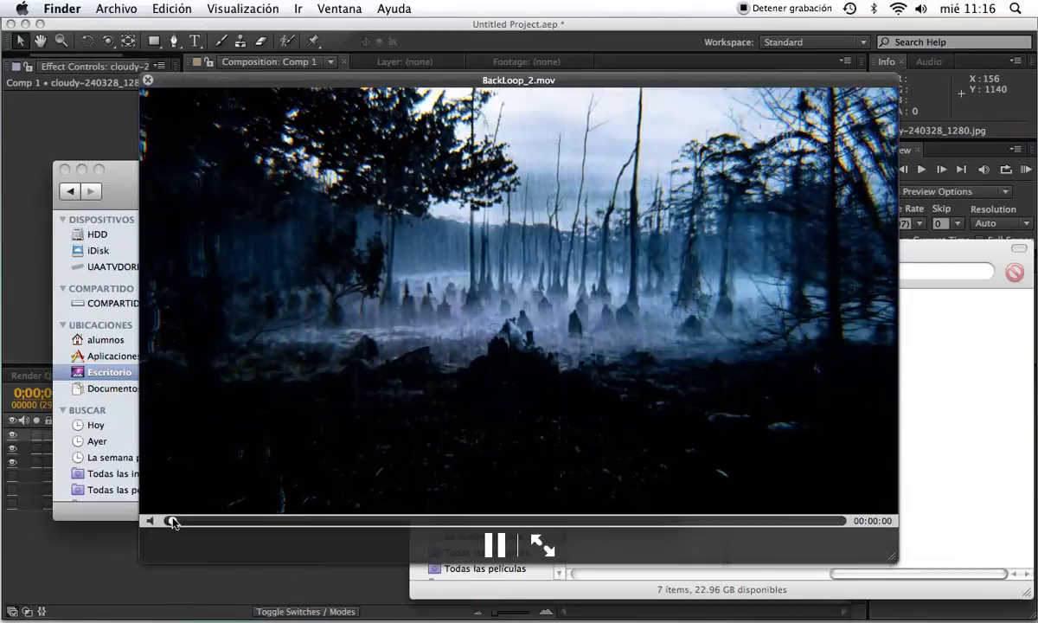
pyautogui.moveTo(171, 519); pyautogui.dragTo(424, 538)
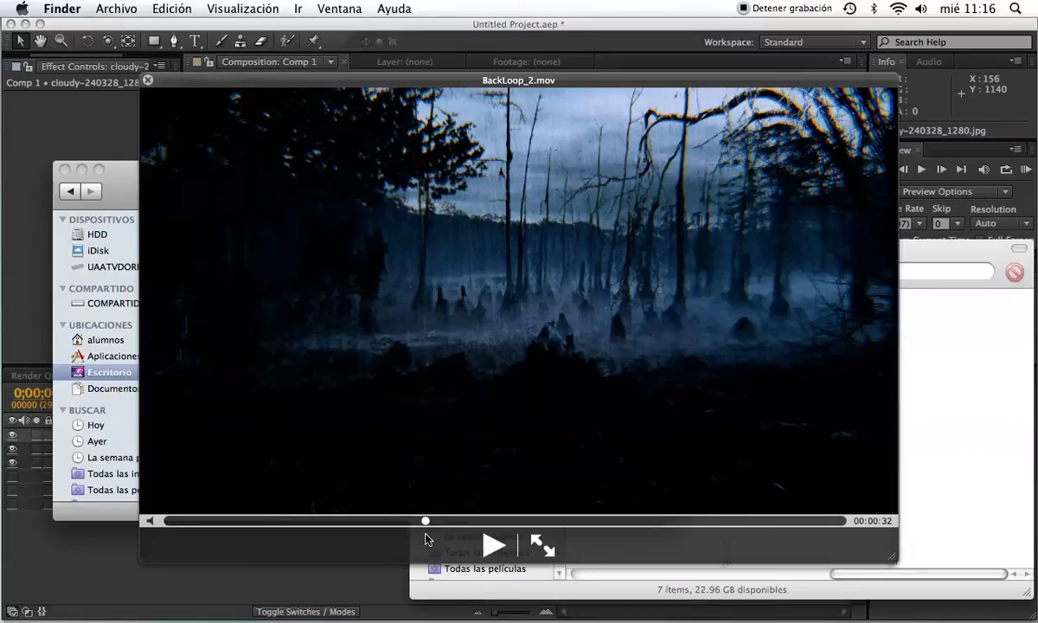
pyautogui.press('space')
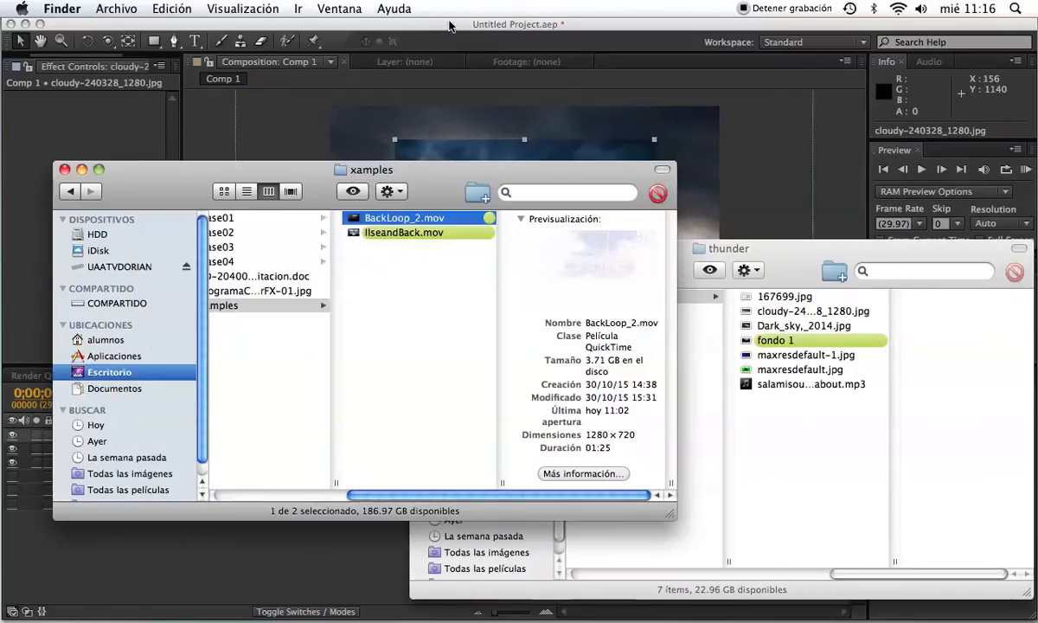
pyautogui.click(450, 24)
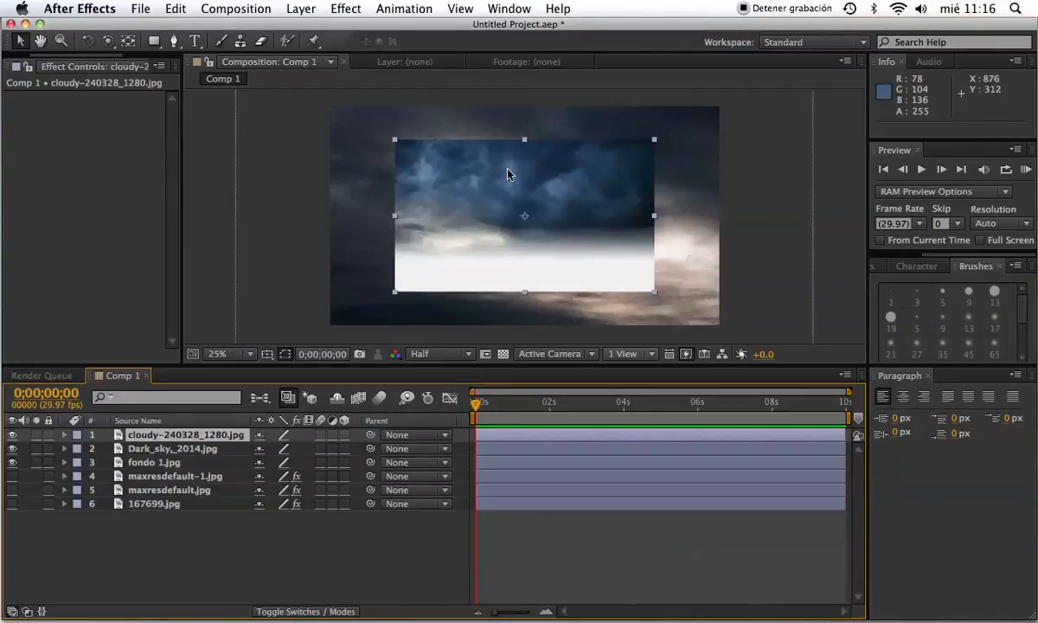
# Step: Nudge the cloudy-240328_1280.jpg layer slightly down and to the right, and apply Color Balance (HLS) with Hue at -8°
pyautogui.moveTo(508, 174); pyautogui.dragTo(515, 180)
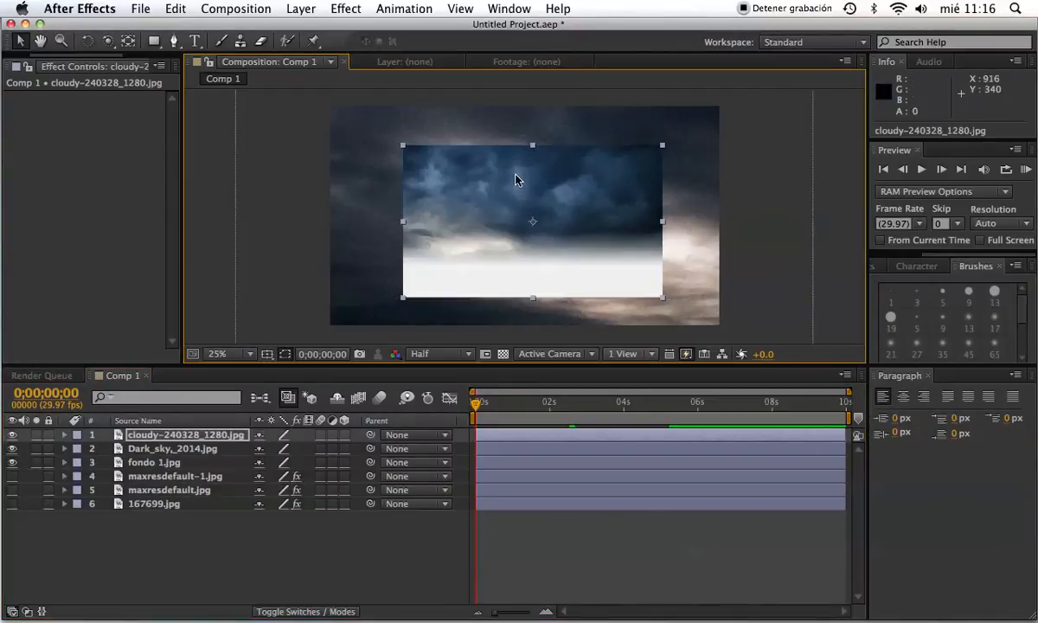
pyautogui.click(344, 10)
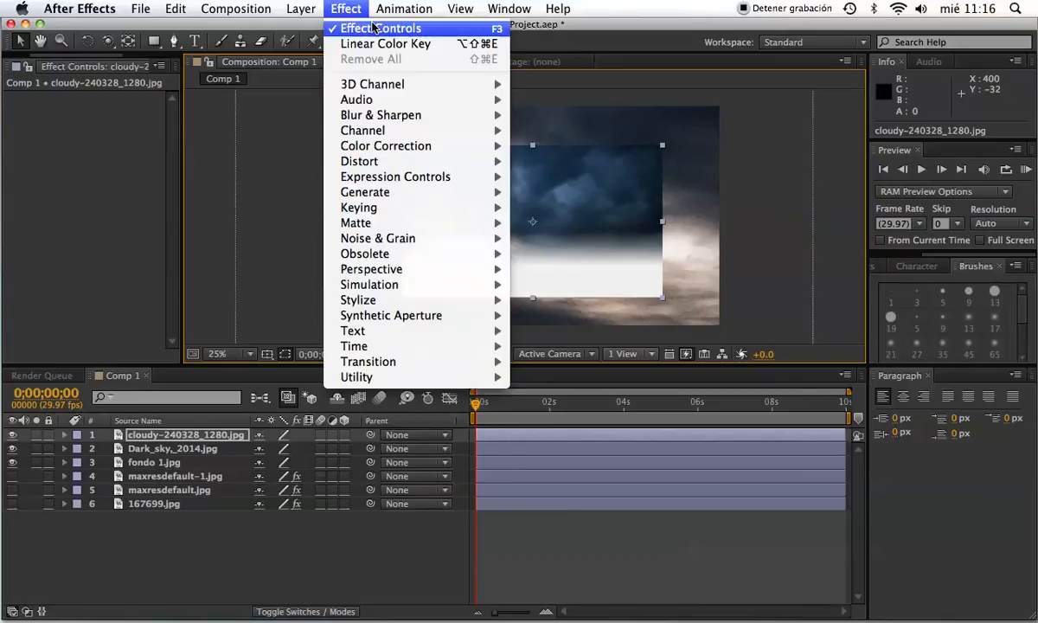
pyautogui.moveTo(436, 132)
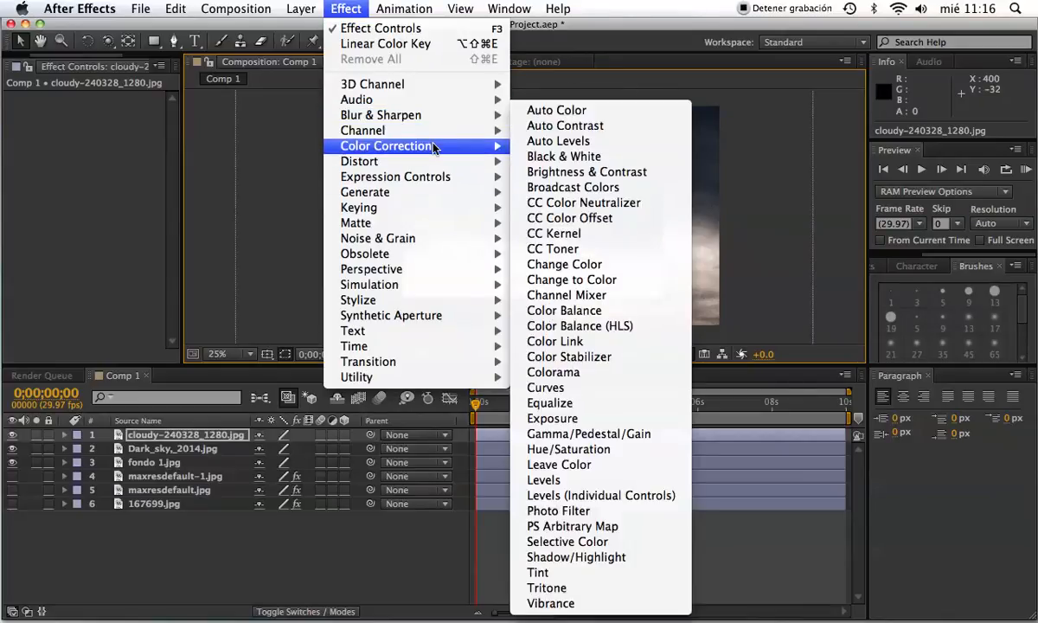
pyautogui.click(572, 329)
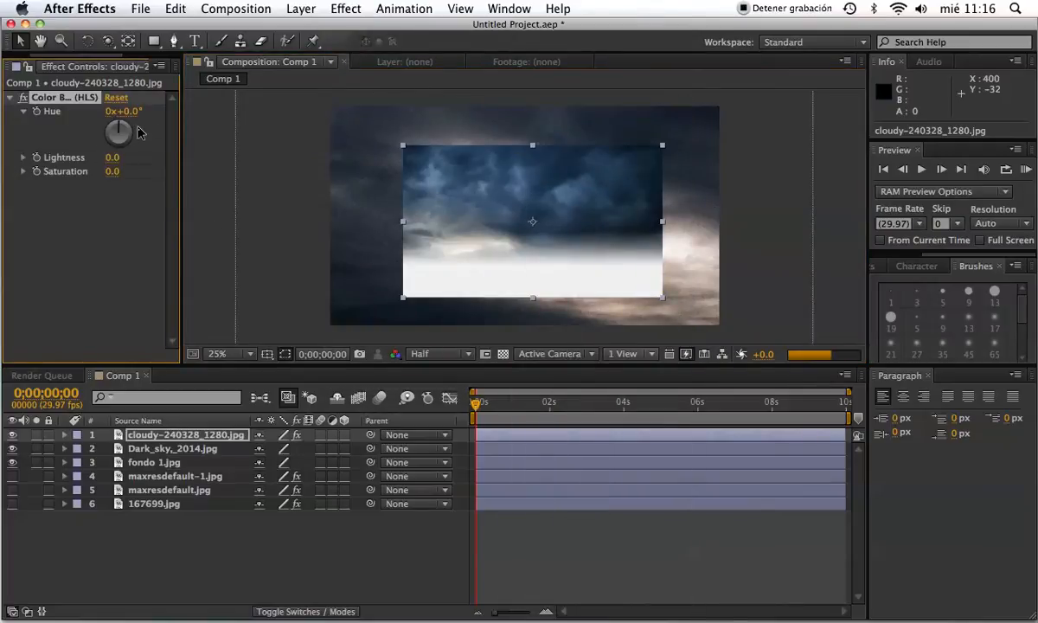
pyautogui.moveTo(118, 129); pyautogui.dragTo(118, 130)
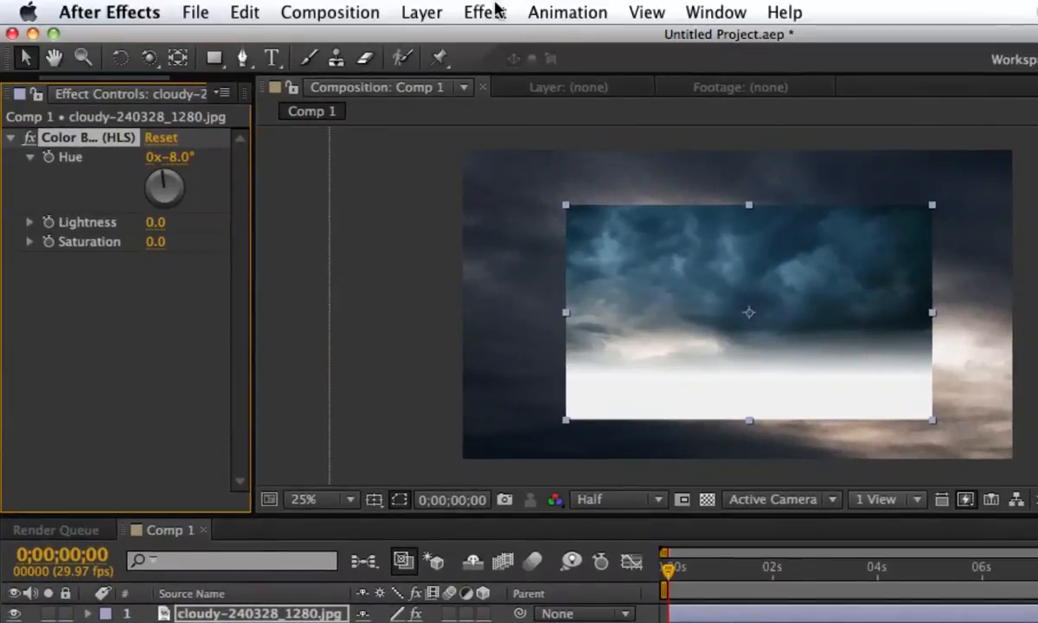
pyautogui.click(488, 12)
pyautogui.moveTo(530, 206)
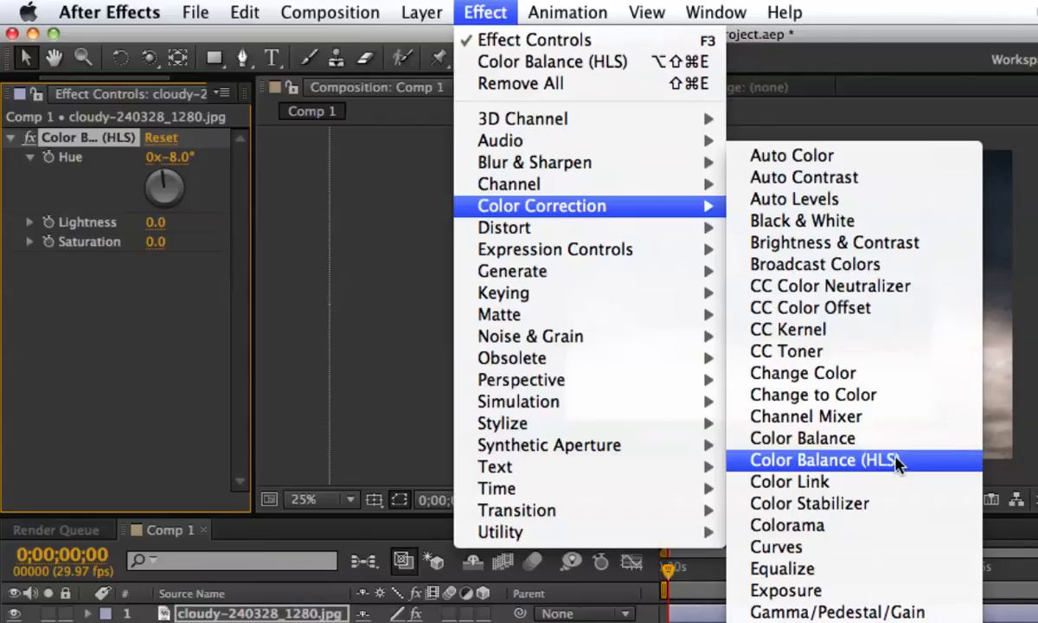
pyautogui.click(159, 268)
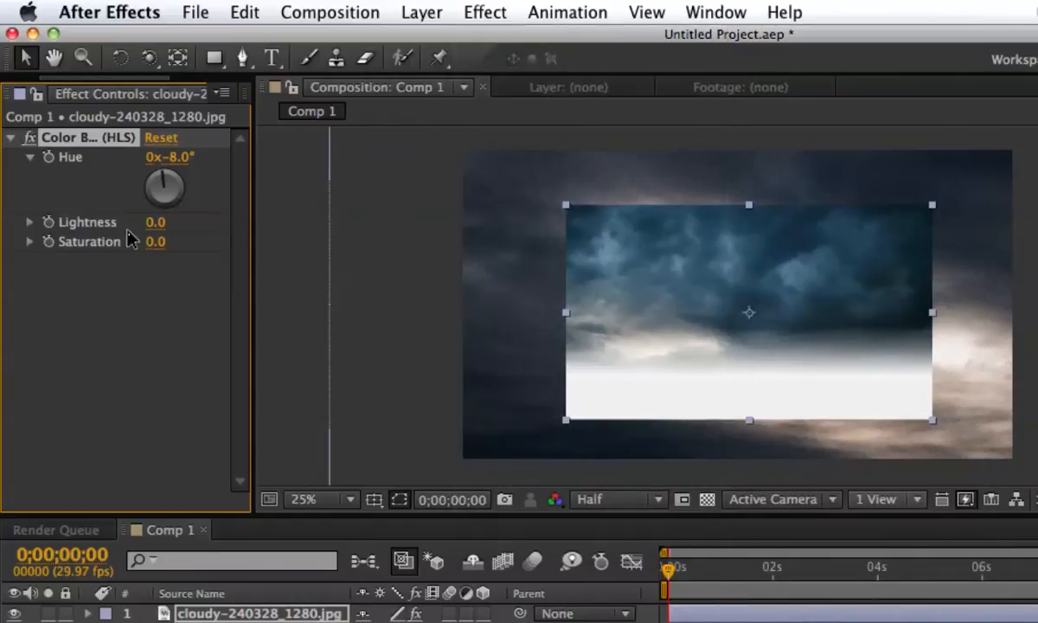
# Step: Set the cloudy sky layer's Color Balance (HLS) Lightness to -30 and Saturation to -43
pyautogui.moveTo(152, 227); pyautogui.dragTo(121, 224)
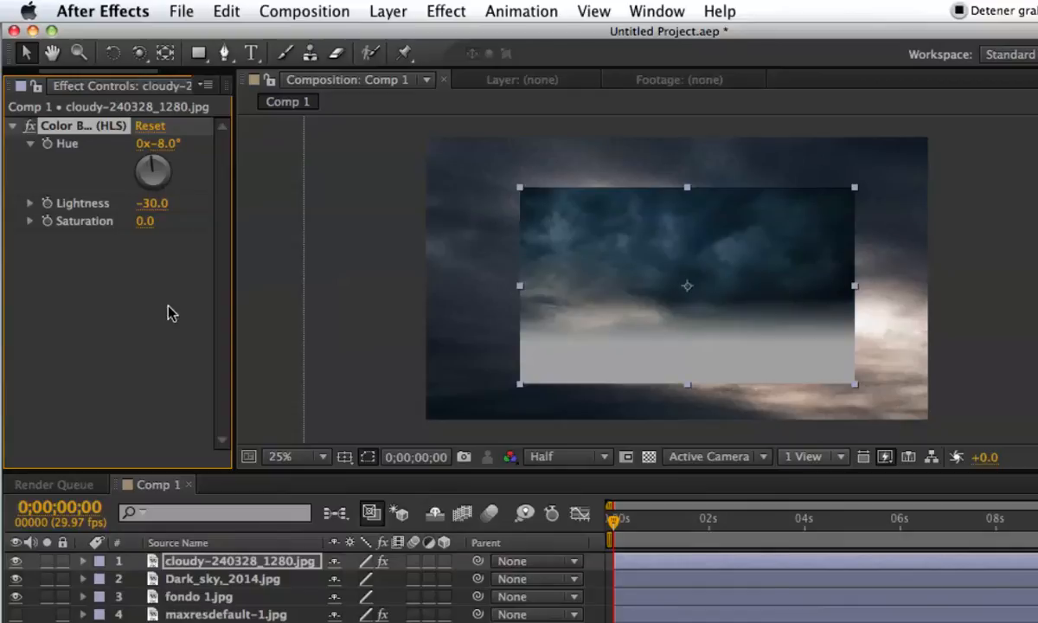
pyautogui.moveTo(146, 221); pyautogui.dragTo(105, 223)
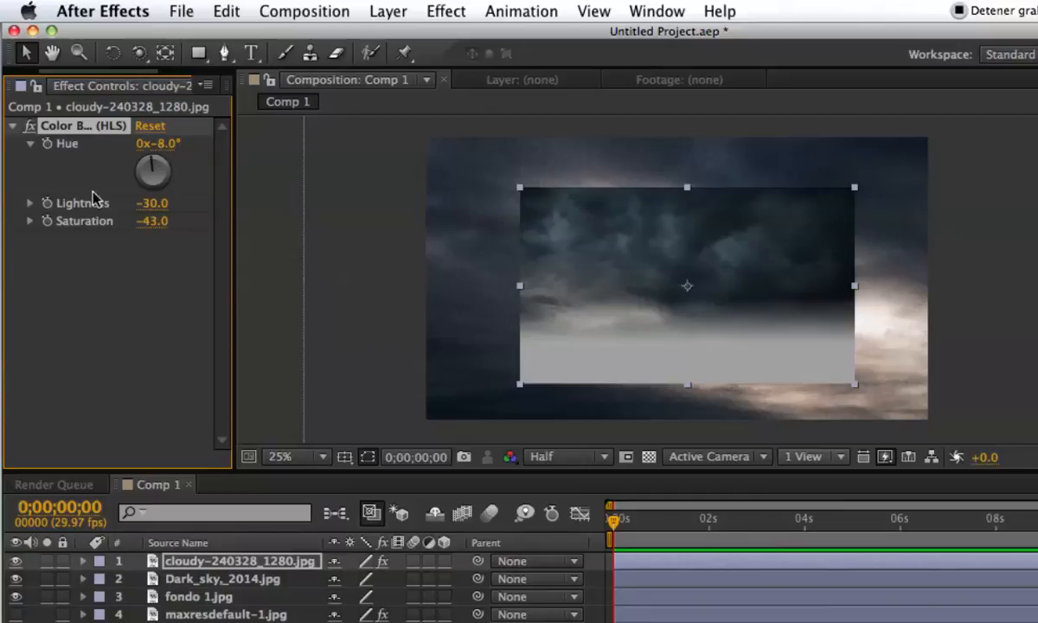
# Step: Collapse the Color Balance (HLS) settings and hide the cloudy-240328_1280.jpg layer
pyautogui.click(13, 127)
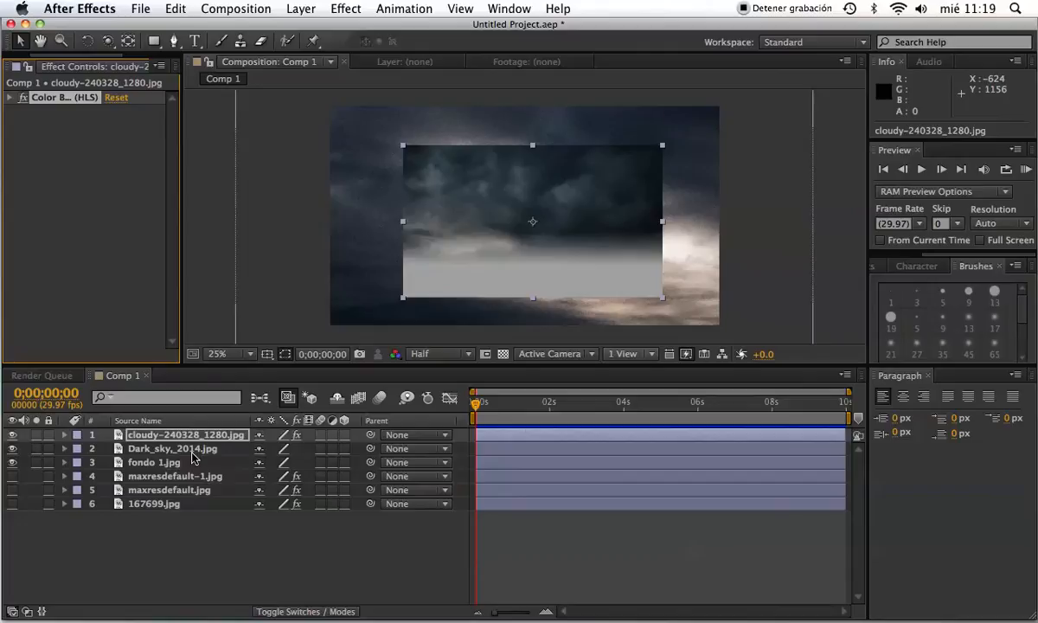
pyautogui.click(12, 435)
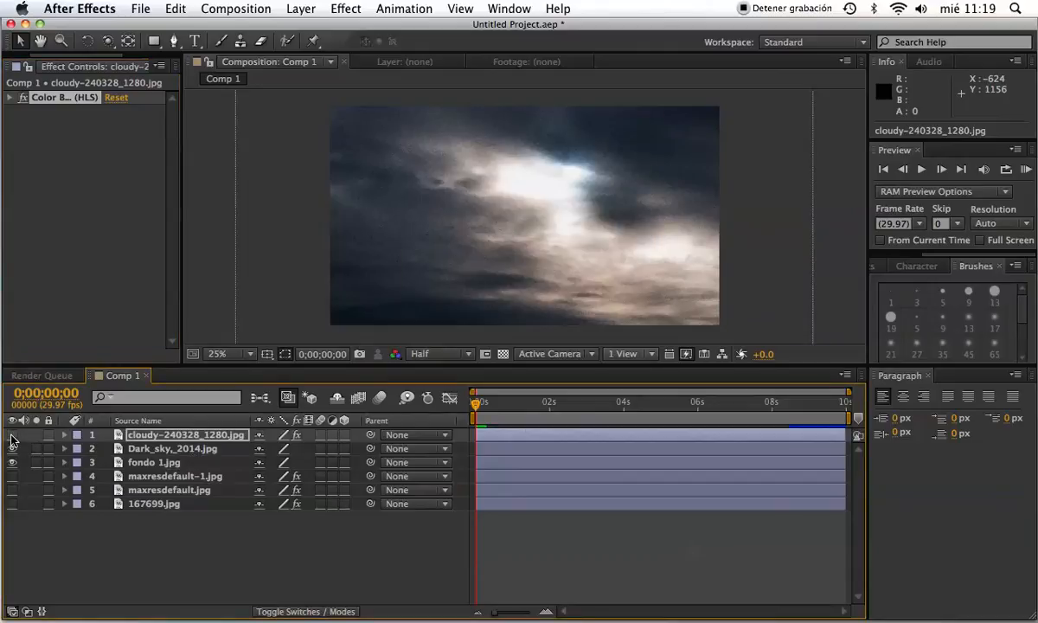
# Step: Scale the Dark_sky,_2014.jpg layer down until the whole sky image fits inside the composition frame
pyautogui.click(163, 449)
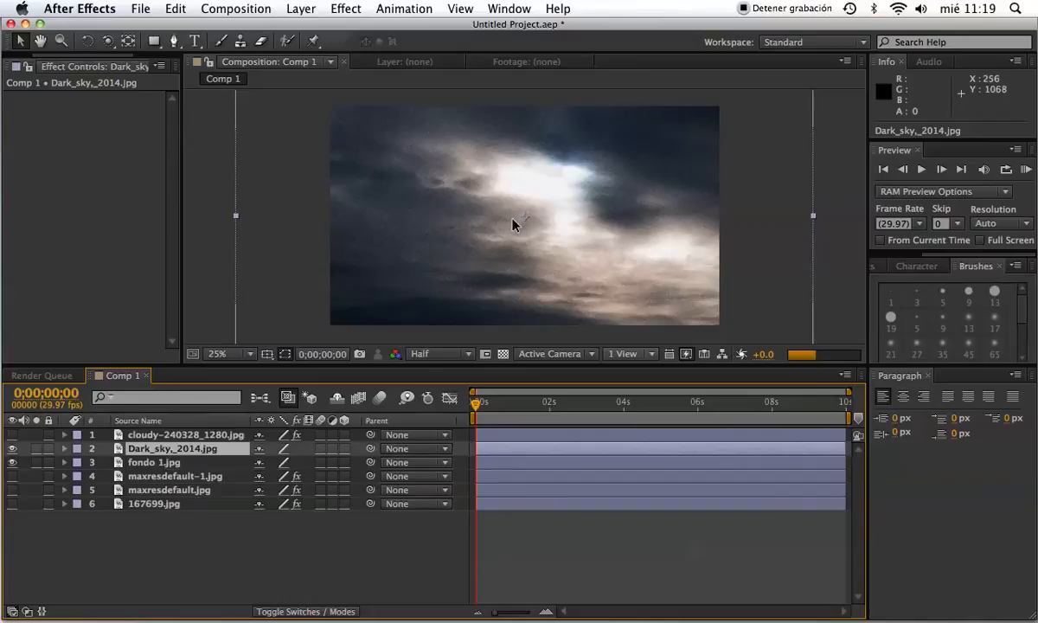
pyautogui.scroll(-1, 514, 225)
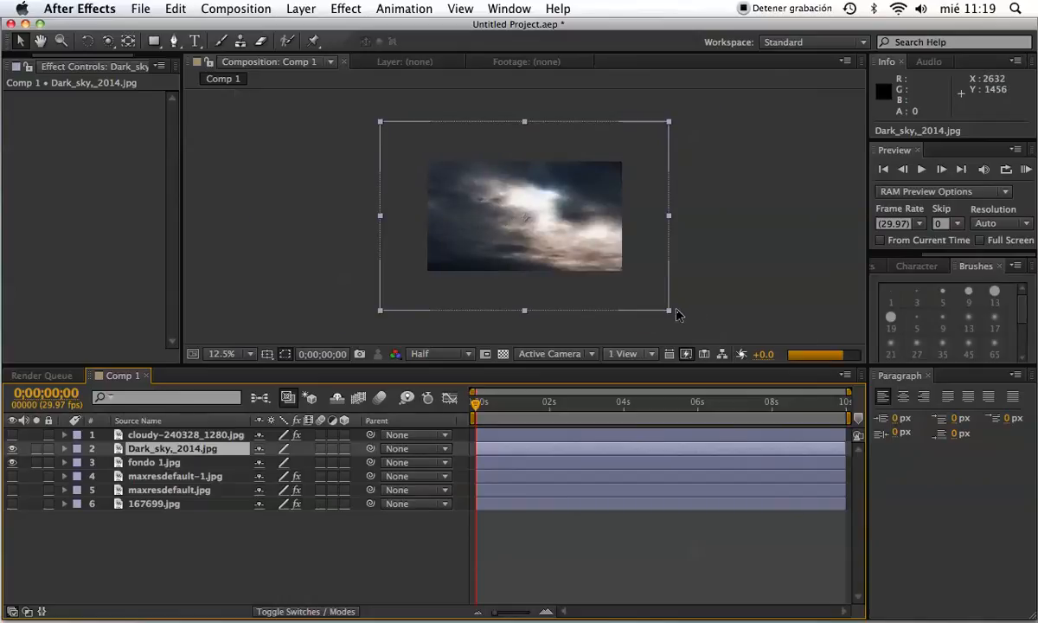
pyautogui.moveTo(669, 314); pyautogui.dragTo(610, 267)
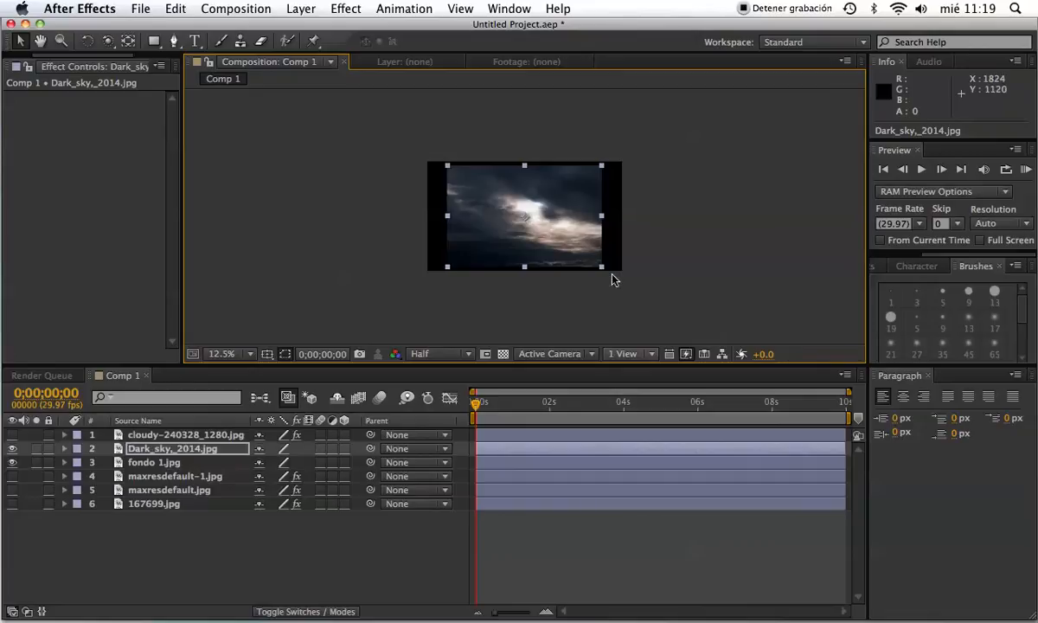
pyautogui.press(',')
pyautogui.press(',')
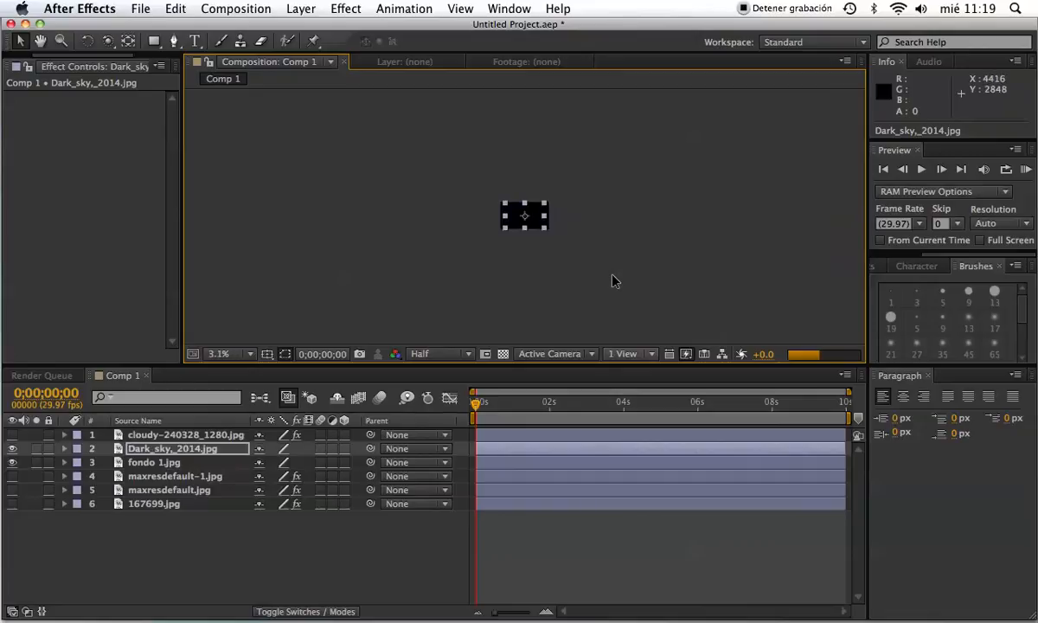
pyautogui.scroll(5, 613, 281)
pyautogui.press('.')
pyautogui.press('.')
pyautogui.press('.')
pyautogui.press('.')
pyautogui.press('.')
pyautogui.press('.')
pyautogui.scroll(-1, 613, 281)
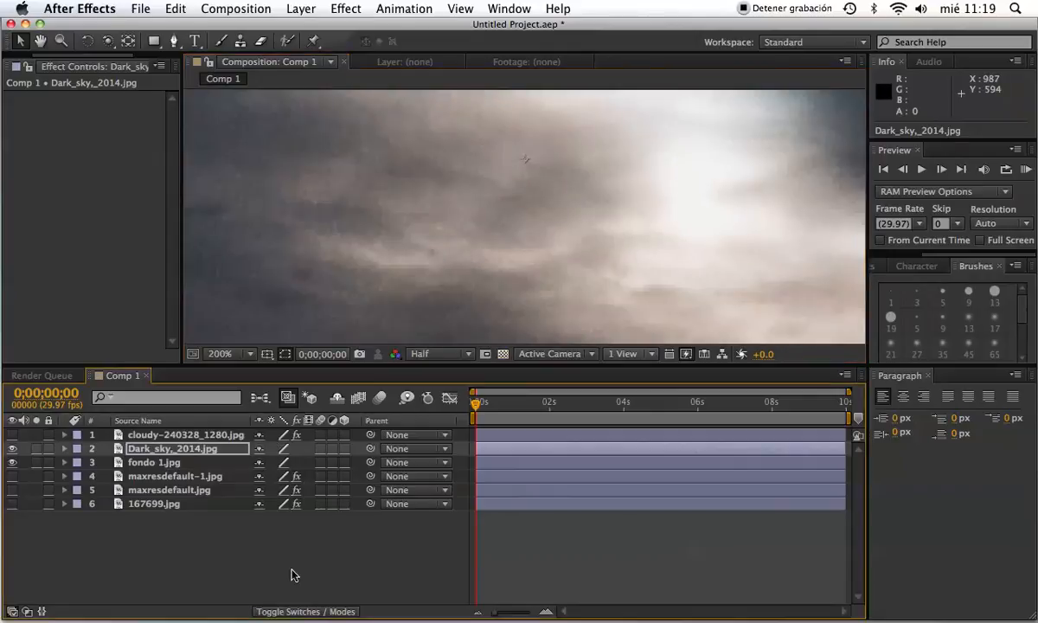
# Step: Switch the first five layers, cloudy-240328_1280.jpg through maxresdefault.jpg, to Draft quality and fit the whole composition in the viewer
pyautogui.click(284, 435)
pyautogui.click(283, 448)
pyautogui.click(283, 463)
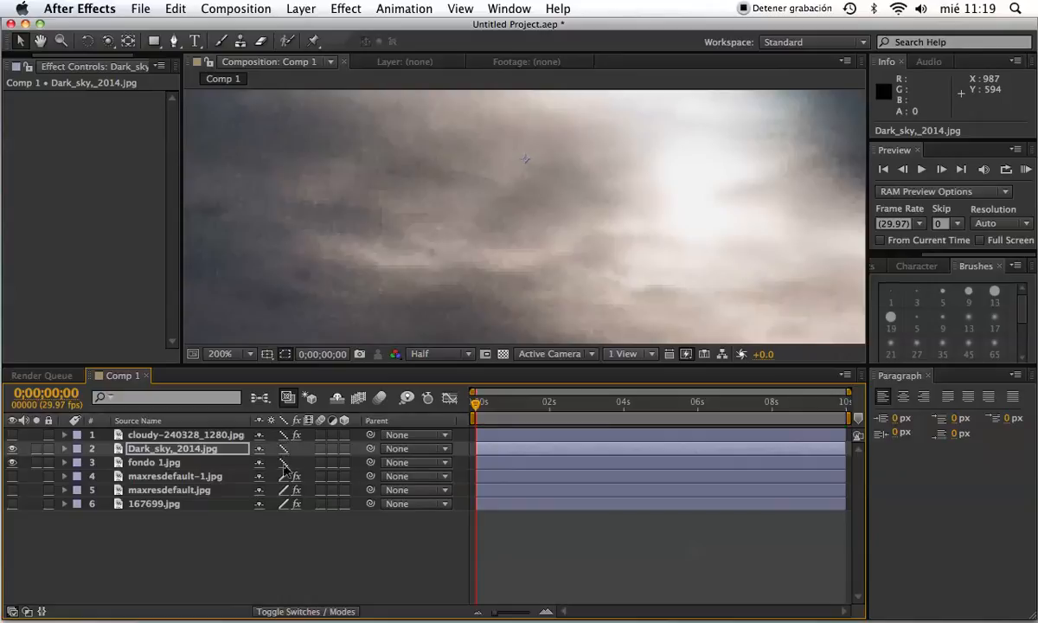
pyautogui.click(284, 477)
pyautogui.click(283, 490)
pyautogui.click(229, 353)
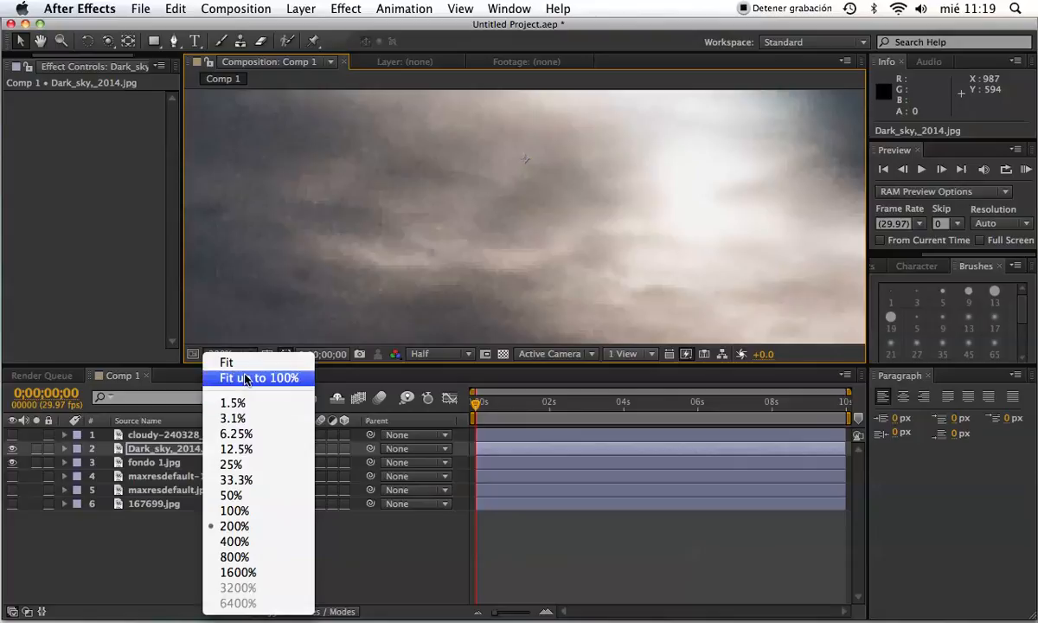
pyautogui.click(226, 361)
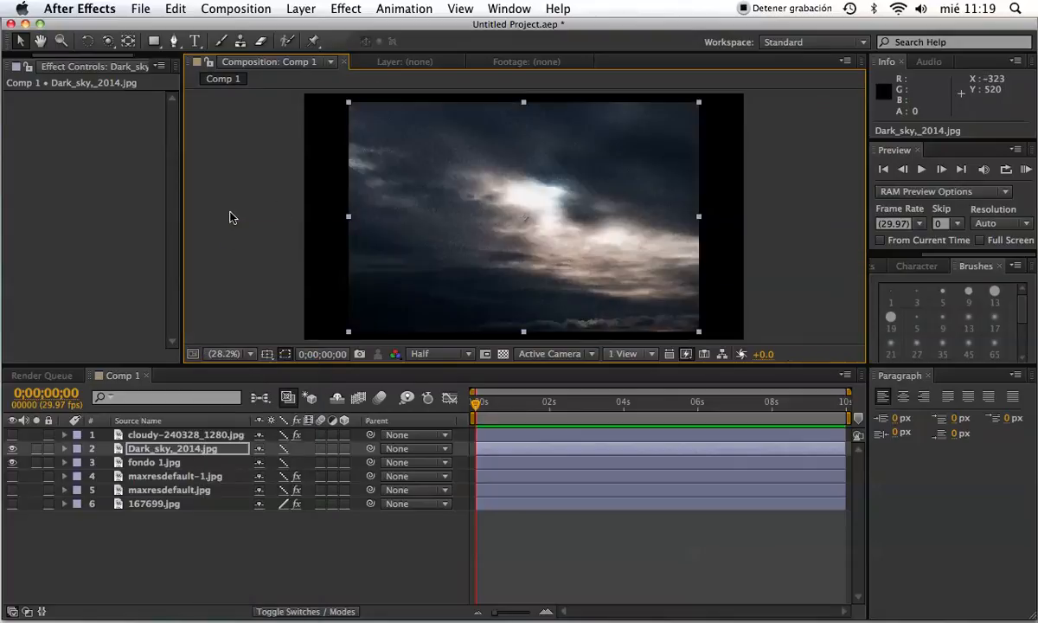
pyautogui.press("'")
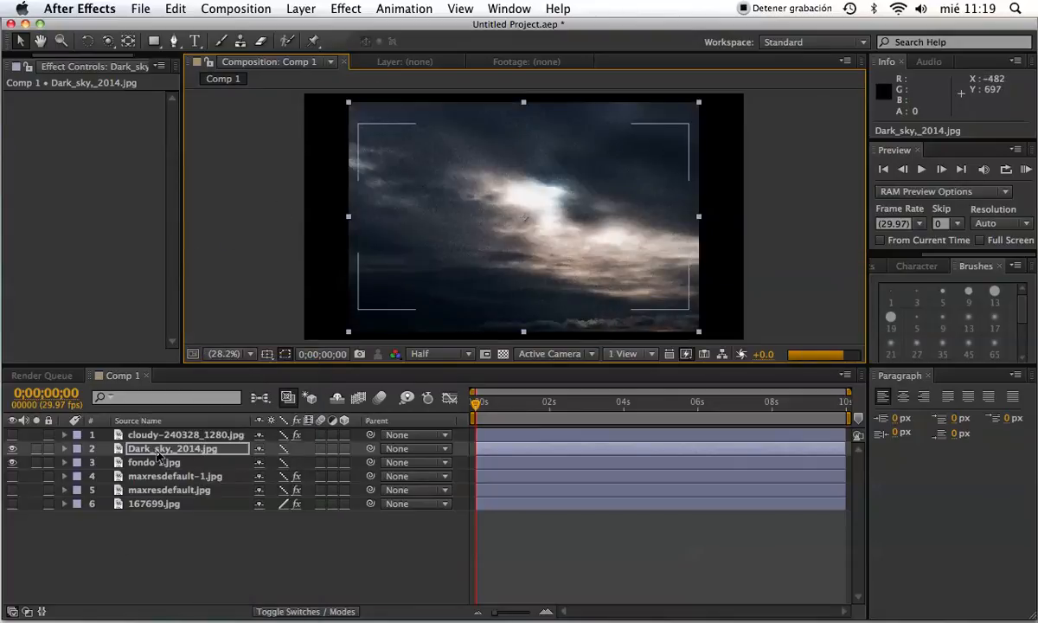
pyautogui.click(346, 9)
pyautogui.moveTo(421, 147)
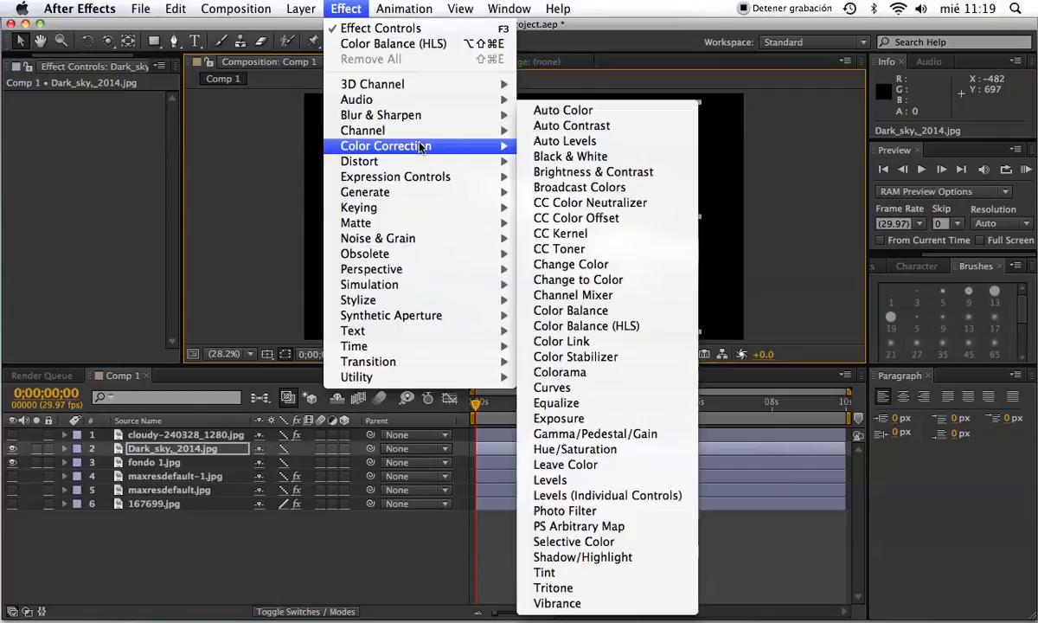
pyautogui.click(666, 324)
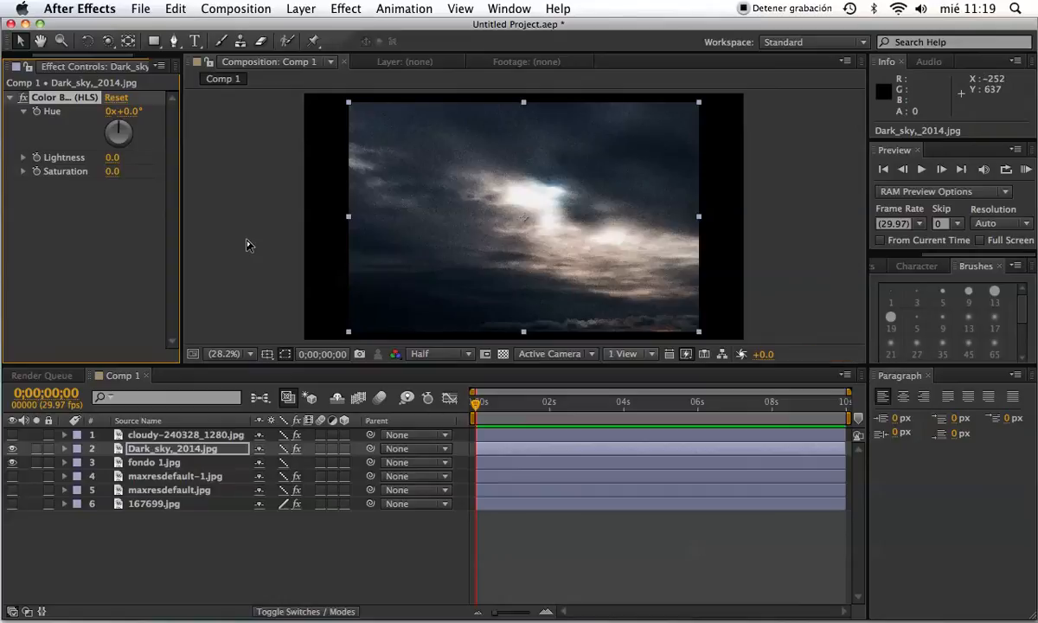
pyautogui.press('Delete')
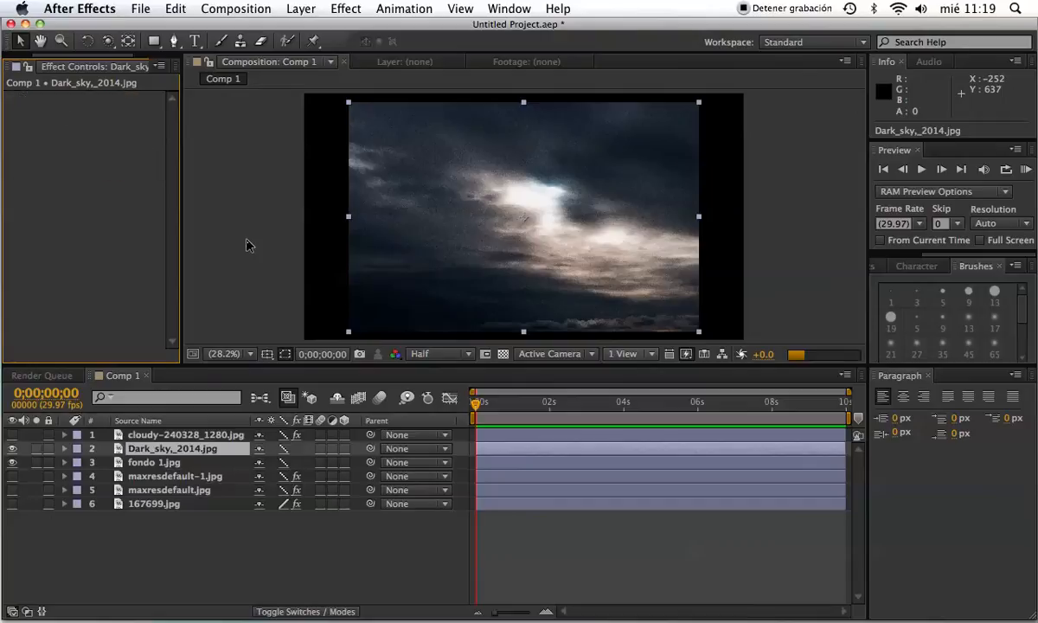
# Step: Apply the Tritone color correction effect to the Dark_sky,_2014.jpg layer
pyautogui.click(354, 8)
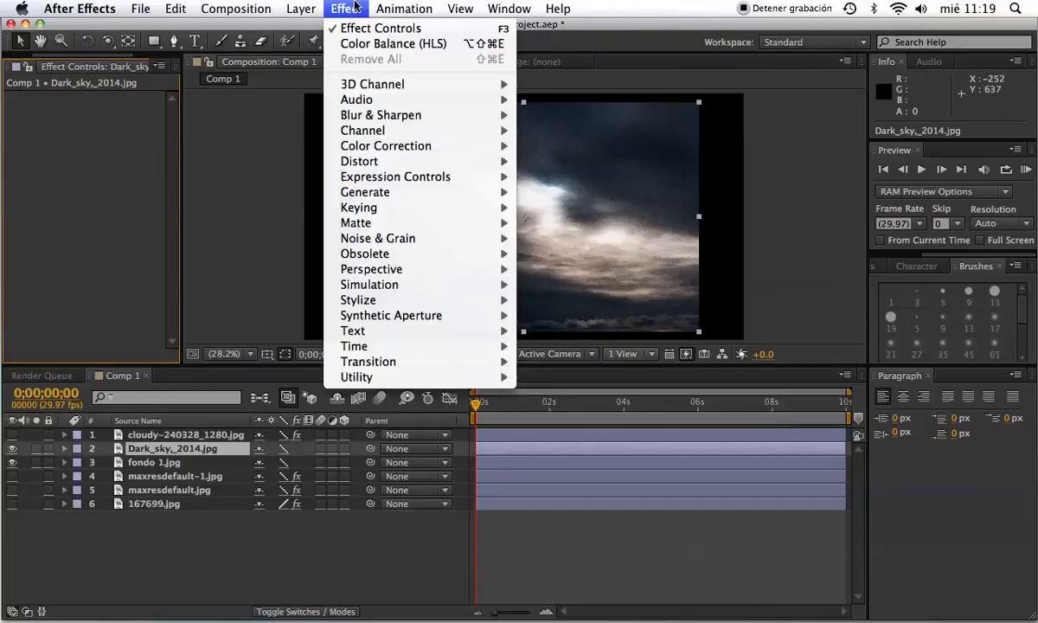
pyautogui.moveTo(474, 147)
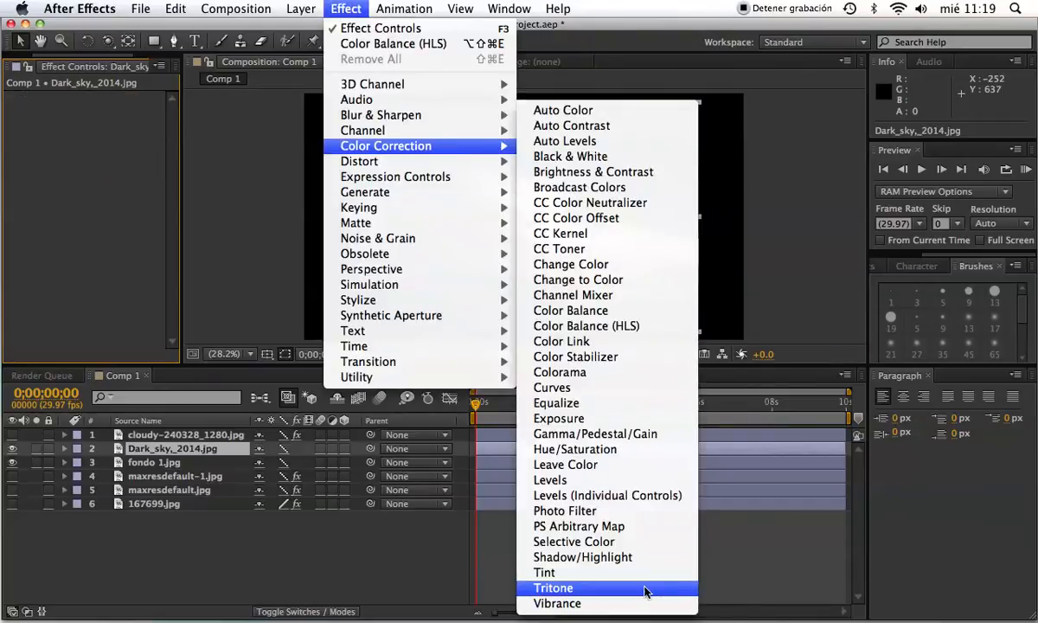
pyautogui.click(596, 592)
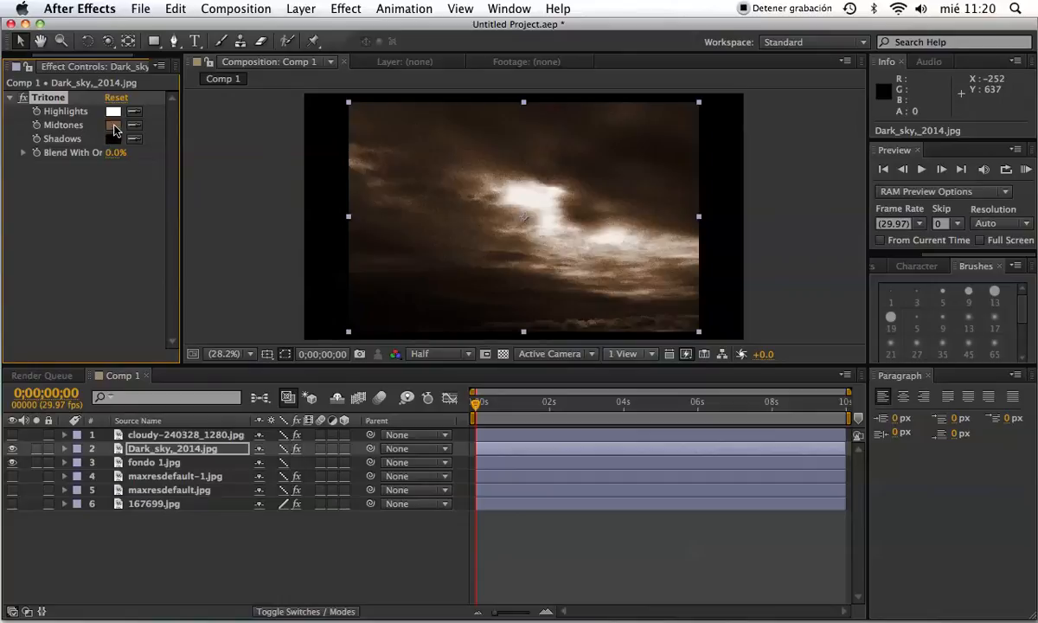
# Step: Set the dark sky layer's Tritone Highlights to cyan 45FFF4 and its Midtones to dark blue 0D257F
pyautogui.click(115, 111)
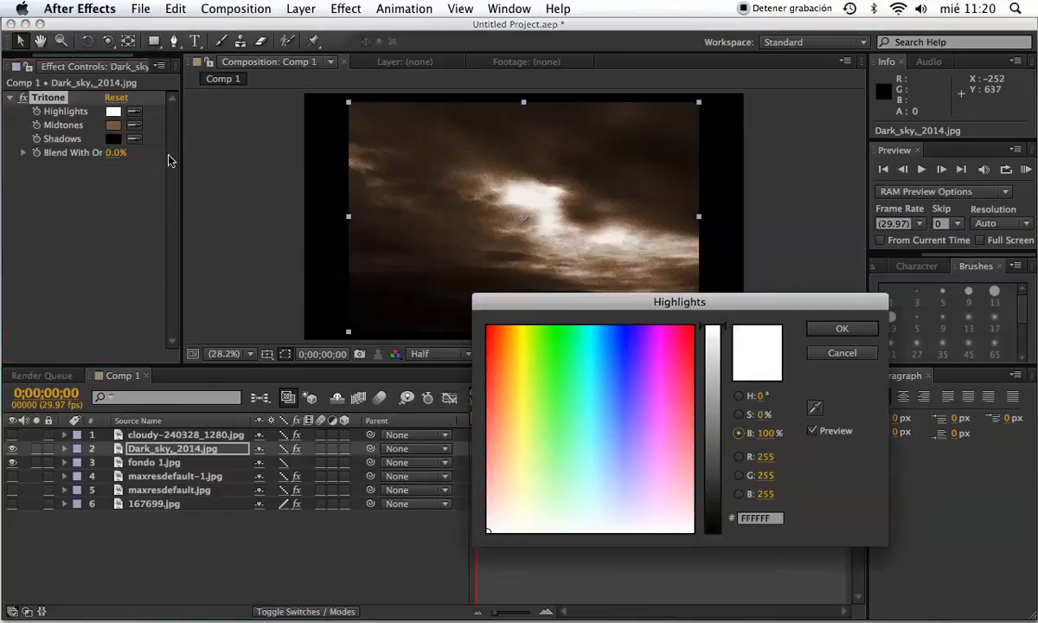
pyautogui.click(588, 382)
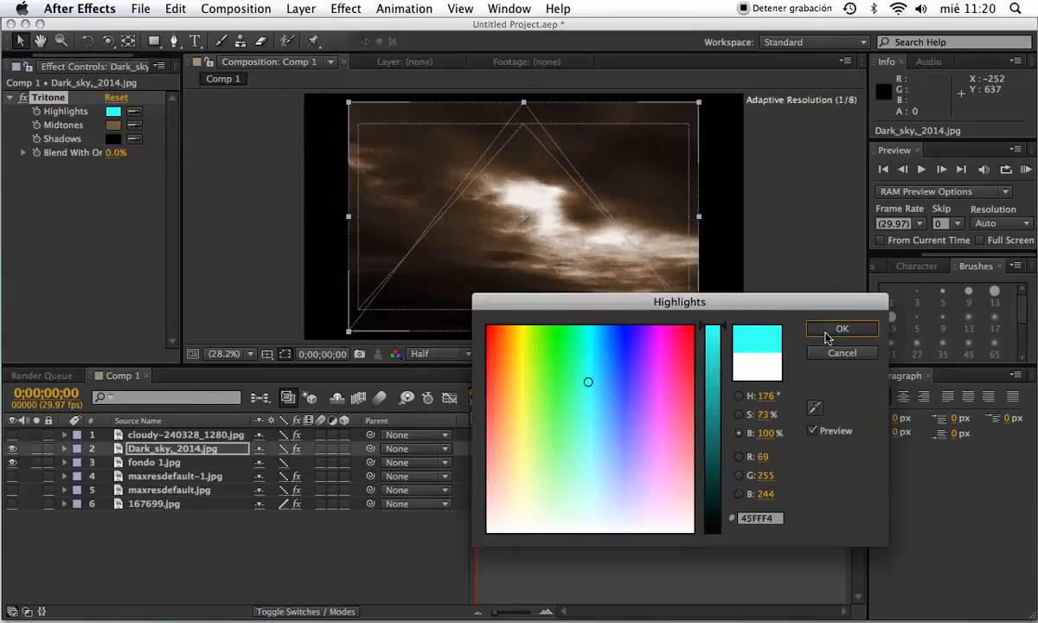
pyautogui.click(826, 337)
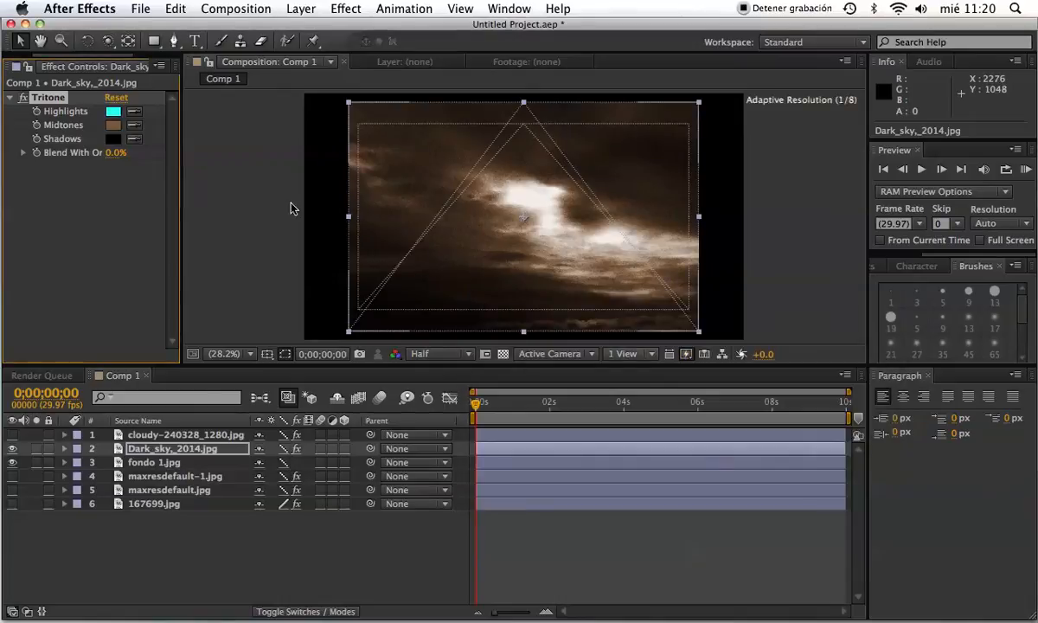
pyautogui.click(110, 126)
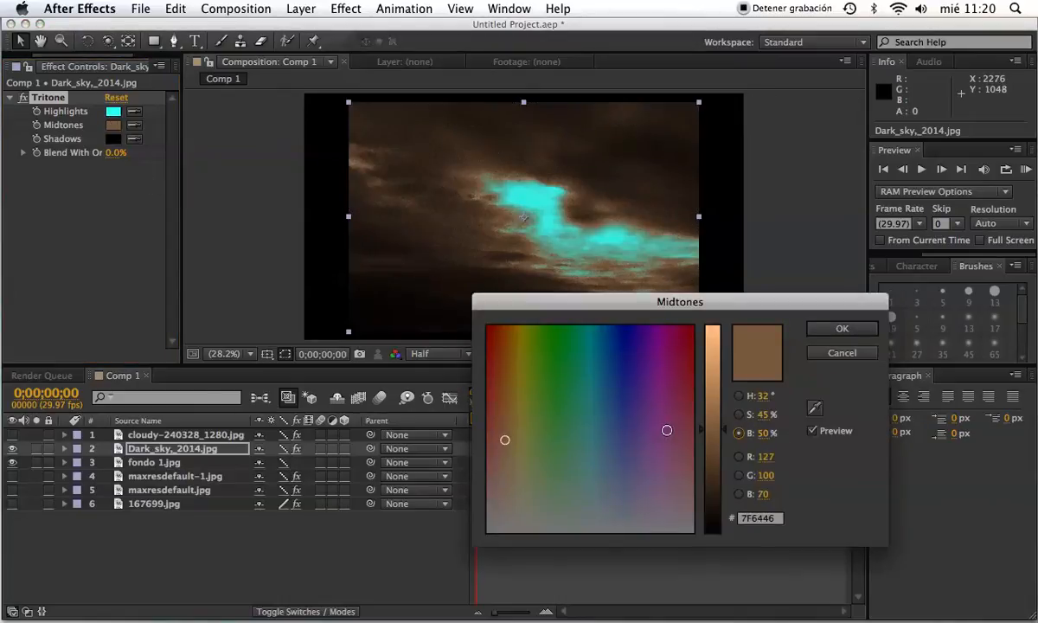
pyautogui.click(595, 338)
pyautogui.click(618, 348)
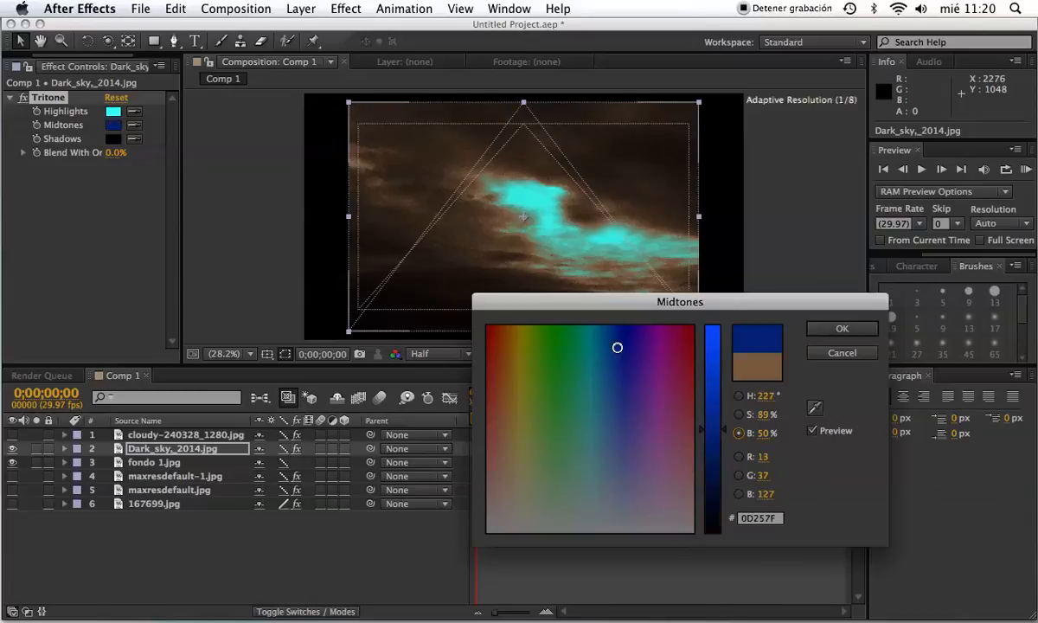
pyautogui.click(839, 329)
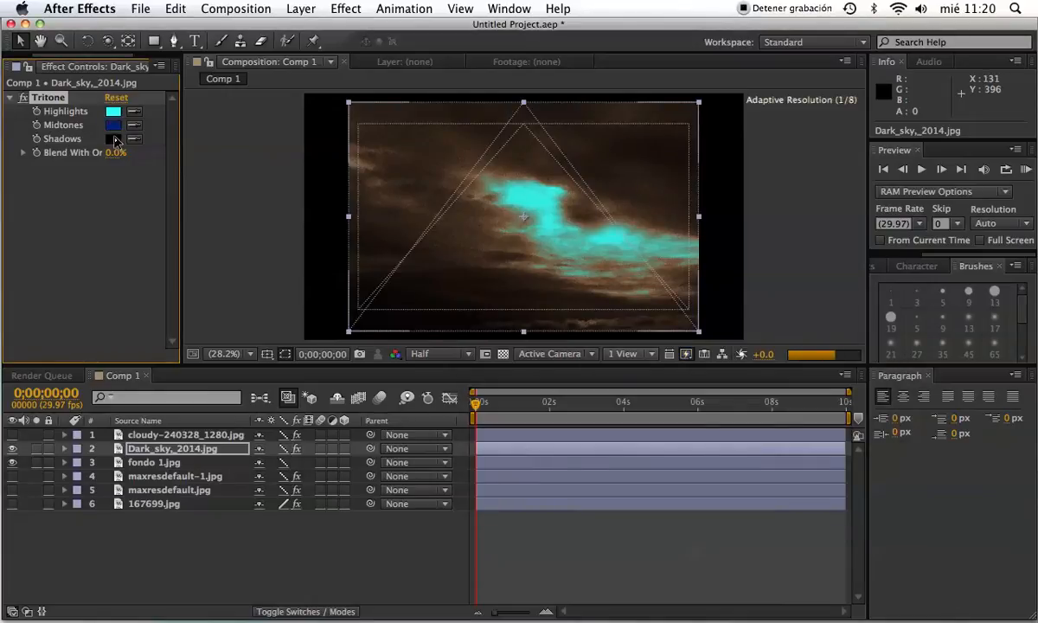
# Step: Set the dark sky layer's Tritone Shadows color to dark red 6E0724
pyautogui.click(112, 138)
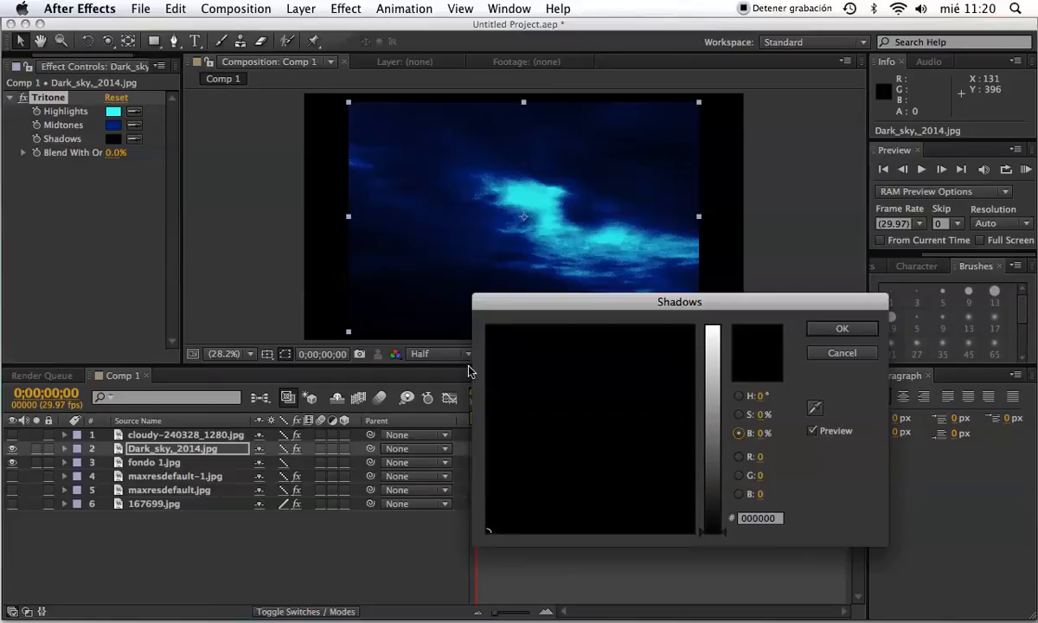
pyautogui.click(710, 442)
pyautogui.click(677, 342)
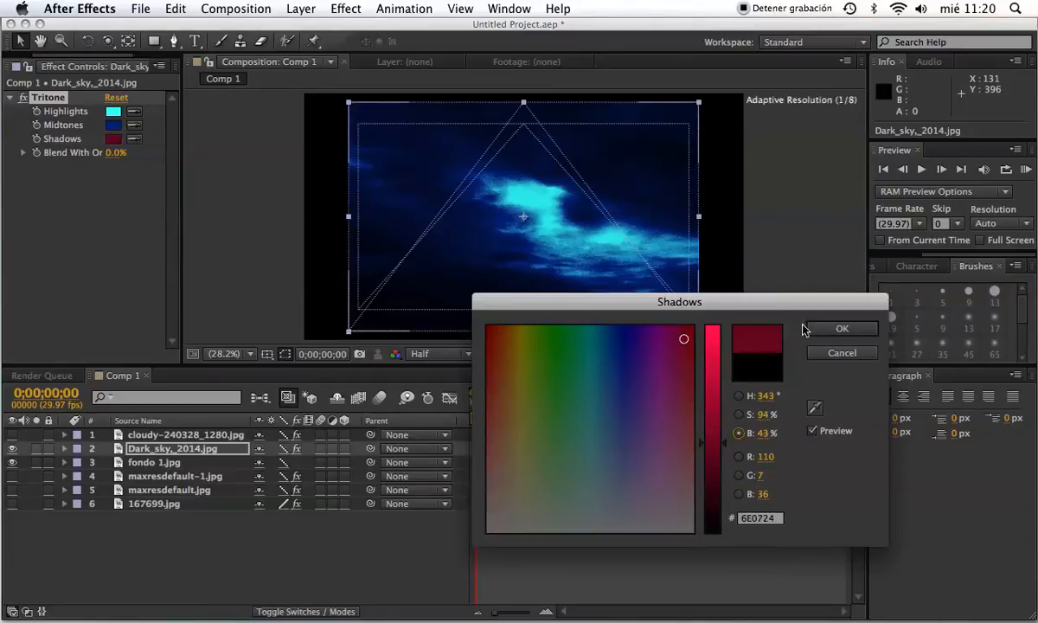
pyautogui.click(821, 332)
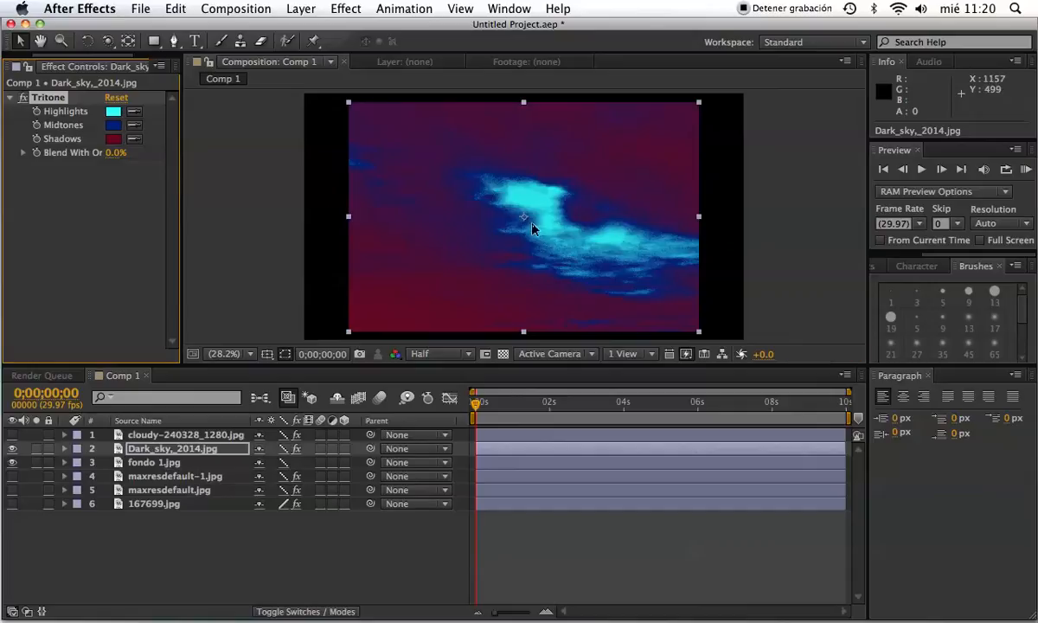
# Step: Change the dark sky layer's Tritone Highlights color to a muted blue-grey, 91AAB4
pyautogui.click(113, 110)
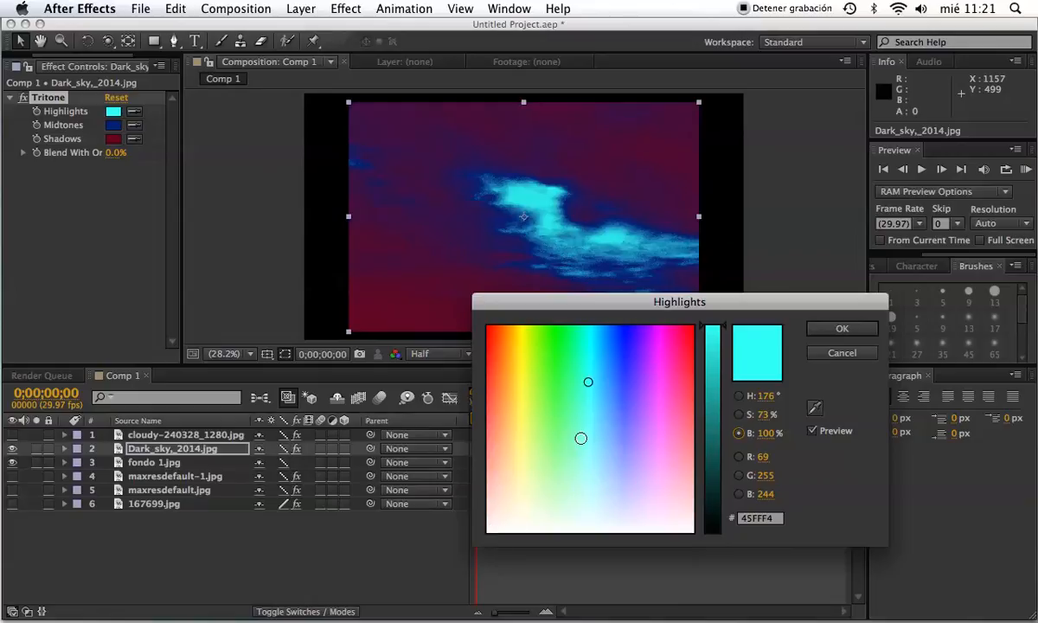
pyautogui.click(605, 492)
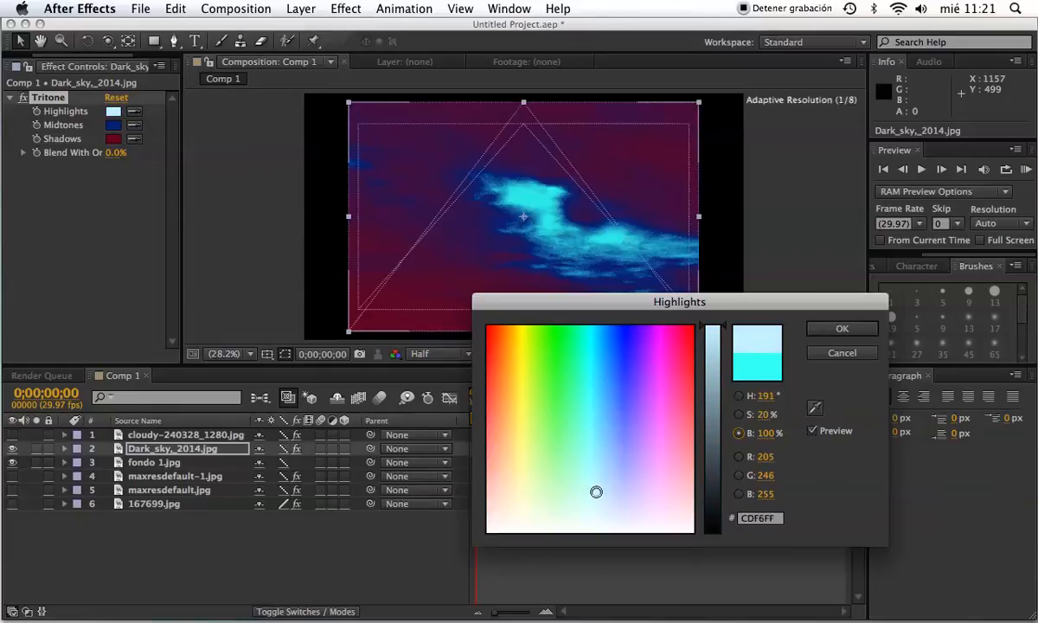
pyautogui.click(710, 387)
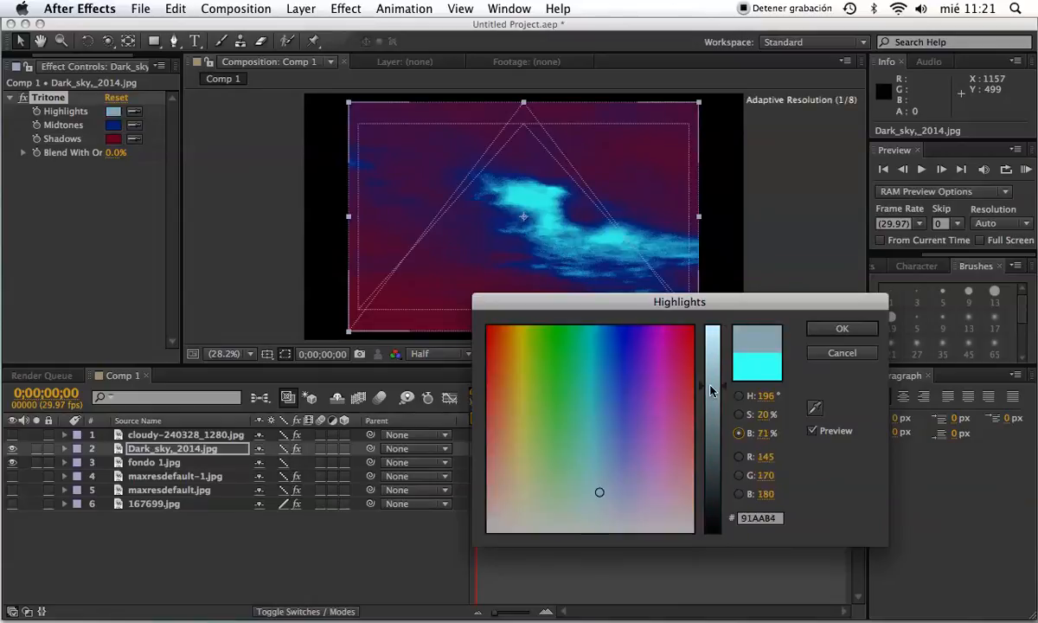
pyautogui.click(839, 329)
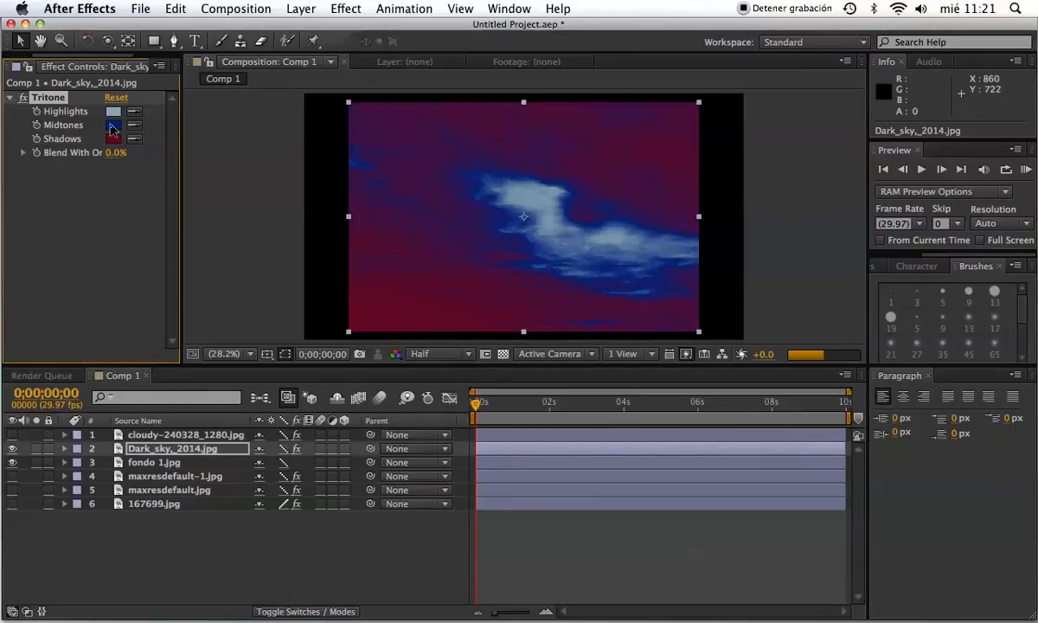
# Step: Change the dark sky layer's Tritone Midtones color to a dark desaturated blue, 374953
pyautogui.click(112, 127)
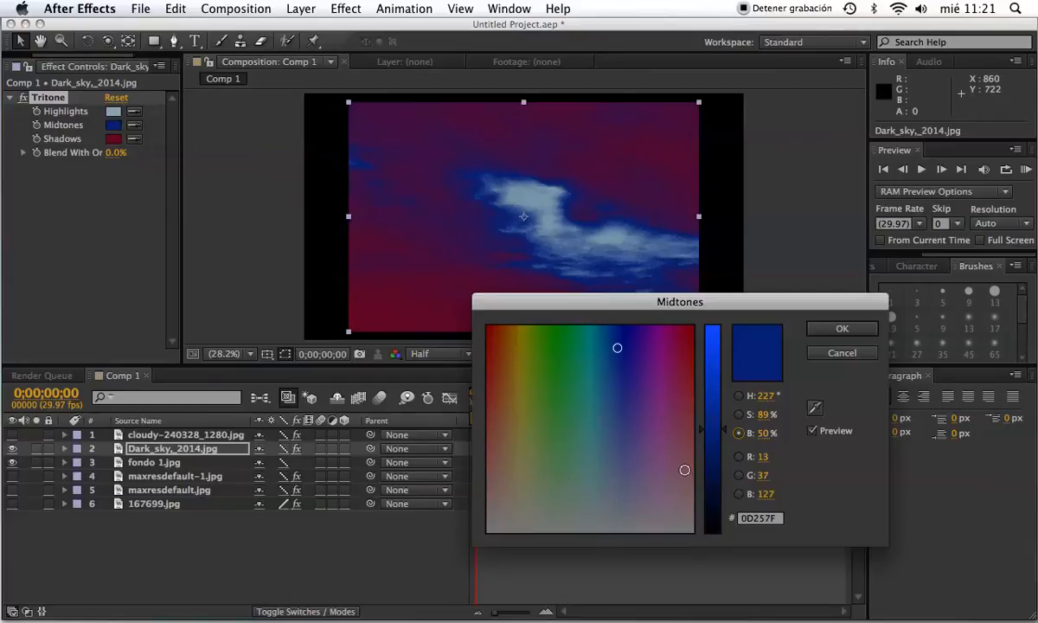
pyautogui.moveTo(615, 447); pyautogui.dragTo(603, 463)
pyautogui.moveTo(722, 436); pyautogui.dragTo(727, 468)
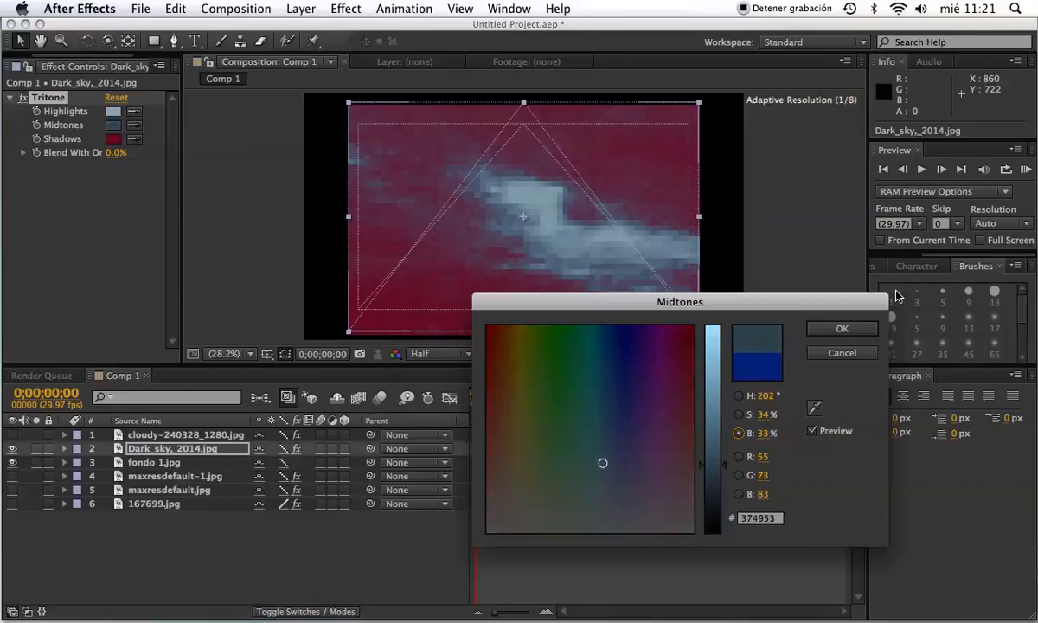
pyautogui.click(867, 332)
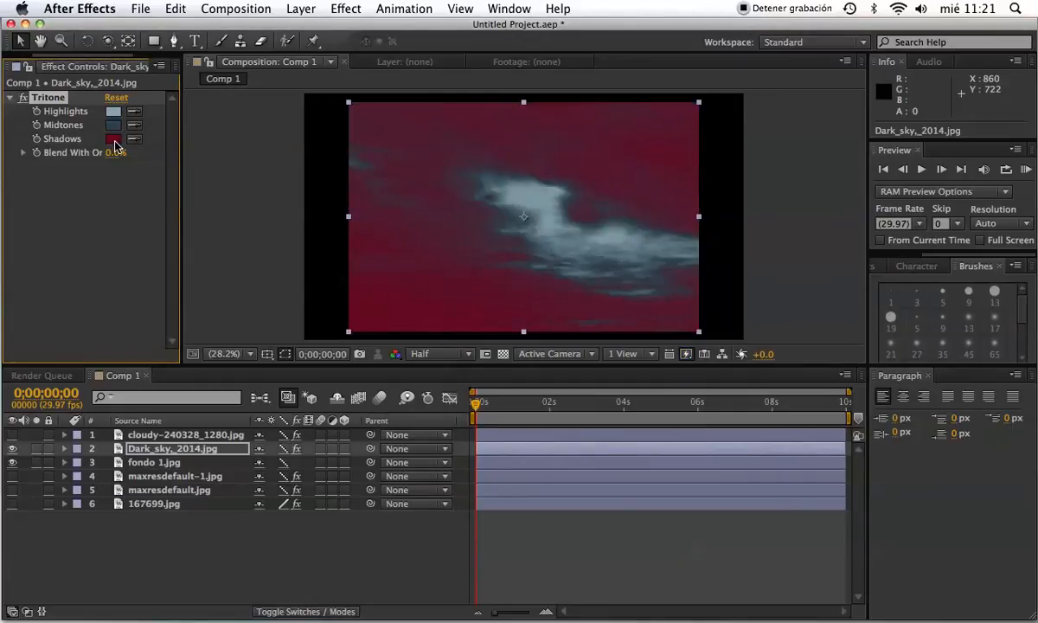
# Step: Change the dark sky layer's Tritone Shadows color to a very dark, almost black navy blue
pyautogui.click(113, 139)
pyautogui.moveTo(638, 340); pyautogui.dragTo(609, 328)
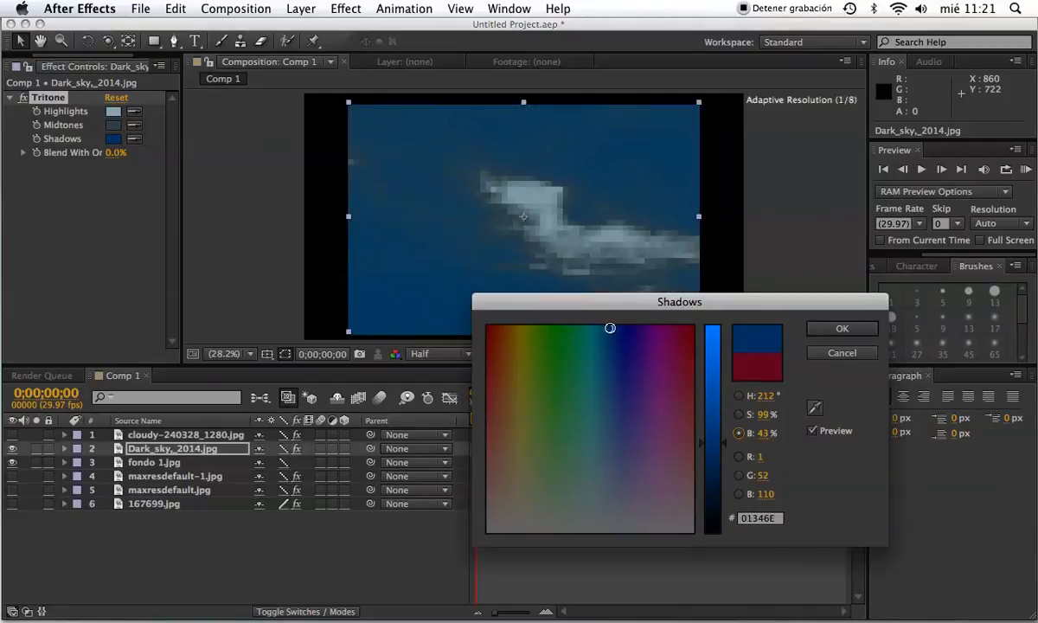
pyautogui.click(718, 512)
pyautogui.click(845, 329)
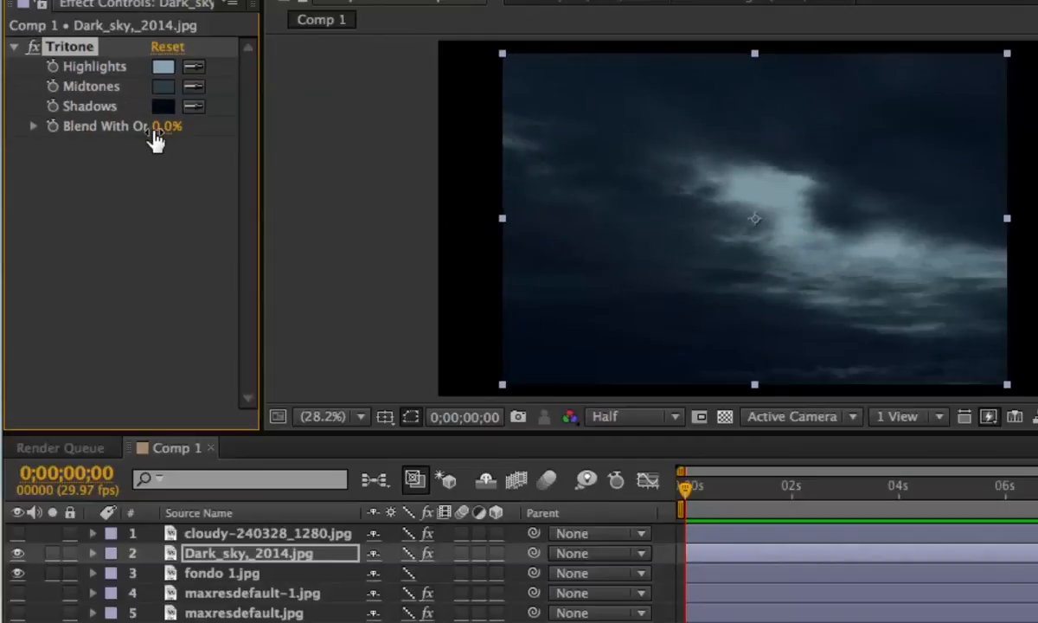
# Step: Set Tritone's Blend With Original to 25% and compare the dark sky with the effect off and on
pyautogui.moveTo(158, 134); pyautogui.dragTo(180, 127)
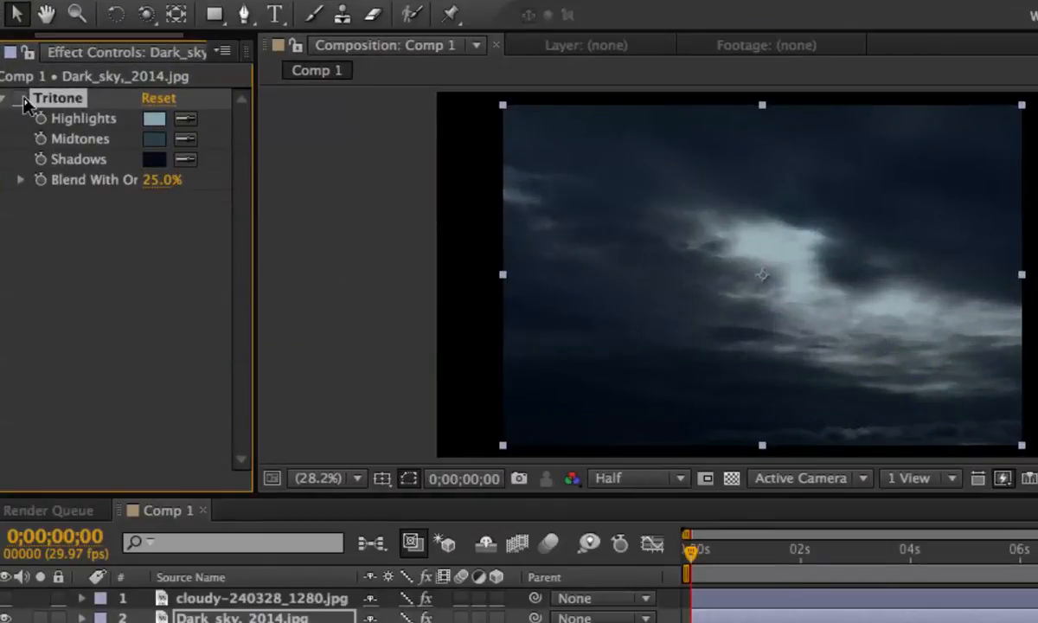
pyautogui.click(23, 100)
pyautogui.click(23, 100)
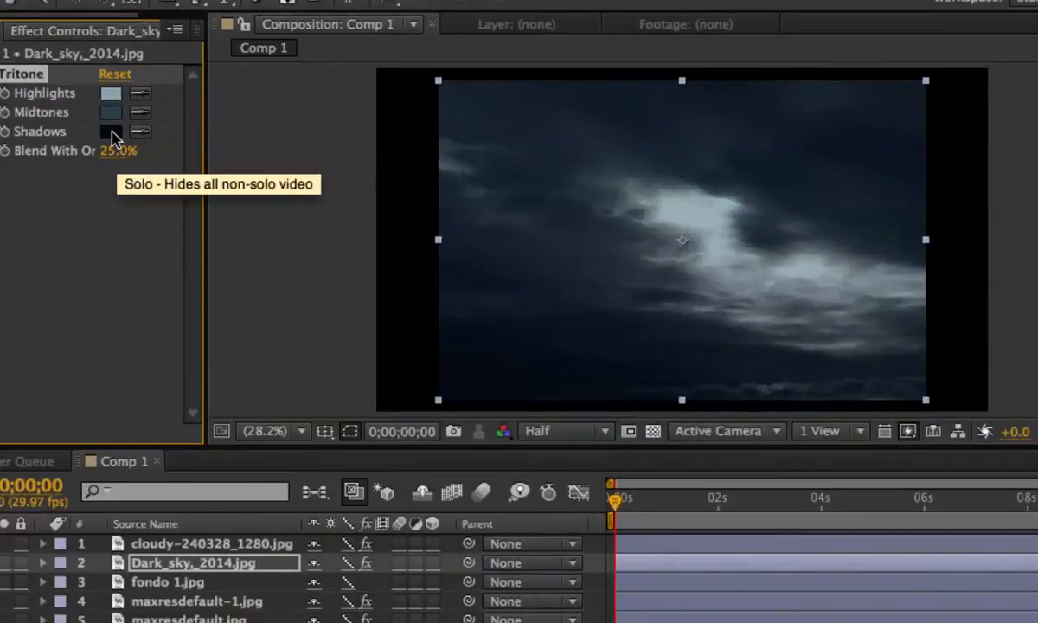
# Step: Check the dark sky layer's Tritone Shadows color without changing it, and hide the Dark_sky,_2014.jpg layer
pyautogui.click(113, 138)
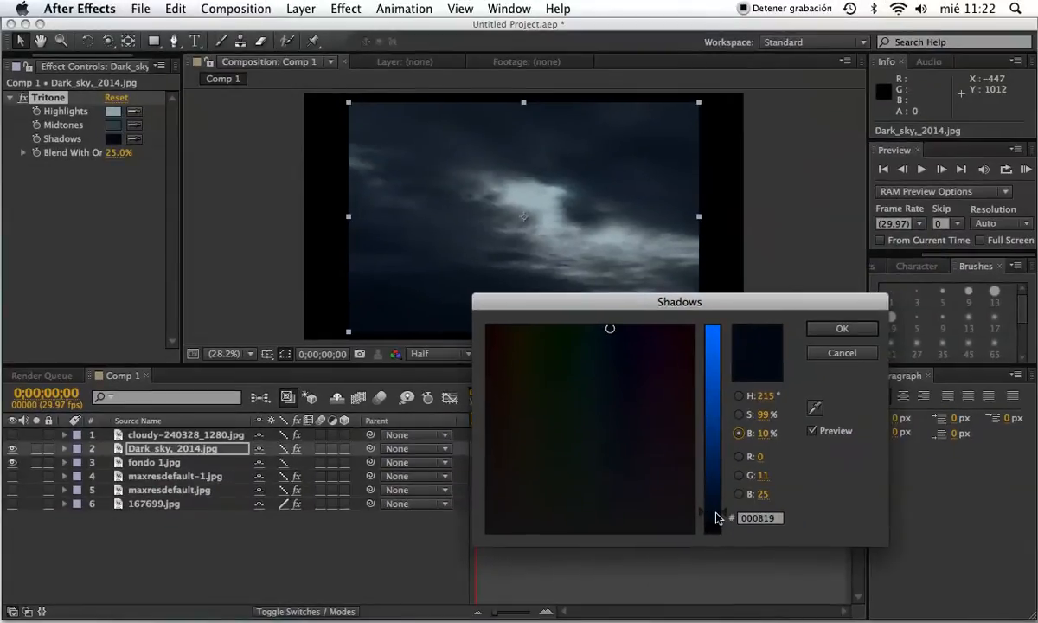
pyautogui.click(832, 351)
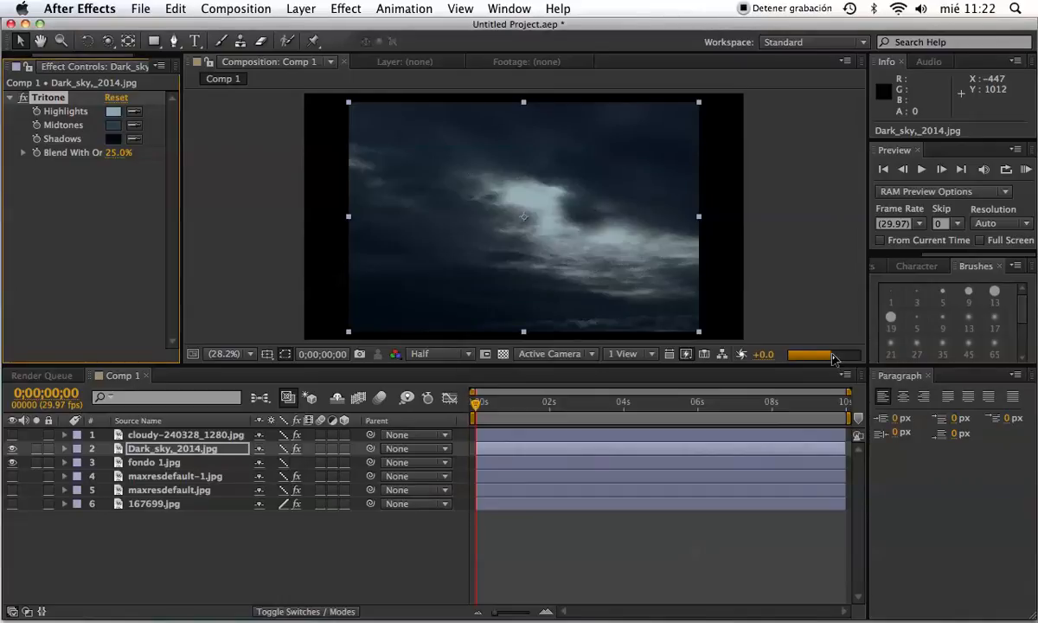
pyautogui.click(13, 448)
pyautogui.click(13, 448)
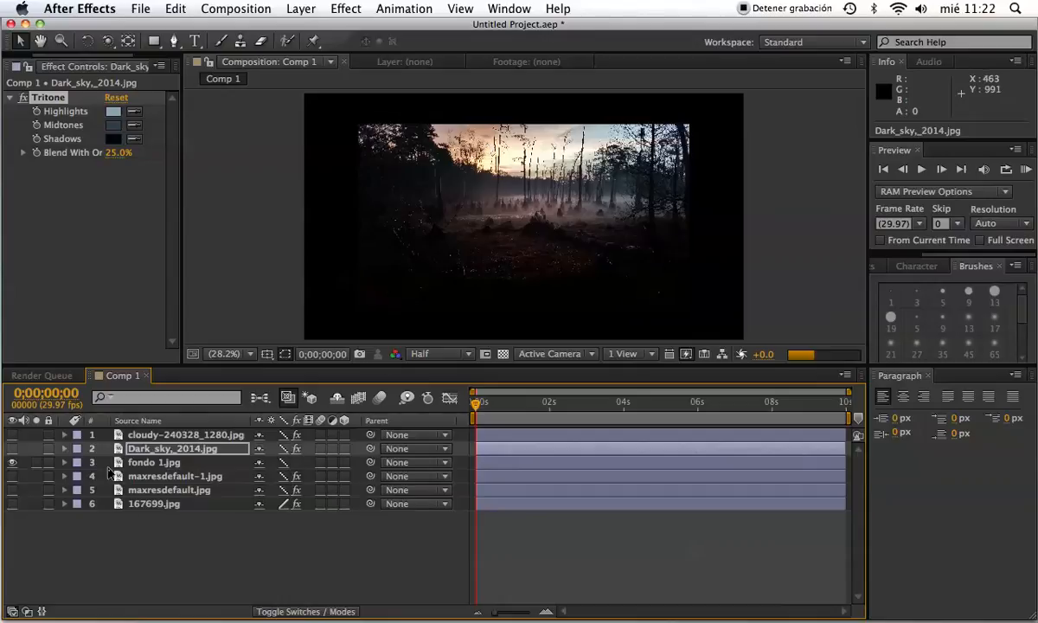
pyautogui.click(154, 462)
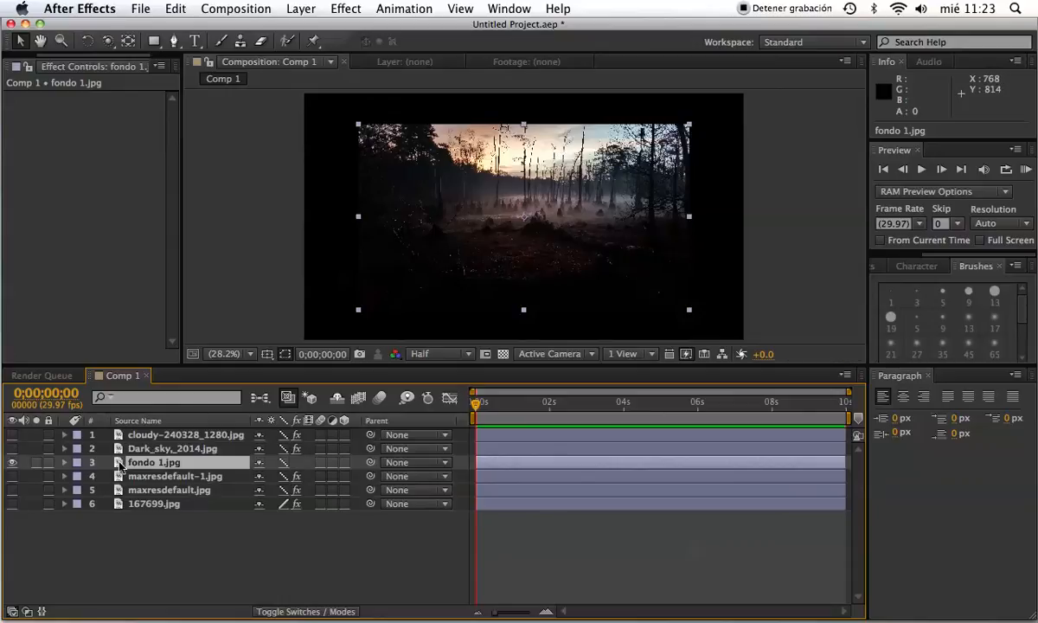
pyautogui.press('super+d')
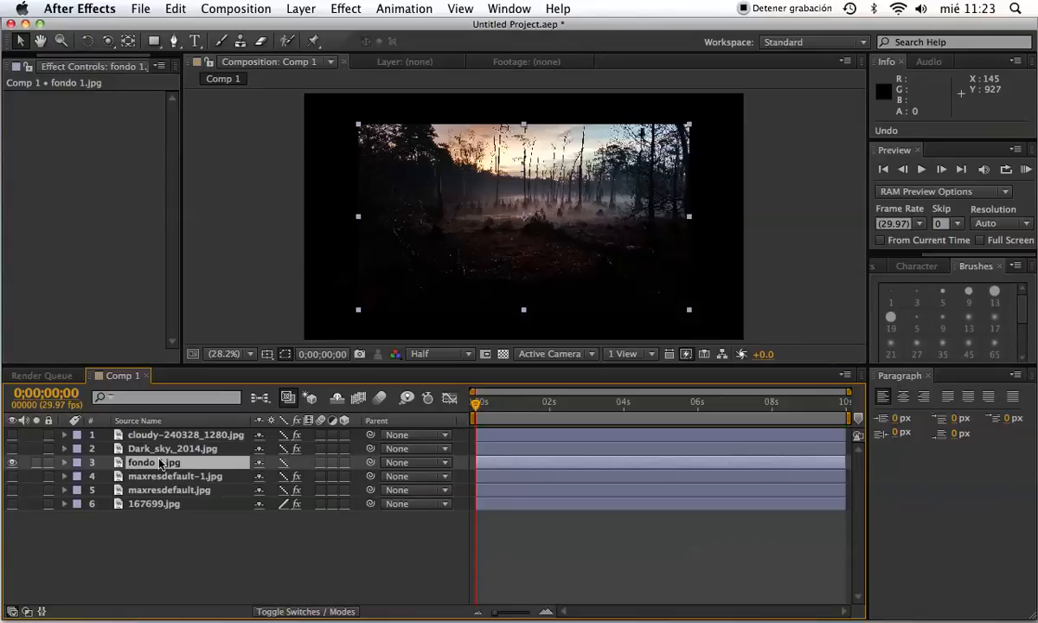
pyautogui.click(303, 8)
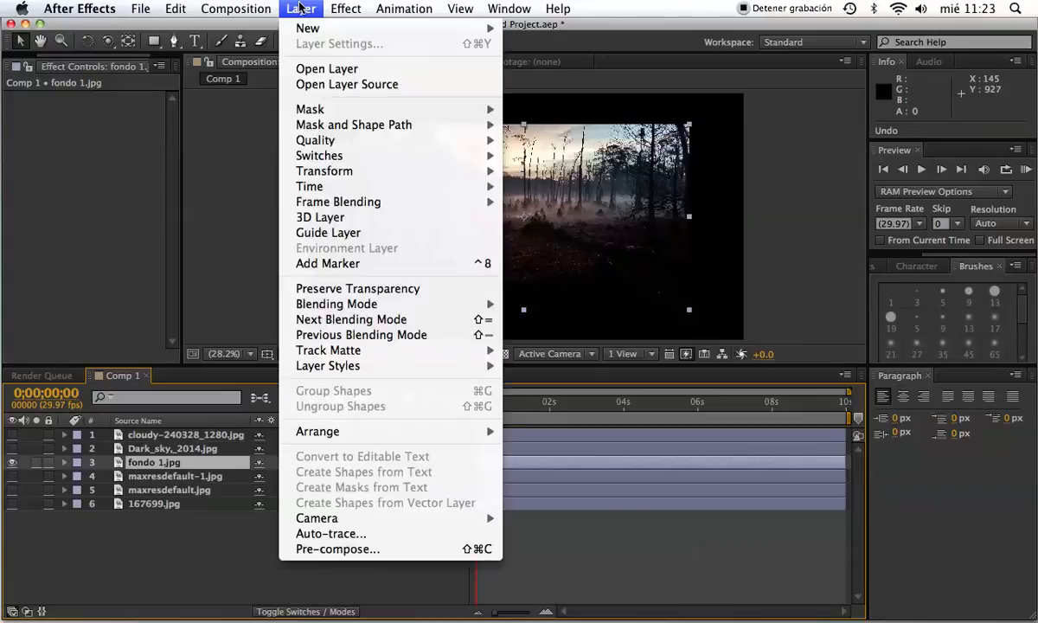
pyautogui.moveTo(247, 7)
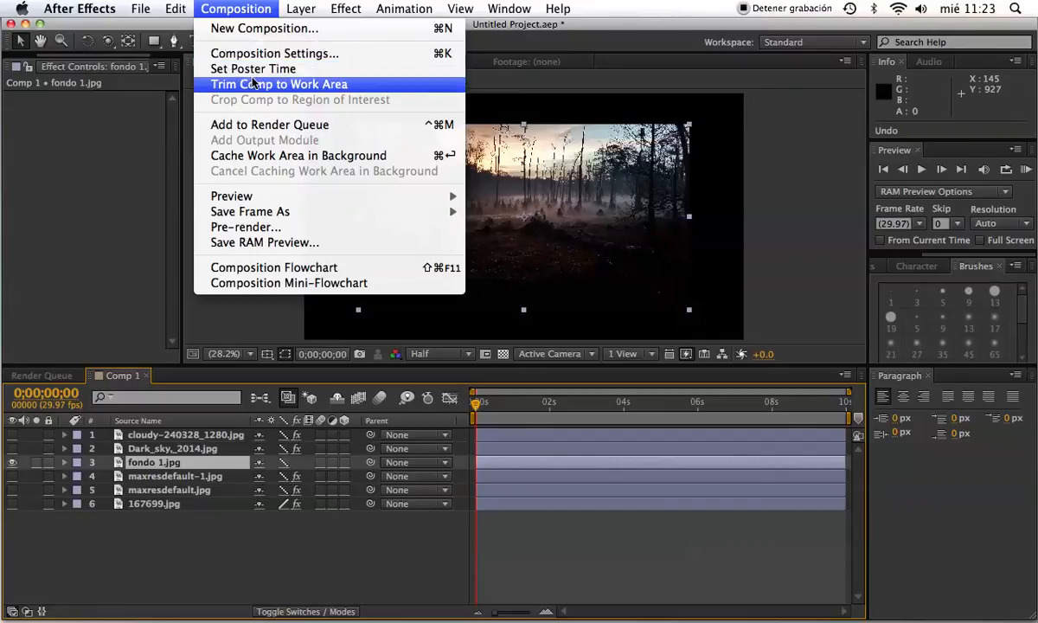
pyautogui.moveTo(318, 7)
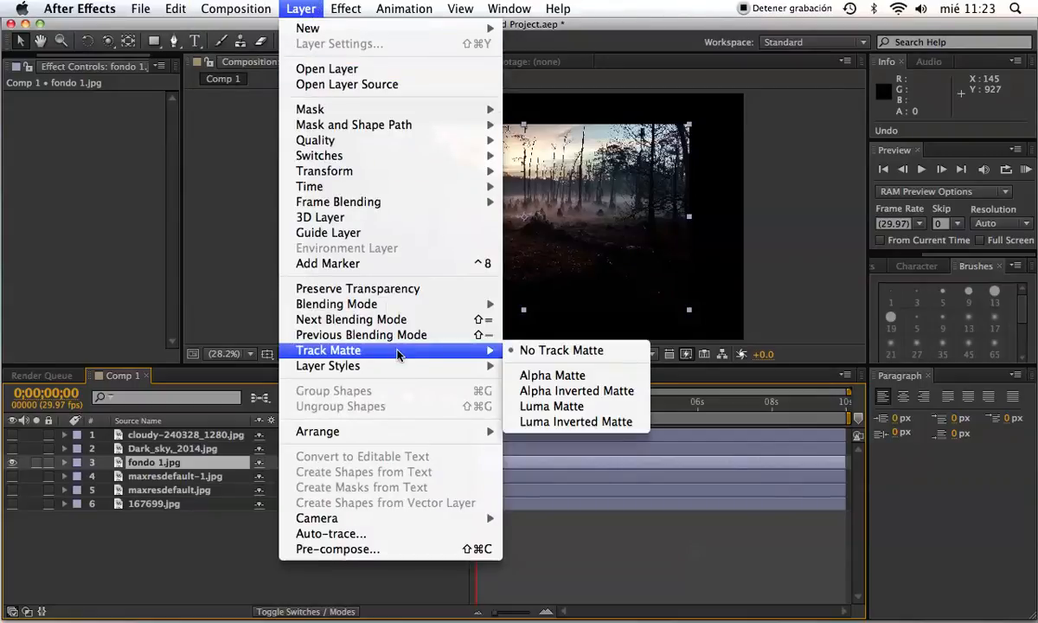
pyautogui.moveTo(366, 175)
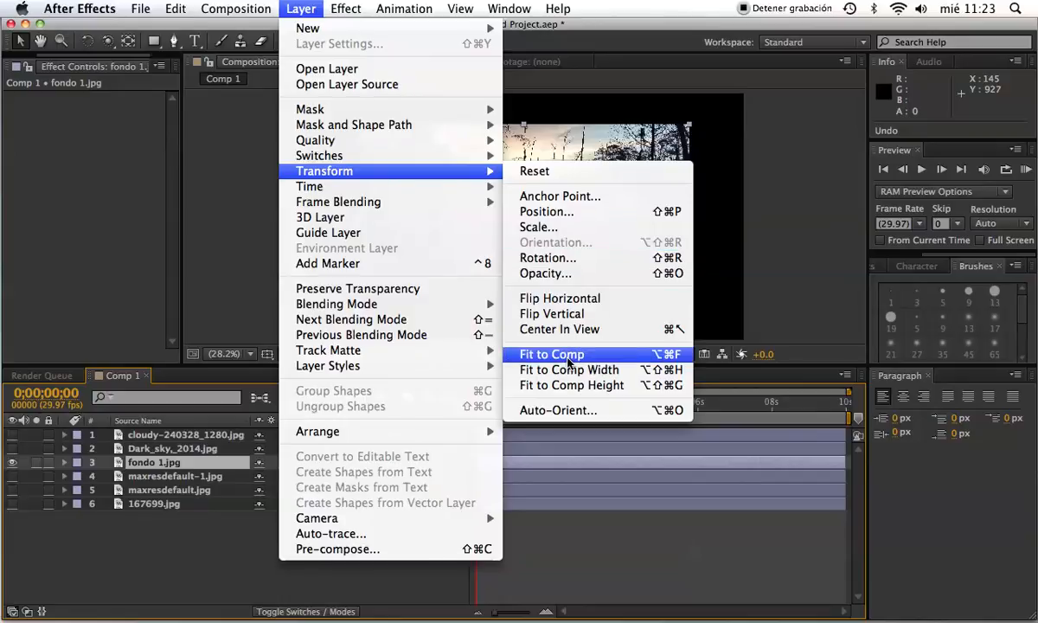
pyautogui.click(139, 564)
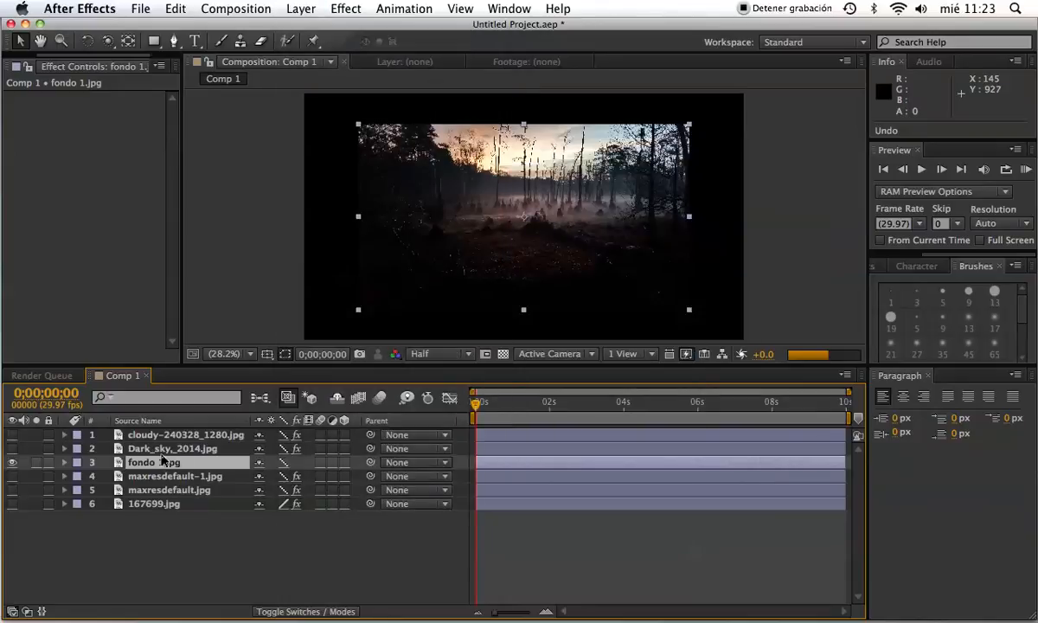
# Step: Scale the fondo 1.jpg background layer to fill the frame with Fit to Comp
pyautogui.click(156, 463)
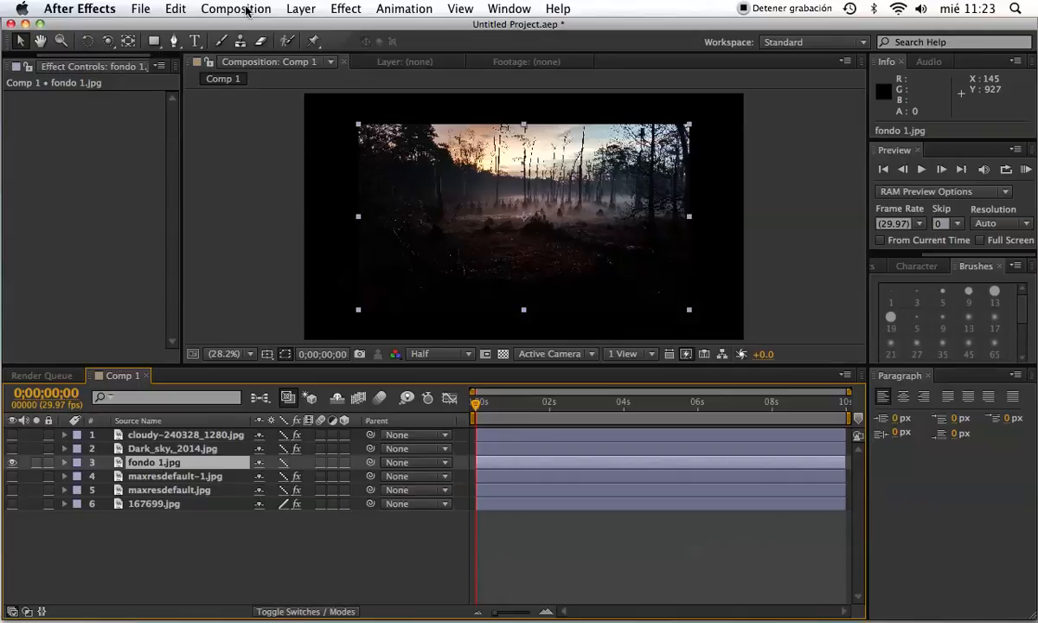
pyautogui.click(300, 11)
pyautogui.moveTo(484, 172)
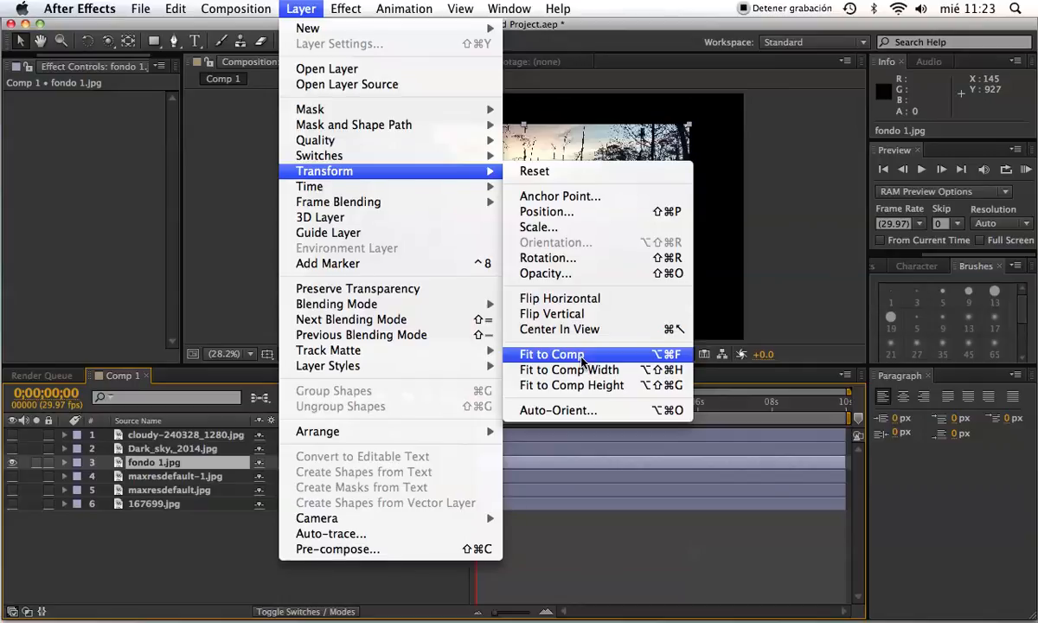
pyautogui.click(581, 362)
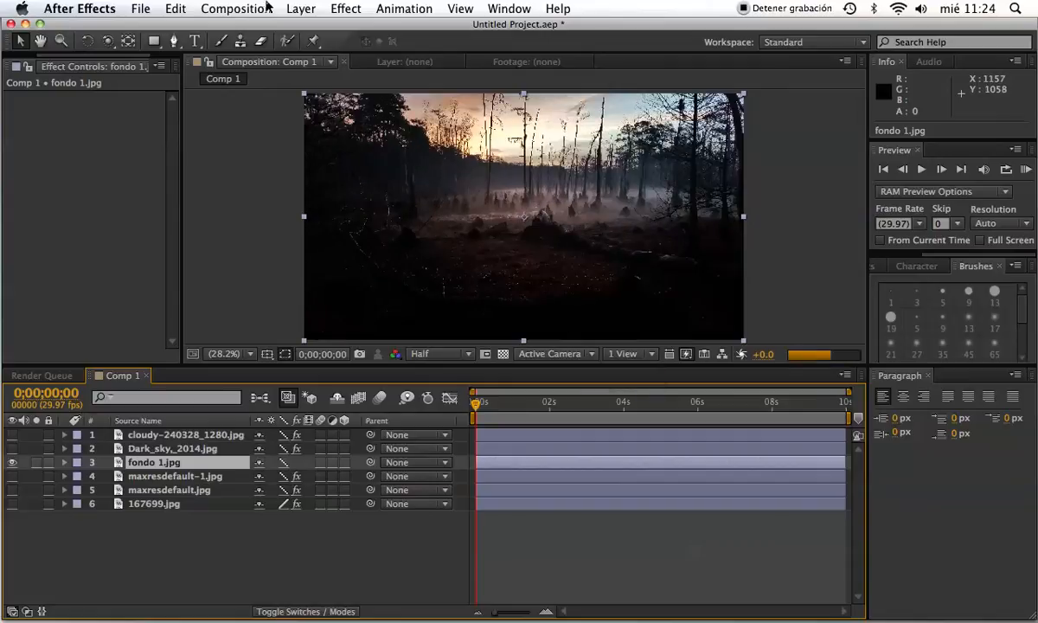
pyautogui.click(300, 8)
pyautogui.moveTo(339, 191)
pyautogui.moveTo(342, 170)
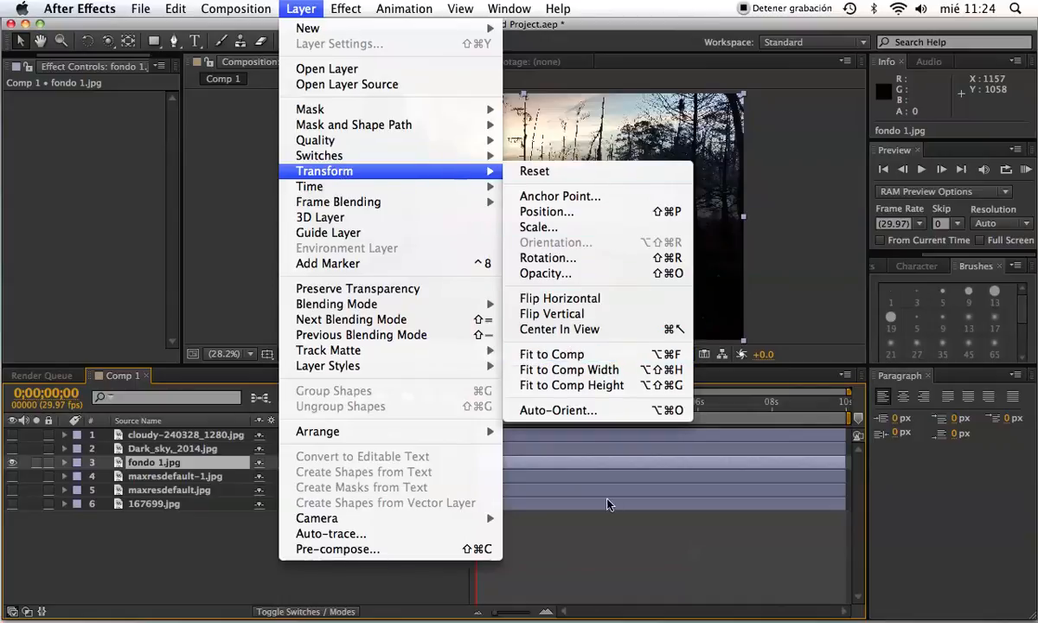
pyautogui.click(588, 548)
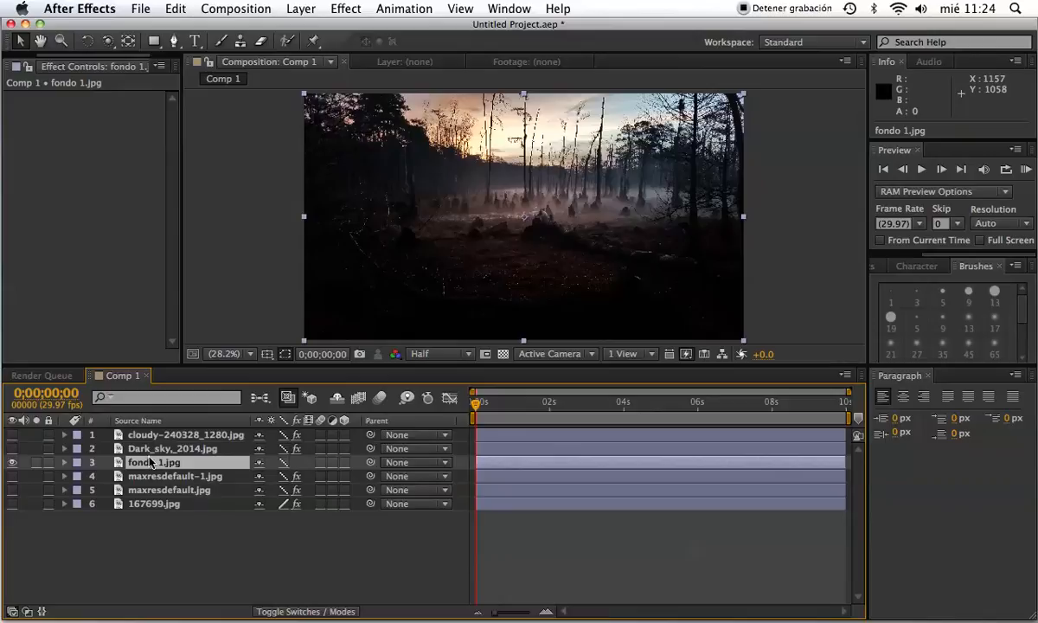
# Step: Duplicate the fondo 1.jpg layer and pre-compose the upper copy as "fondo 1.jpg Comp 1", leaving all attributes in Comp 1
pyautogui.press('super+d')
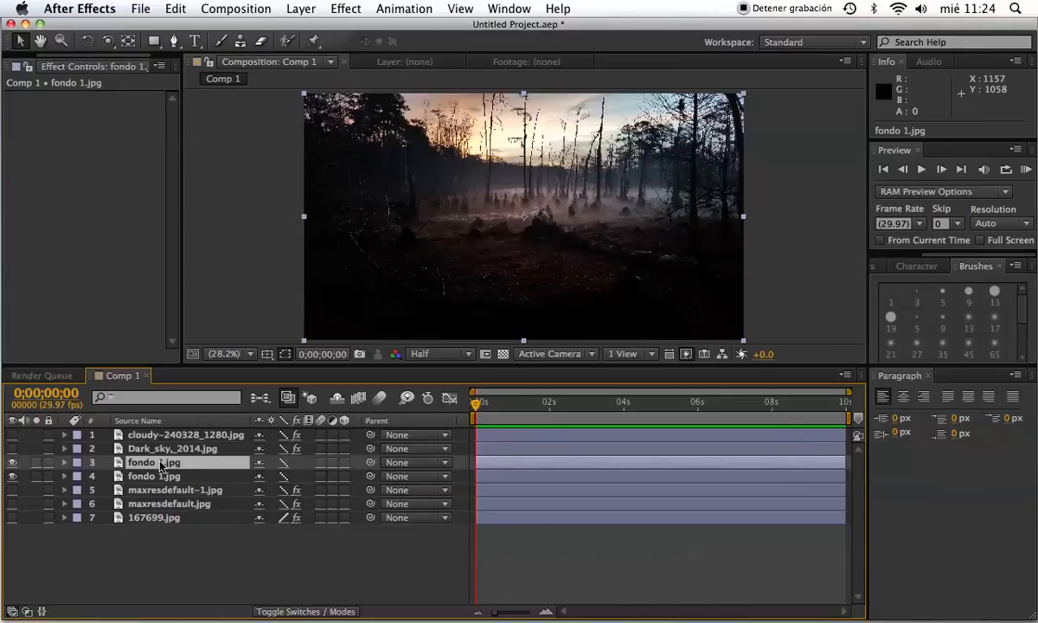
pyautogui.click(241, 11)
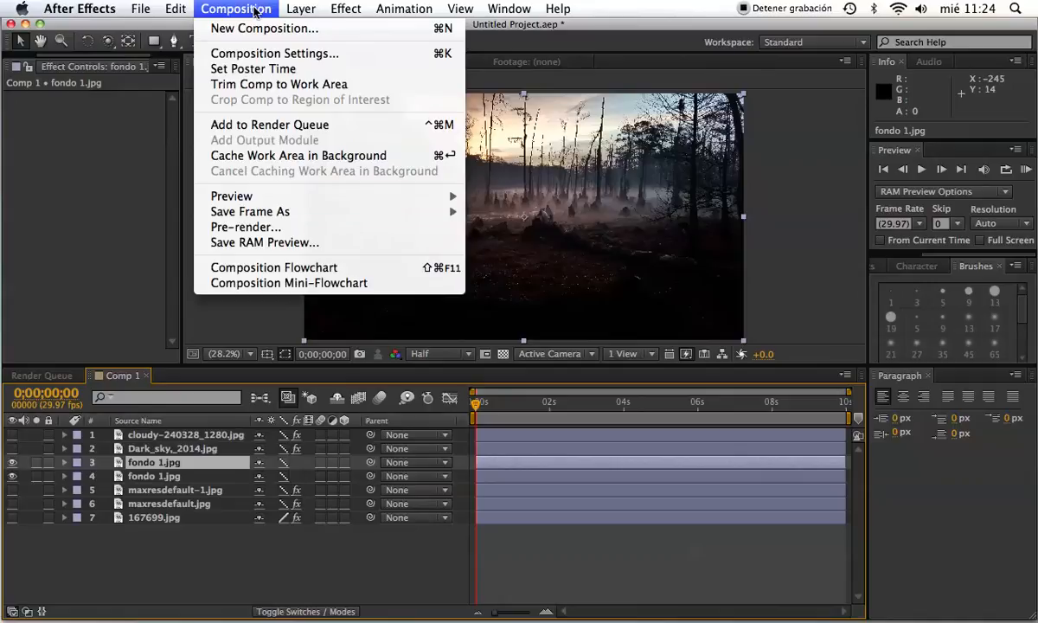
pyautogui.moveTo(281, 12)
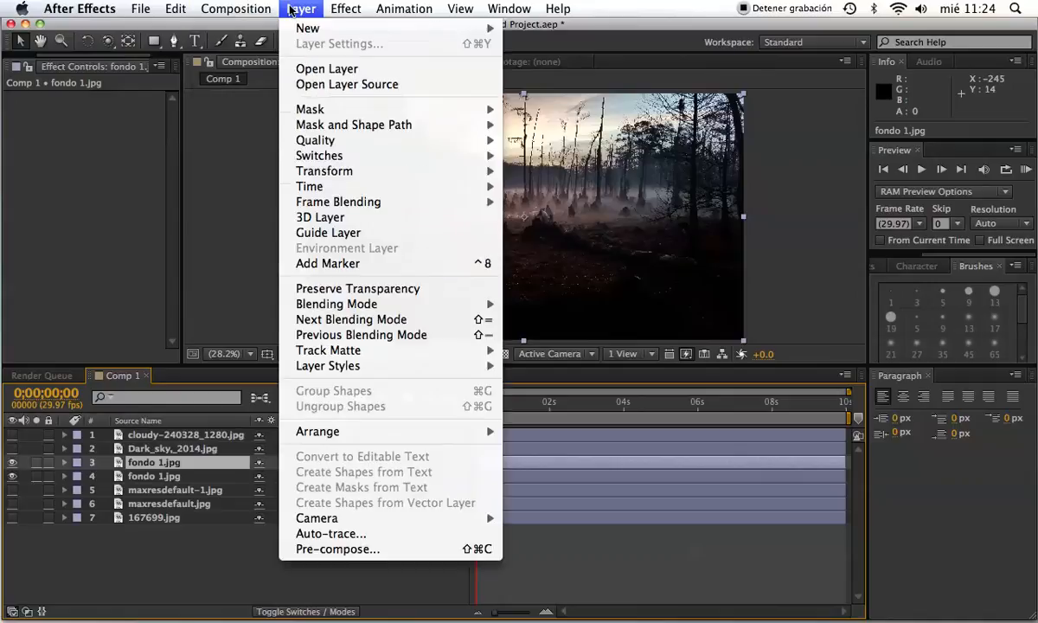
pyautogui.click(363, 550)
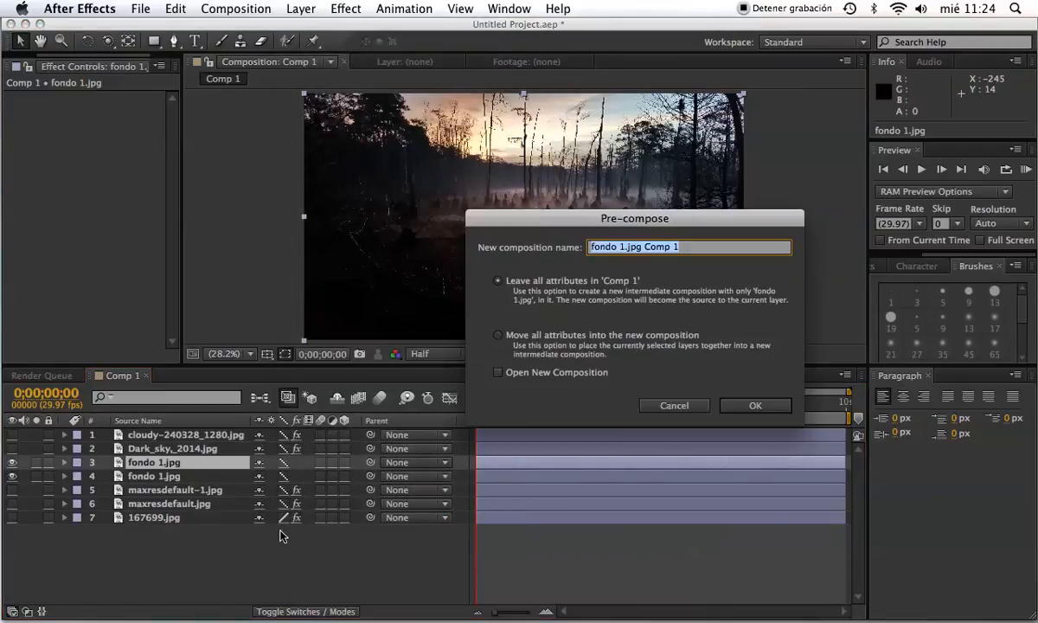
pyautogui.click(786, 406)
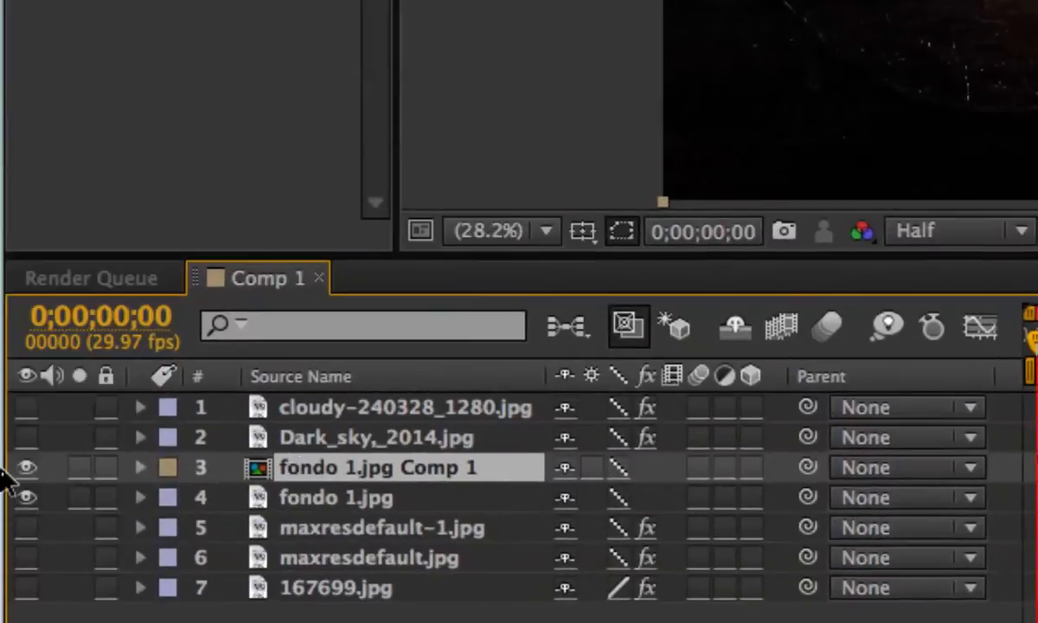
# Step: Open the fondo 1.jpg Comp 1 pre-composition and apply the Black & White color correction effect to its fondo 1.jpg layer
pyautogui.doubleClick(264, 472)
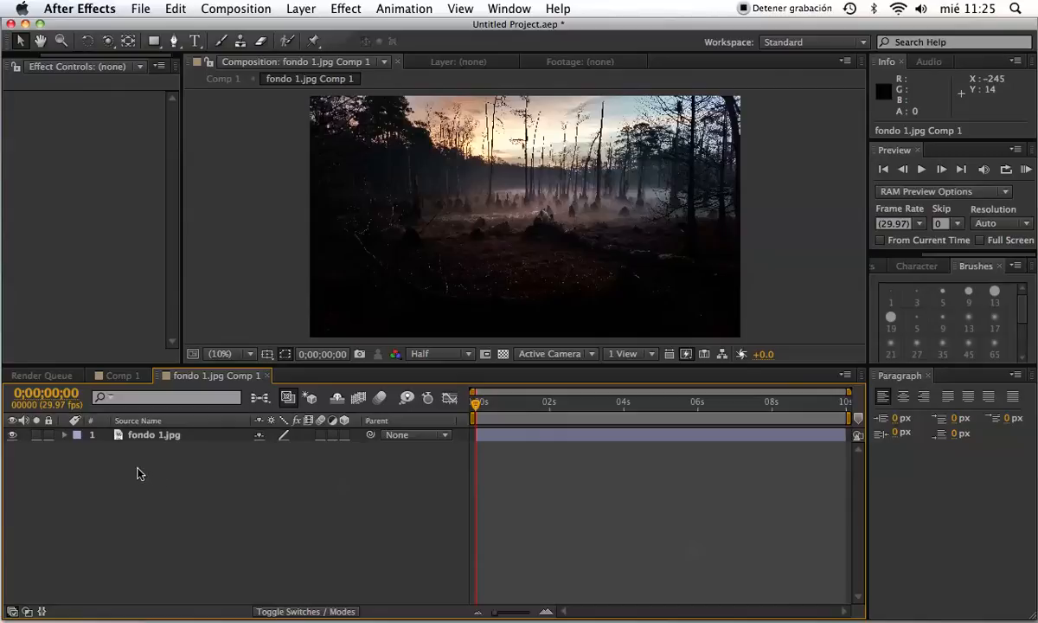
pyautogui.click(151, 435)
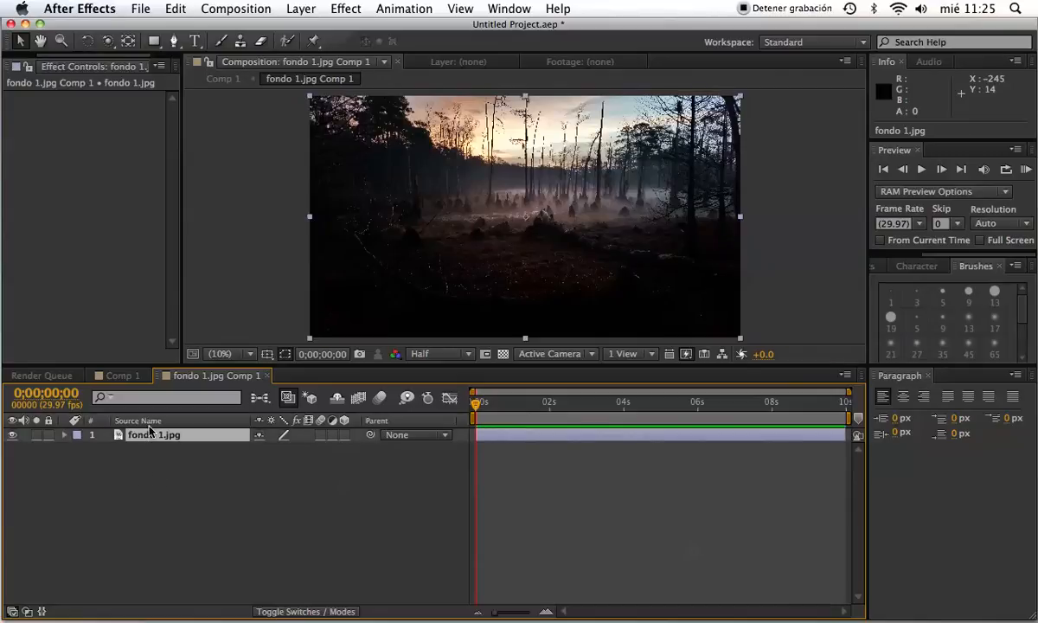
pyautogui.click(356, 10)
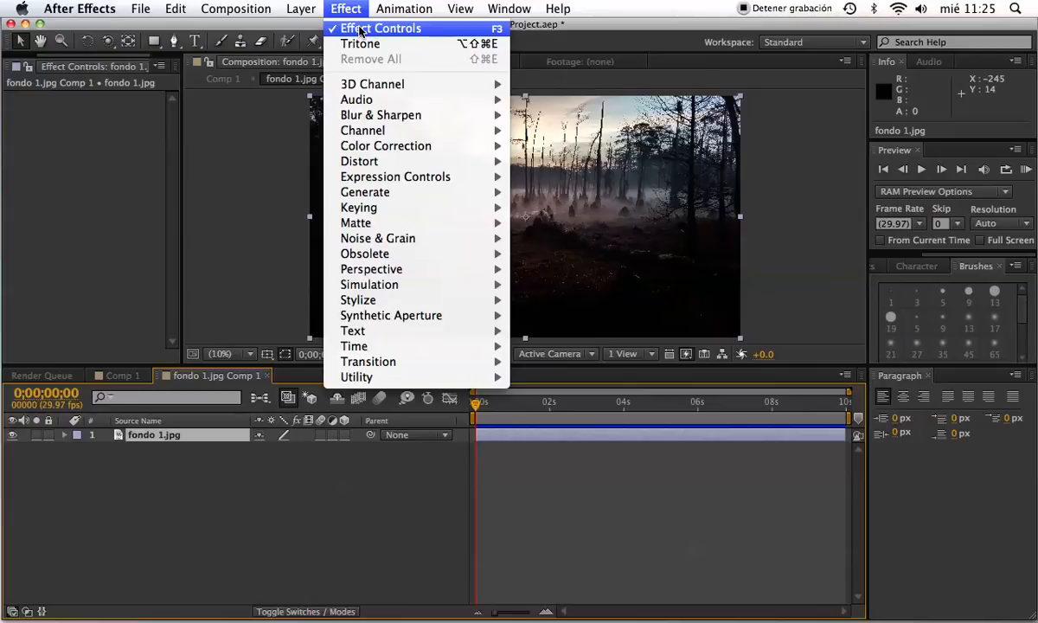
pyautogui.moveTo(435, 149)
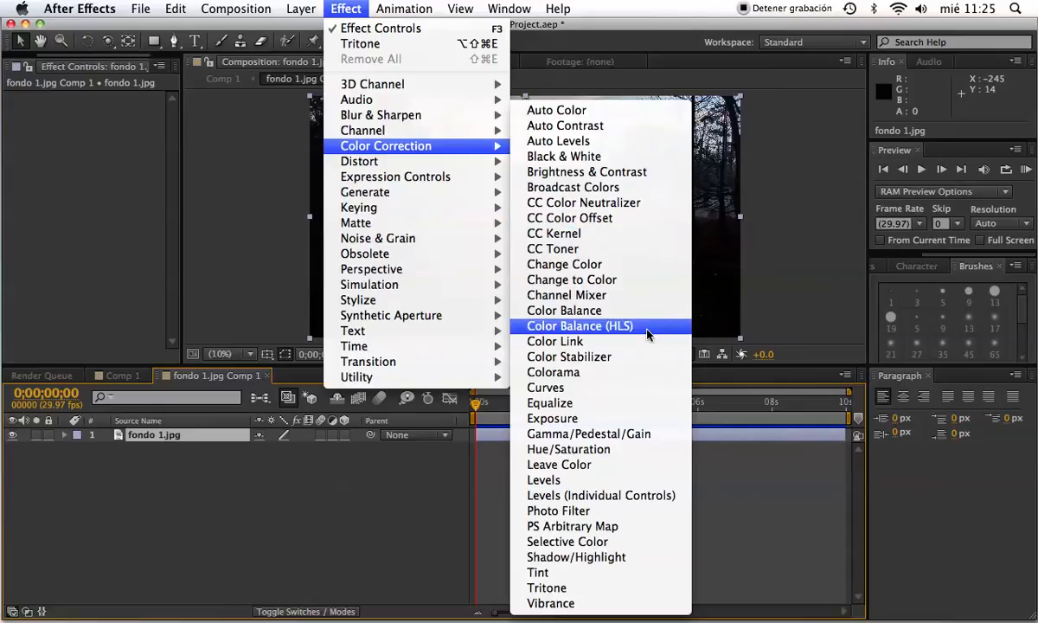
pyautogui.click(642, 161)
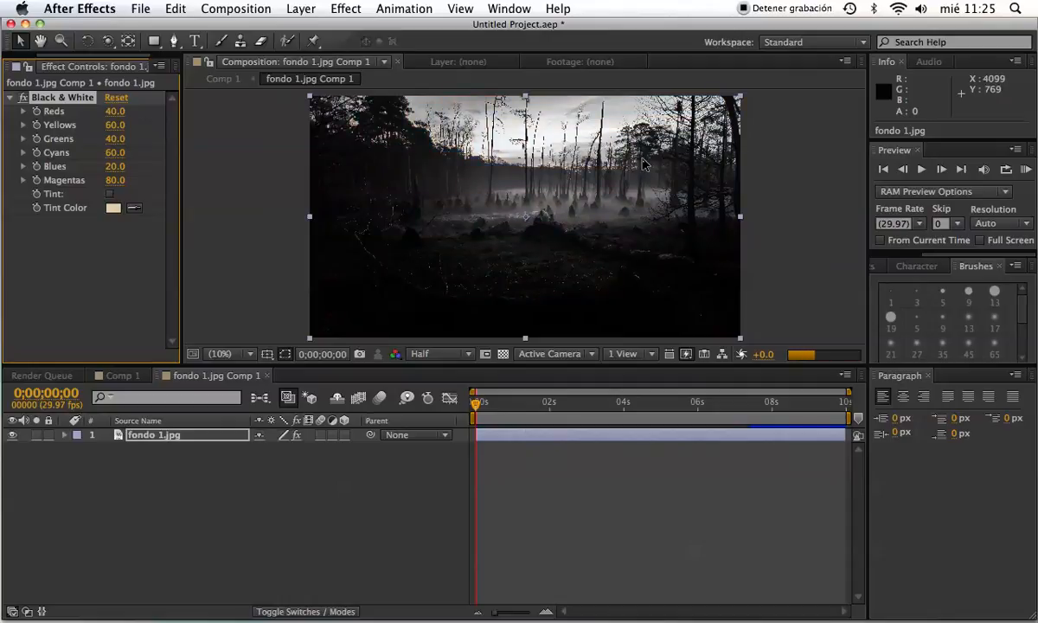
# Step: Compare the swamp background with the Black & White effect off and on
pyautogui.click(345, 9)
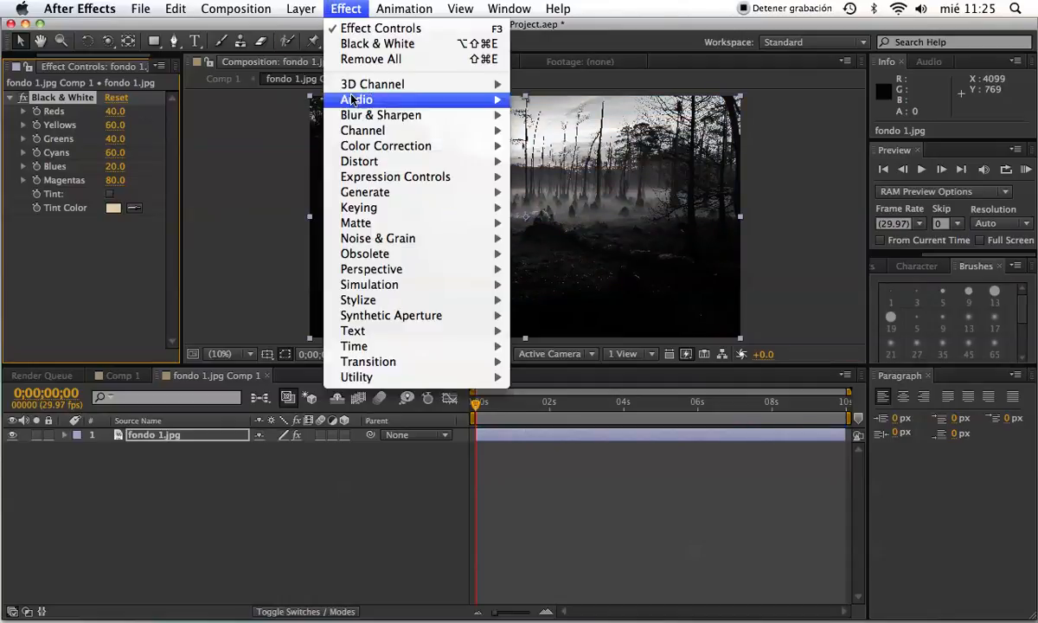
pyautogui.moveTo(385, 150)
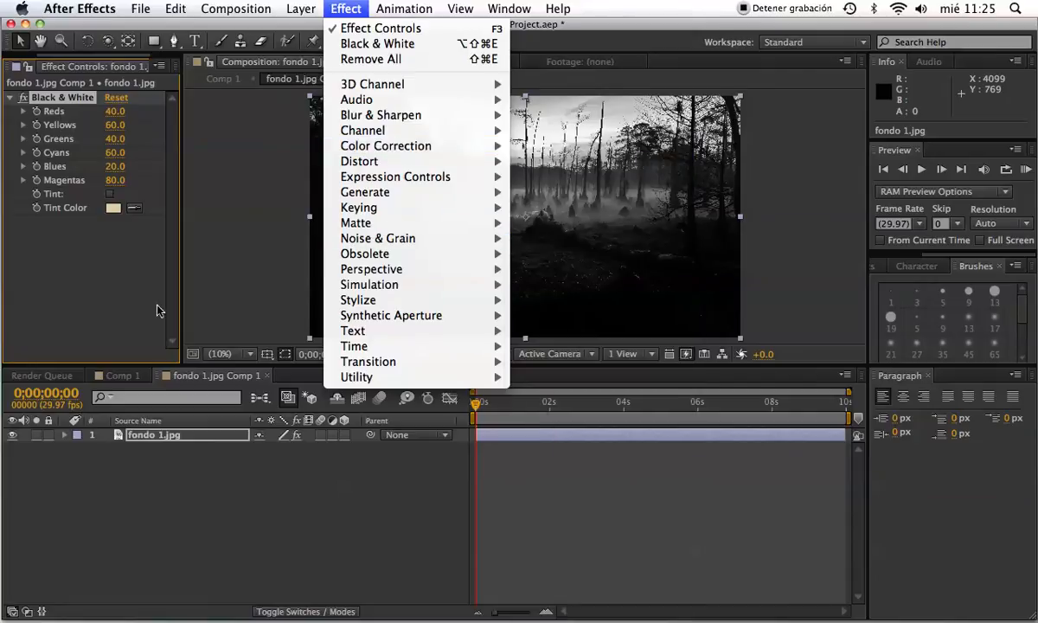
pyautogui.click(113, 255)
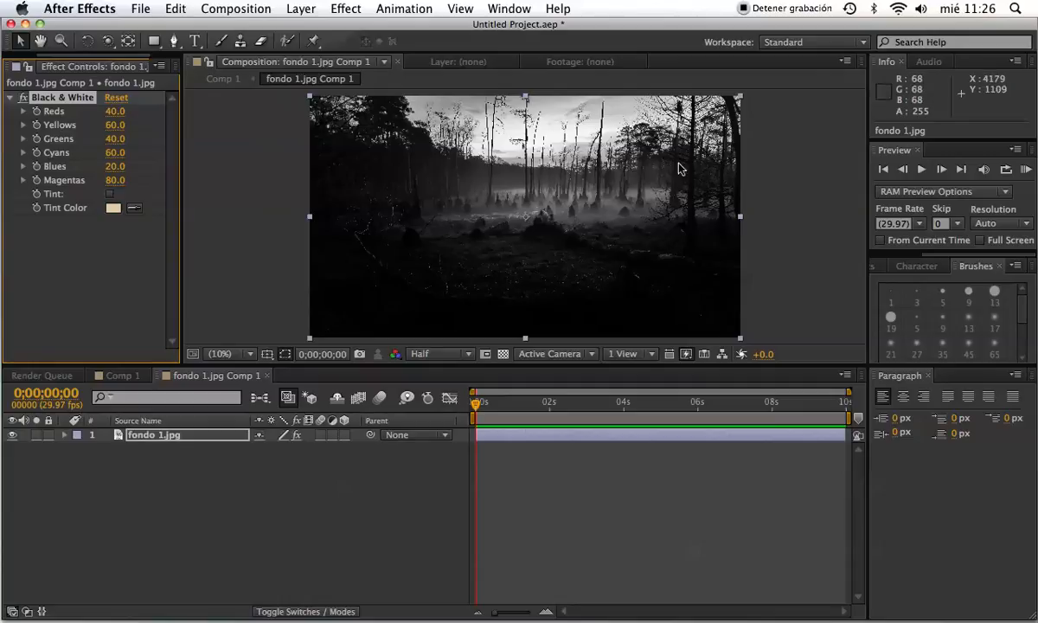
pyautogui.click(24, 98)
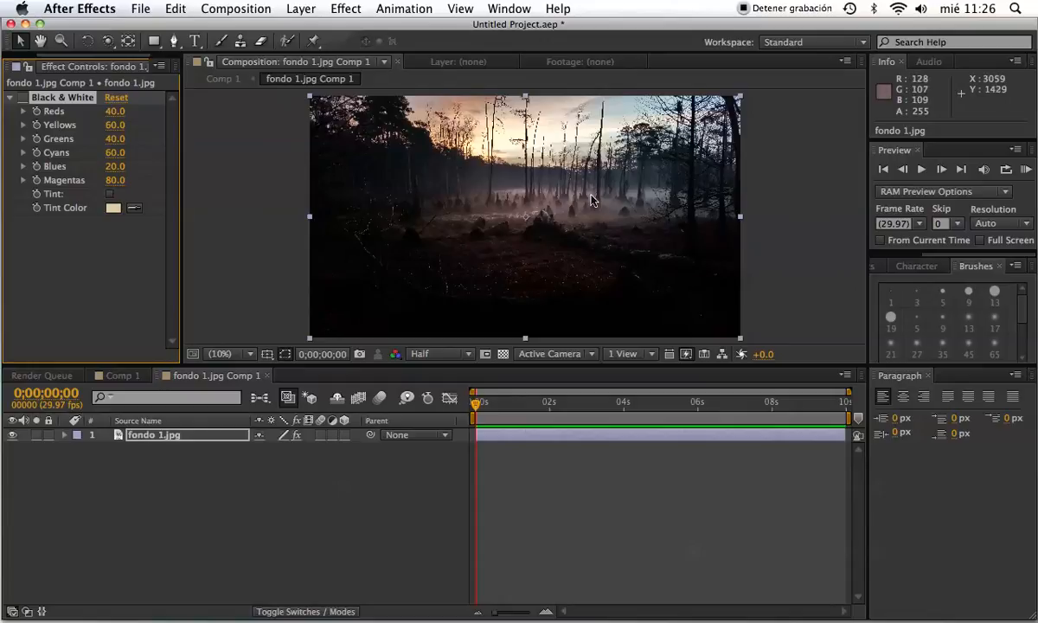
pyautogui.click(24, 98)
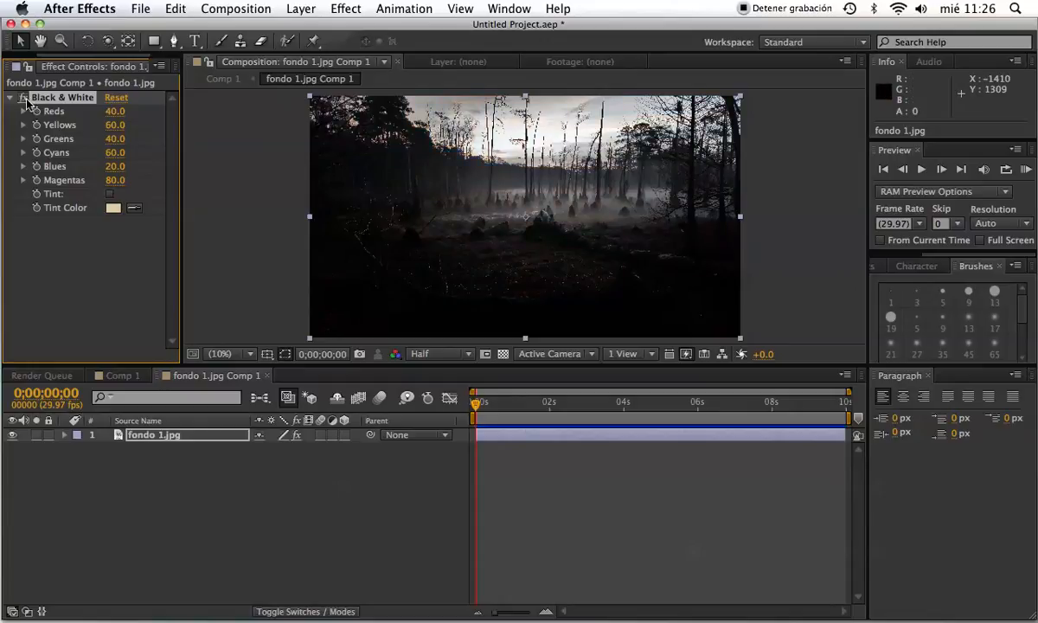
# Step: Set the Black & White effect's Reds to -7 and Yellows to 30 to darken the background
pyautogui.moveTo(112, 111); pyautogui.dragTo(136, 113)
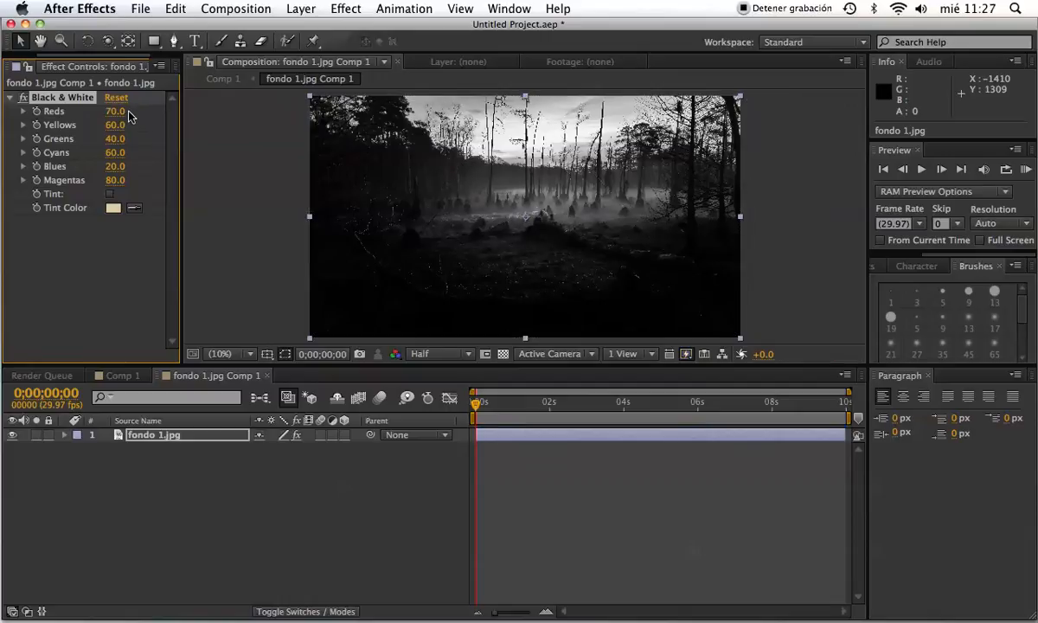
pyautogui.moveTo(122, 112); pyautogui.dragTo(61, 114)
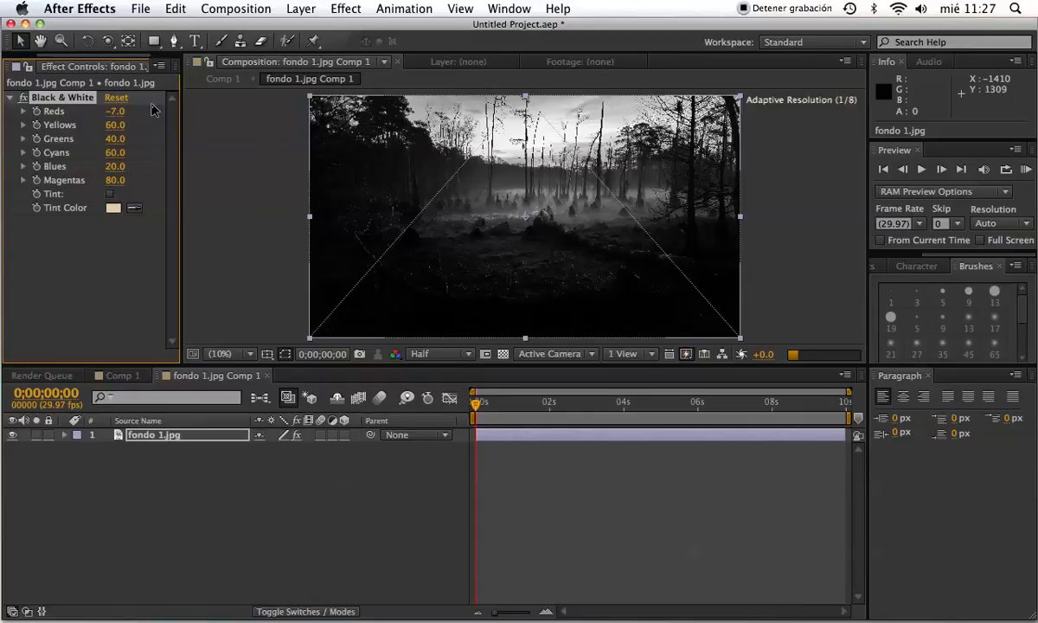
pyautogui.click(113, 112)
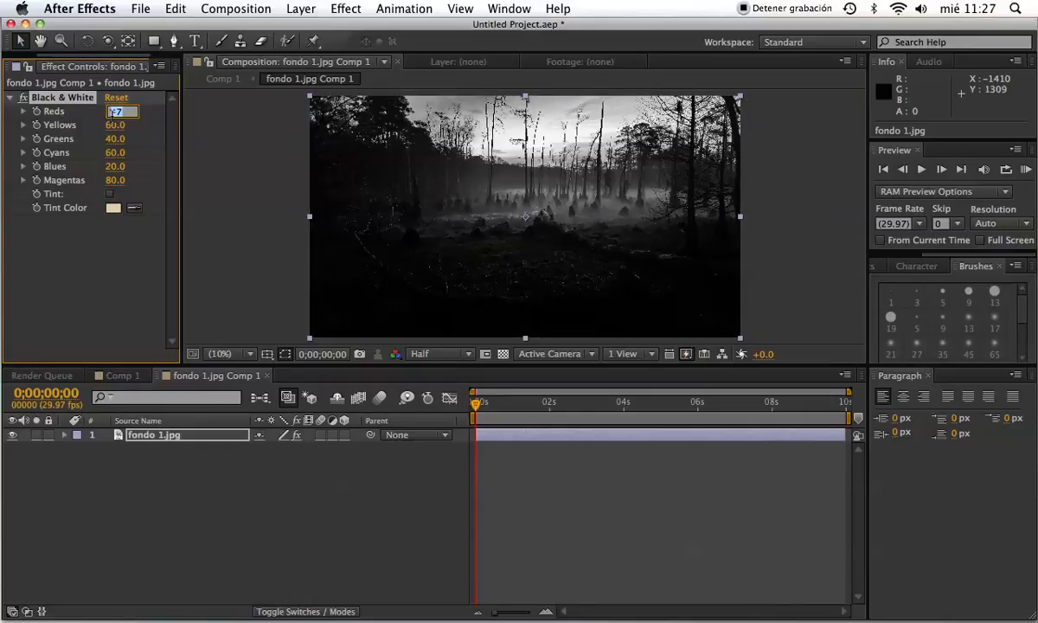
pyautogui.click(114, 247)
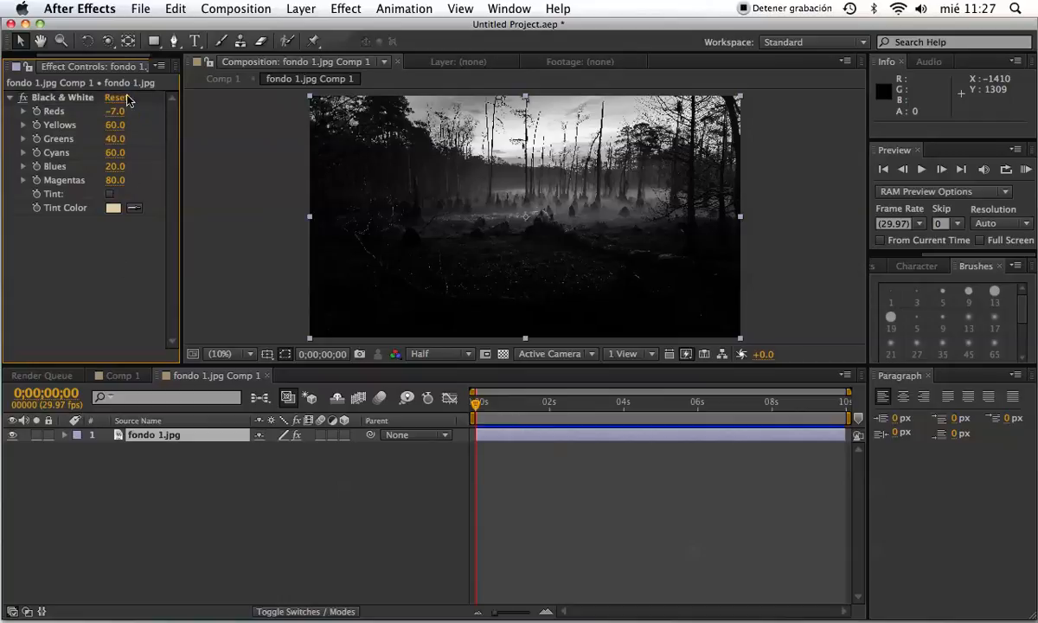
pyautogui.moveTo(118, 130); pyautogui.dragTo(96, 130)
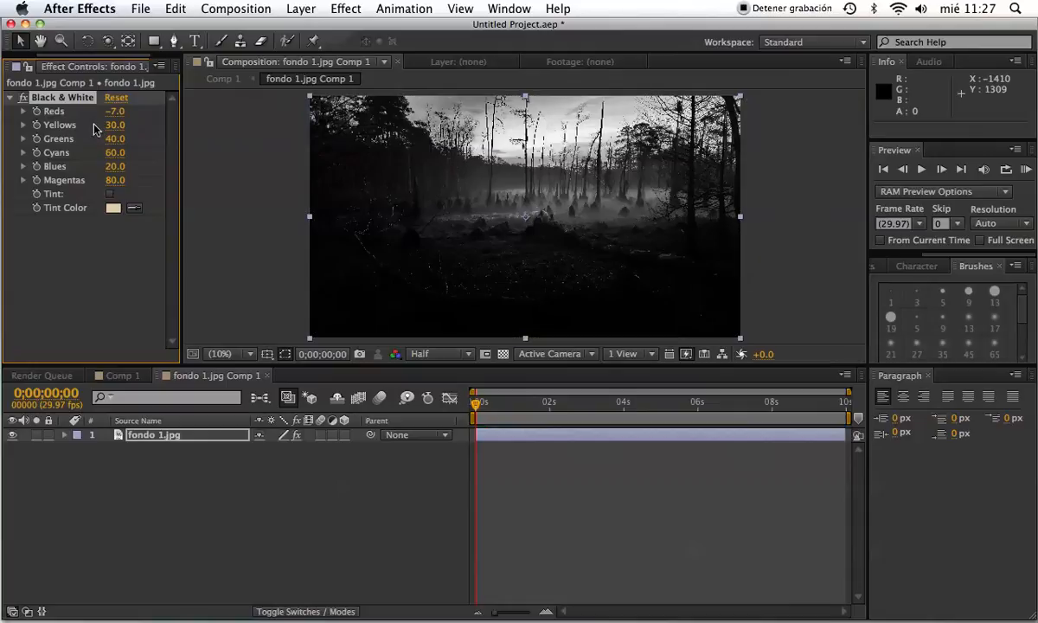
# Step: Lower the Black & White effect's Reds to -108 and Yellows to -114
pyautogui.moveTo(107, 125); pyautogui.dragTo(59, 133)
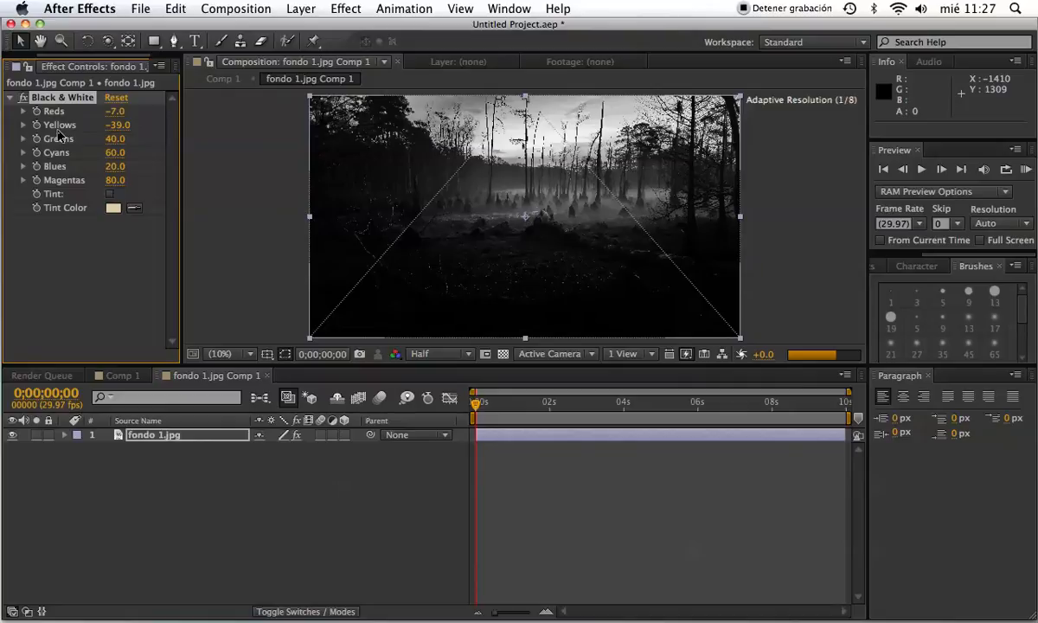
pyautogui.moveTo(115, 111); pyautogui.dragTo(36, 119)
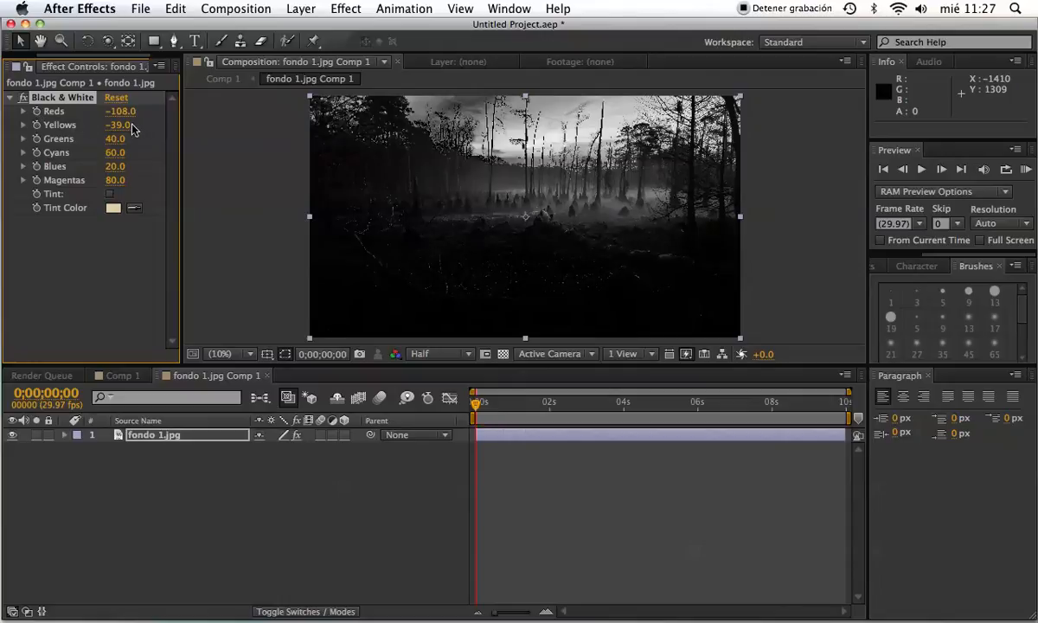
pyautogui.moveTo(121, 125); pyautogui.dragTo(68, 128)
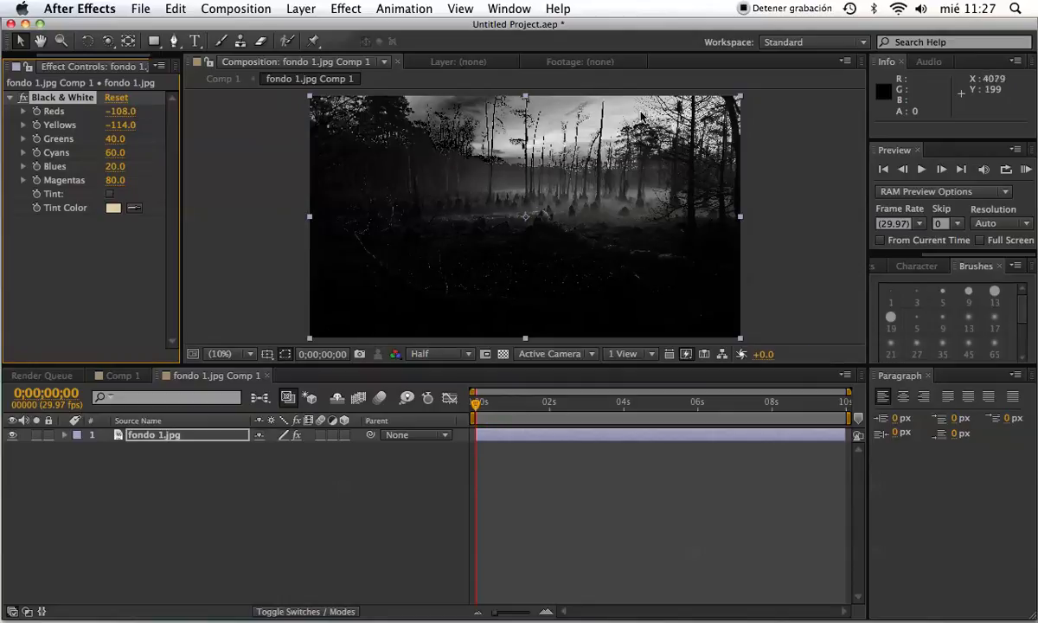
# Step: Raise the Black & White effect's Cyans to 167
pyautogui.click(113, 99)
pyautogui.moveTo(113, 158); pyautogui.dragTo(153, 157)
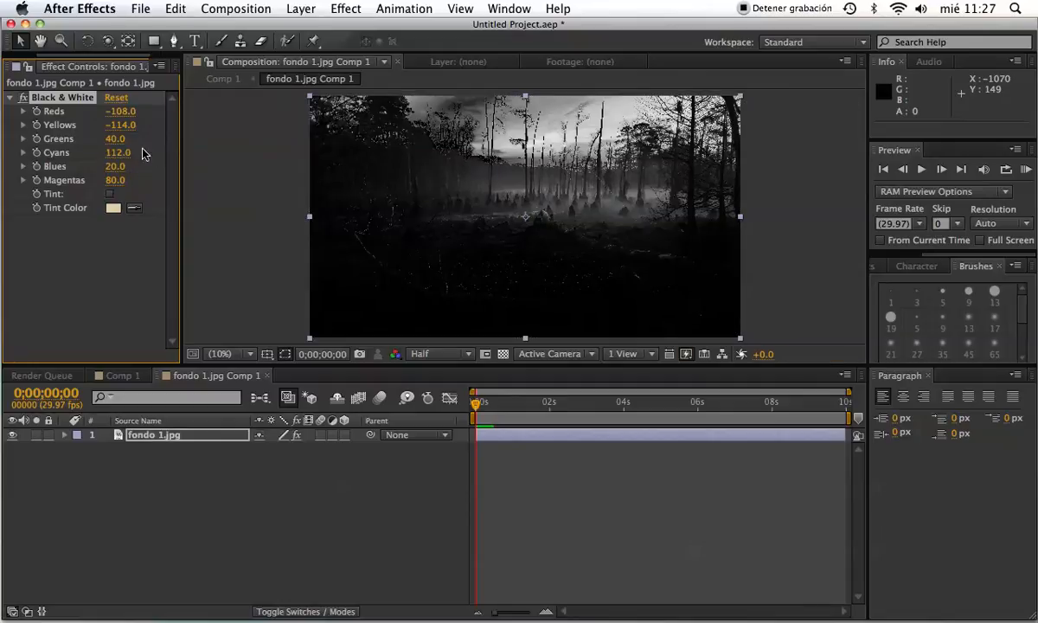
pyautogui.moveTo(113, 156); pyautogui.dragTo(155, 154)
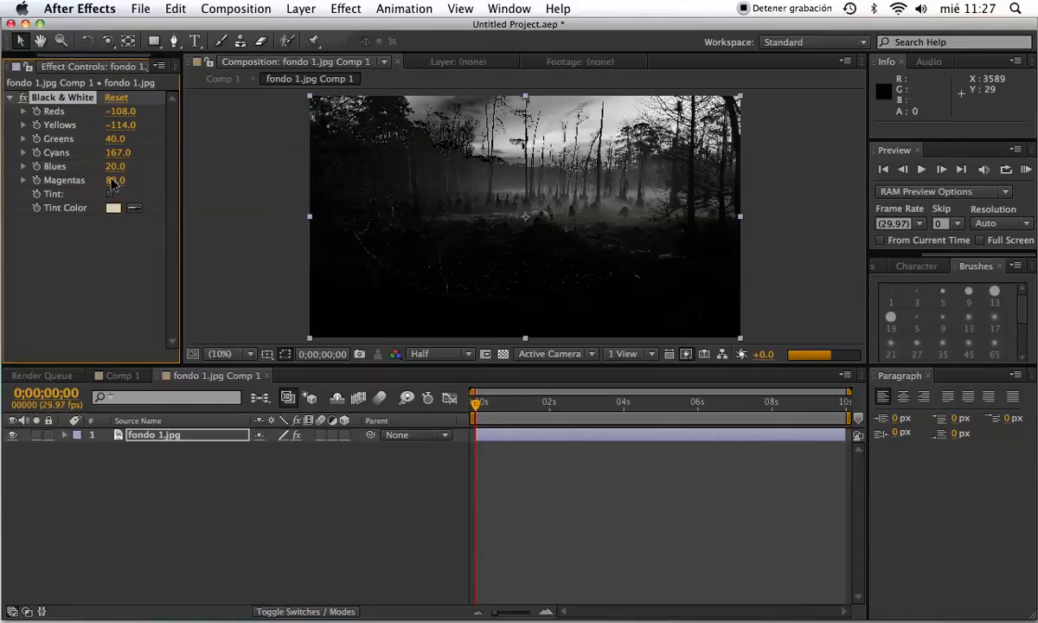
# Step: Set the Black & White effect's Magentas to -200 and Blues to -92
pyautogui.moveTo(112, 182); pyautogui.dragTo(175, 188)
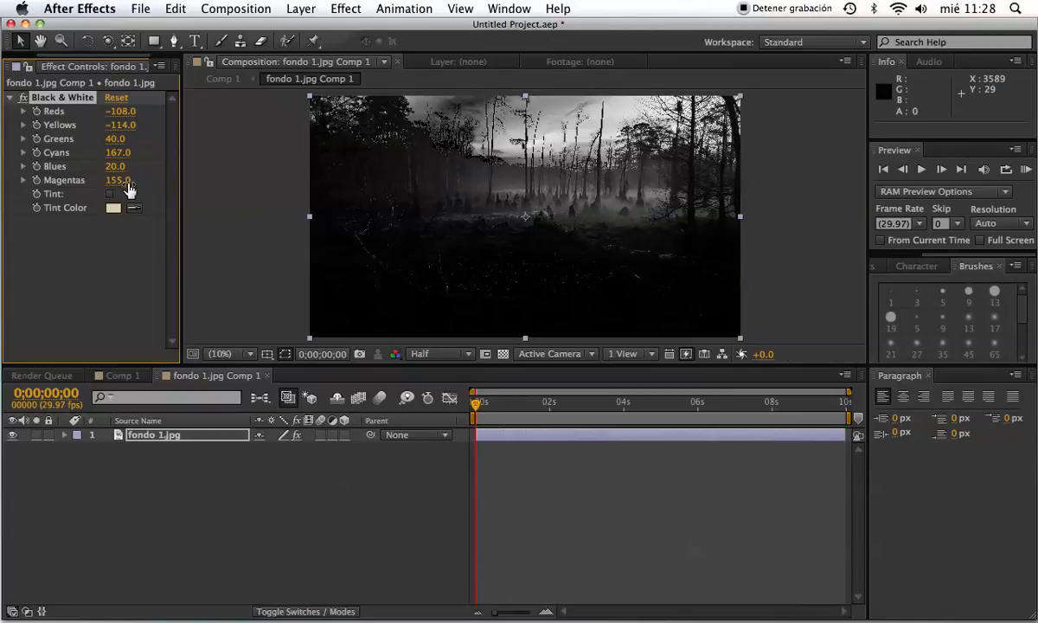
pyautogui.click(118, 180)
pyautogui.write('-200')
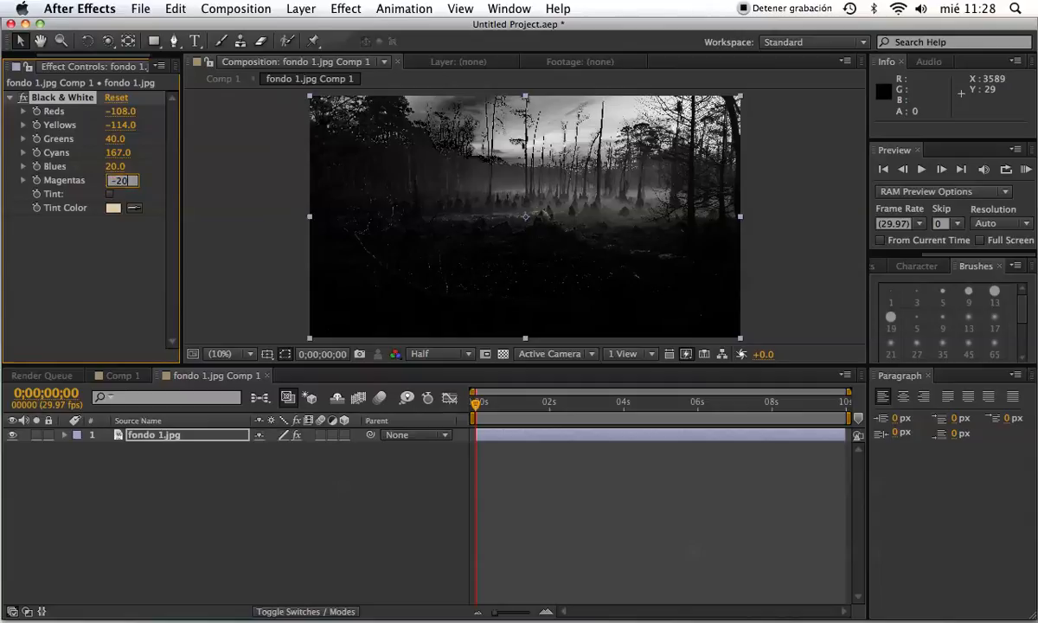
pyautogui.press('Return')
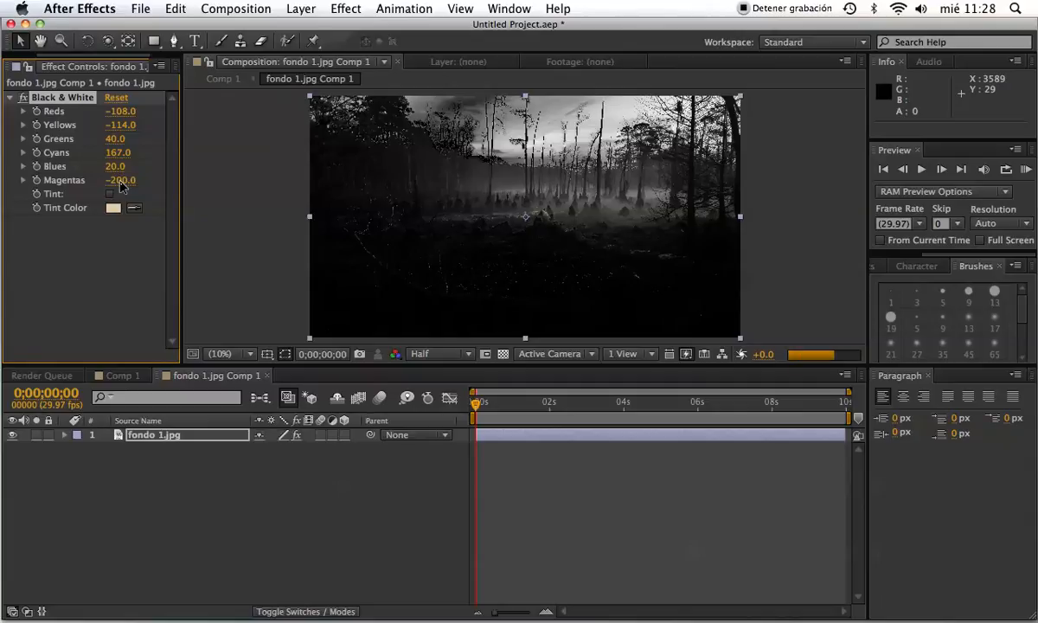
pyautogui.click(120, 181)
pyautogui.write('-200')
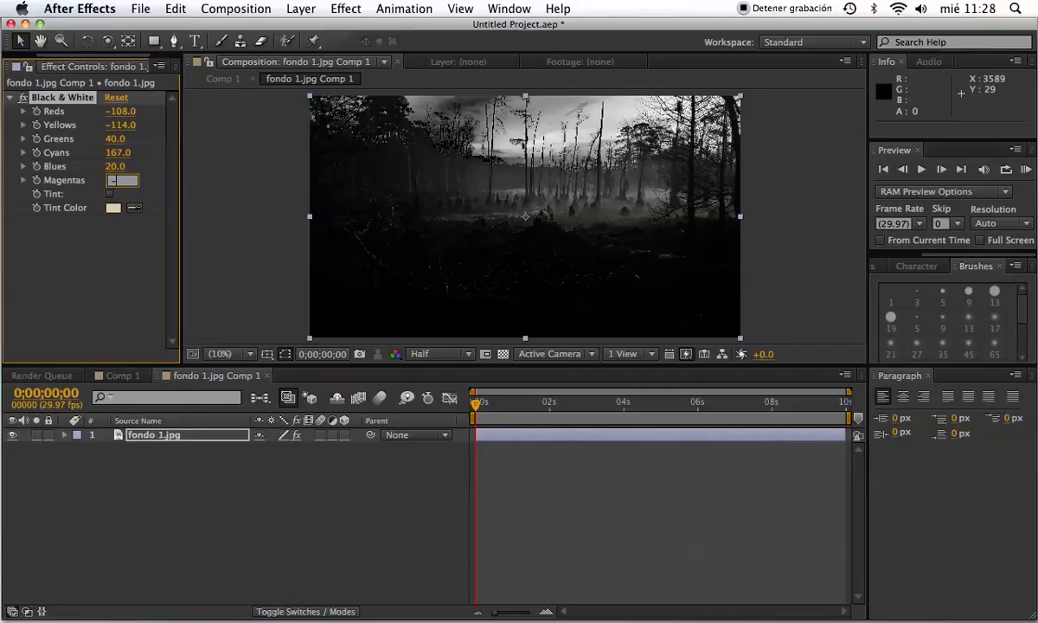
pyautogui.press('Return')
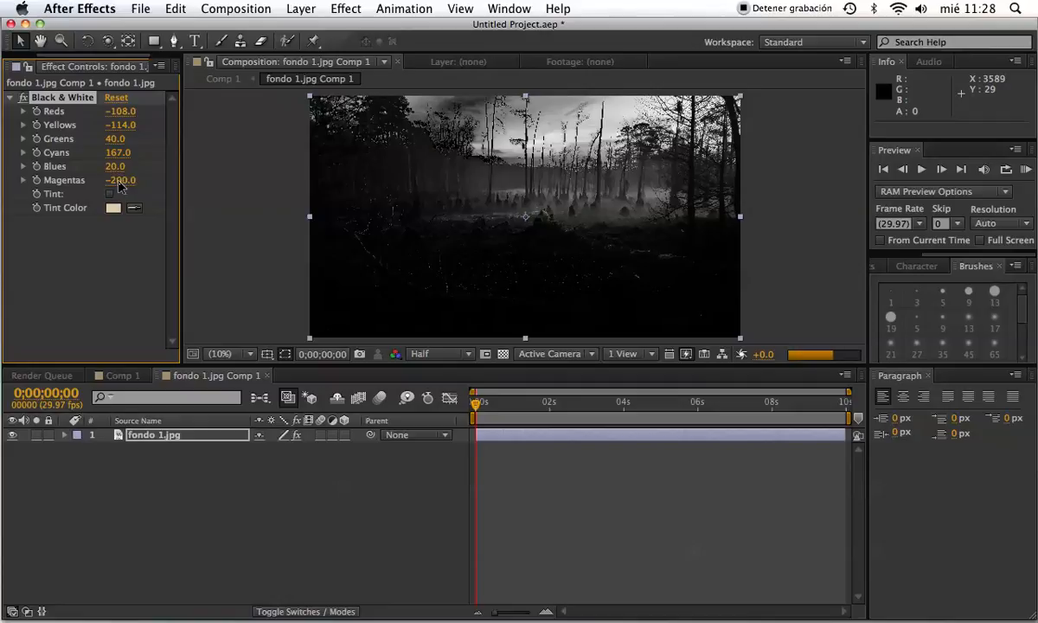
pyautogui.moveTo(115, 173); pyautogui.dragTo(22, 170)
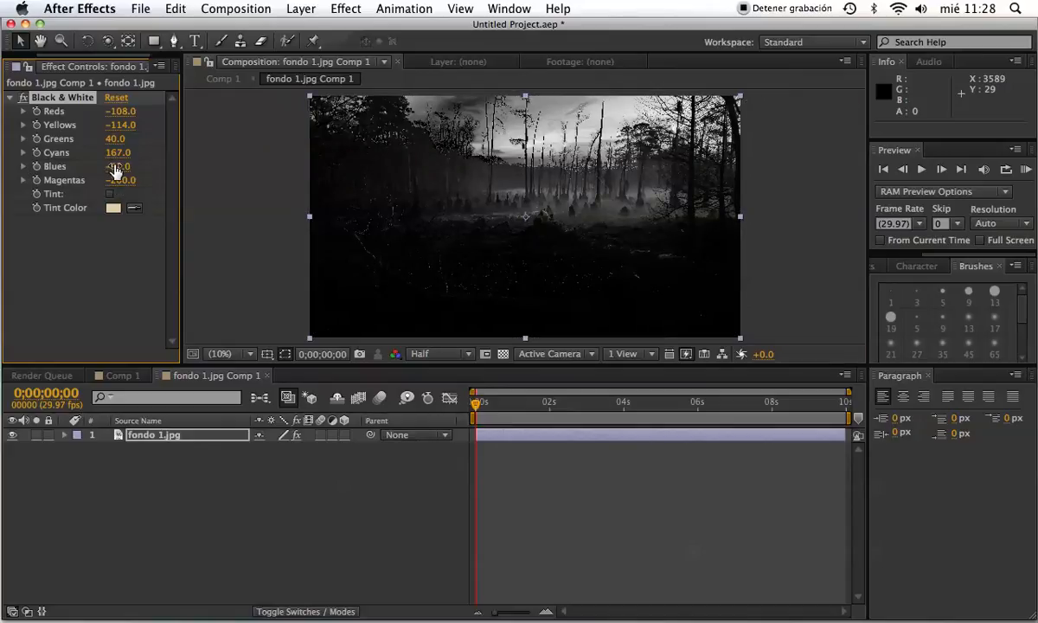
# Step: Check the image with the Black & White effect off and on, and set Cyans to 121 and Greens to -54
pyautogui.click(23, 97)
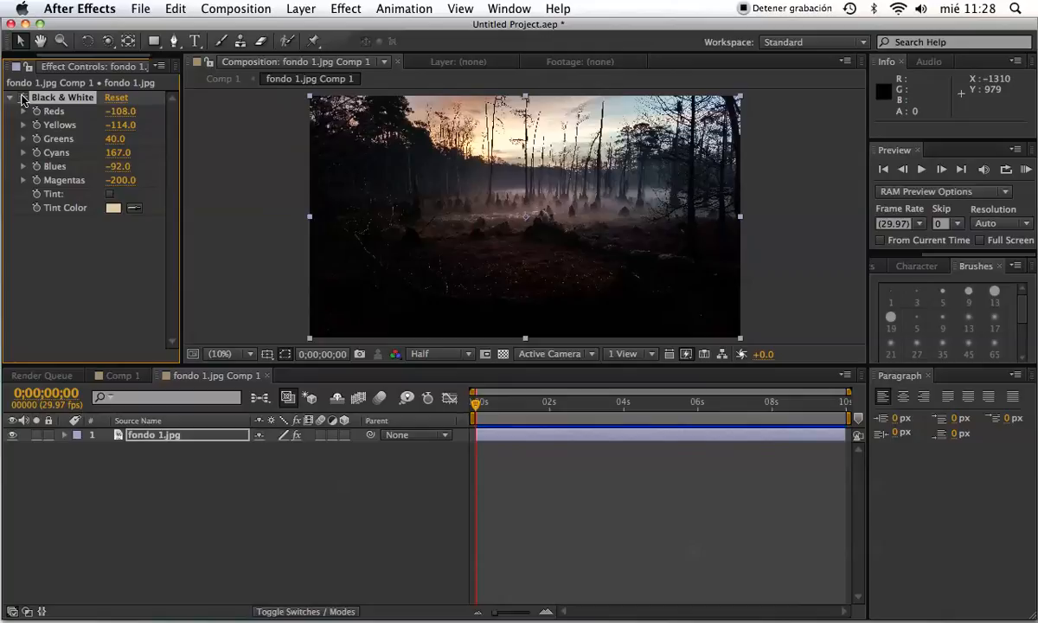
pyautogui.click(22, 100)
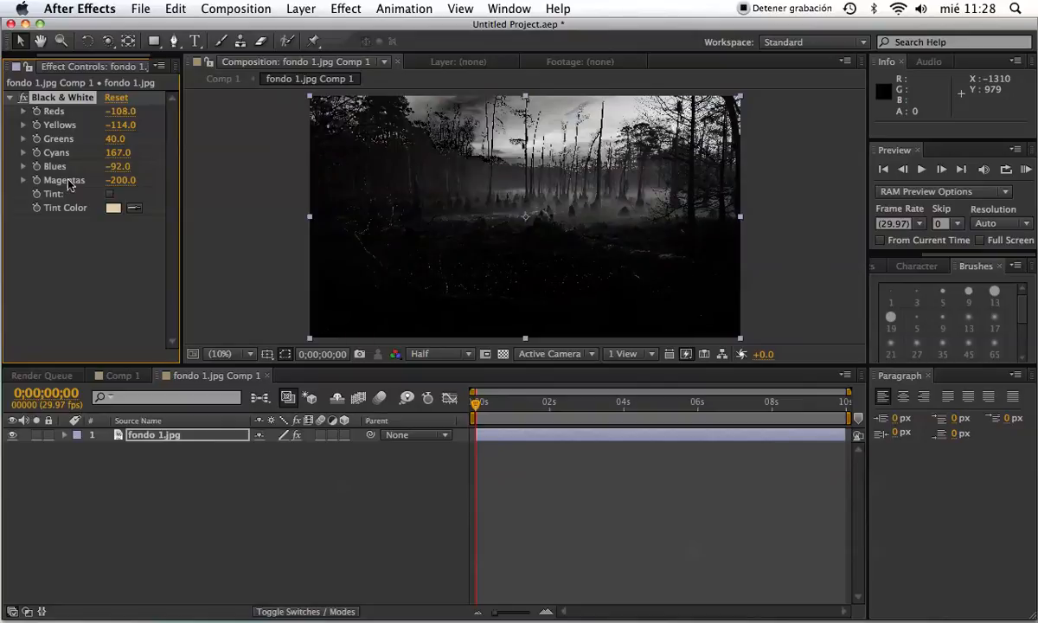
pyautogui.moveTo(110, 153); pyautogui.dragTo(76, 153)
pyautogui.moveTo(113, 140); pyautogui.dragTo(36, 138)
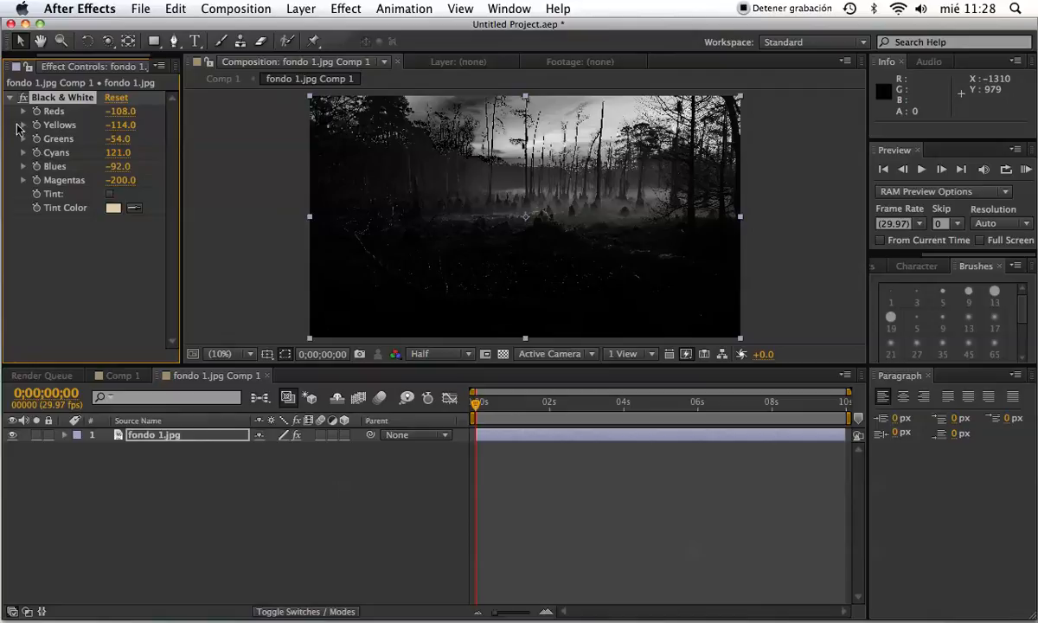
# Step: Compare the swamp image with the Black & White effect off and on, and switch the fondo 1.jpg layer to draft quality
pyautogui.click(20, 100)
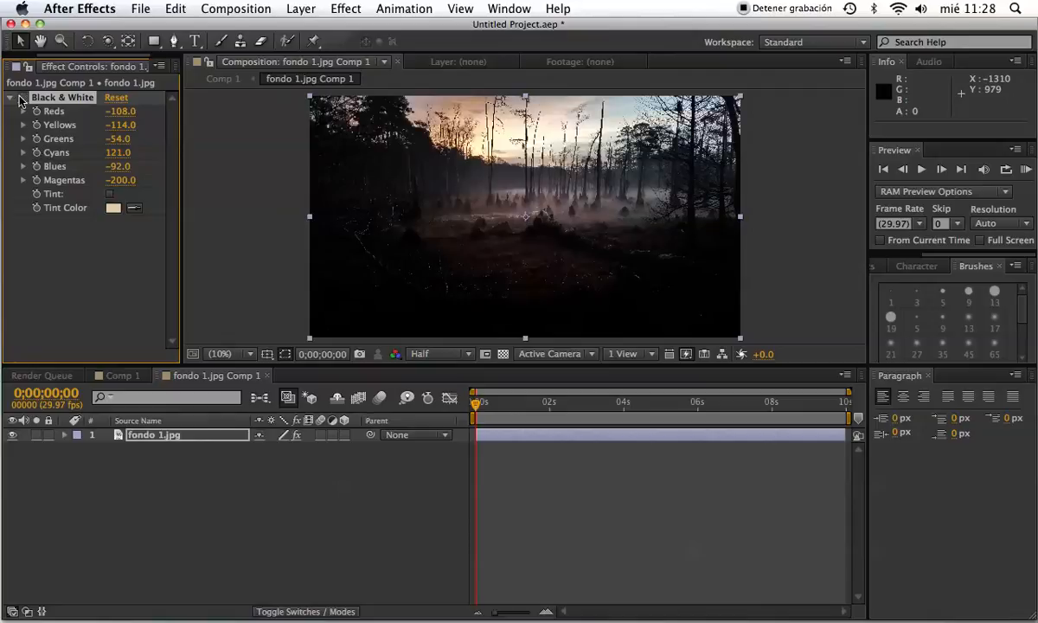
pyautogui.click(20, 99)
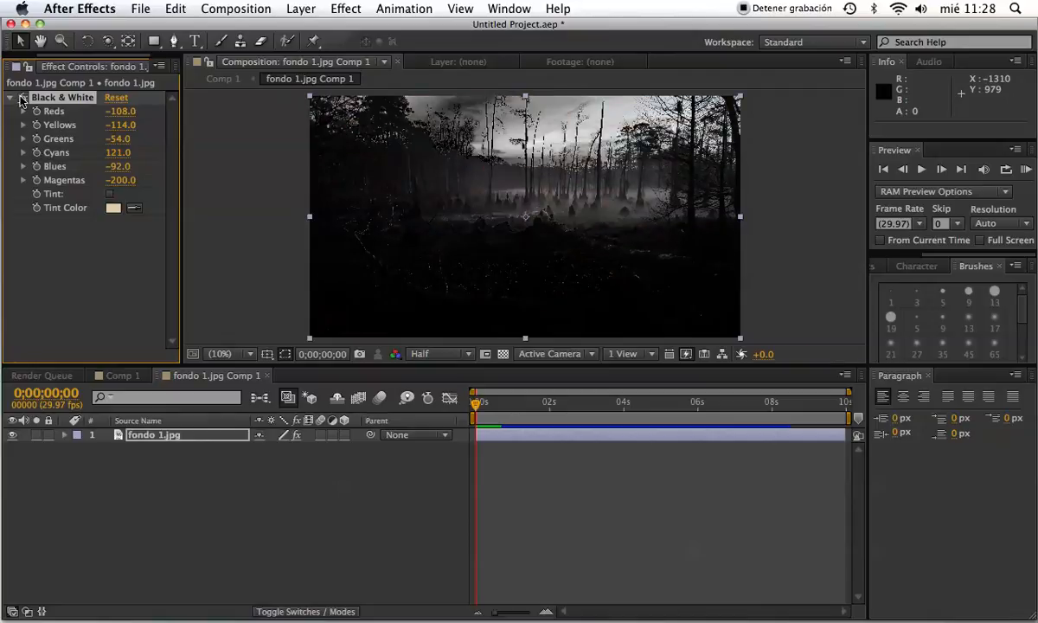
pyautogui.click(21, 99)
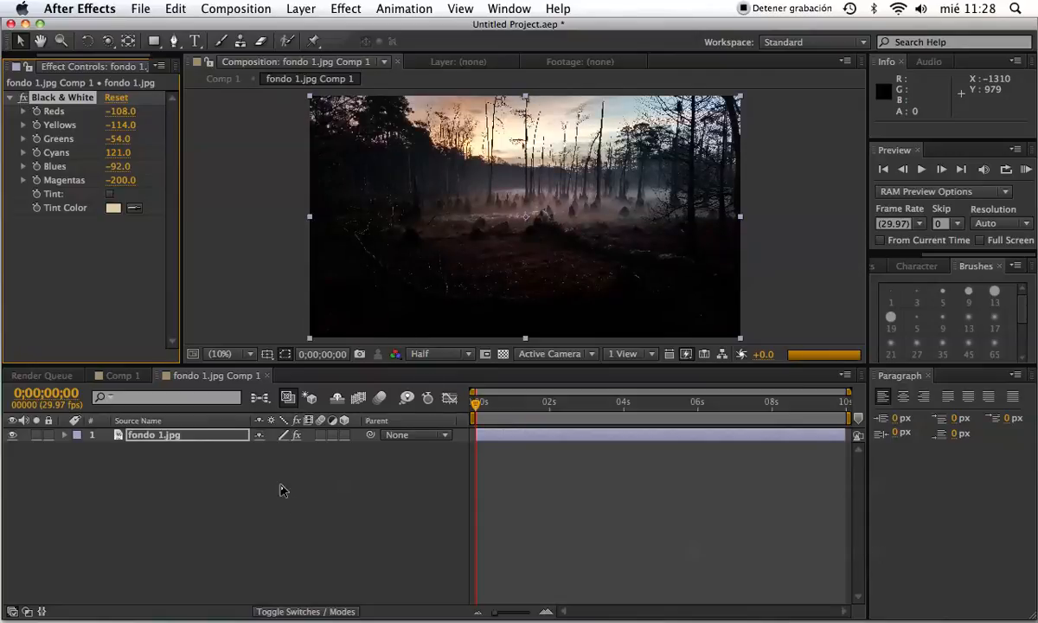
pyautogui.click(283, 435)
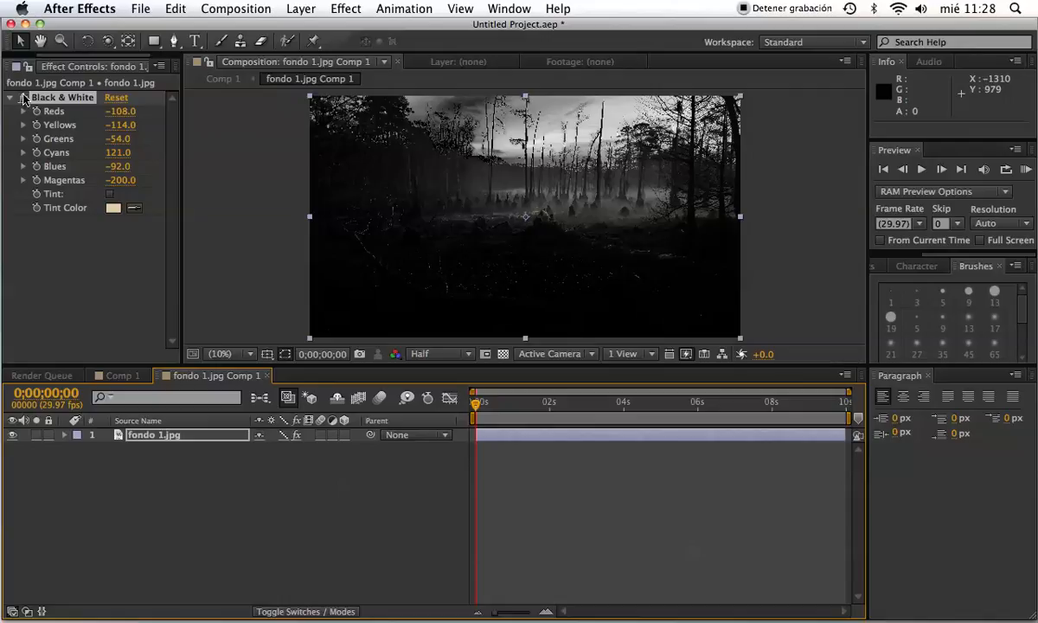
pyautogui.click(24, 98)
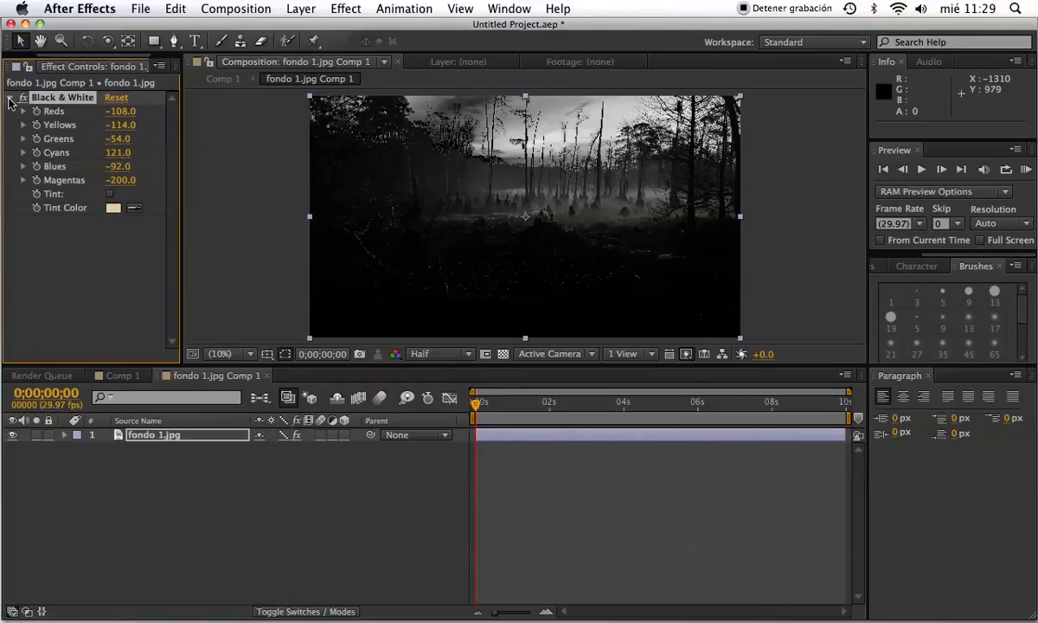
pyautogui.click(10, 100)
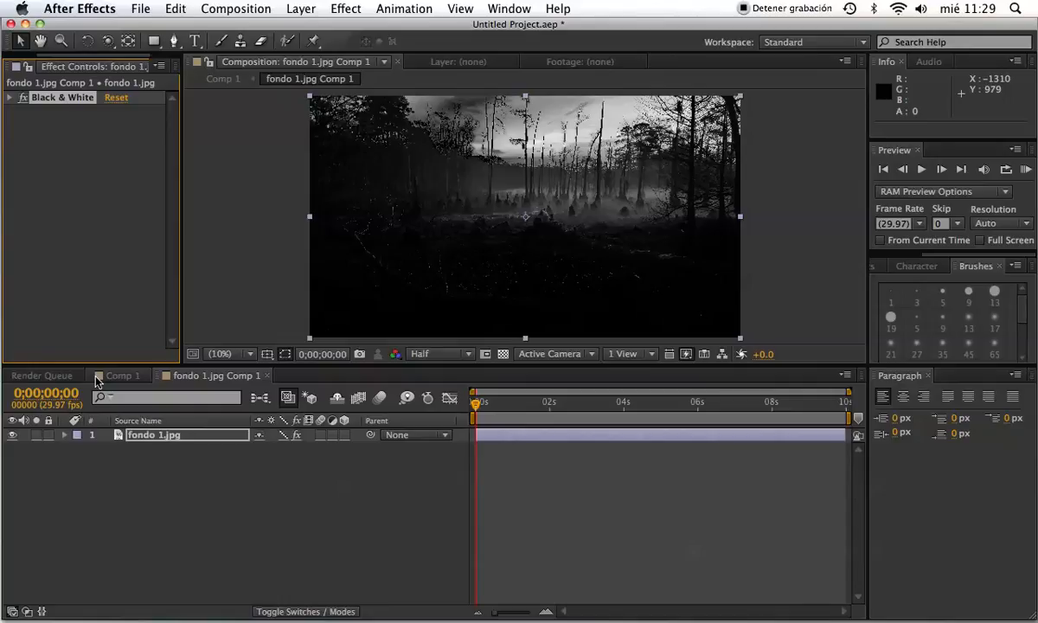
# Step: Open a second composition viewer beside the current one and widen it by narrowing the effect controls area
pyautogui.click(384, 62)
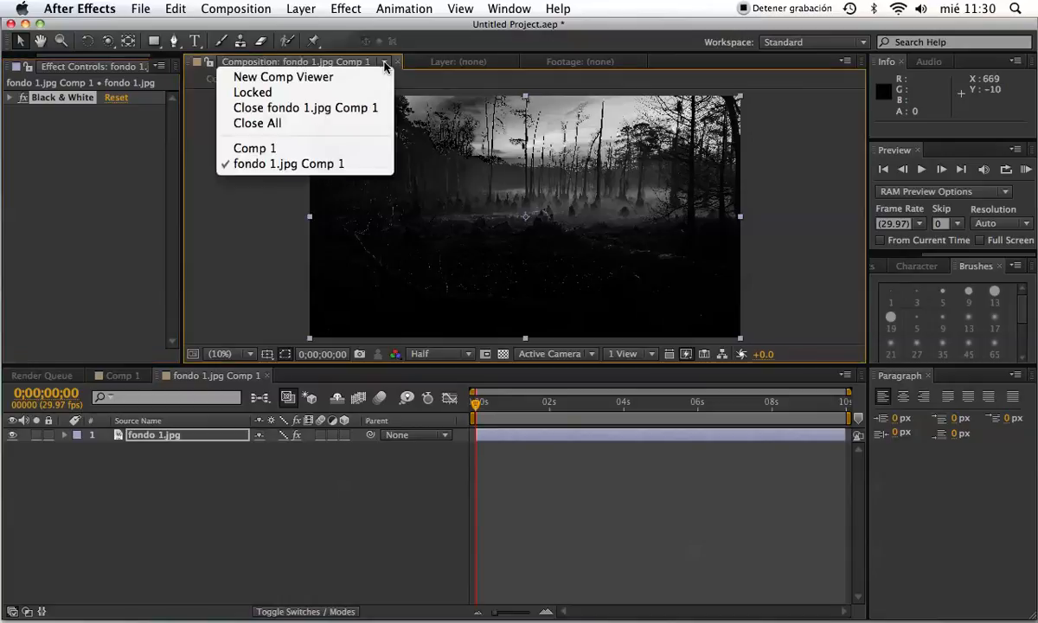
pyautogui.click(408, 82)
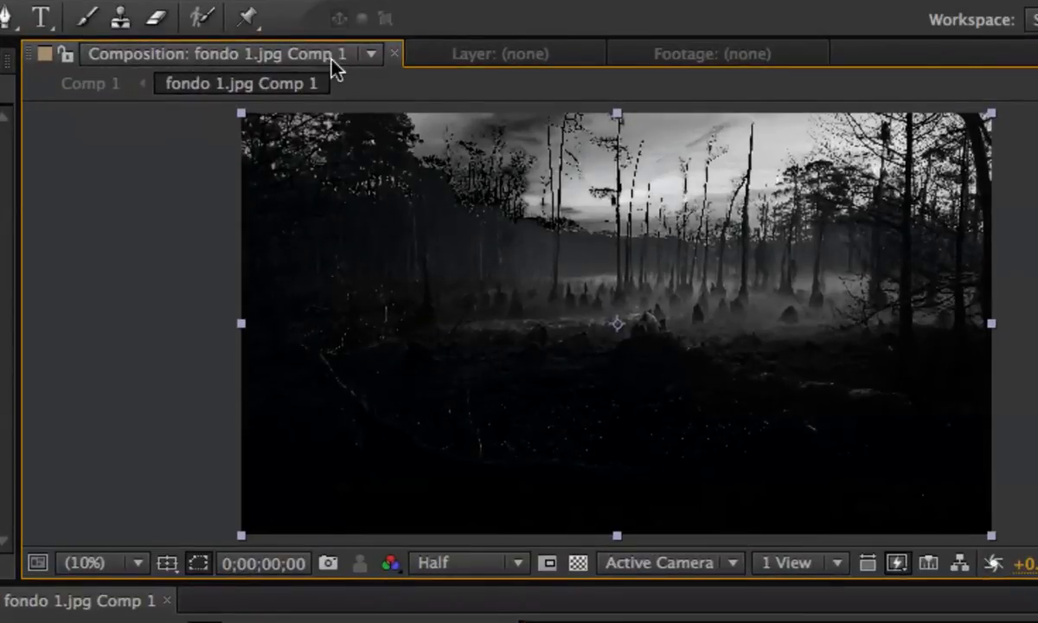
pyautogui.click(372, 56)
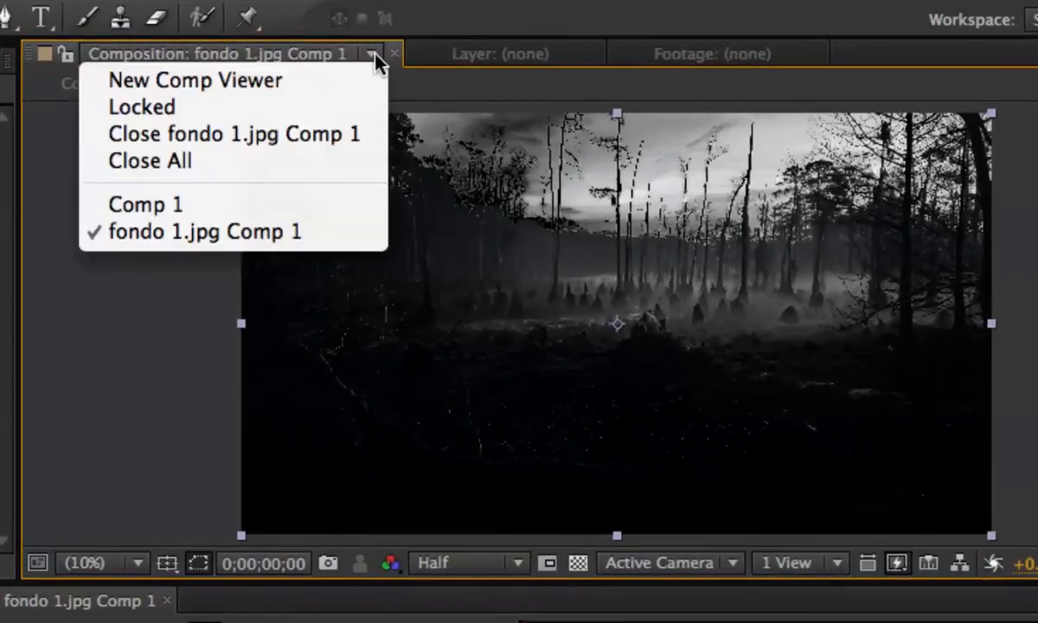
pyautogui.click(303, 83)
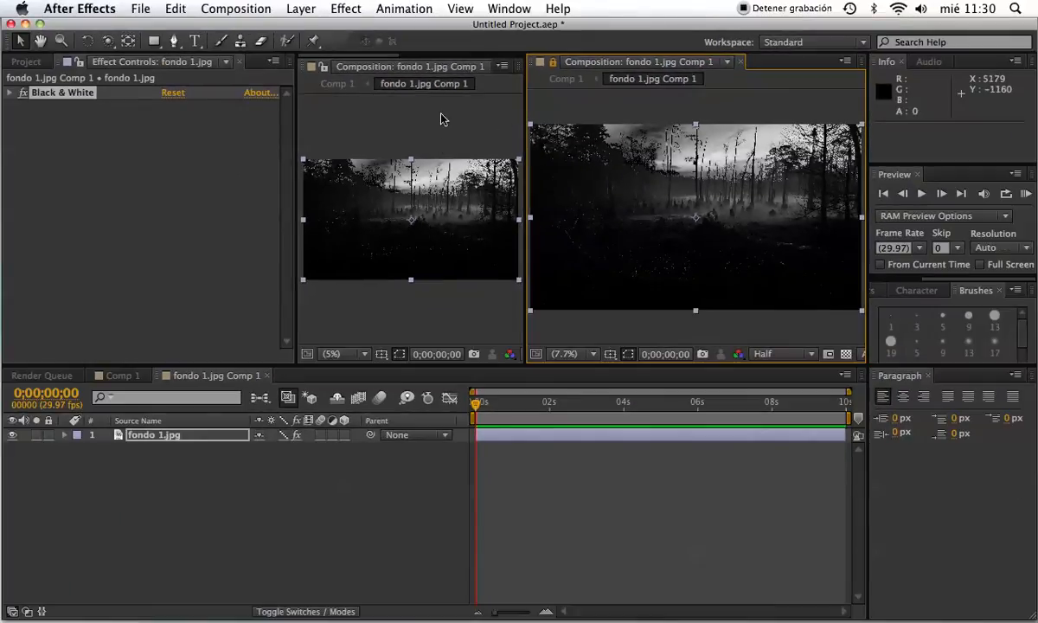
pyautogui.moveTo(294, 121); pyautogui.dragTo(128, 127)
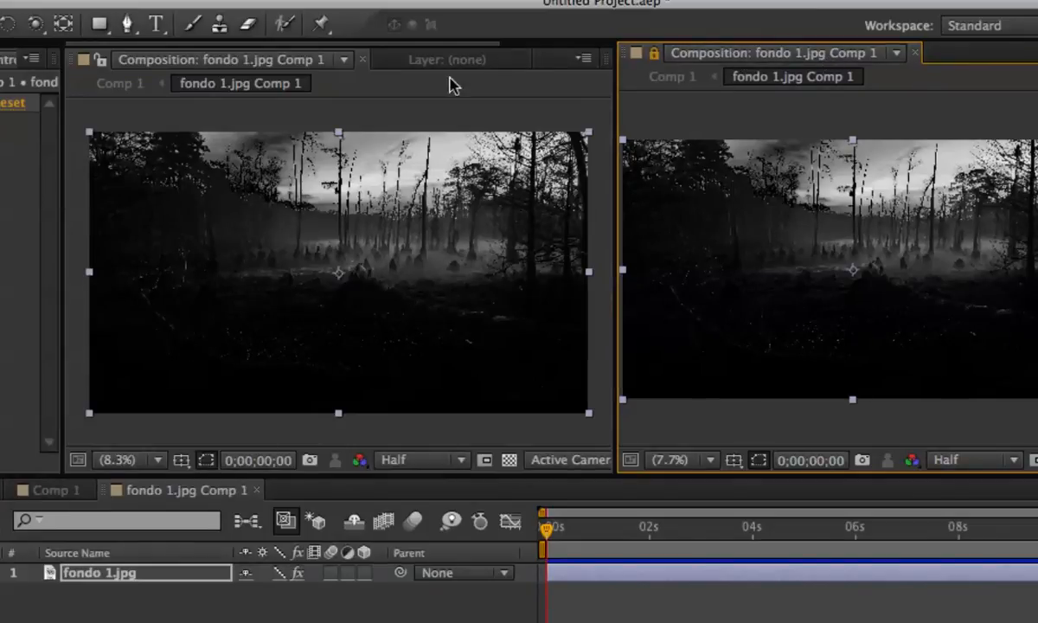
# Step: Show Comp 1 in the unlocked viewer and select its fondo 1.jpg layer
pyautogui.click(175, 101)
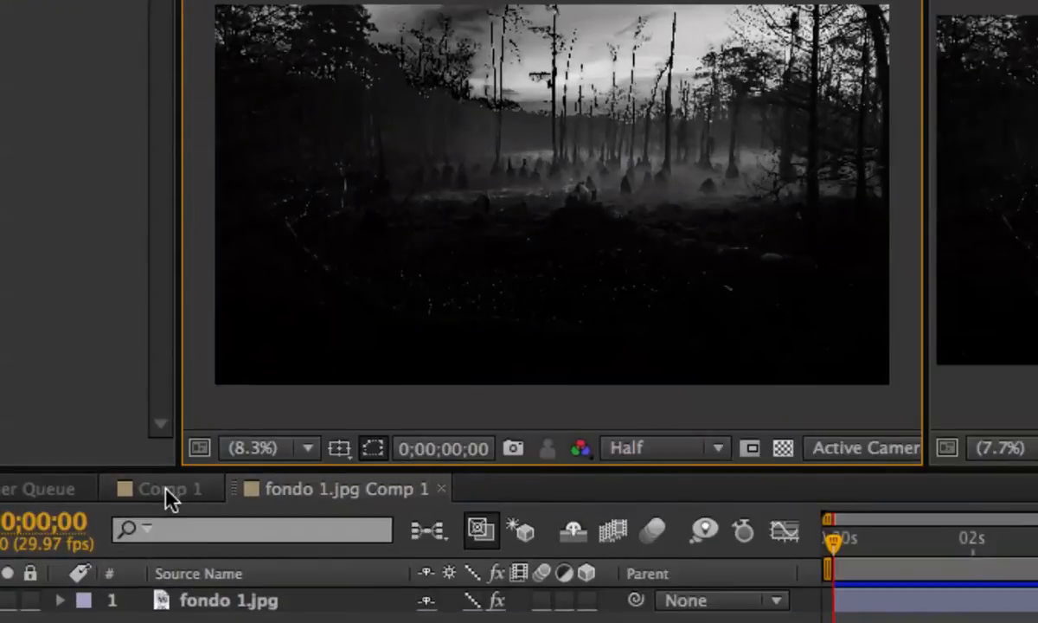
pyautogui.click(167, 488)
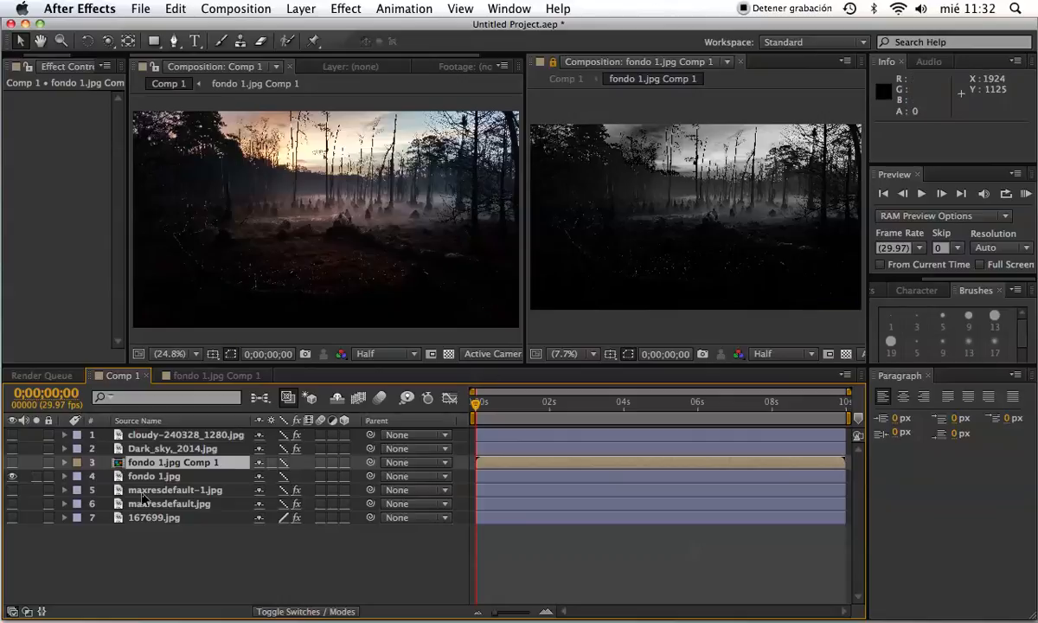
pyautogui.click(143, 476)
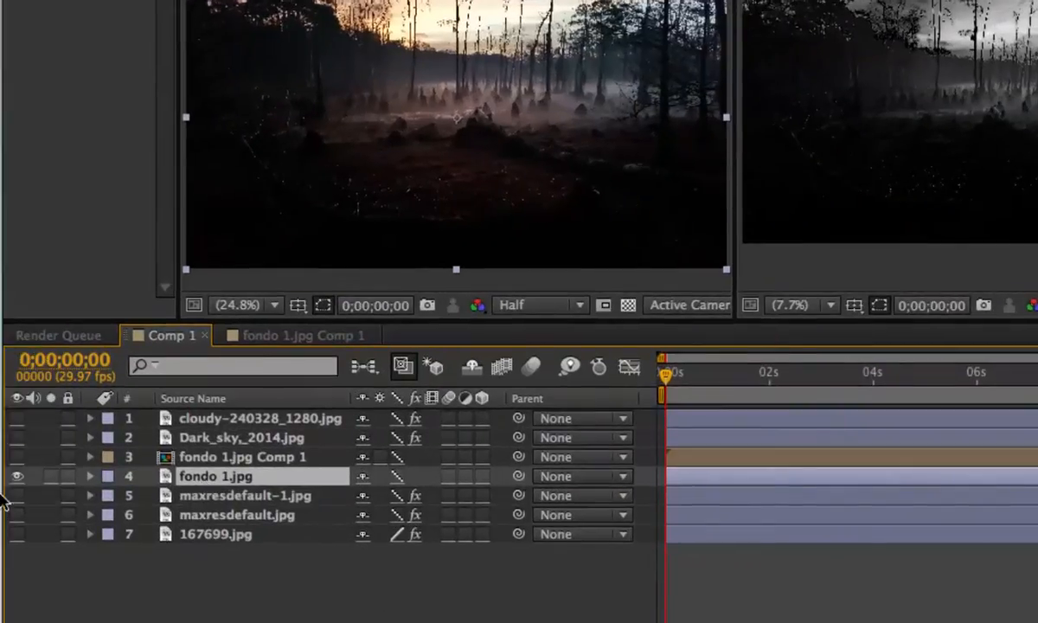
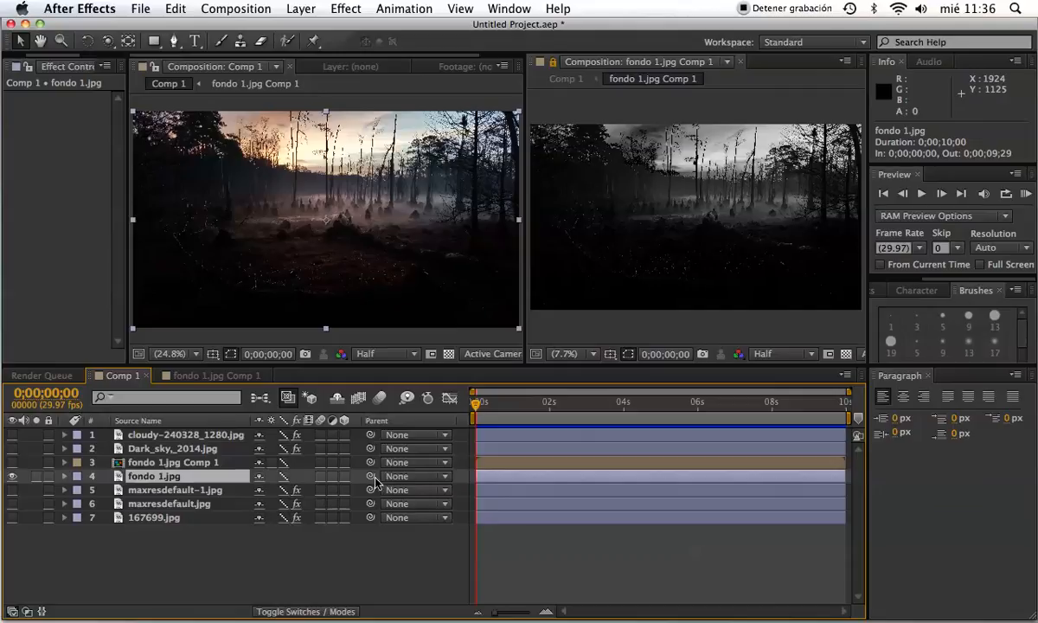
pyautogui.rightClick(394, 423)
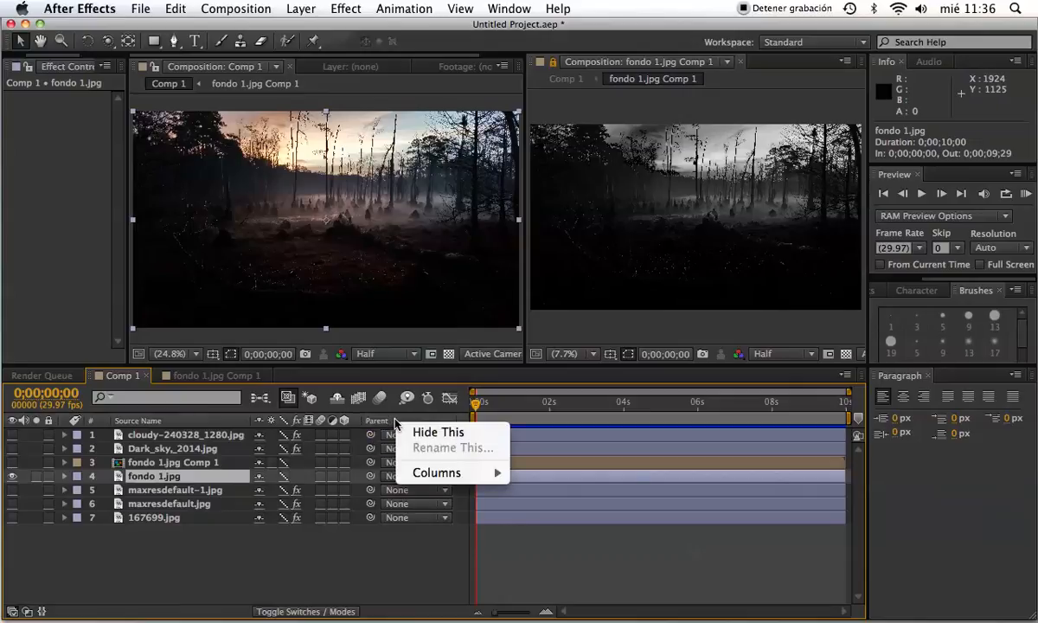
pyautogui.moveTo(421, 472)
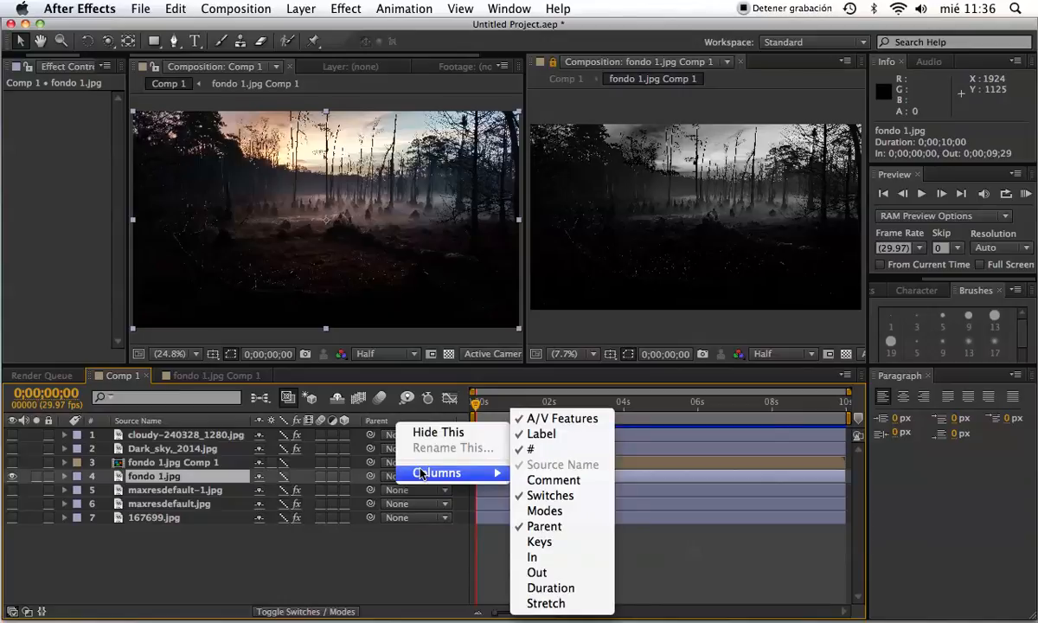
pyautogui.click(361, 566)
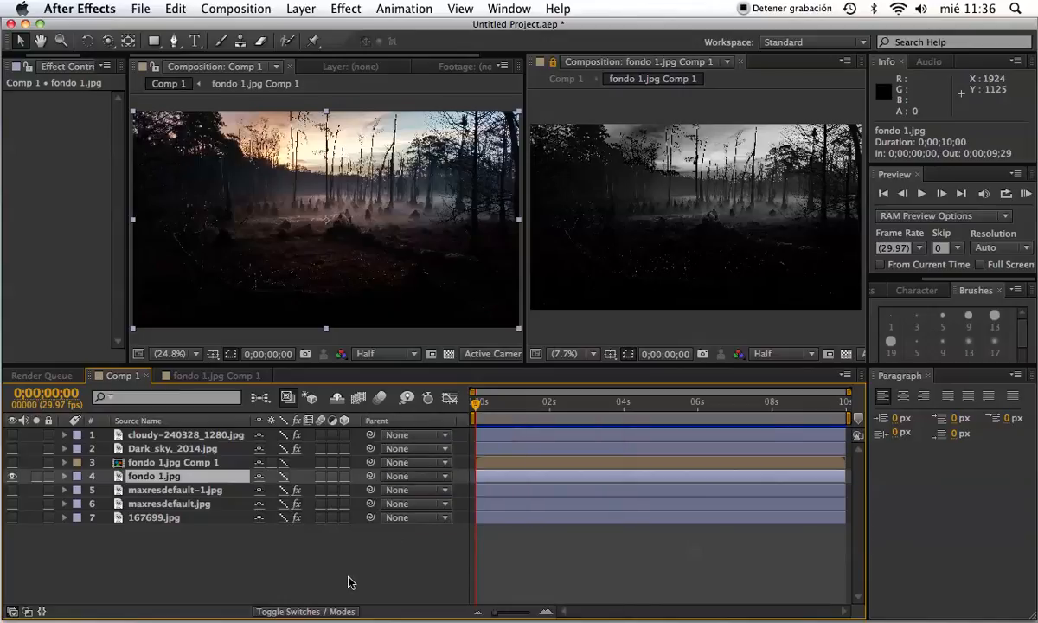
pyautogui.click(317, 612)
pyautogui.click(316, 612)
pyautogui.rightClick(382, 422)
pyautogui.moveTo(410, 481)
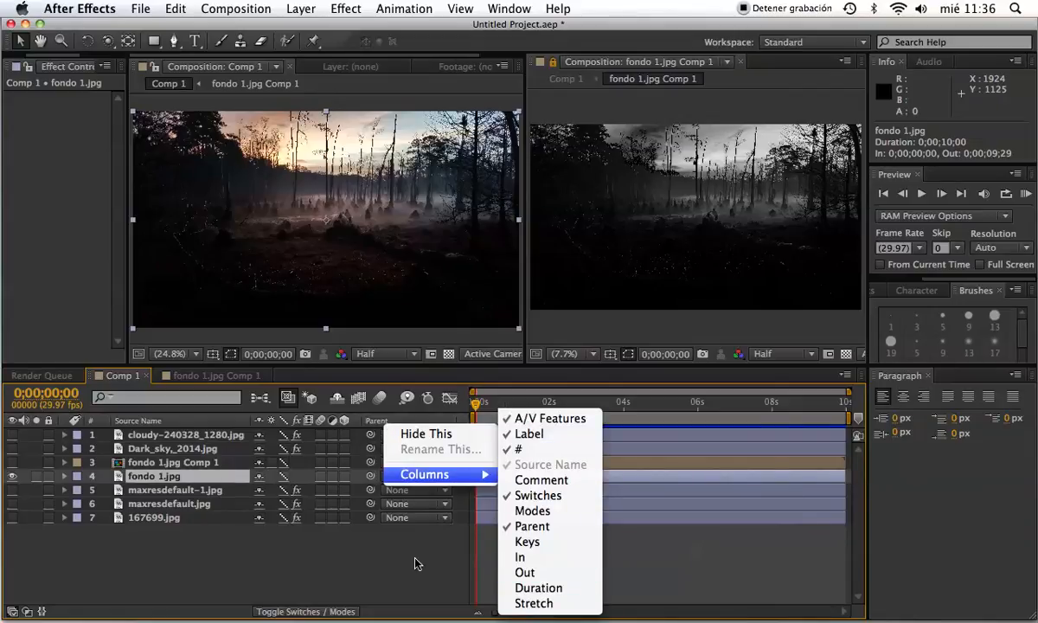
pyautogui.click(288, 577)
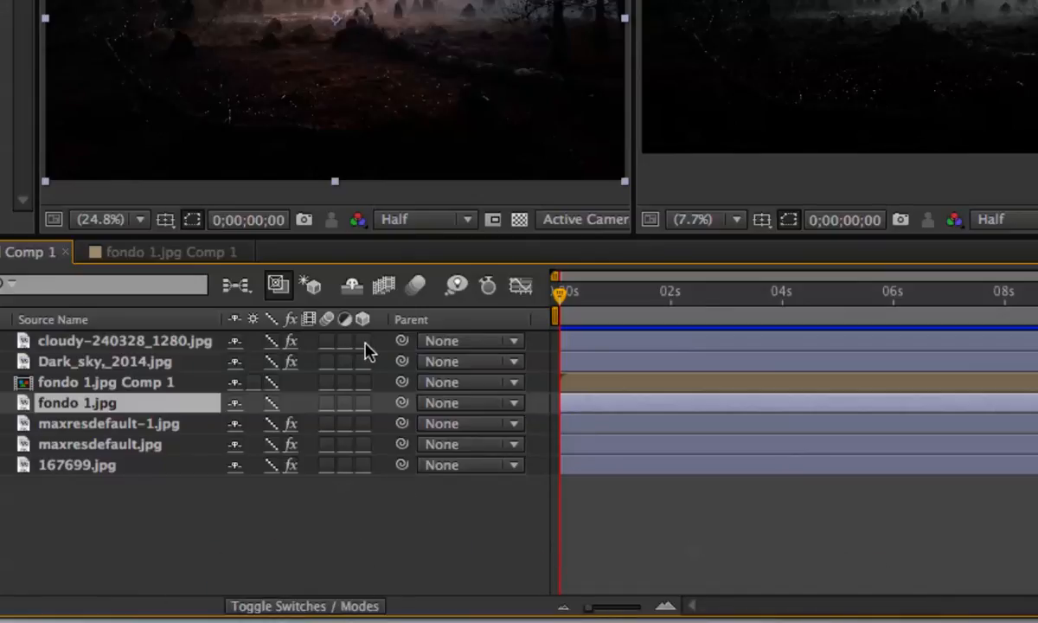
# Step: Display the blending Mode and TrkMat columns in place of the layer switches for Comp 1's layers
pyautogui.click(349, 605)
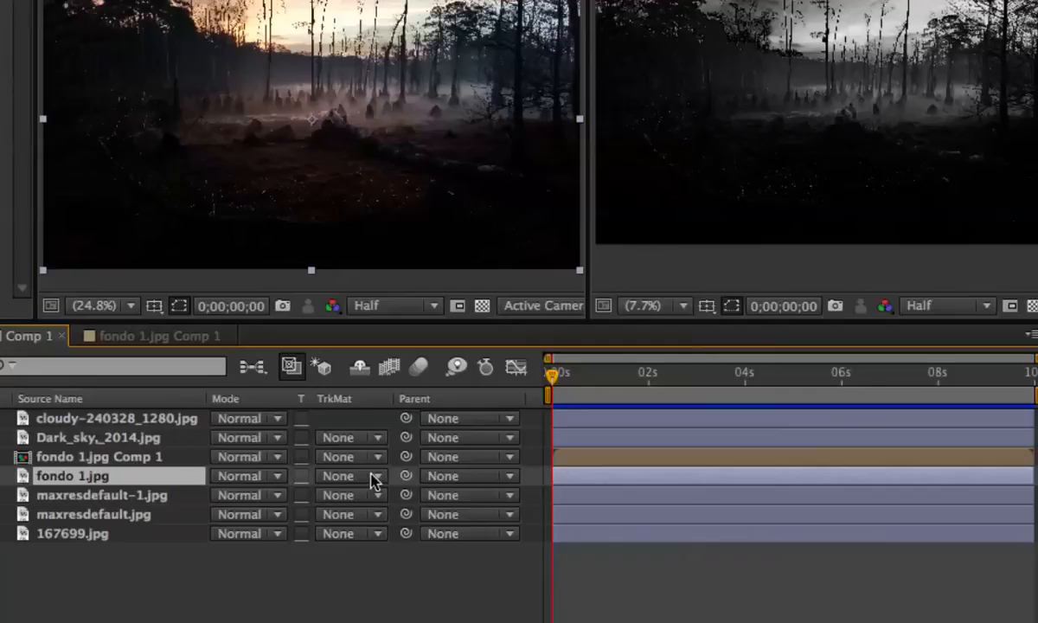
pyautogui.click(363, 476)
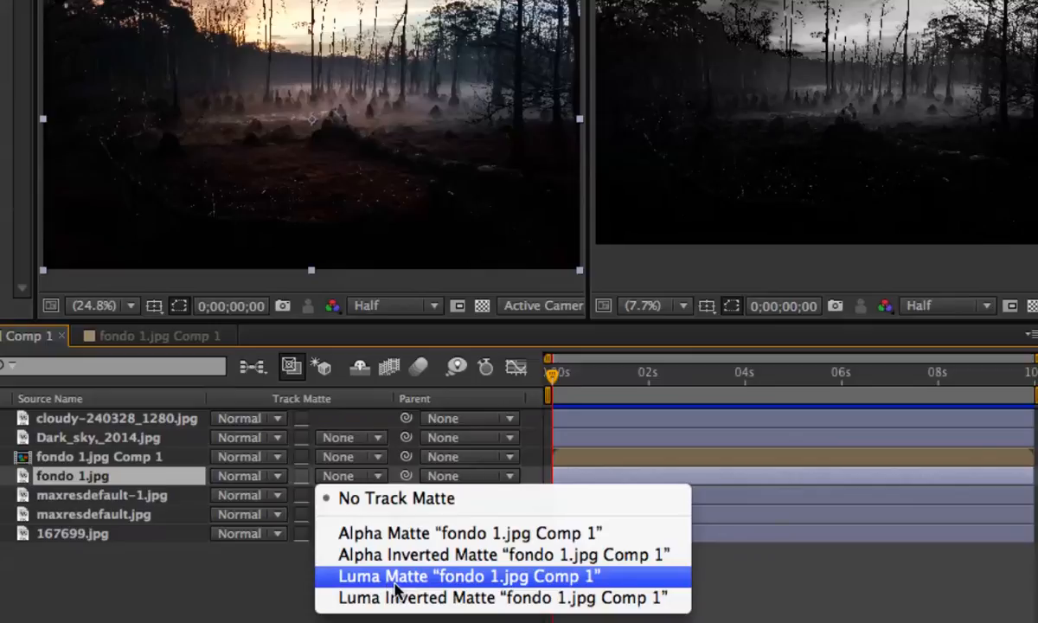
pyautogui.click(161, 551)
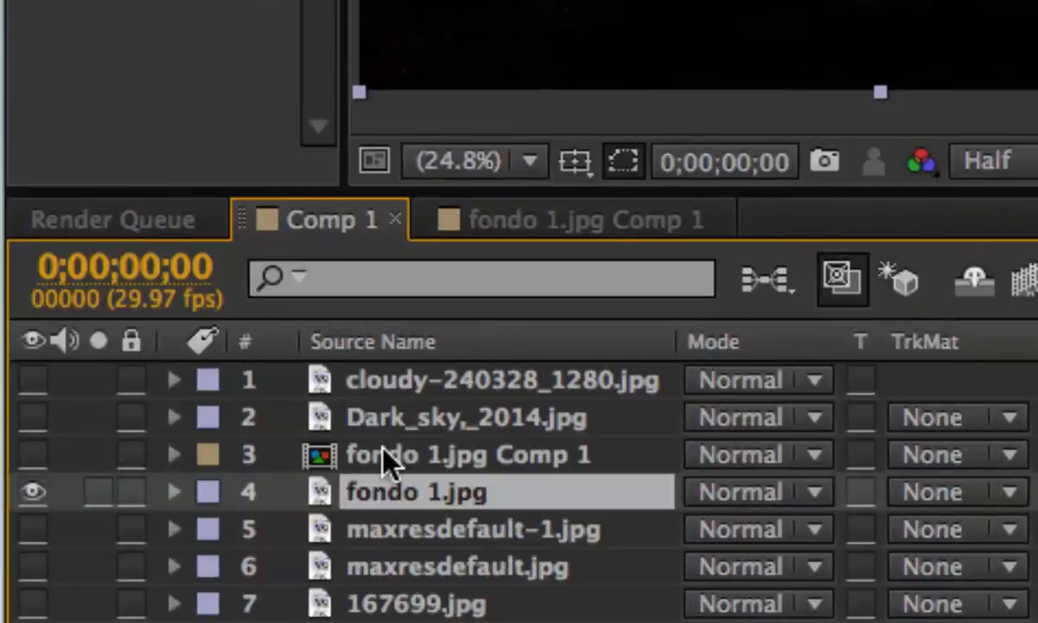
pyautogui.click(933, 497)
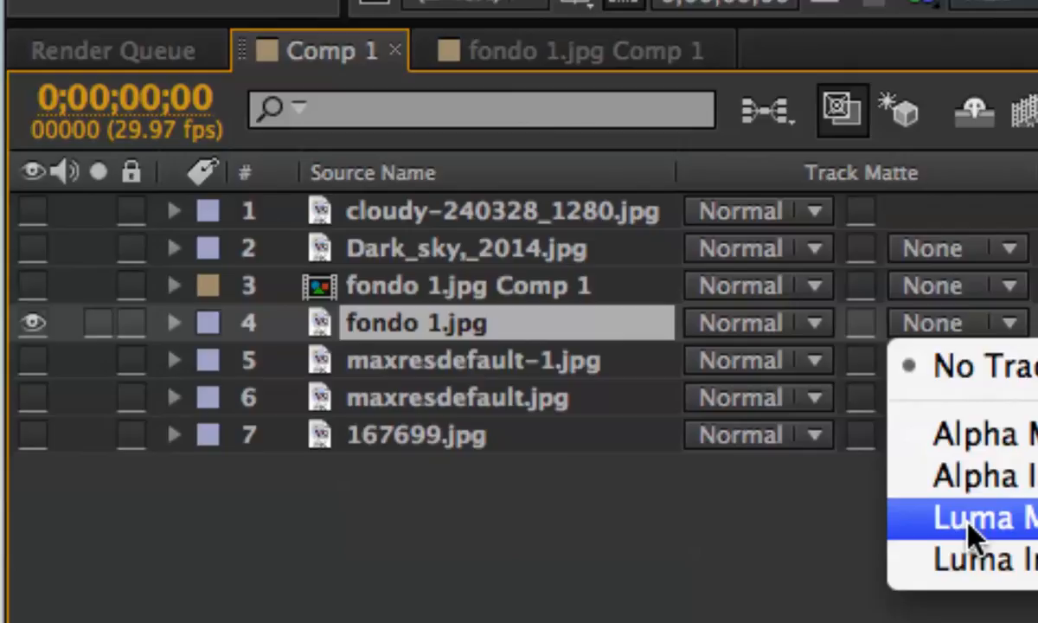
pyautogui.click(602, 509)
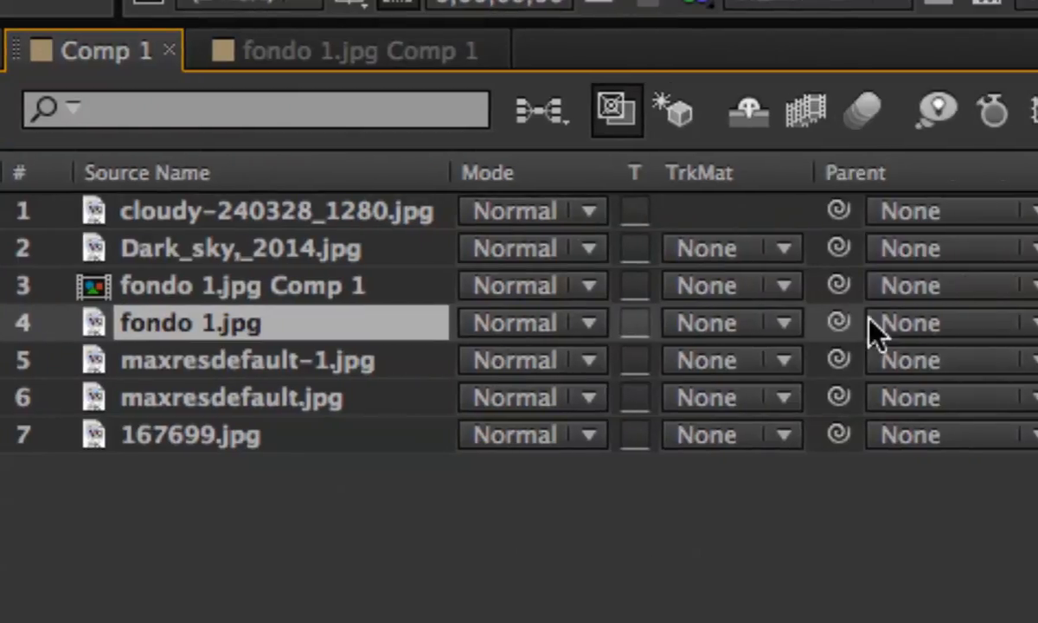
# Step: Apply a Luma Matte from "fondo 1.jpg Comp 1" to the fondo 1.jpg layer and show the transparency grid in Comp 1's viewer
pyautogui.click(988, 322)
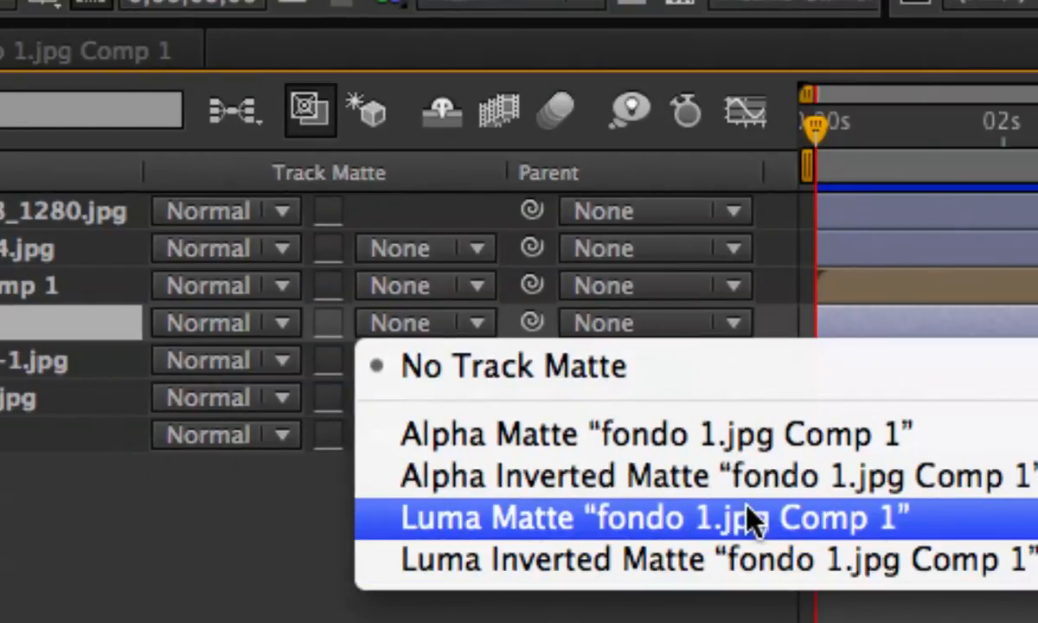
pyautogui.click(659, 517)
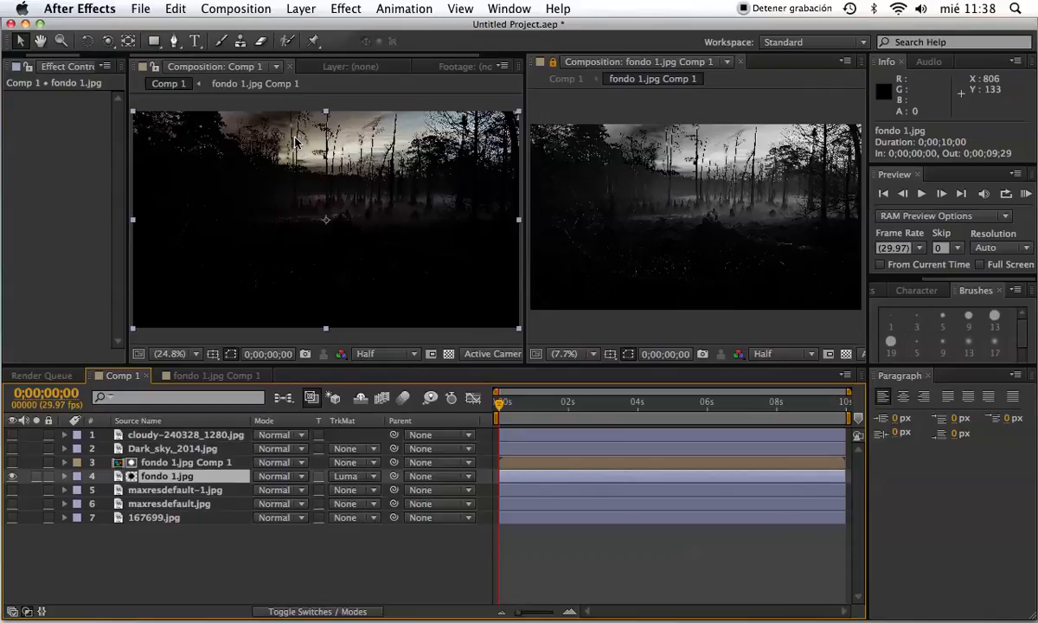
pyautogui.click(449, 354)
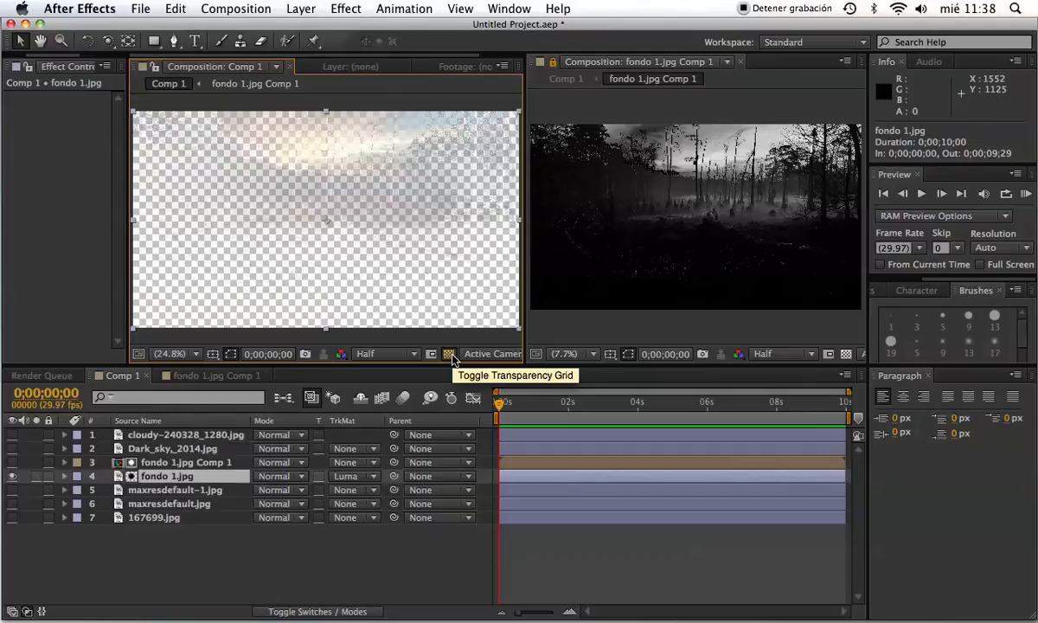
# Step: Change the fondo 1.jpg layer's track matte to Luma Inverted Matte "fondo 1.jpg Comp 1" and deselect the layer
pyautogui.click(362, 479)
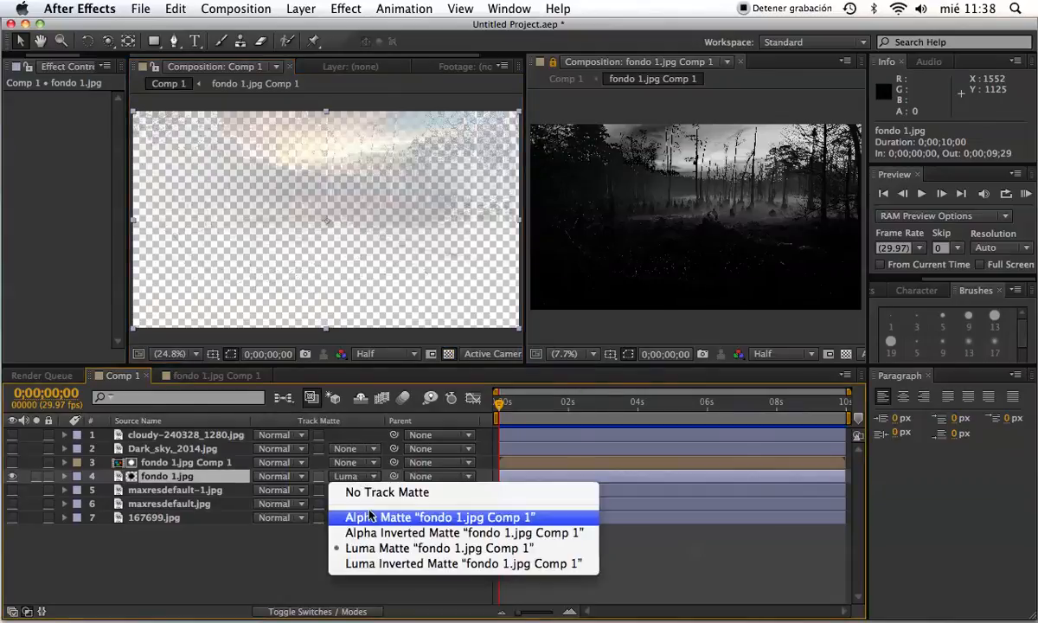
pyautogui.click(416, 560)
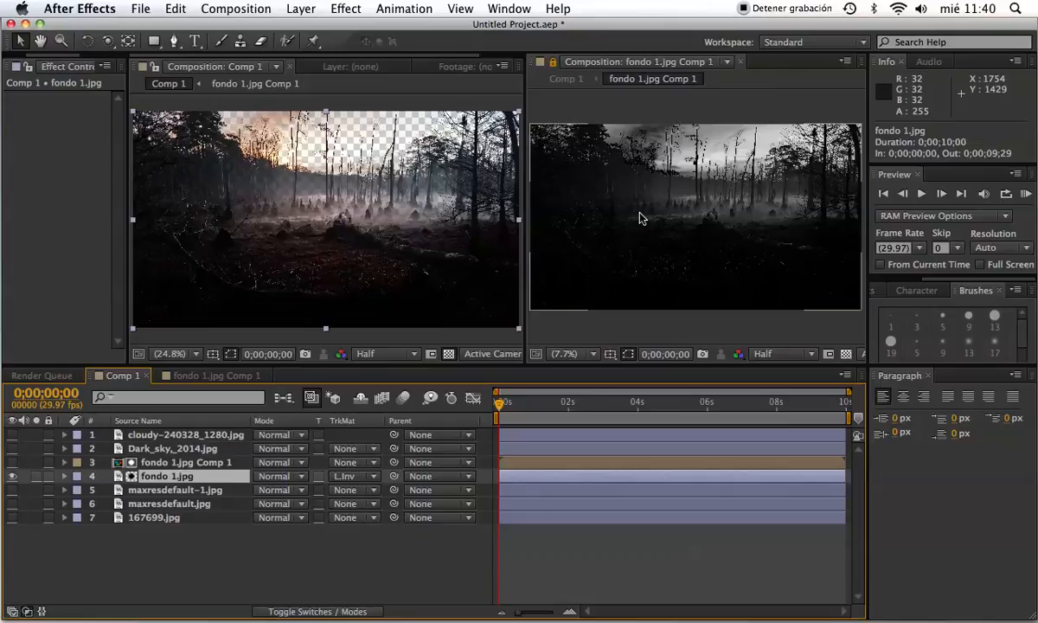
pyautogui.click(204, 563)
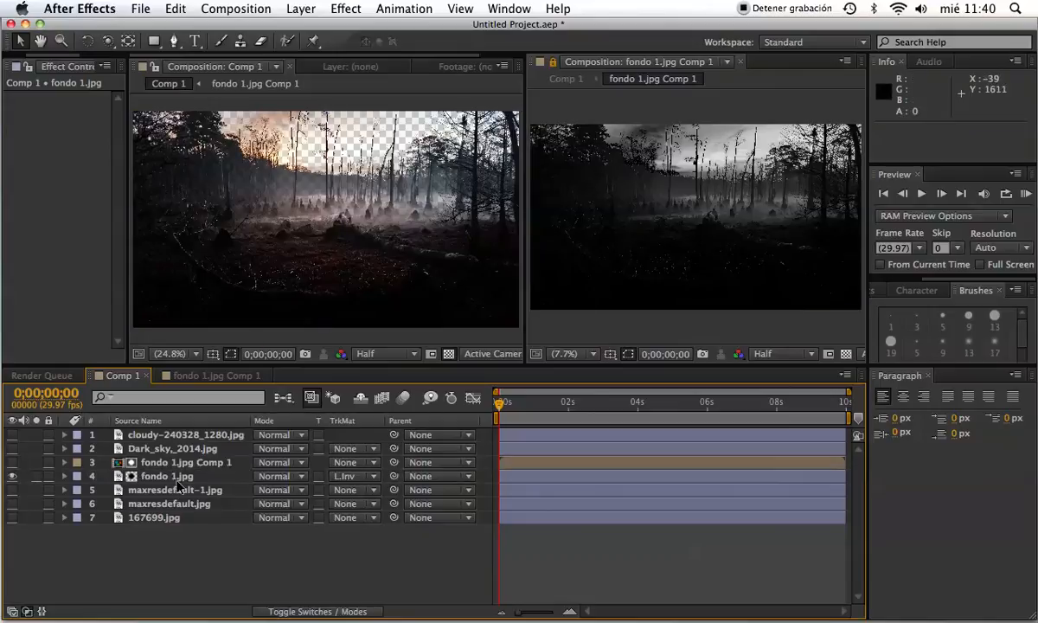
# Step: Duplicate the fondo 1.jpg layer and set the upper copy to No Track Matte
pyautogui.click(173, 477)
pyautogui.press('super+d')
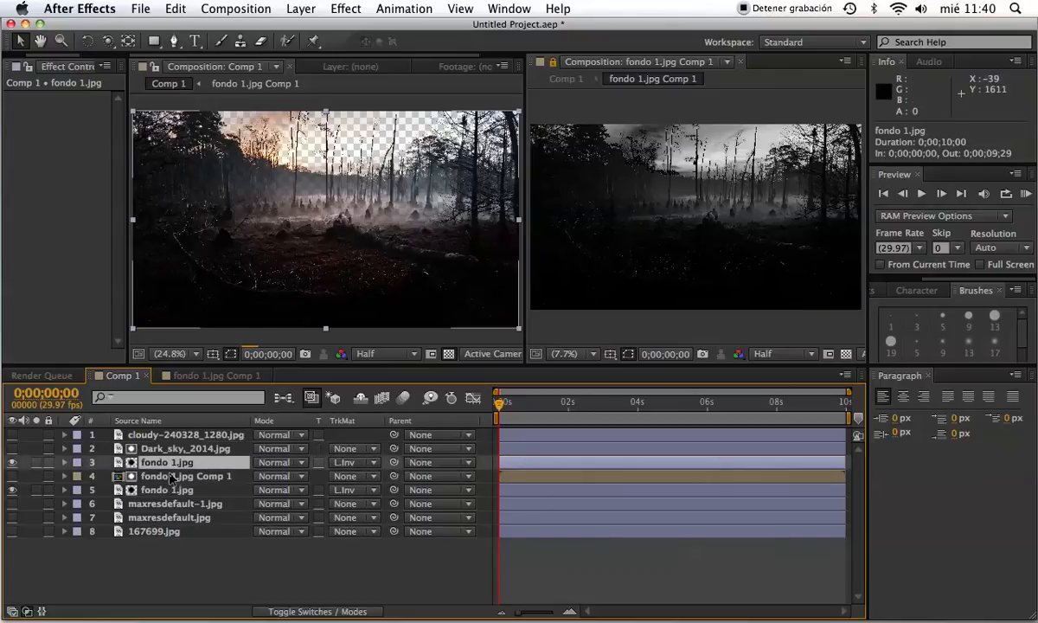
pyautogui.click(345, 463)
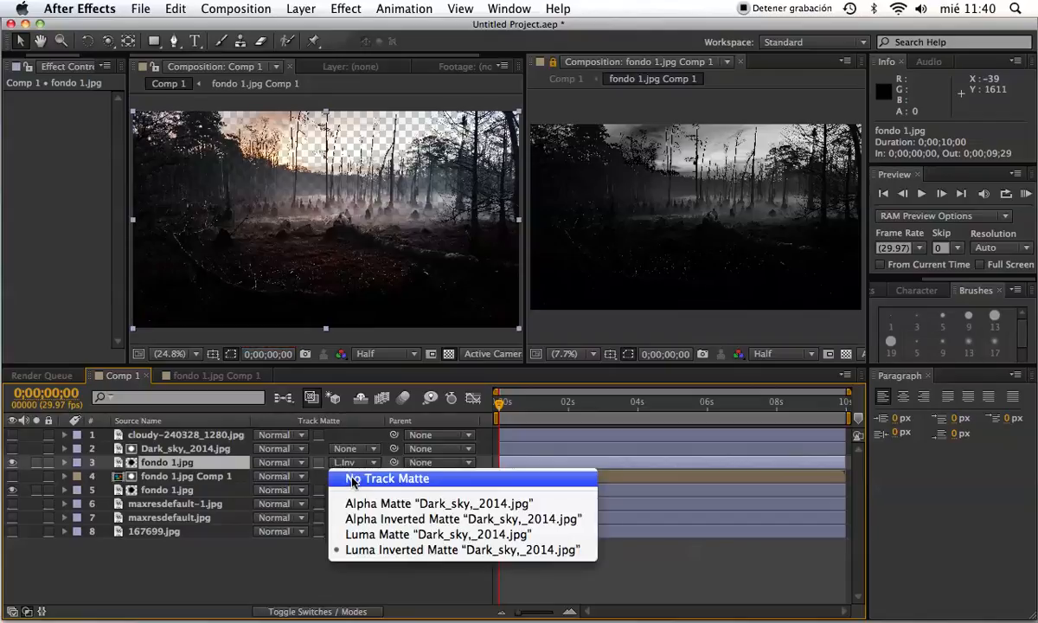
pyautogui.click(349, 479)
# Step: Draw a closed seven-point Pen mask on the upper fondo 1.jpg copy, following the tree line and enclosing the whole swamp below it
pyautogui.click(173, 41)
pyautogui.click(132, 144)
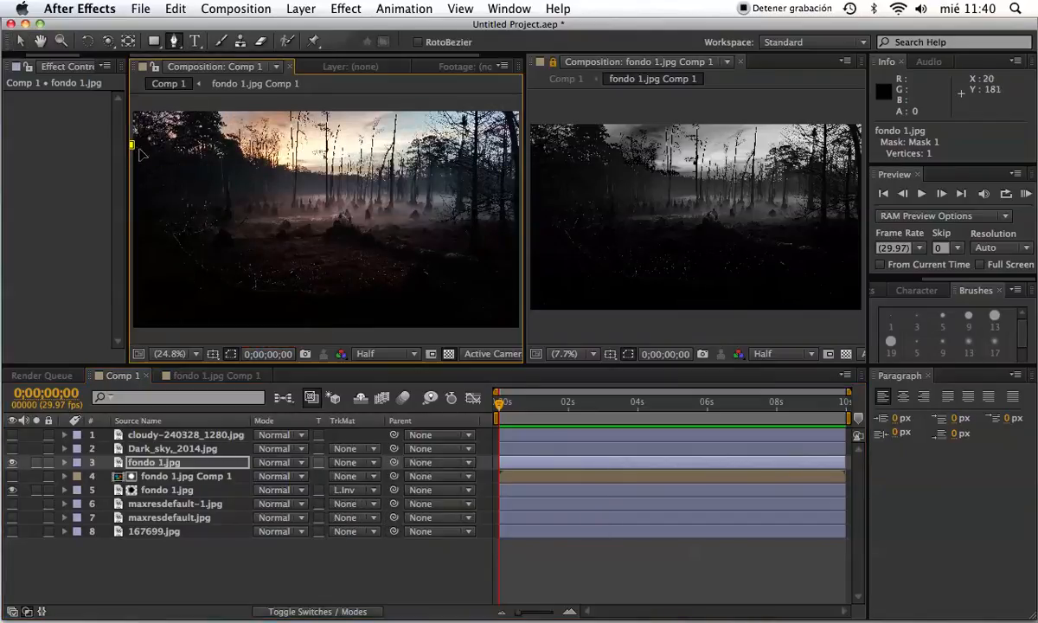
pyautogui.click(281, 178)
pyautogui.click(408, 183)
pyautogui.click(513, 161)
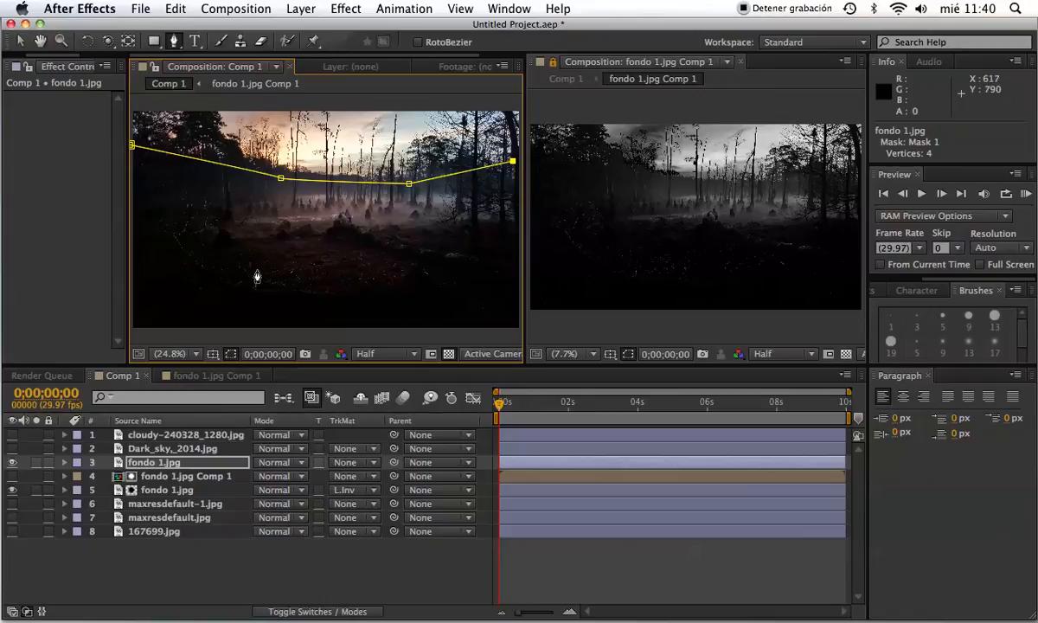
pyautogui.press(',')
pyautogui.click(433, 186)
pyautogui.click(437, 293)
pyautogui.click(223, 297)
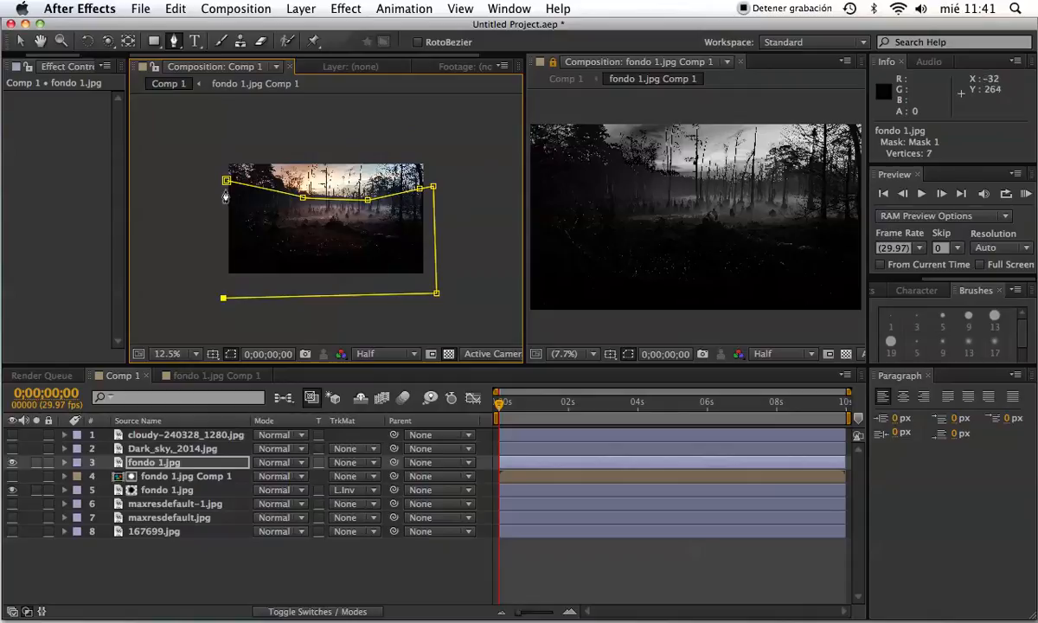
pyautogui.click(226, 180)
pyautogui.click(18, 43)
# Step: Compare the swamp in Comp 1 with the masked fondo 1.jpg copy hidden and shown
pyautogui.press(',')
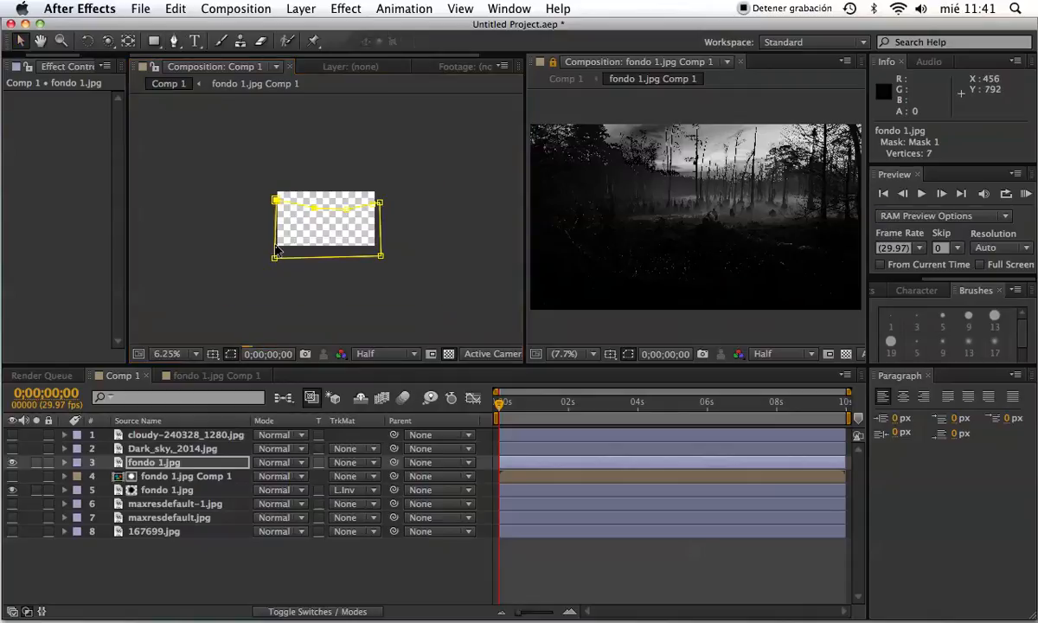
pyautogui.press('.')
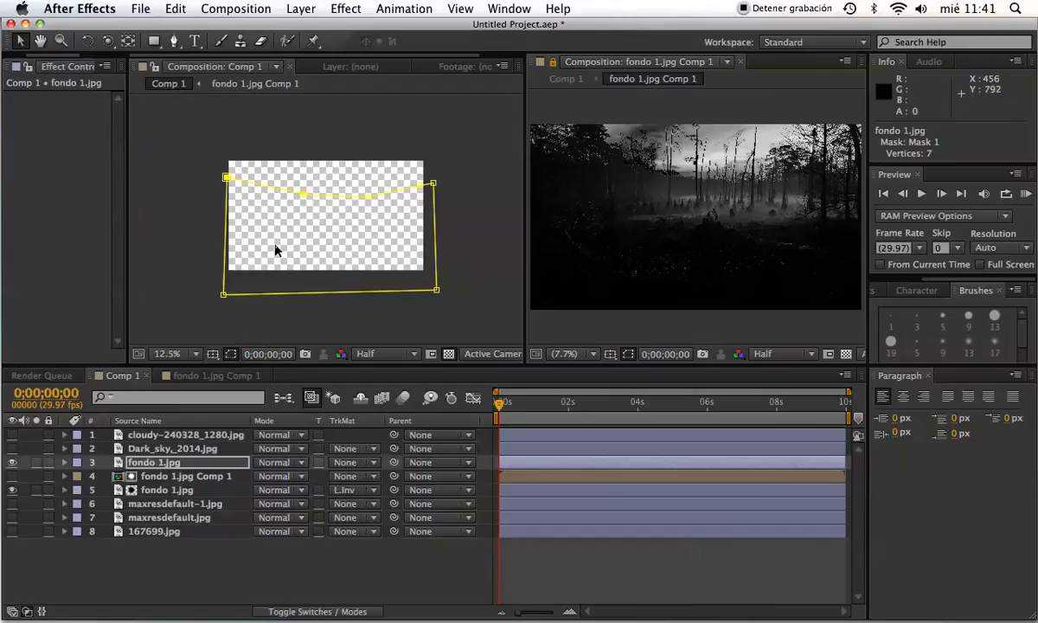
pyautogui.press(',')
pyautogui.press('.')
pyautogui.press('.')
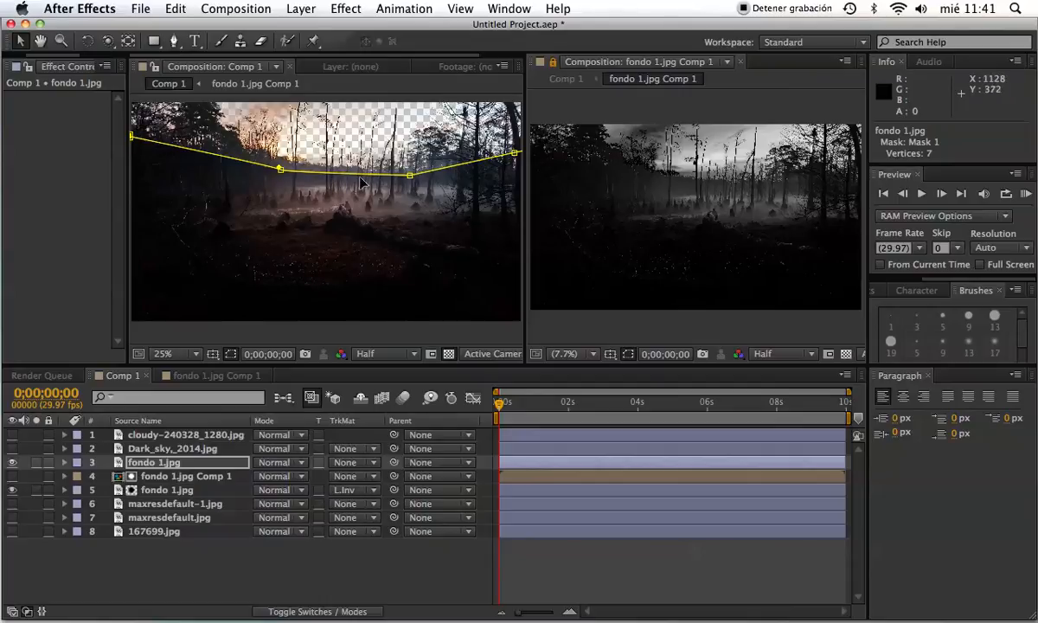
pyautogui.click(11, 462)
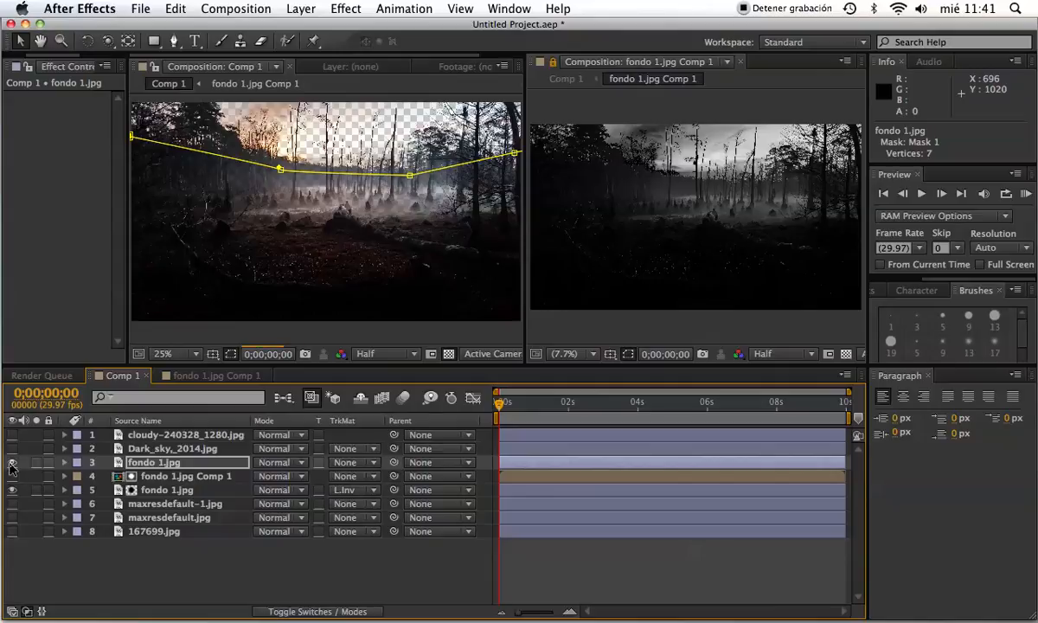
pyautogui.click(12, 461)
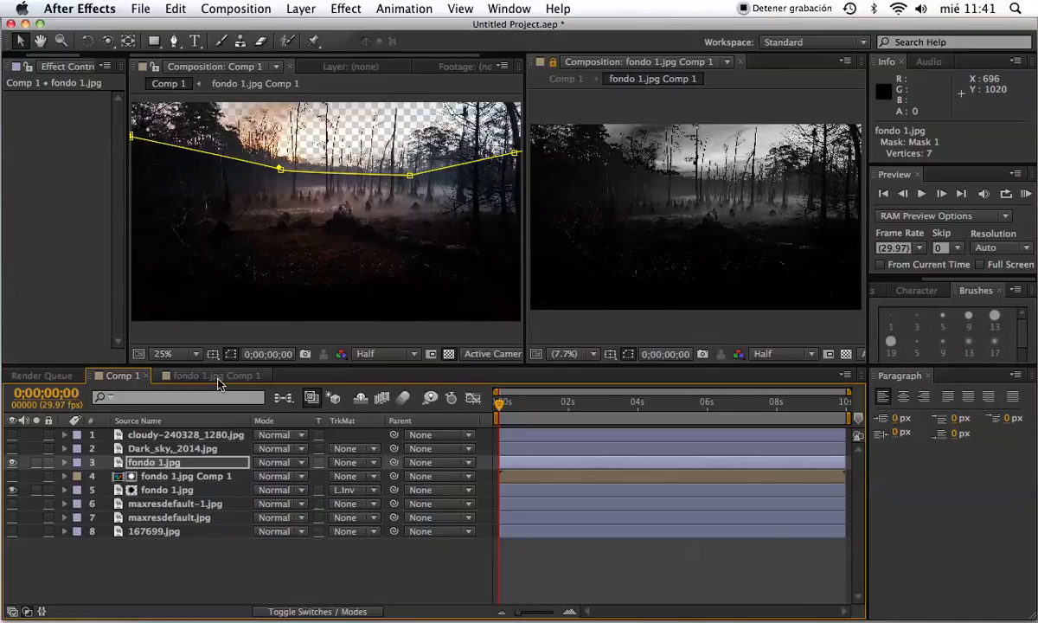
# Step: Hide the masked fondo 1.jpg copy to inspect the fog's transparency up close, and show the copy again
pyautogui.click(14, 465)
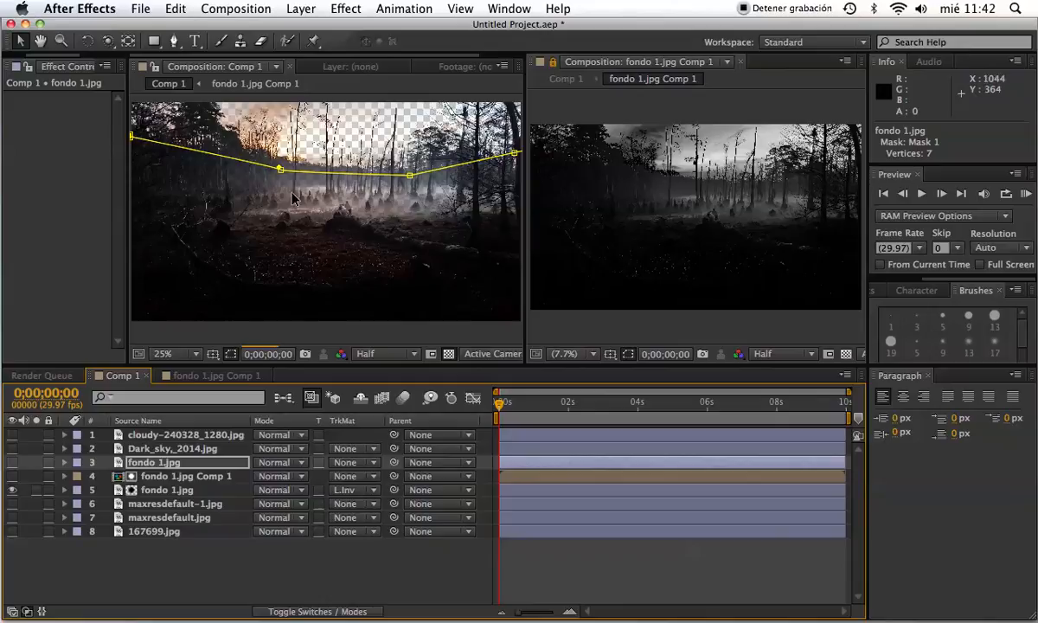
pyautogui.scroll(-5, 291, 198)
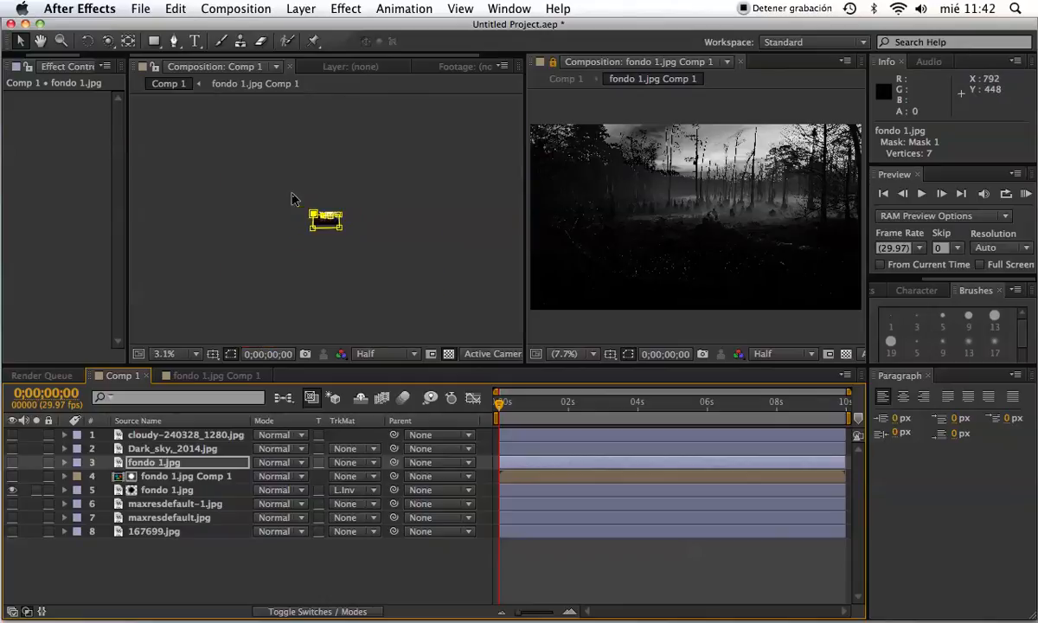
pyautogui.scroll(6, 292, 198)
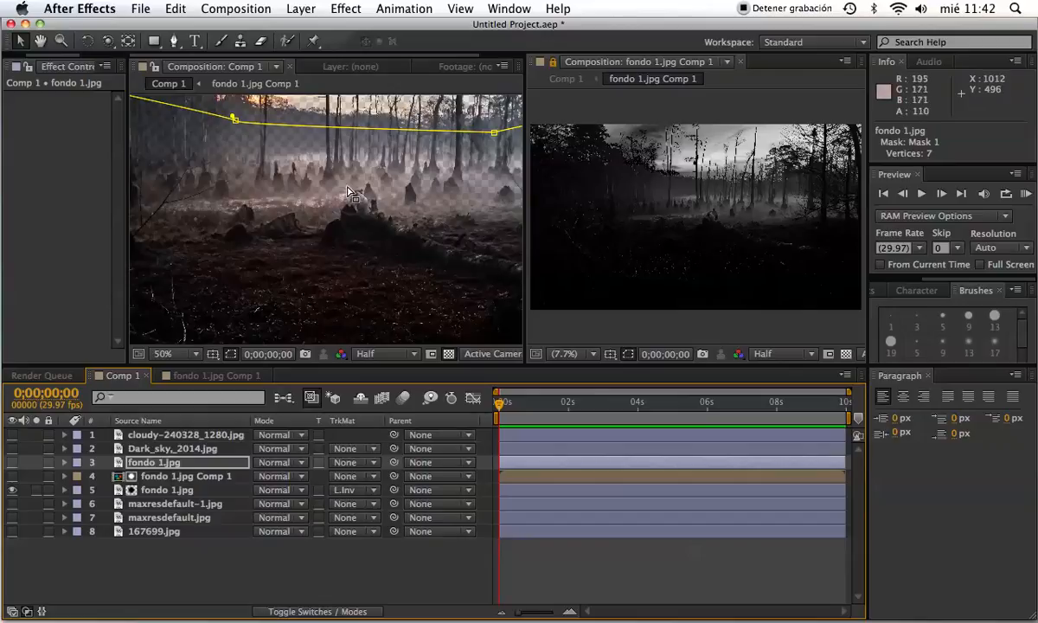
pyautogui.scroll(2, 332, 184)
pyautogui.scroll(-4, 350, 193)
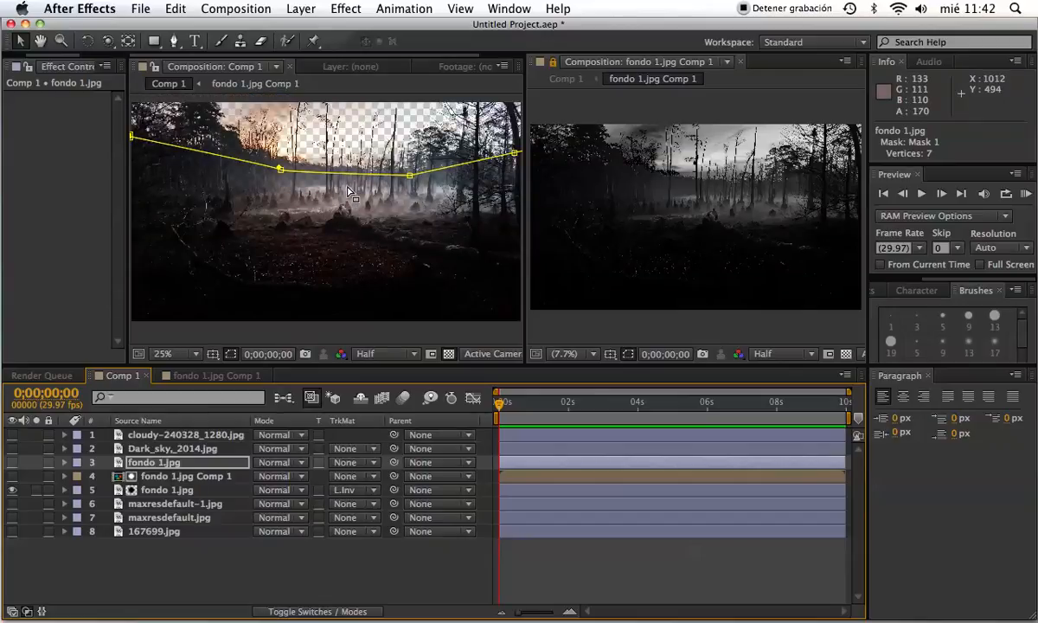
pyautogui.click(12, 462)
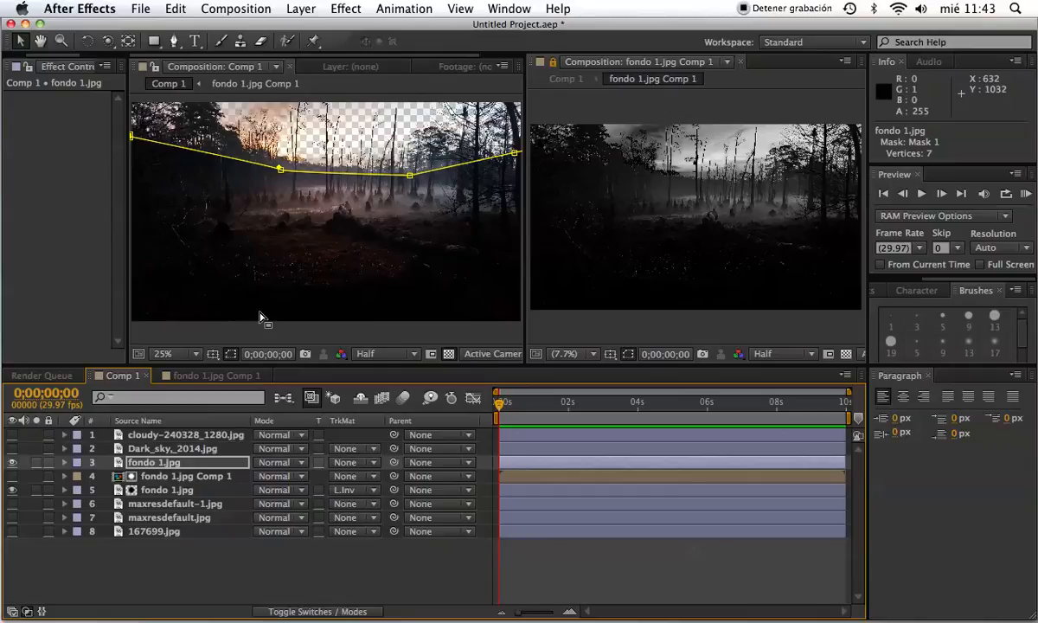
pyautogui.click(195, 566)
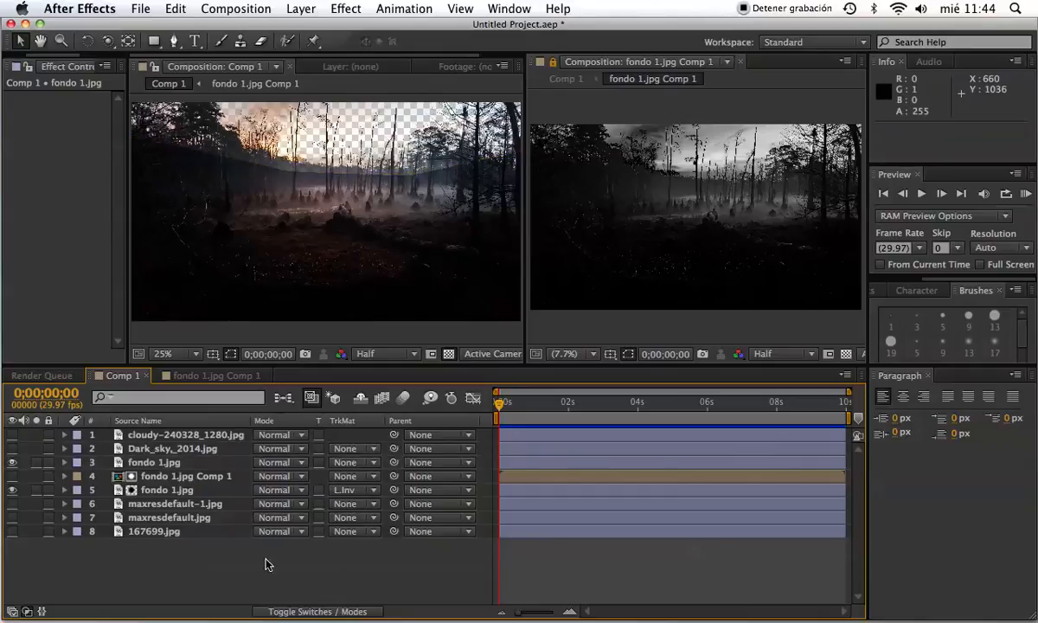
# Step: Bring back the layer switches columns and select both fondo 1.jpg layers together with the fondo 1.jpg Comp 1 matte
pyautogui.click(315, 611)
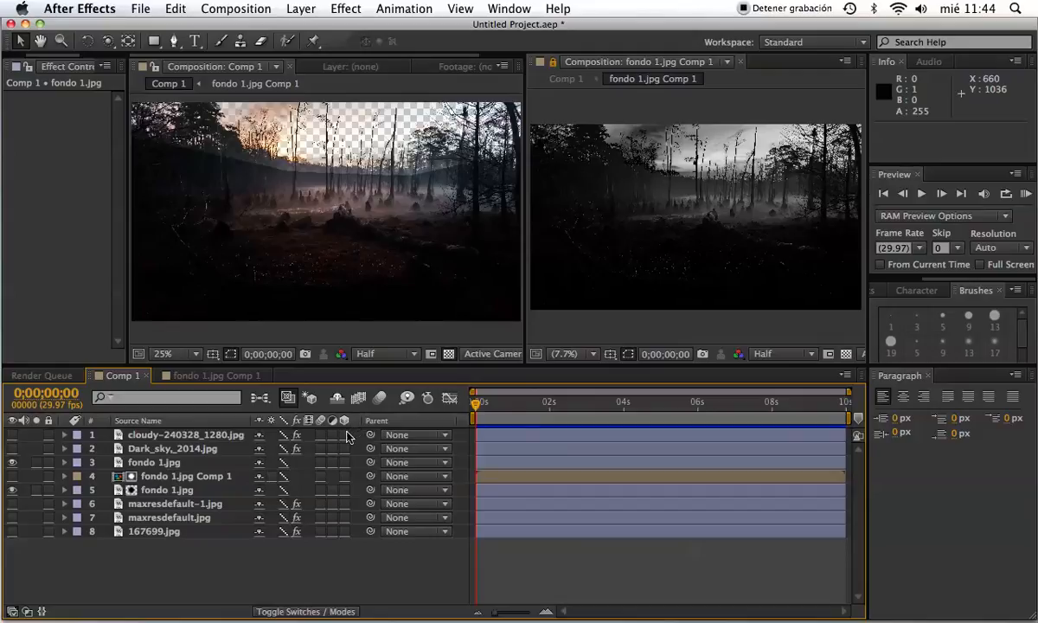
pyautogui.click(142, 489)
pyautogui.keyDown('shift'); pyautogui.click(145, 451); pyautogui.keyUp('shift')
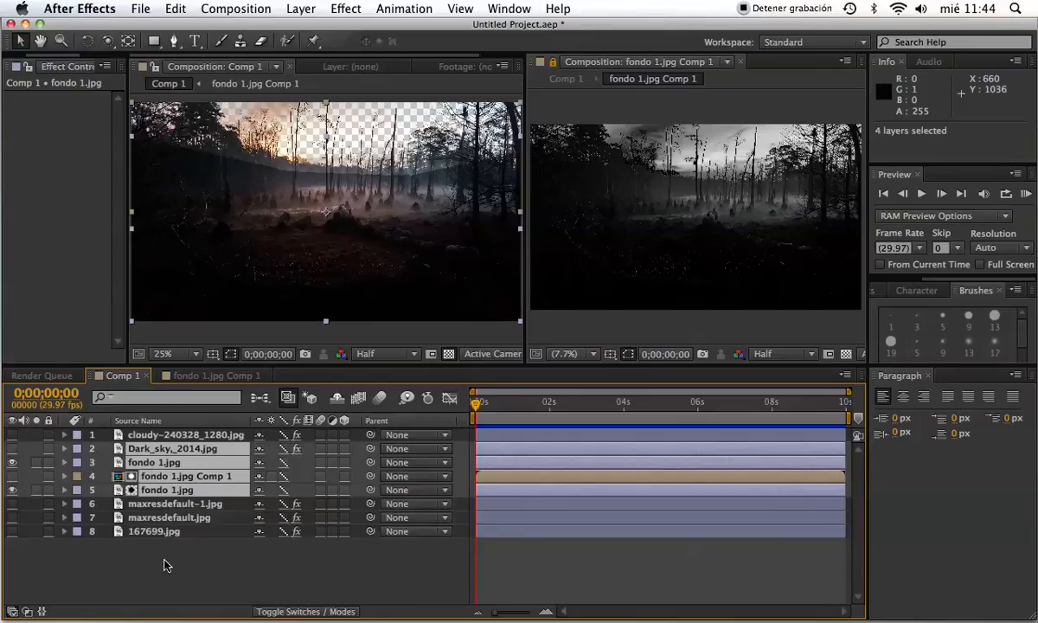
pyautogui.click(165, 562)
pyautogui.click(158, 490)
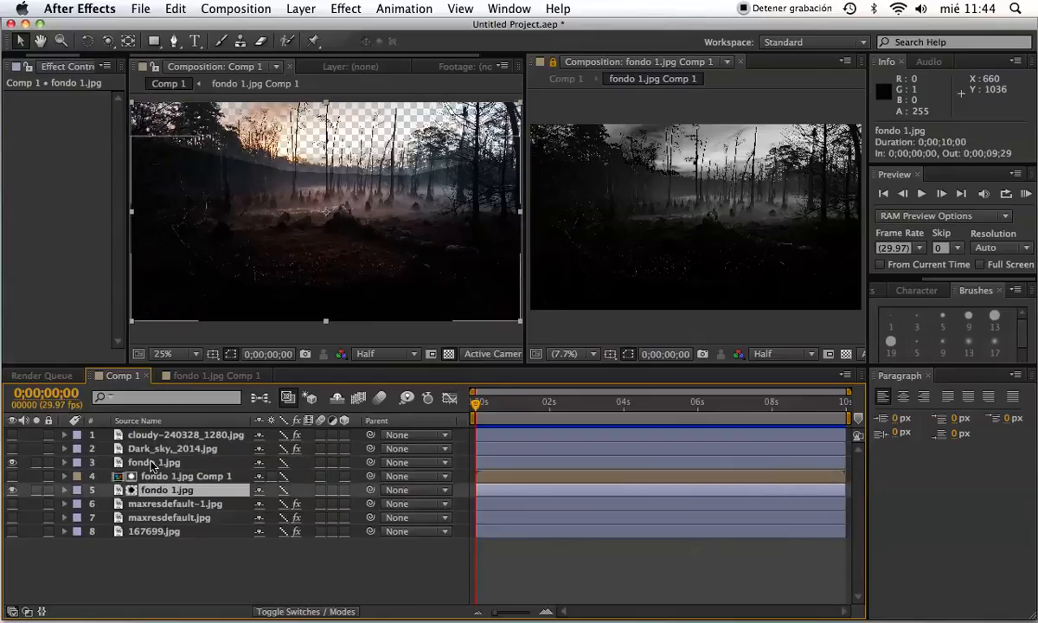
pyautogui.keyDown('shift'); pyautogui.click(152, 464); pyautogui.keyUp('shift')
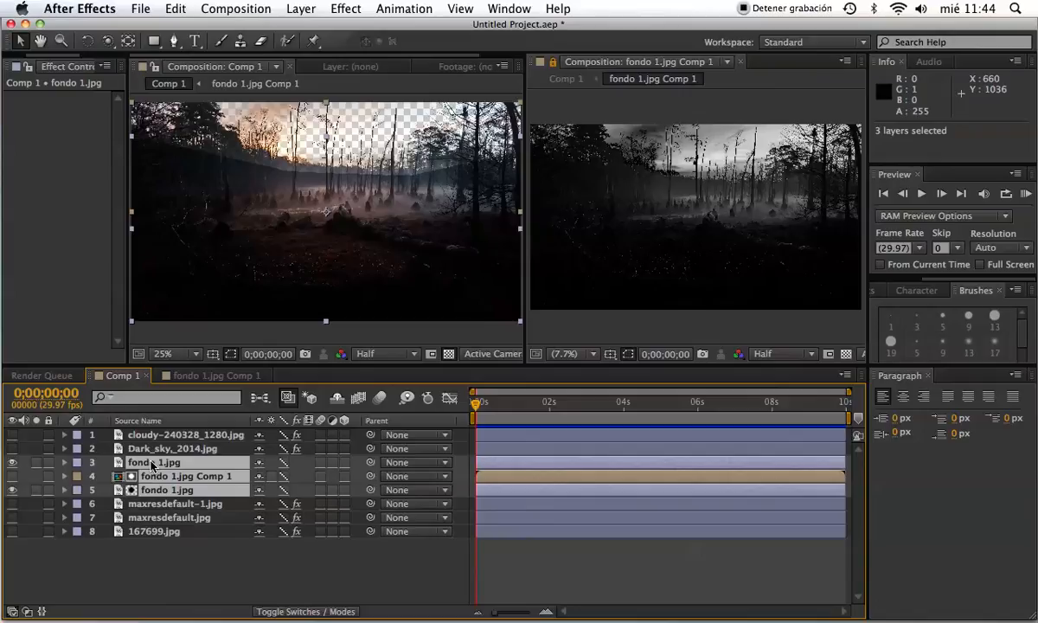
pyautogui.click(300, 8)
pyautogui.click(390, 550)
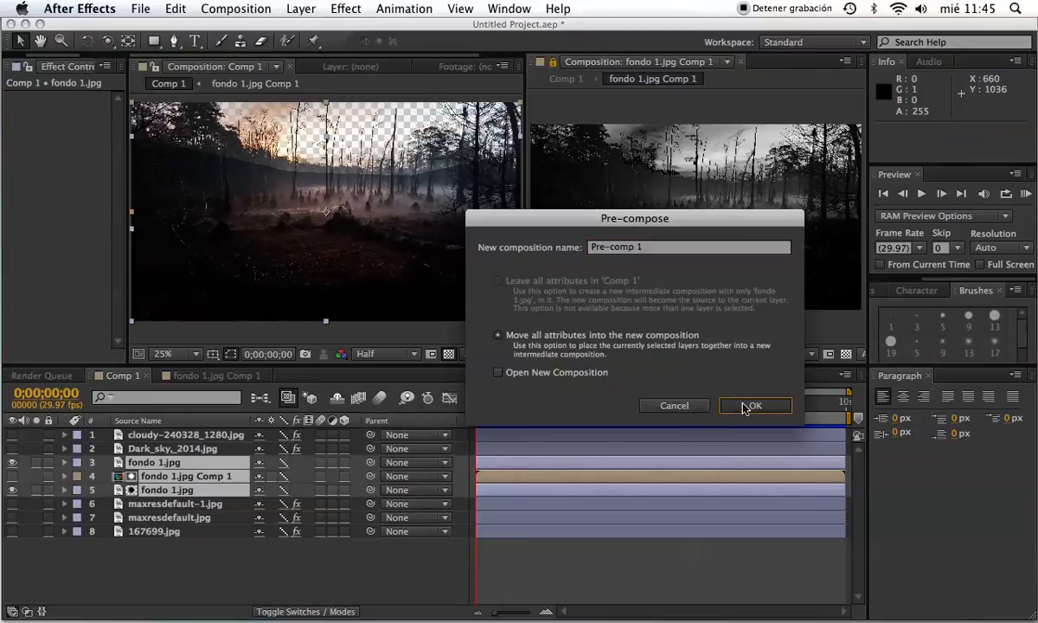
pyautogui.click(672, 406)
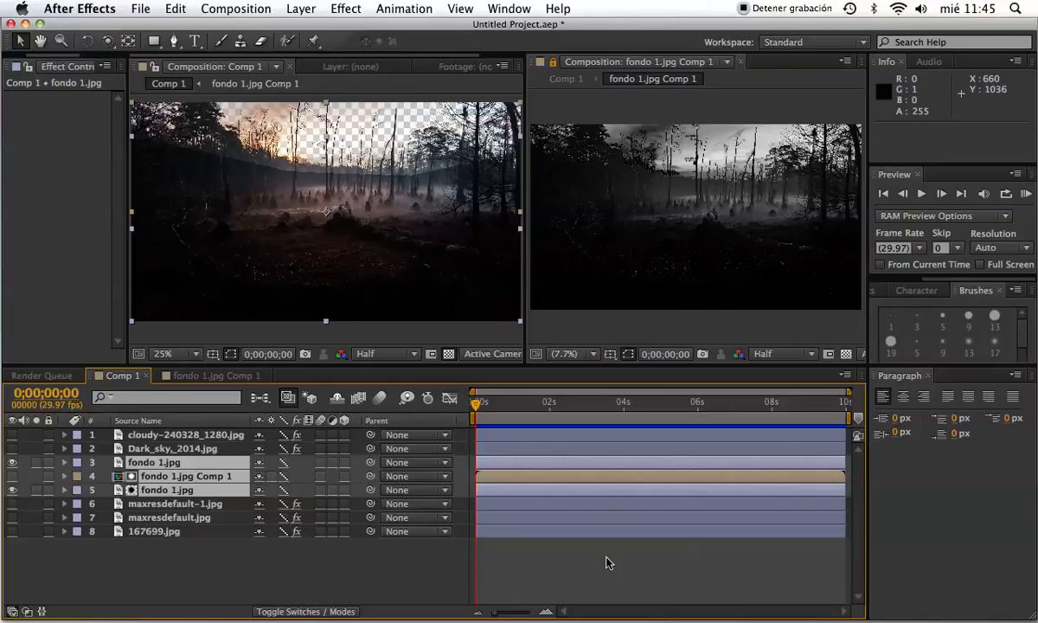
# Step: Pre-compose the three selected layers as Pre-comp 1, moving all attributes into the new composition
pyautogui.click(294, 8)
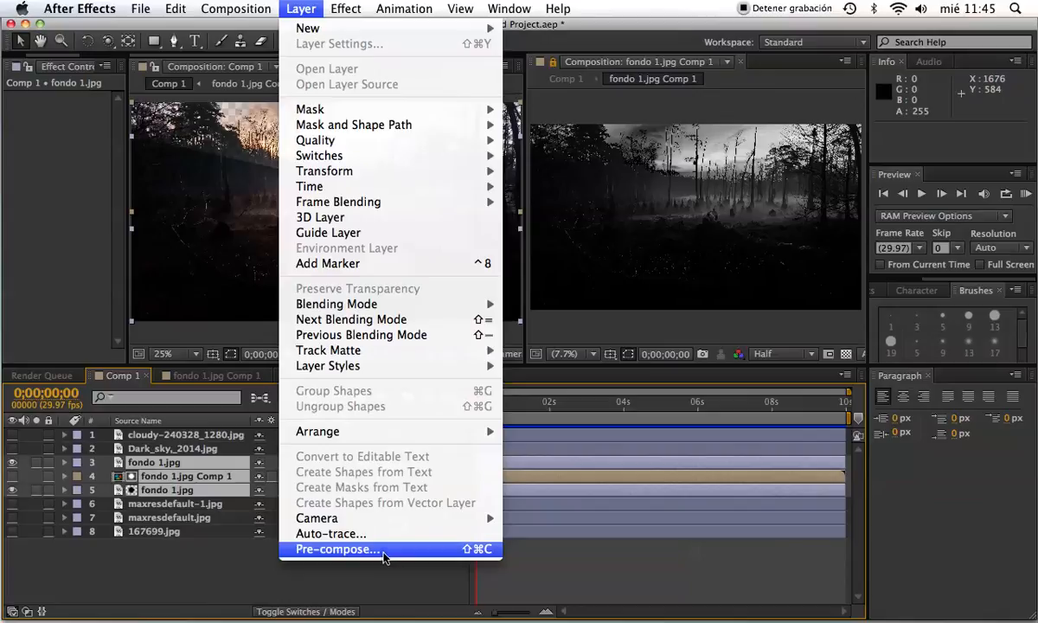
pyautogui.click(385, 550)
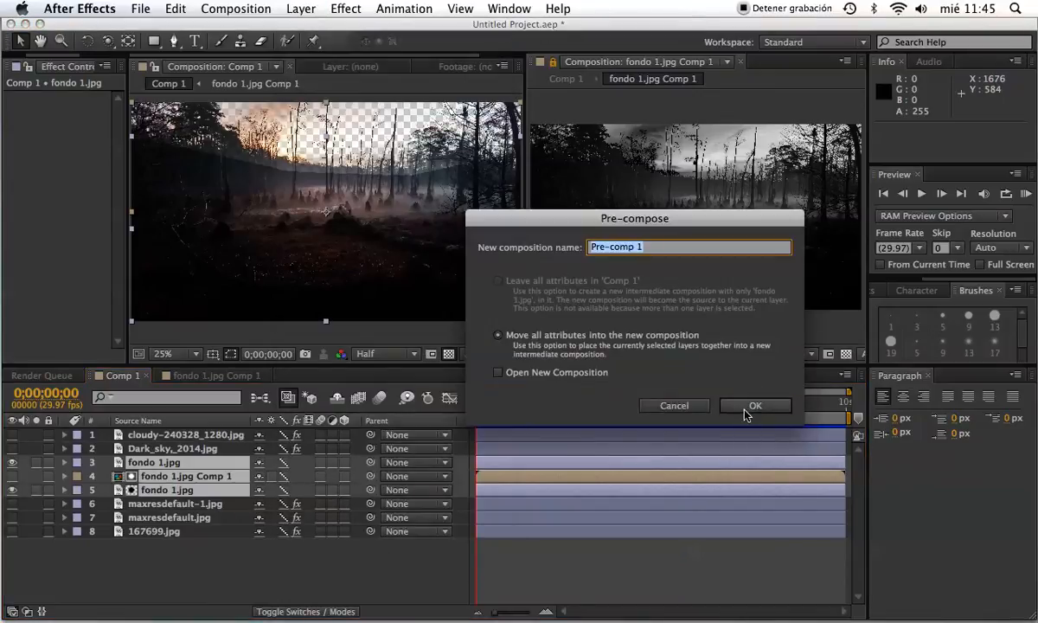
pyautogui.click(746, 412)
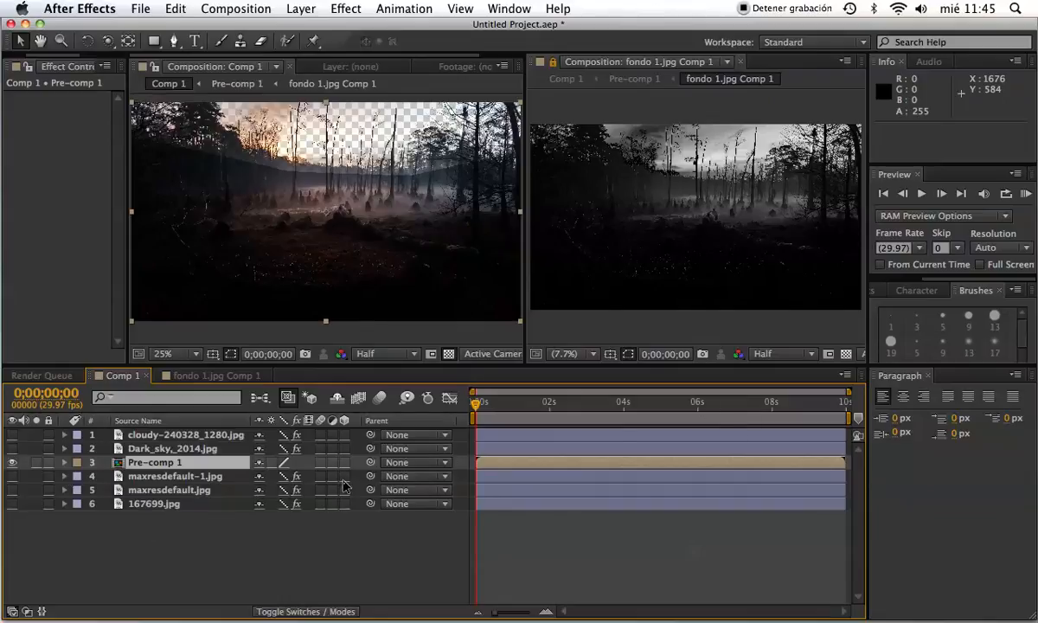
# Step: Close the separate fondo 1.jpg Comp 1 viewer to enlarge the Comp 1 view, and move both sky layers below Pre-comp 1
pyautogui.click(154, 449)
pyautogui.keyDown('shift'); pyautogui.click(142, 433); pyautogui.keyUp('shift')
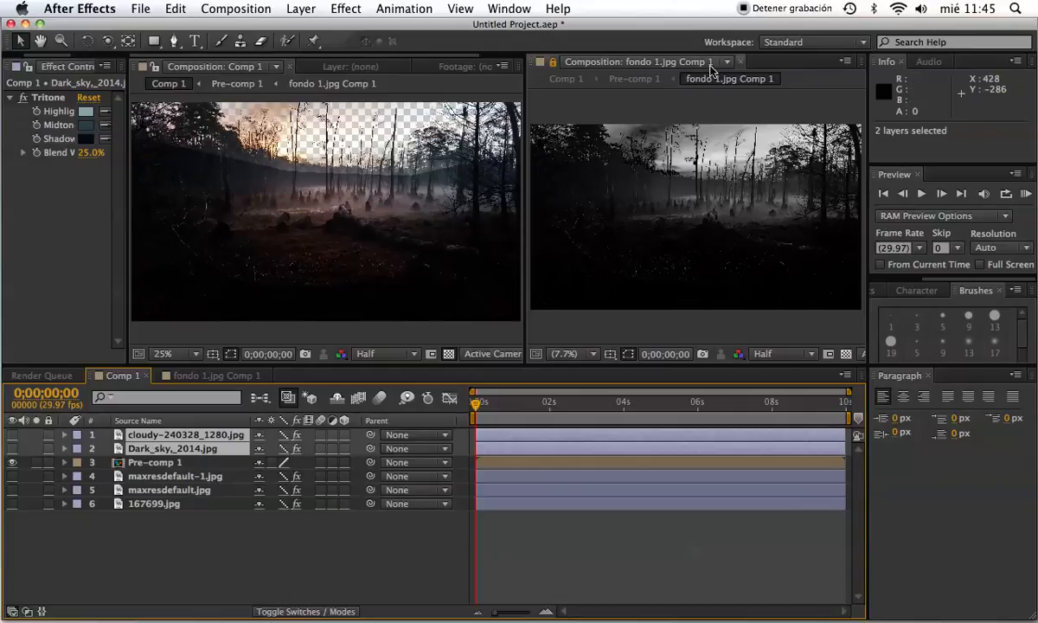
pyautogui.click(741, 63)
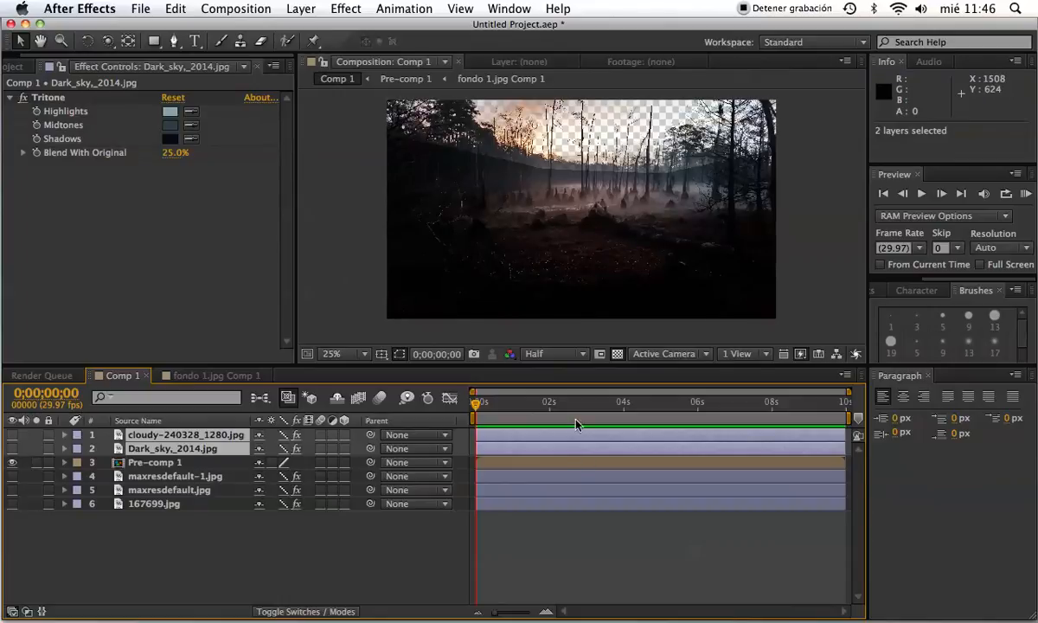
pyautogui.moveTo(596, 371); pyautogui.dragTo(596, 397)
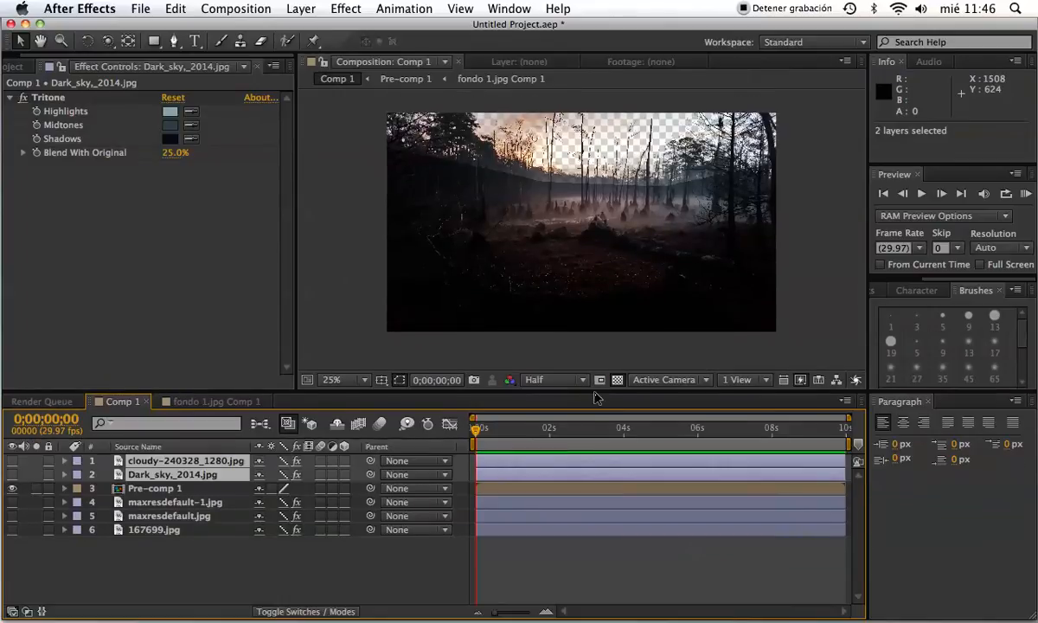
pyautogui.click(9, 67)
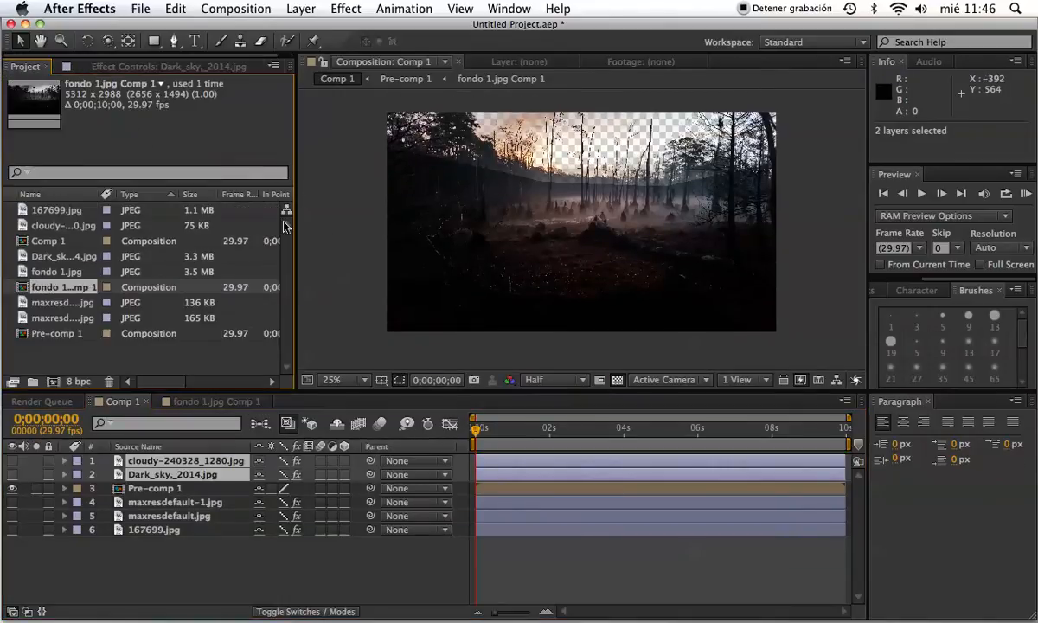
pyautogui.moveTo(295, 223); pyautogui.dragTo(176, 223)
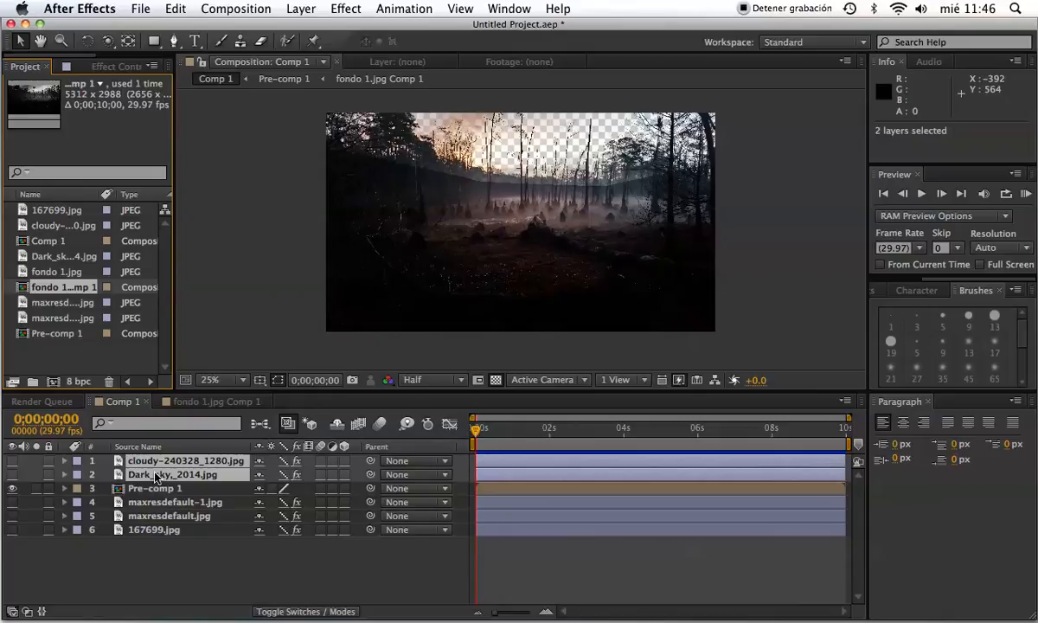
pyautogui.moveTo(155, 477); pyautogui.dragTo(154, 498)
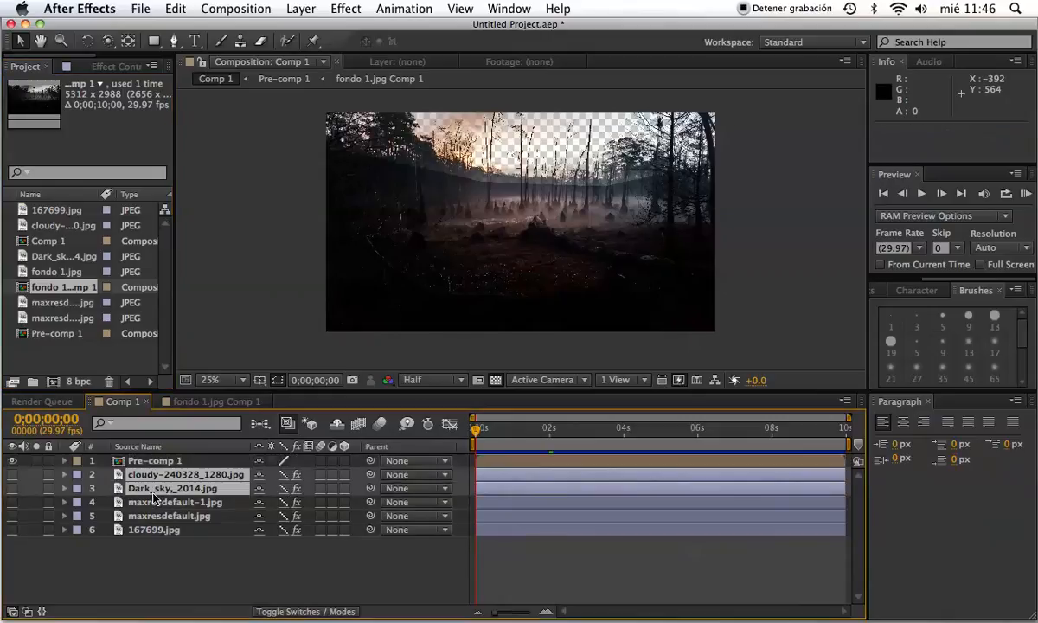
pyautogui.click(138, 581)
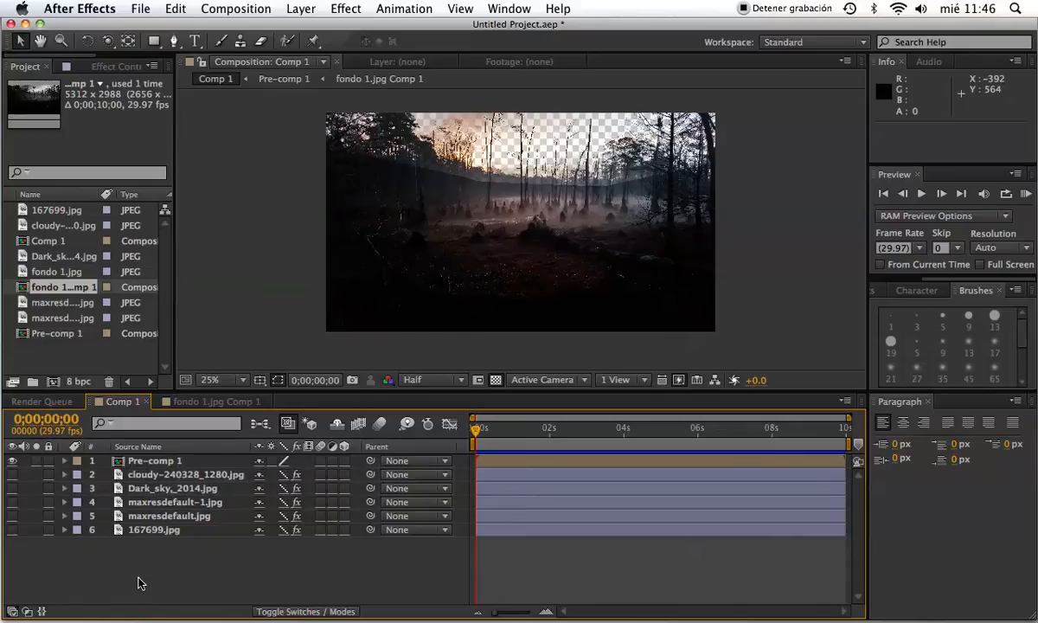
# Step: Switch Pre-comp 1 to draft quality and turn all six Comp 1 layers into 3D layers
pyautogui.click(284, 461)
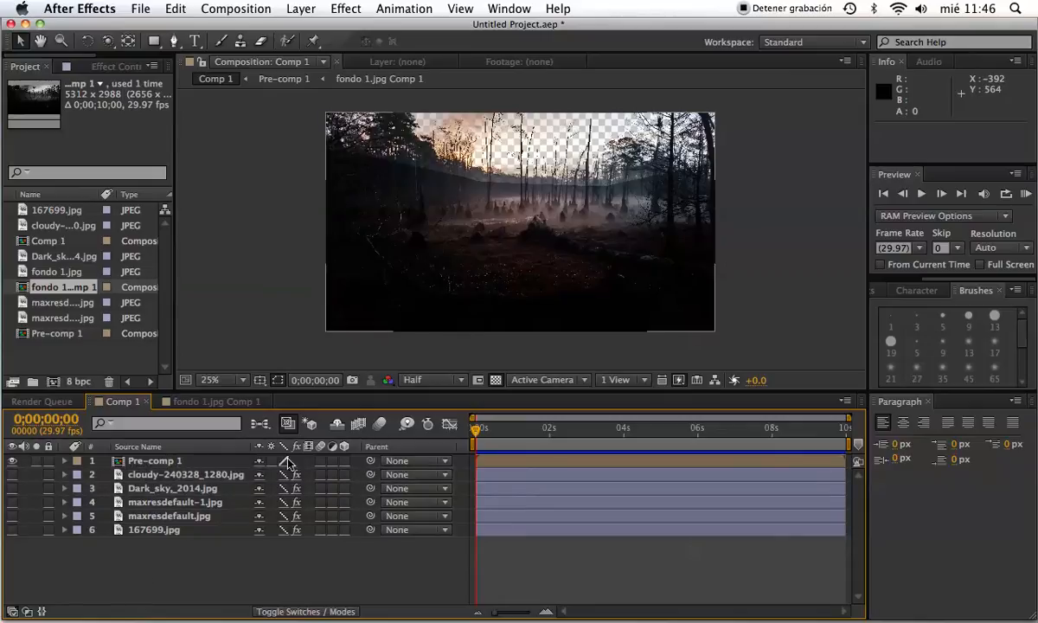
pyautogui.click(343, 461)
pyautogui.moveTo(344, 473); pyautogui.dragTo(349, 542)
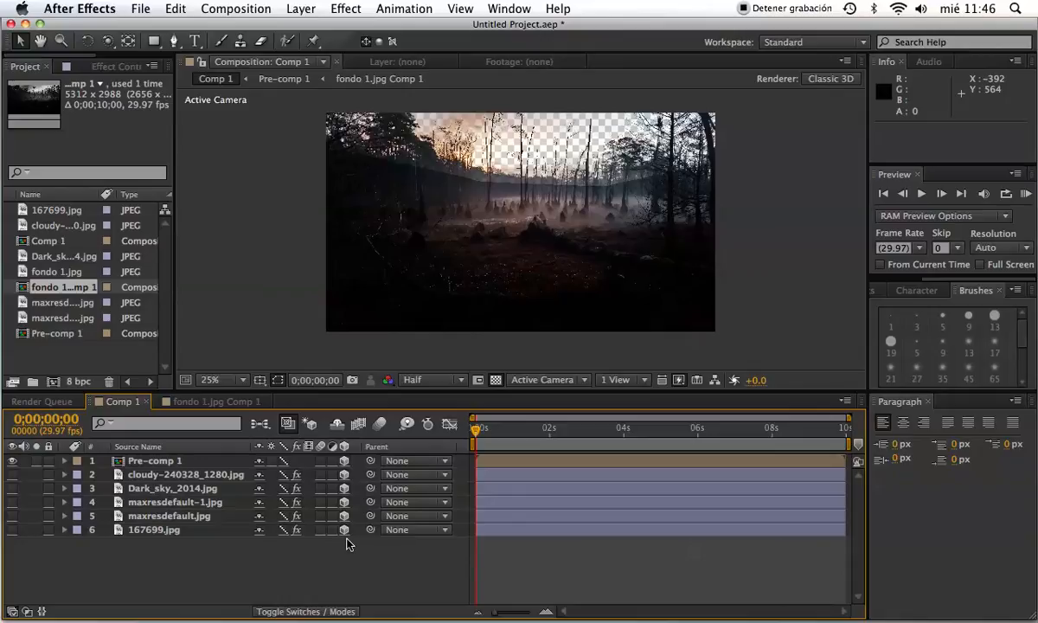
# Step: Make the cloudy-240328_1280.jpg and Dark_sky,_2014.jpg layers visible behind Pre-comp 1
pyautogui.click(148, 461)
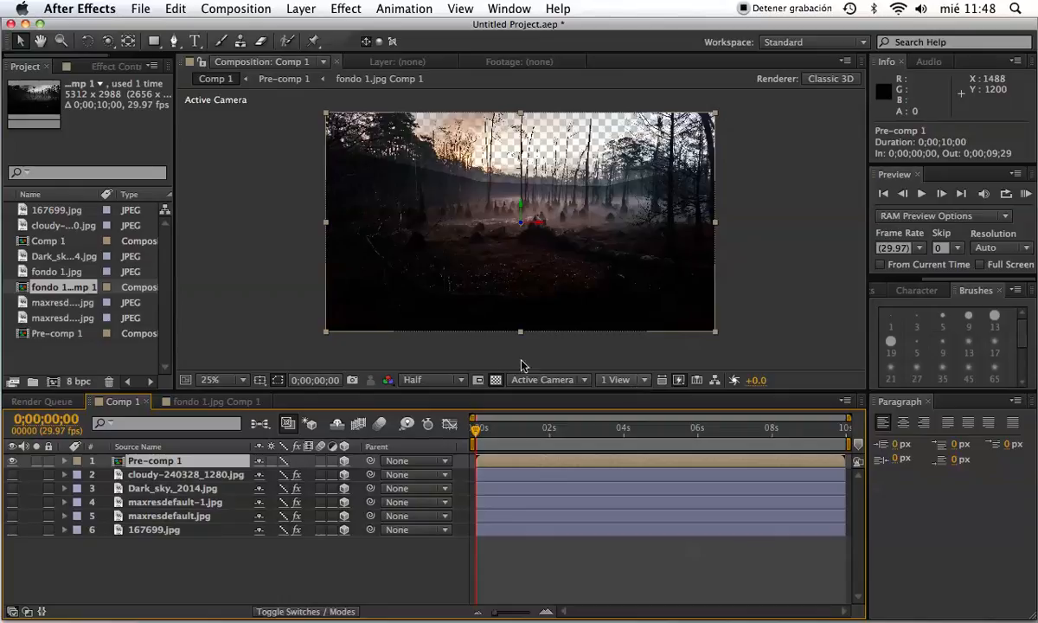
pyautogui.click(145, 474)
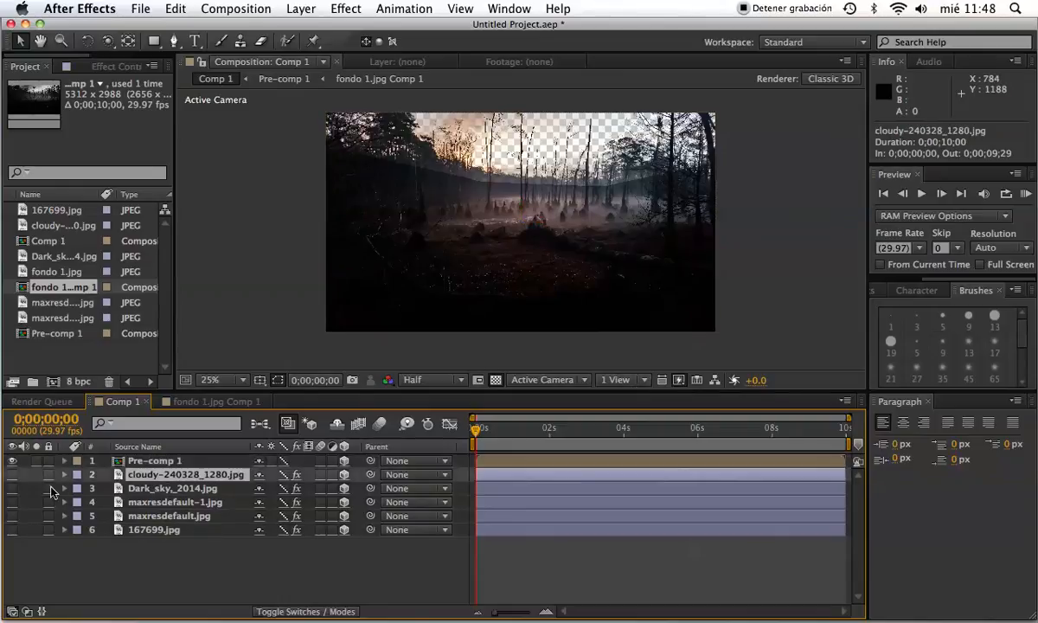
pyautogui.click(12, 474)
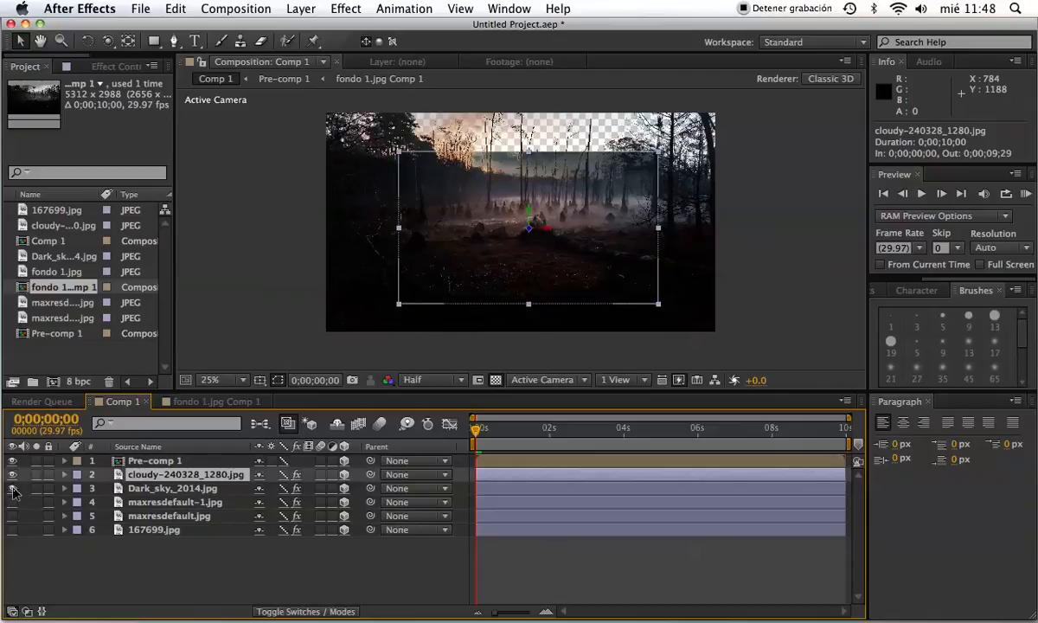
pyautogui.click(12, 490)
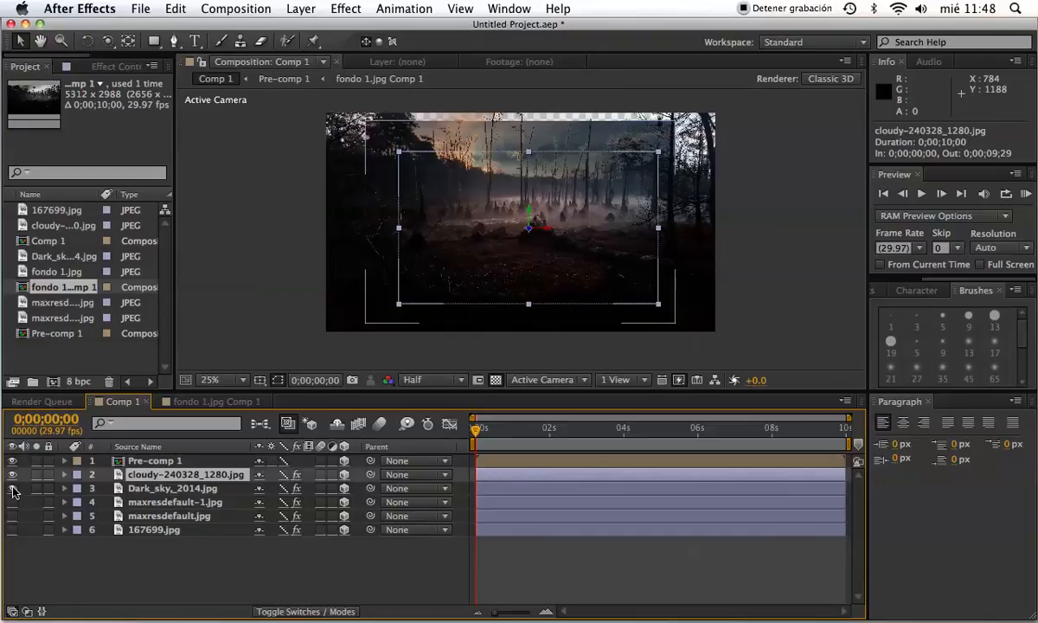
pyautogui.click(13, 488)
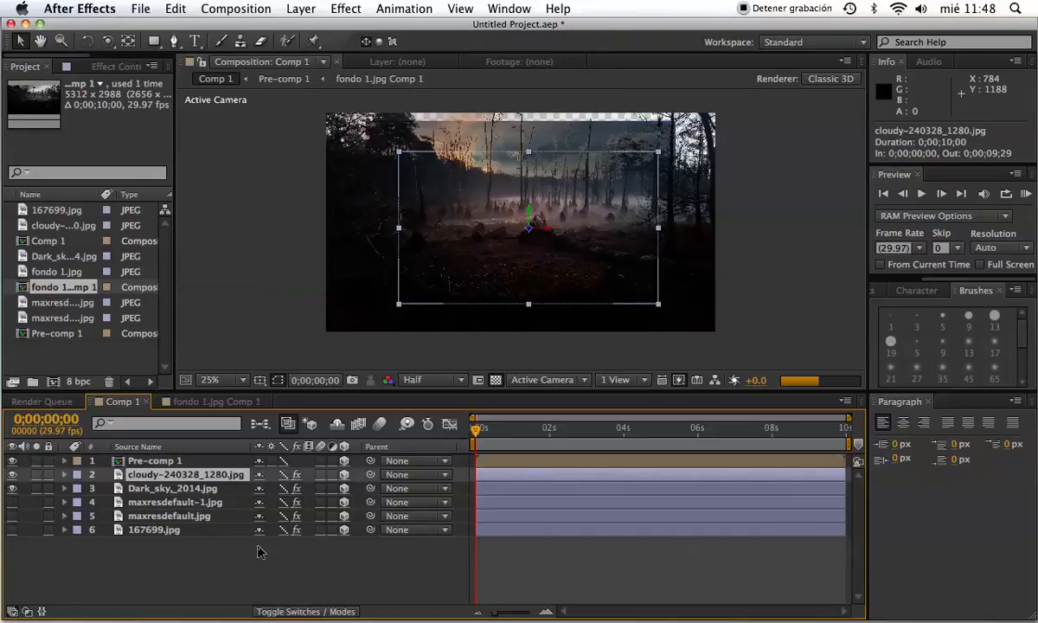
# Step: Set the Comp 1 viewer to 2 Views - Horizontal and select Pre-comp 1 to see its plane from above
pyautogui.click(631, 385)
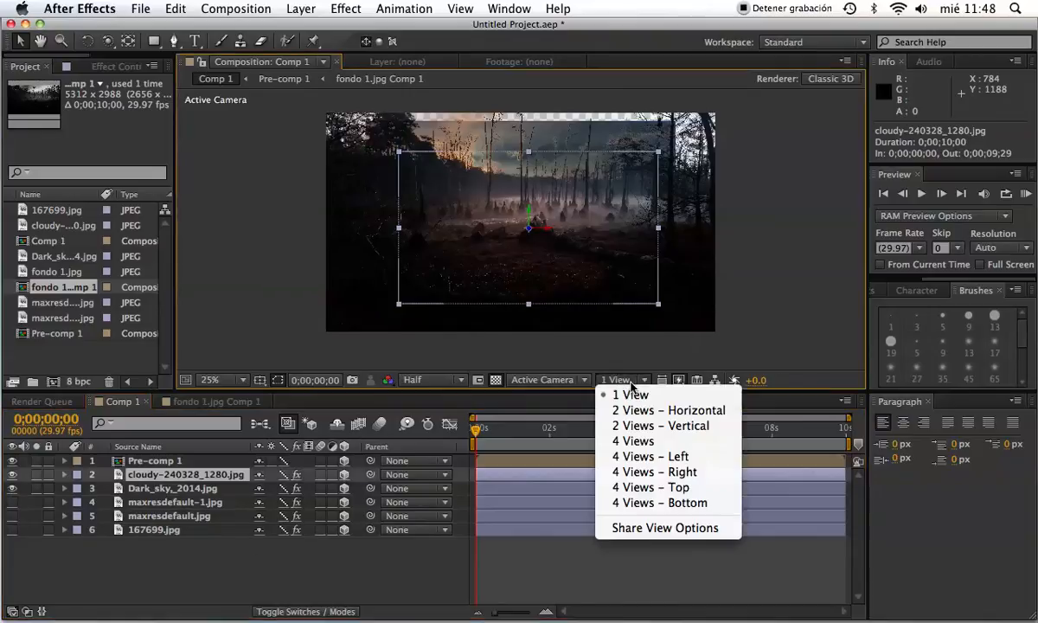
pyautogui.click(631, 411)
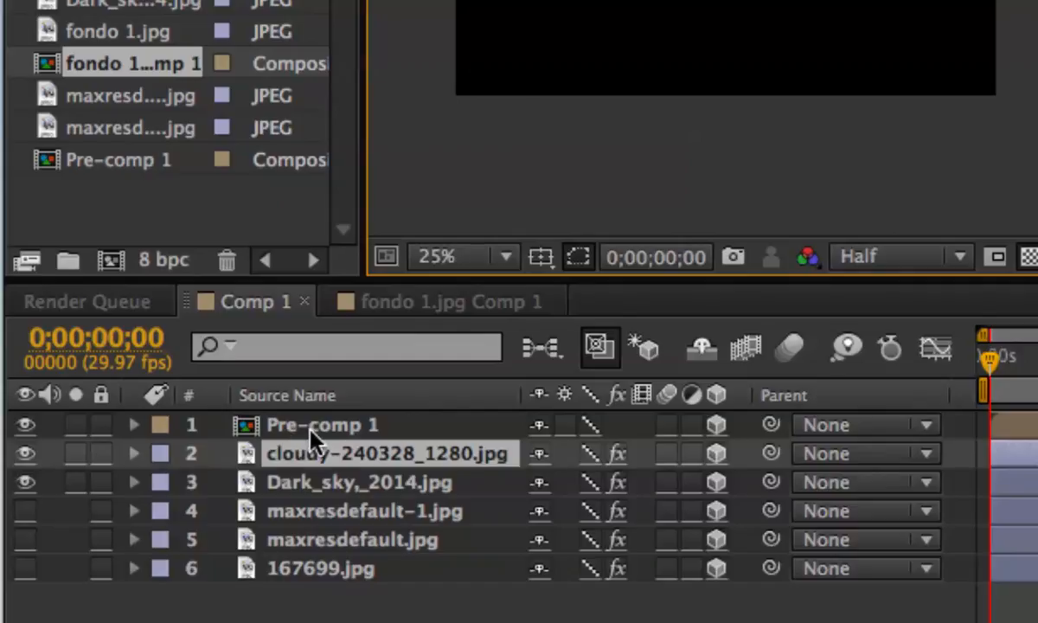
pyautogui.click(122, 431)
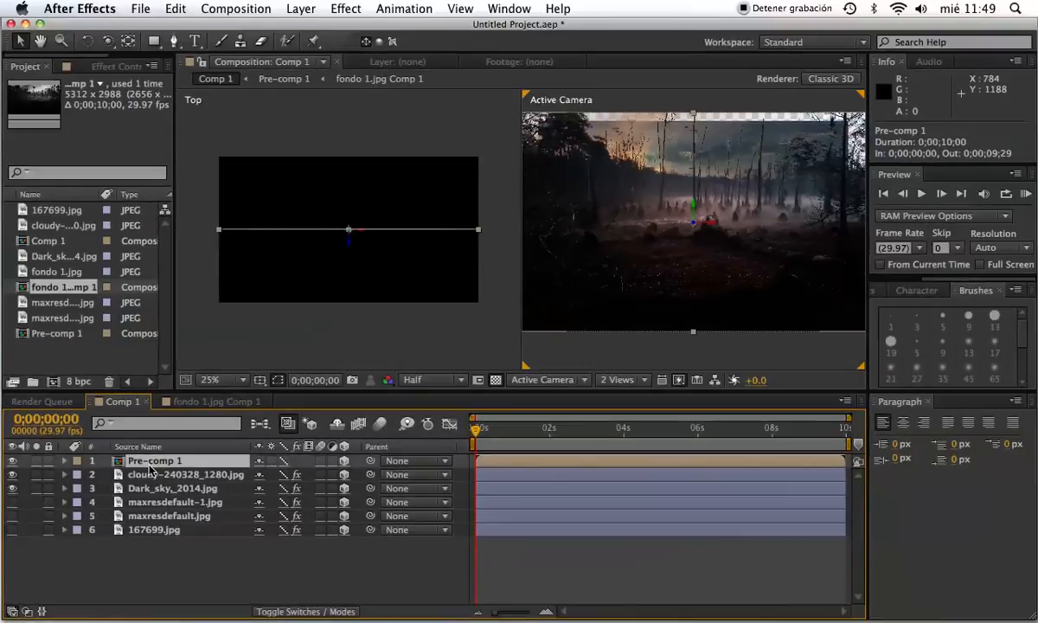
# Step: Push the cloudy-240328_1280.jpg layer back in depth and raise it to a position of about 1000, 140, 1014
pyautogui.click(144, 474)
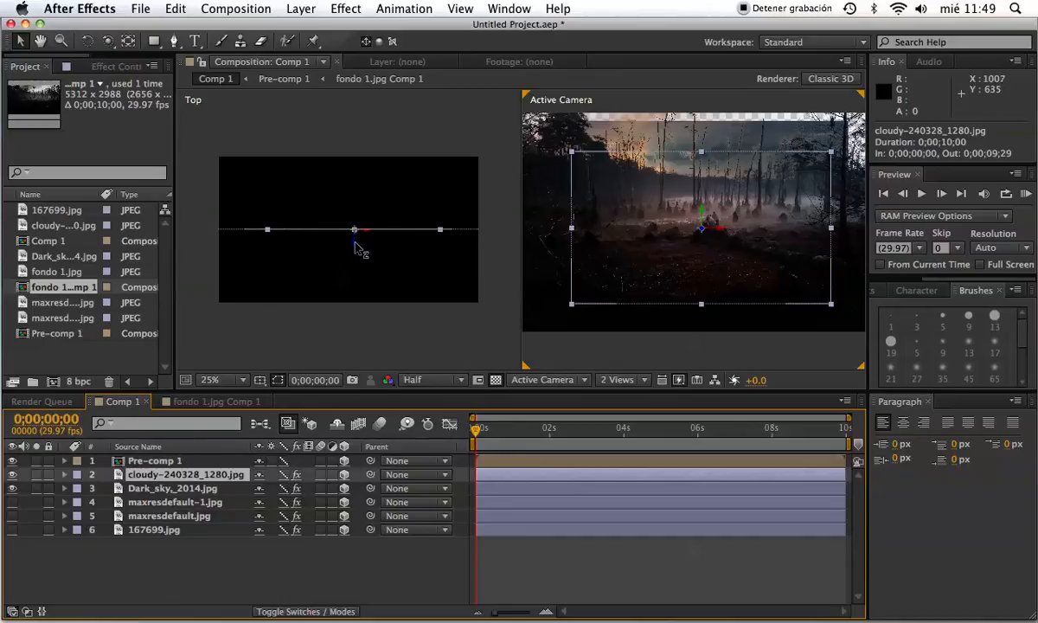
pyautogui.moveTo(355, 246); pyautogui.dragTo(355, 121)
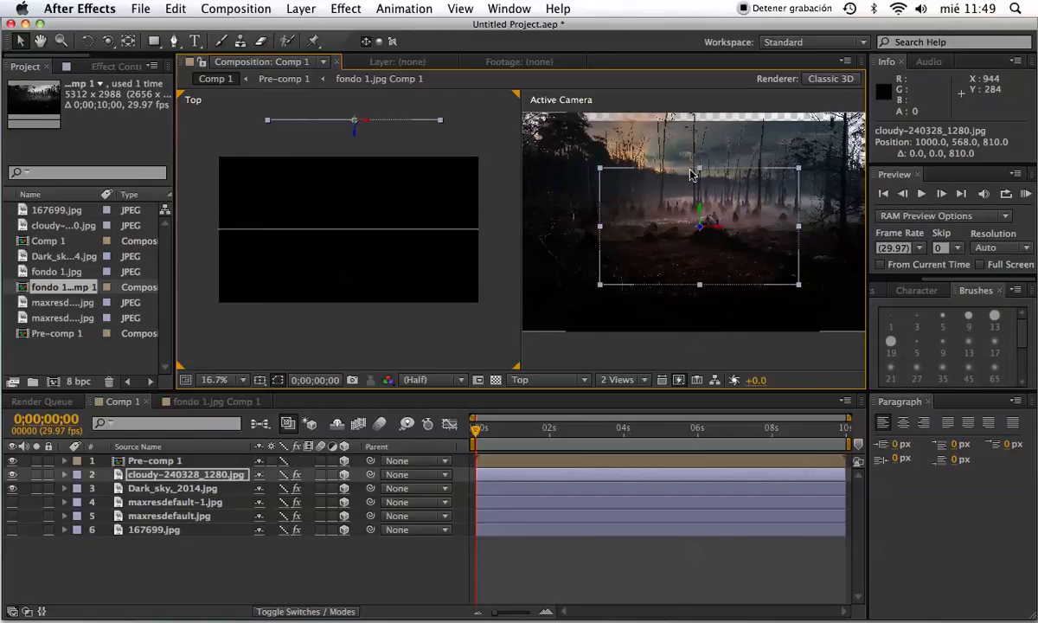
pyautogui.click(700, 206)
pyautogui.moveTo(700, 208); pyautogui.dragTo(700, 148)
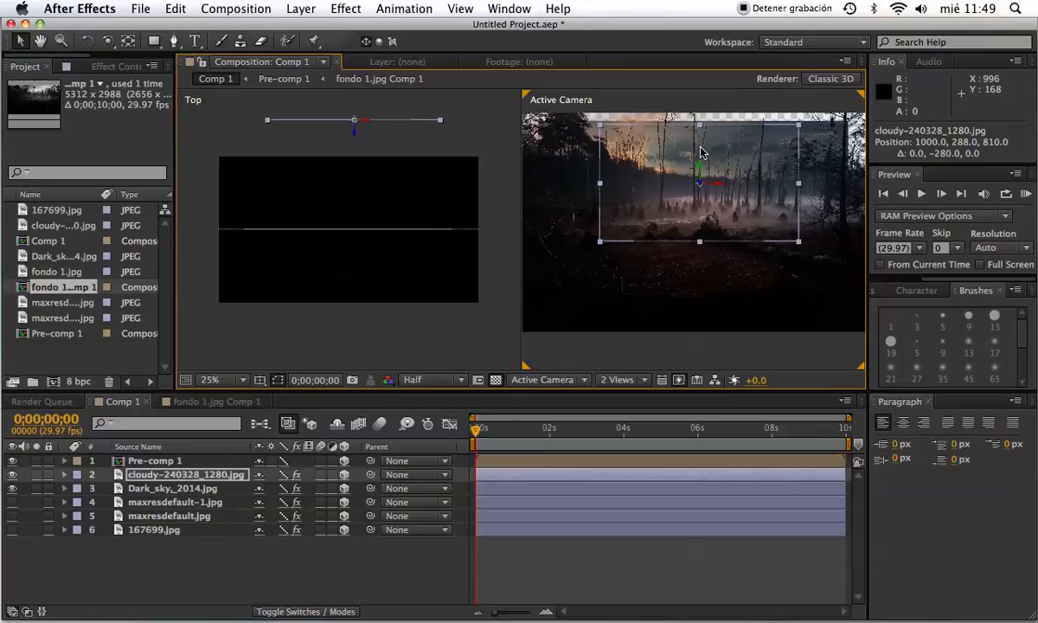
pyautogui.moveTo(700, 146); pyautogui.dragTo(697, 148)
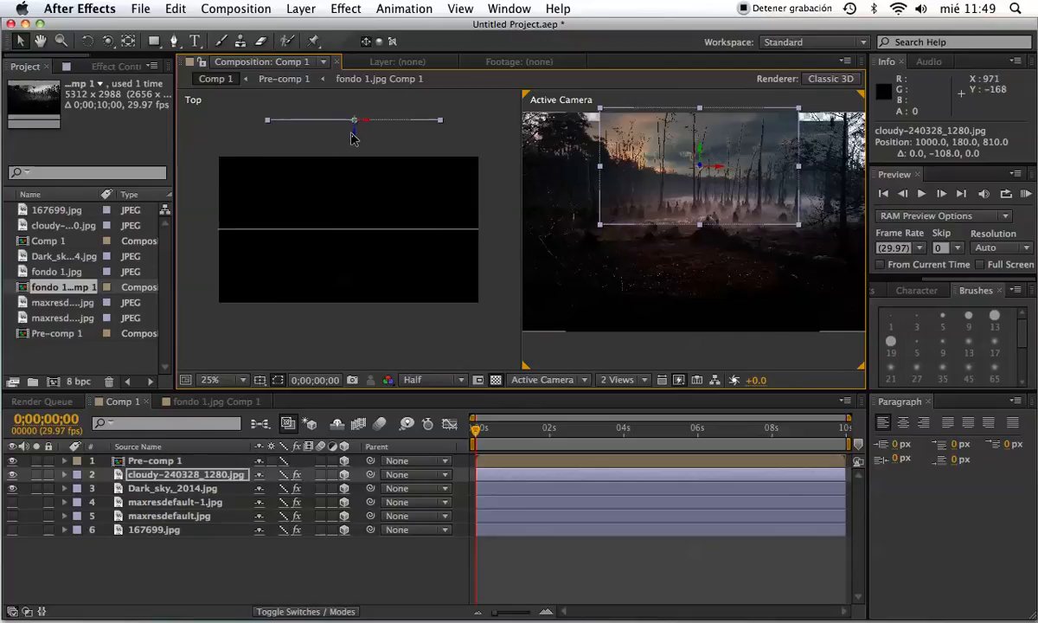
pyautogui.moveTo(352, 136); pyautogui.dragTo(356, 104)
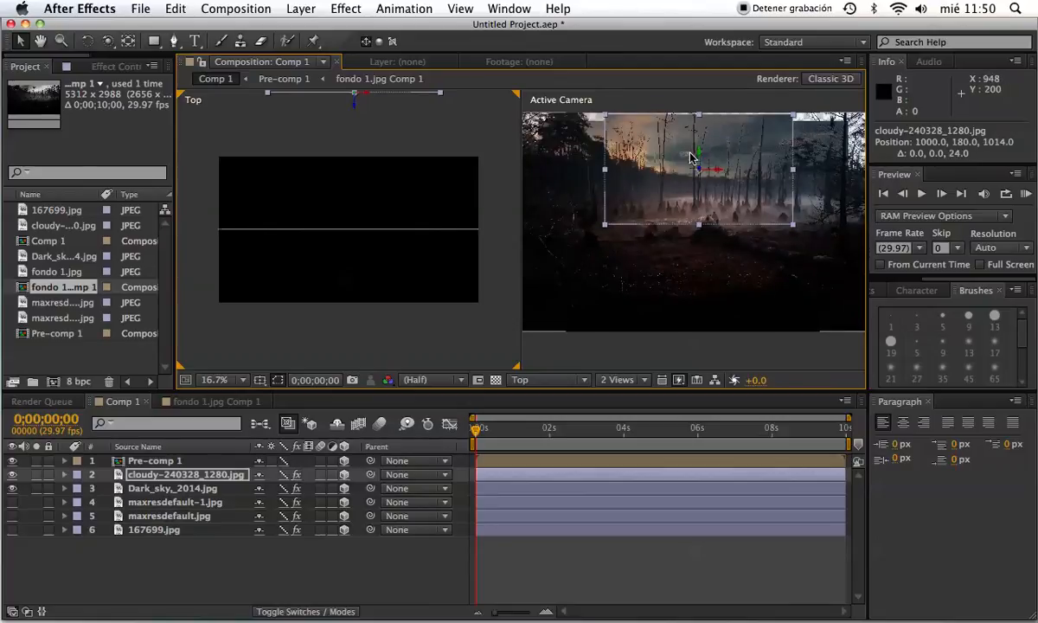
pyautogui.moveTo(689, 155); pyautogui.dragTo(699, 147)
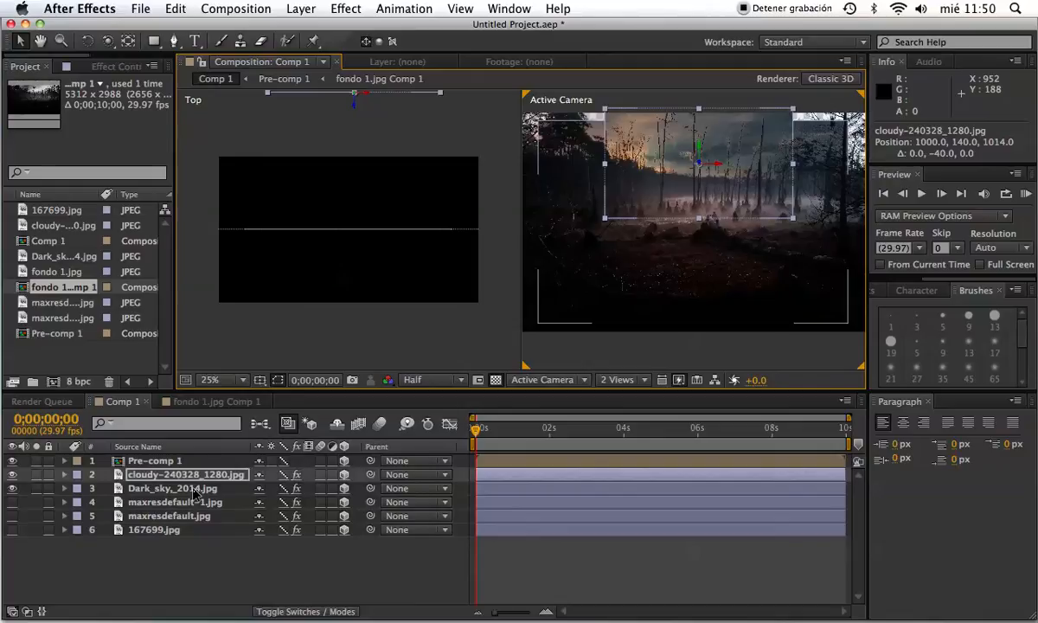
# Step: Add a new camera layer to Comp 1, accepting the offered camera settings
pyautogui.click(303, 10)
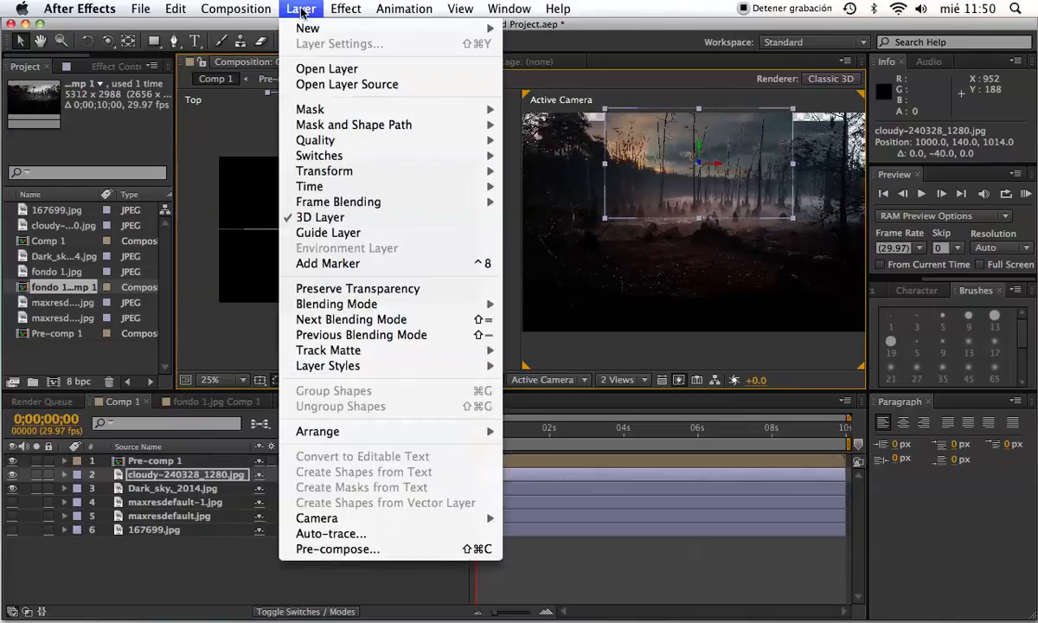
pyautogui.moveTo(307, 28)
pyautogui.click(533, 80)
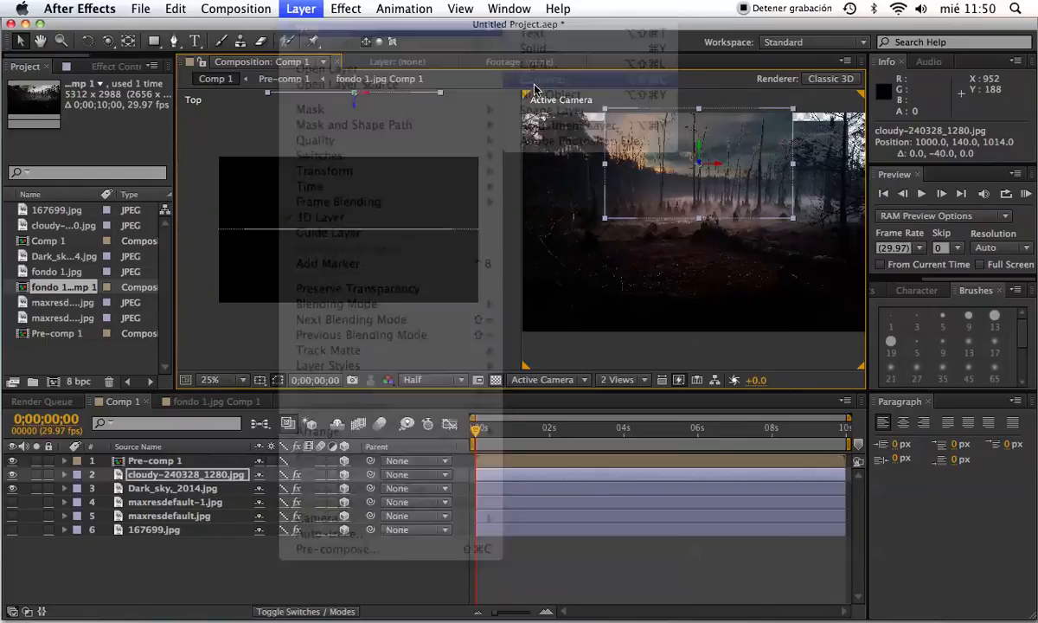
pyautogui.click(746, 480)
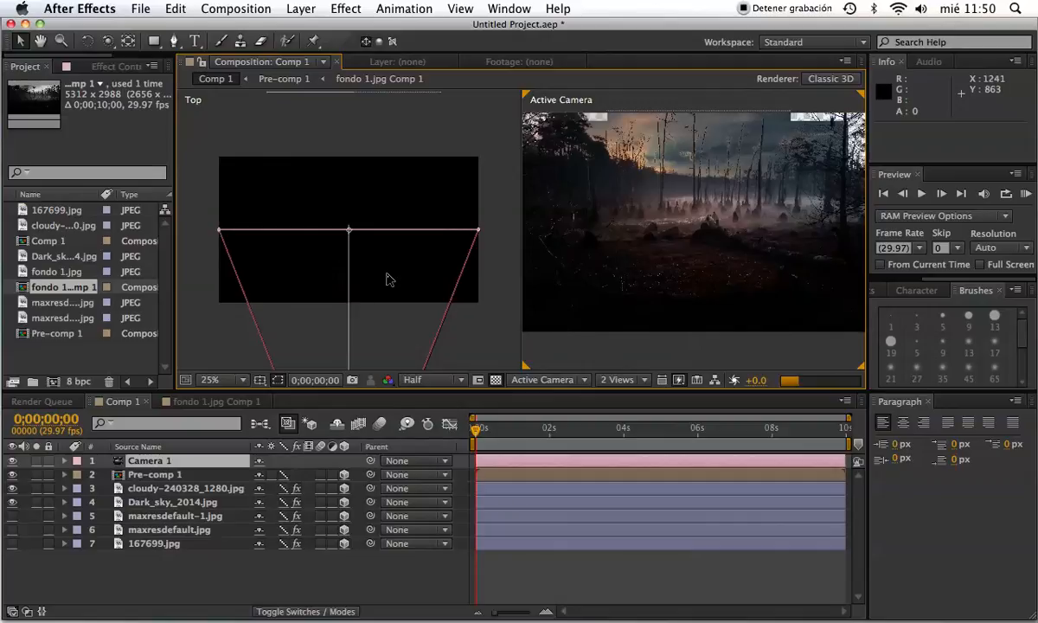
# Step: Move the Dark_sky,_2014.jpg layer upward to a position of about 960, -228, 0
pyautogui.scroll(-3, 385, 278)
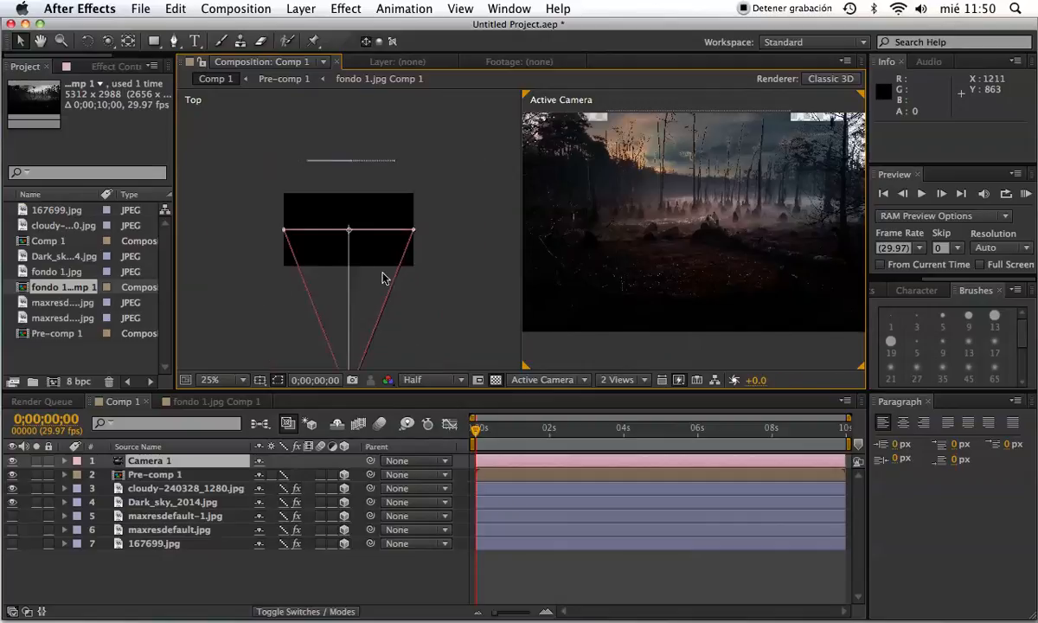
pyautogui.scroll(-3, 385, 278)
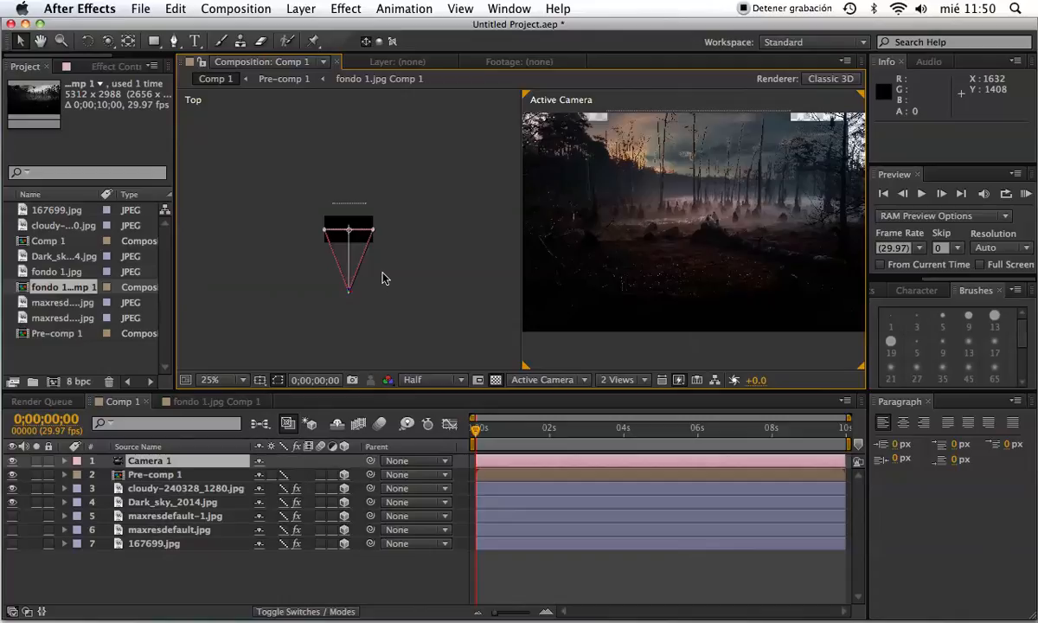
pyautogui.click(158, 500)
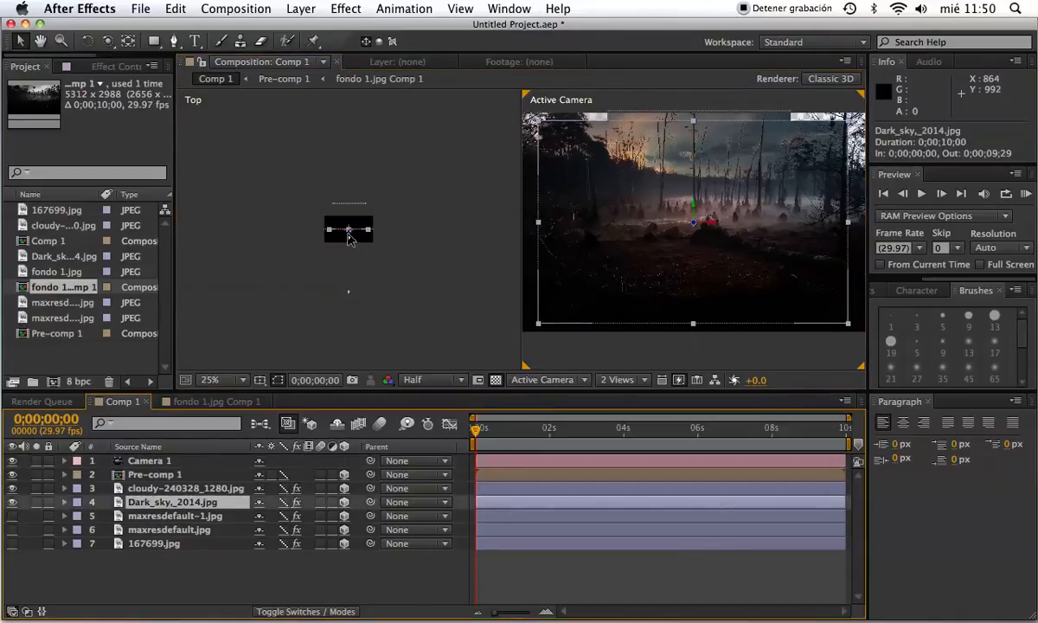
pyautogui.click(350, 230)
pyautogui.moveTo(350, 230); pyautogui.dragTo(350, 220)
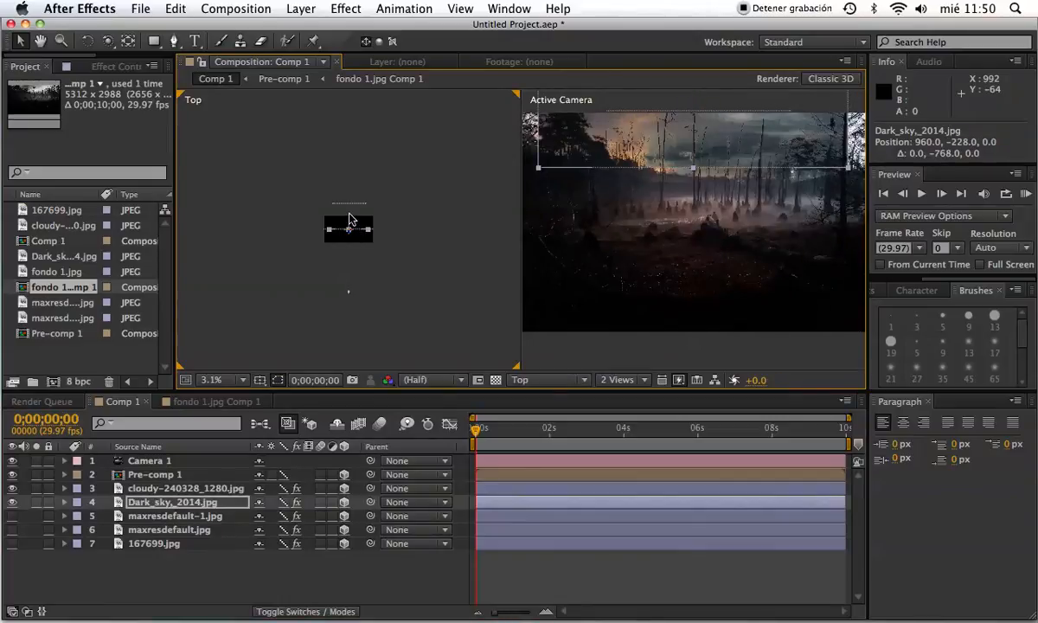
# Step: Lower the Dark_sky,_2014.jpg layer to a position of about 960, -28, 0
pyautogui.scroll(-2, 694, 249)
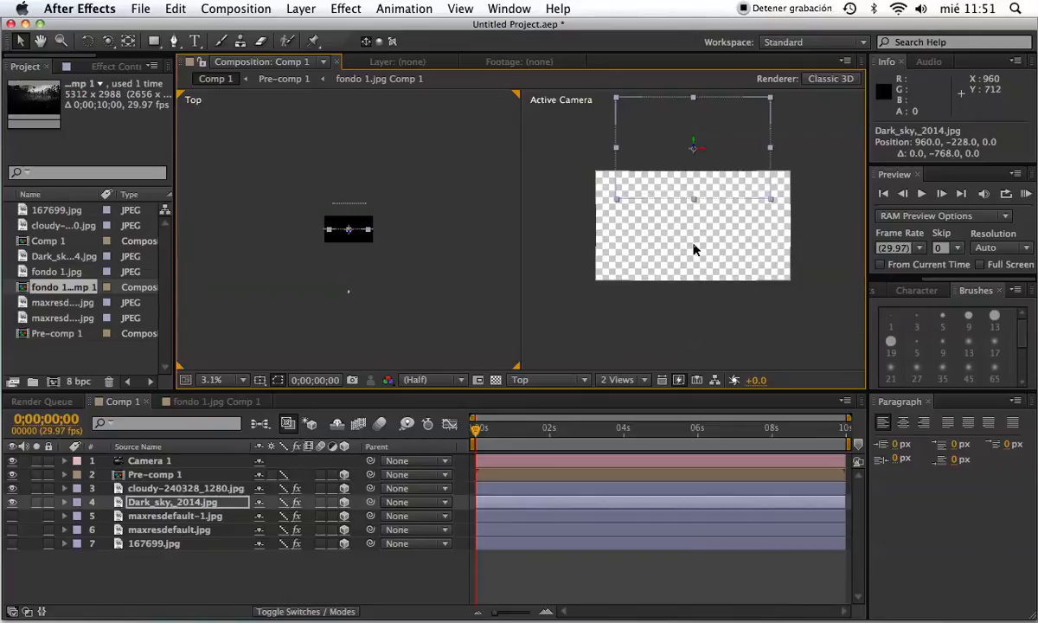
pyautogui.scroll(-3, 694, 249)
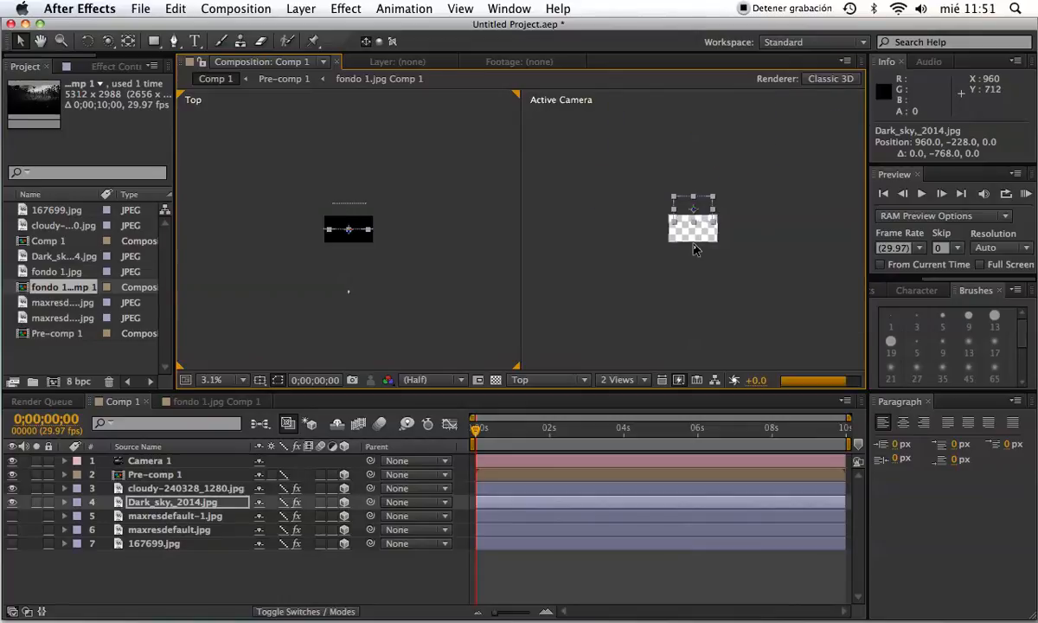
pyautogui.scroll(2, 693, 249)
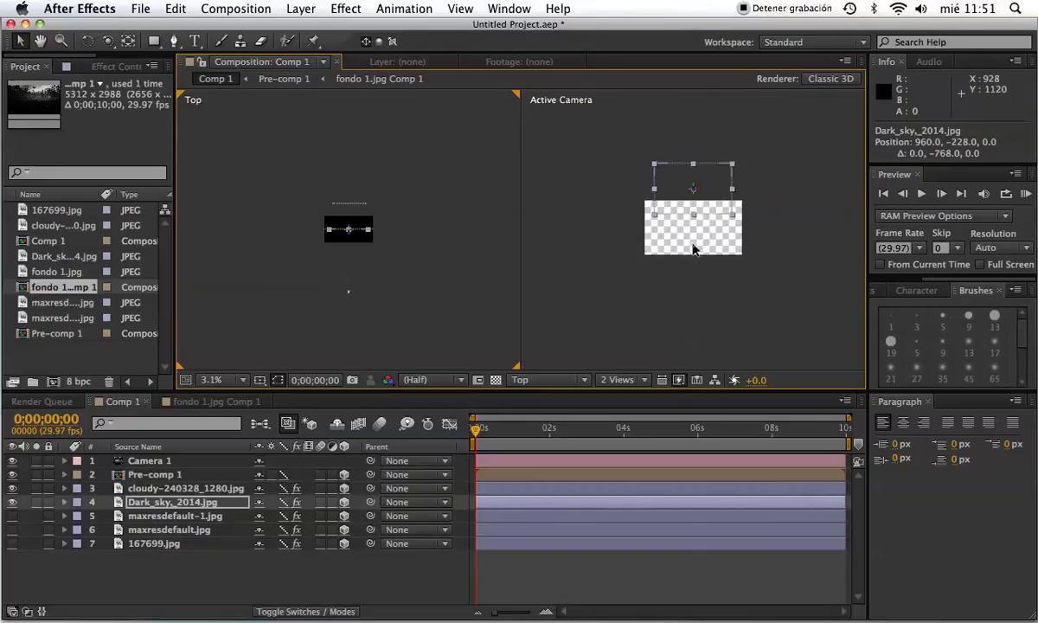
pyautogui.scroll(2, 694, 249)
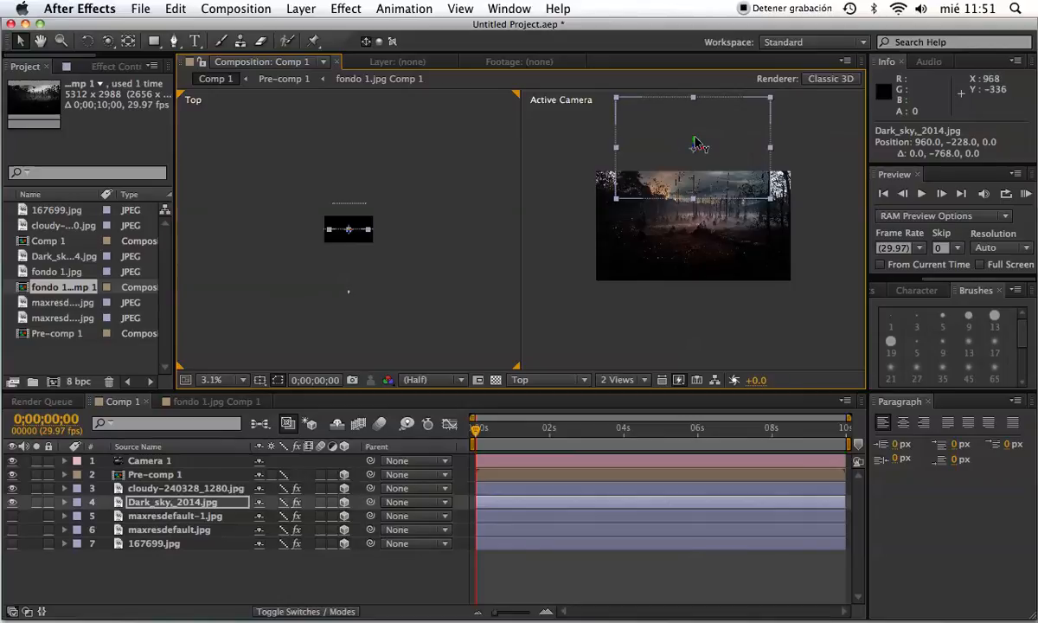
pyautogui.moveTo(694, 143); pyautogui.dragTo(696, 163)
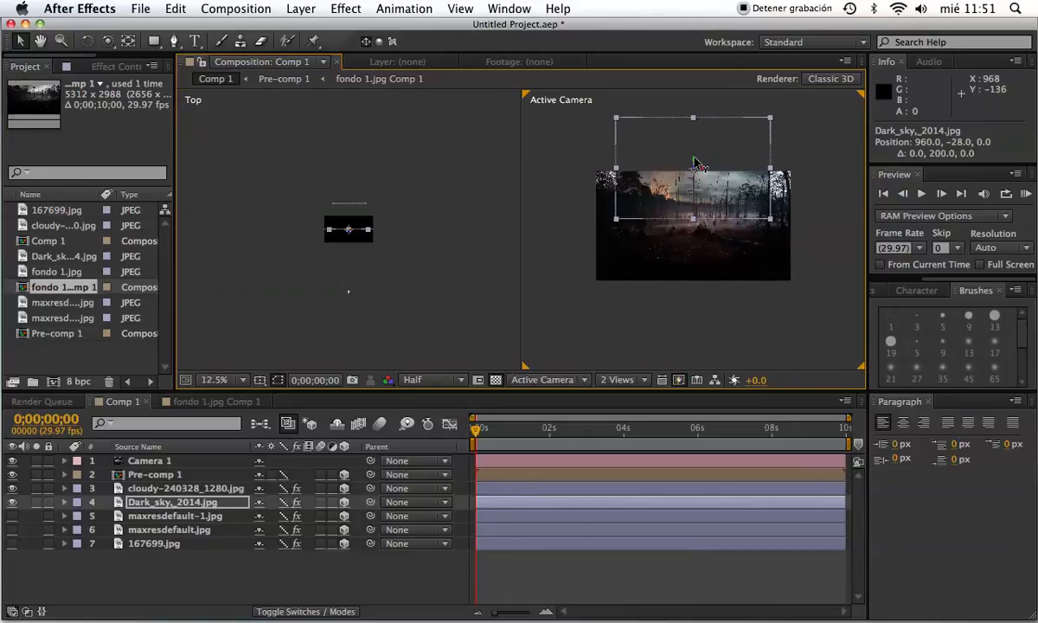
# Step: Scale the Dark_sky,_2014.jpg layer up to about 122.6% and lower it to a position of about 960, 548, 0
pyautogui.click(65, 503)
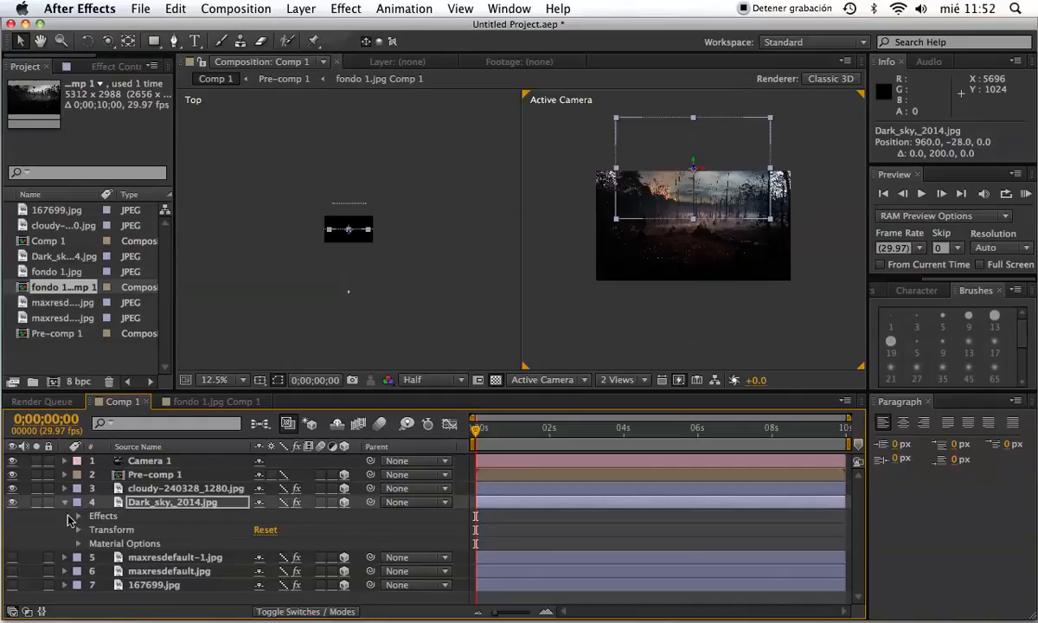
pyautogui.click(83, 528)
pyautogui.click(81, 531)
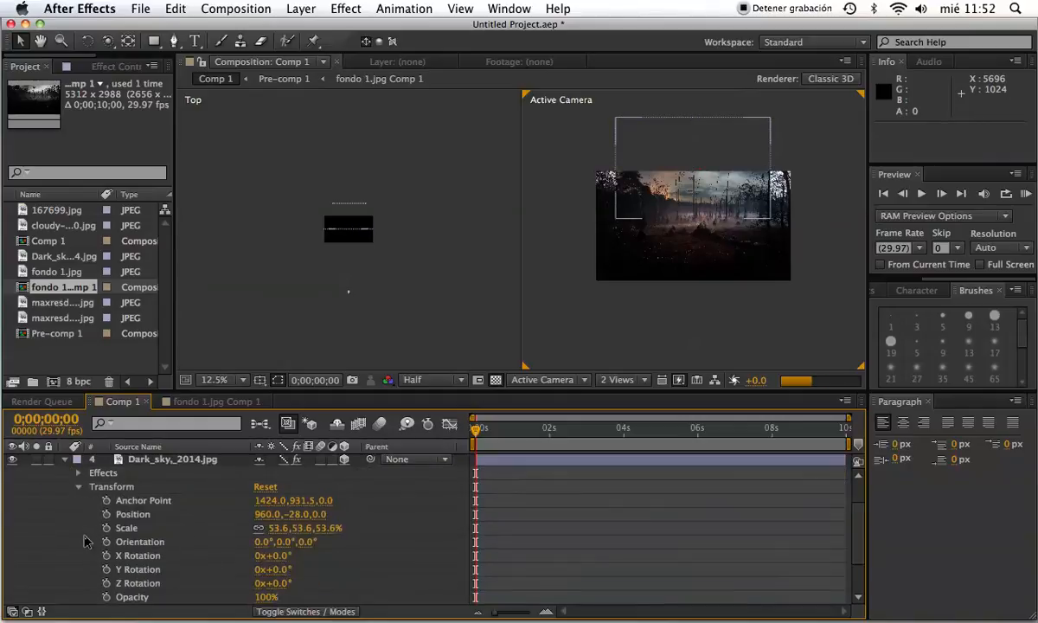
pyautogui.click(303, 527)
pyautogui.moveTo(305, 528); pyautogui.dragTo(348, 531)
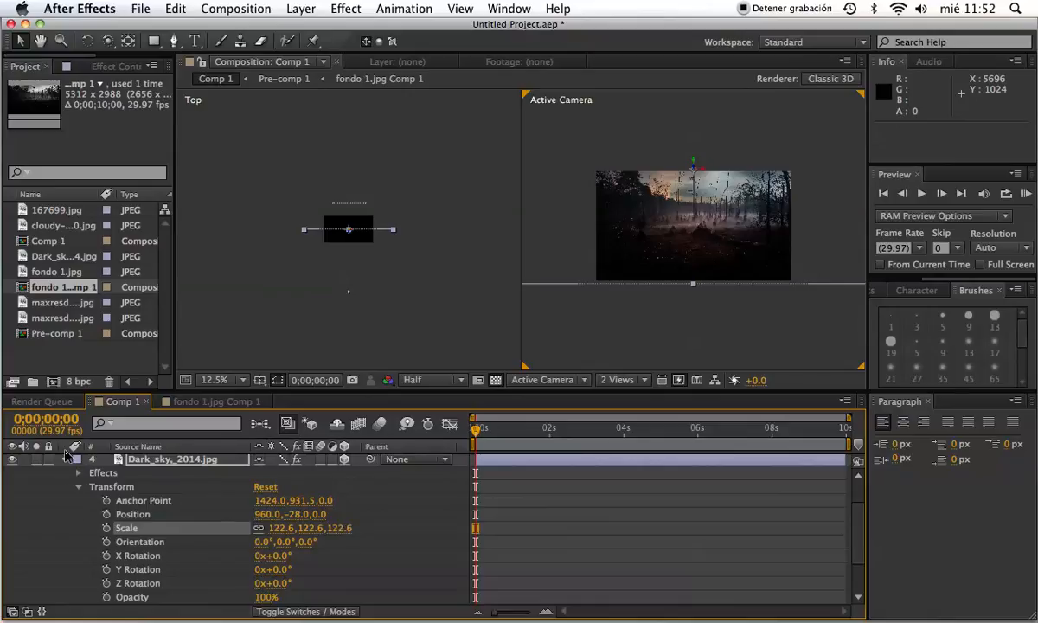
pyautogui.click(65, 459)
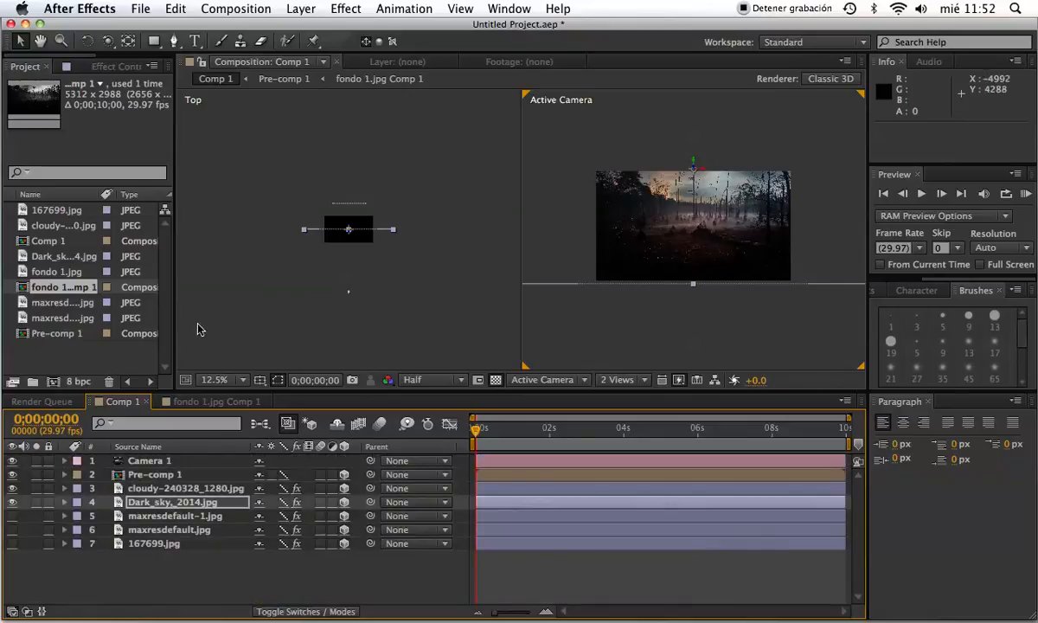
pyautogui.moveTo(692, 163); pyautogui.dragTo(695, 226)
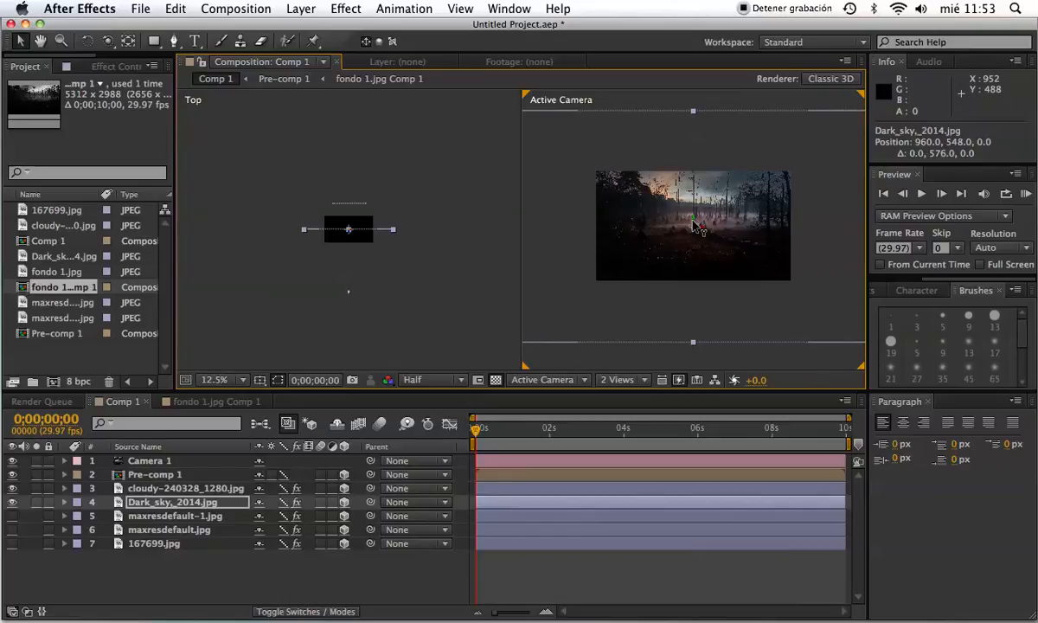
# Step: Make the maxresdefault-1.jpg, maxresdefault.jpg and 167699.jpg layers visible
pyautogui.click(12, 516)
pyautogui.click(12, 529)
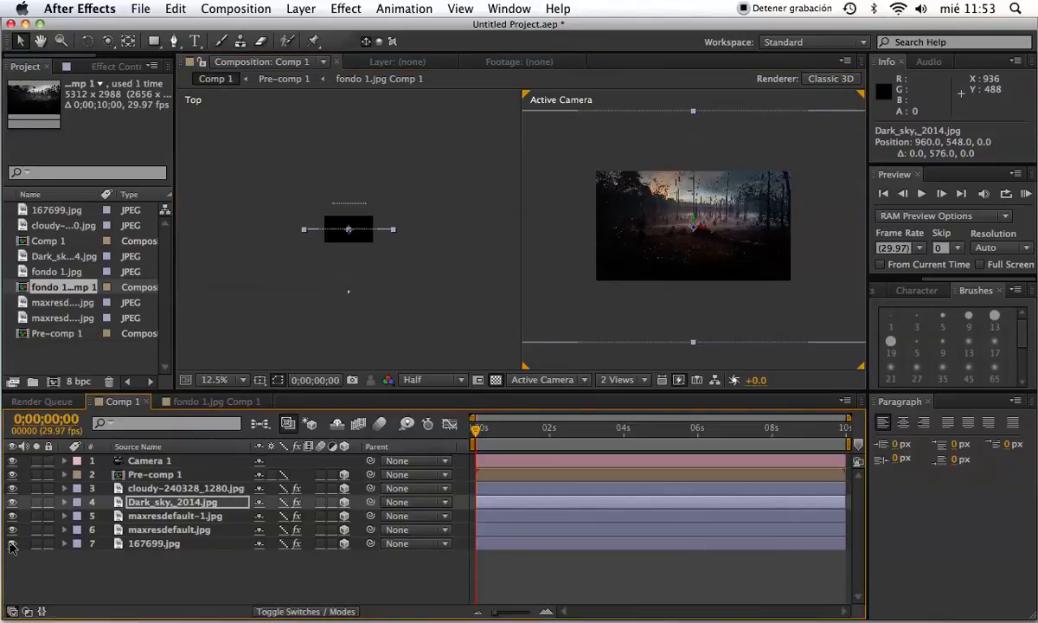
pyautogui.click(12, 543)
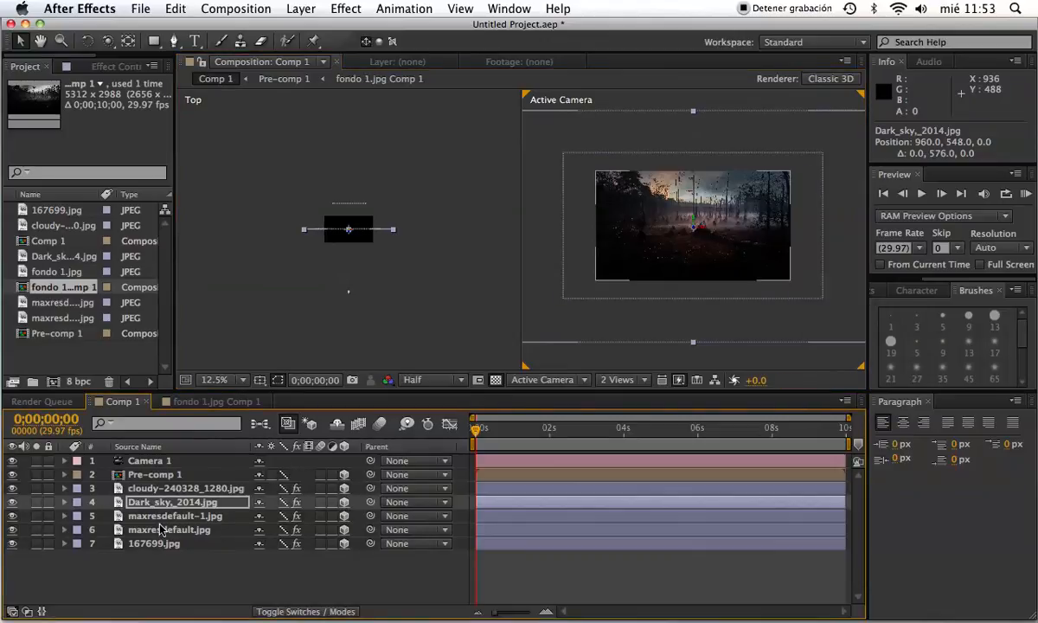
# Step: Bring the three tree layers forward together to a depth of about -576, and shift maxresdefault-1.jpg to about 1467, 381, -576
pyautogui.click(159, 519)
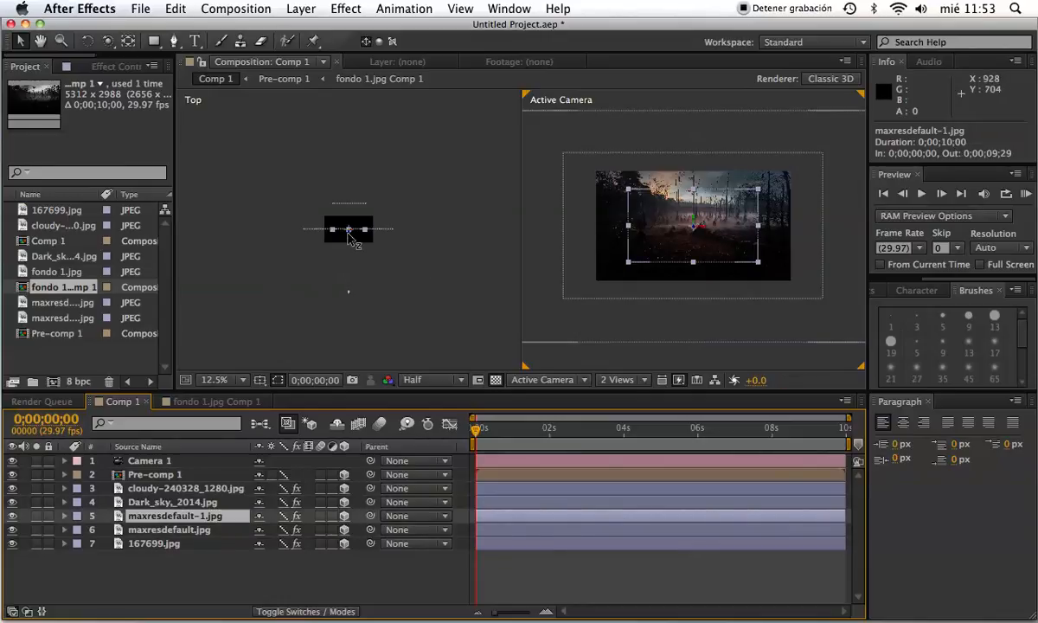
pyautogui.keyDown('shift'); pyautogui.click(155, 543); pyautogui.keyUp('shift')
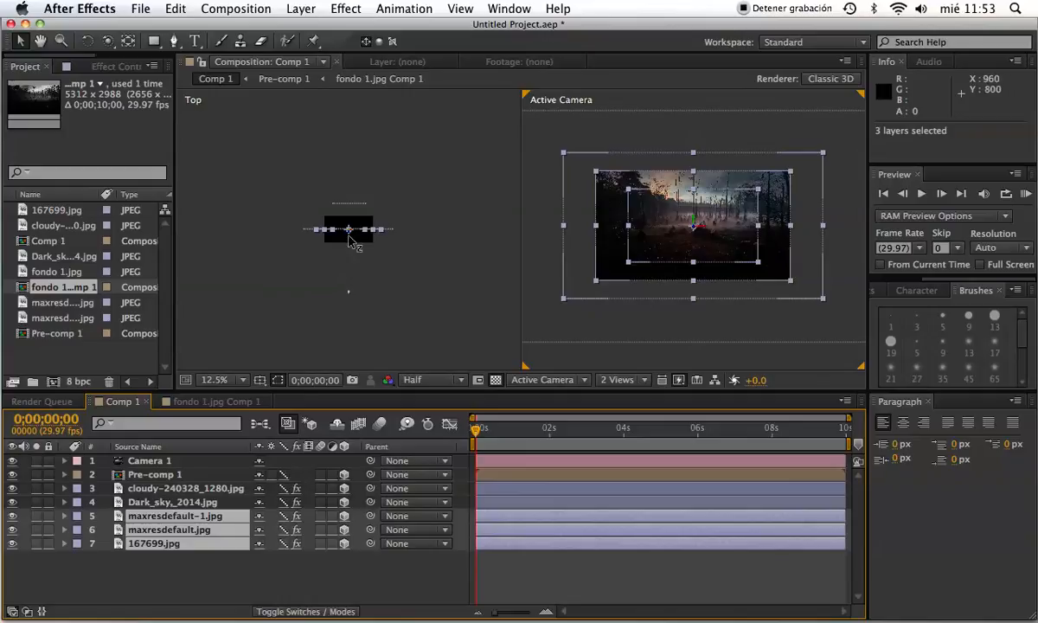
pyautogui.moveTo(350, 239); pyautogui.dragTo(351, 256)
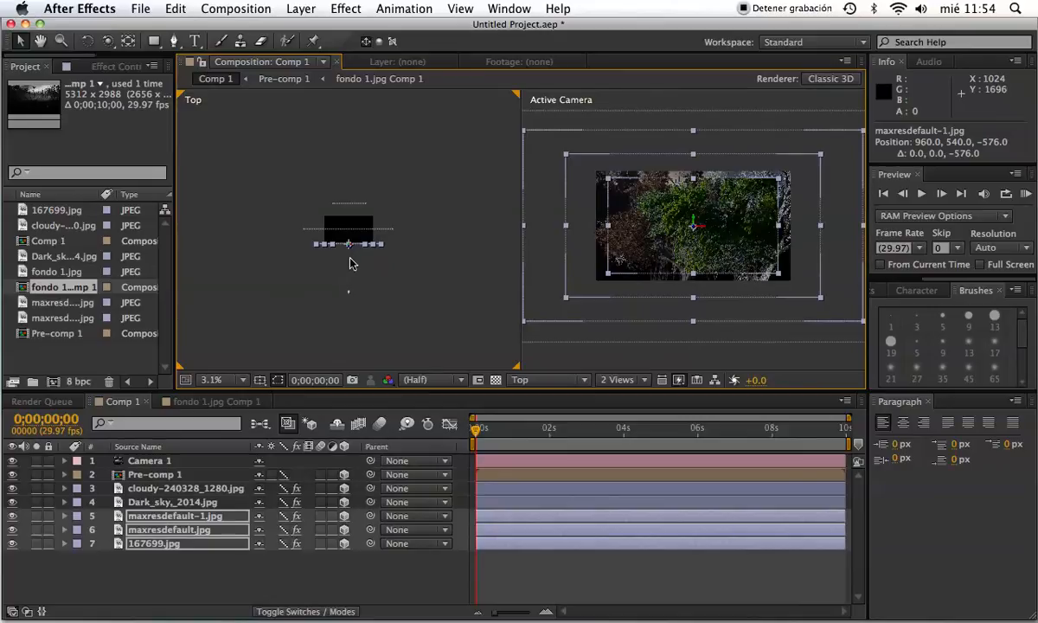
pyautogui.click(350, 264)
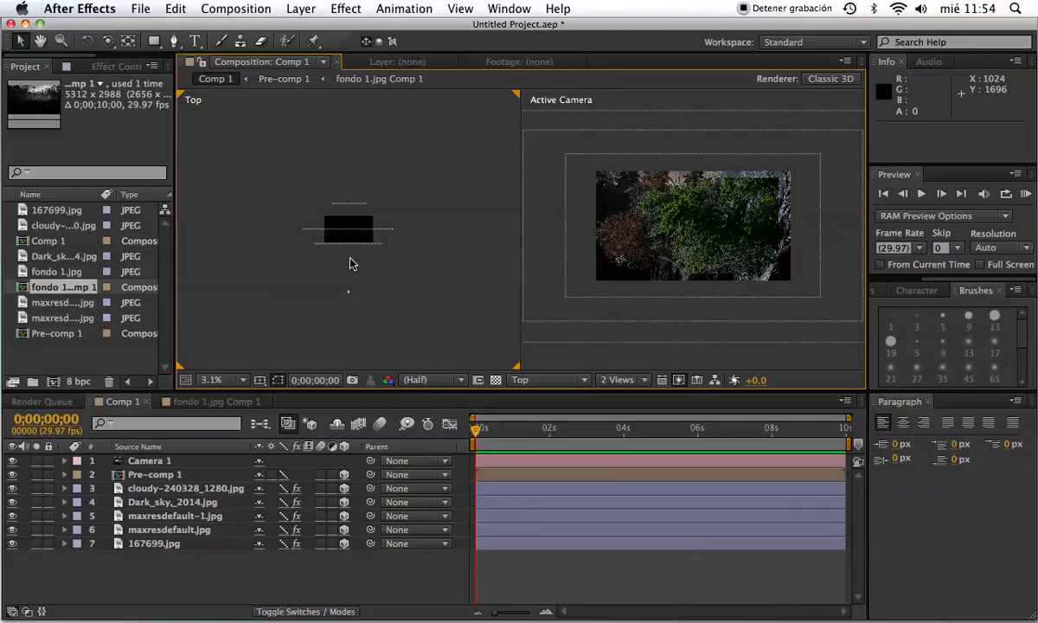
pyautogui.click(707, 229)
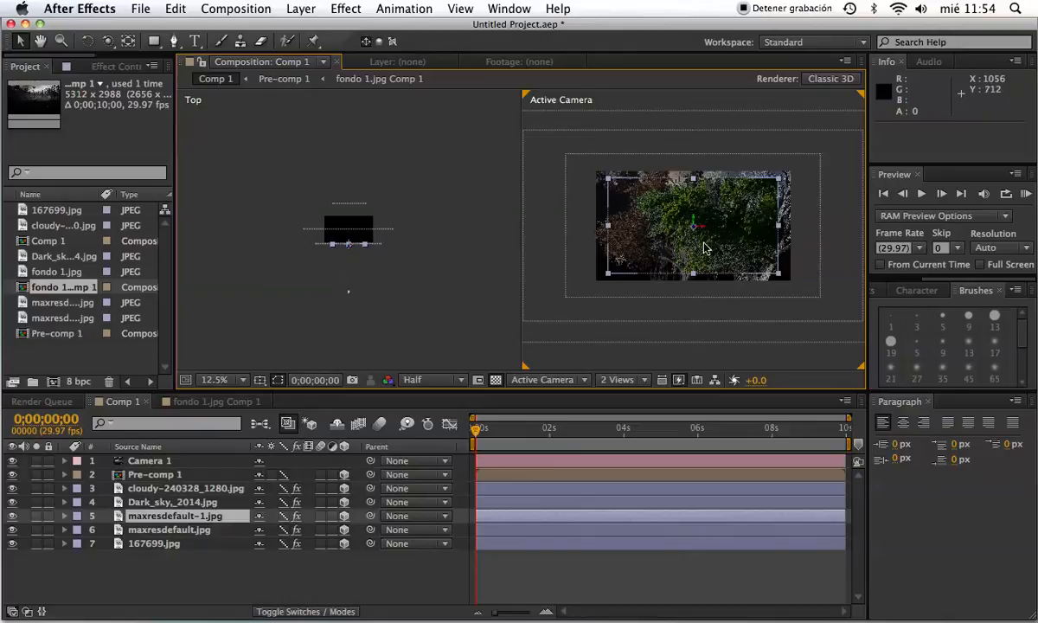
pyautogui.moveTo(718, 220); pyautogui.dragTo(821, 214)
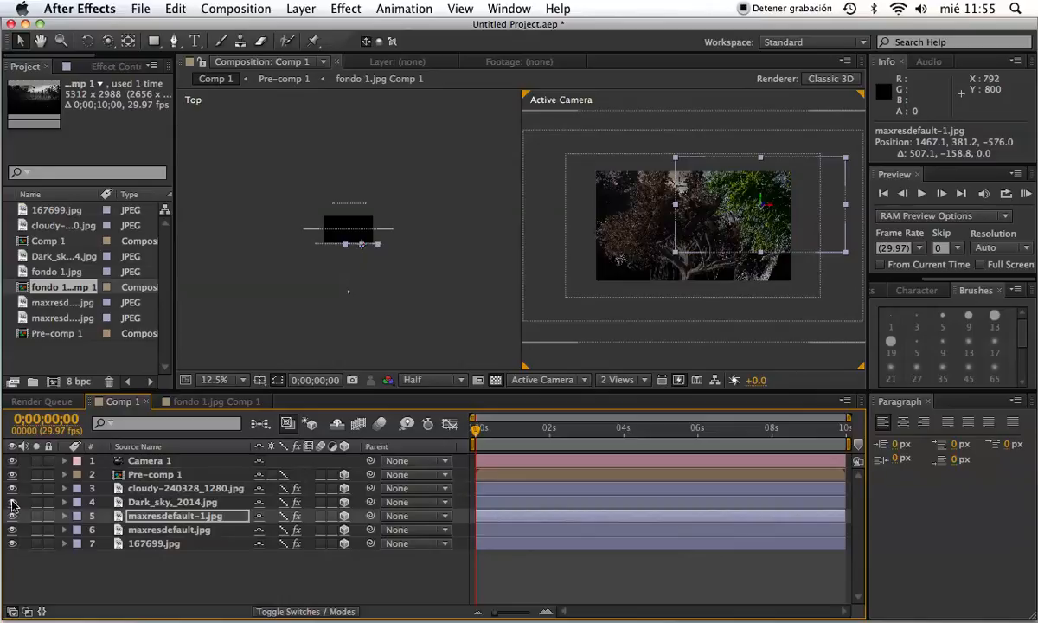
# Step: Hide Pre-comp 1 and the three tree layers, keeping both skies on, and display the layers' blending mode settings
pyautogui.moveTo(13, 504); pyautogui.dragTo(8, 553)
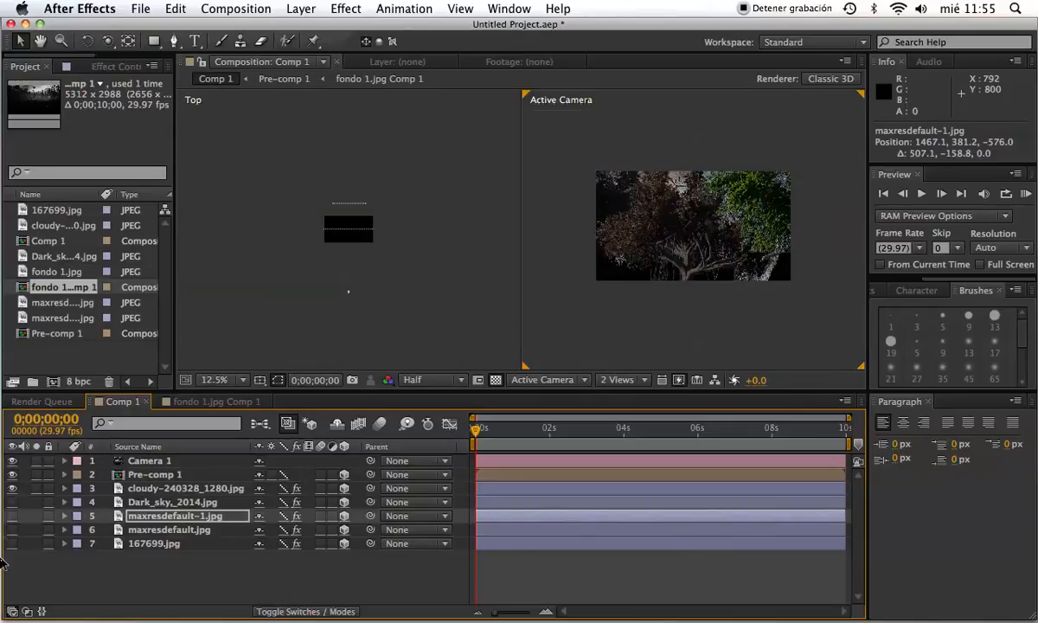
pyautogui.click(12, 473)
pyautogui.click(12, 501)
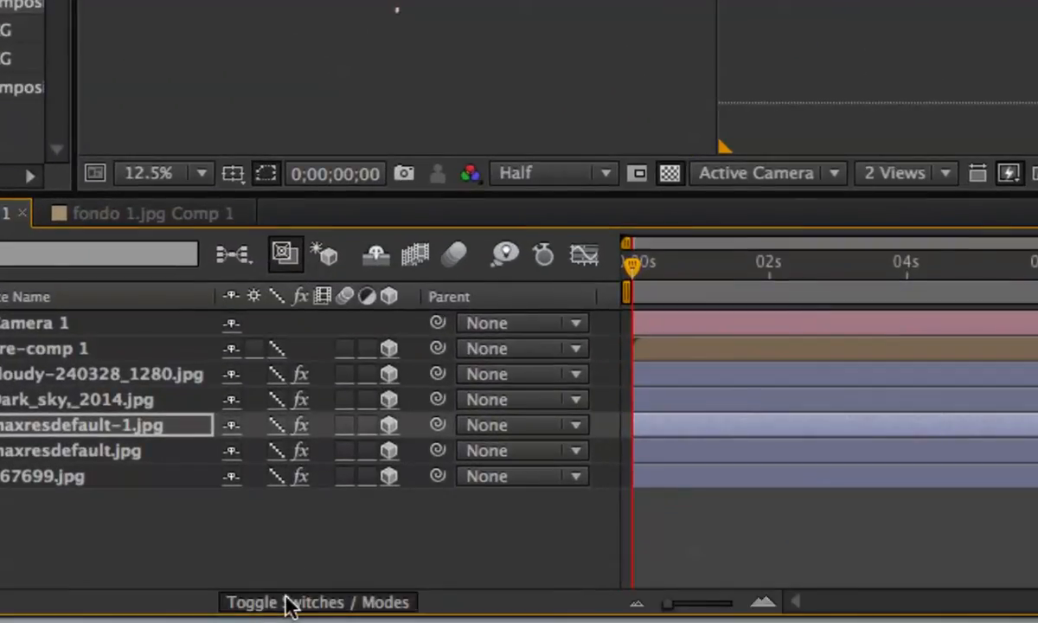
pyautogui.click(288, 604)
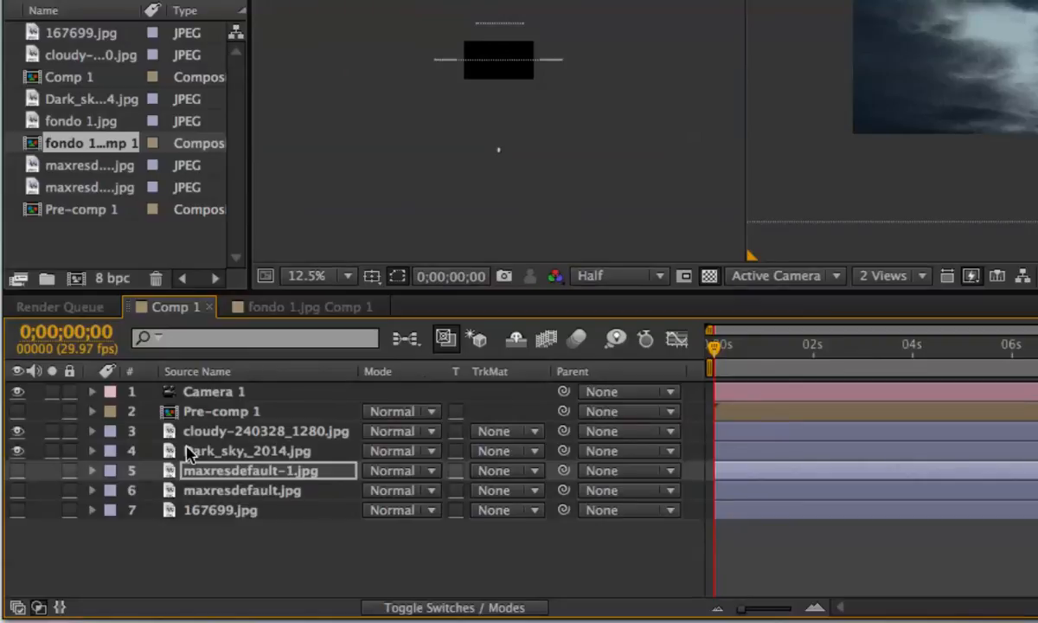
# Step: Try the Multiply, Darker Color and Overlay blending modes on the Dark_sky,_2014.jpg layer and return it to Normal
pyautogui.click(189, 451)
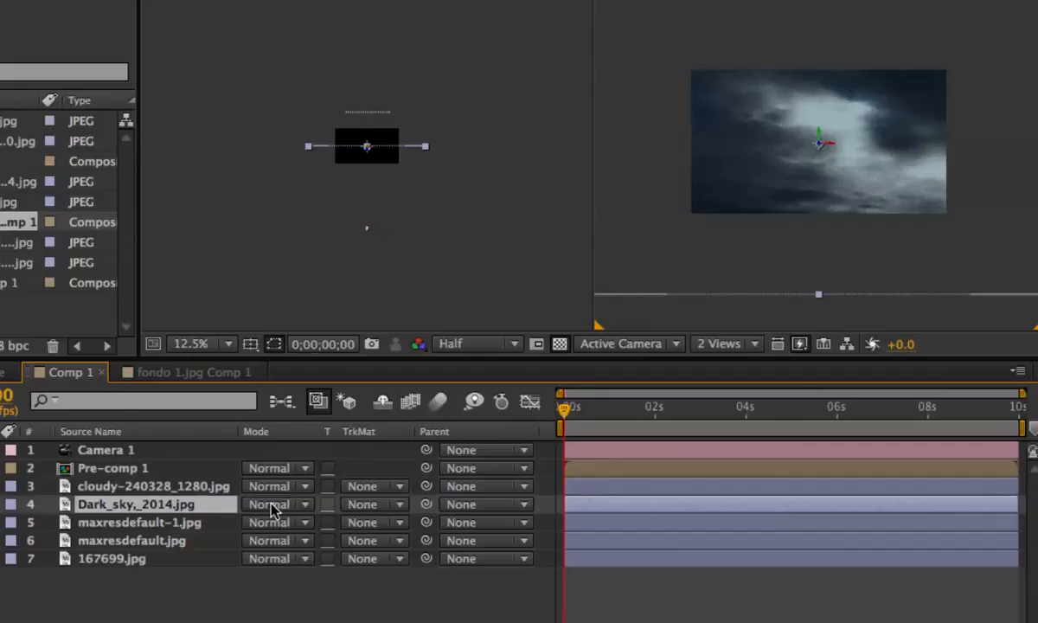
pyautogui.click(274, 504)
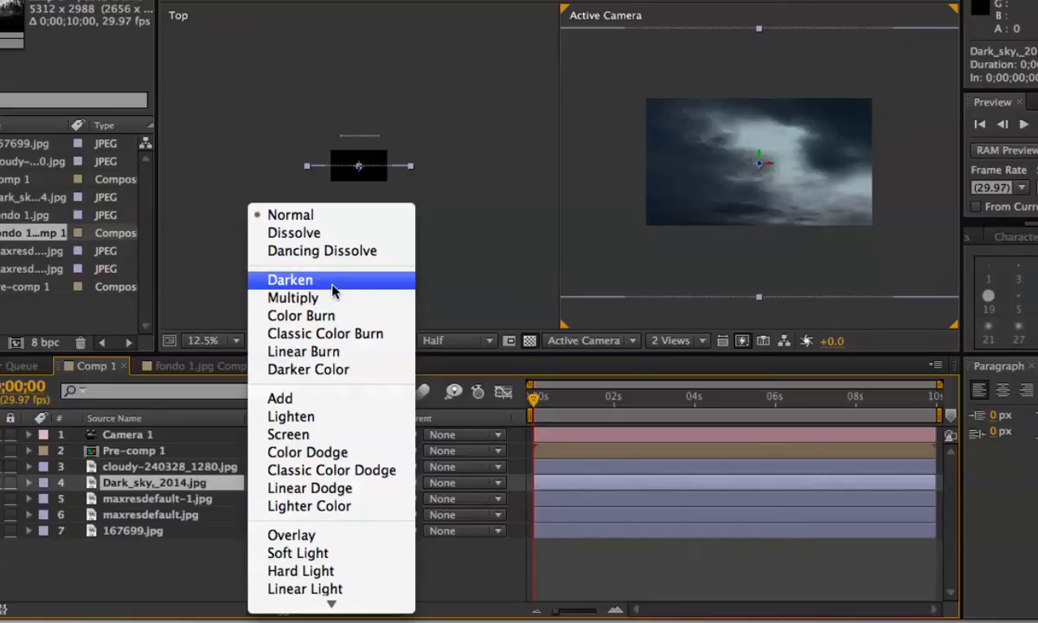
pyautogui.click(333, 300)
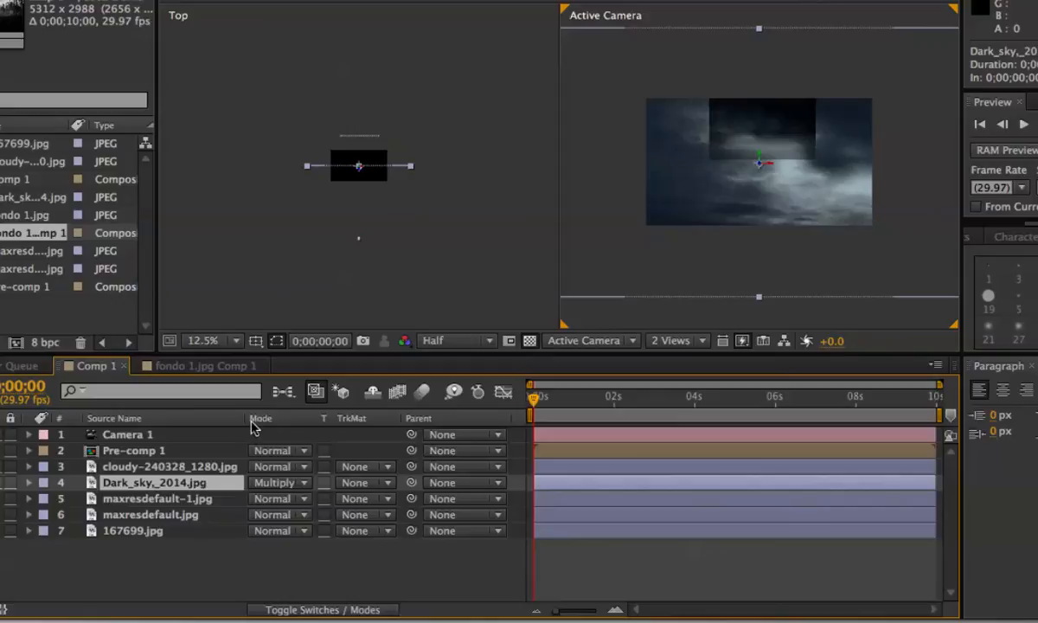
pyautogui.click(274, 487)
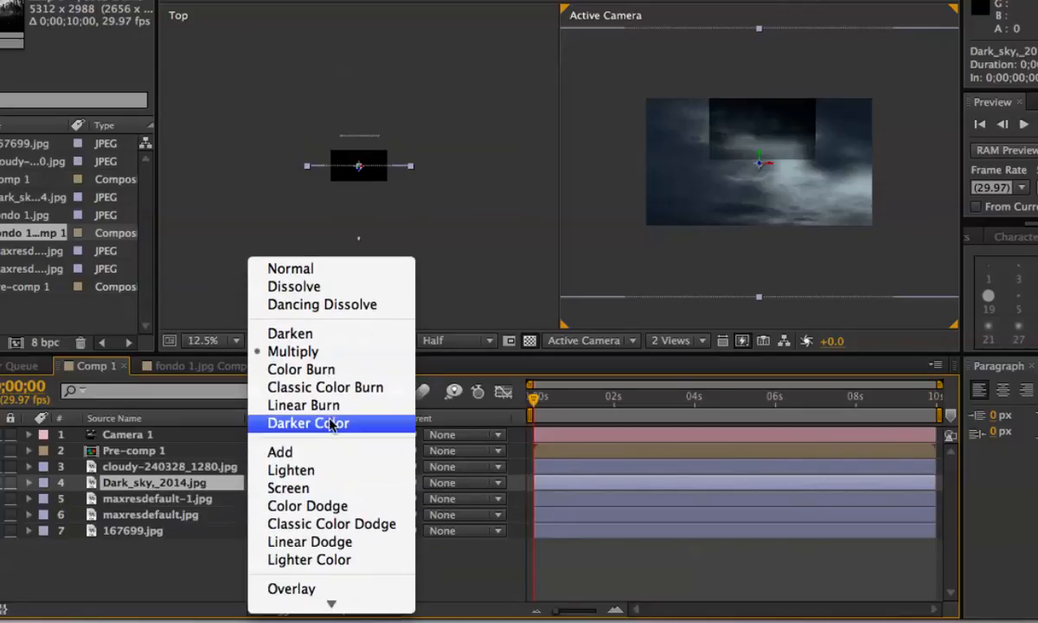
pyautogui.click(330, 423)
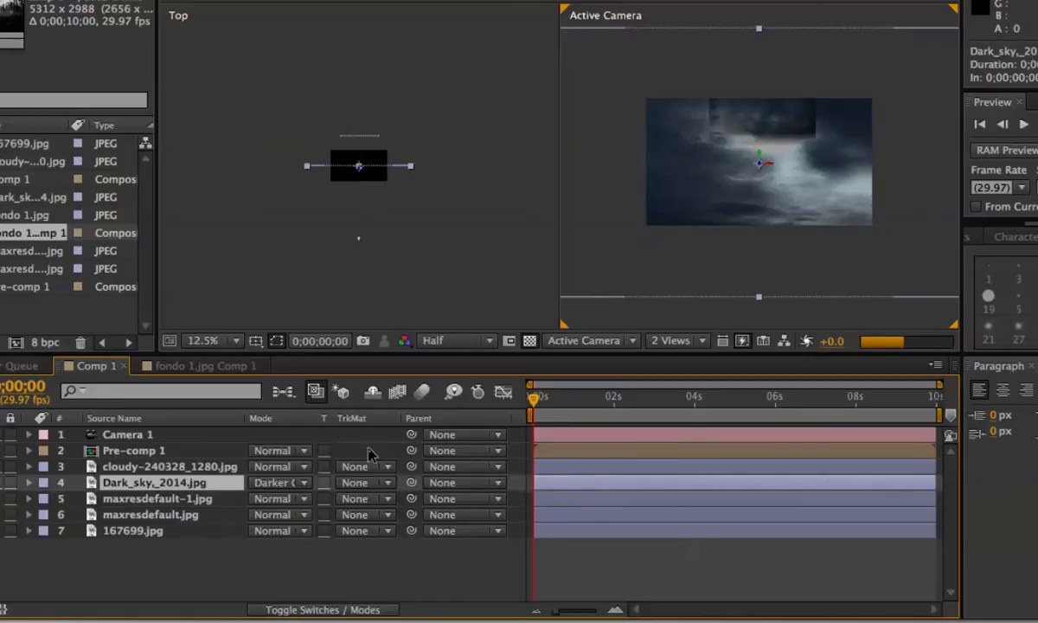
pyautogui.click(294, 489)
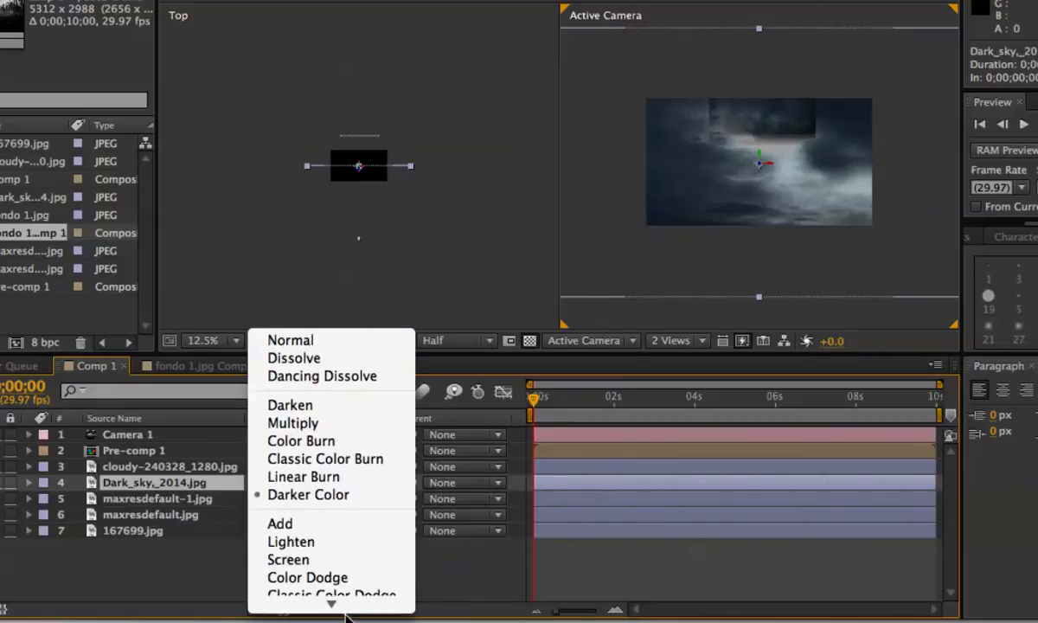
pyautogui.click(339, 516)
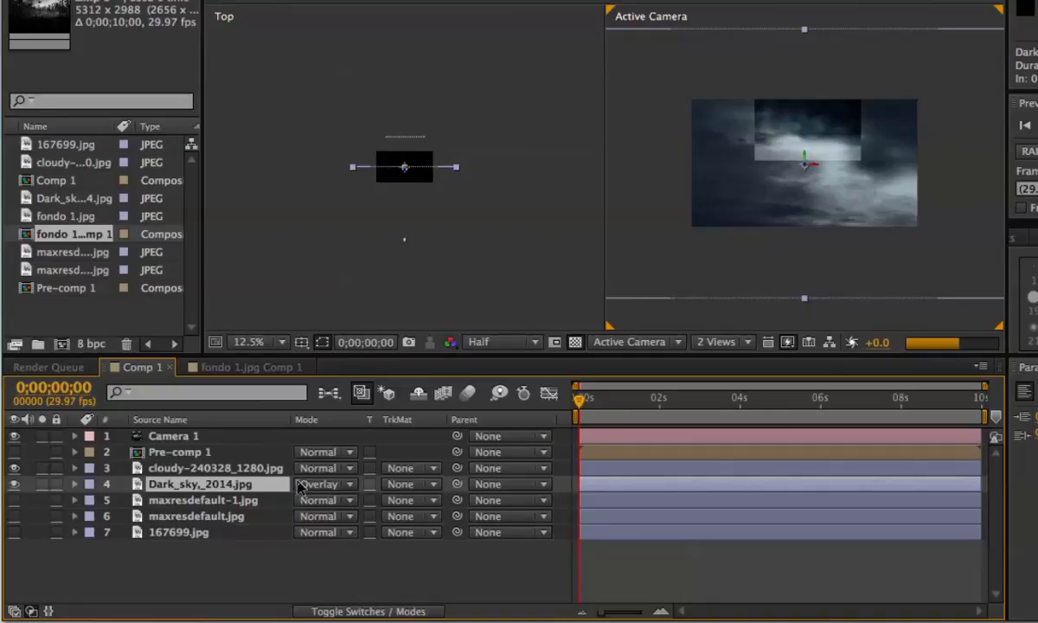
pyautogui.click(305, 483)
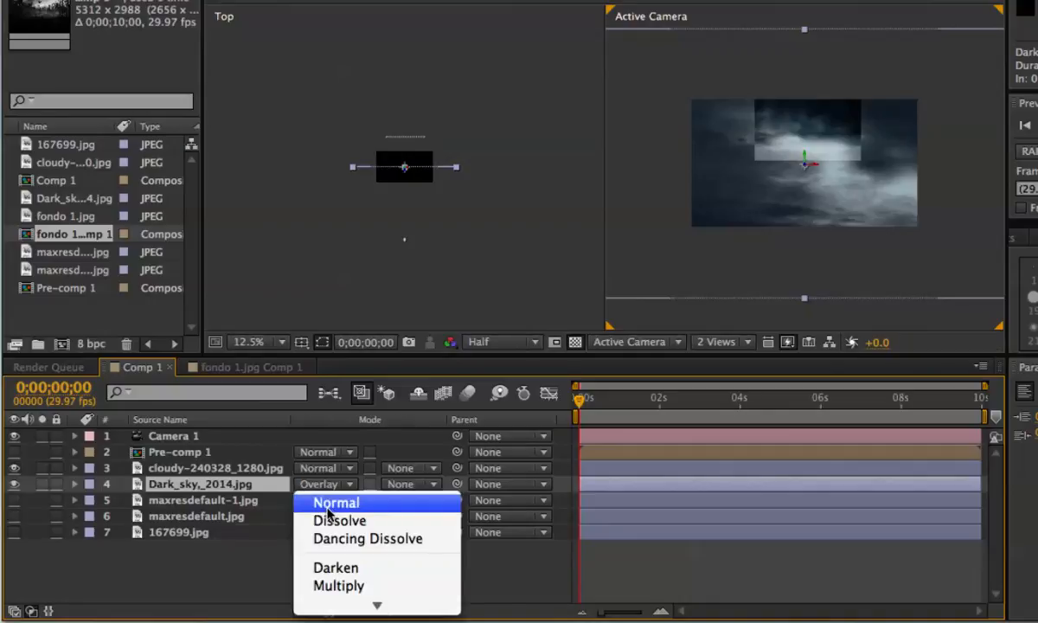
pyautogui.click(327, 507)
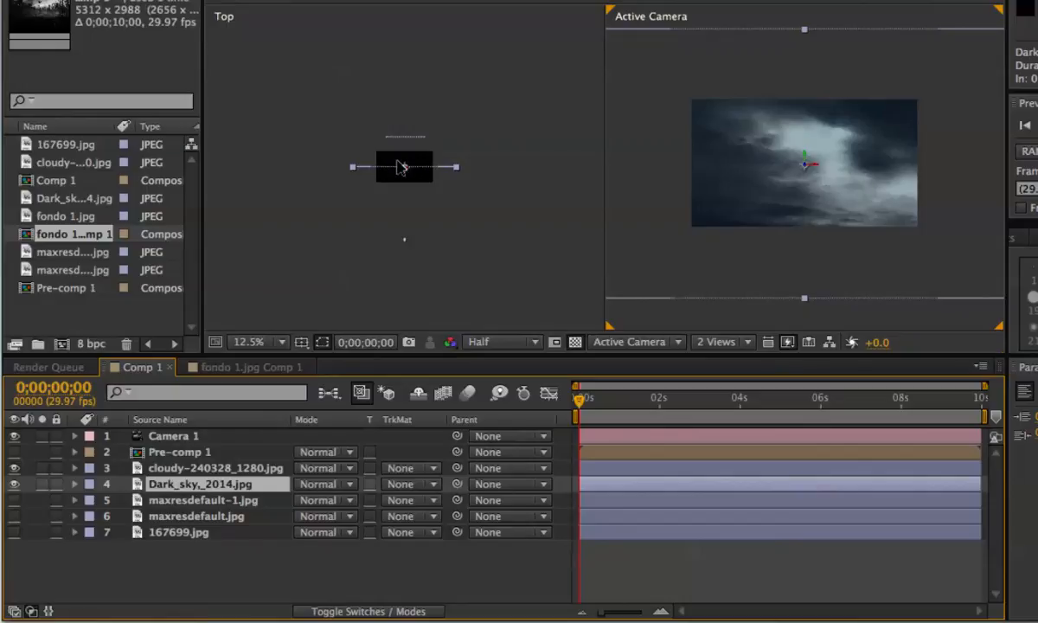
# Step: Hide the Dark_sky,_2014.jpg layer and scale the cloudy-240328_1280.jpg layer up to 222%
pyautogui.click(14, 483)
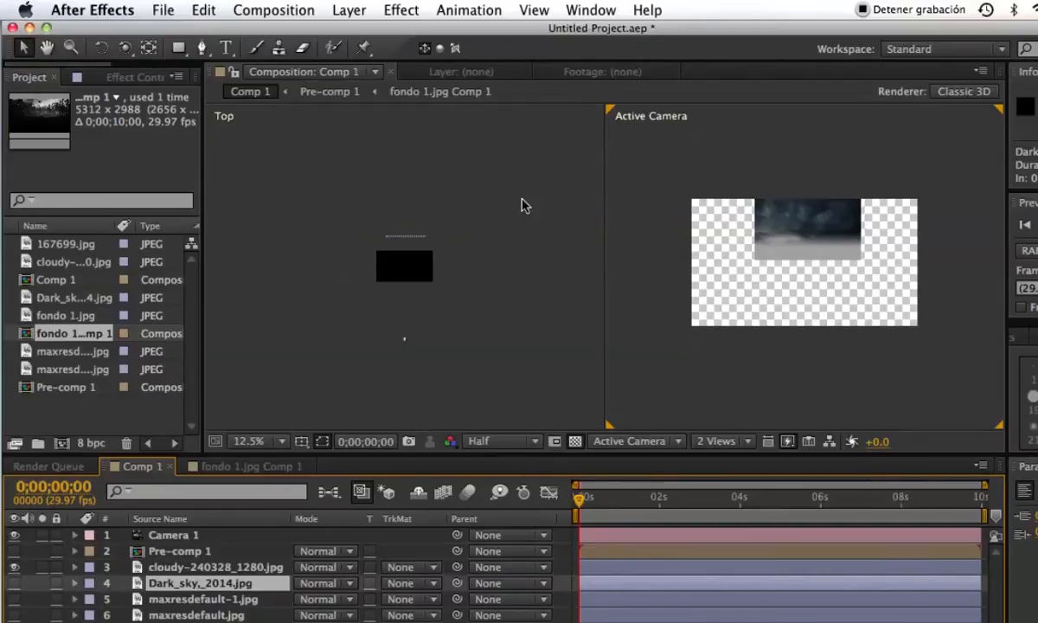
pyautogui.click(843, 227)
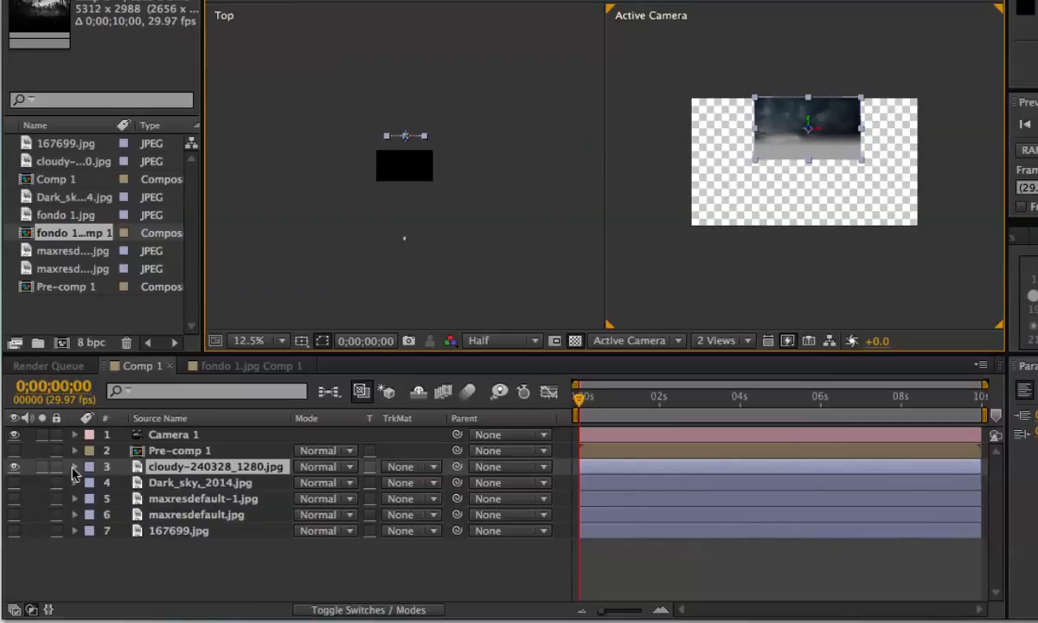
pyautogui.click(75, 566)
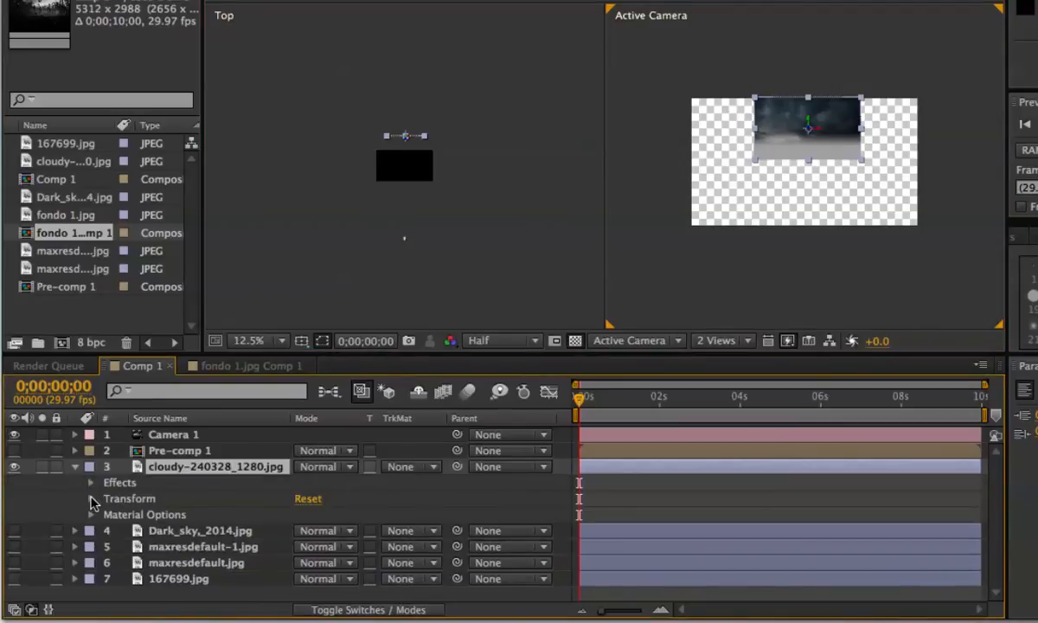
pyautogui.click(91, 499)
pyautogui.moveTo(313, 511); pyautogui.dragTo(447, 528)
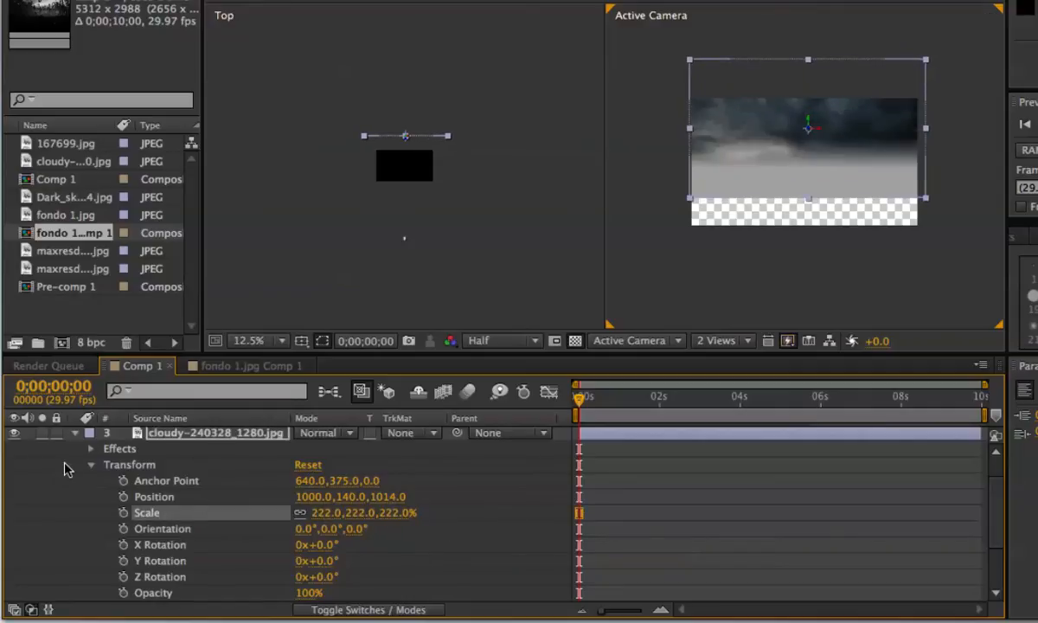
pyautogui.click(76, 433)
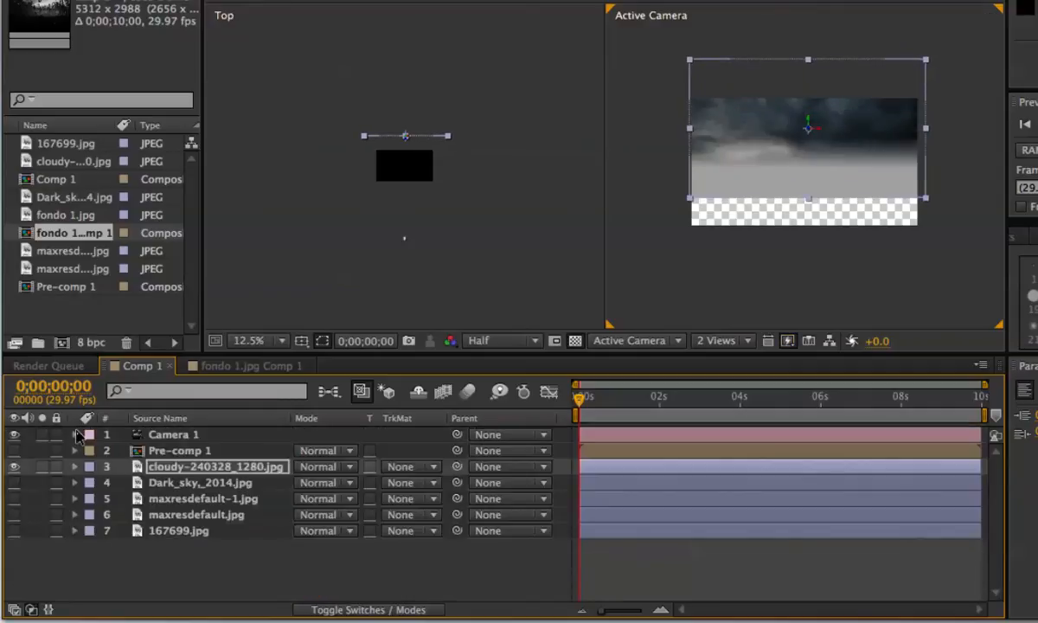
# Step: Try the Overlay blending mode on the cloudy-240328_1280.jpg layer and undo it
pyautogui.click(331, 467)
pyautogui.moveTo(333, 608)
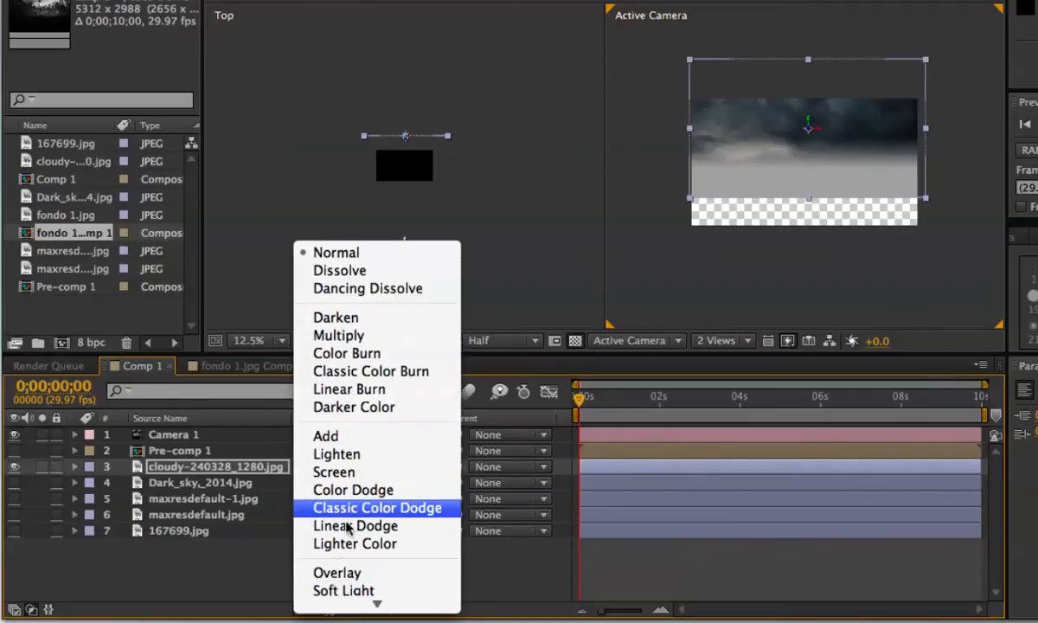
pyautogui.click(344, 467)
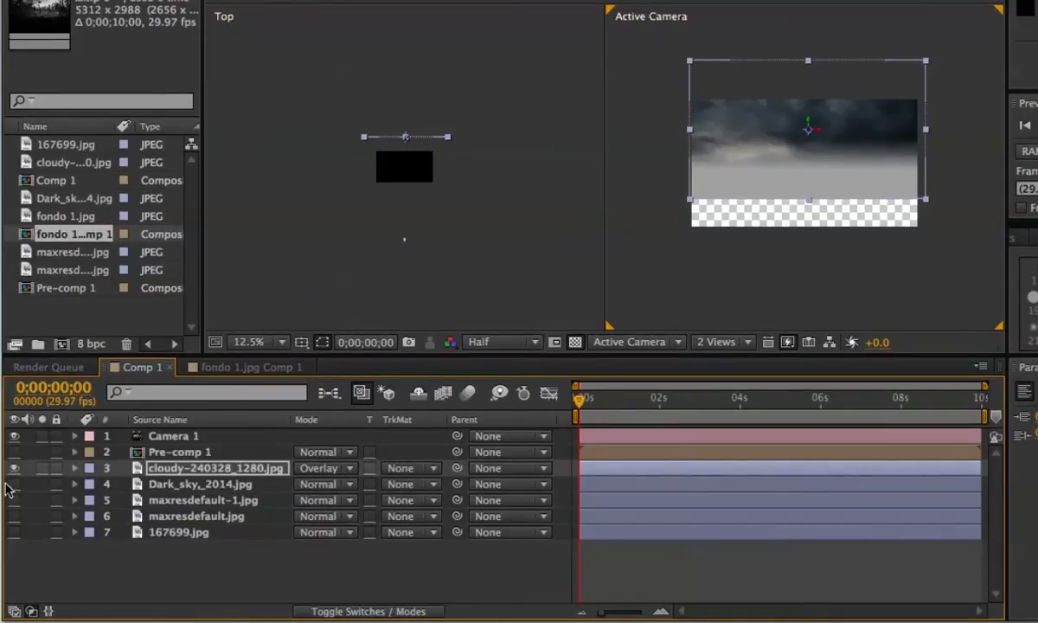
pyautogui.hotkey('ctrl', 'z')
# Step: Move the Dark_sky,_2014.jpg layer above cloudy-240328_1280.jpg in the layer order and set its blending mode to Overlay
pyautogui.moveTo(195, 484); pyautogui.dragTo(192, 459)
pyautogui.click(304, 470)
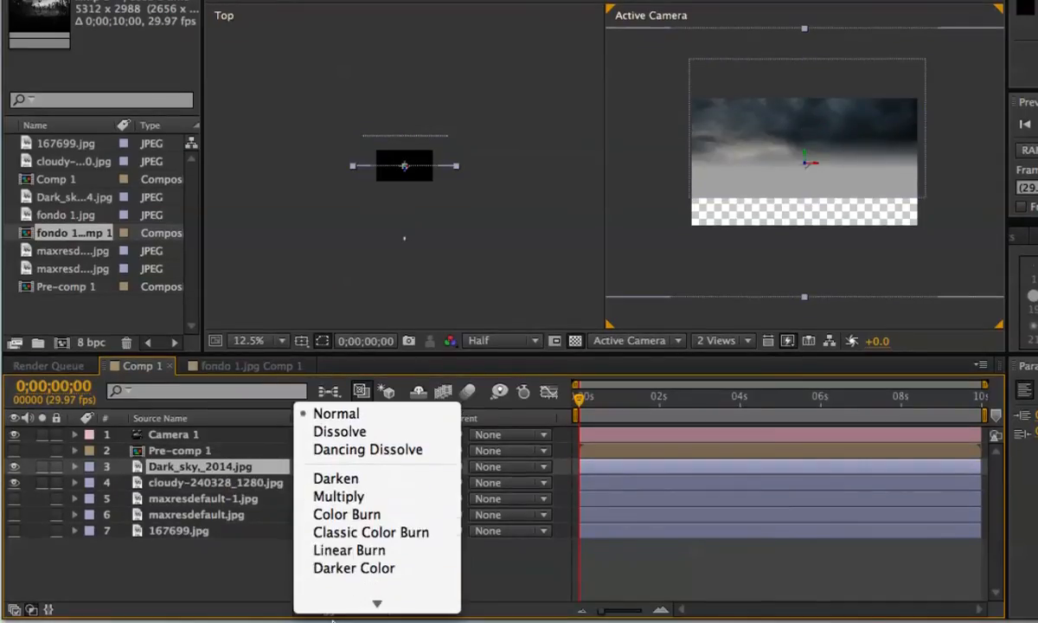
pyautogui.click(311, 554)
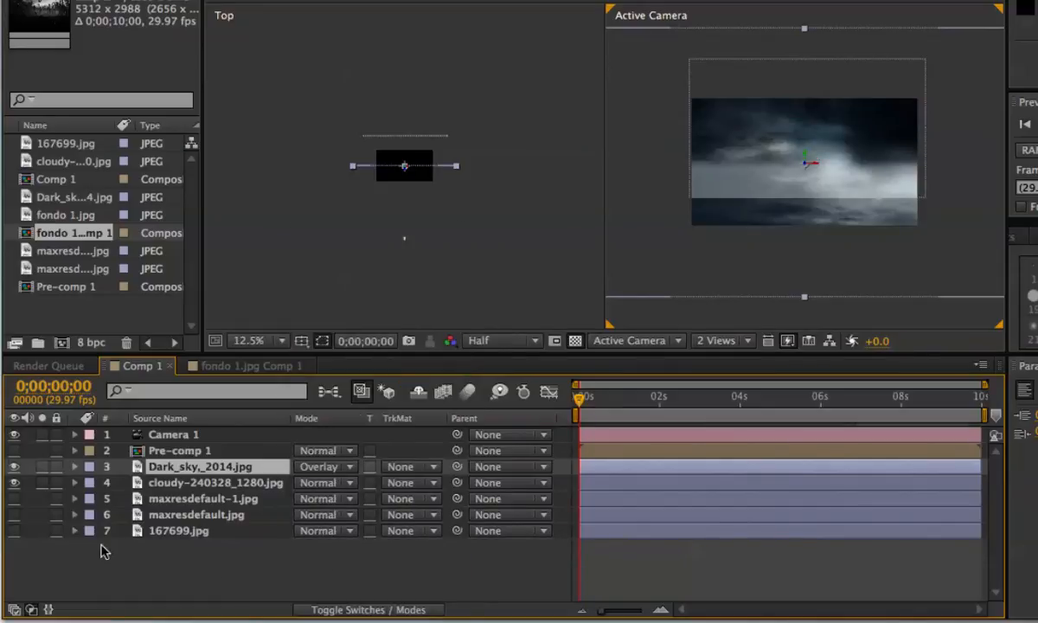
# Step: Set the Dark_sky,_2014.jpg layer's opacity to 91% and shift the layer horizontally to an X position of about 472
pyautogui.click(76, 467)
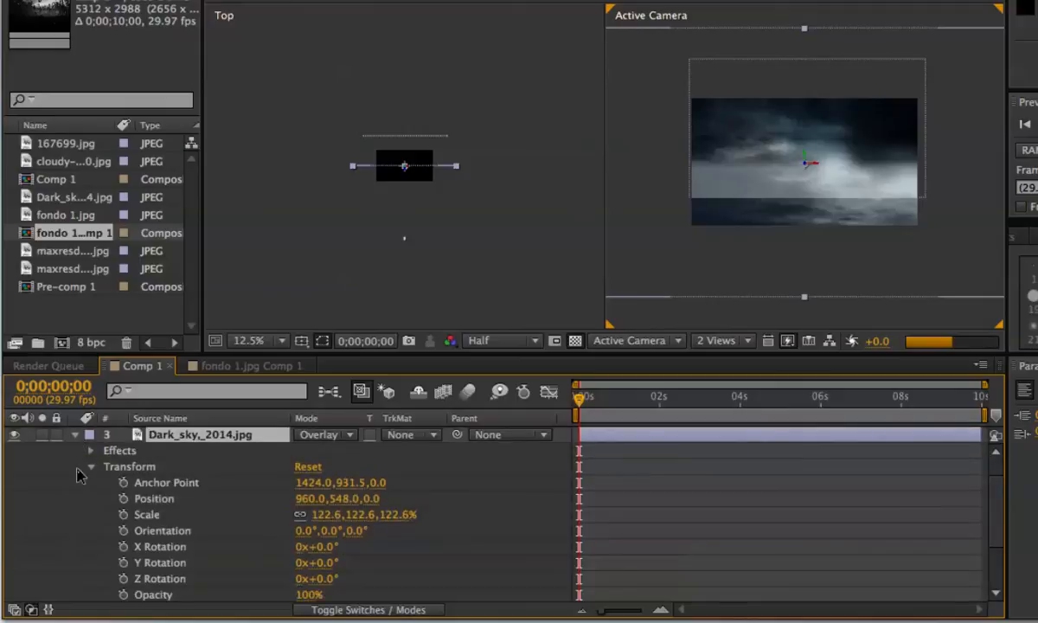
pyautogui.moveTo(308, 597); pyautogui.dragTo(301, 597)
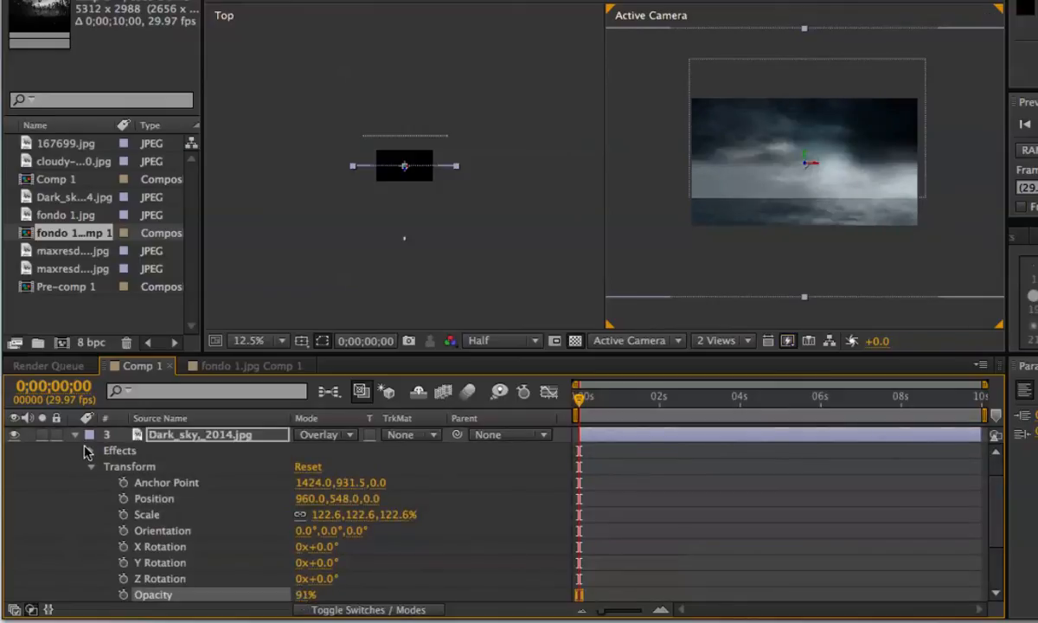
pyautogui.click(74, 435)
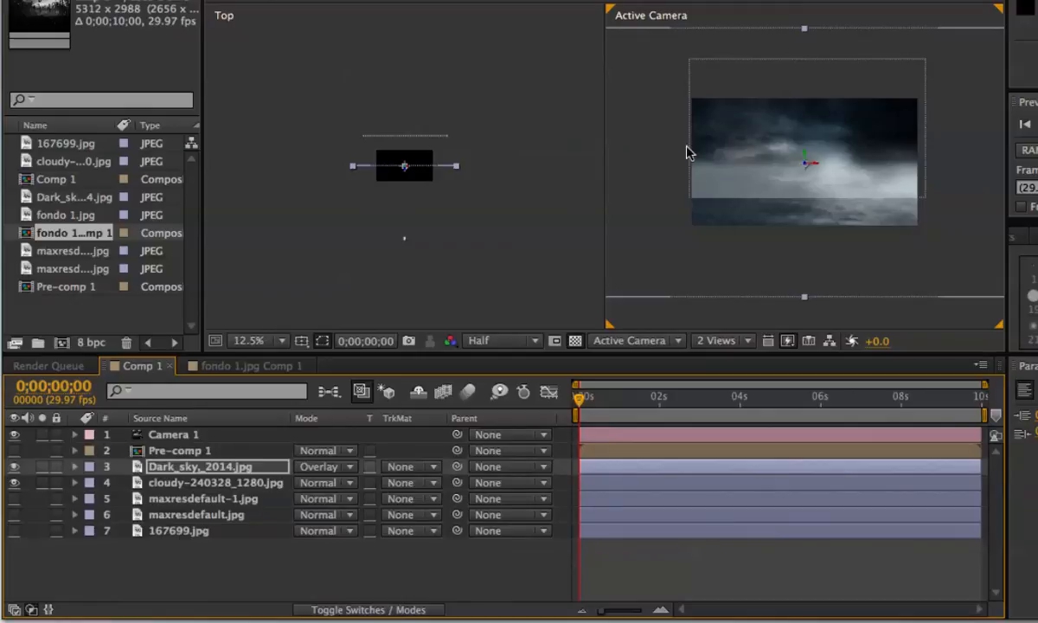
pyautogui.moveTo(727, 142); pyautogui.dragTo(836, 140)
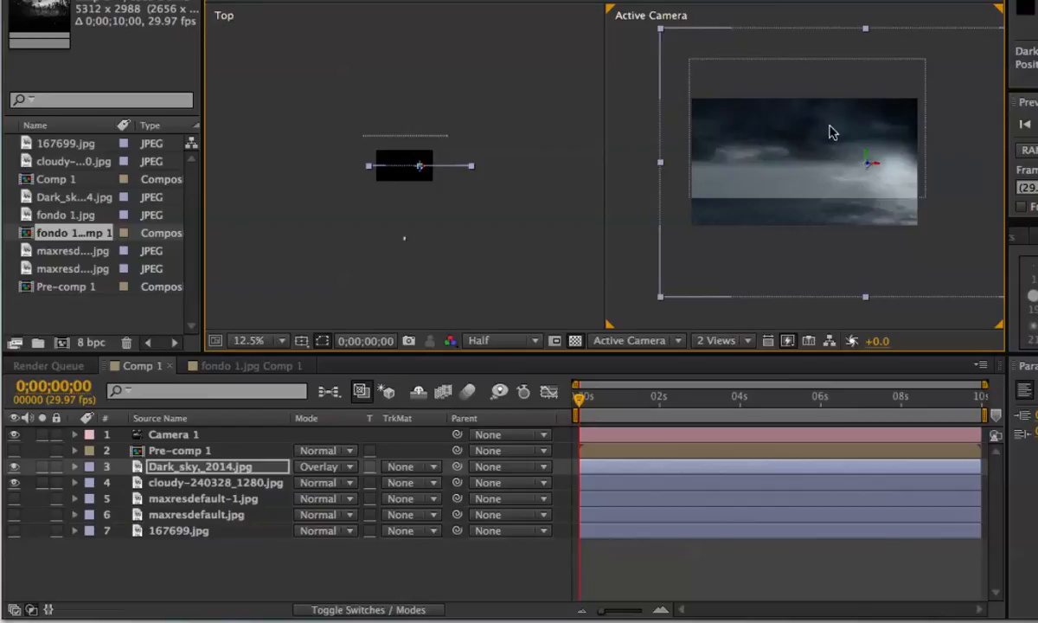
pyautogui.moveTo(853, 143); pyautogui.dragTo(762, 144)
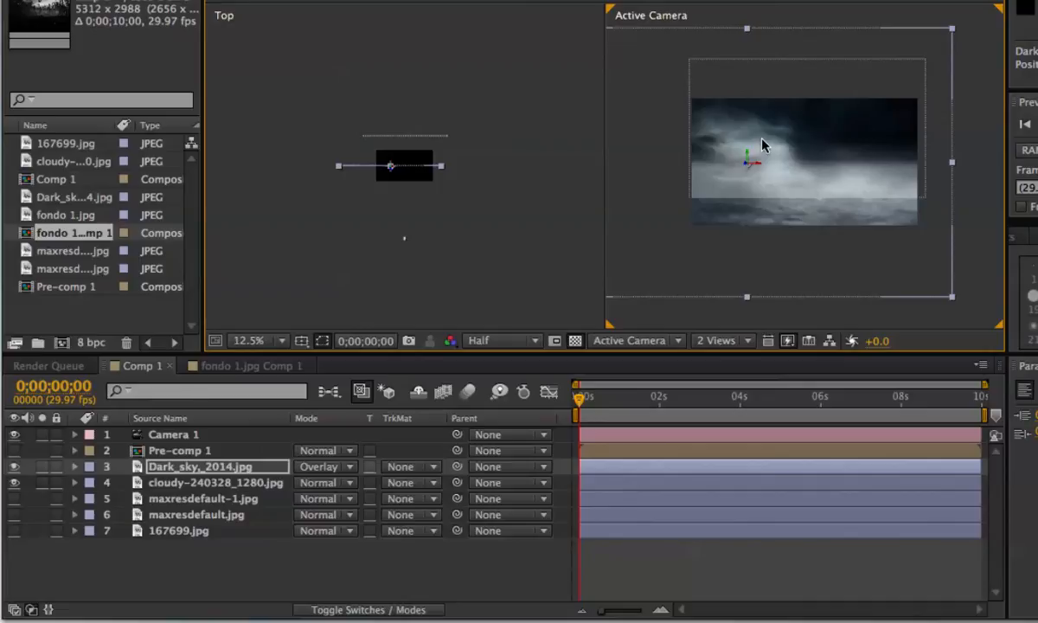
# Step: Show the maxresdefault-1.jpg, maxresdefault.jpg, 167699.jpg and Pre-comp 1 layers
pyautogui.click(14, 499)
pyautogui.click(14, 515)
pyautogui.click(14, 530)
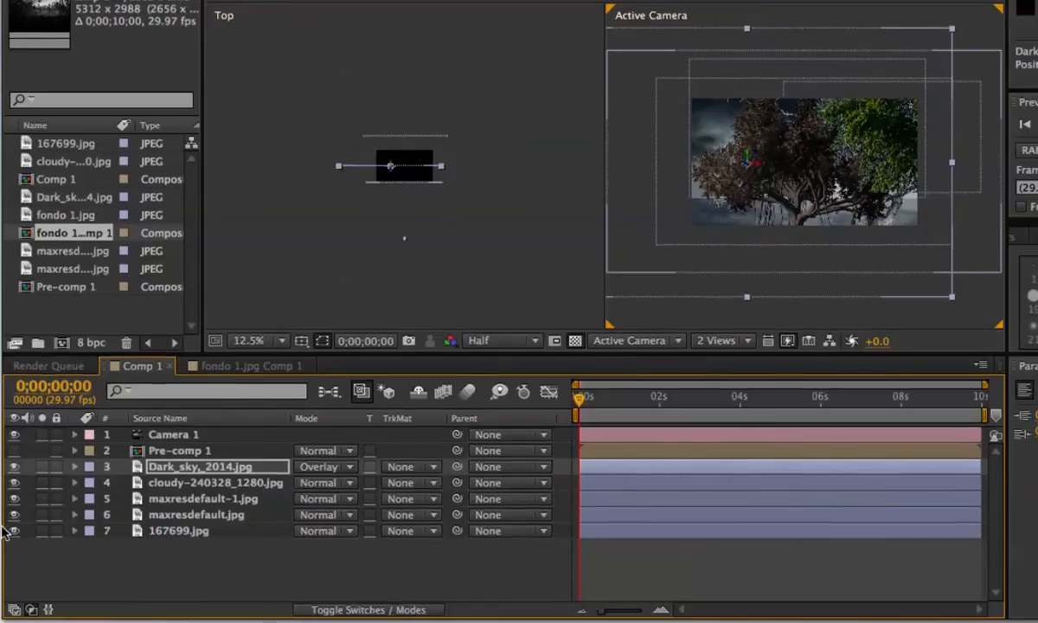
pyautogui.click(14, 453)
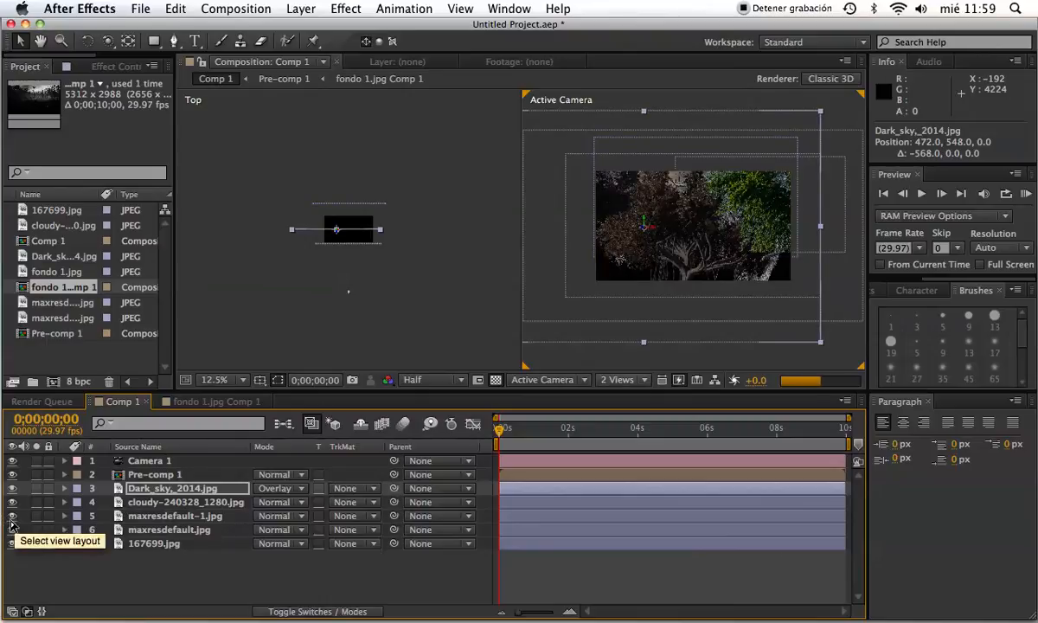
# Step: Hide the maxresdefault.jpg and 167699.jpg layers, keeping maxresdefault-1.jpg shown, and shift Dark_sky,_2014.jpg to an X position of about 552
pyautogui.moveTo(12, 517); pyautogui.dragTo(11, 531)
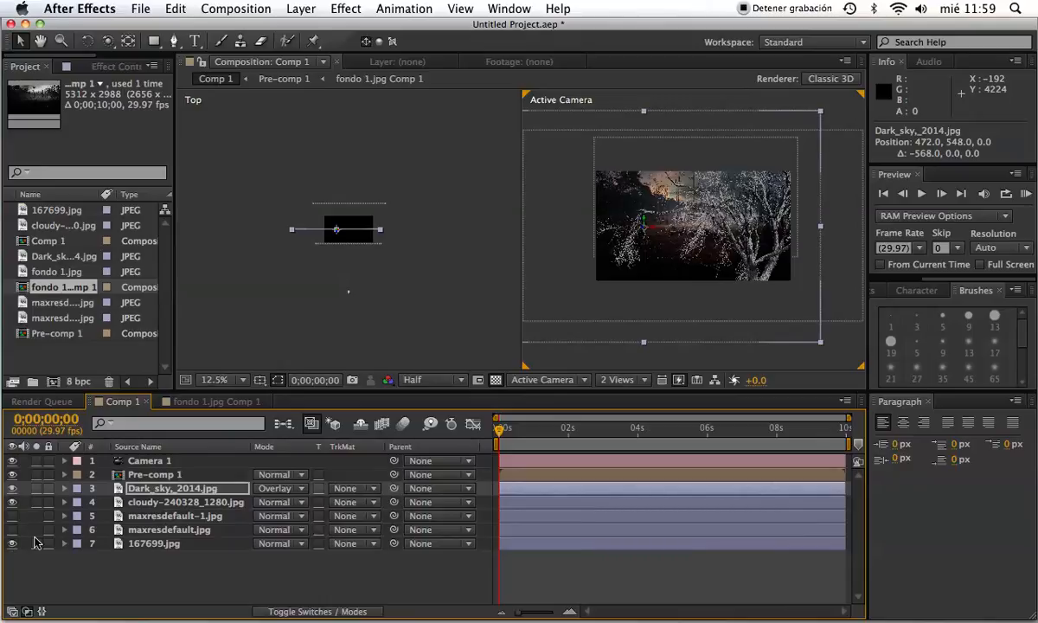
pyautogui.click(12, 514)
pyautogui.click(12, 530)
pyautogui.click(13, 530)
pyautogui.click(12, 518)
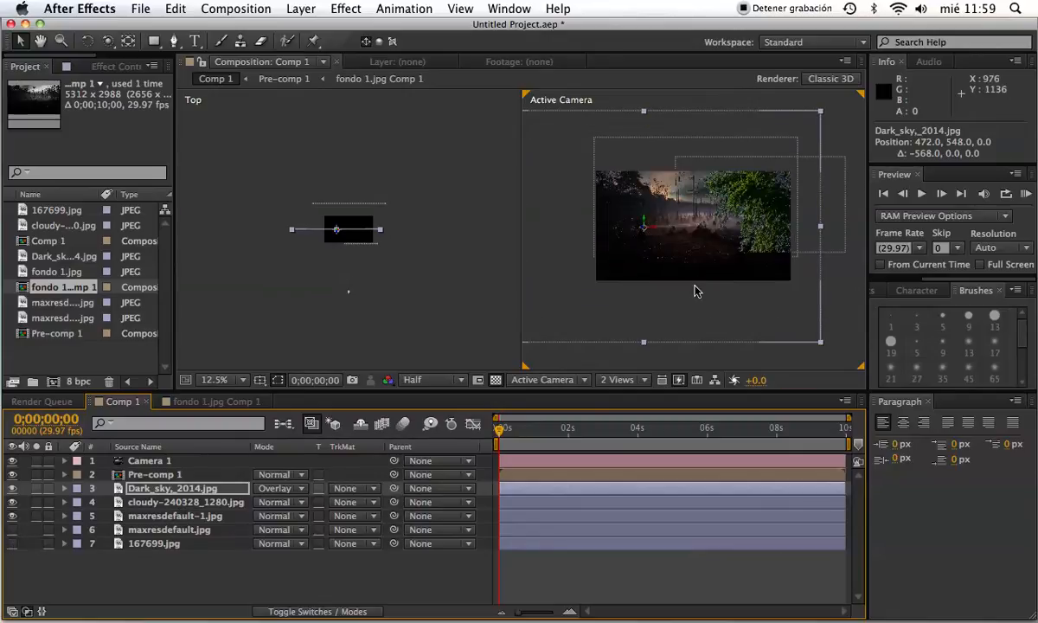
pyautogui.moveTo(754, 213); pyautogui.dragTo(761, 213)
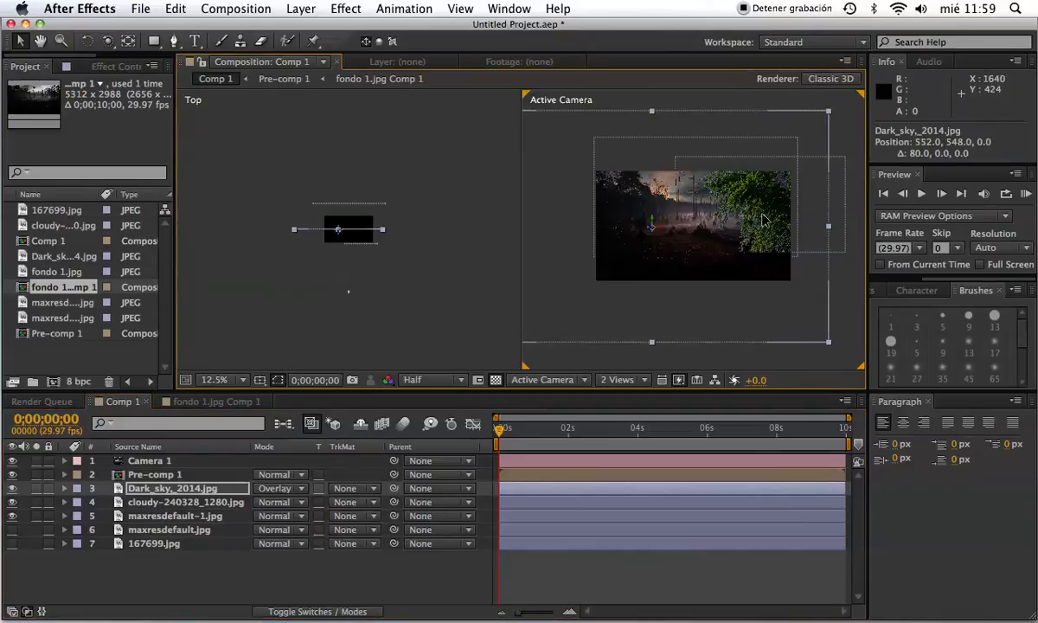
# Step: Add a new adjustment layer above all the other layers in Comp 1
pyautogui.click(132, 581)
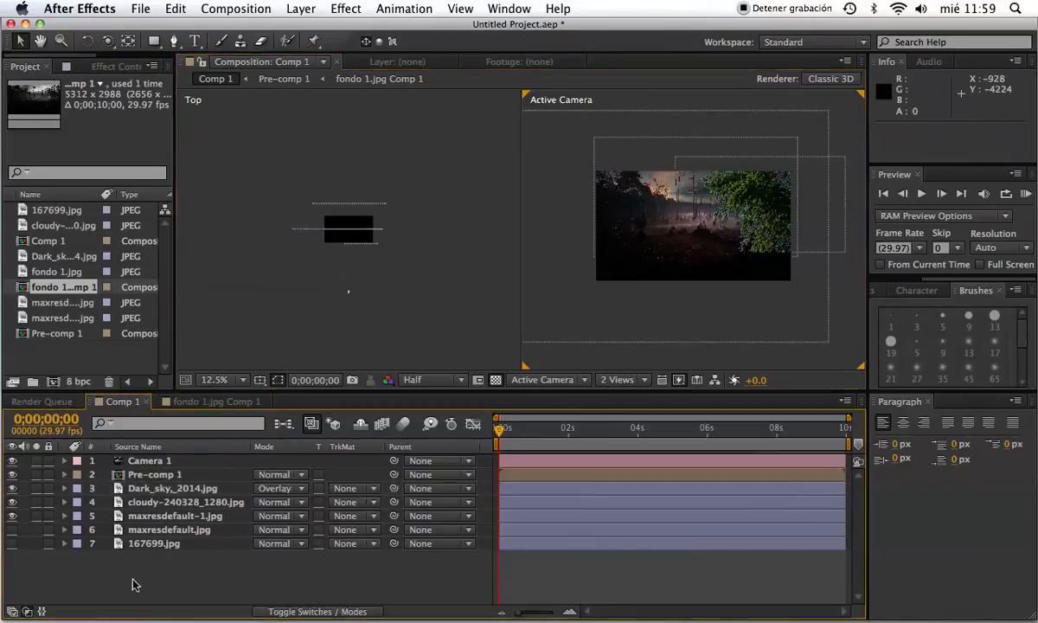
pyautogui.click(303, 10)
pyautogui.moveTo(311, 28)
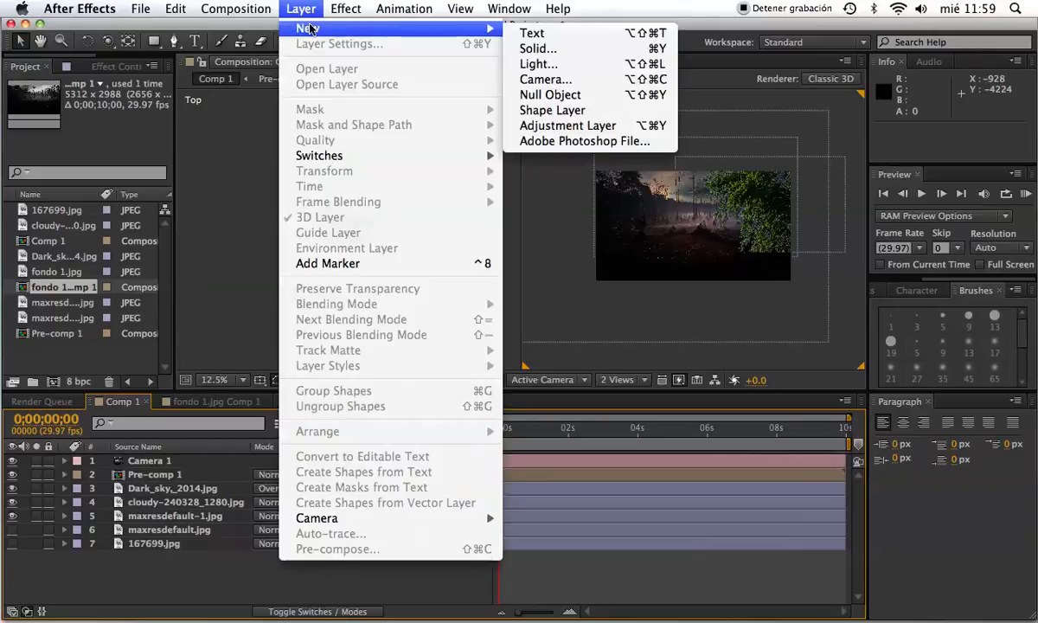
pyautogui.click(594, 127)
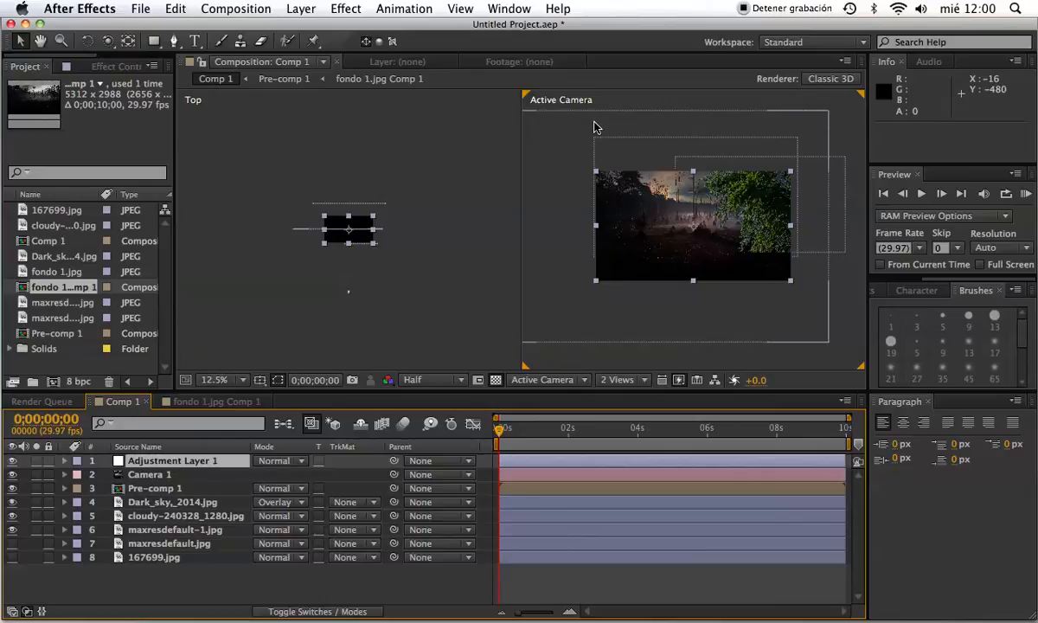
# Step: Apply the Tint effect to the adjustment layer and map black to a very dark navy blue
pyautogui.click(346, 10)
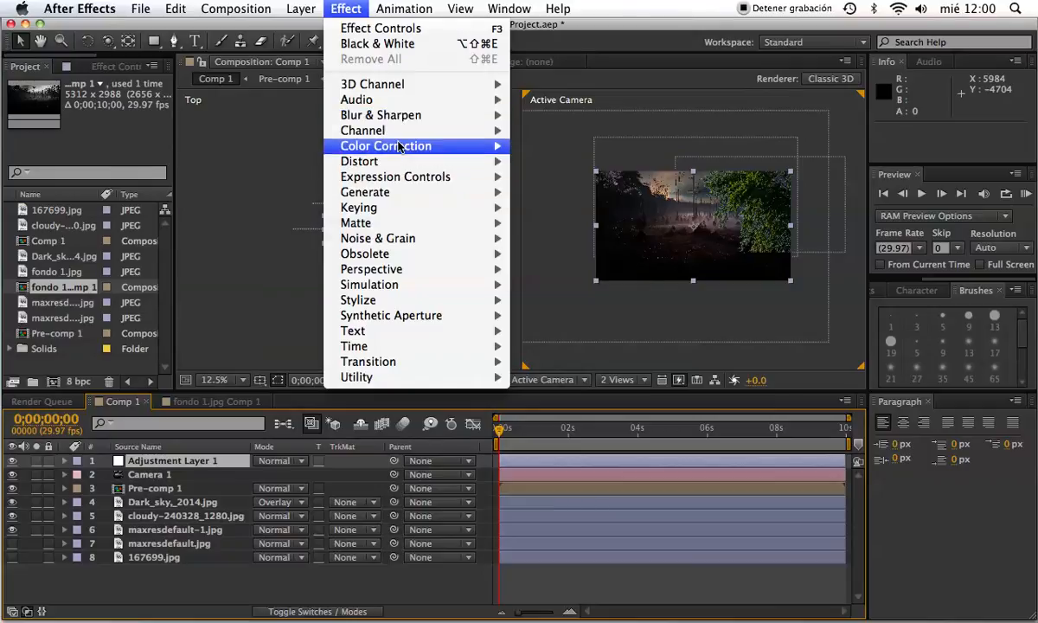
pyautogui.moveTo(399, 147)
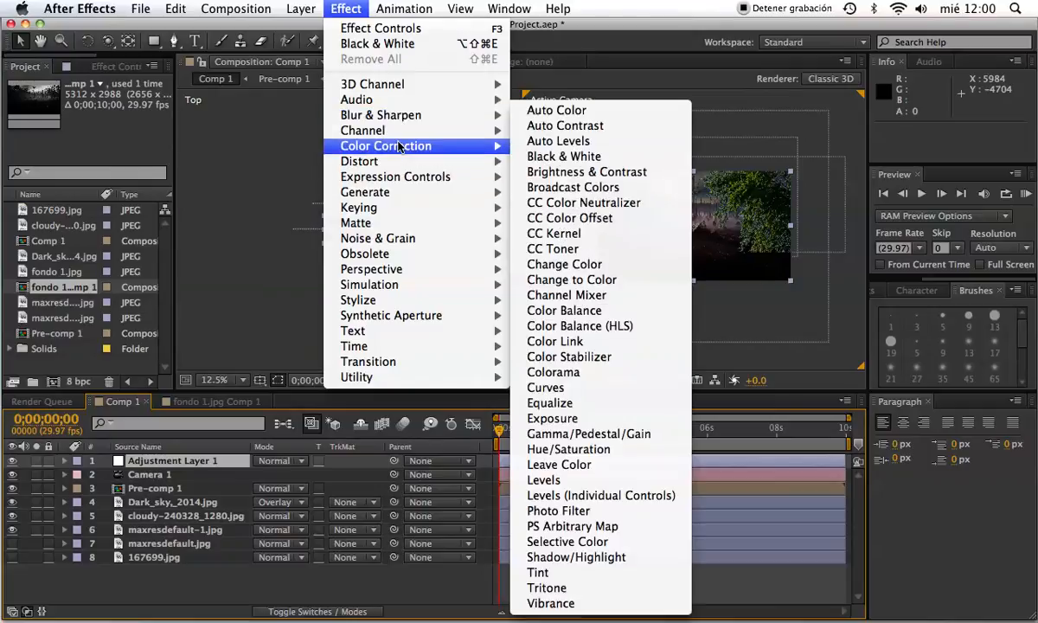
pyautogui.click(596, 573)
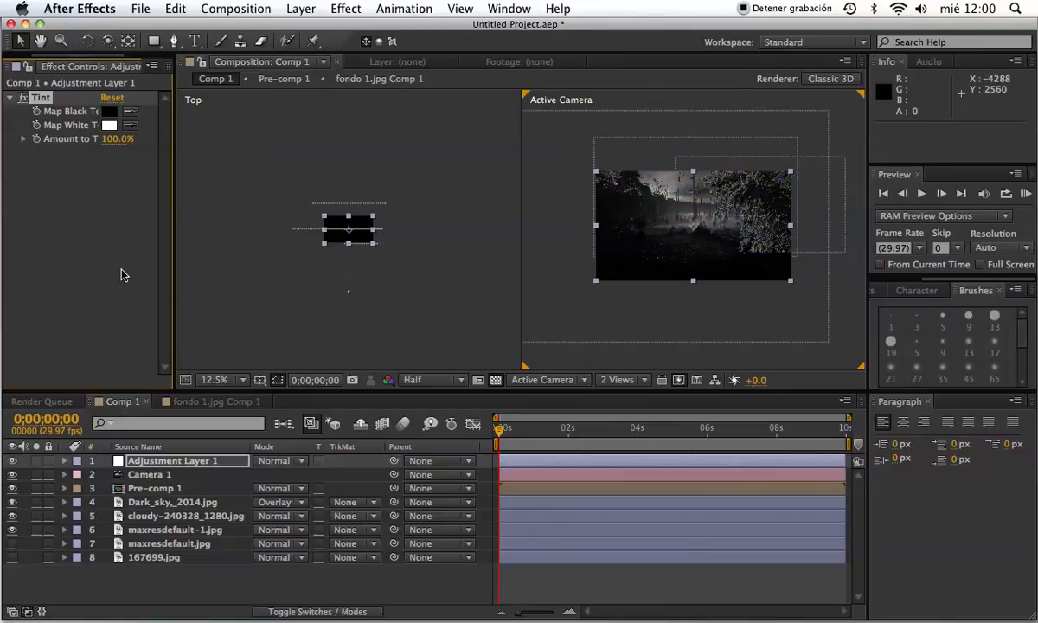
pyautogui.click(110, 112)
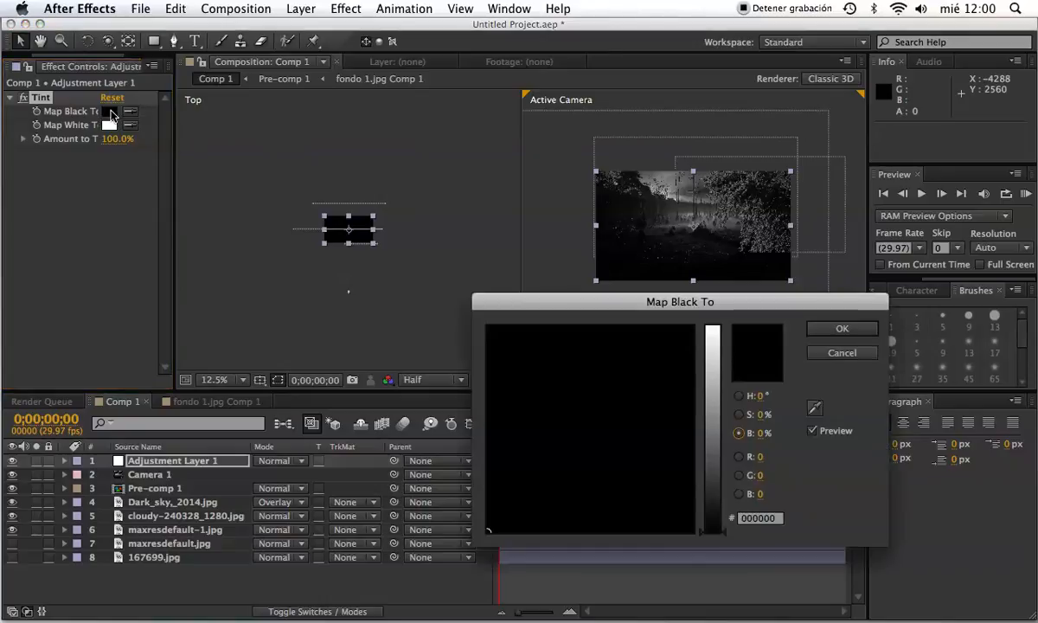
pyautogui.moveTo(701, 518); pyautogui.dragTo(694, 487)
pyautogui.moveTo(639, 389); pyautogui.dragTo(621, 352)
pyautogui.click(823, 330)
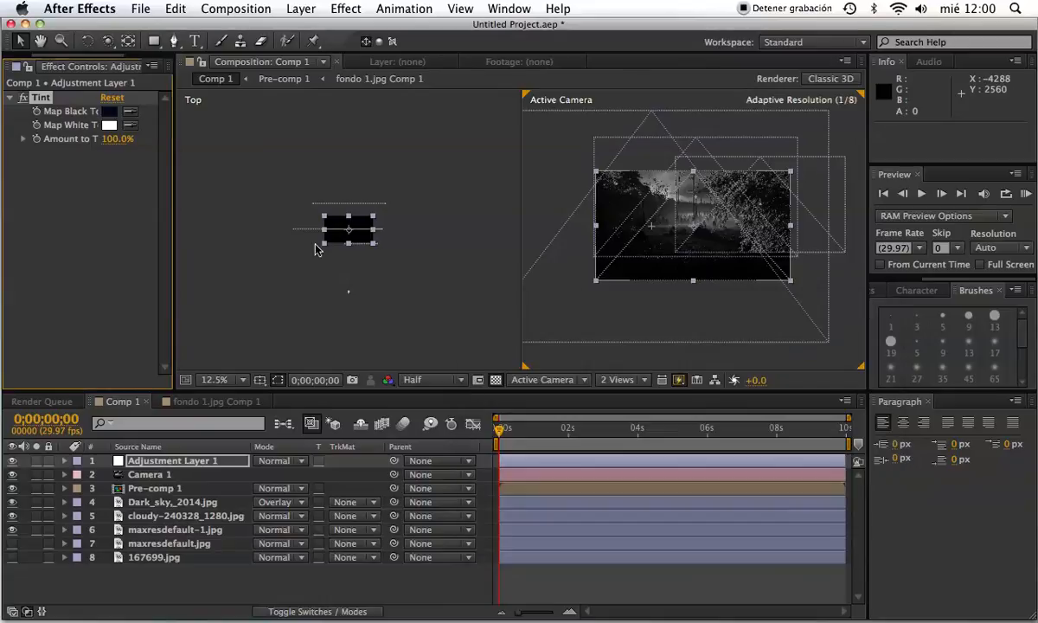
# Step: Map white to the pale green BCFFD8 in the Tint effect
pyautogui.click(109, 127)
pyautogui.moveTo(619, 371)
pyautogui.mouseDown()
pyautogui.moveTo(569, 368)
pyautogui.moveTo(592, 452)
pyautogui.moveTo(570, 479)
pyautogui.mouseUp()
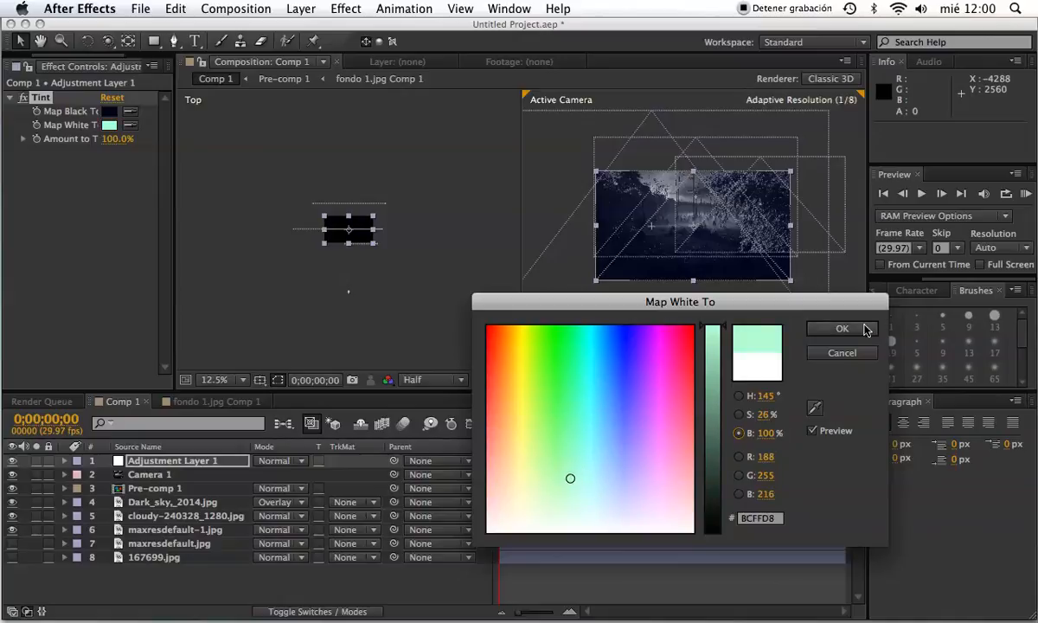
pyautogui.click(865, 328)
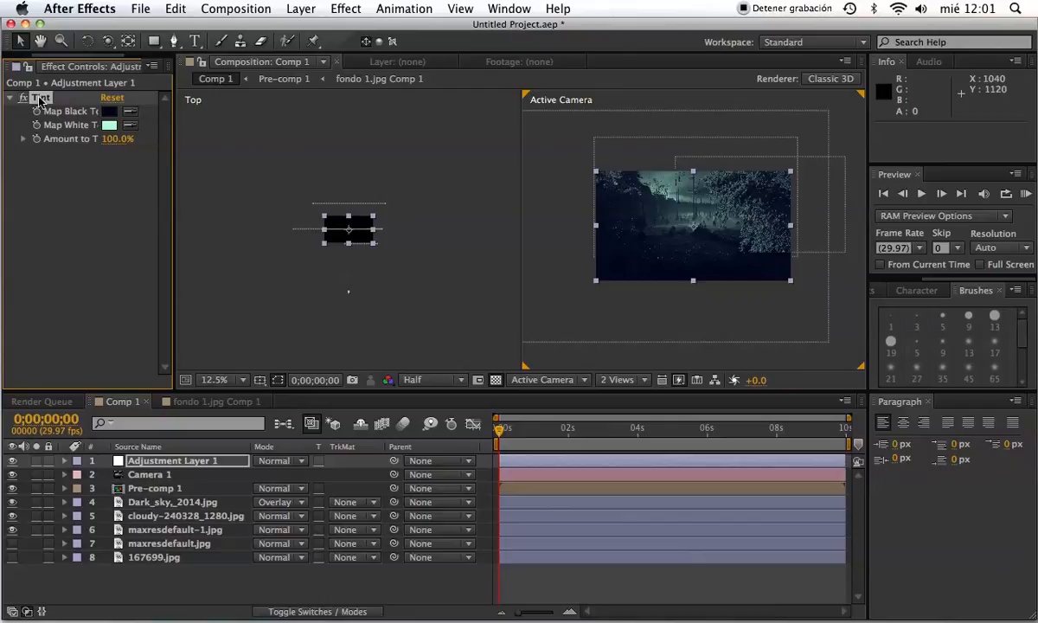
# Step: Delete the Tint effect from the adjustment layer and hide the layer
pyautogui.press('Delete')
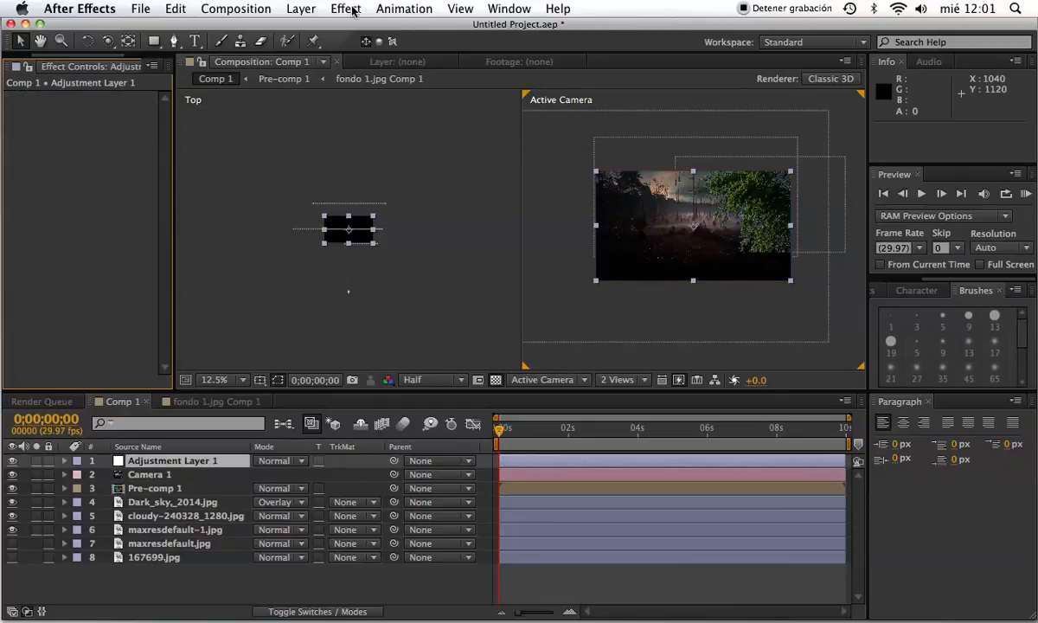
pyautogui.click(224, 459)
pyautogui.click(12, 460)
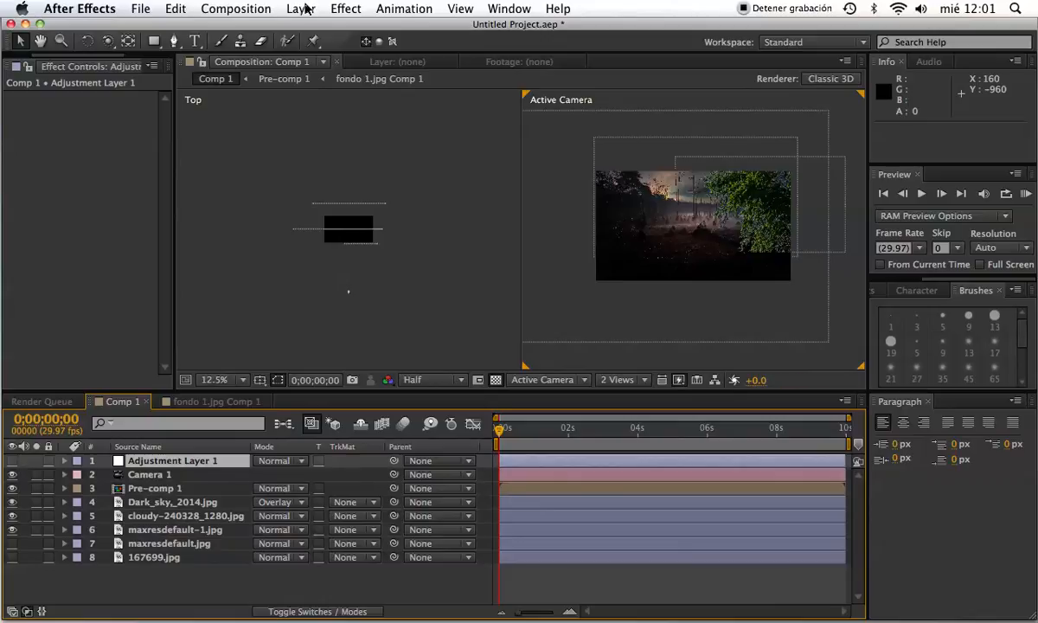
# Step: Create a new 1920 × 1080 px solid layer in a muted, darkish teal blue
pyautogui.click(303, 8)
pyautogui.moveTo(307, 29)
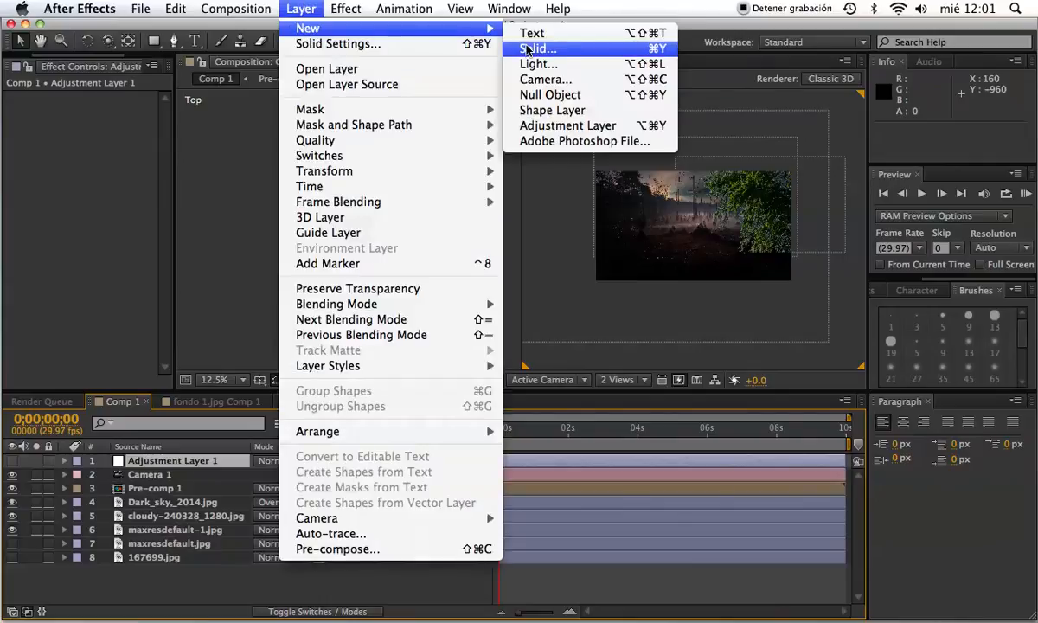
pyautogui.click(526, 49)
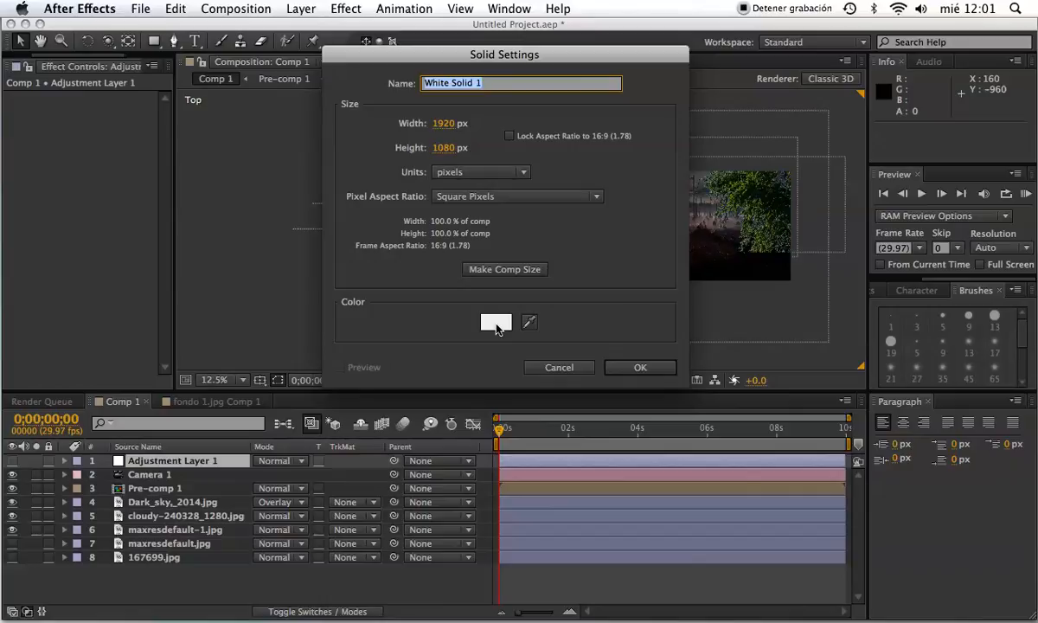
pyautogui.click(497, 323)
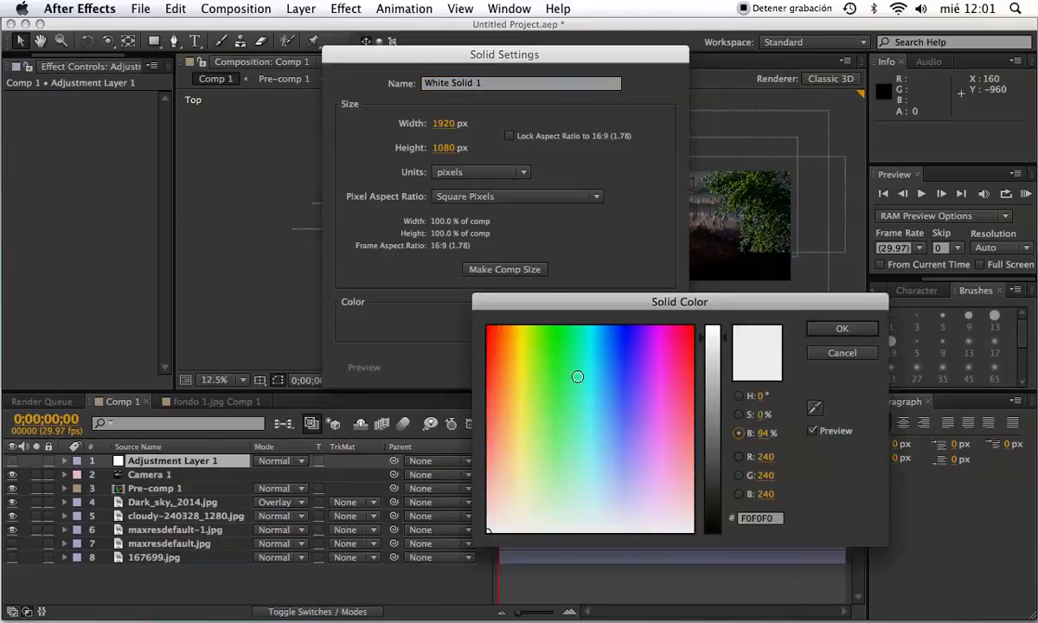
pyautogui.moveTo(592, 356); pyautogui.dragTo(599, 442)
pyautogui.moveTo(713, 399); pyautogui.dragTo(714, 431)
pyautogui.click(822, 330)
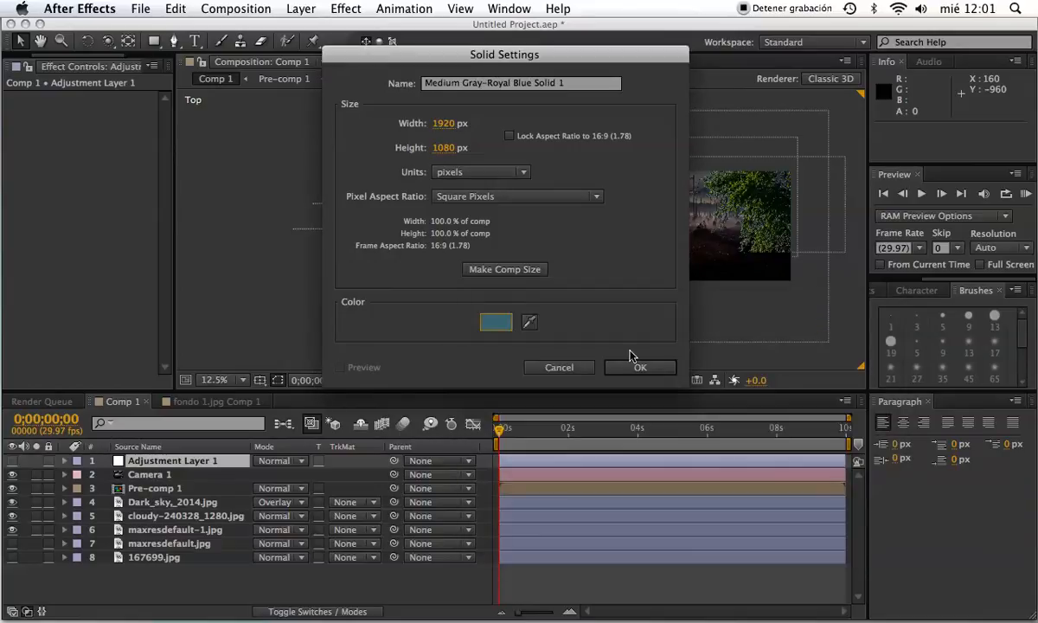
pyautogui.click(621, 372)
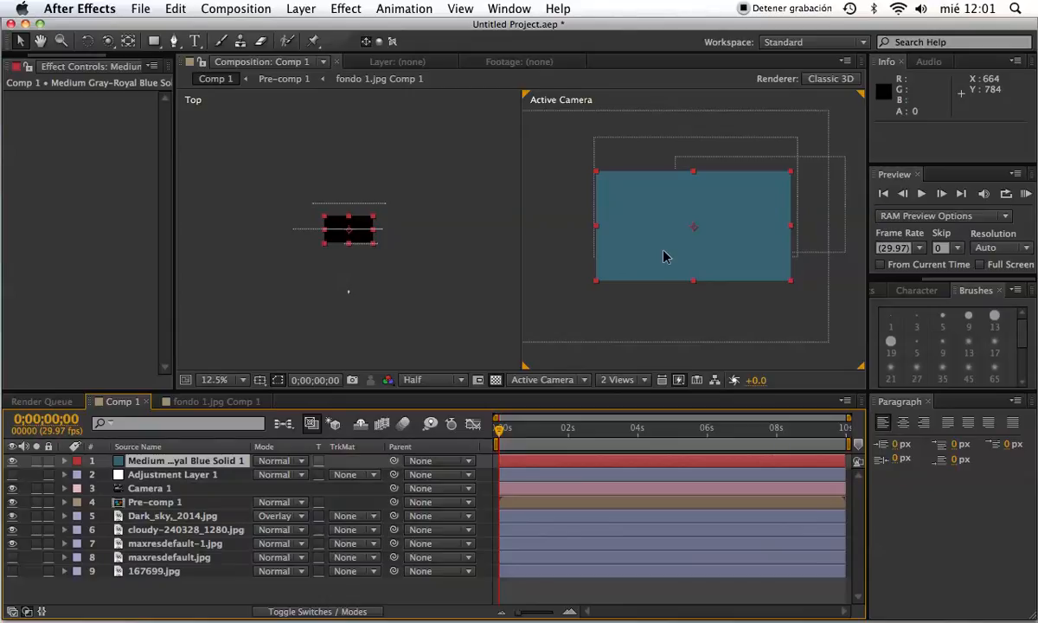
# Step: Set the blue solid layer's blending mode to Overlay
pyautogui.click(289, 462)
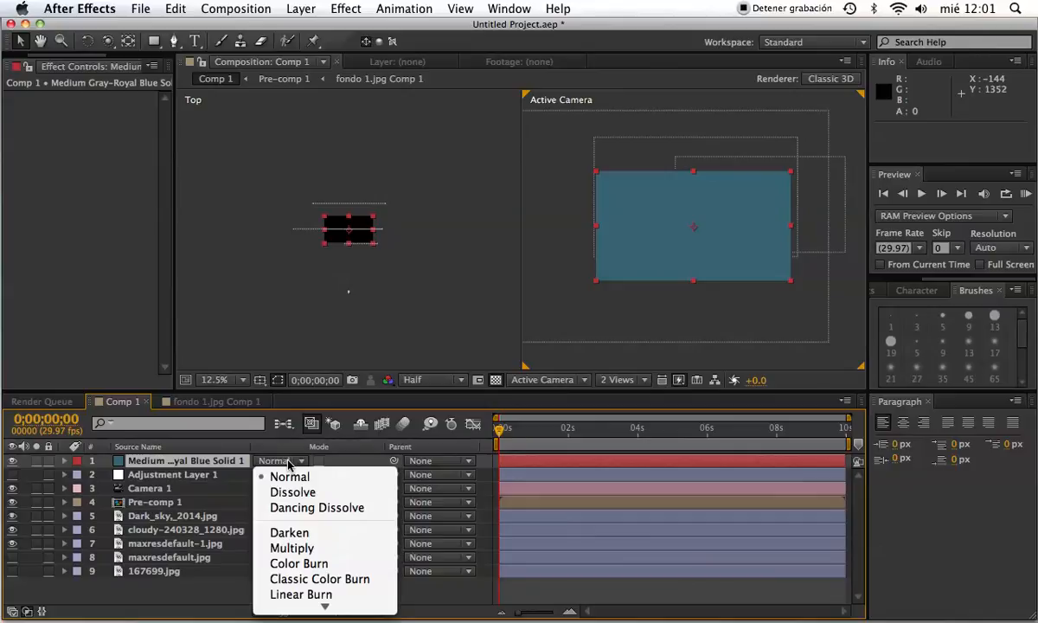
pyautogui.moveTo(303, 609)
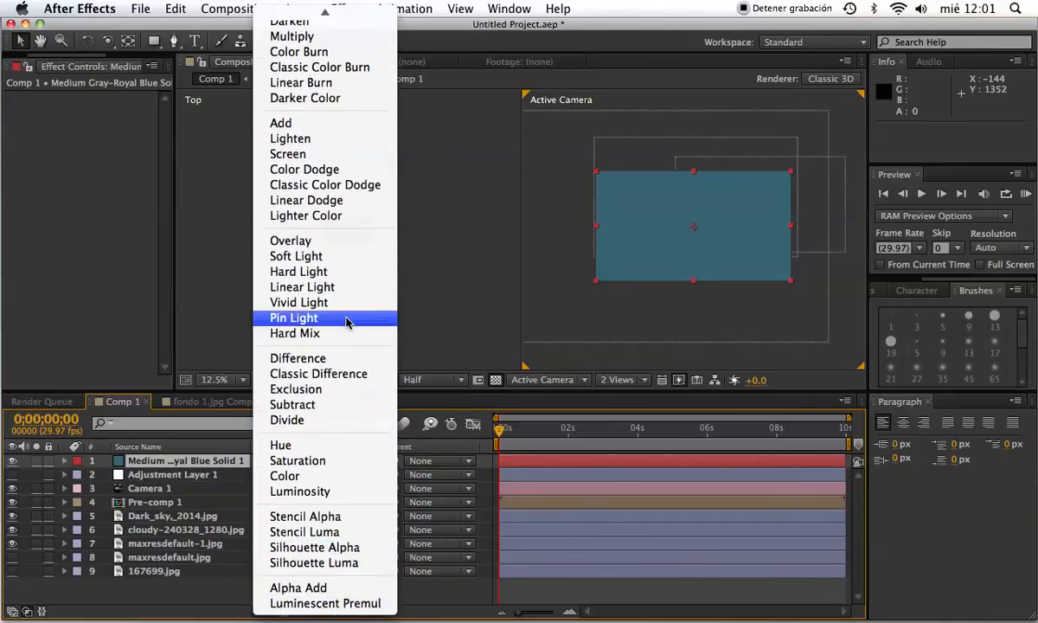
pyautogui.click(334, 239)
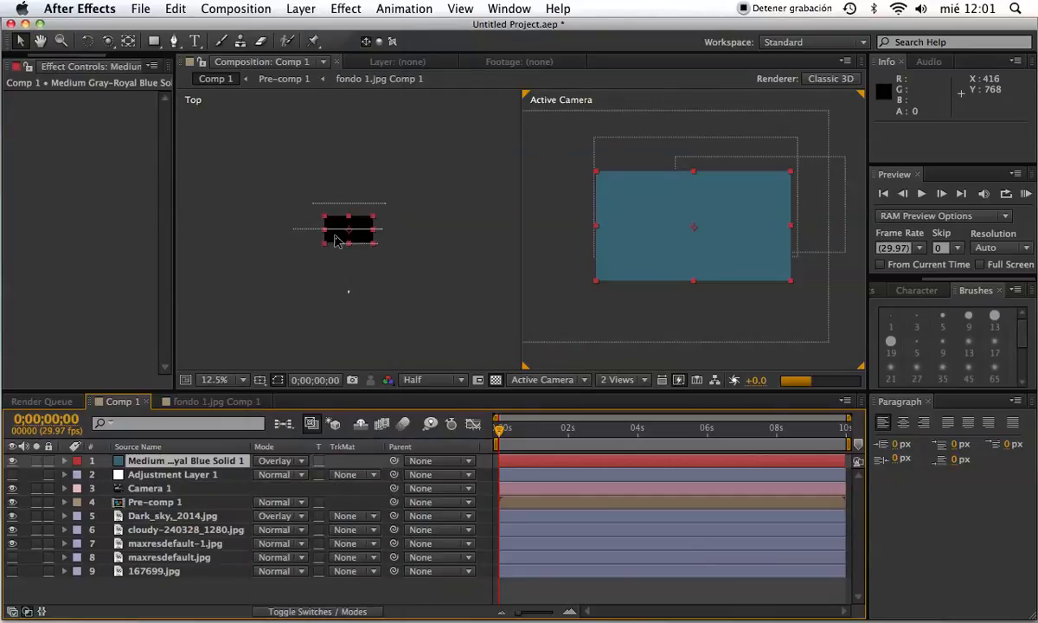
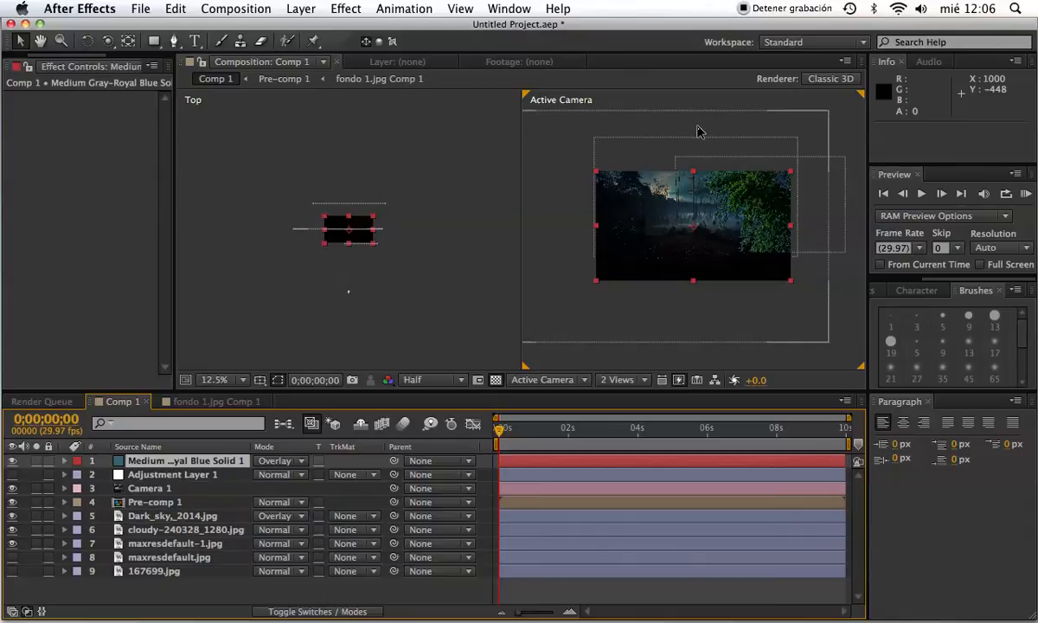
# Step: Cancel closing the untitled project and bring back its list of footage and comps with no item selected
pyautogui.press('super+q')
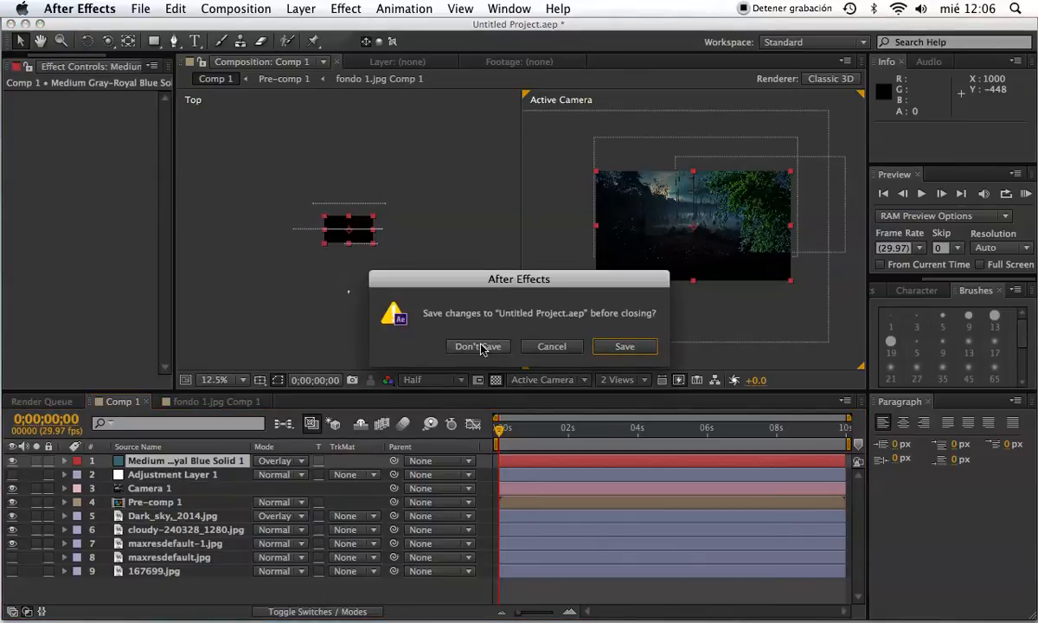
pyautogui.click(545, 344)
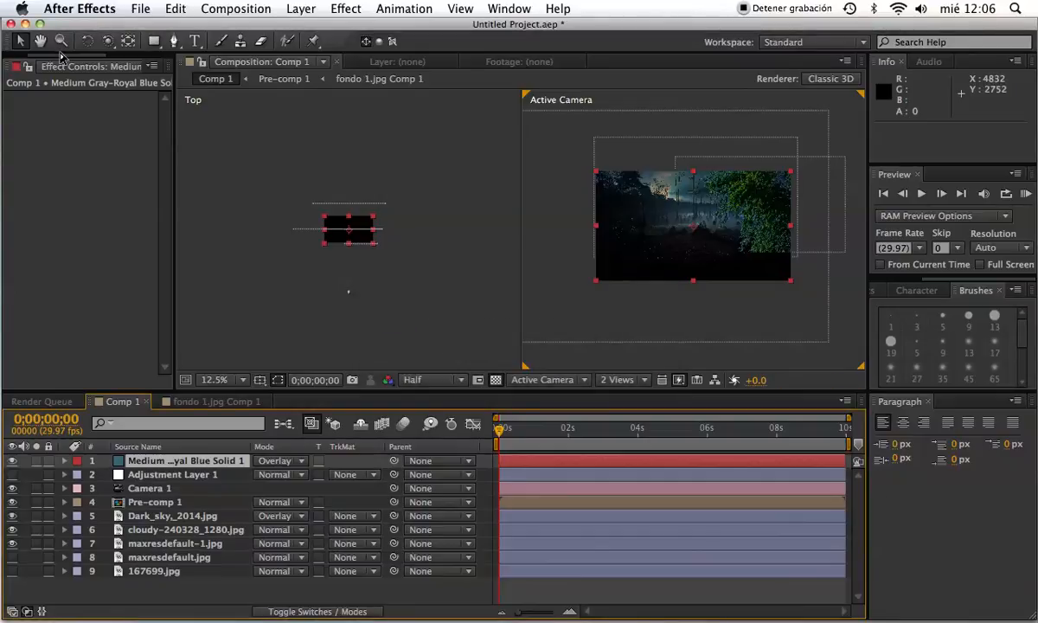
pyautogui.moveTo(60, 53); pyautogui.dragTo(28, 54)
pyautogui.click(26, 66)
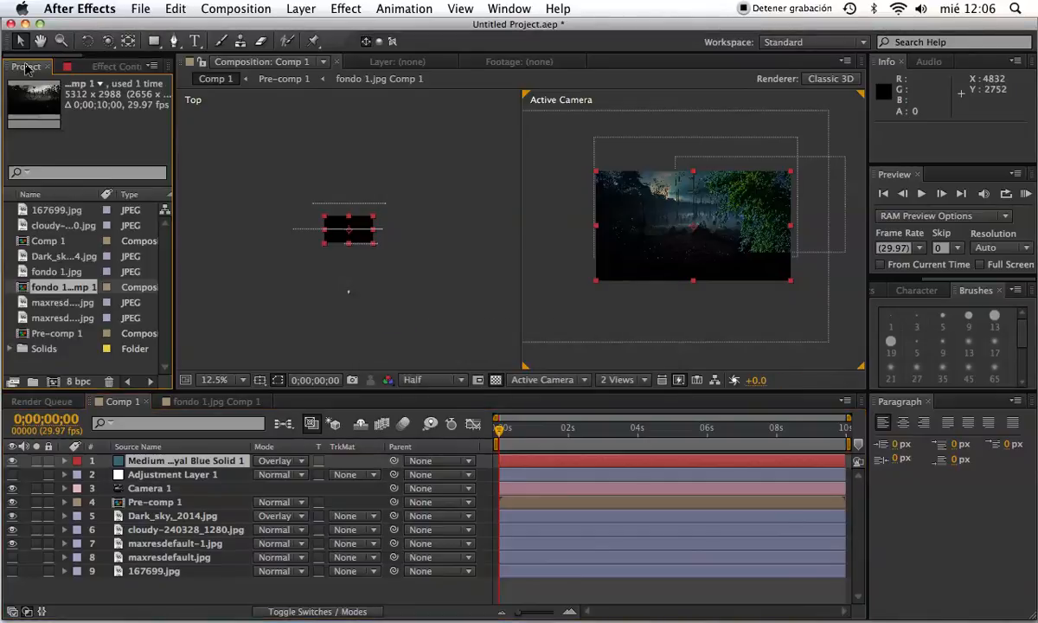
pyautogui.click(19, 362)
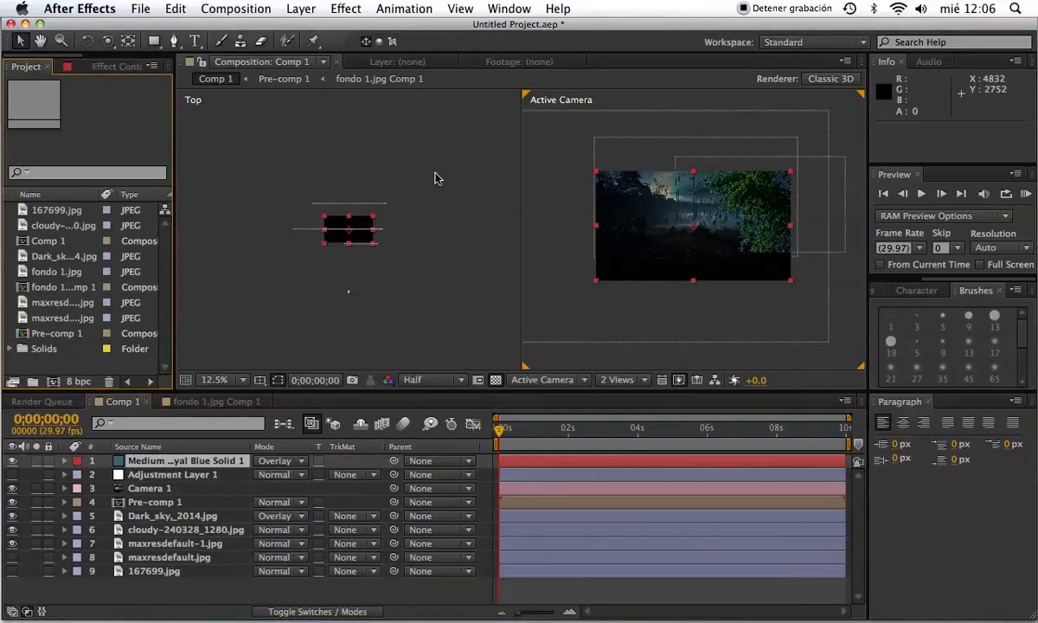
# Step: Try to import the project CineramaHorrorCapasCortadas.aep from the CineramaHorrorCapas folder as footage, and dismiss any resulting alert
pyautogui.press('super+i')
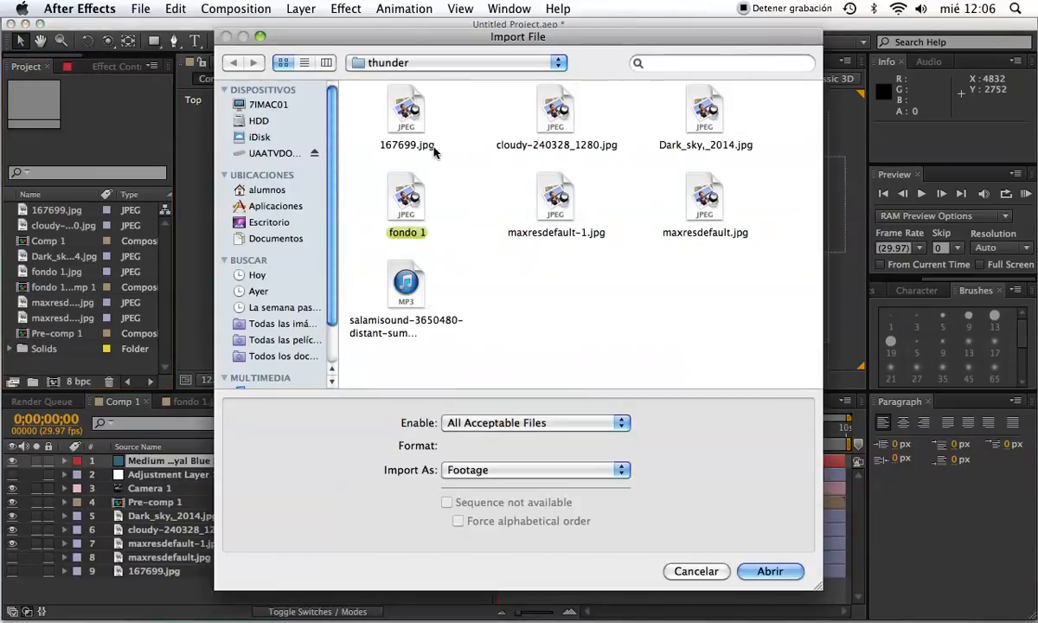
pyautogui.click(417, 64)
pyautogui.click(417, 96)
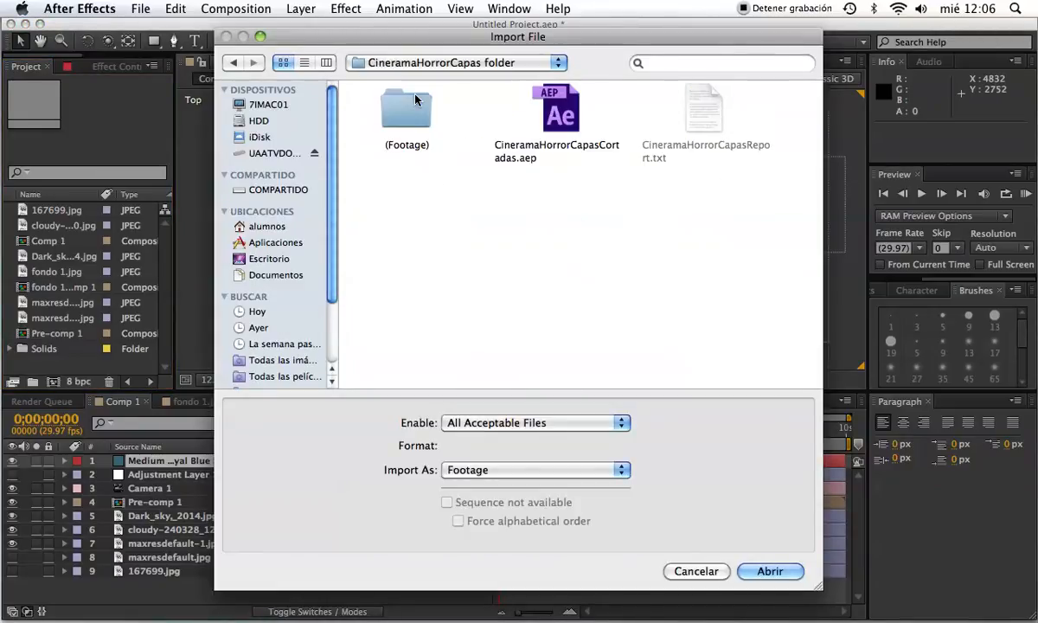
pyautogui.click(556, 119)
pyautogui.click(768, 571)
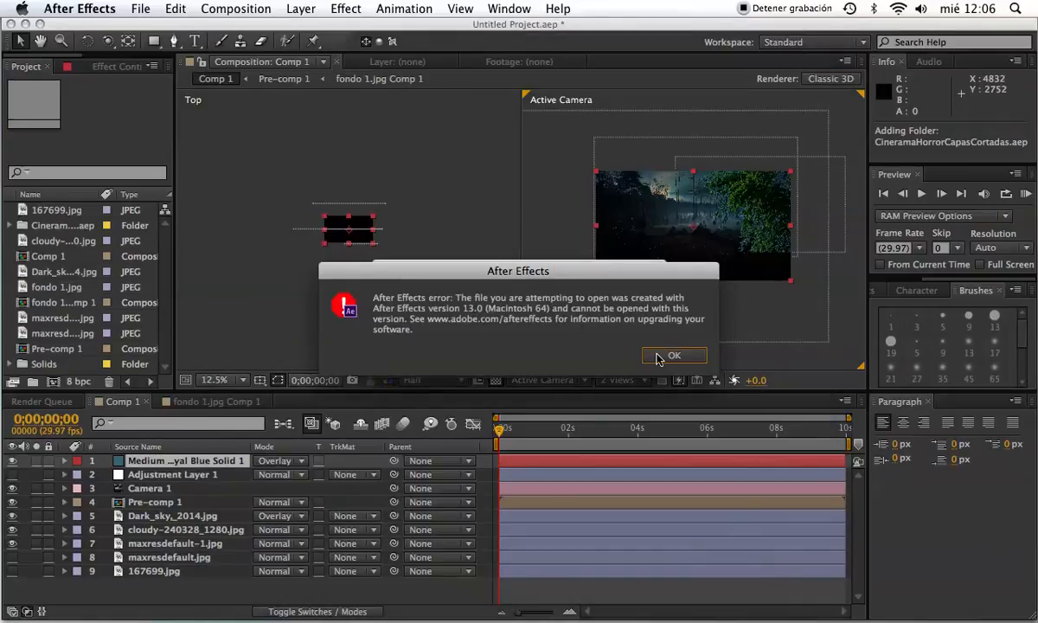
pyautogui.click(666, 356)
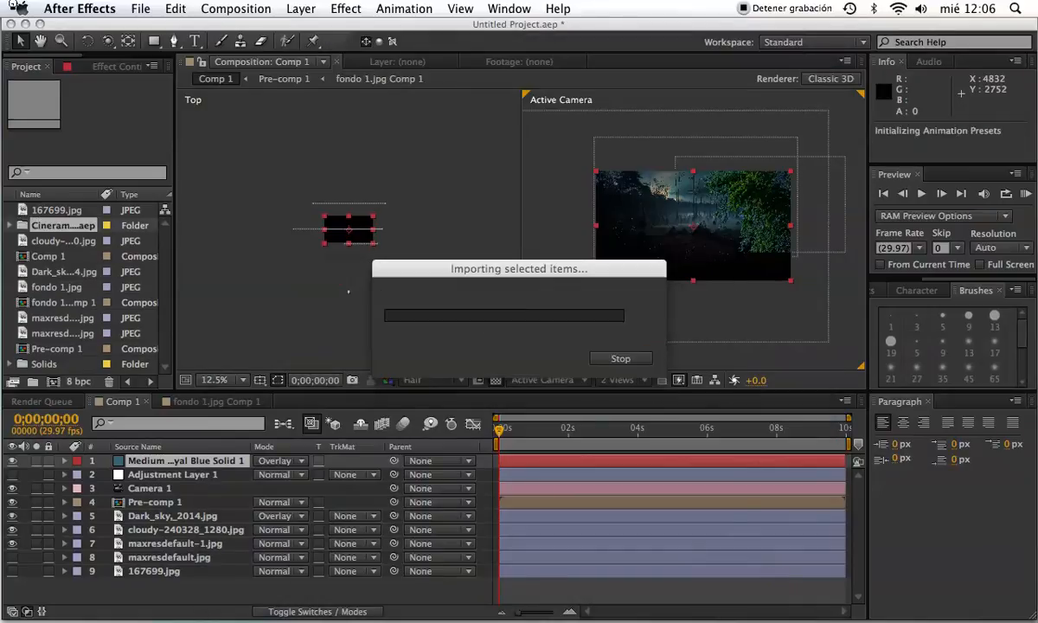
# Step: Check which version of After Effects is installed, and close the version information
pyautogui.click(102, 9)
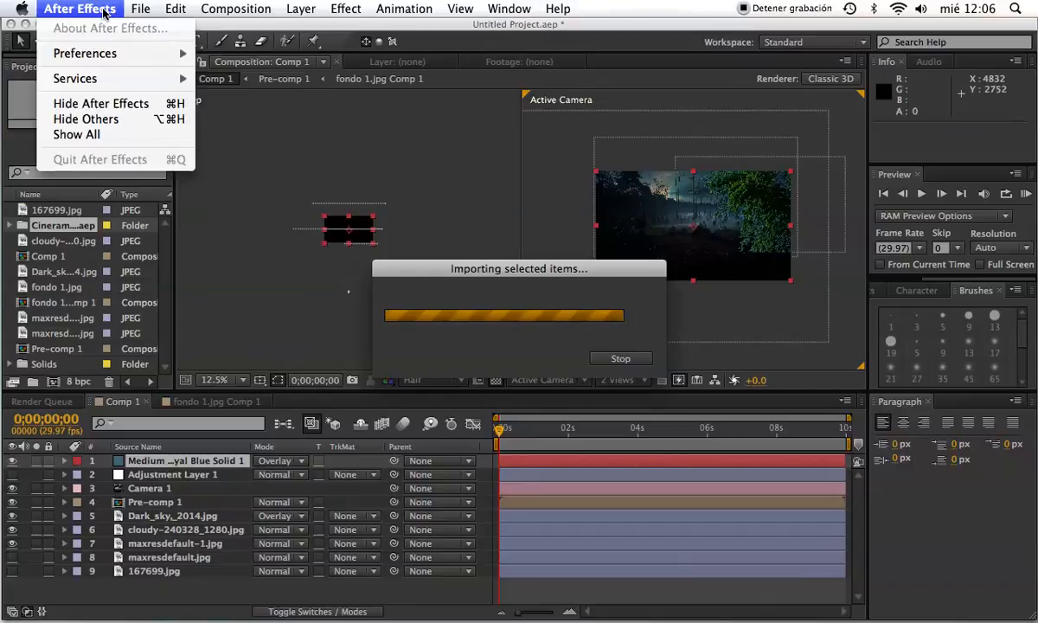
pyautogui.click(298, 198)
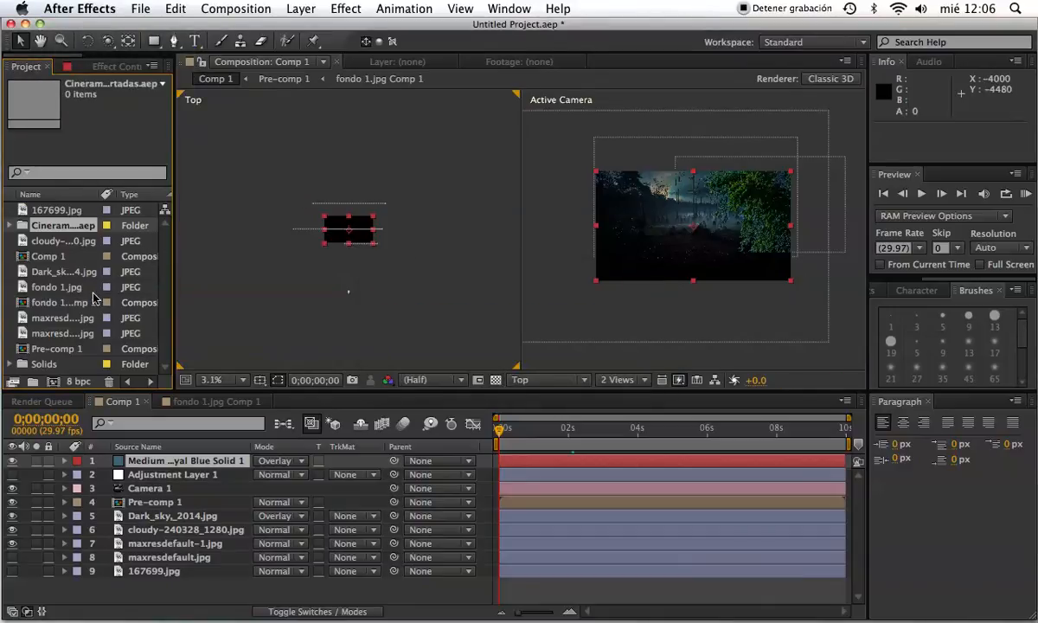
pyautogui.click(59, 7)
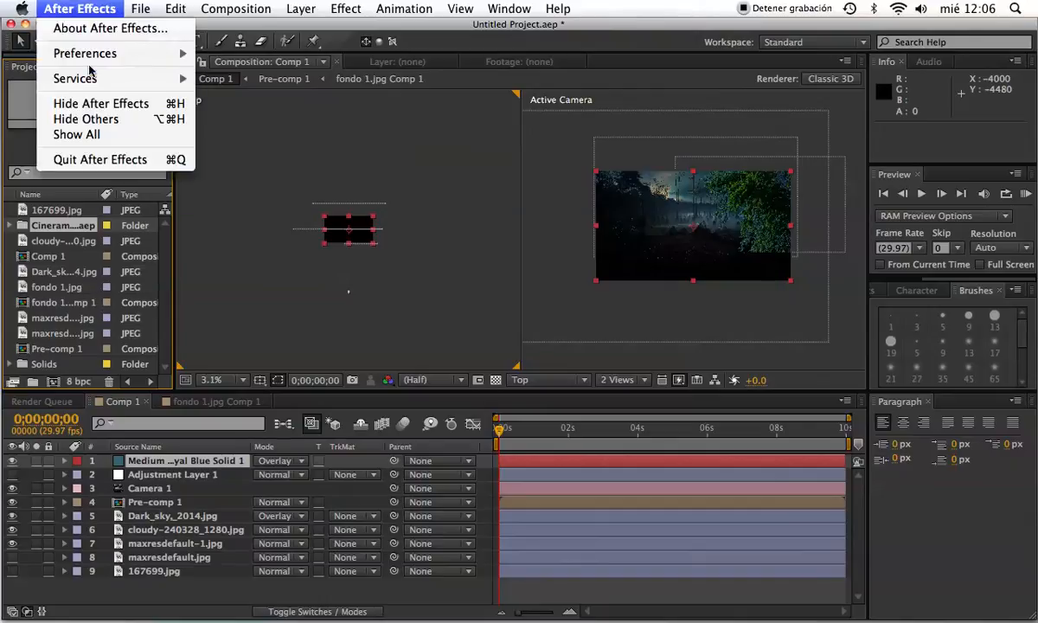
pyautogui.click(116, 31)
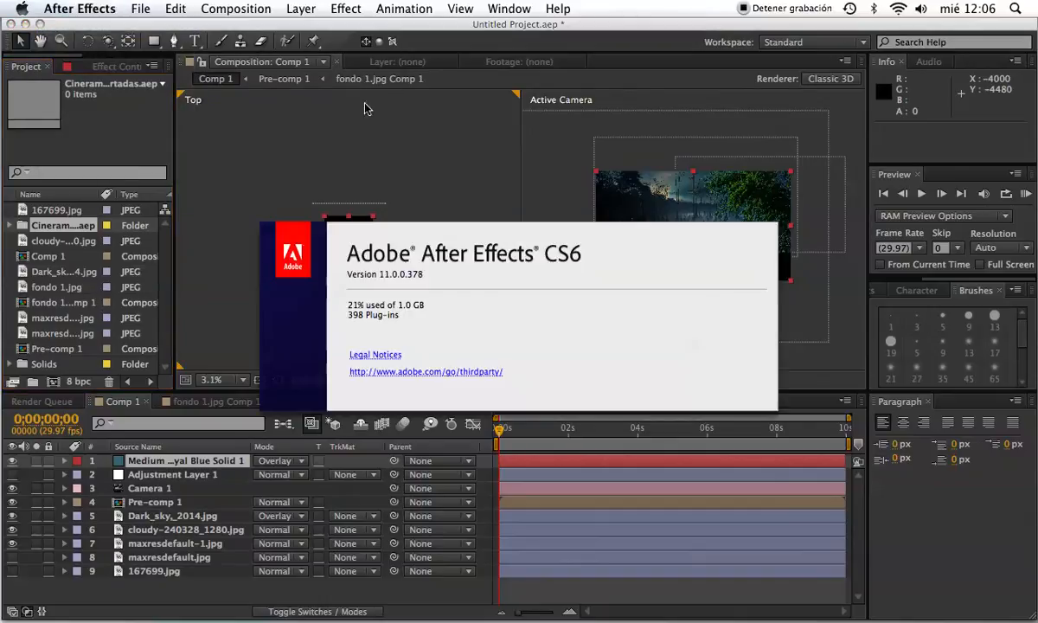
pyautogui.click(537, 335)
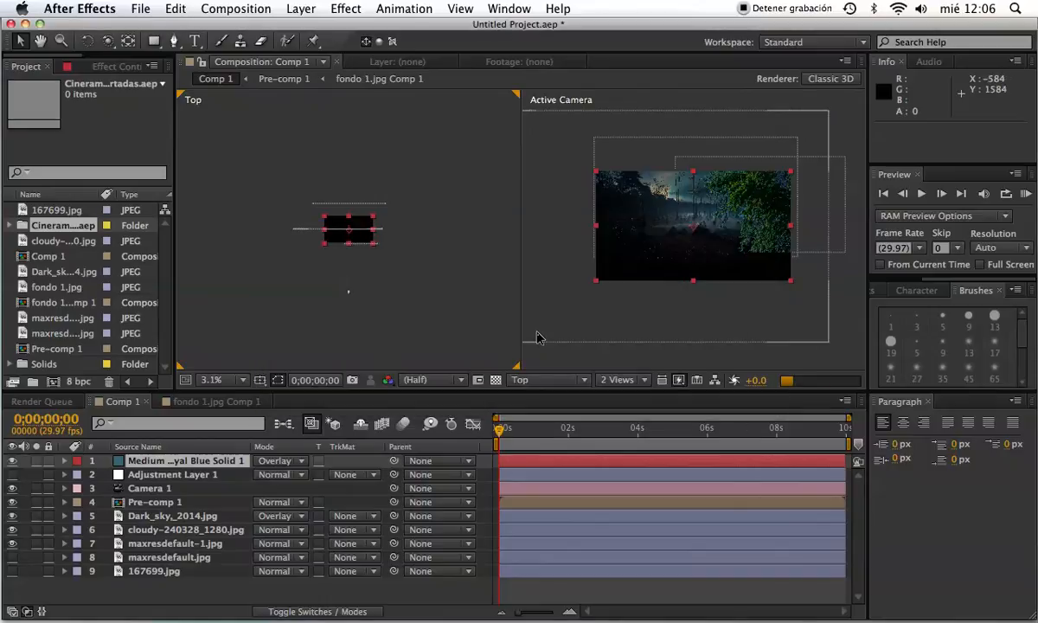